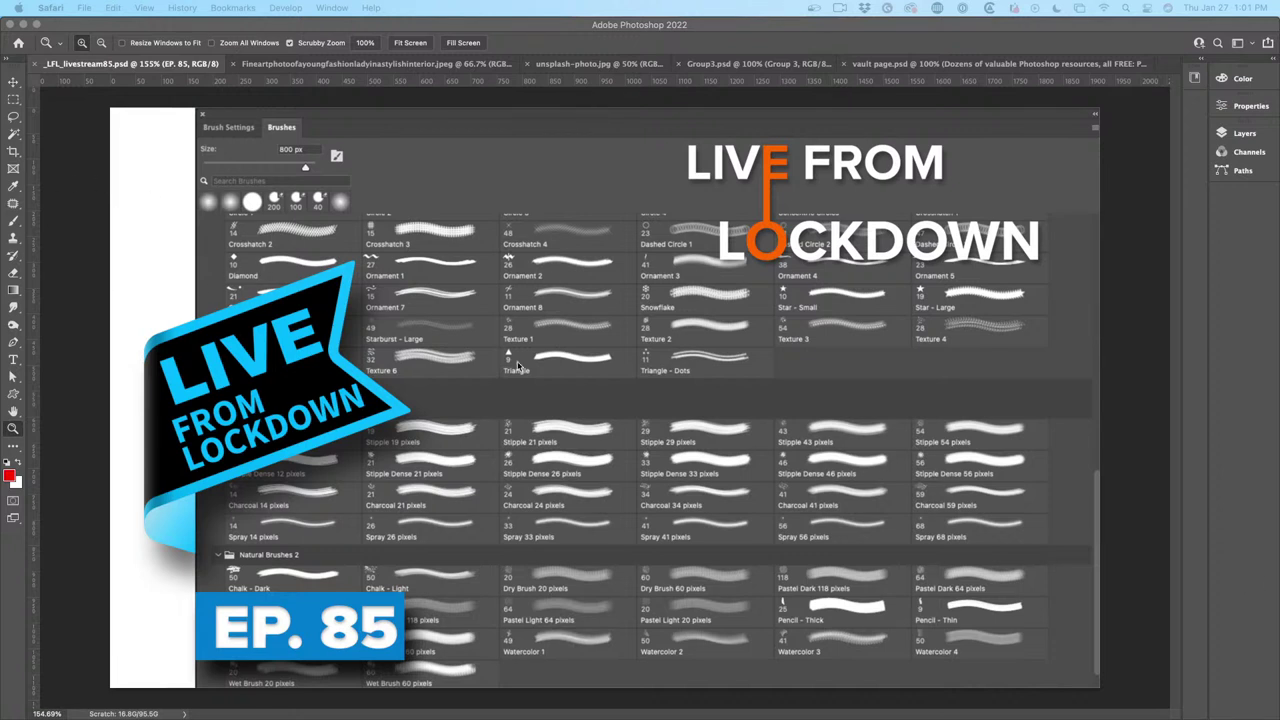
Look through the free resources listed in vault page.psd, from the header banner down to the cheat sheet.
left_click(925, 65)
left_click(925, 65)
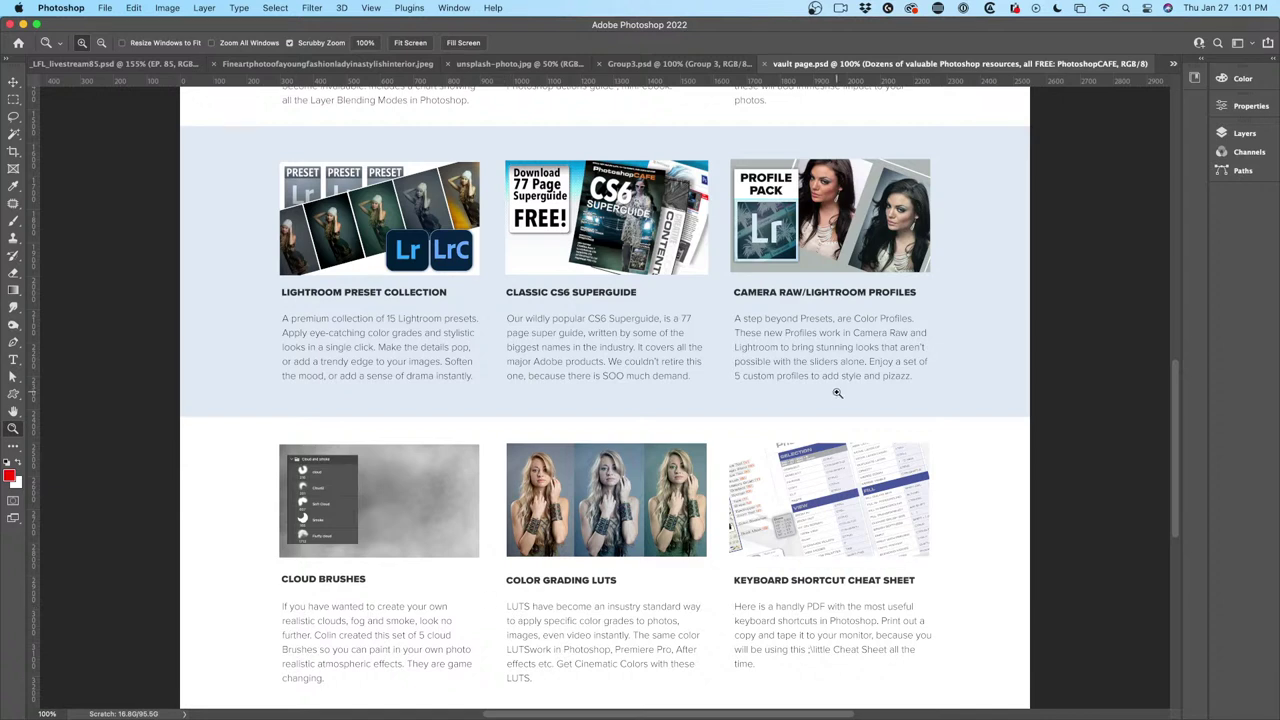
scroll(837, 392, "up", 2)
scroll(820, 500, "down", 2)
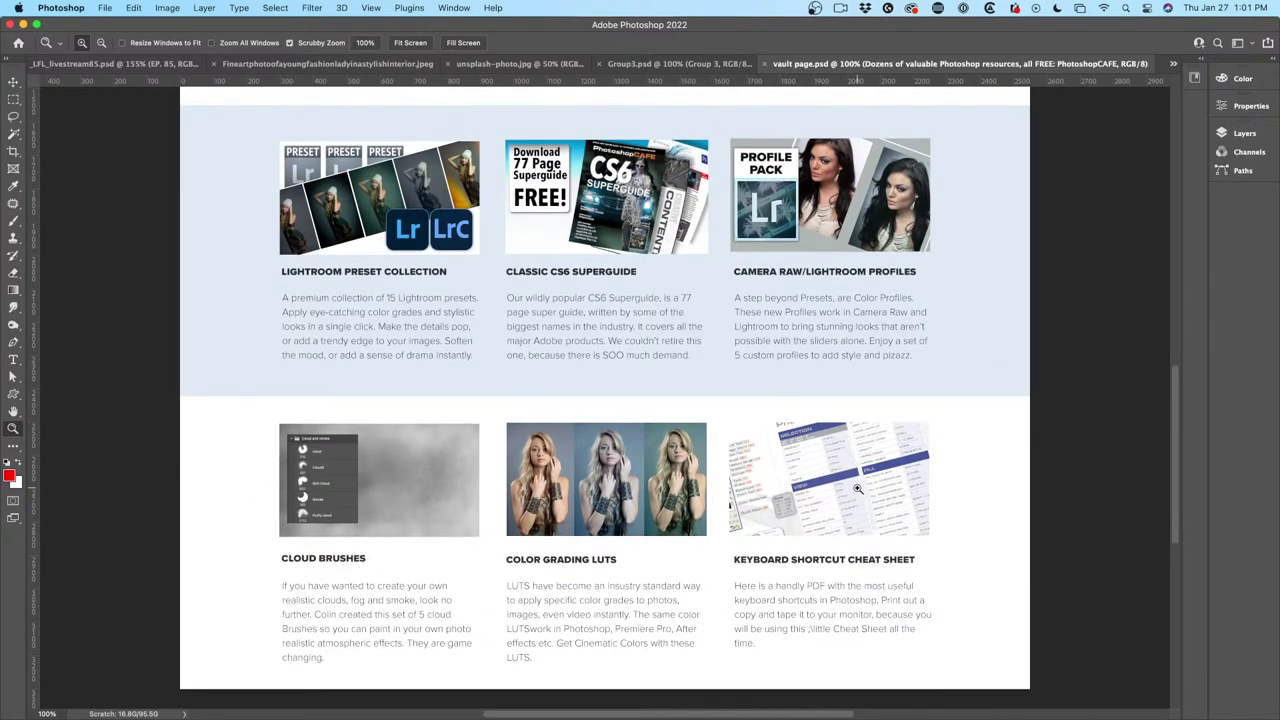
scroll(857, 489, "up", 2)
scroll(857, 489, "up", 9)
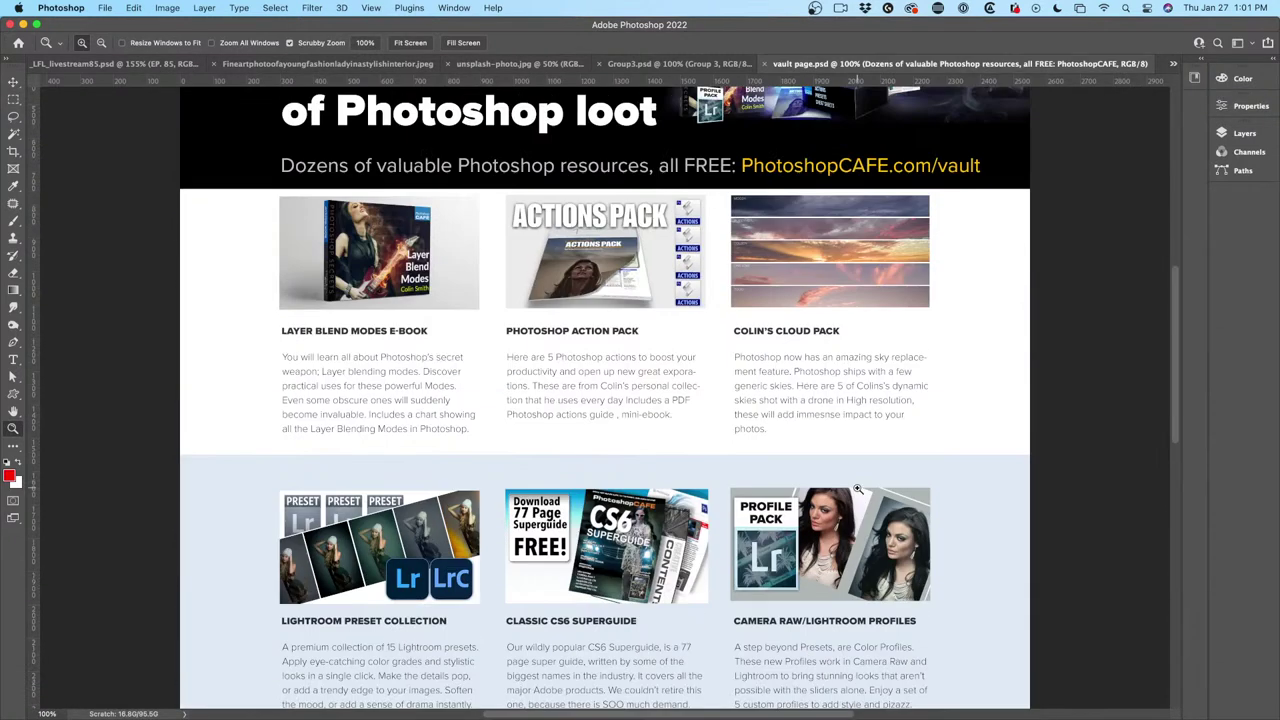
scroll(857, 489, "up", 4)
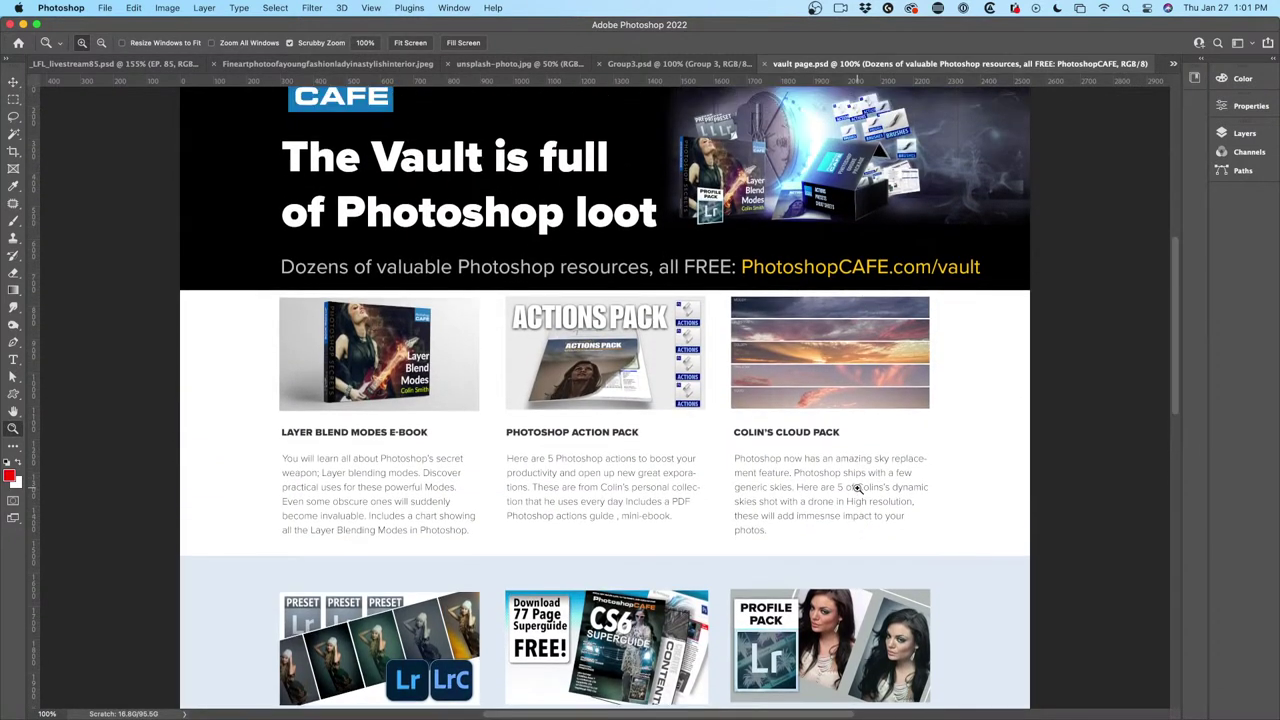
scroll(857, 489, "up", 1)
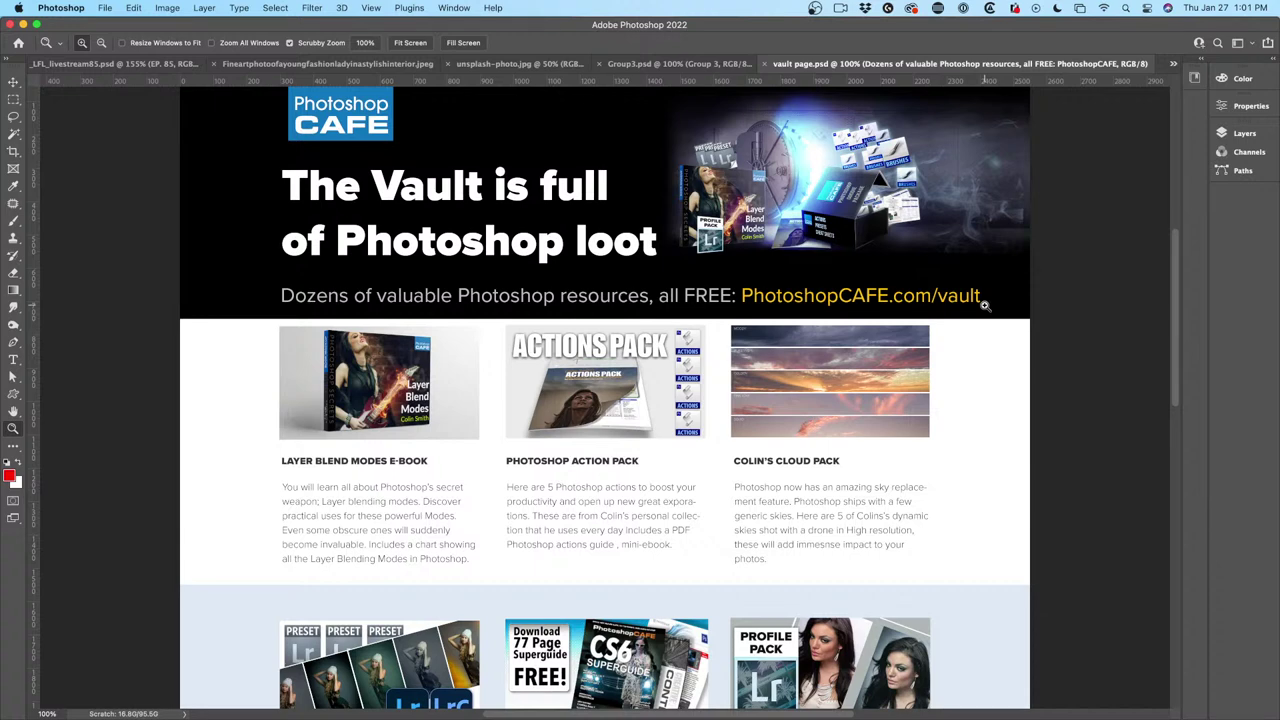
scroll(689, 414, "down", 5)
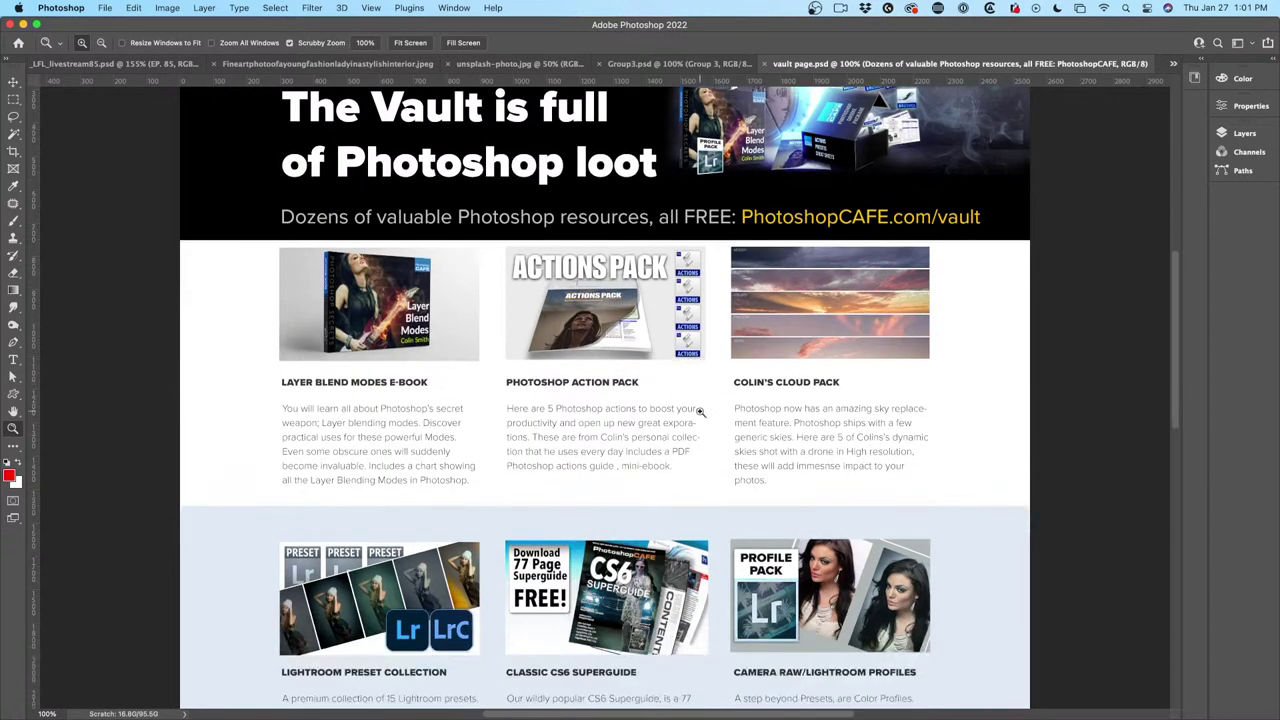
scroll(713, 433, "down", 12)
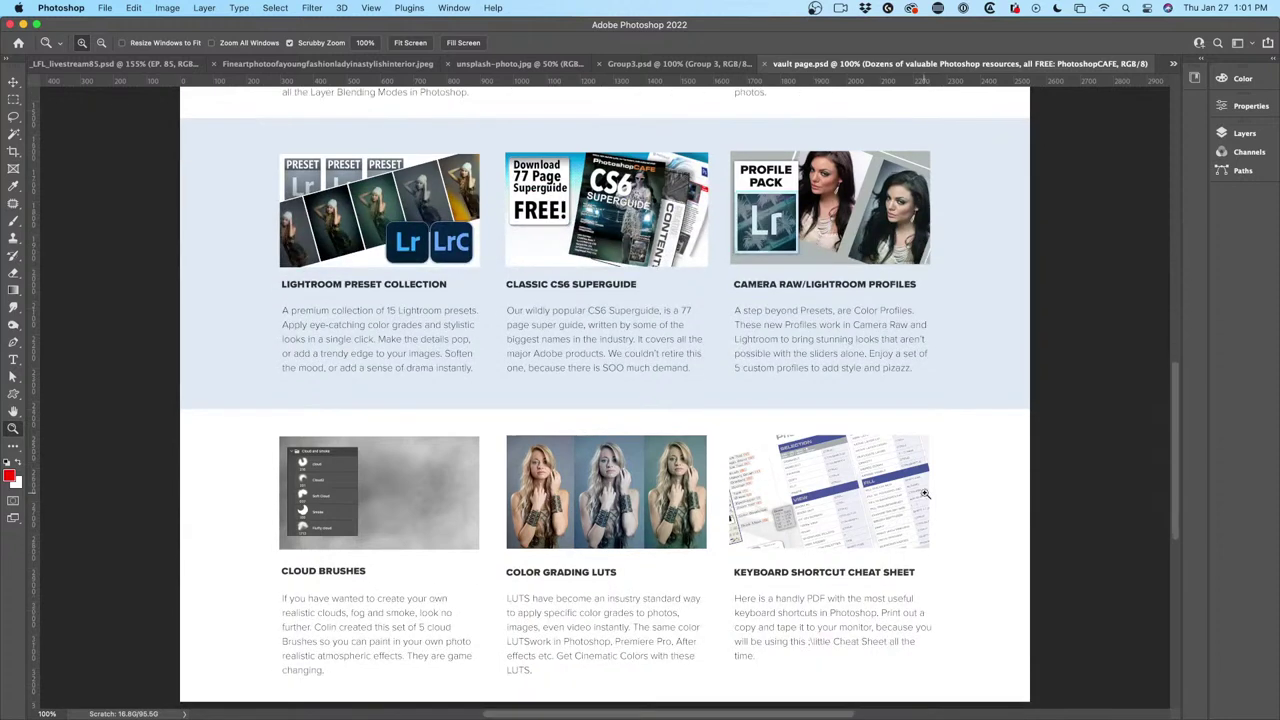
scroll(922, 488, "up", 6)
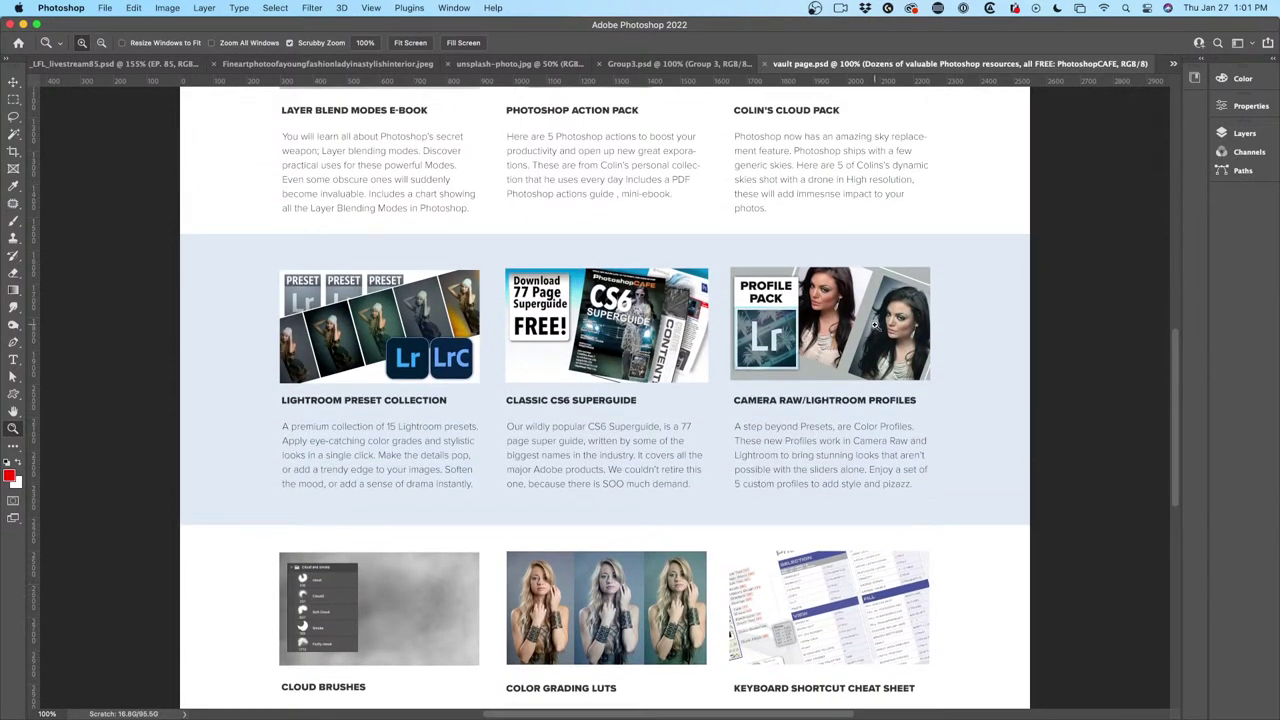
scroll(874, 325, "up", 4)
scroll(874, 325, "up", 4)
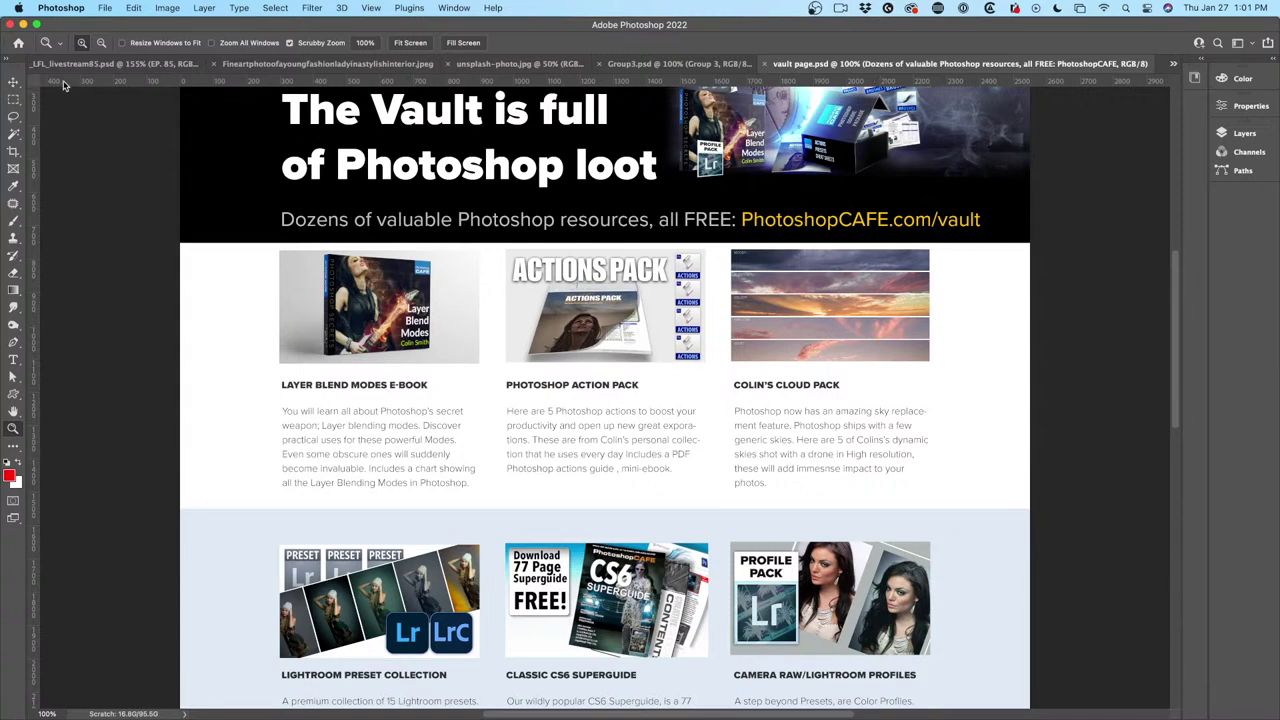
Close the _LFL_livestream85.psd document and bring up the fine-art fashion lady photo.
left_click(91, 68)
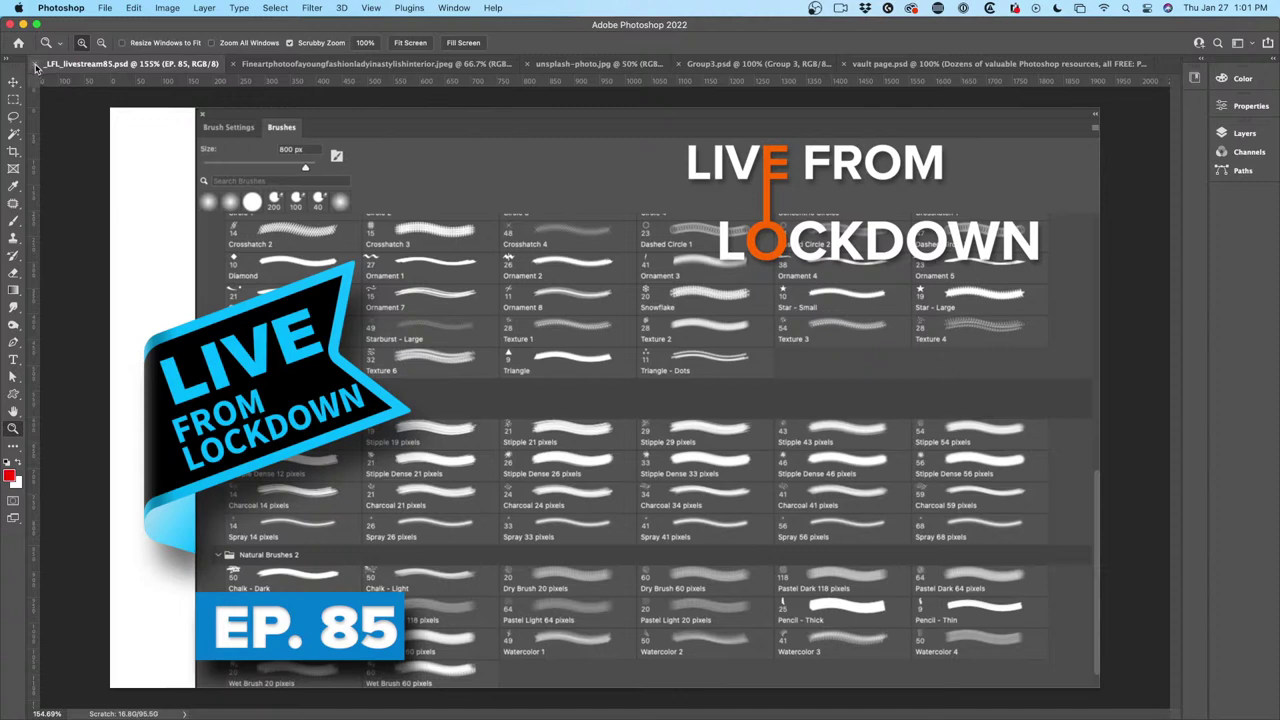
key("super+w")
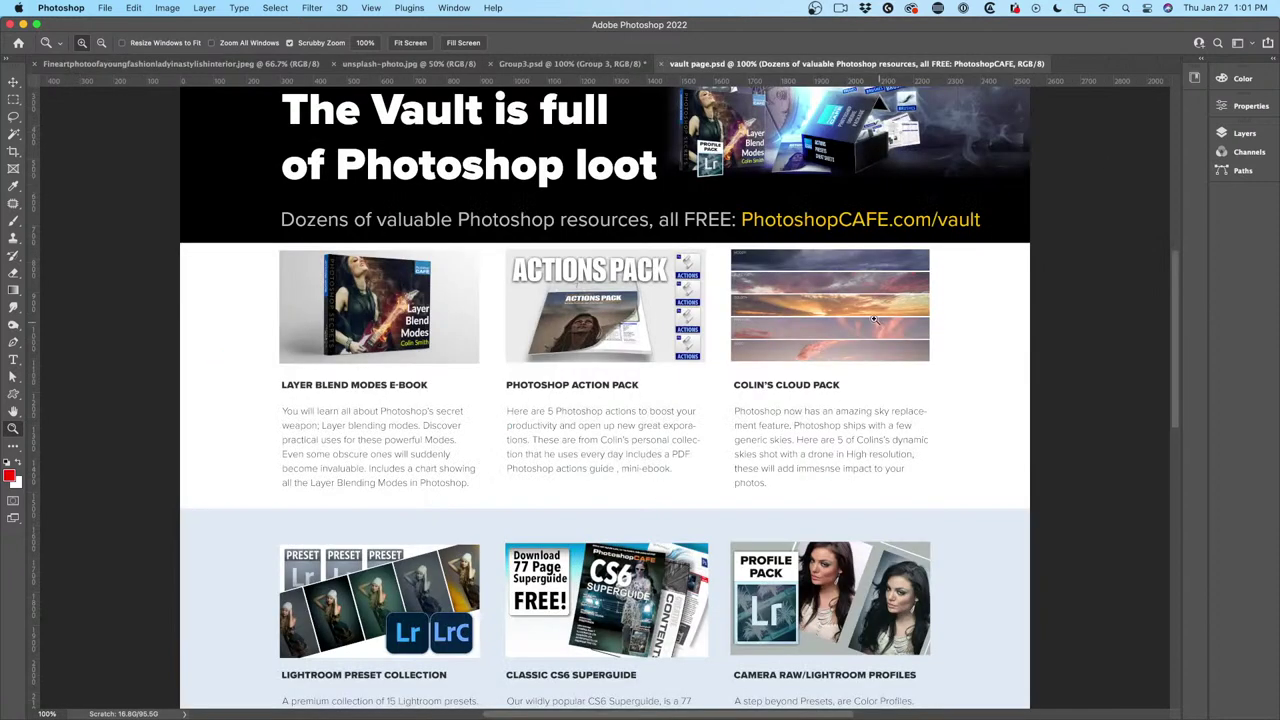
left_click(113, 63)
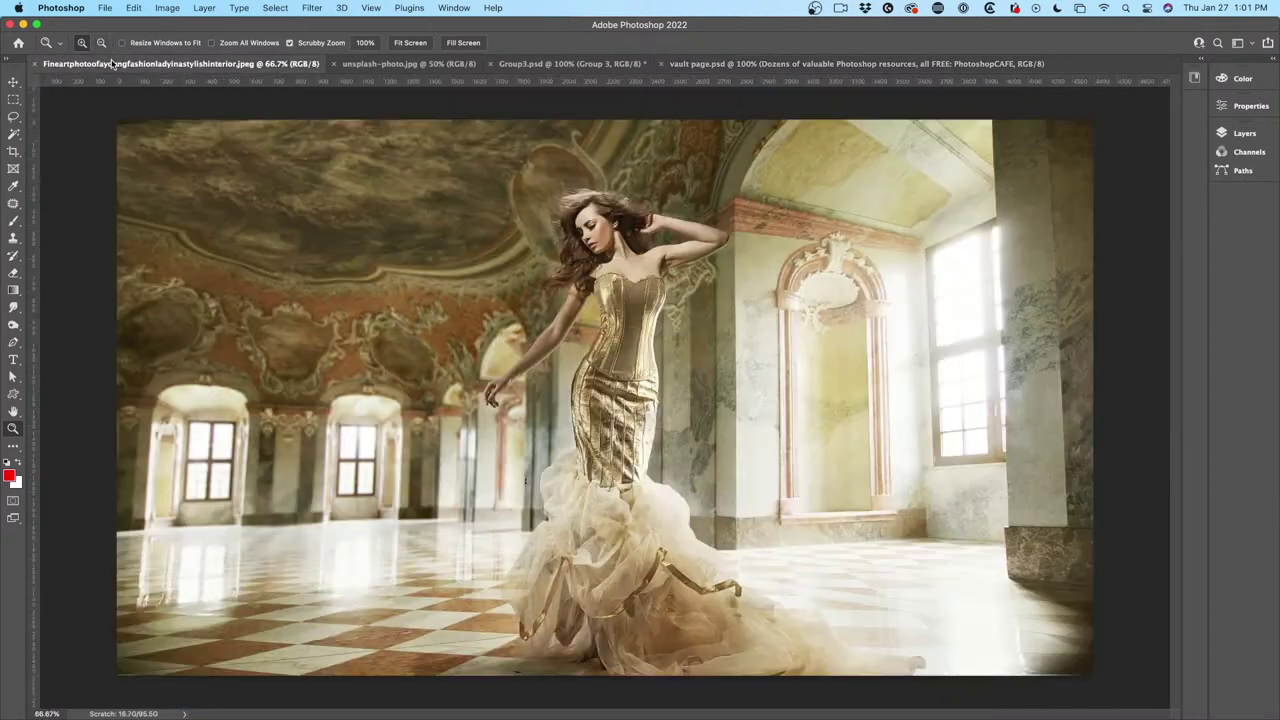
Look through the other open documents and show Group3.psd enlarged to about 128%.
left_click(443, 66)
left_click(531, 63)
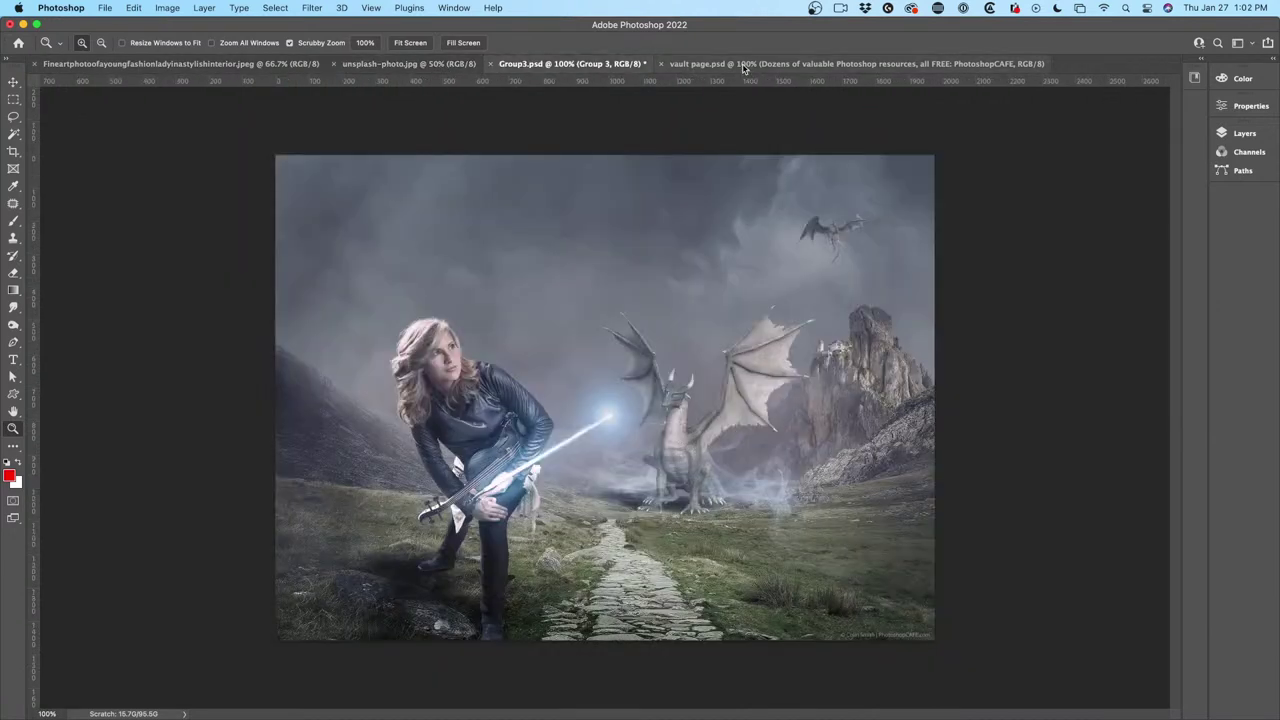
left_click(748, 66)
left_click(554, 64)
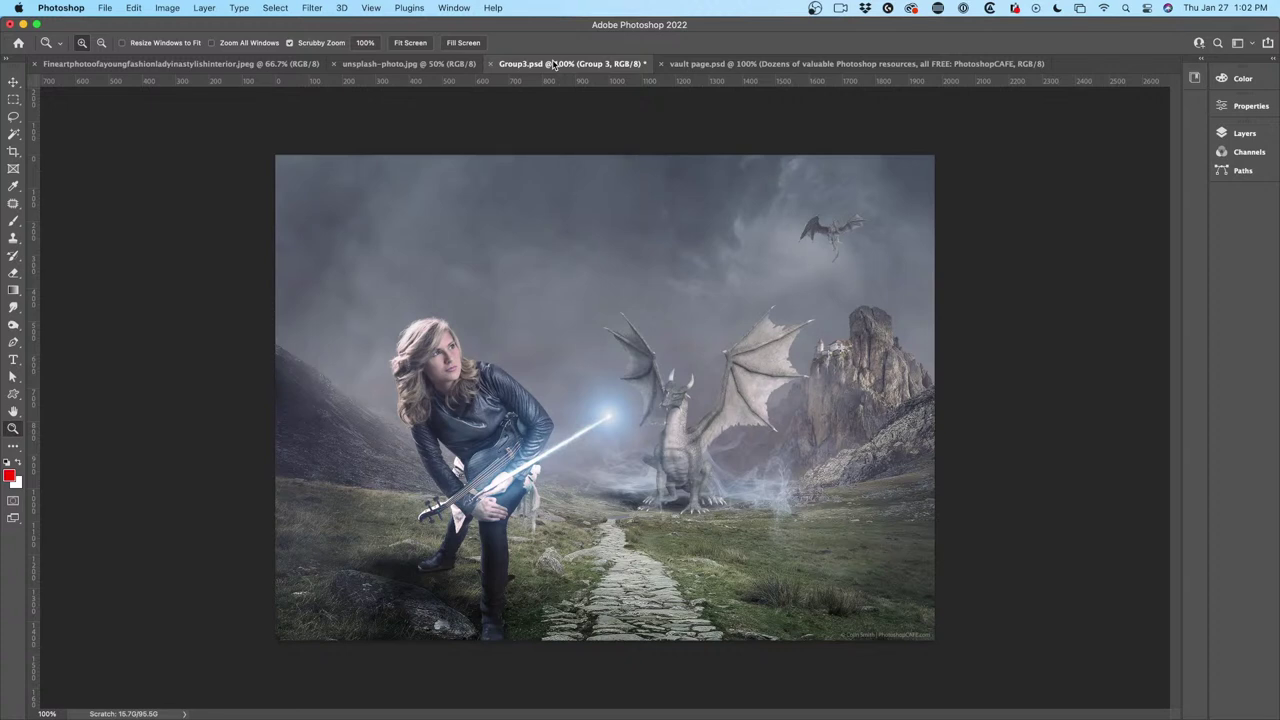
key("super+equal")
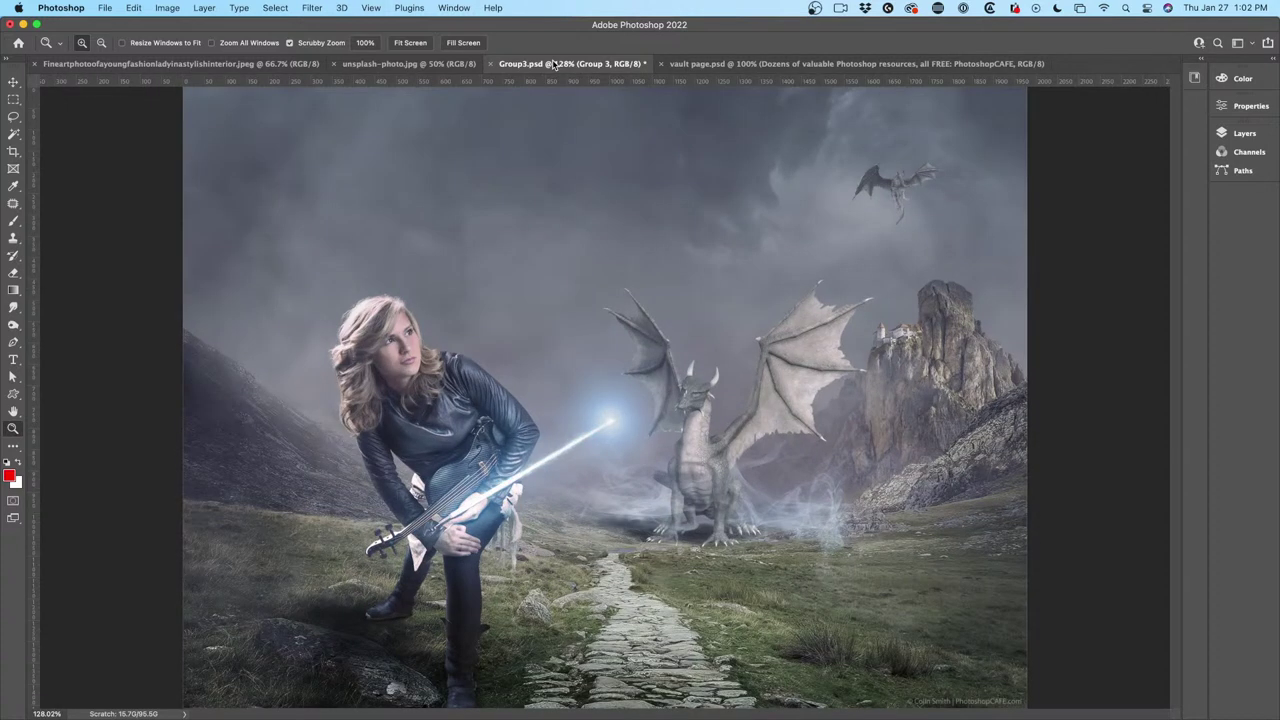
Show the layers of Group3.psd, expand Group 1 and compare the composite with that group hidden and shown.
left_click(13, 82)
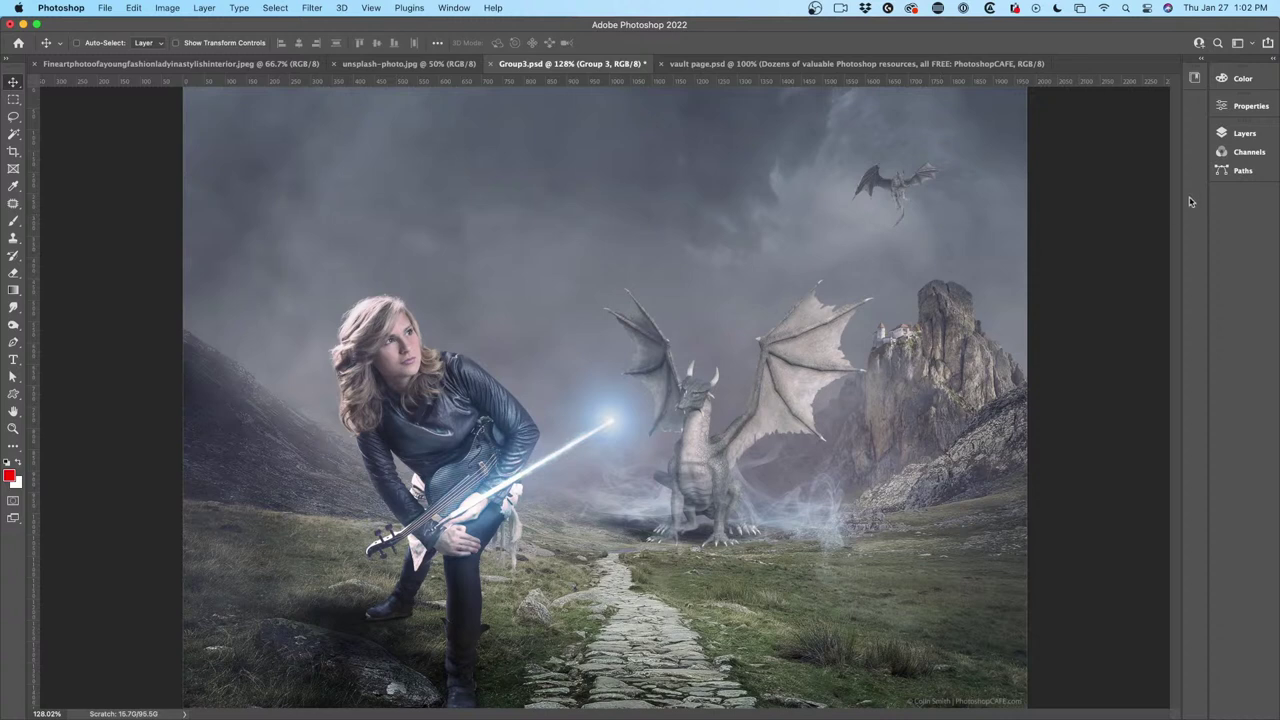
left_click(1232, 136)
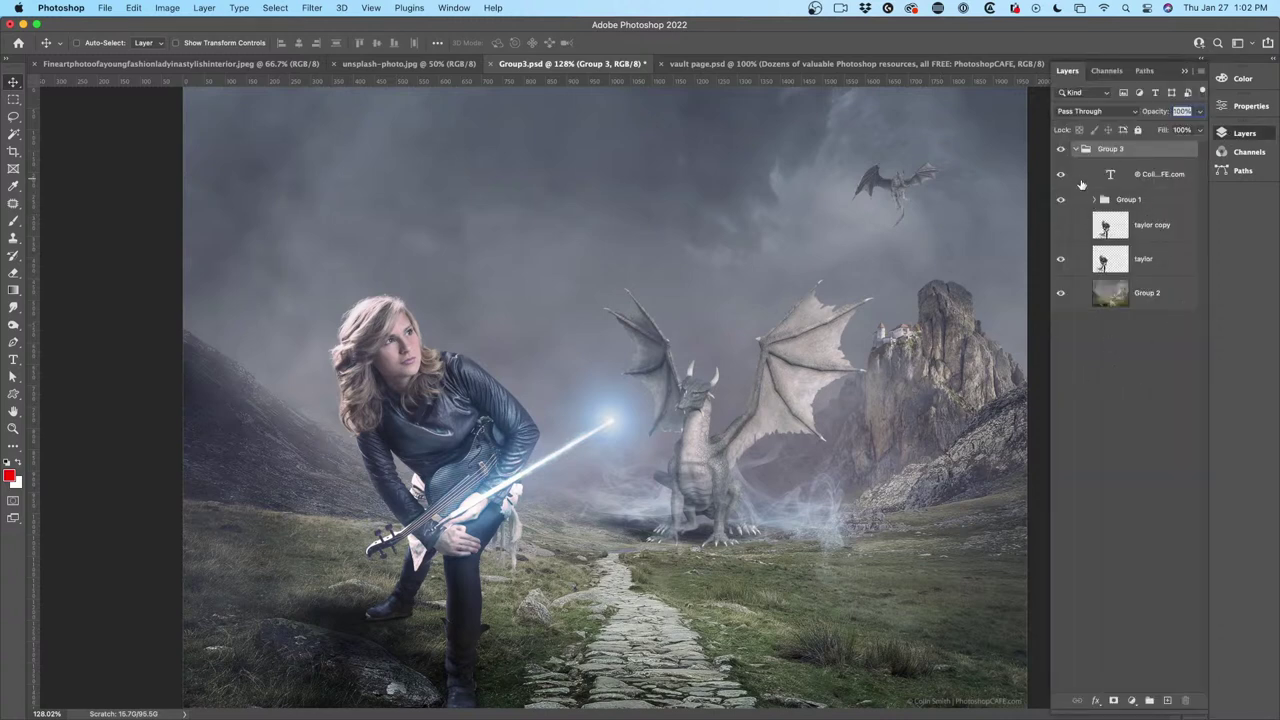
left_click(1094, 199)
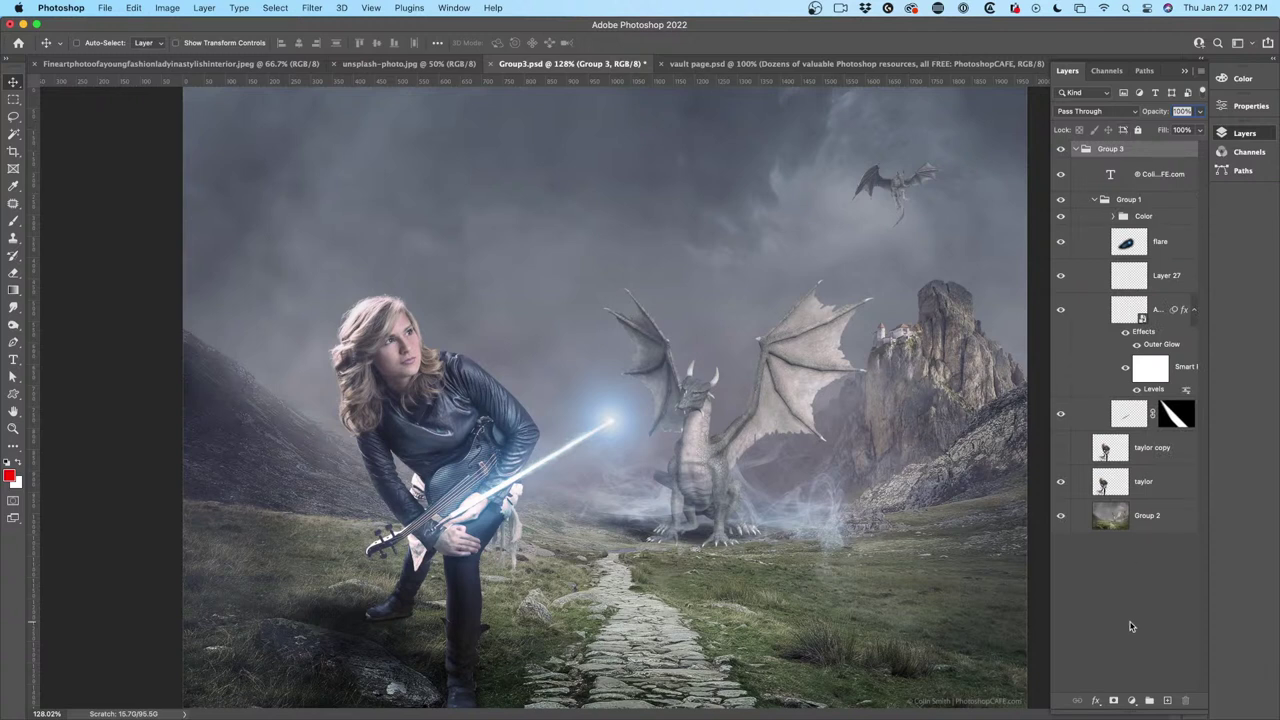
left_click(1060, 200)
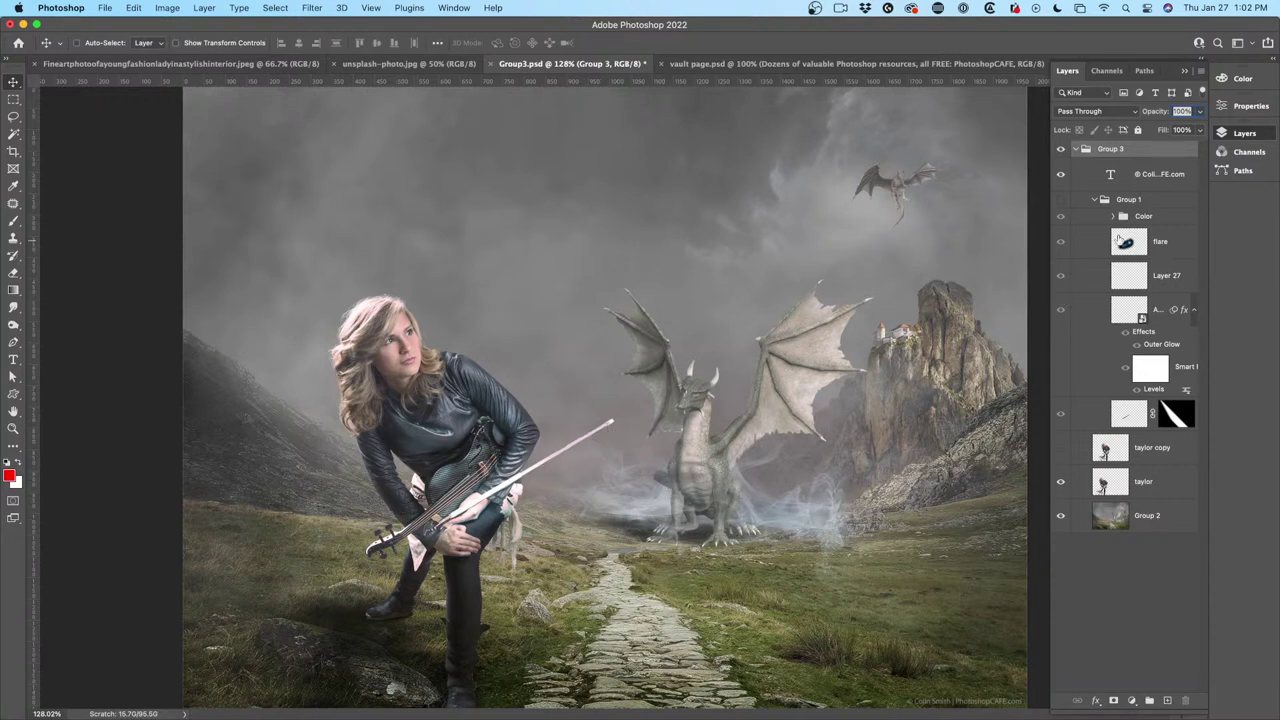
left_click(1061, 199)
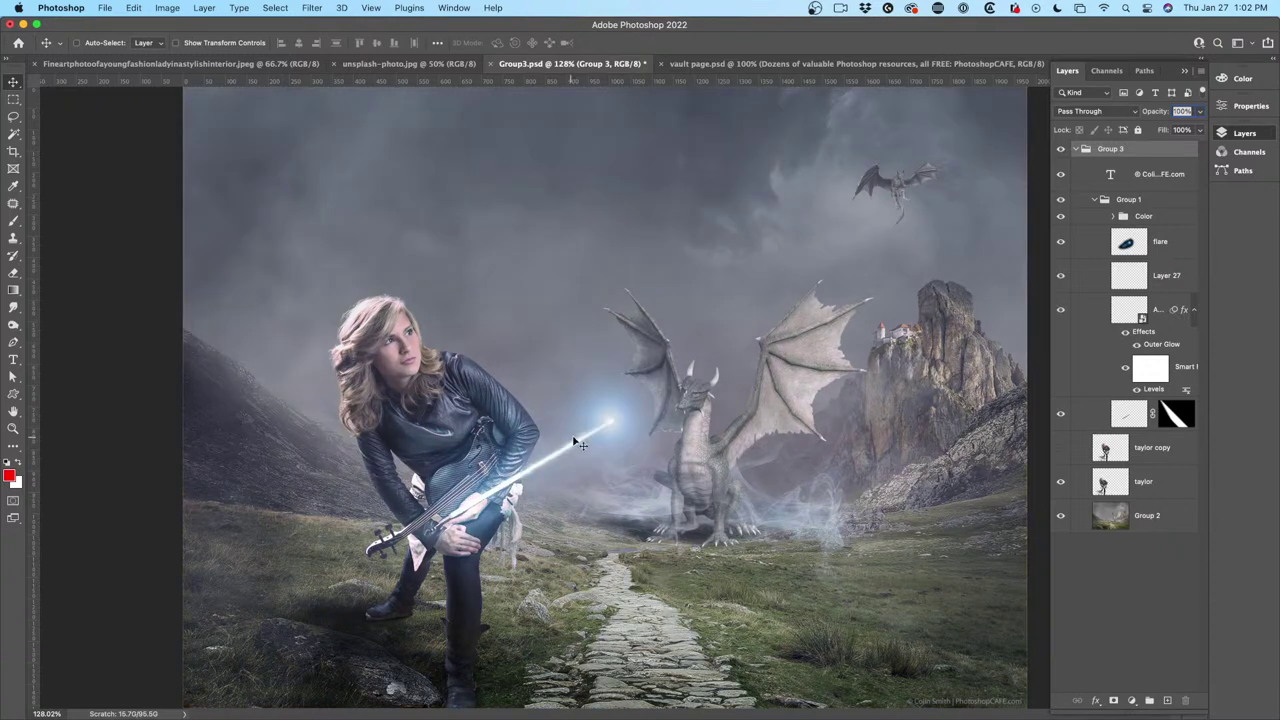
Examine how the flare, Layer 27 and bow glow layers build the light effect by hiding and reshowing each one.
left_click(1061, 242)
left_click(1061, 242)
left_click(1061, 242)
left_click(1061, 275)
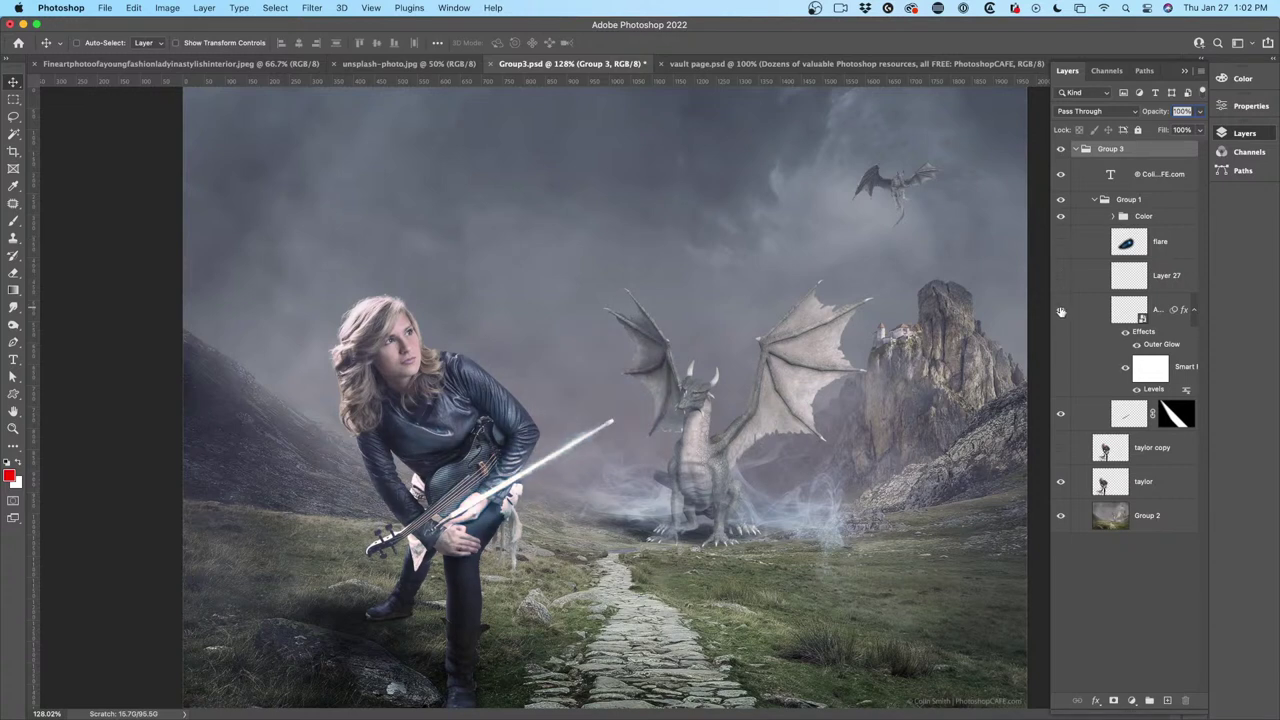
left_click(1061, 414)
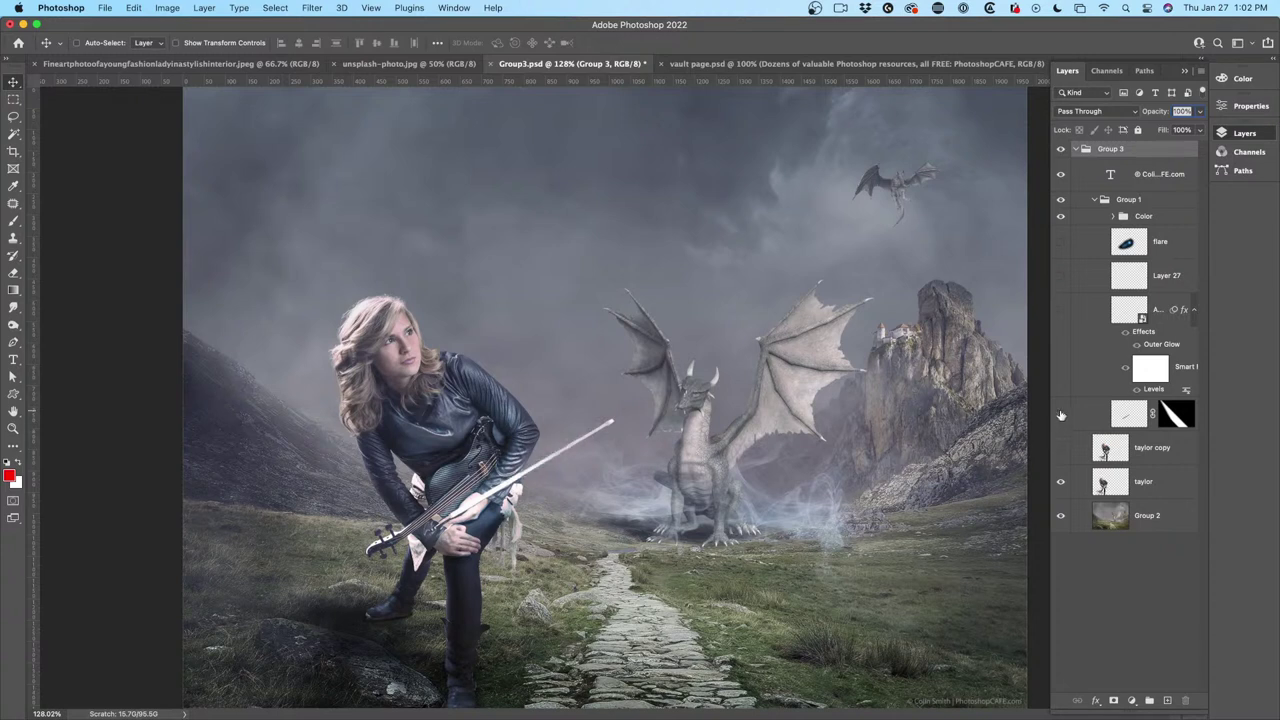
left_click(1061, 414)
left_click(1060, 310)
left_click(1061, 276)
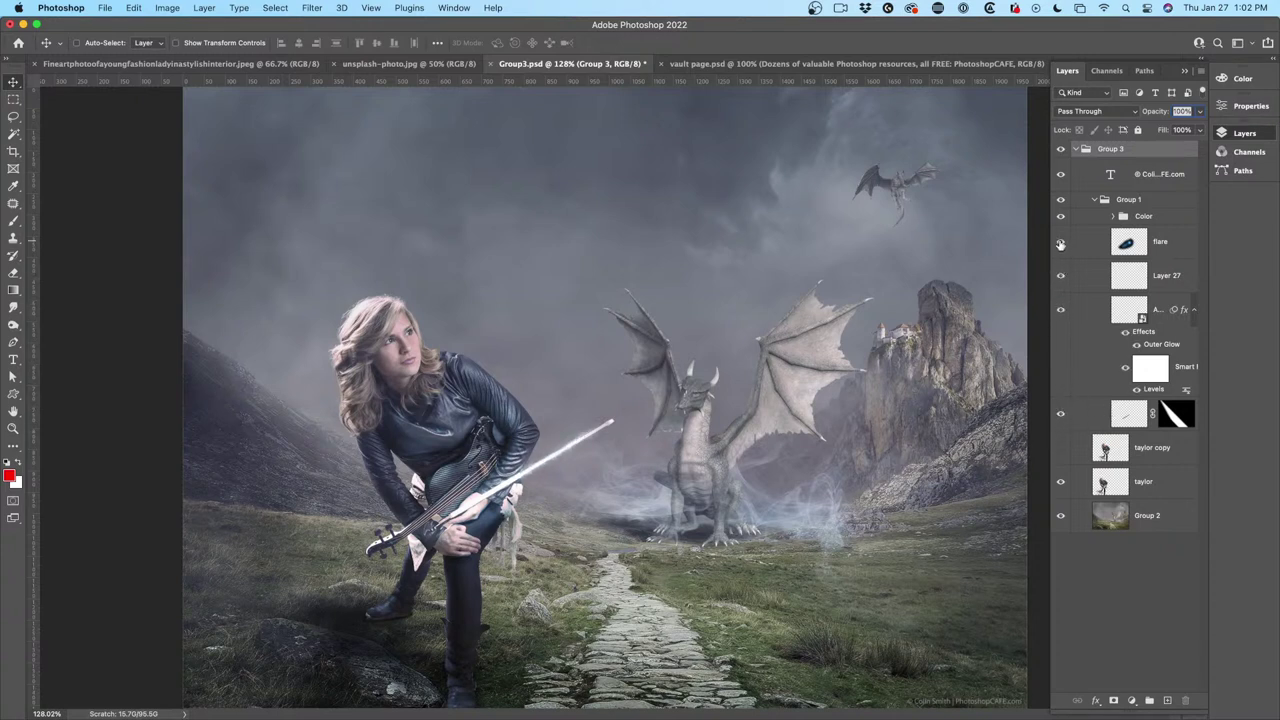
left_click(1061, 243)
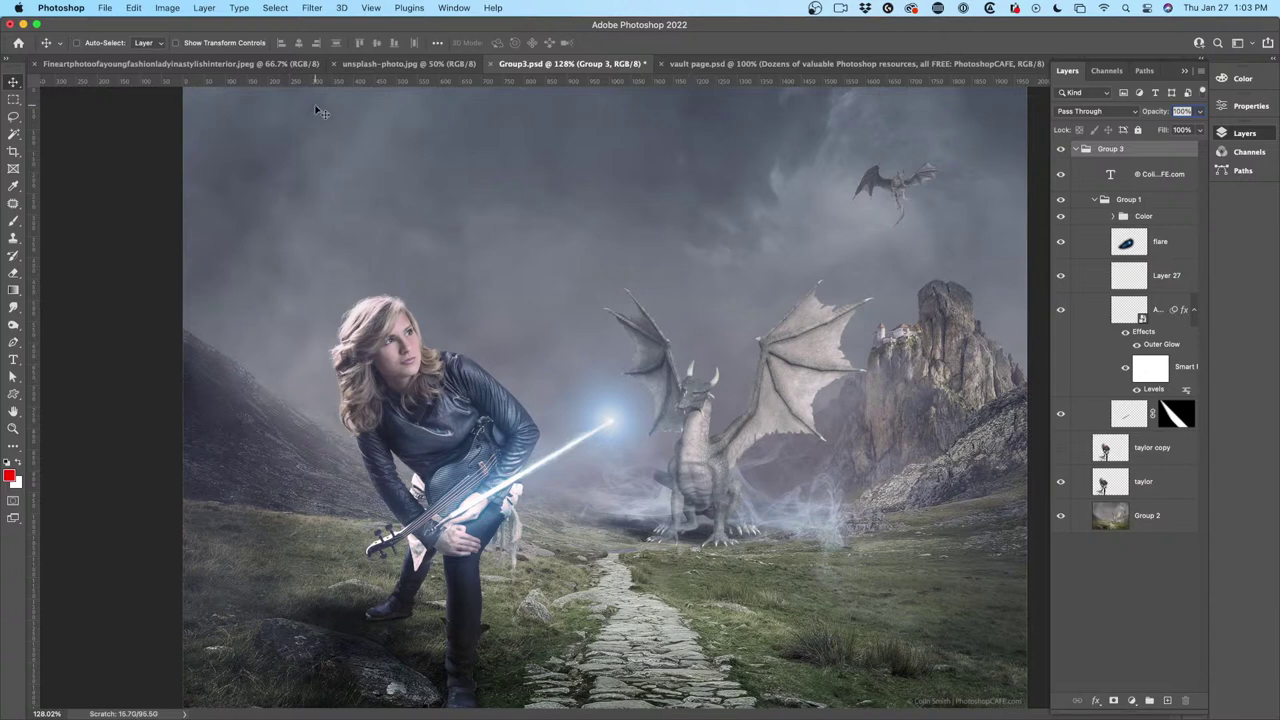
Create a new Default Photoshop Size document, 7 x 5 inches at 300 pixels/inch with a white background.
left_click(106, 7)
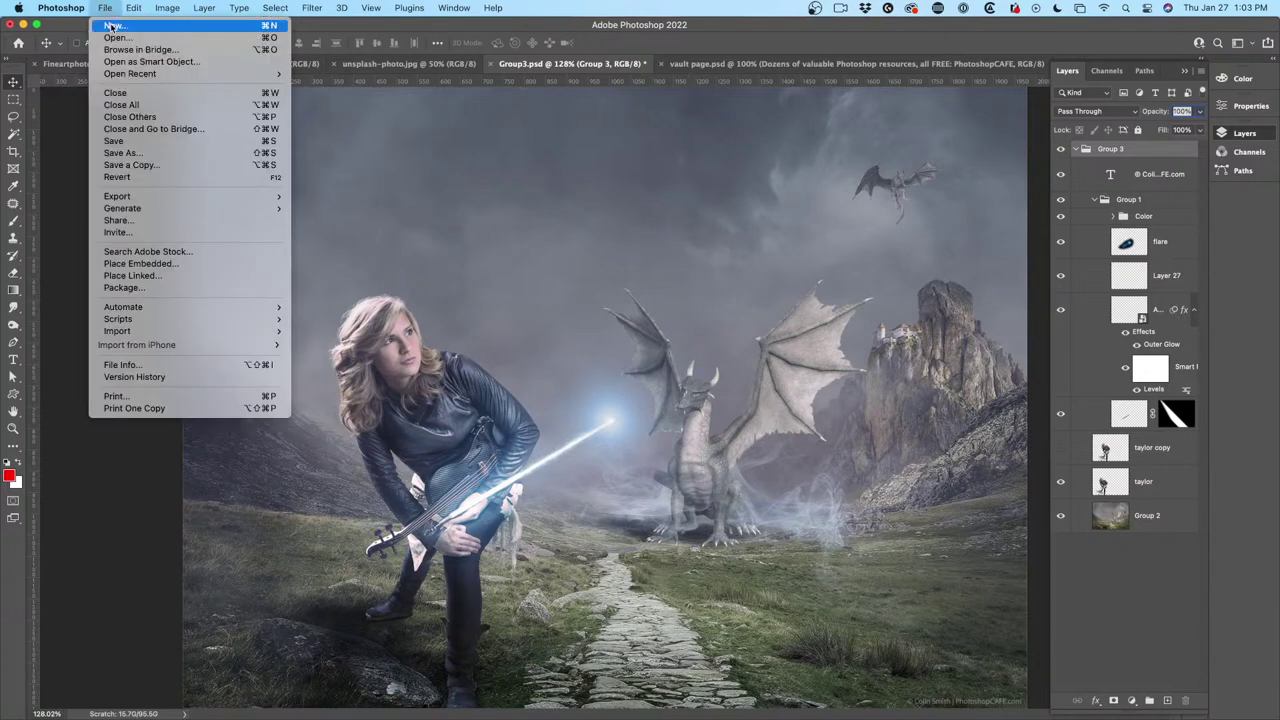
left_click(112, 25)
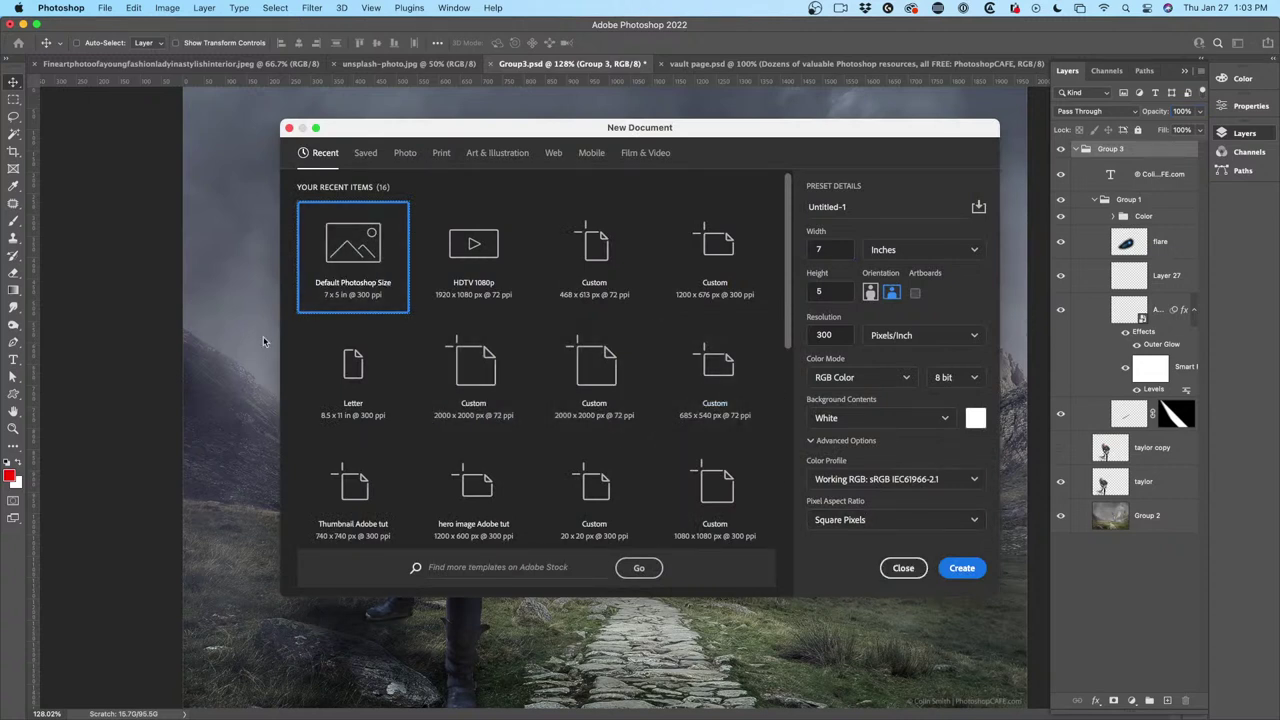
left_click(960, 568)
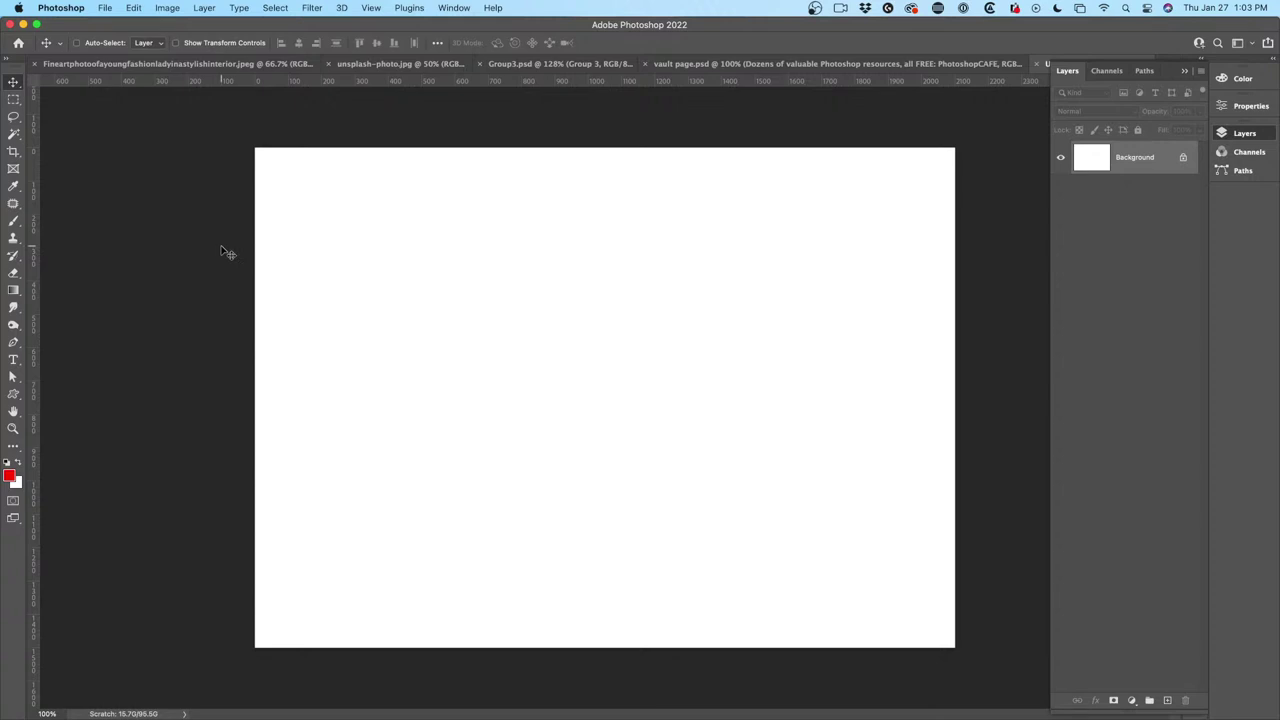
Invert the white Background layer to black, and invert it back to white.
key("super+i")
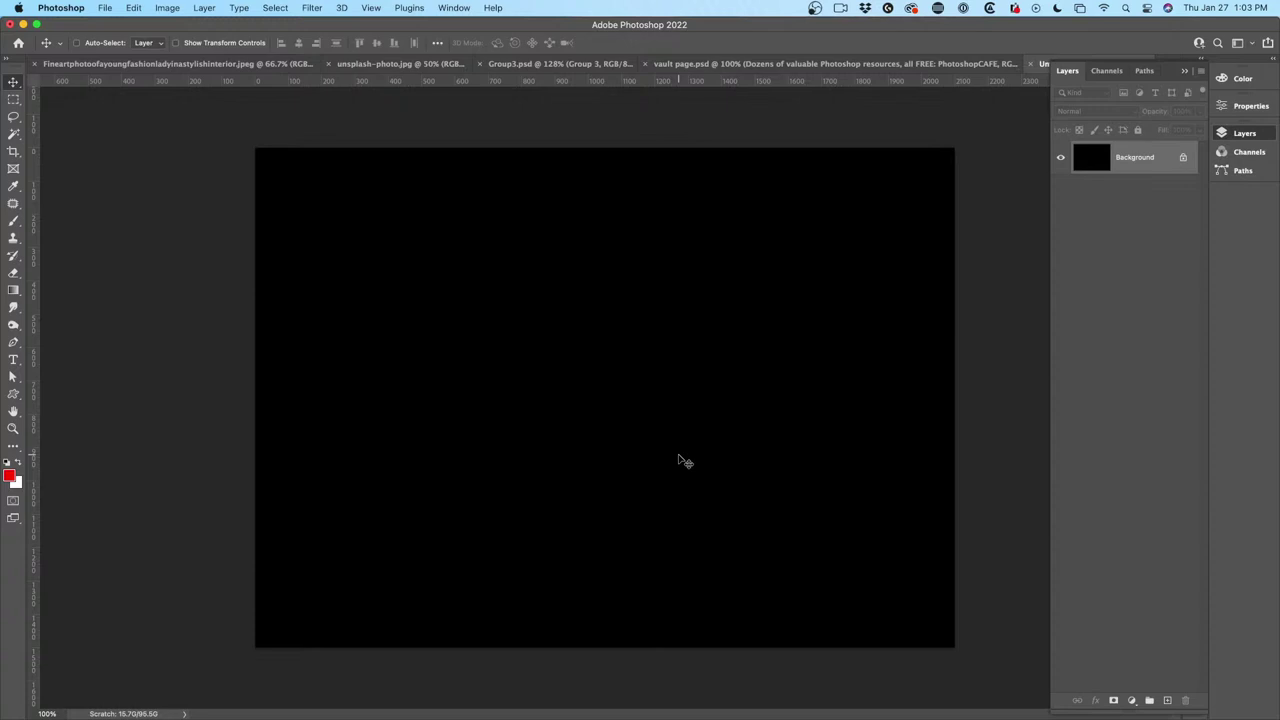
key("super+i")
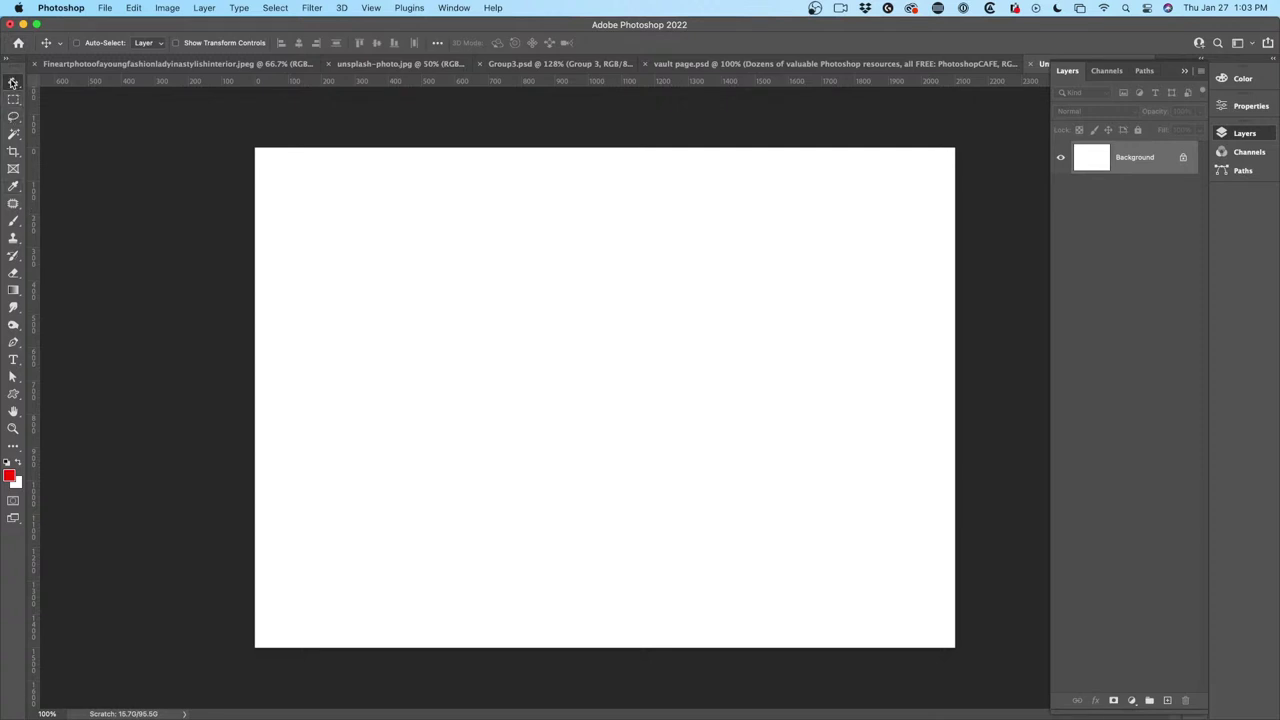
Choose the Soft Round preset for the Brush tool and set its size to 51 px and hardness to 7%.
left_click_drag(13, 220, 58, 223)
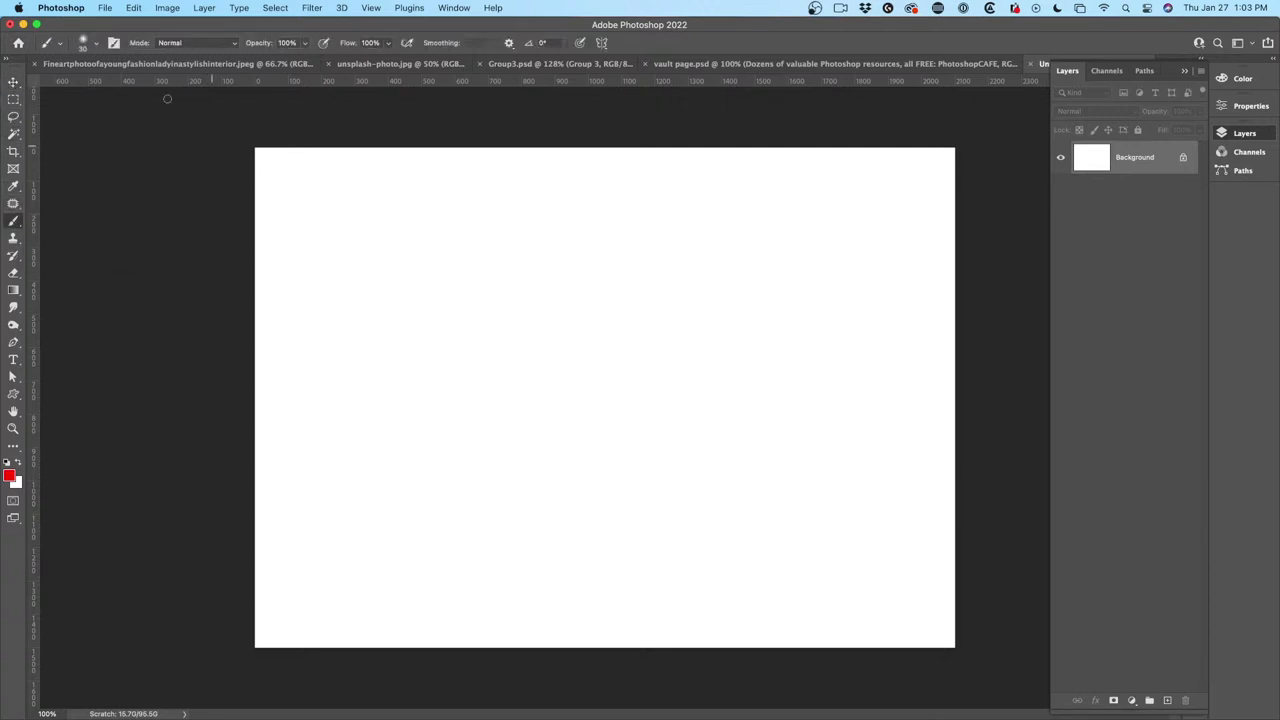
left_click(96, 42)
left_click(104, 180)
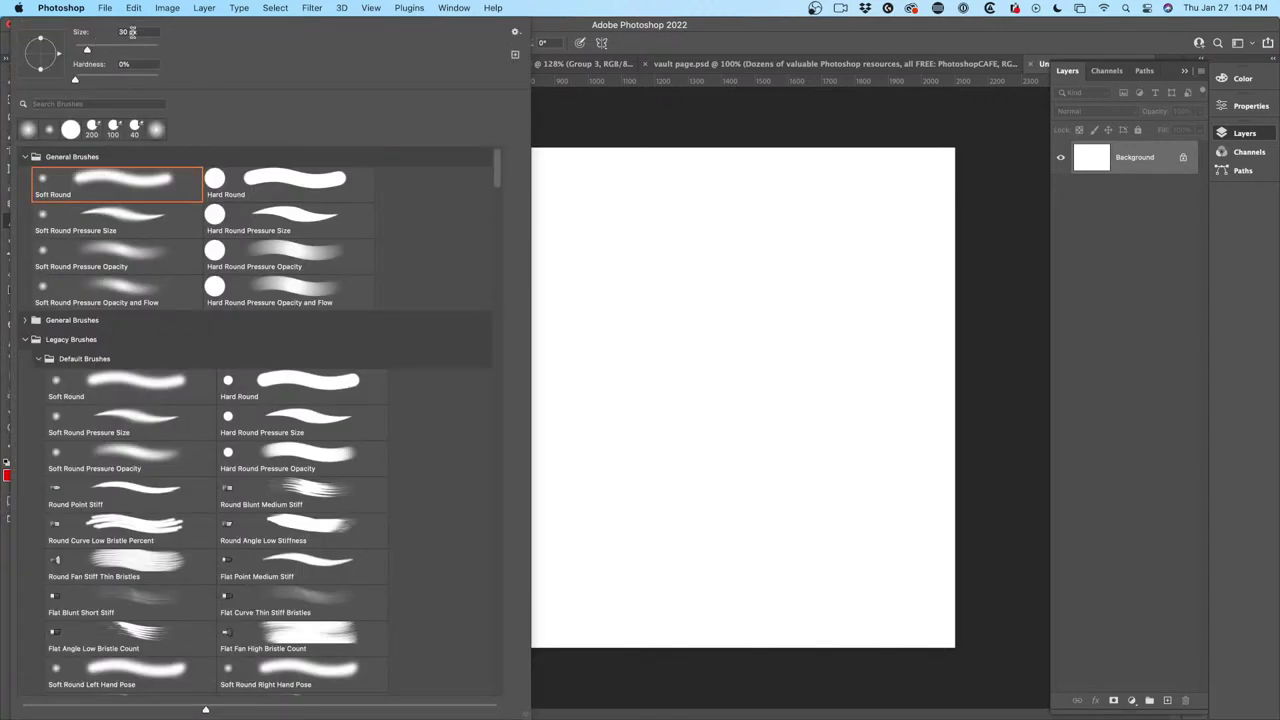
mouse_move(87, 49)
left_mouse_down()
mouse_move(106, 50)
mouse_move(95, 50)
left_mouse_up()
left_click(550, 38)
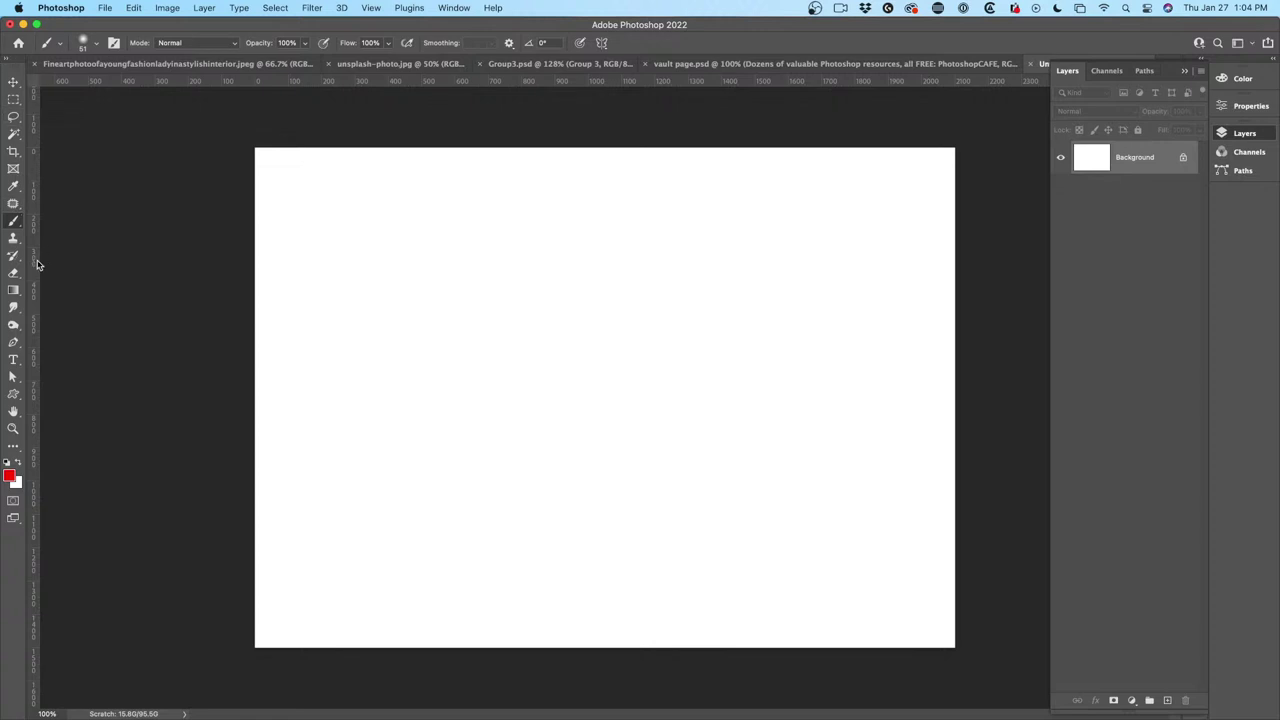
Reactivate the Brush tool and open its full Brush Settings.
left_click(12, 83)
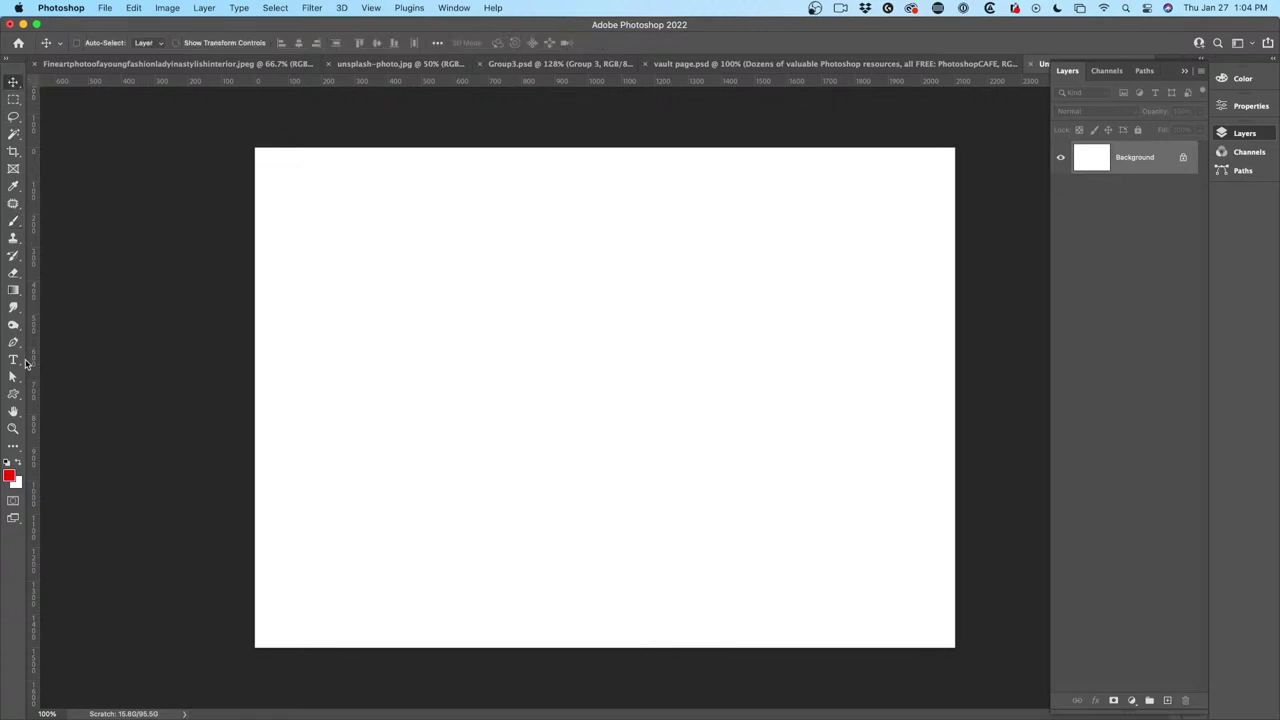
key("b")
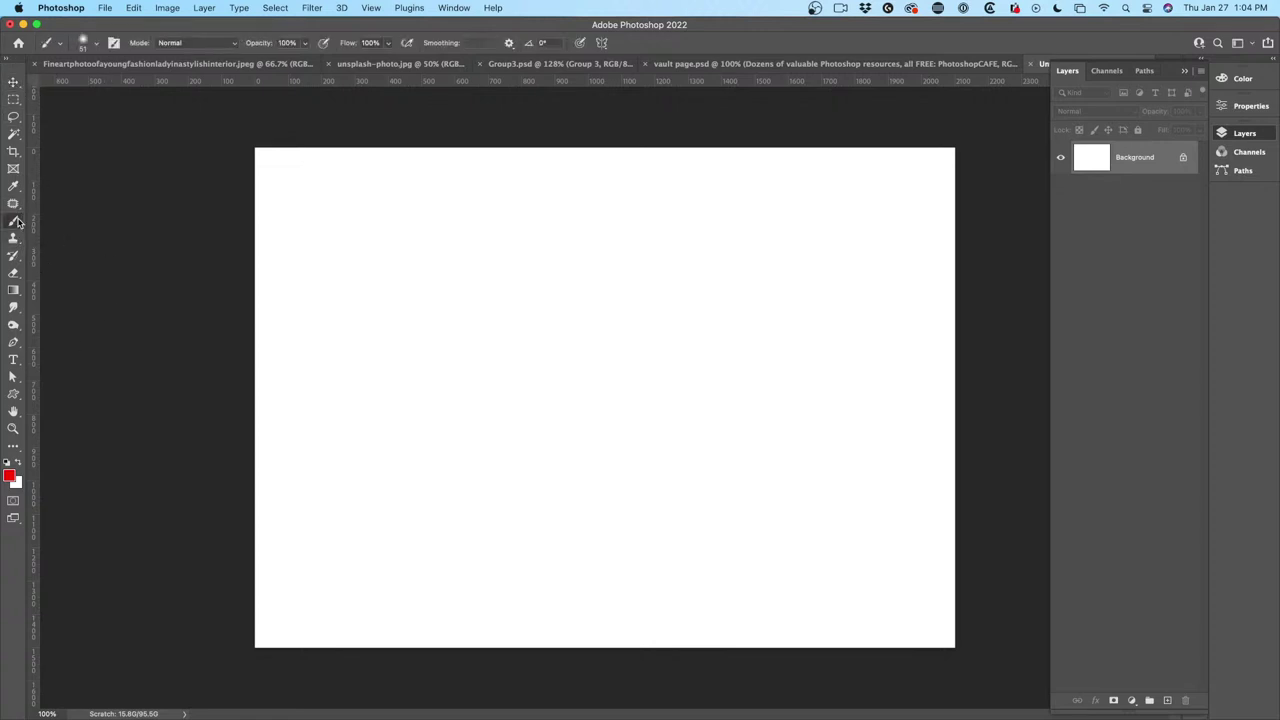
left_click(113, 43)
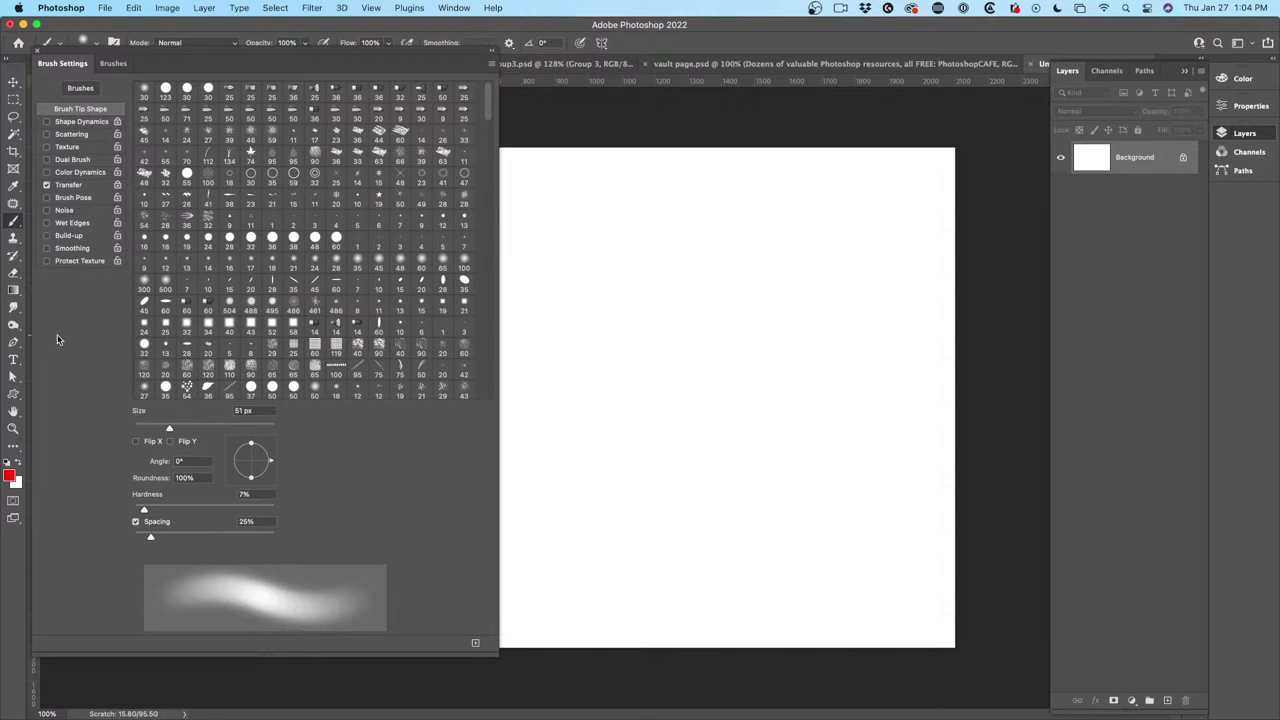
Browse the saved brush presets and collapse the Colin Custom, Special Effects Brushes and Legacy Brushes groups.
left_click(111, 64)
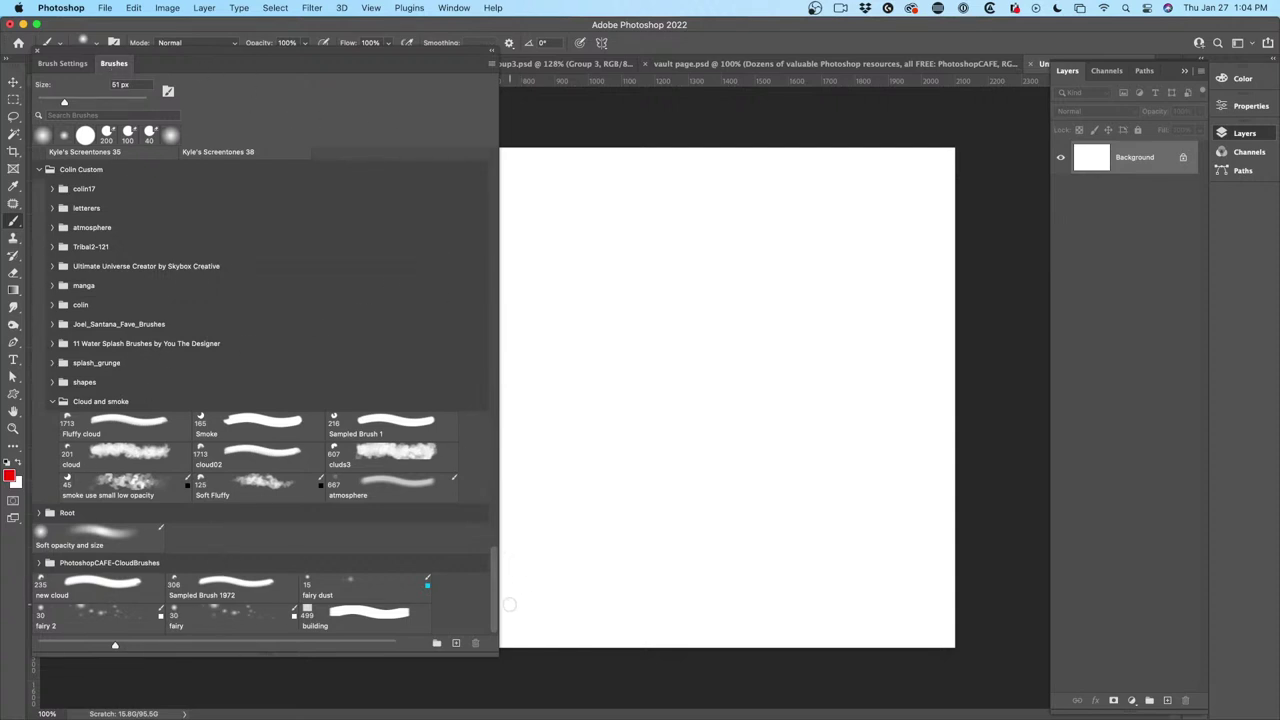
left_click(39, 169)
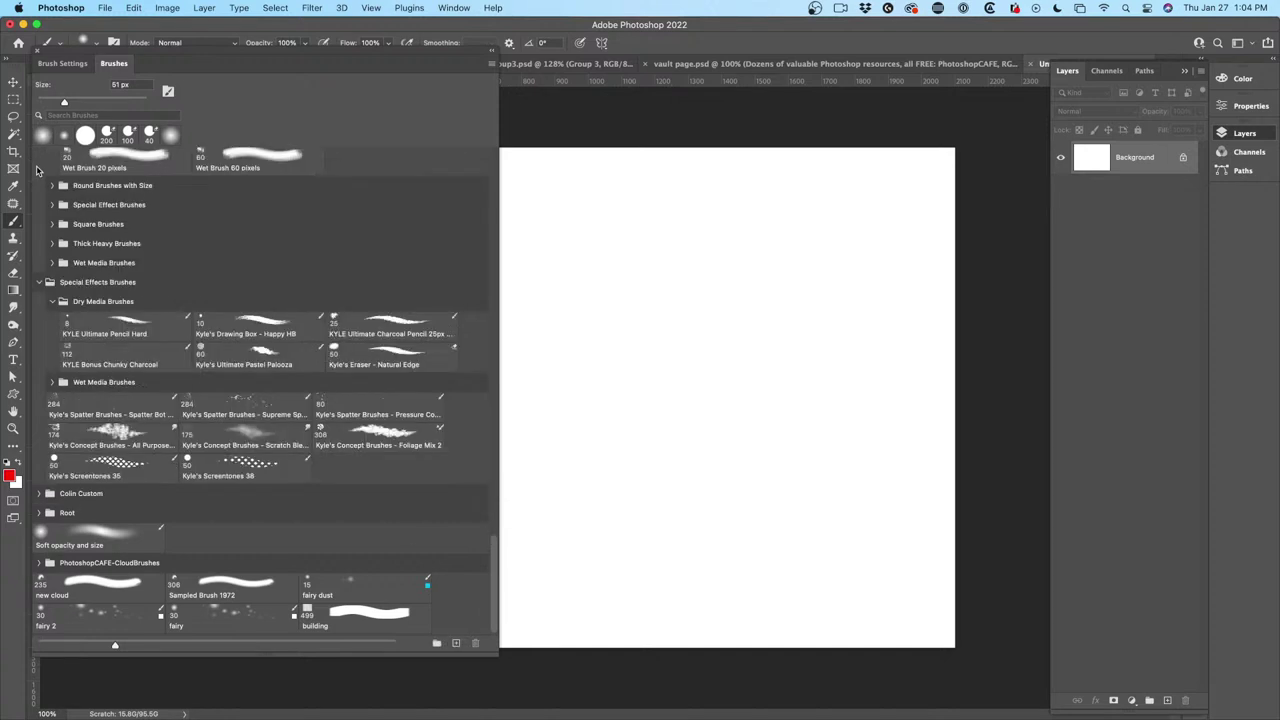
scroll(187, 320, "up", 2)
scroll(187, 320, "up", 10)
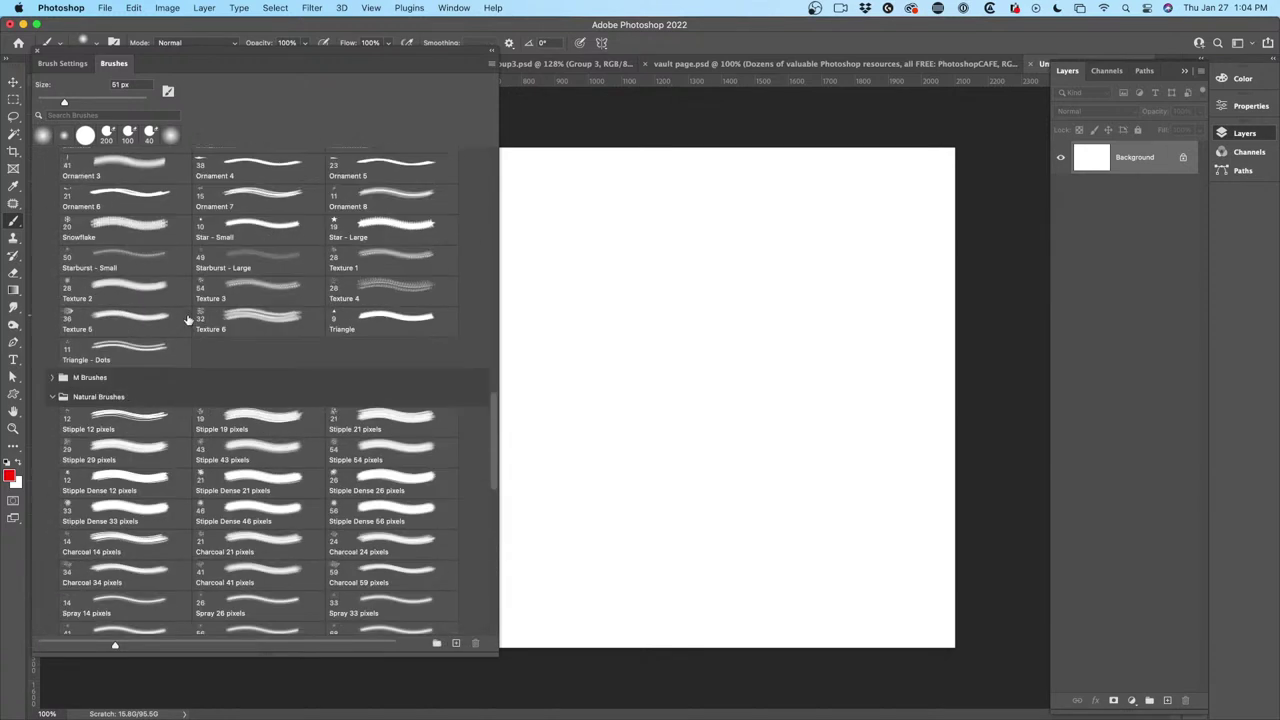
scroll(183, 318, "down", 12)
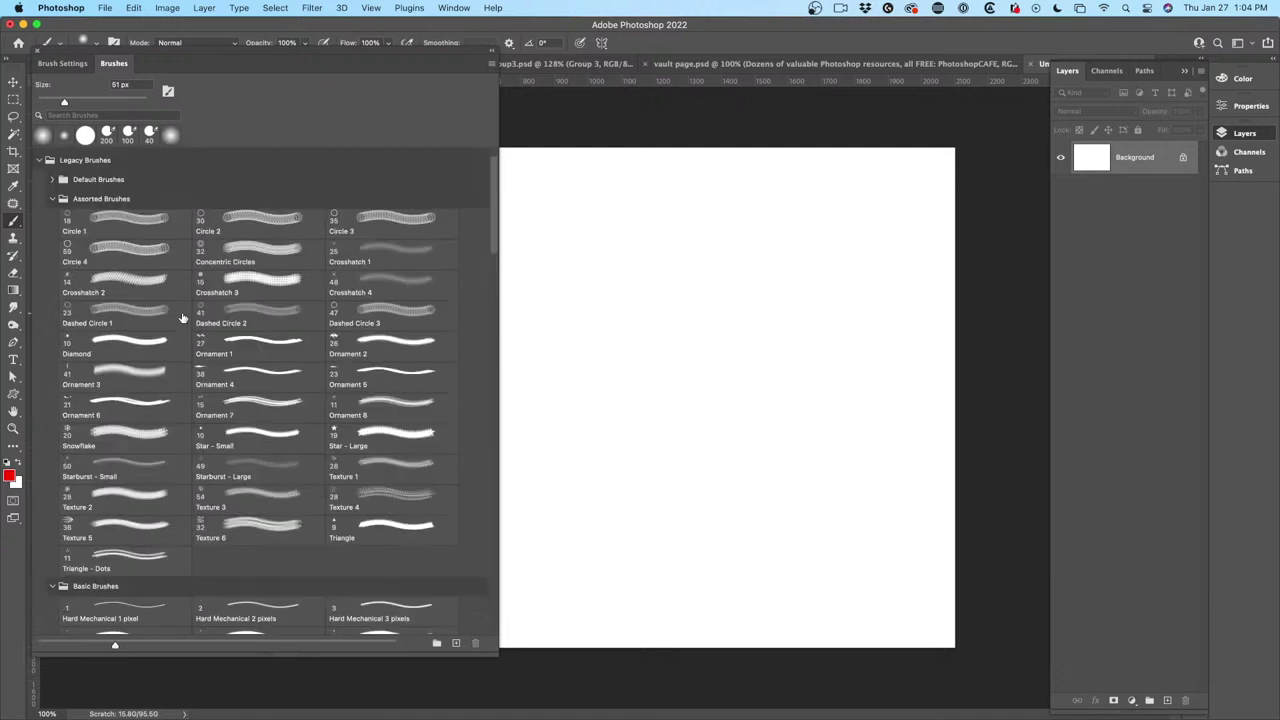
left_click_drag(497, 171, 497, 149)
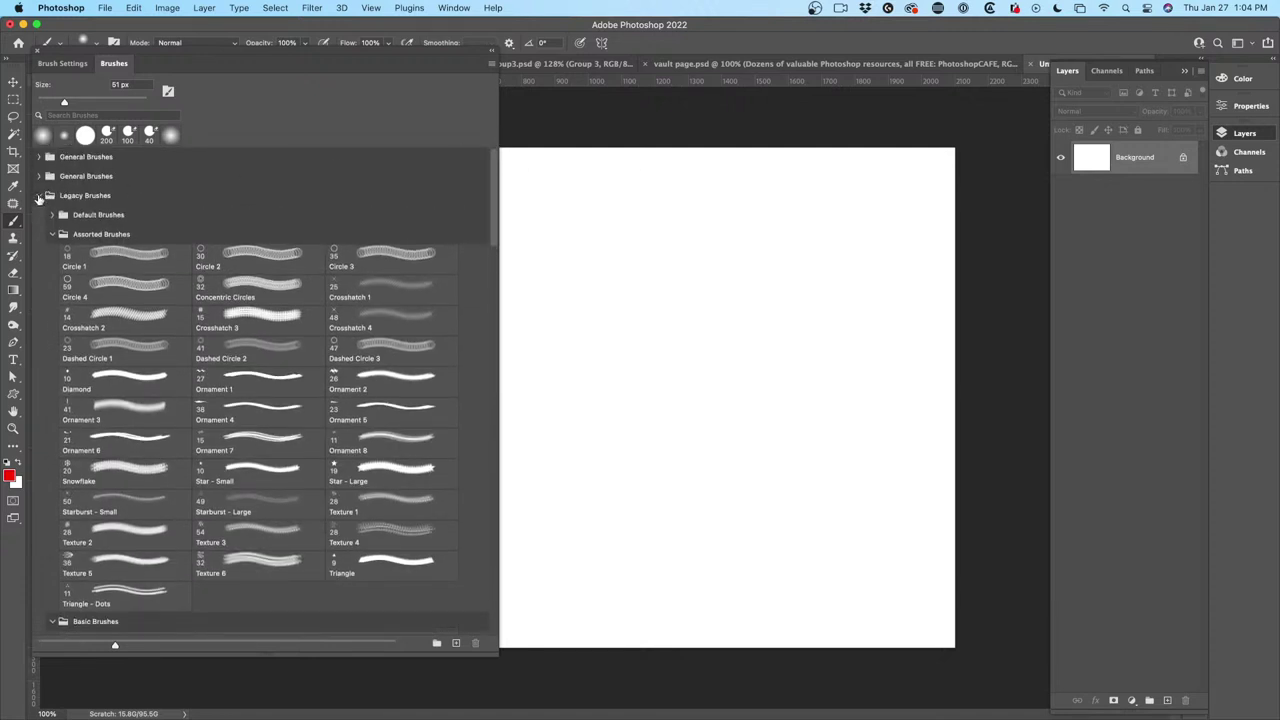
left_click(38, 196)
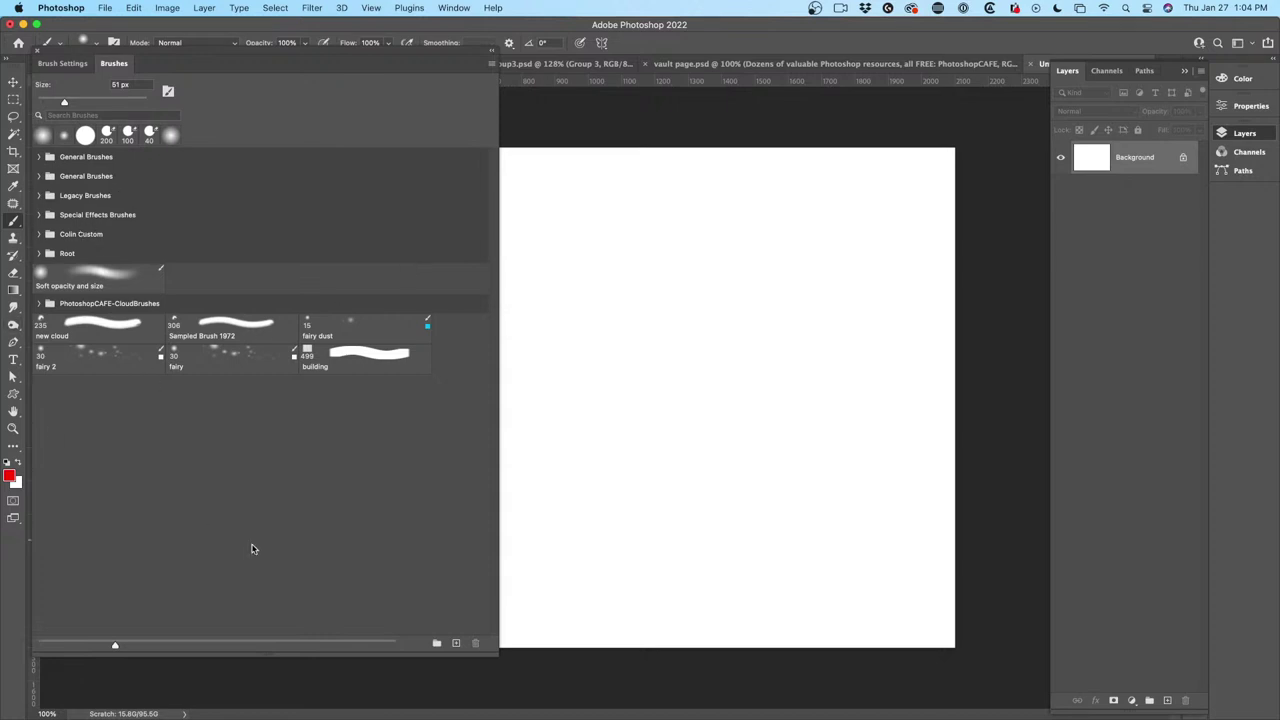
Create a brush group named "my group" and move the new cloud preset after Sampled Brush 1972.
left_click(437, 644)
type("my gro")
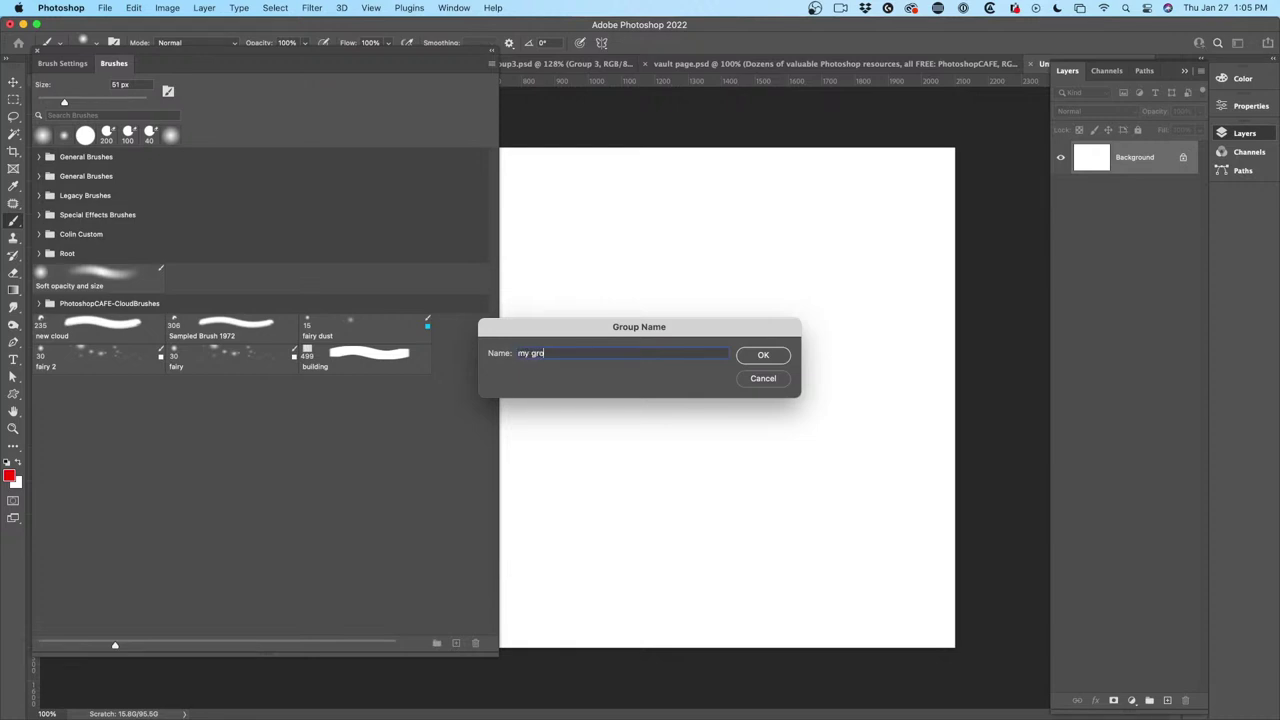
type("up")
left_click(762, 355)
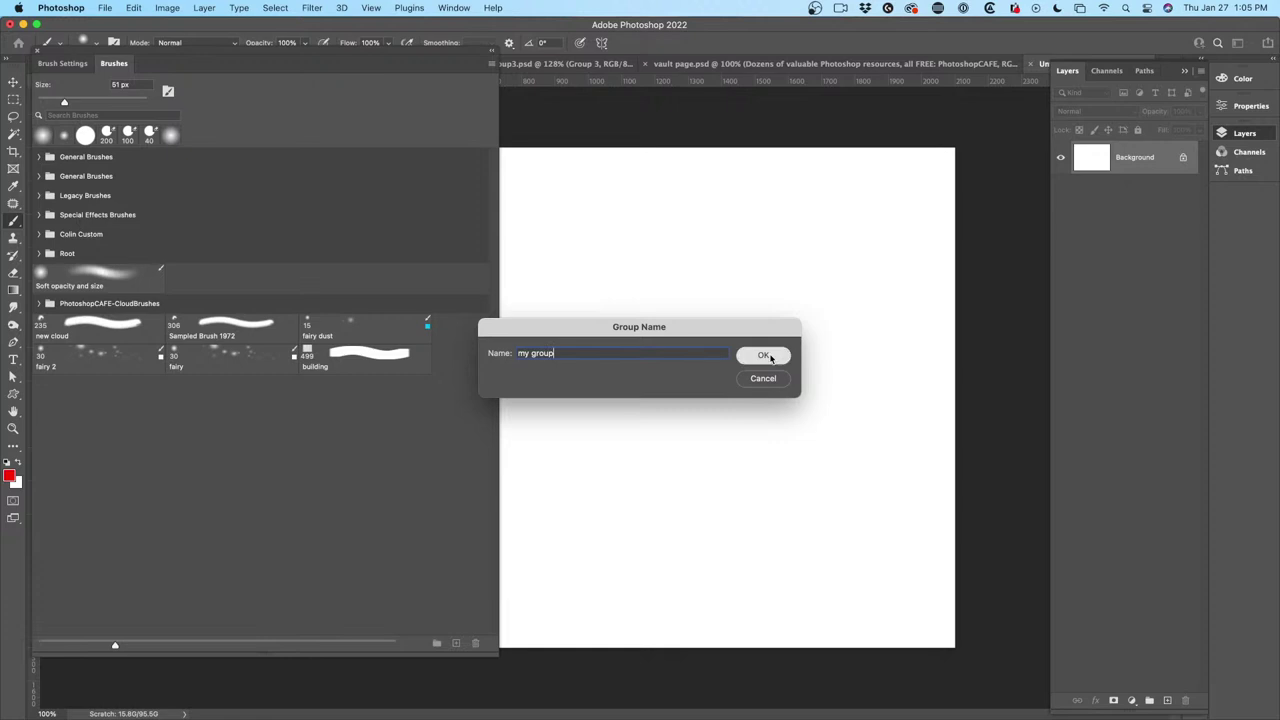
mouse_move(118, 333)
left_mouse_down()
mouse_move(102, 397)
mouse_move(110, 335)
mouse_move(162, 333)
left_mouse_up()
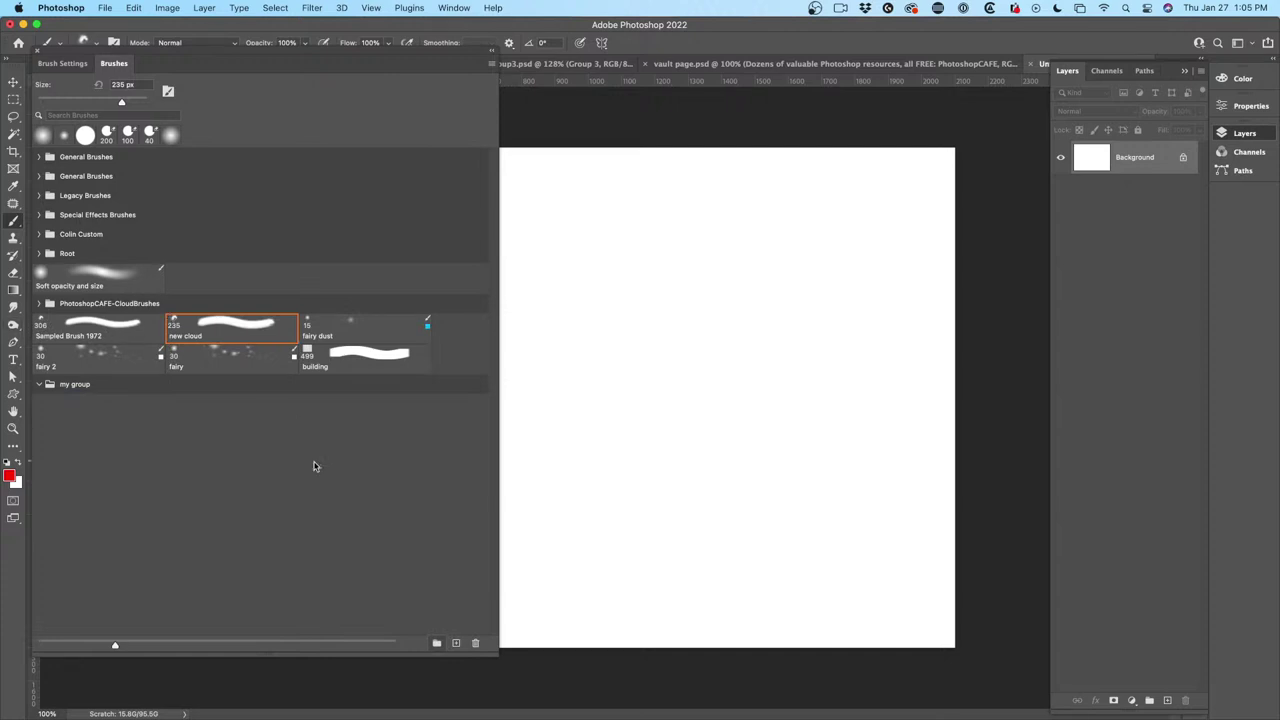
Start saving the new cloud brush as a new preset and cancel it.
left_click(456, 644)
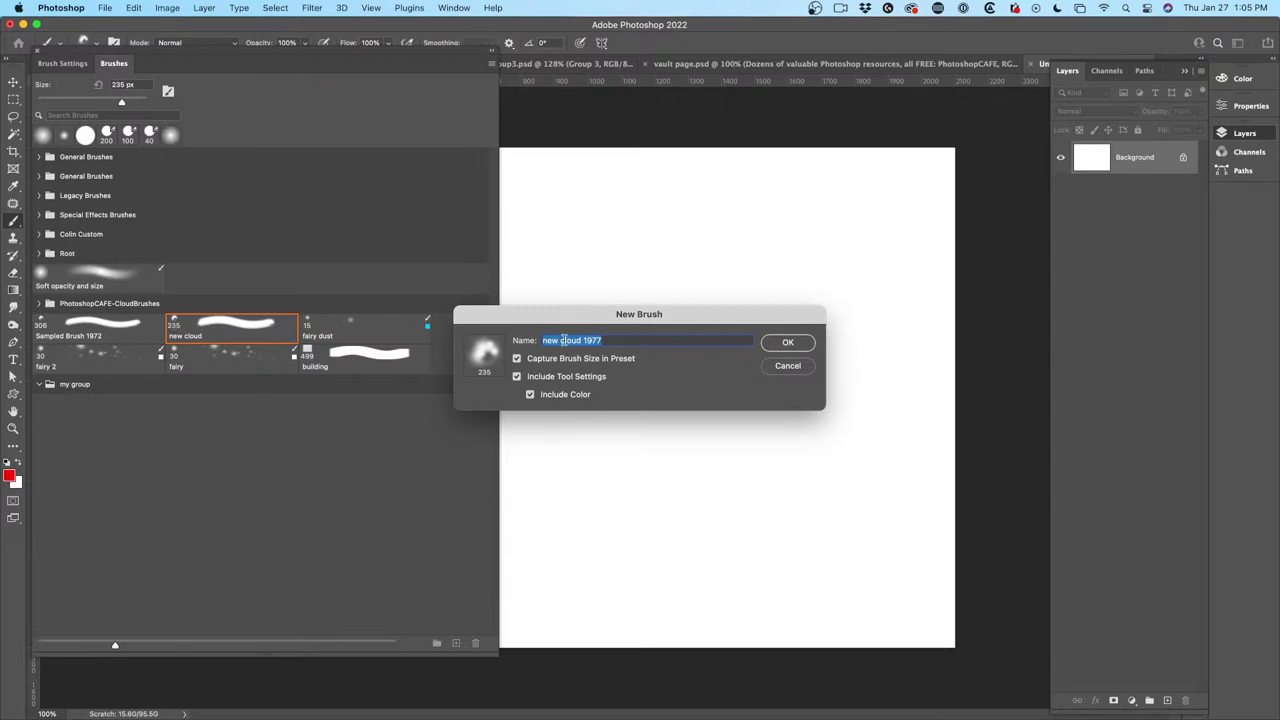
left_click(788, 366)
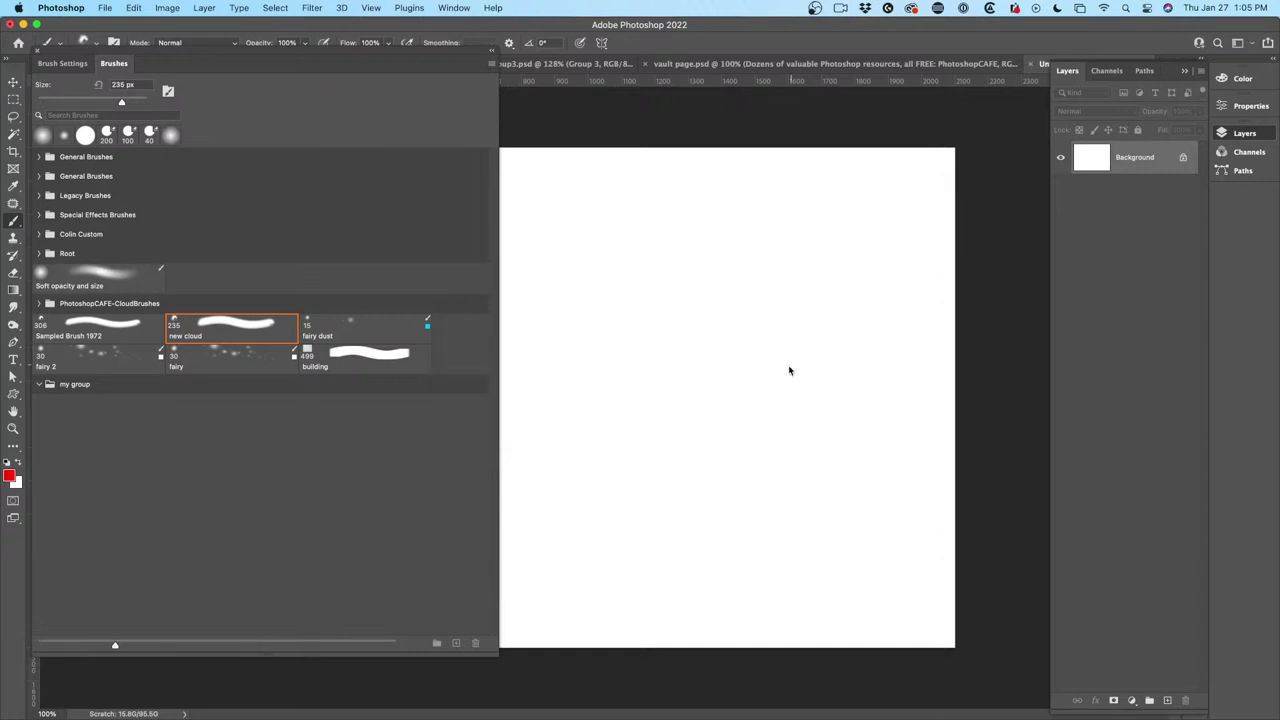
Start exporting the PhotoshopCAFE-CloudBrushes group as a brush file and cancel the save.
left_click(12, 81)
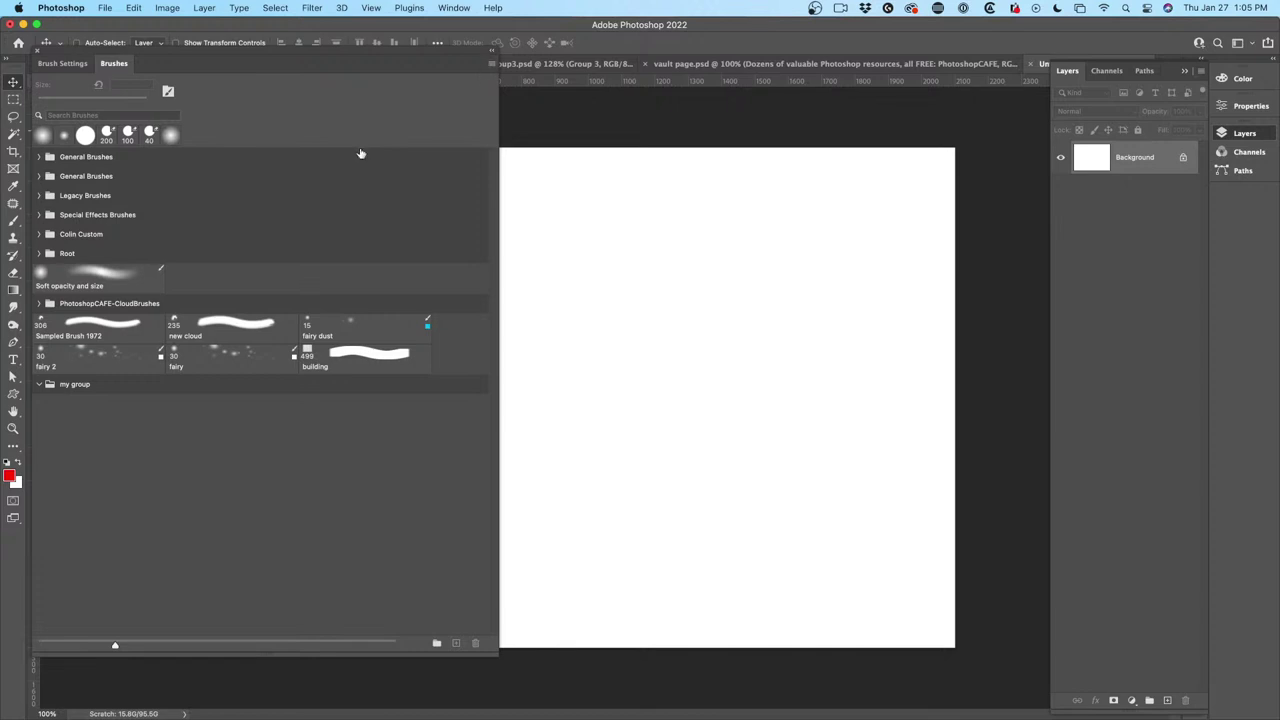
left_click(66, 303)
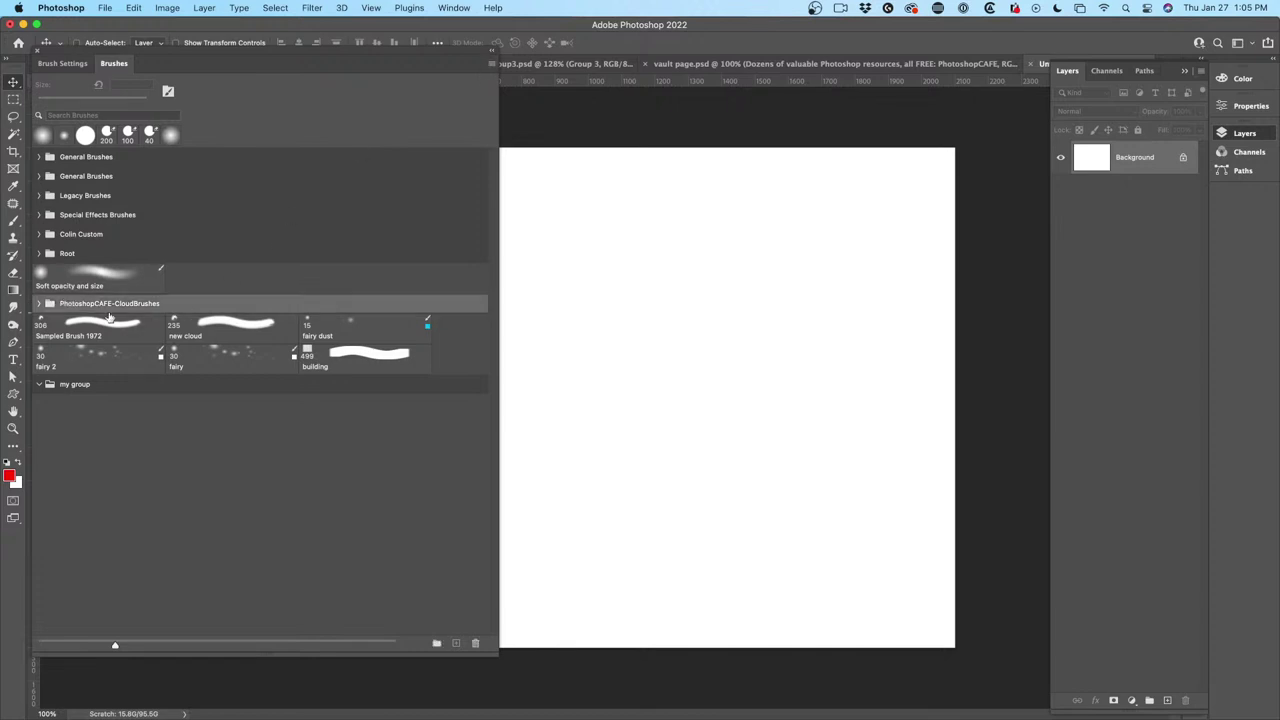
left_click(493, 65)
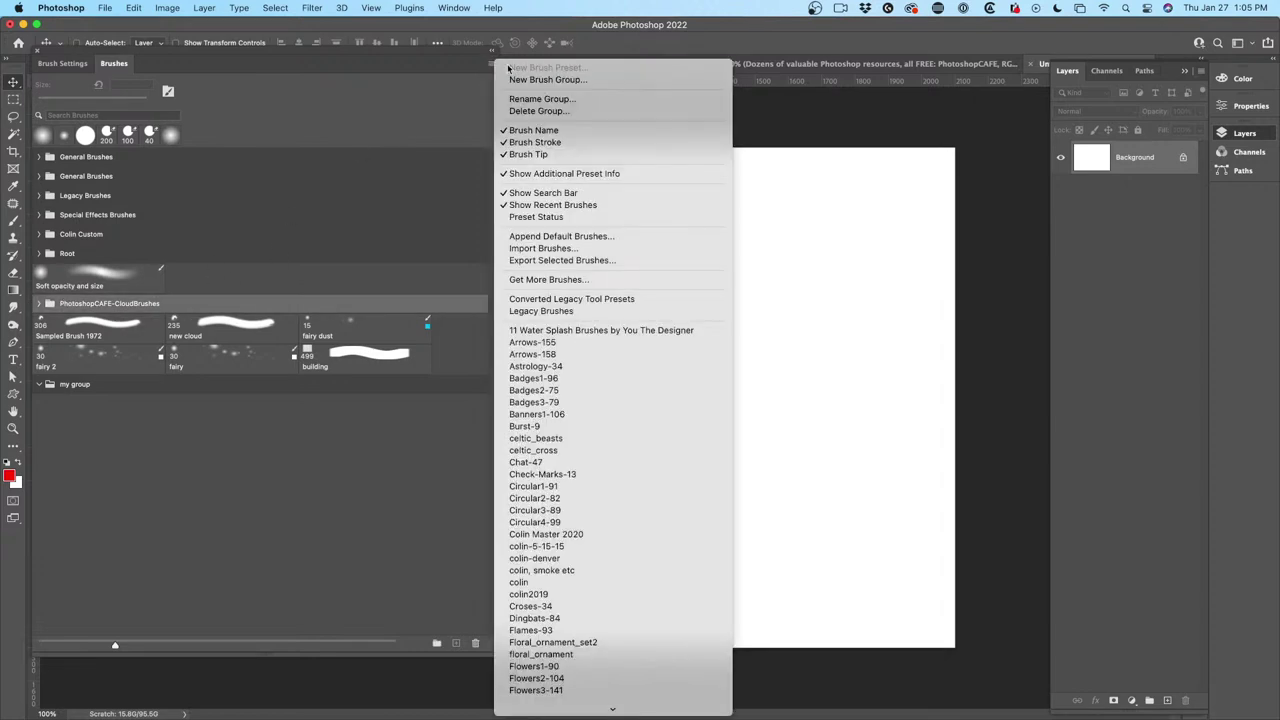
left_click(587, 261)
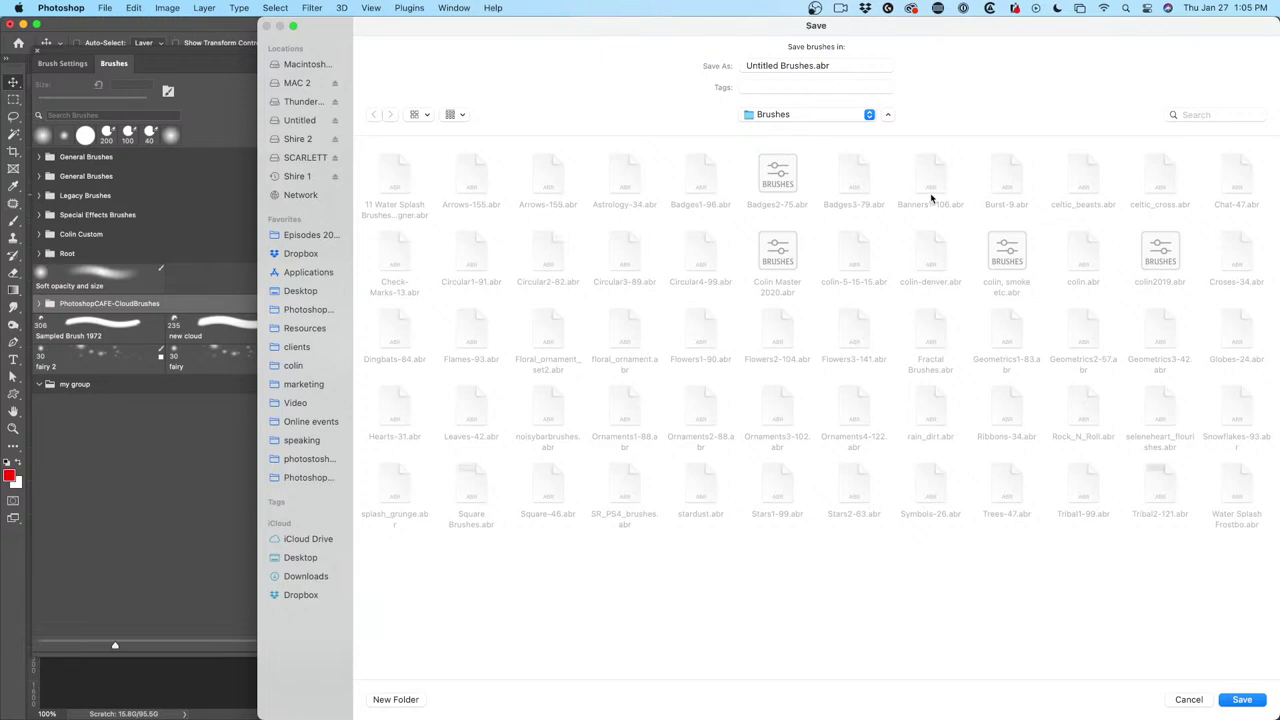
left_click(1188, 700)
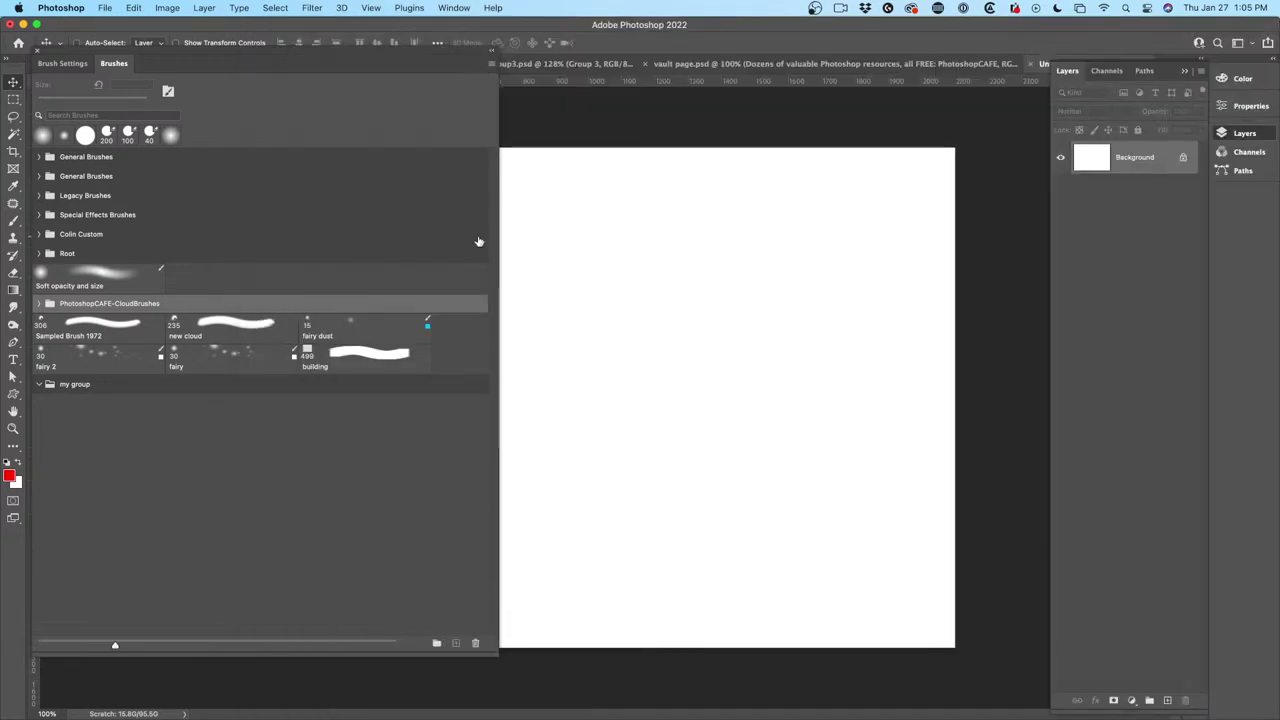
Import the brush file "colin, smoke etc.abr" and expand its group and subgroup to show the presets.
left_click(491, 66)
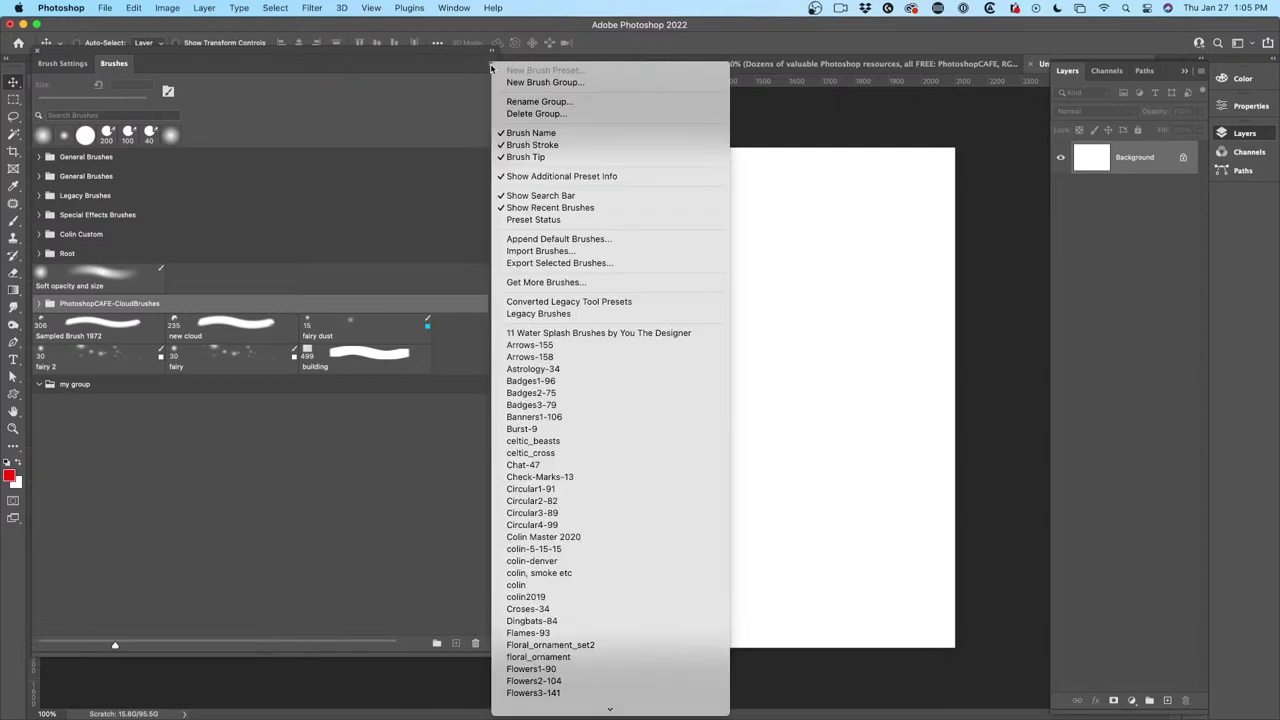
left_click(575, 252)
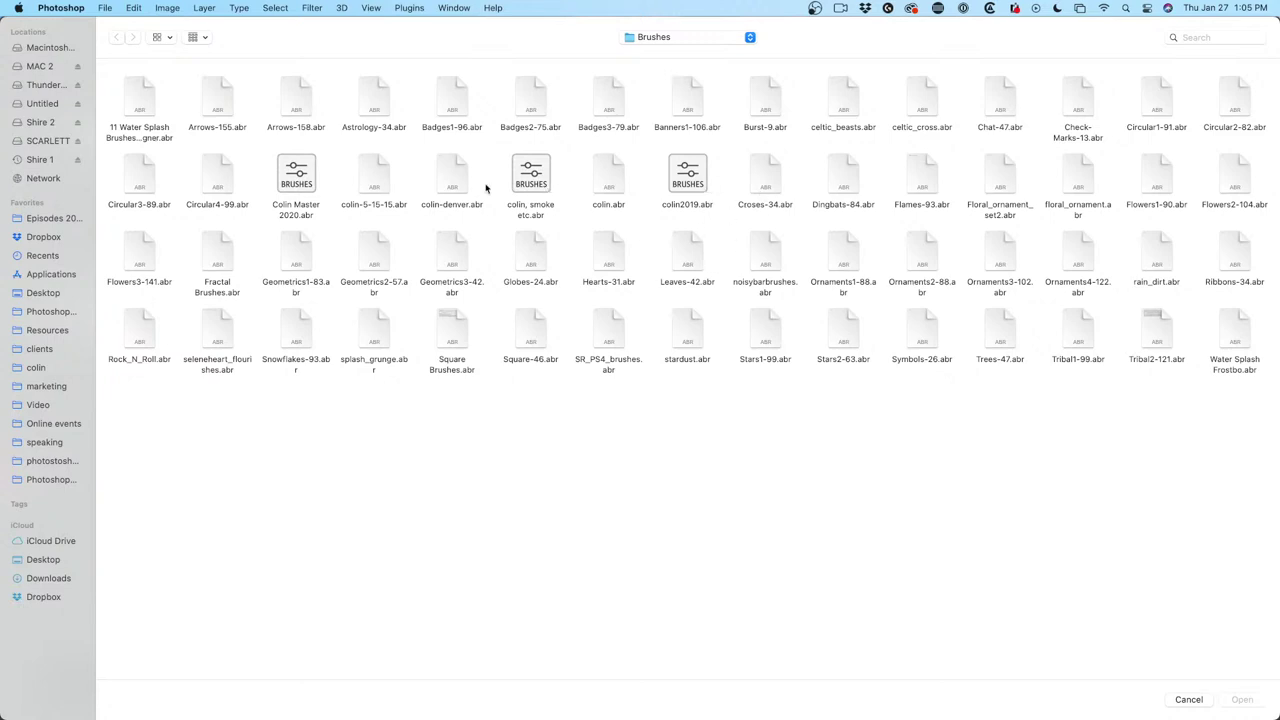
left_click(537, 212)
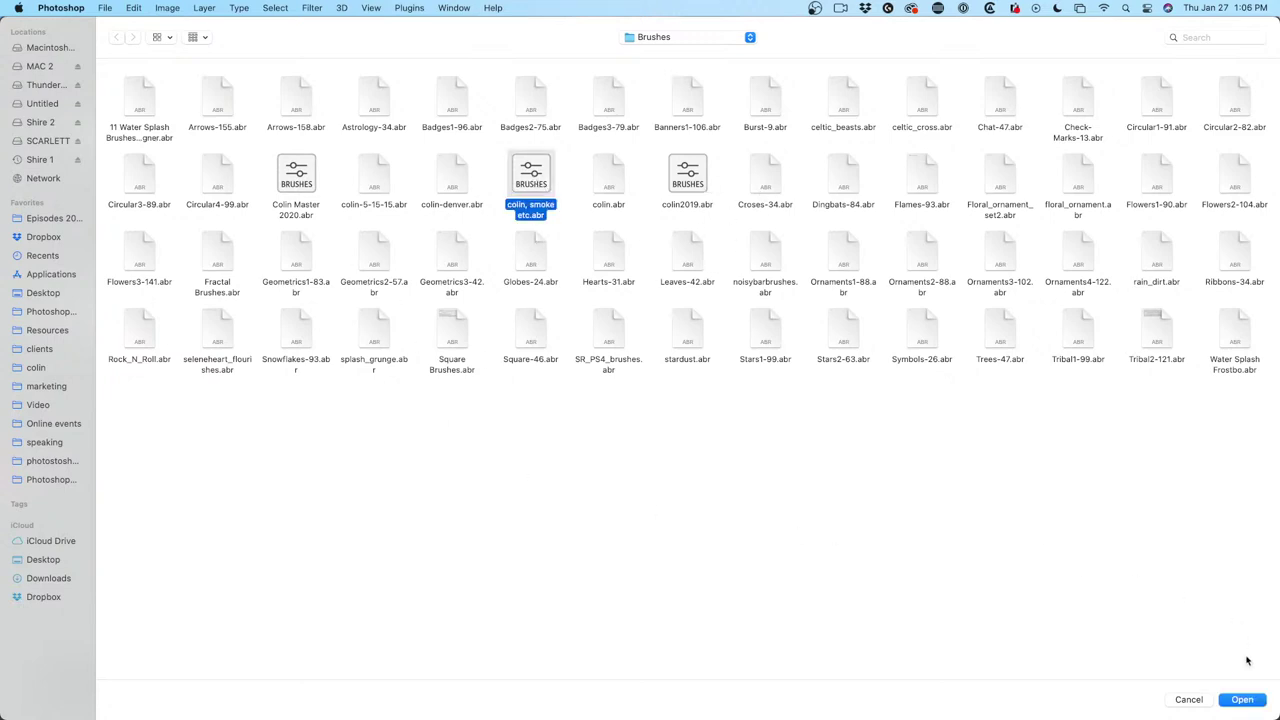
left_click(1242, 700)
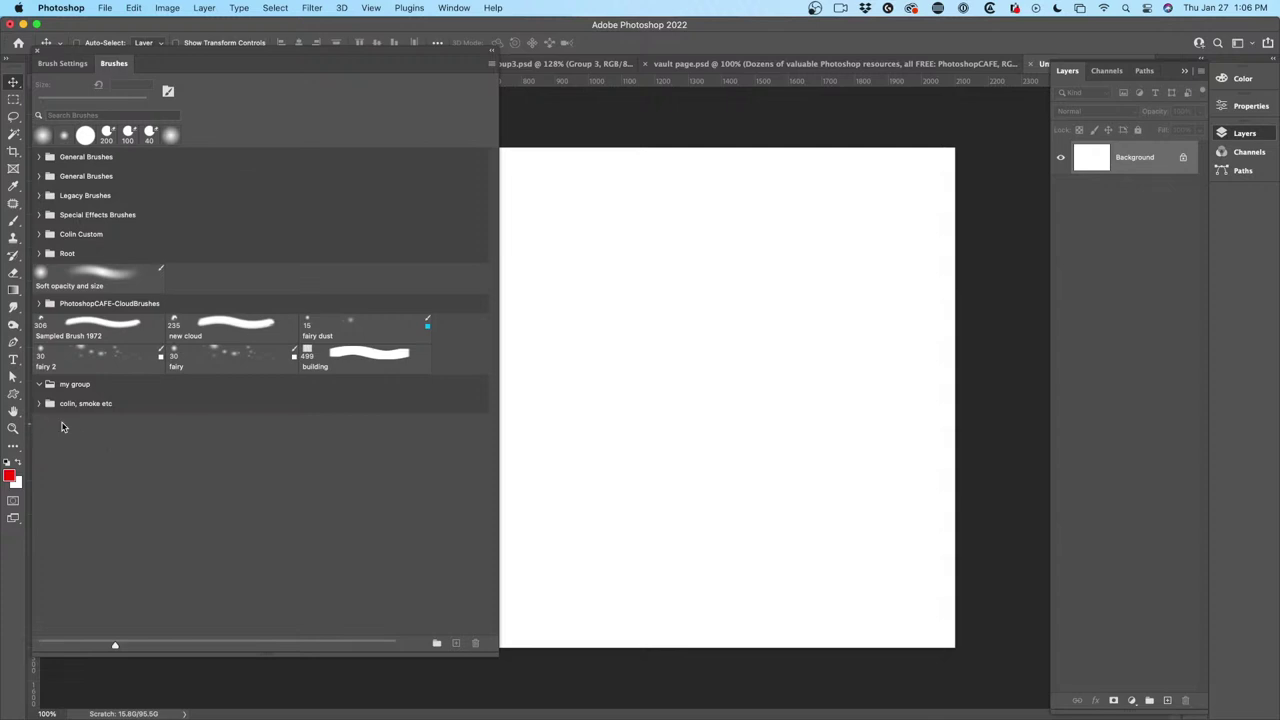
left_click(39, 404)
left_click(53, 424)
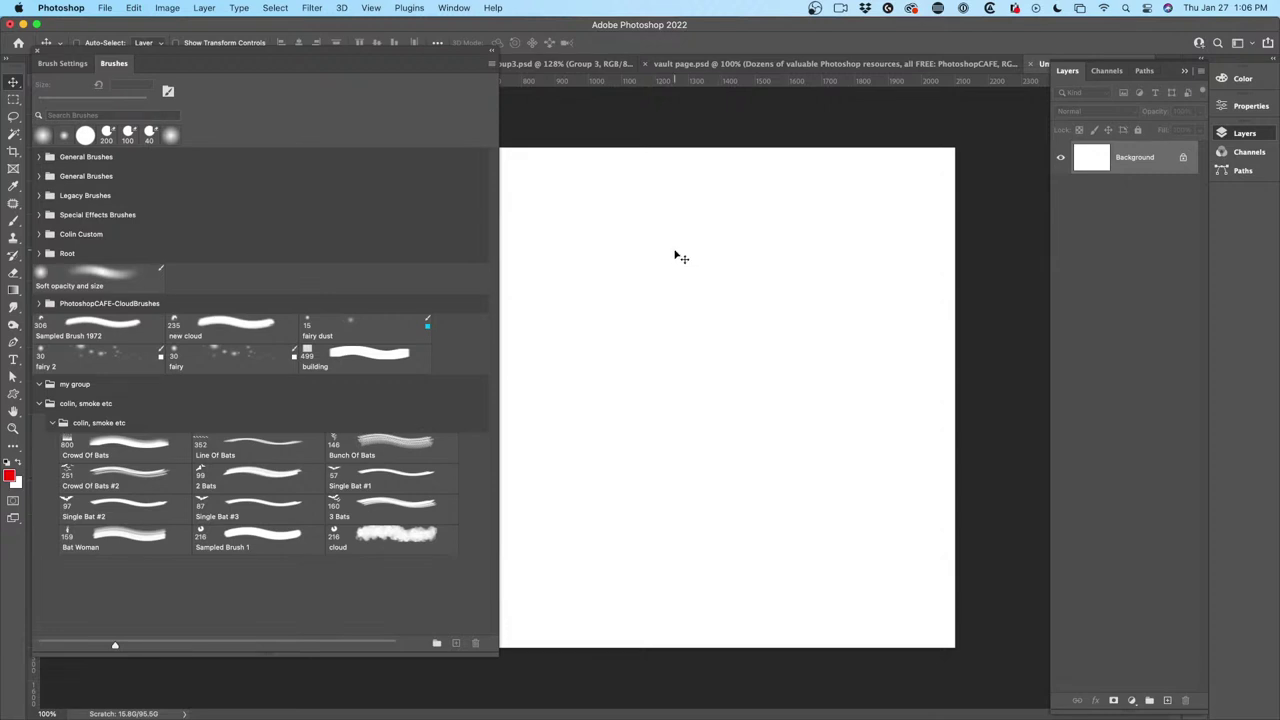
Collapse the brush presets to clear the canvas, activate the Brush tool and reset the colors to default black and white.
left_click(491, 55)
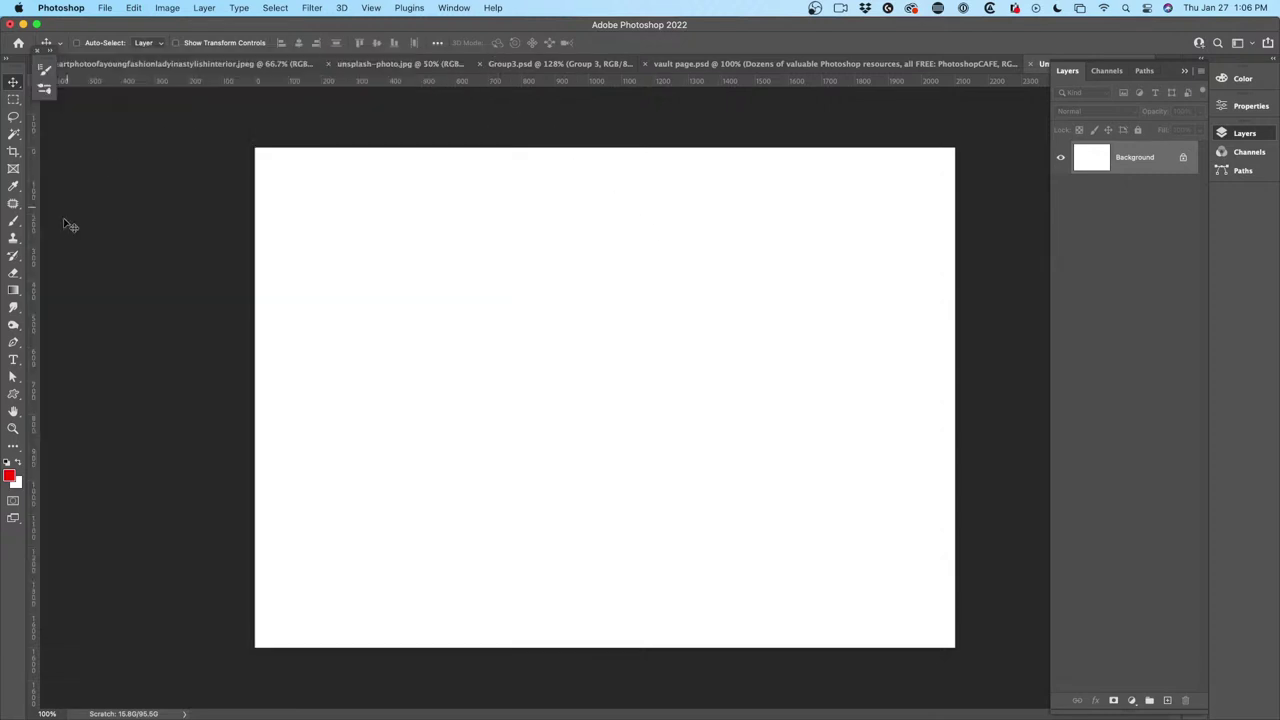
left_click_drag(13, 226, 58, 221)
key("d")
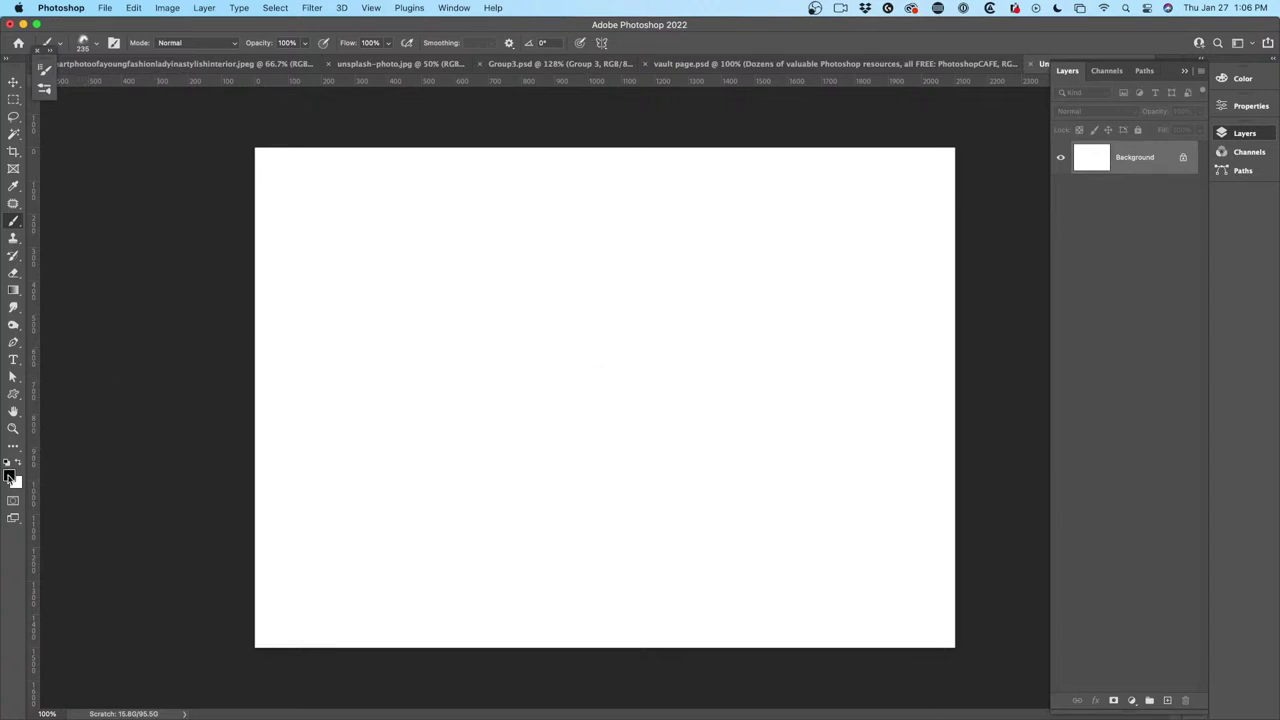
Choose the Soft Round preset for the Brush tool.
left_click(94, 46)
left_click(28, 130)
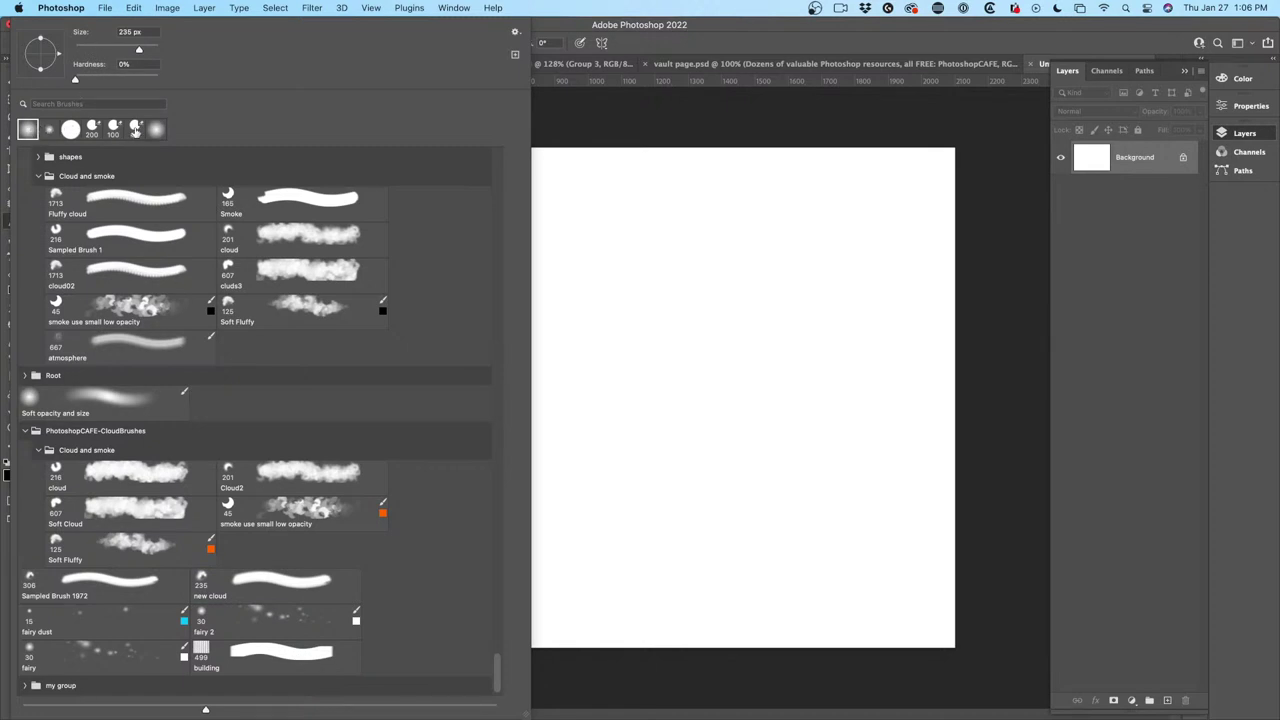
left_click(52, 131)
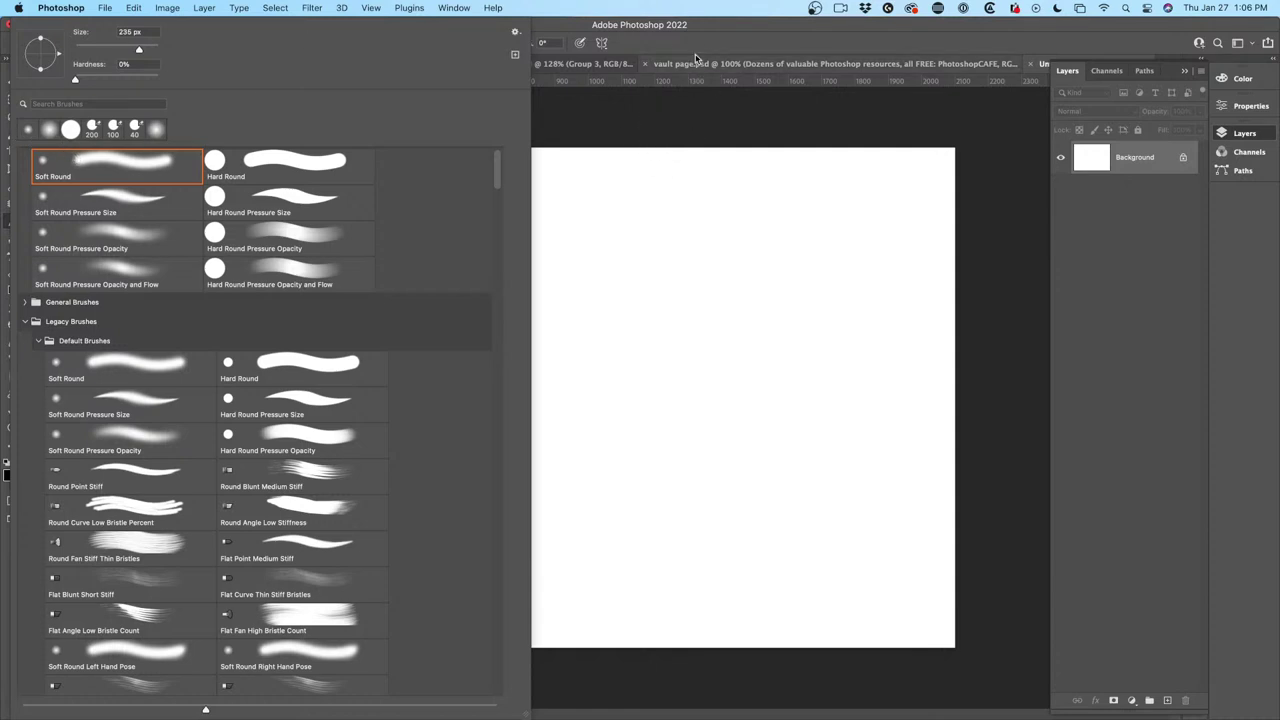
left_click(758, 30)
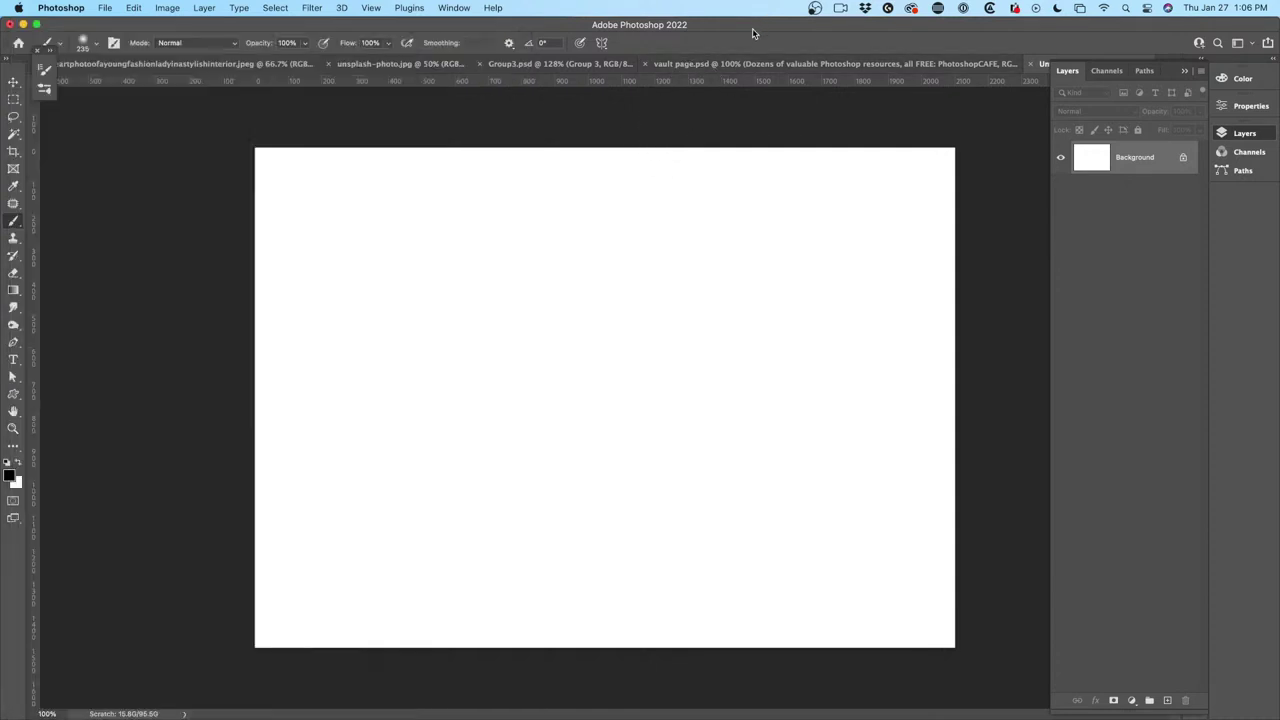
Set the brush size to 300 px and stamp a single soft black dab just above the center of the canvas.
key("bracketright")
key("bracketright")
key("bracketleft")
key("bracketleft")
left_click(557, 339)
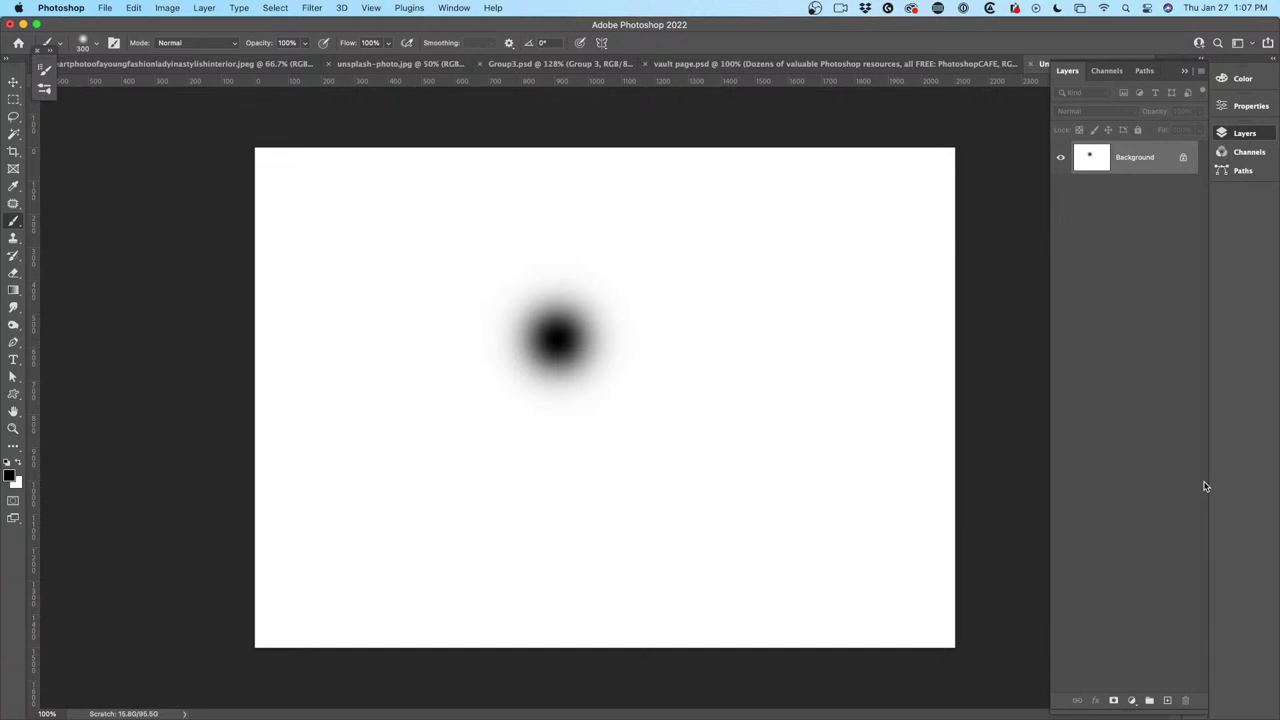
Apply monochromatic Gaussian noise to the Background layer with the Add Noise filter at an amount of 2.45%.
left_click(312, 7)
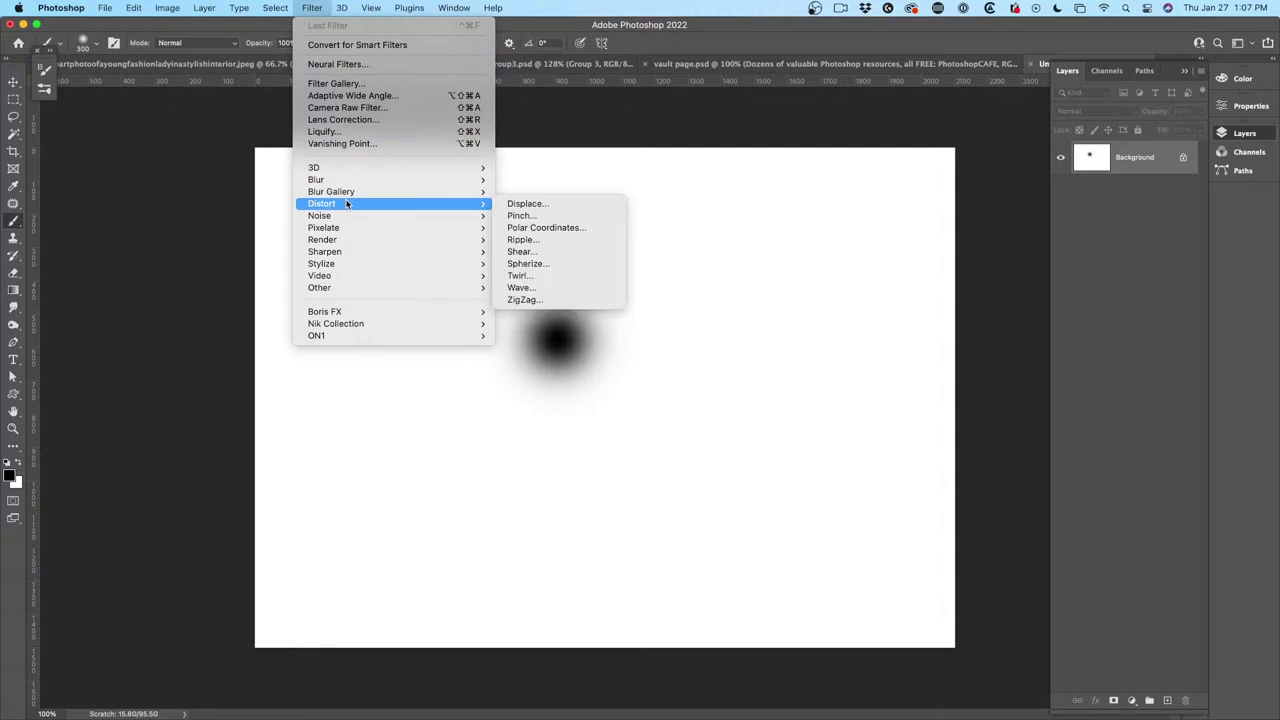
mouse_move(372, 216)
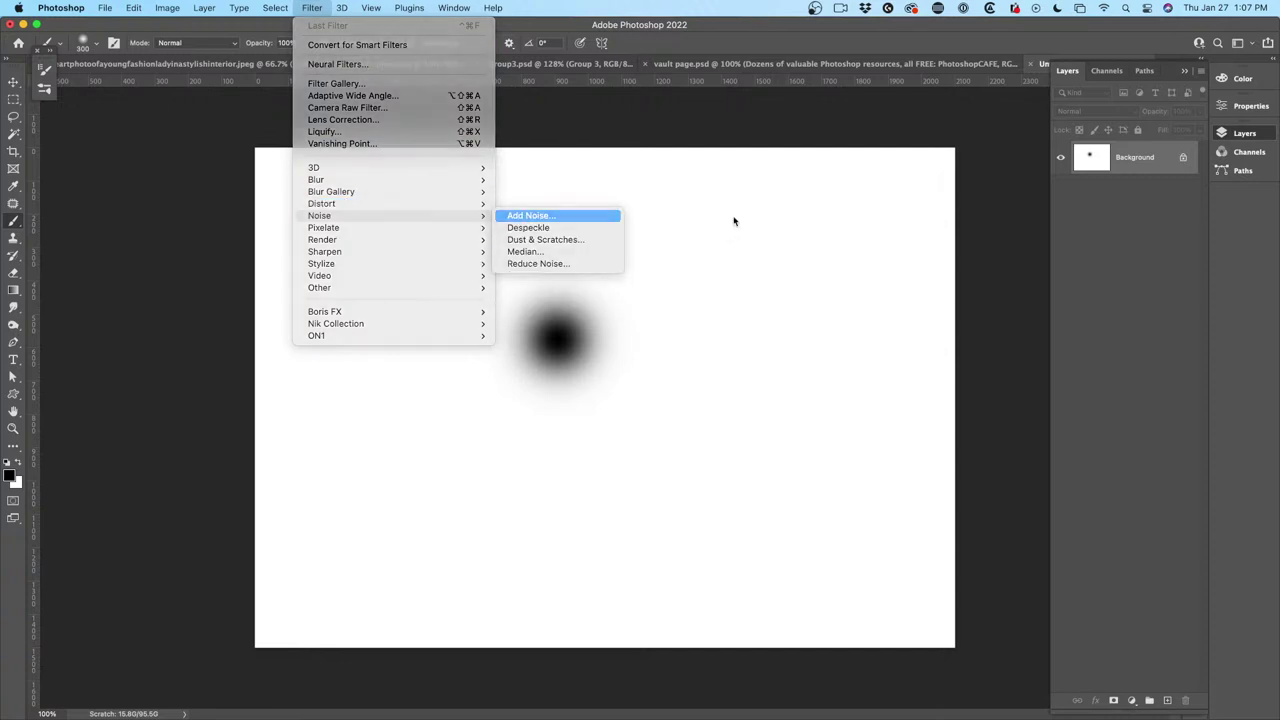
key("Return")
left_click_drag(587, 145, 973, 179)
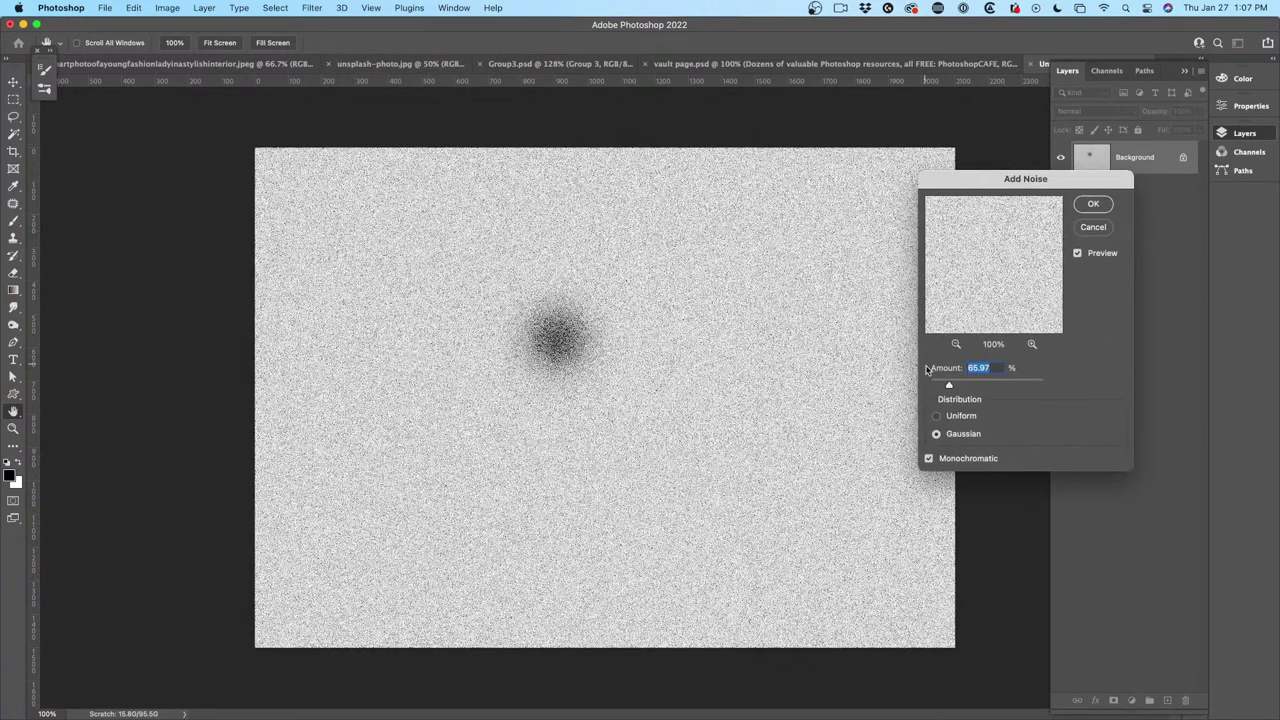
left_click_drag(949, 388, 931, 388)
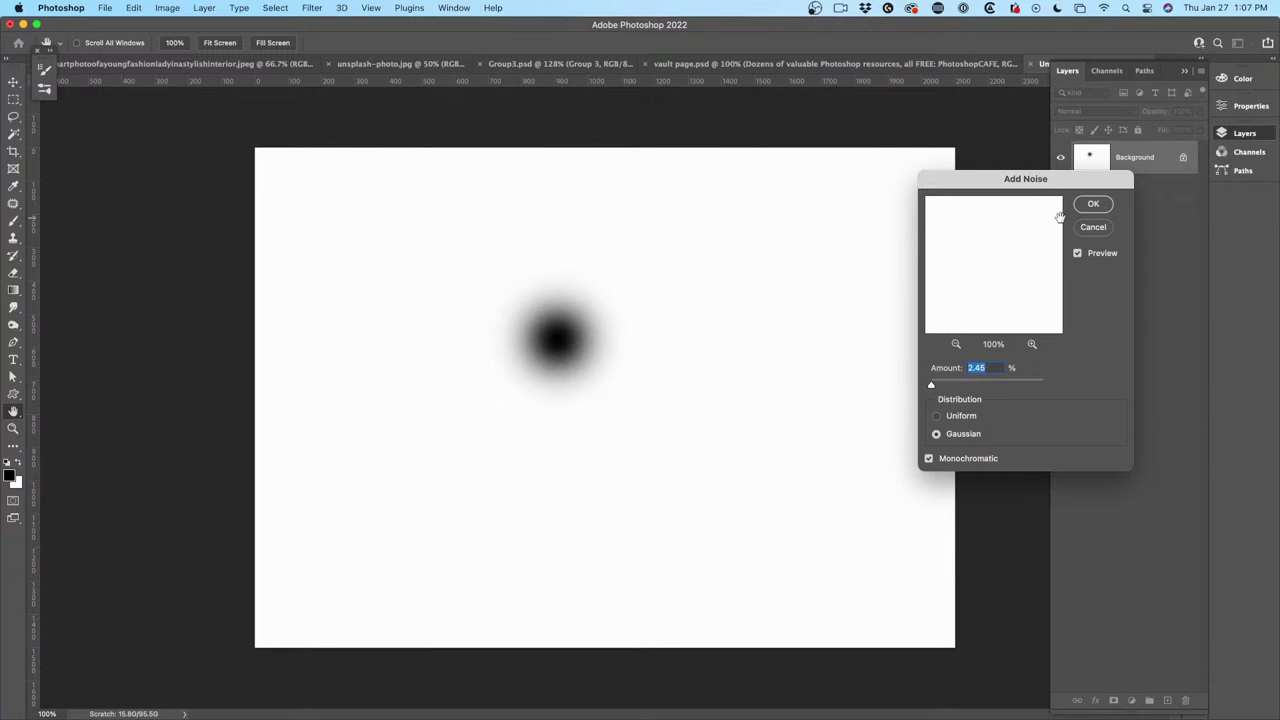
left_click(1101, 208)
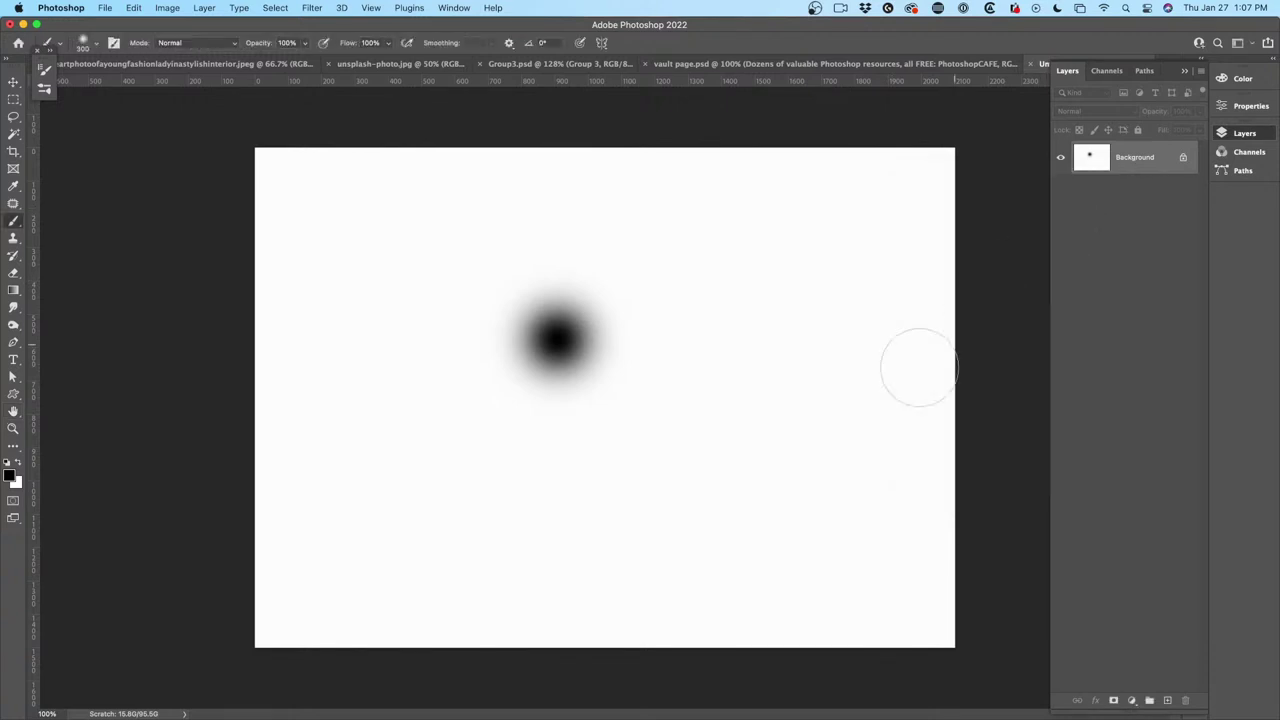
Apply a Gaussian Blur with a radius of 40.2 pixels to the Background layer and reactivate the Brush tool.
left_click(313, 7)
mouse_move(400, 180)
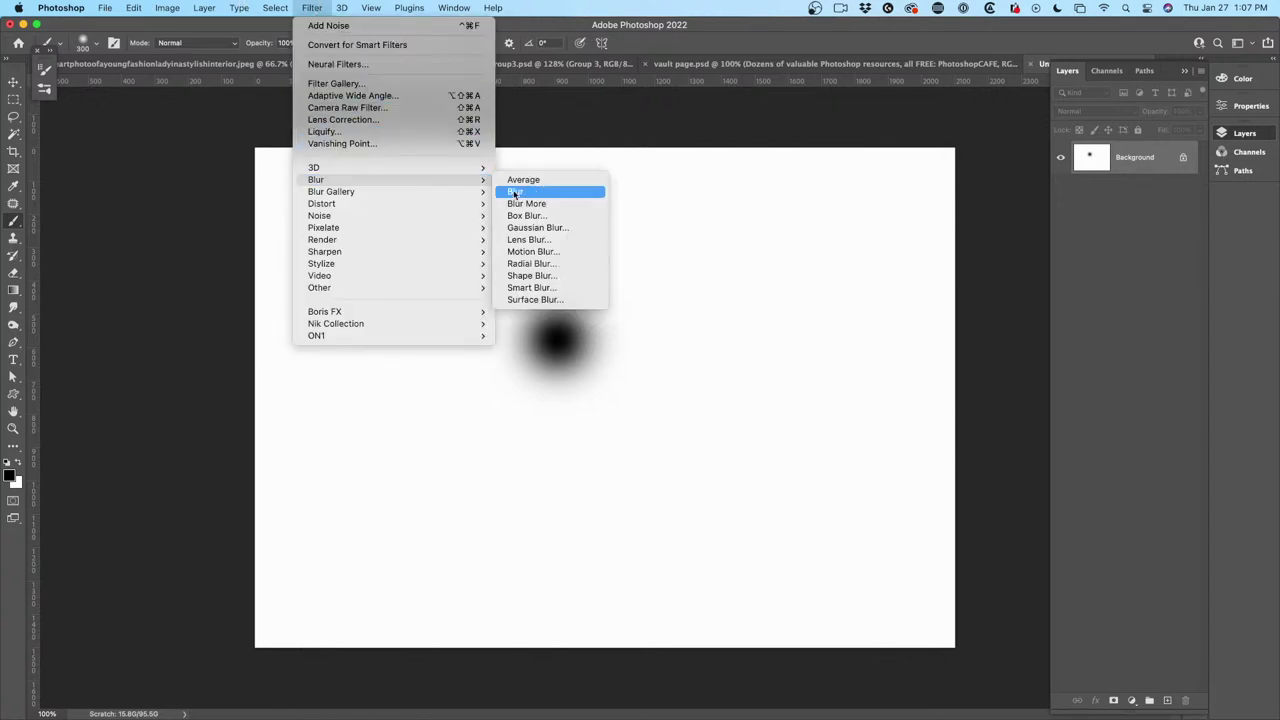
left_click(548, 228)
left_click_drag(727, 285, 724, 285)
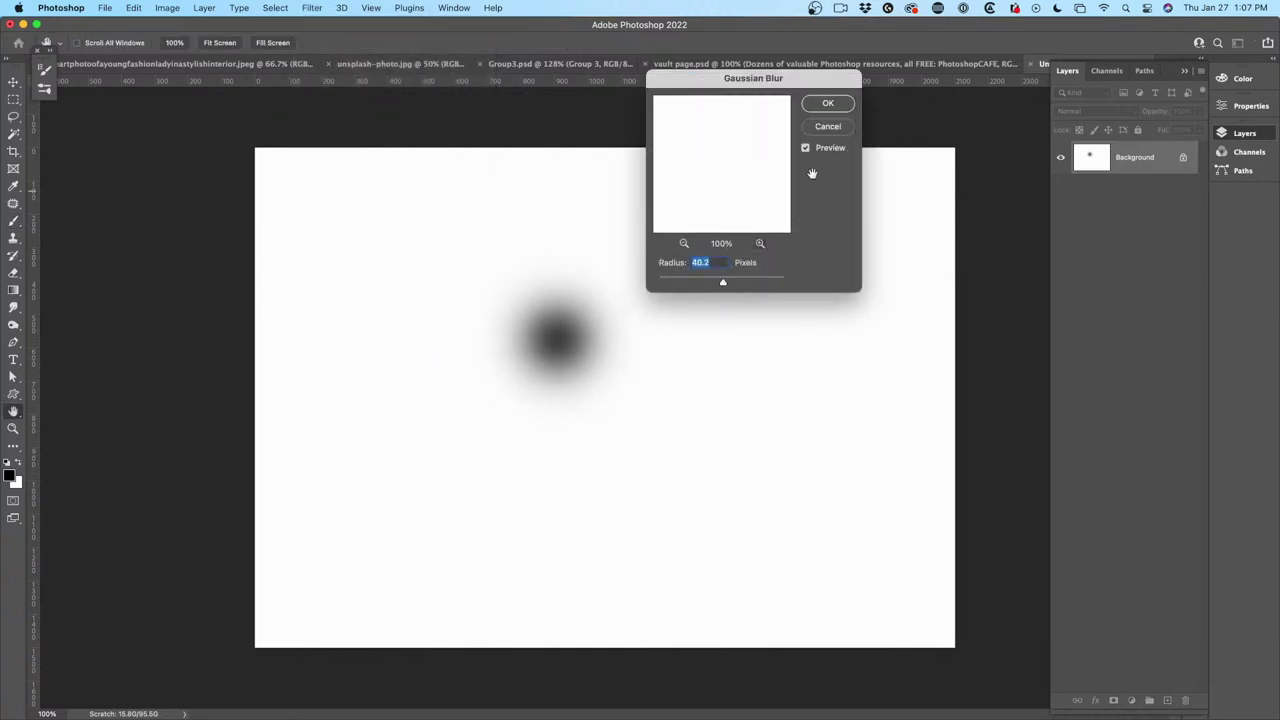
left_click(839, 104)
key("b")
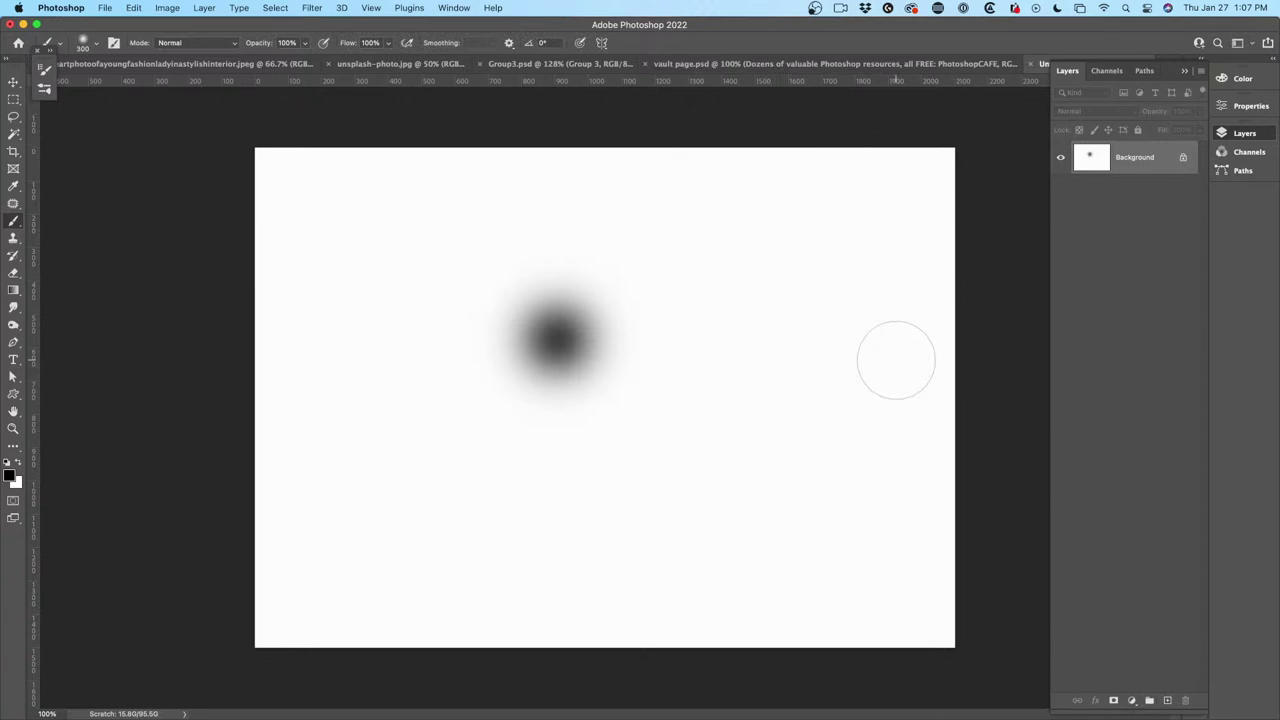
Darken the soft dab with a Levels adjustment, setting the black input to 69 and the white input to 249.
key("ctrl+l")
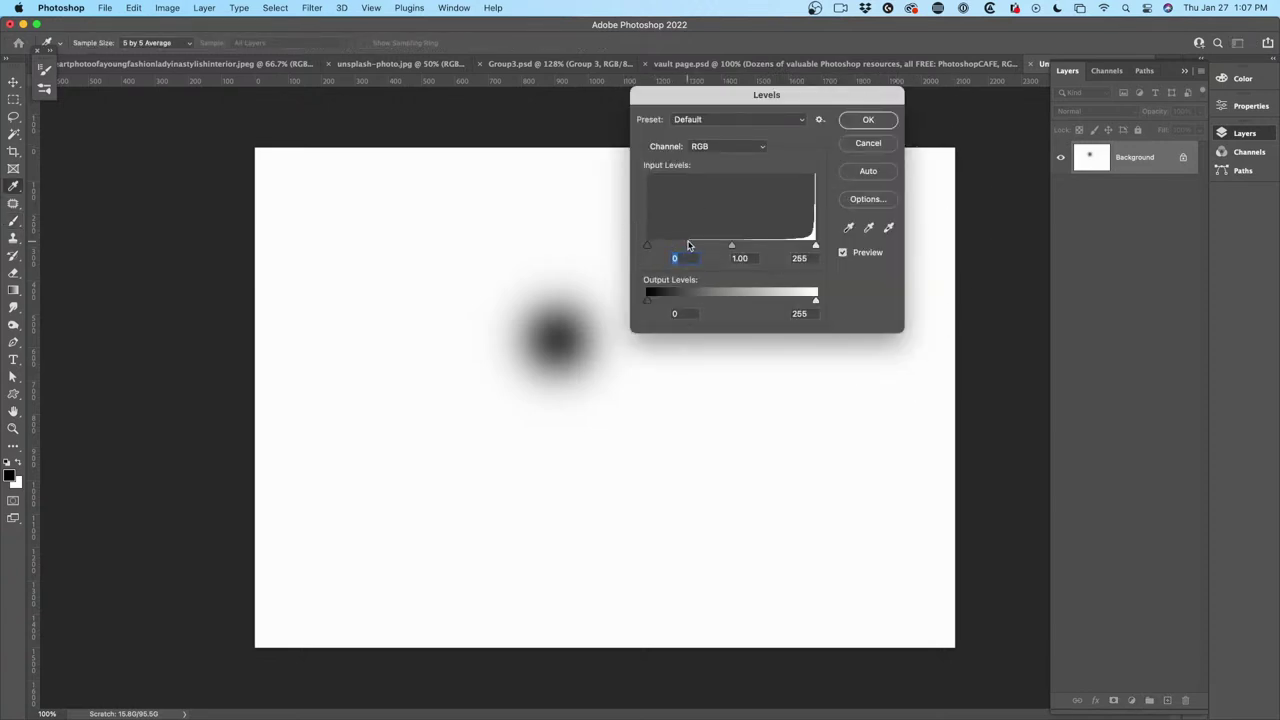
left_click_drag(645, 246, 692, 249)
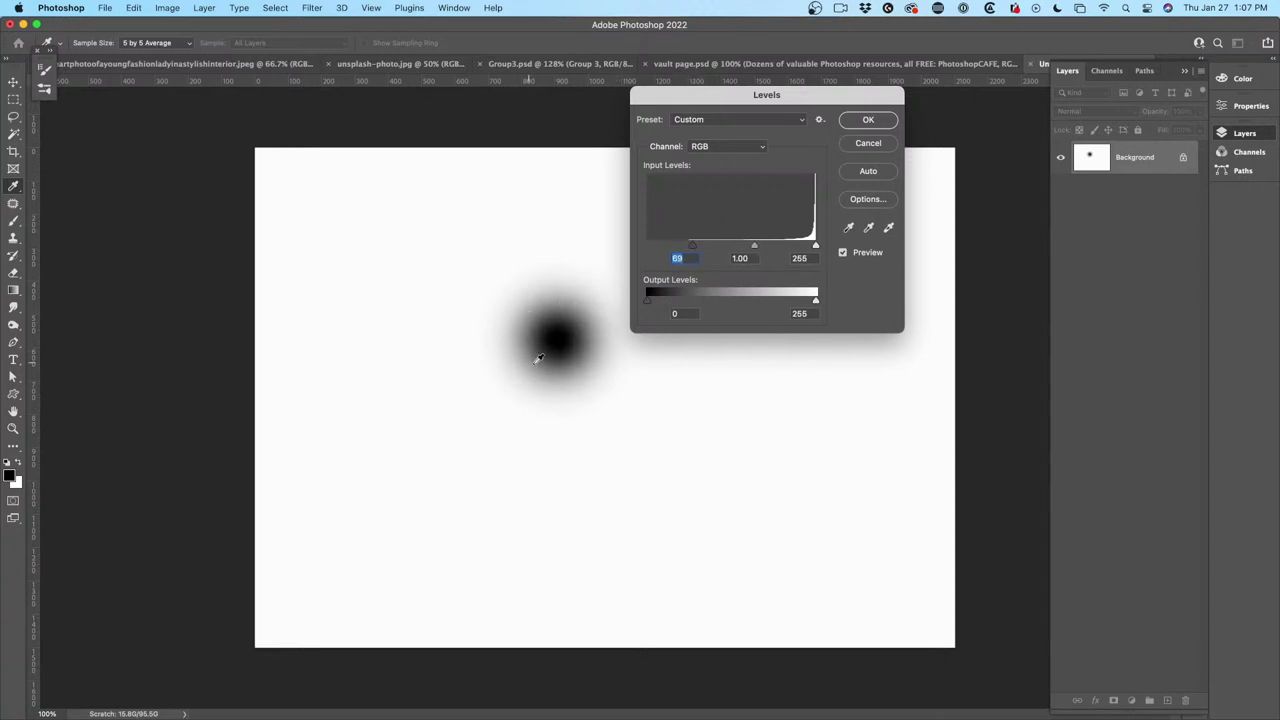
left_click_drag(815, 246, 811, 248)
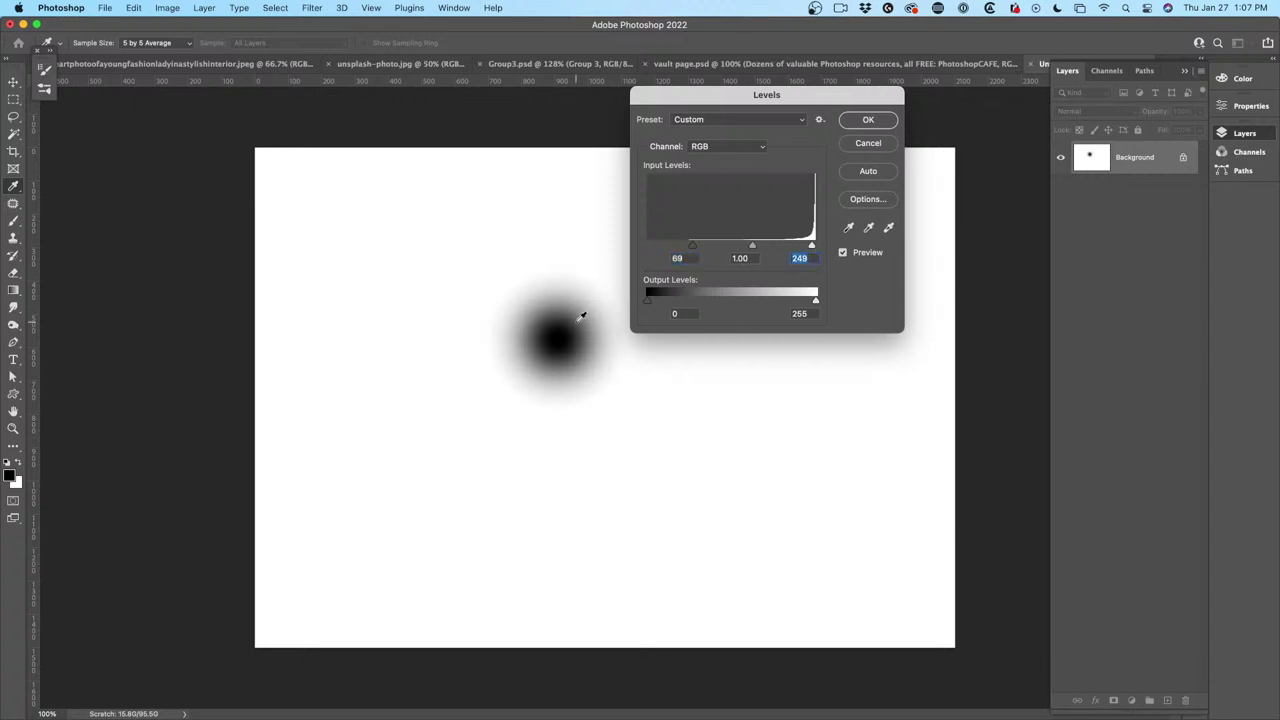
left_click(869, 120)
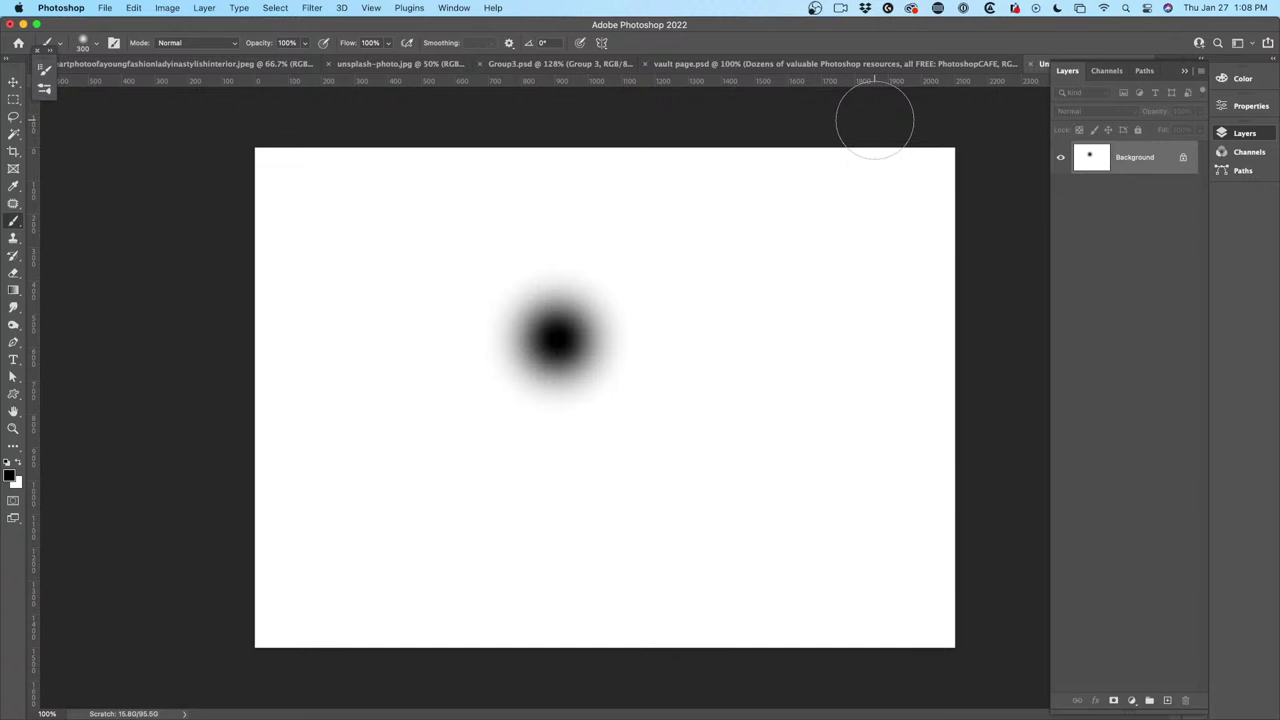
Select the soft dab with a rectangular marquee, define it as a brush preset named sun, and clear the selection.
left_click(13, 99)
left_click_drag(428, 210, 685, 451)
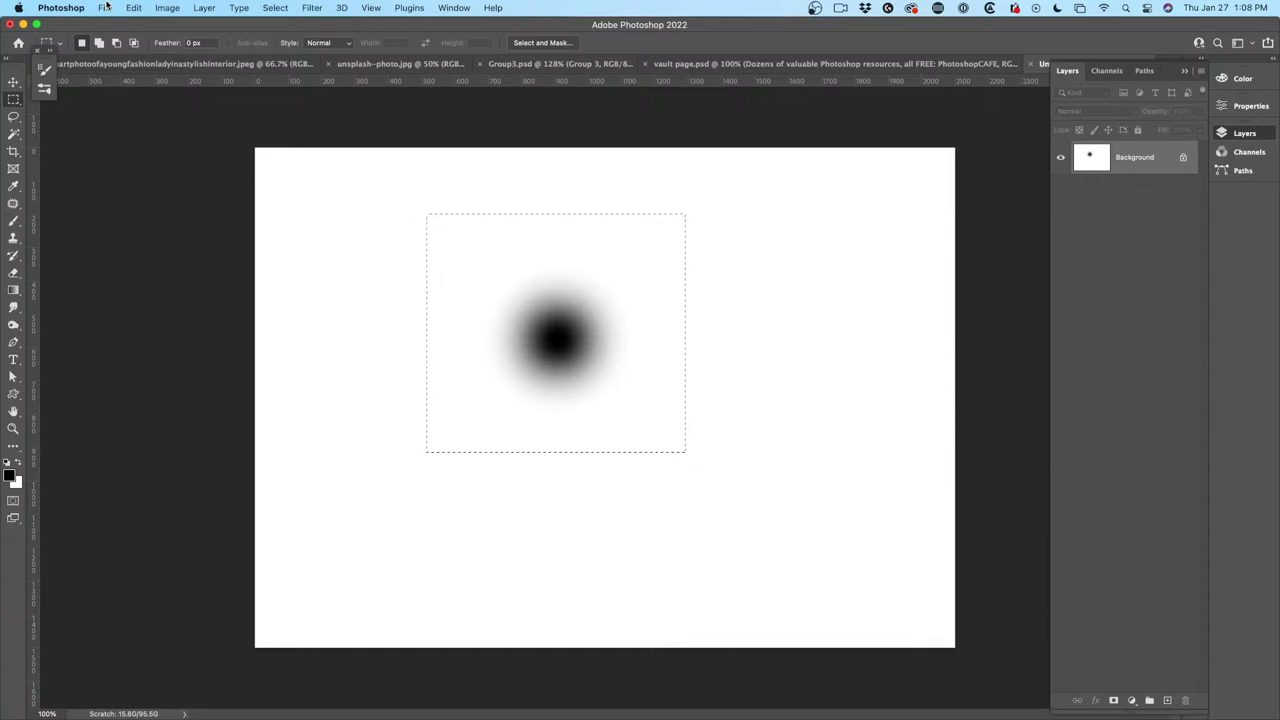
left_click(133, 7)
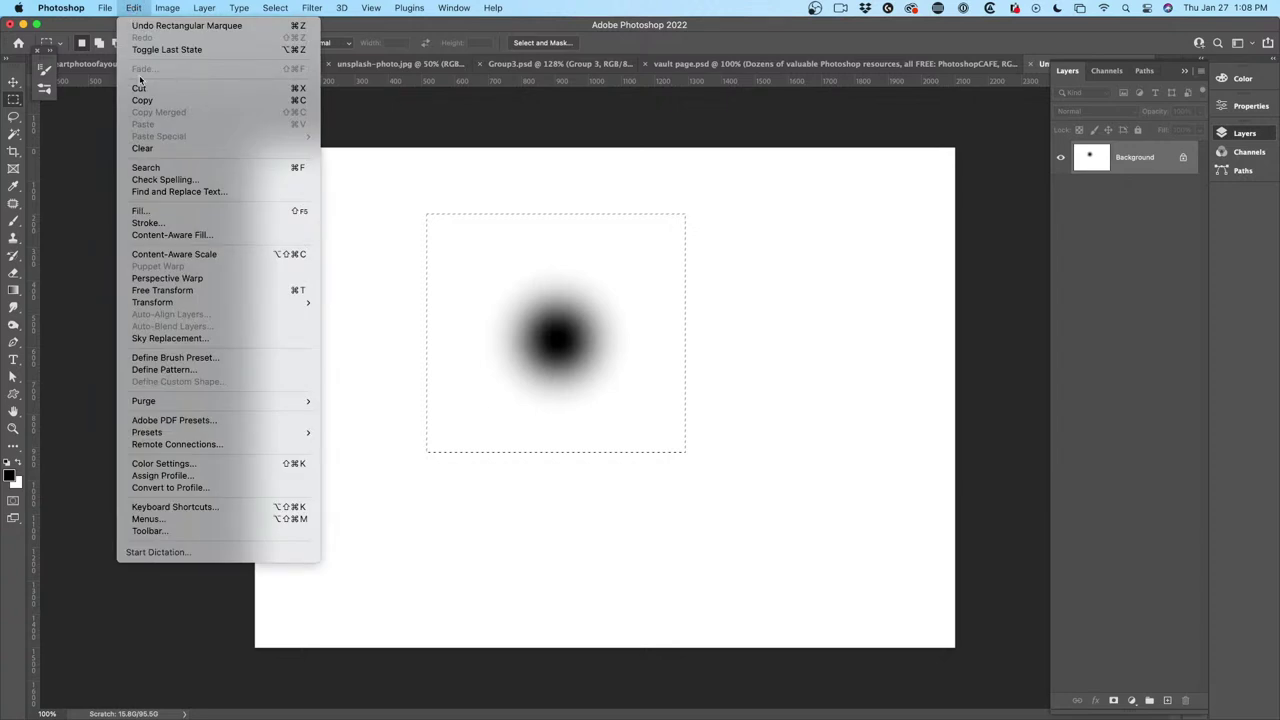
left_click(167, 358)
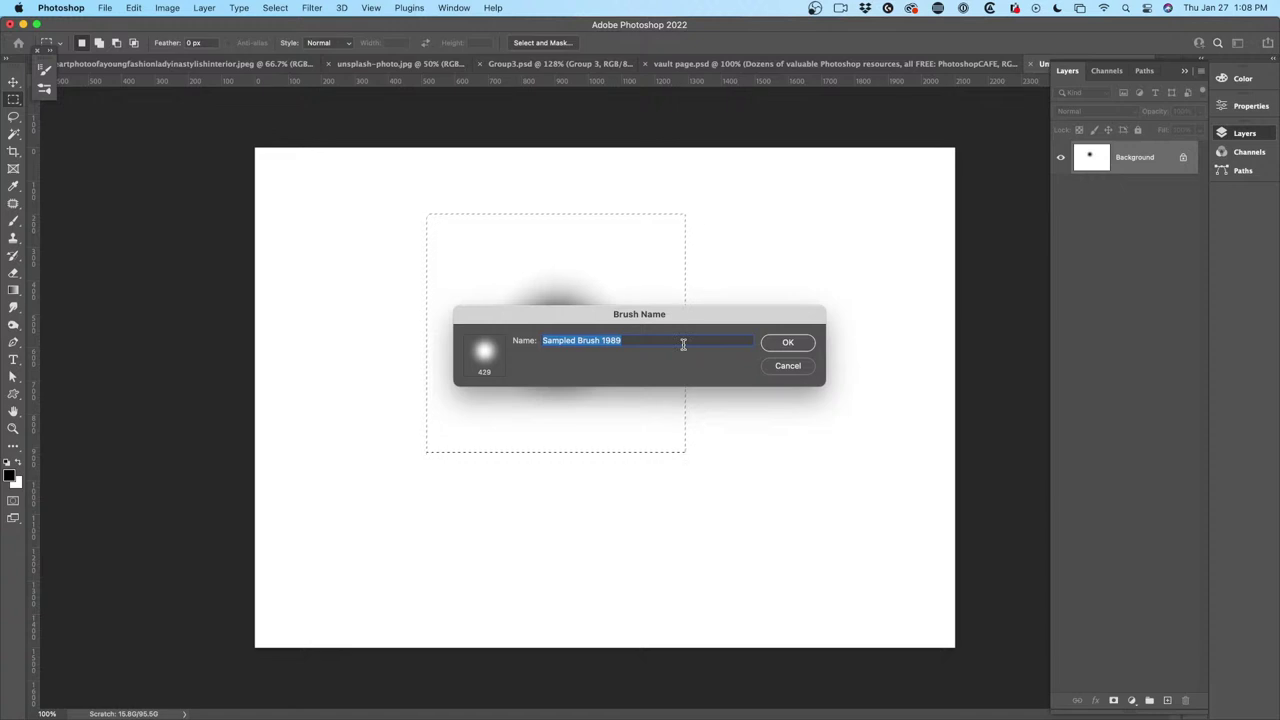
type("sun")
left_click(795, 344)
key("b")
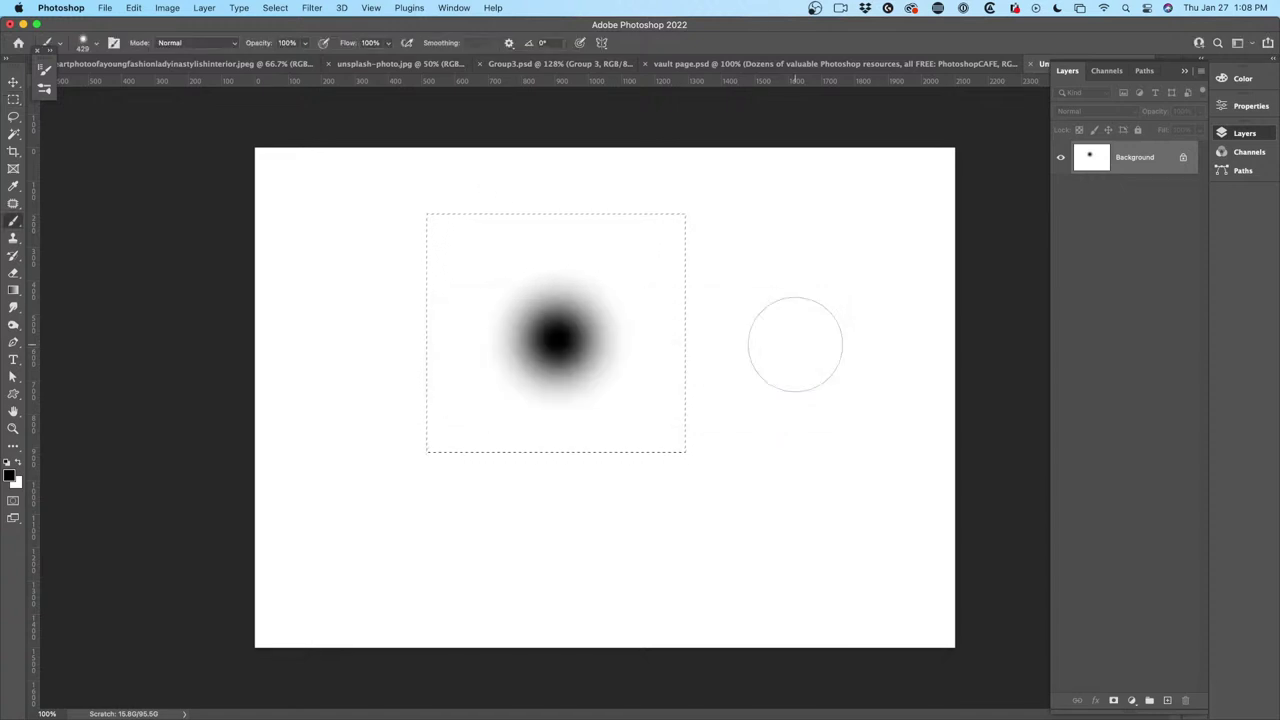
key("super+d")
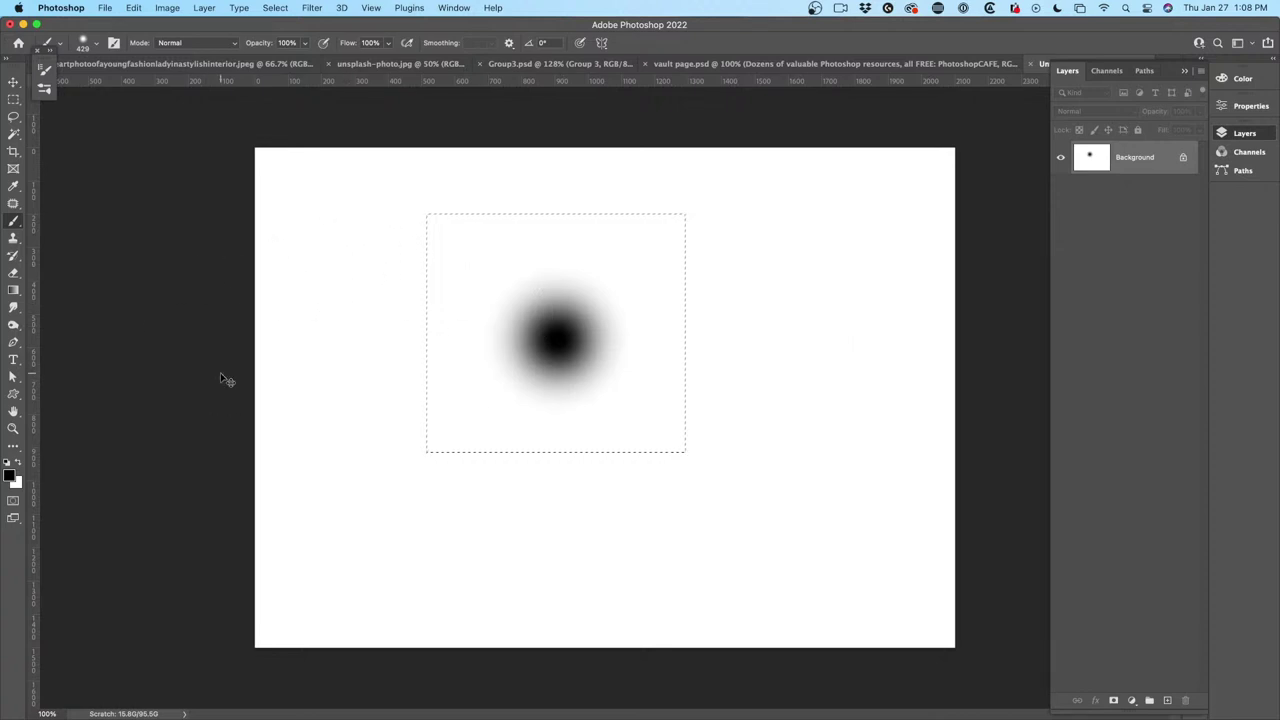
Reduce the sun brush to 125 px and stamp a small dab just below and right of the large dab's center.
key("bracketleft")
key("bracketleft")
key("bracketleft")
left_click(115, 43)
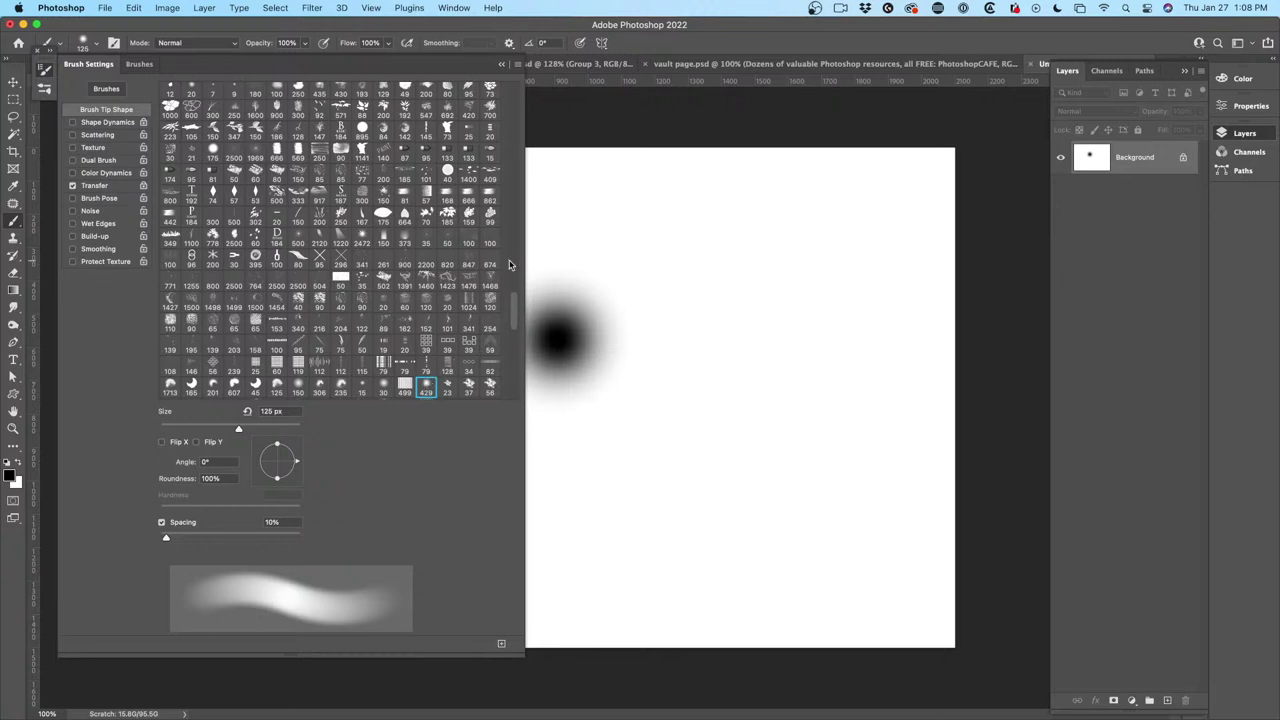
left_click(139, 64)
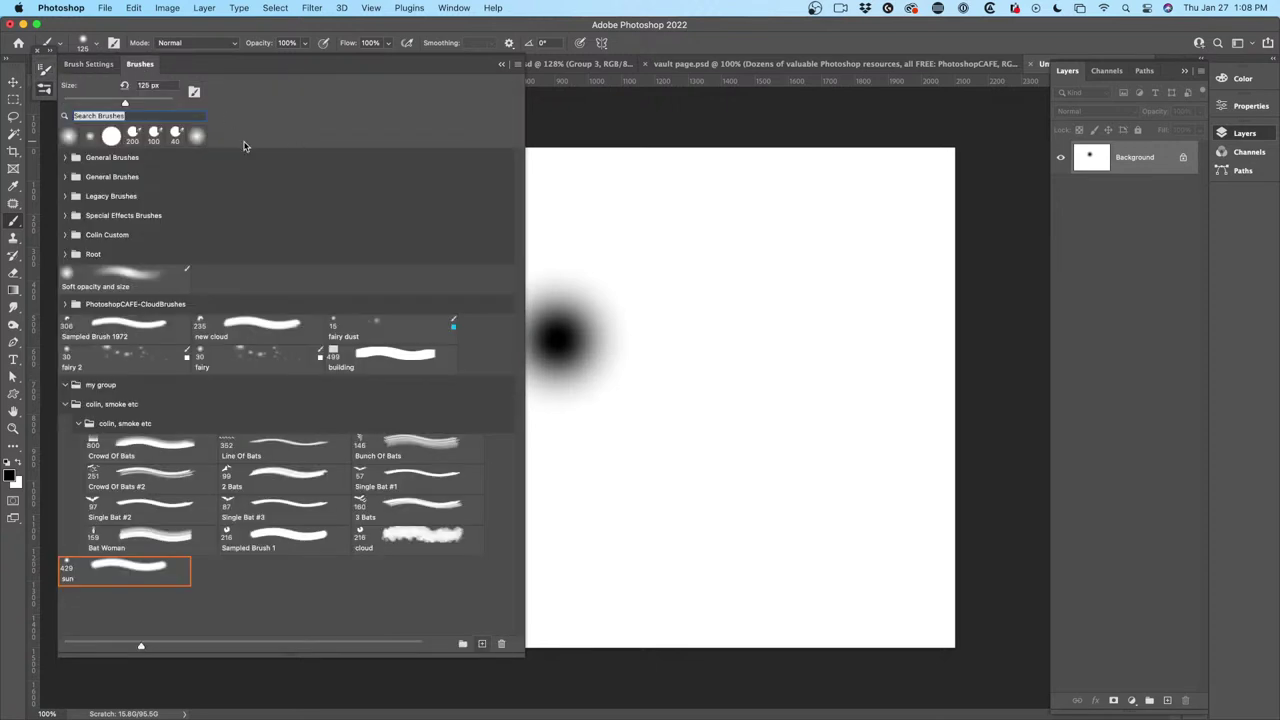
left_click(500, 66)
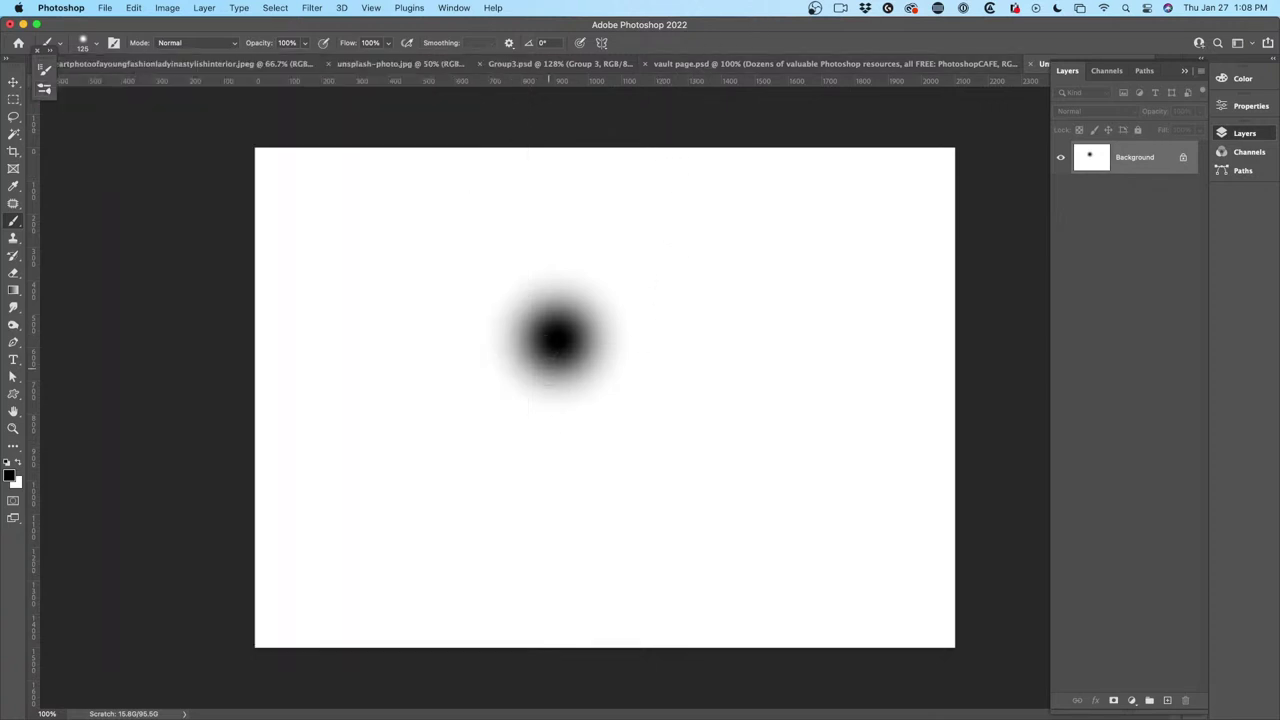
left_click(575, 354)
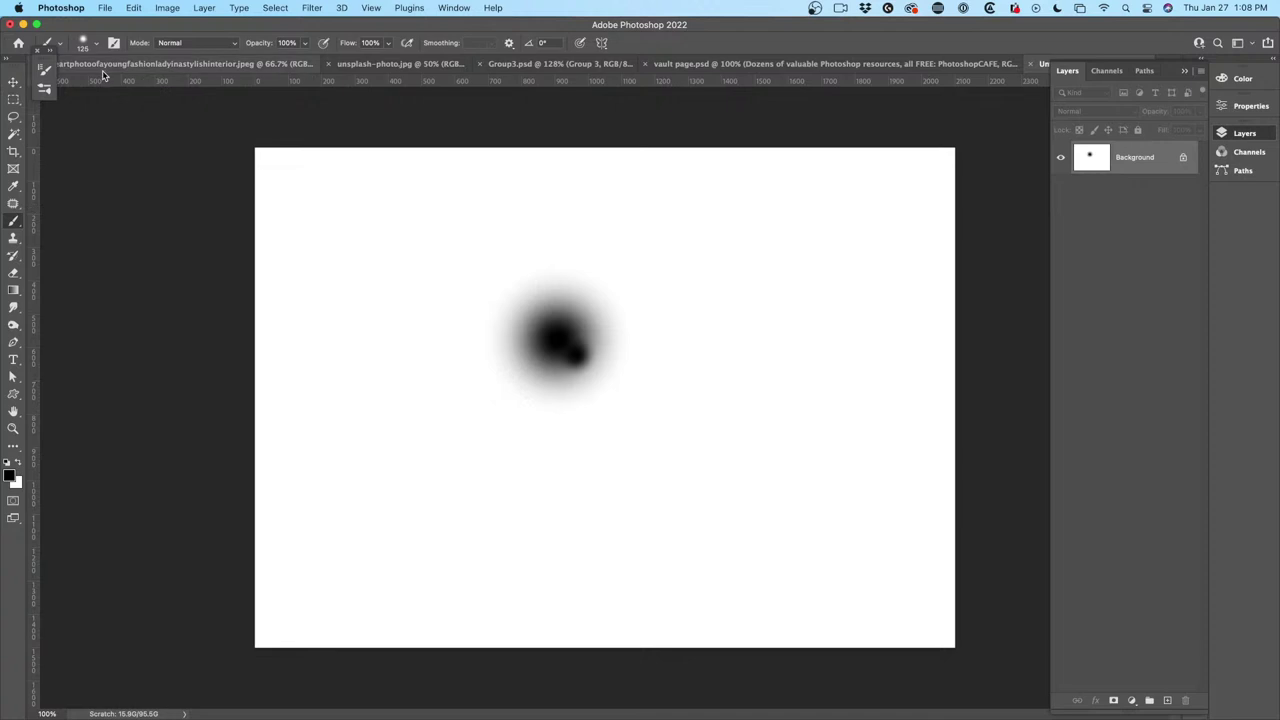
Select the combined dabs with a rectangular marquee, define them as a brush preset named eclipse, and clear the selection.
left_click(13, 99)
left_click_drag(470, 253, 651, 423)
left_click(133, 7)
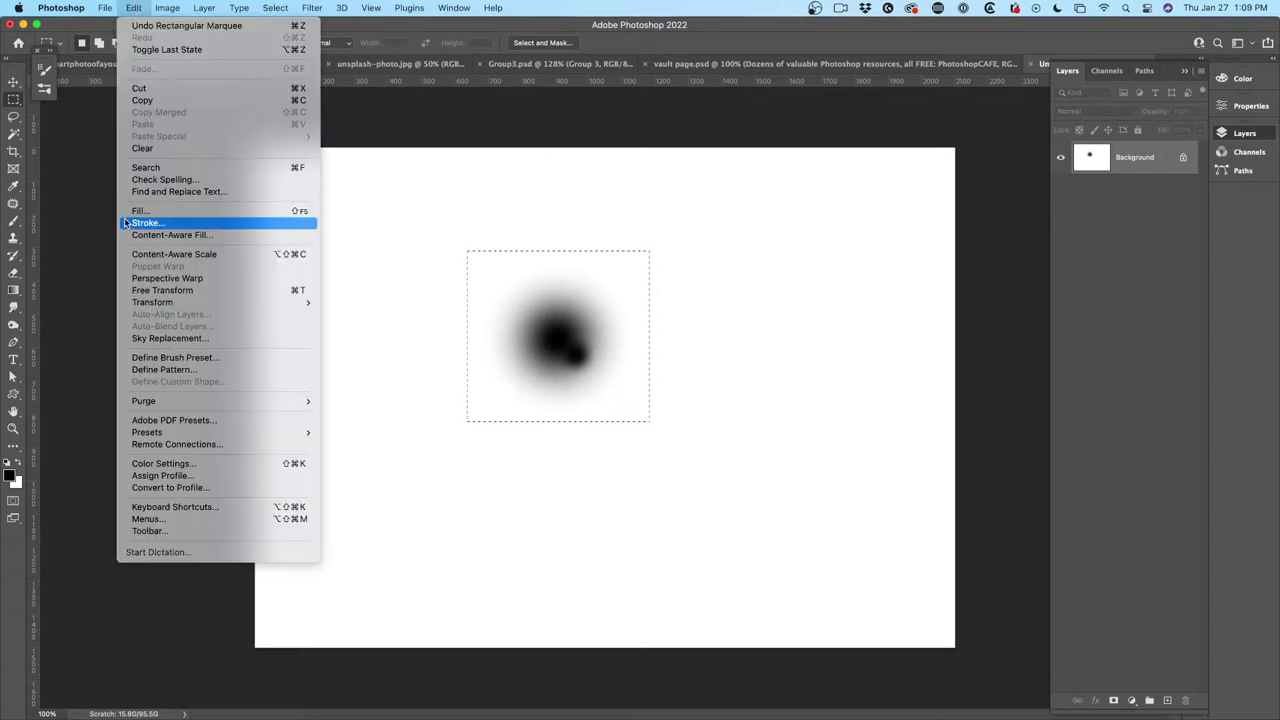
left_click(160, 357)
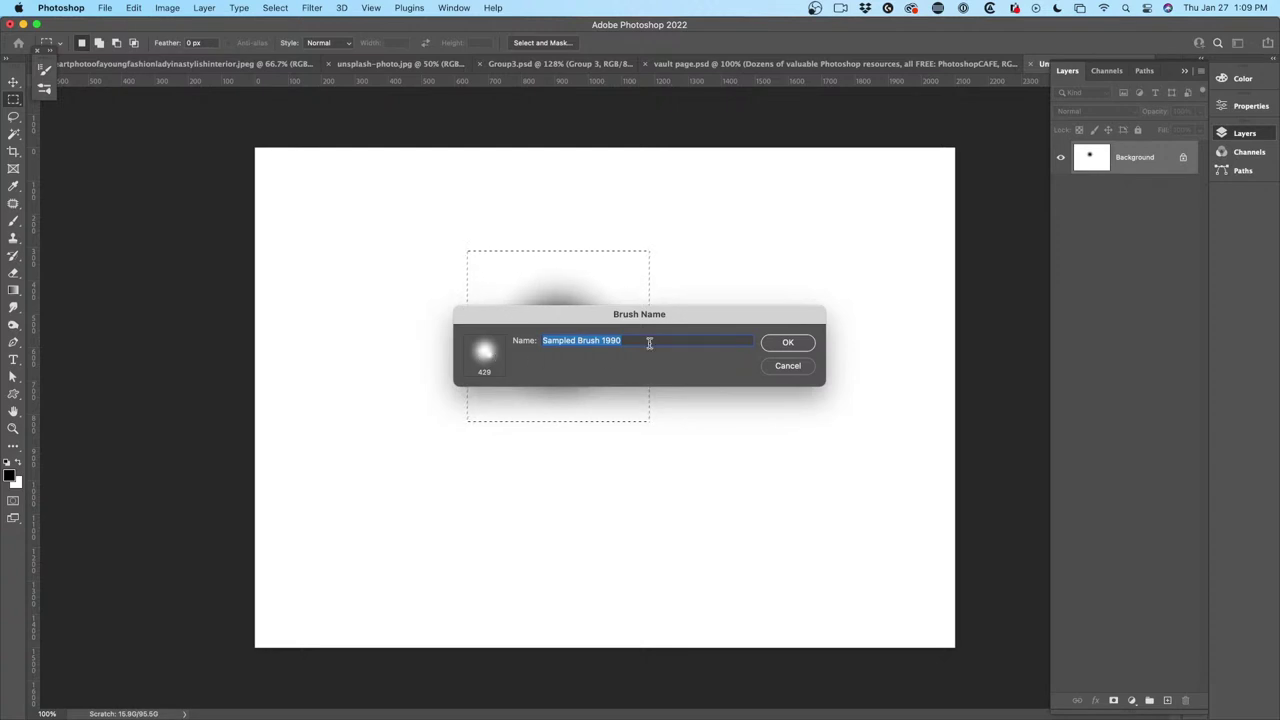
type("eclipse")
left_click(808, 343)
key("b")
key("super+d")
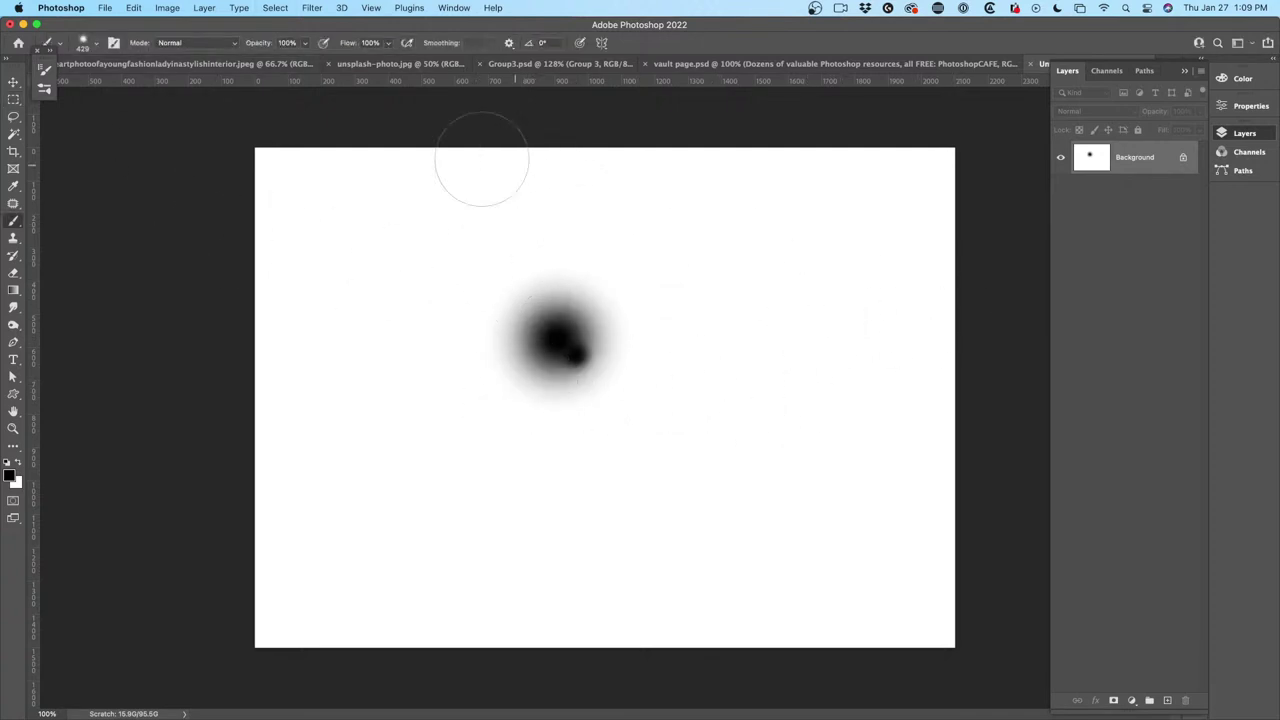
In Group3.psd, add a new empty layer above Group 3 and make white the foreground color.
left_click(574, 64)
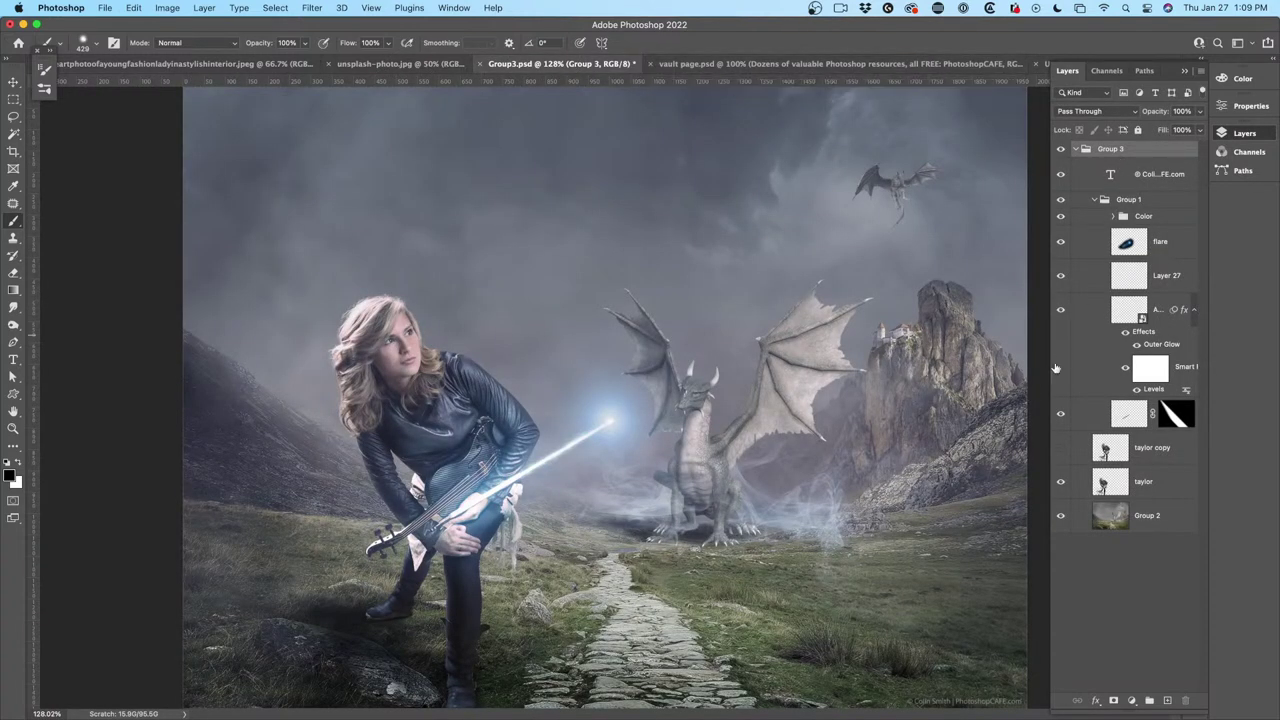
left_click(1167, 700)
left_click_drag(1109, 157, 1126, 140)
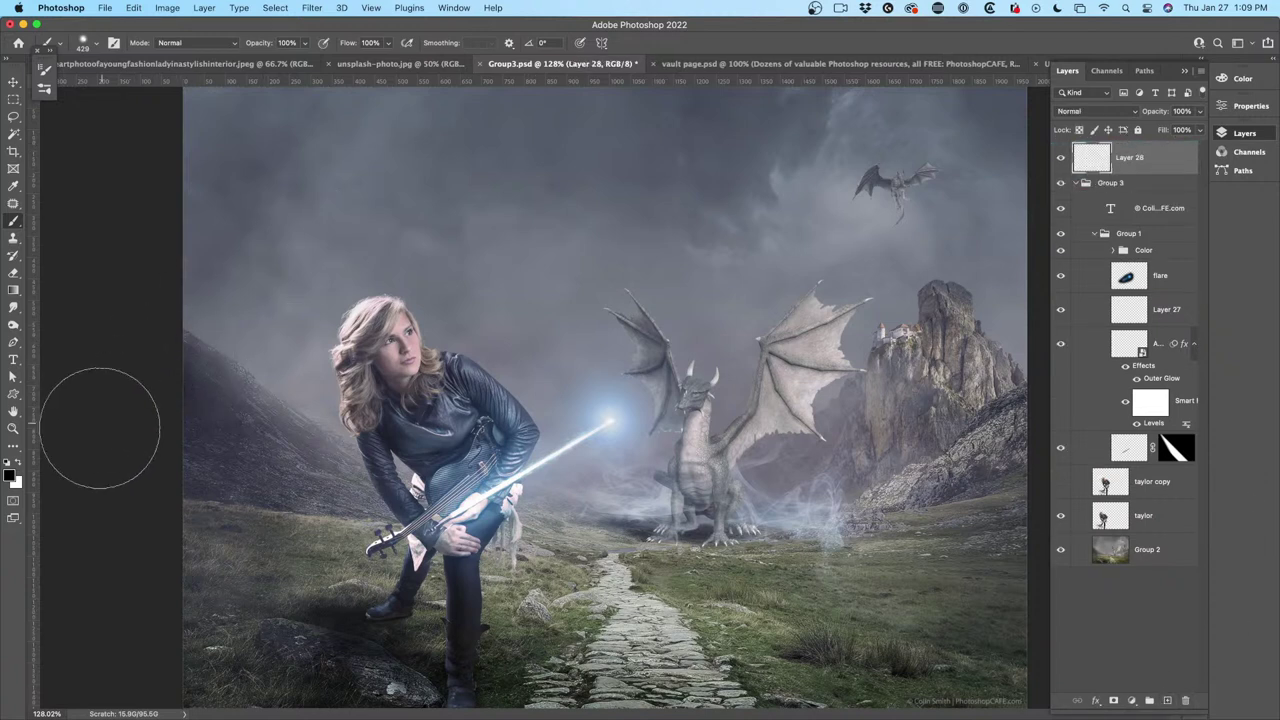
left_click(20, 463)
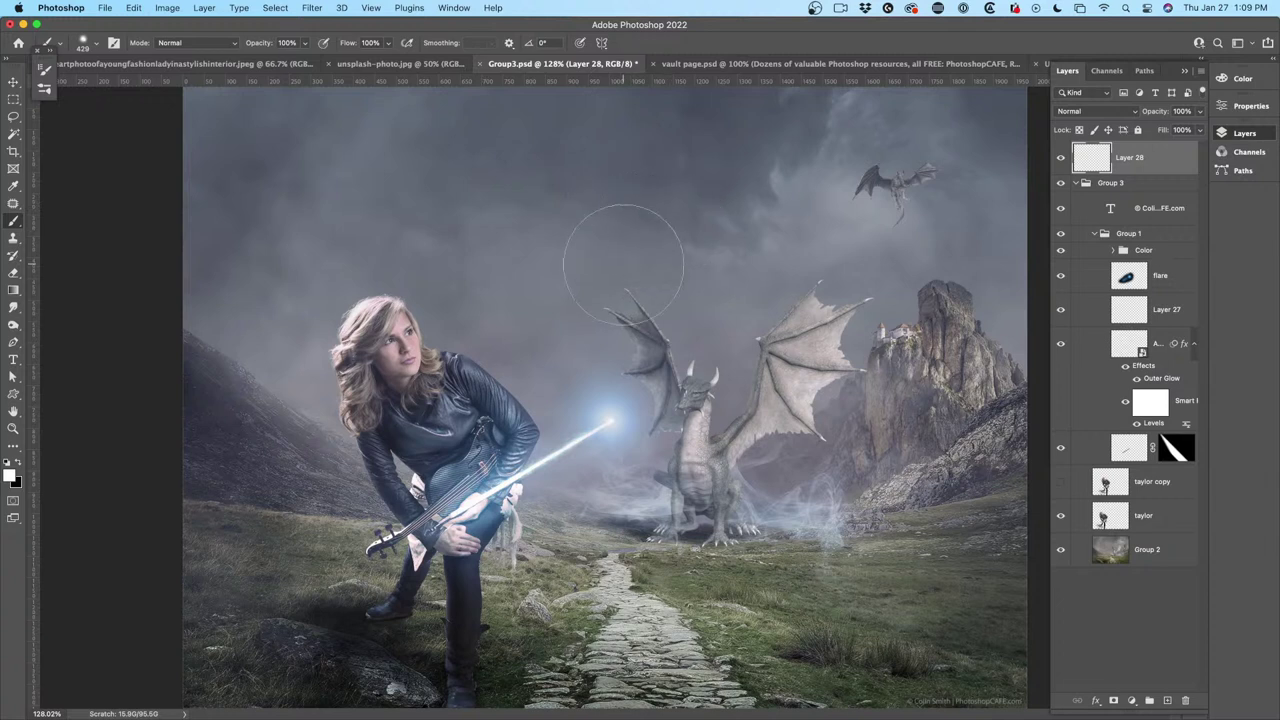
Try white eclipse stamps at 429 px above the dragon's wing and over the castle rock, and undo them.
left_click(622, 295)
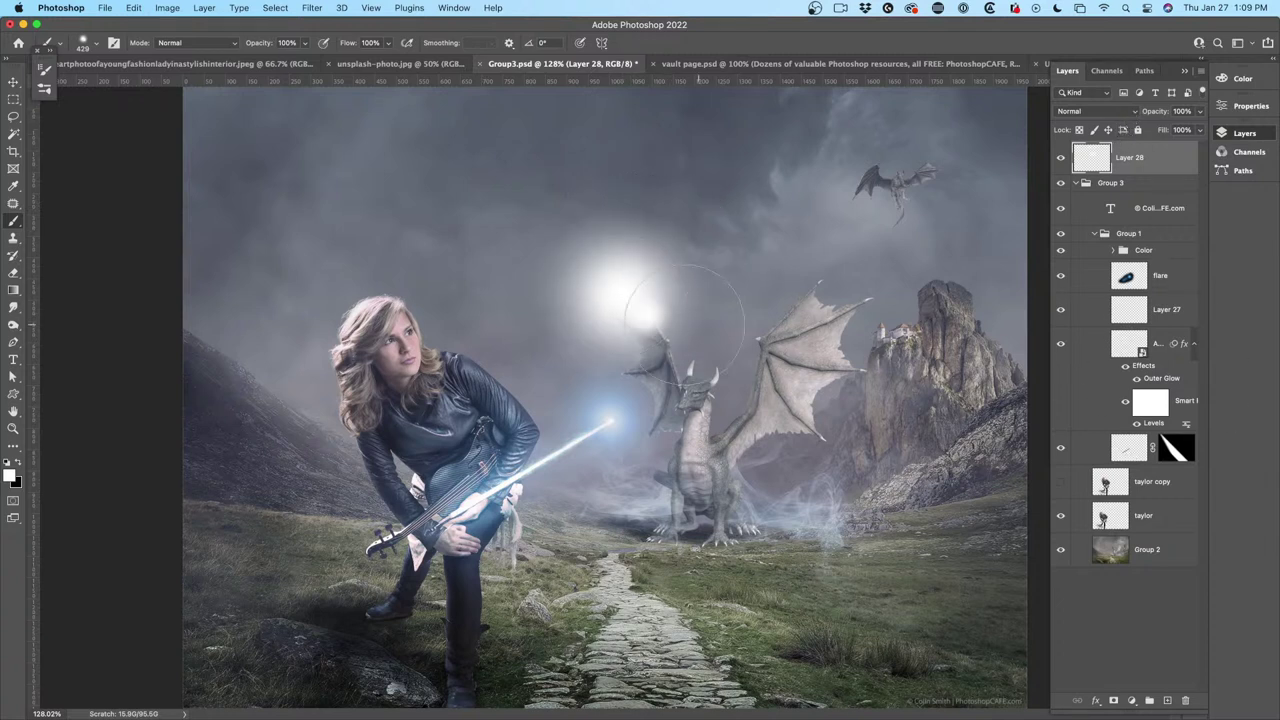
key("super+z")
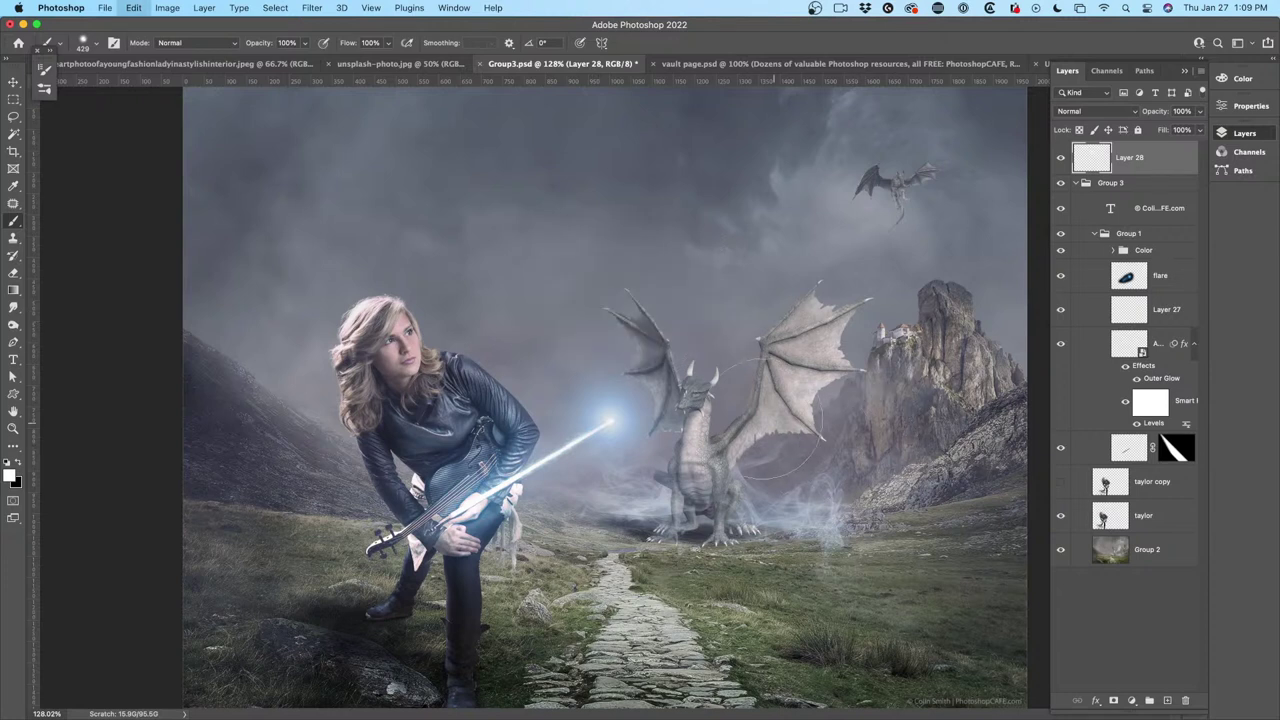
left_click(928, 310)
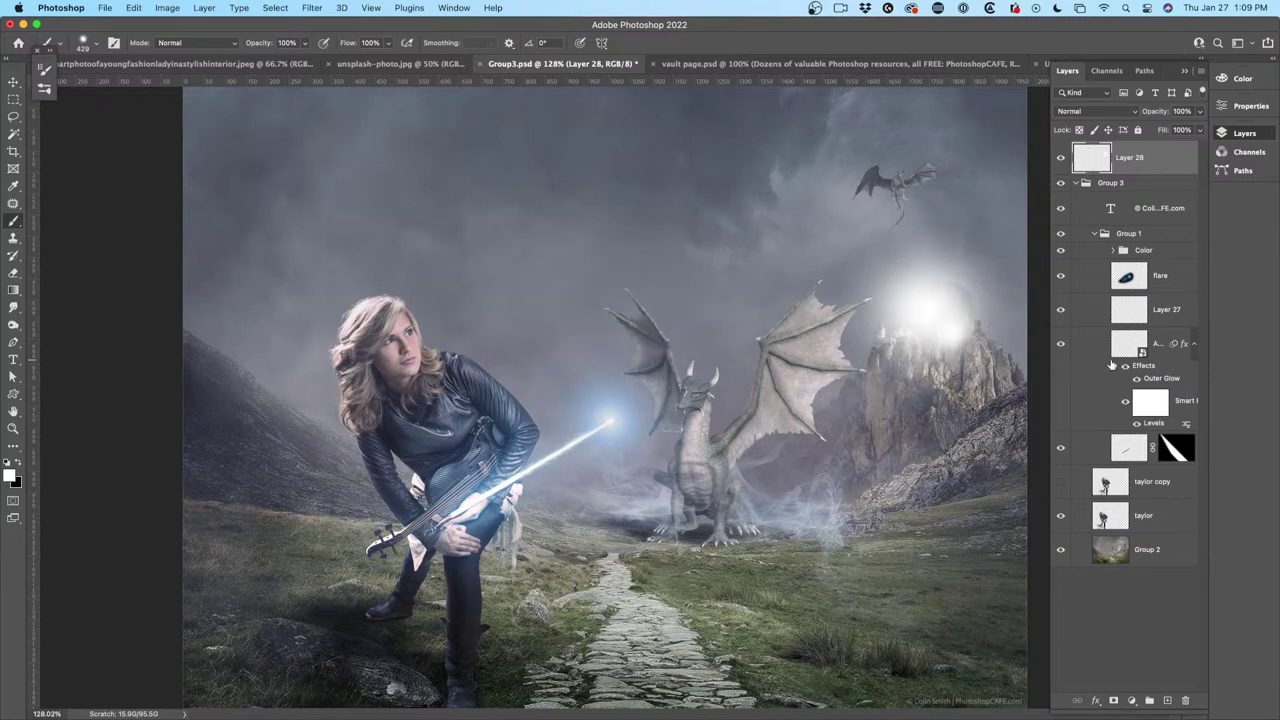
left_click(1097, 111)
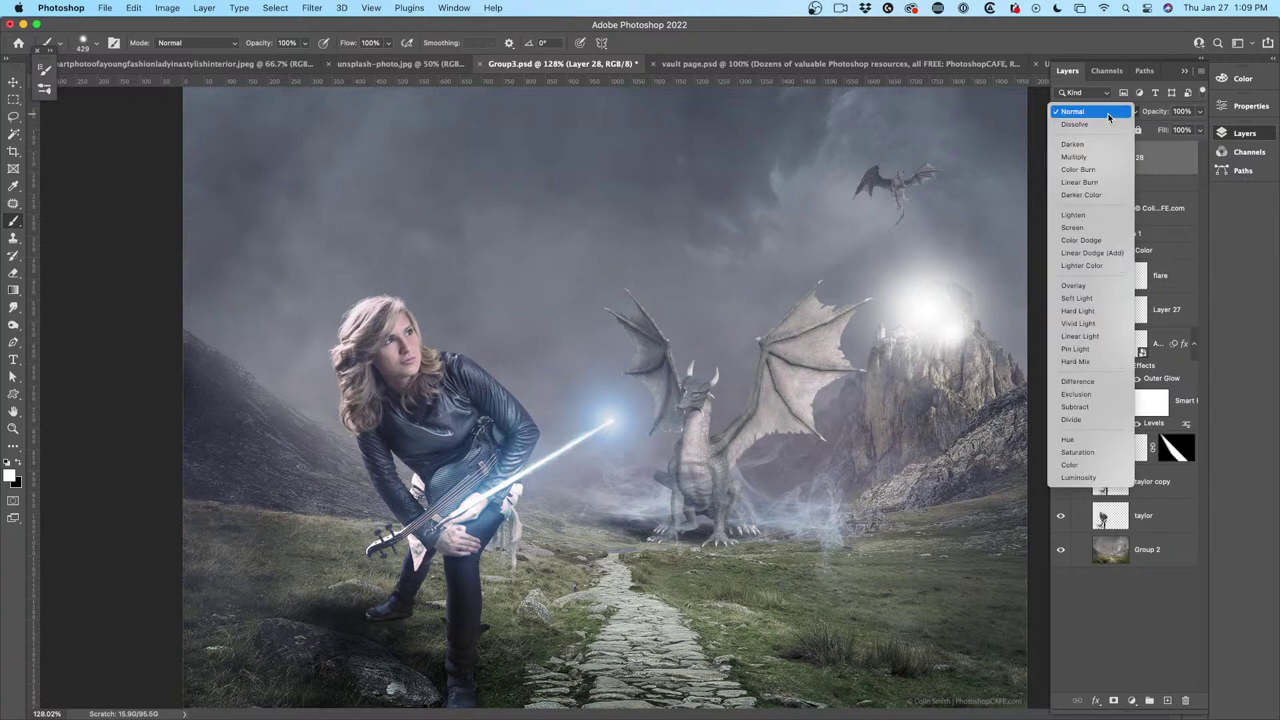
left_click(1100, 228)
mouse_move(1160, 111)
left_mouse_down()
mouse_move(1137, 113)
mouse_move(1172, 113)
left_mouse_up()
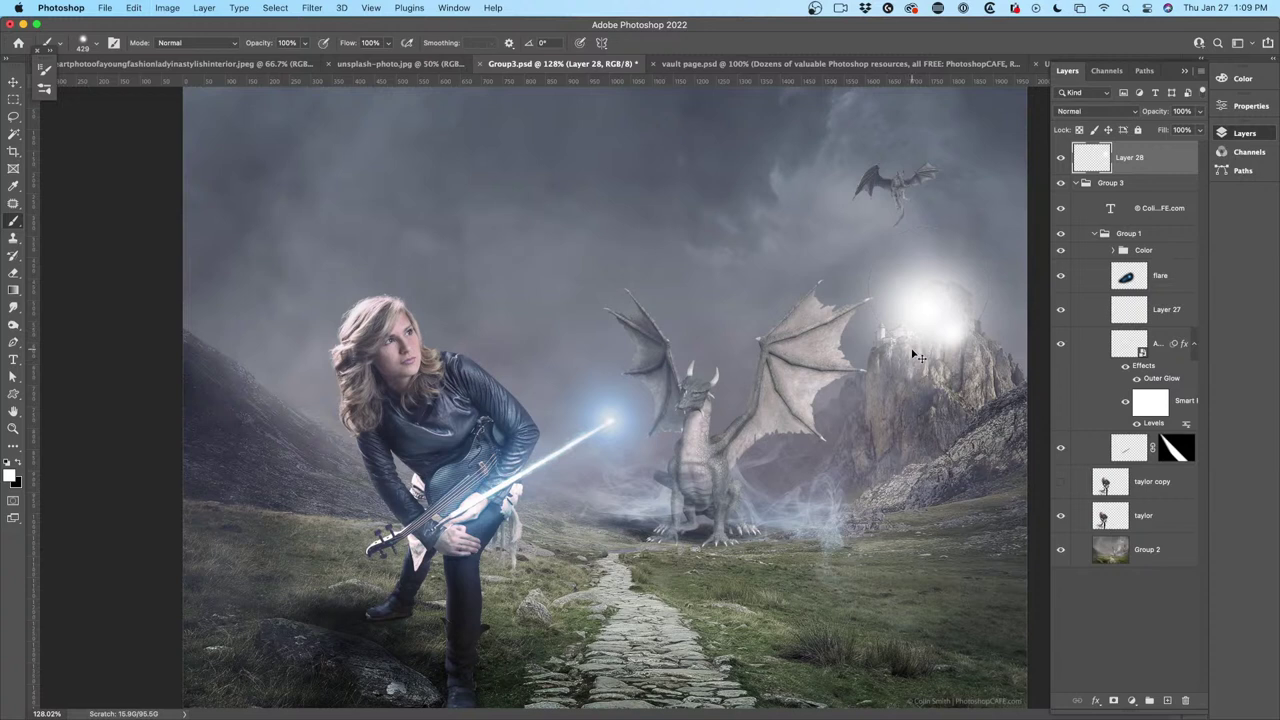
key("ctrl+z")
key("ctrl+z")
key("ctrl+z")
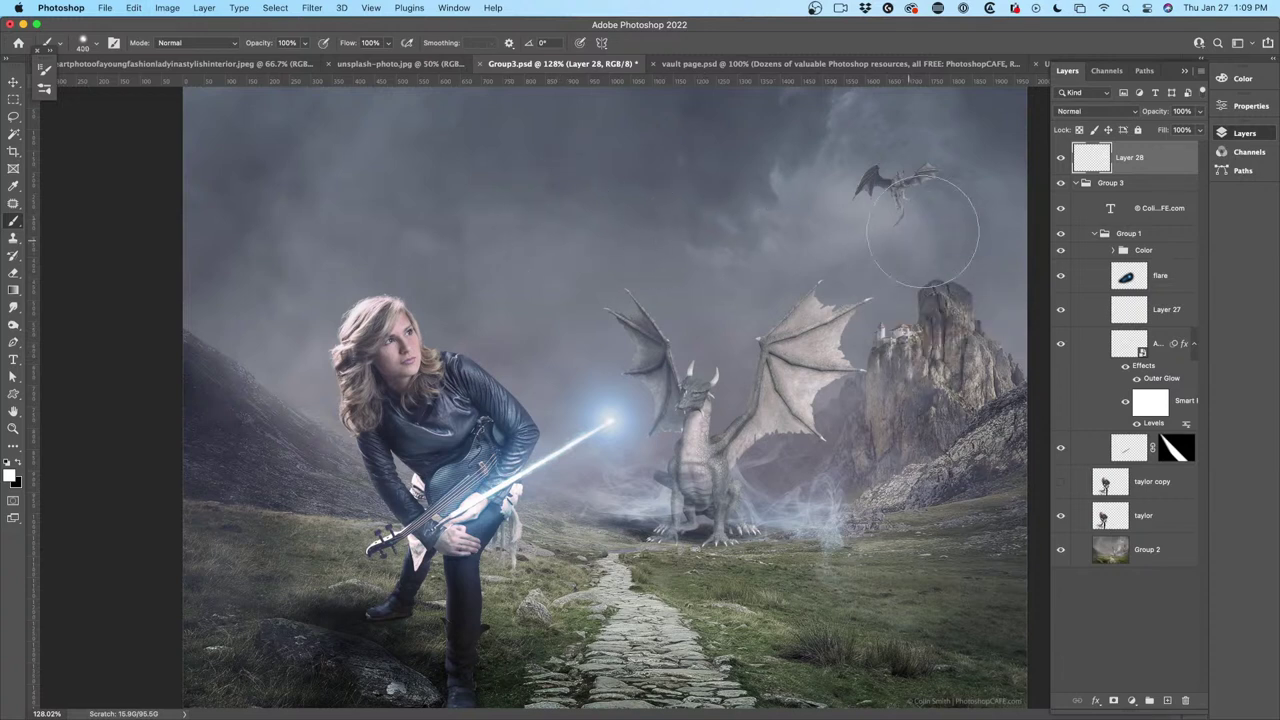
Reduce the eclipse brush to 90 px and stamp one white glow at the castle's outer edge beside the dragon's wing.
key("bracketleft")
key("bracketleft")
key("bracketleft")
key("bracketleft")
key("bracketleft")
key("bracketleft")
key("bracketleft")
key("bracketleft")
left_click(880, 324)
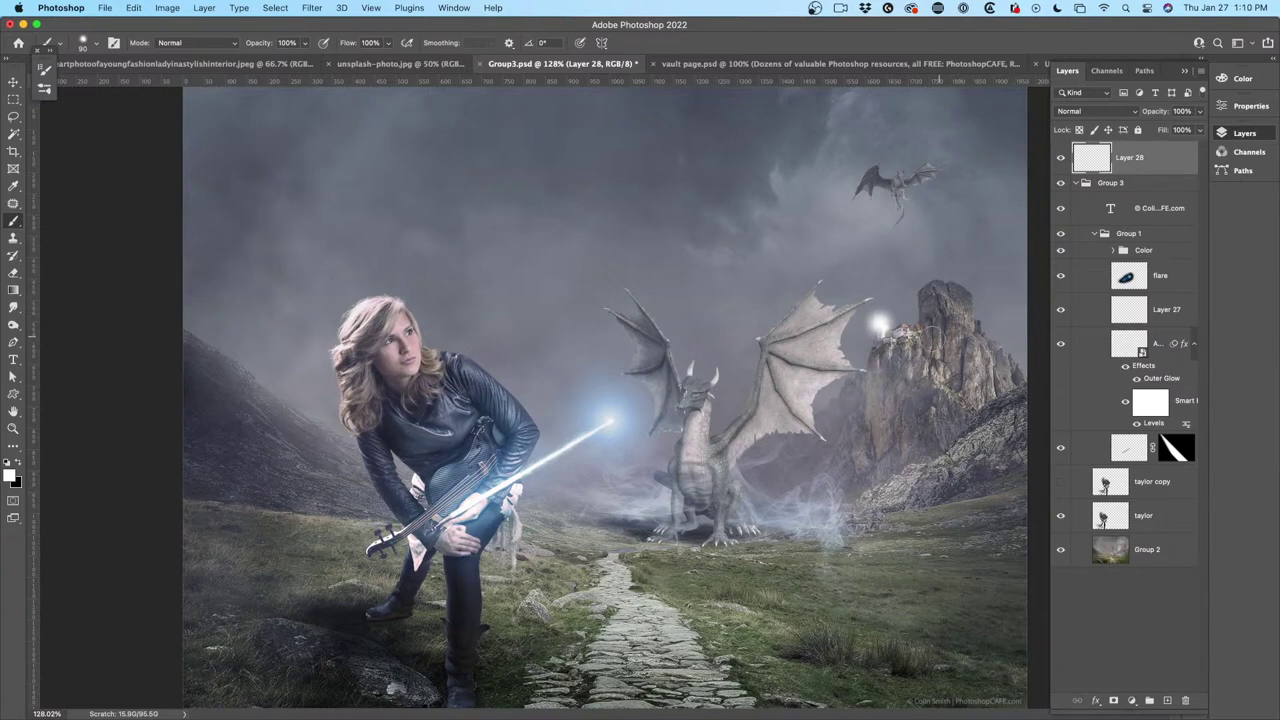
Browse the brush presets from the Brush tool's picker and expand the shapes group.
left_click(94, 44)
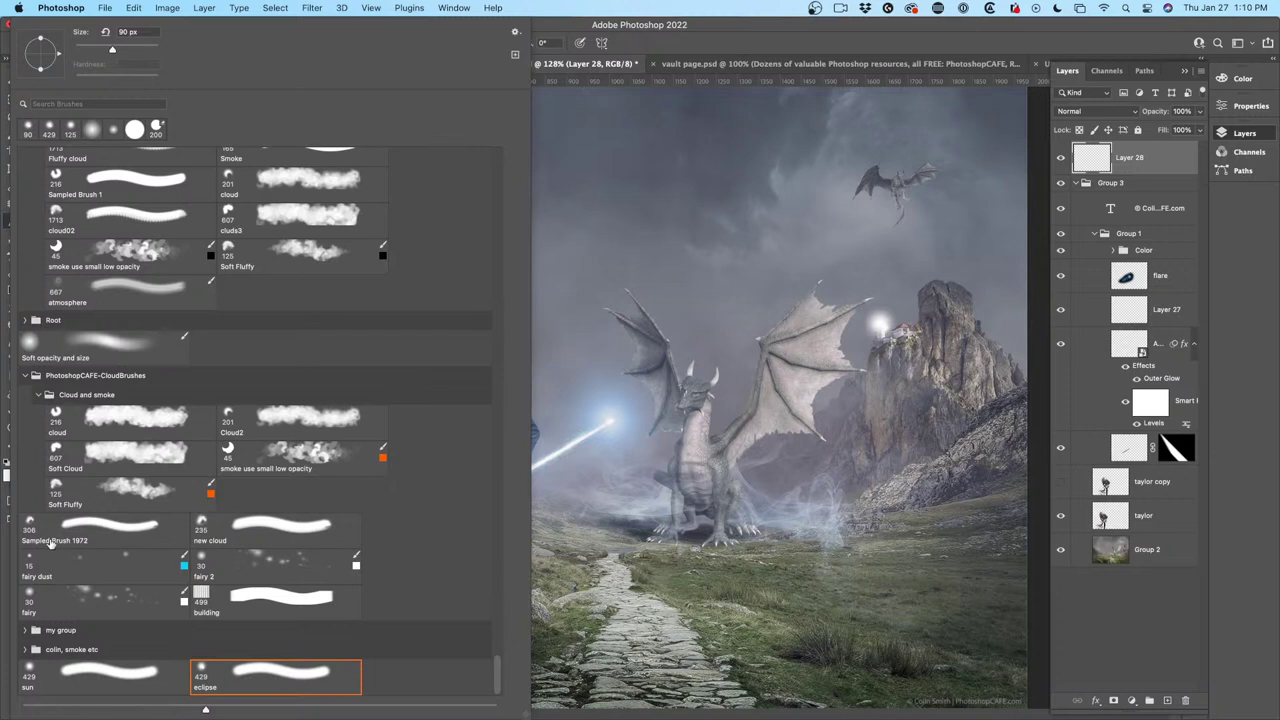
scroll(291, 470, "up", 6)
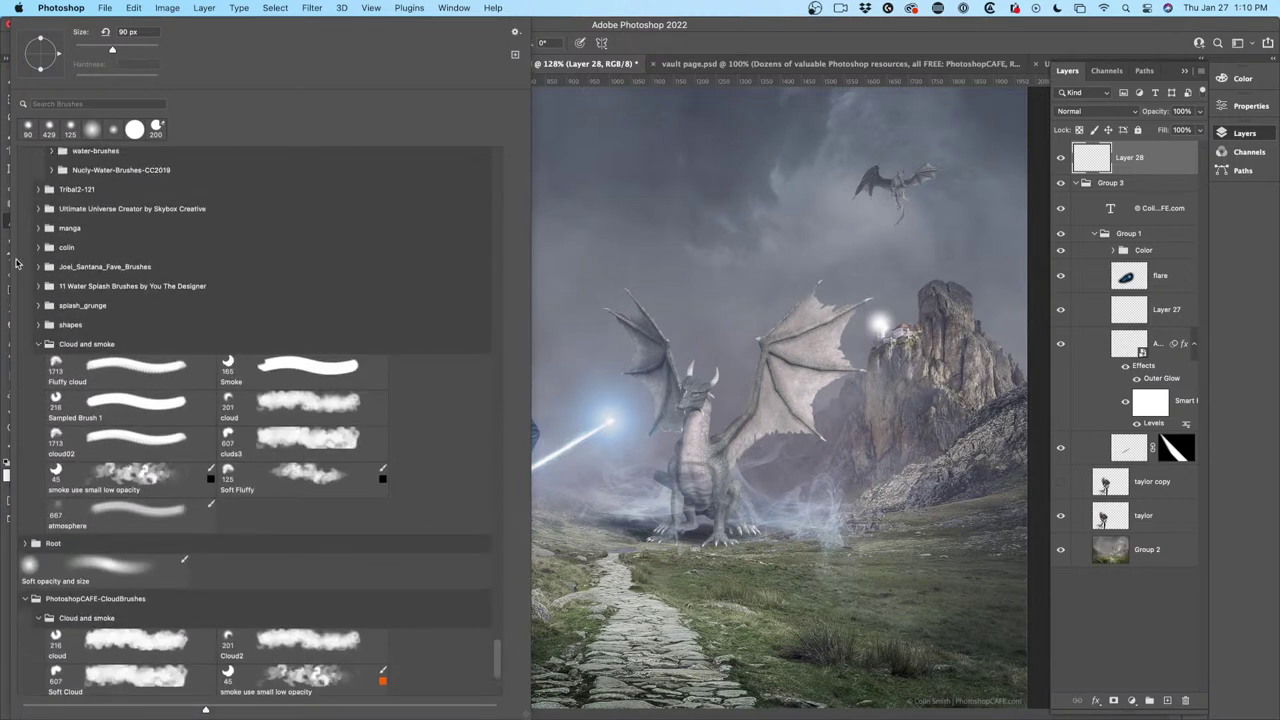
left_click(39, 325)
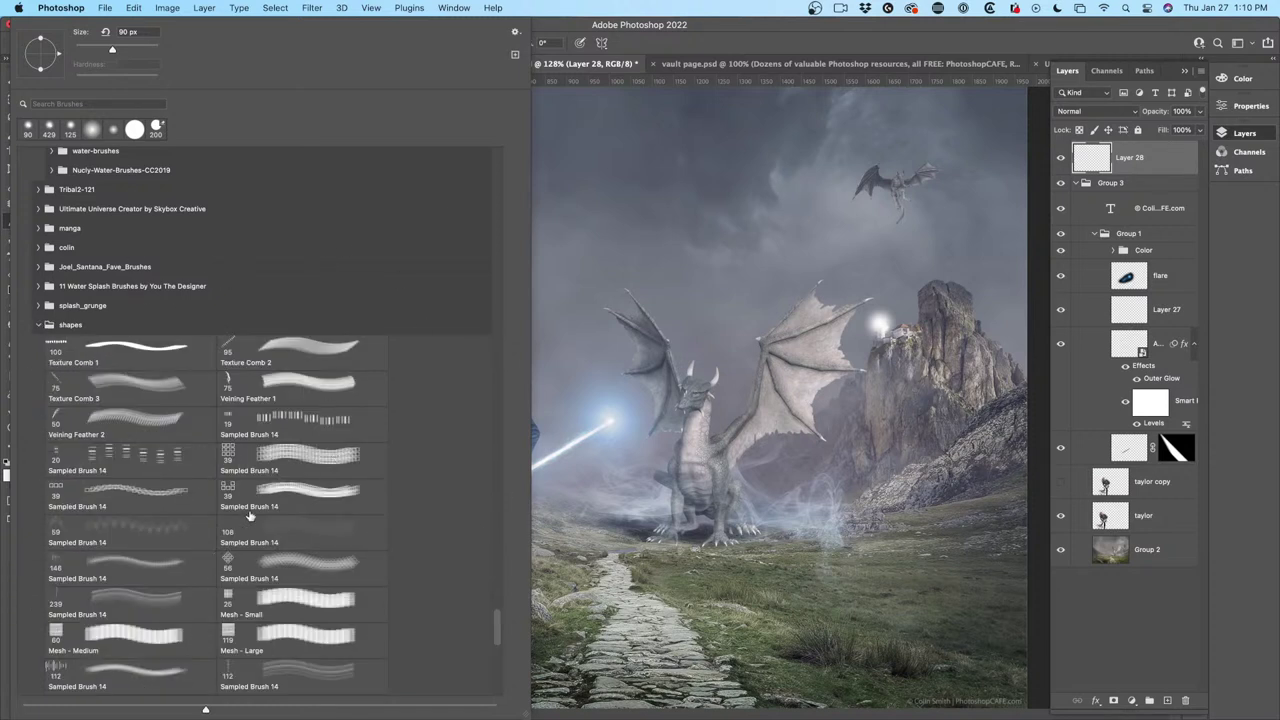
Try hiding the brush tips in the preset list and restore them.
left_click(515, 31)
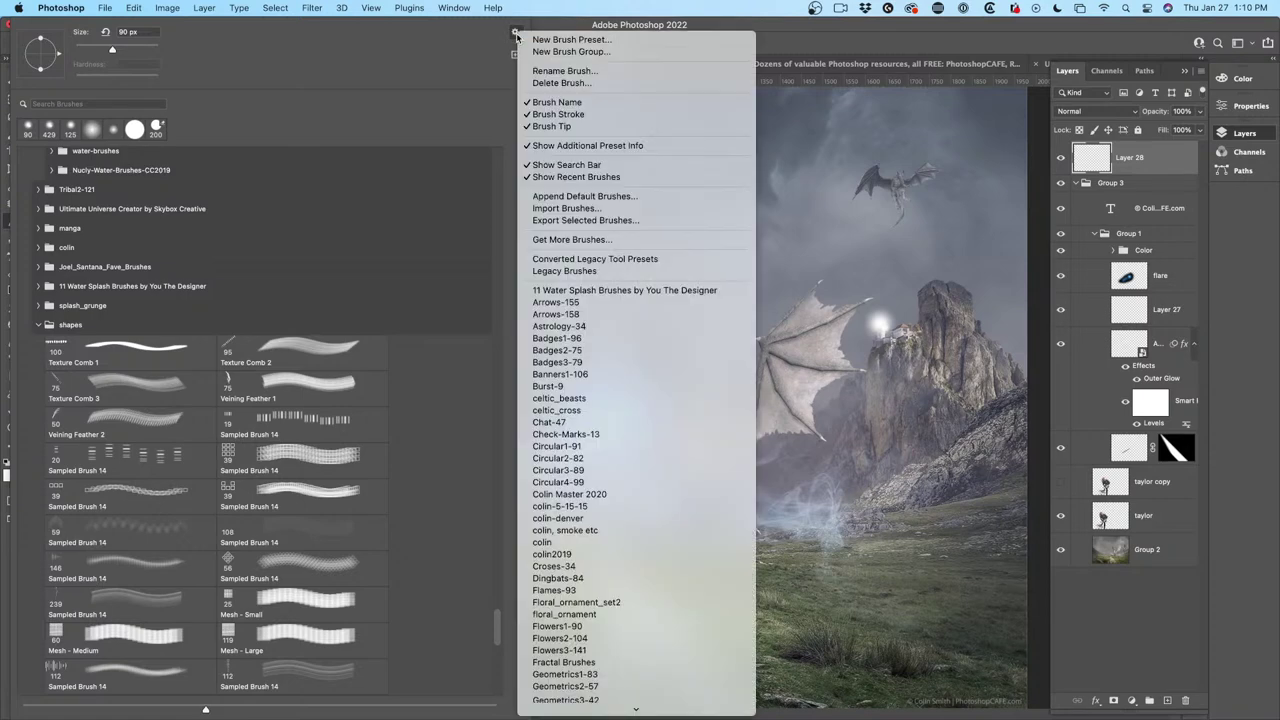
left_click(572, 126)
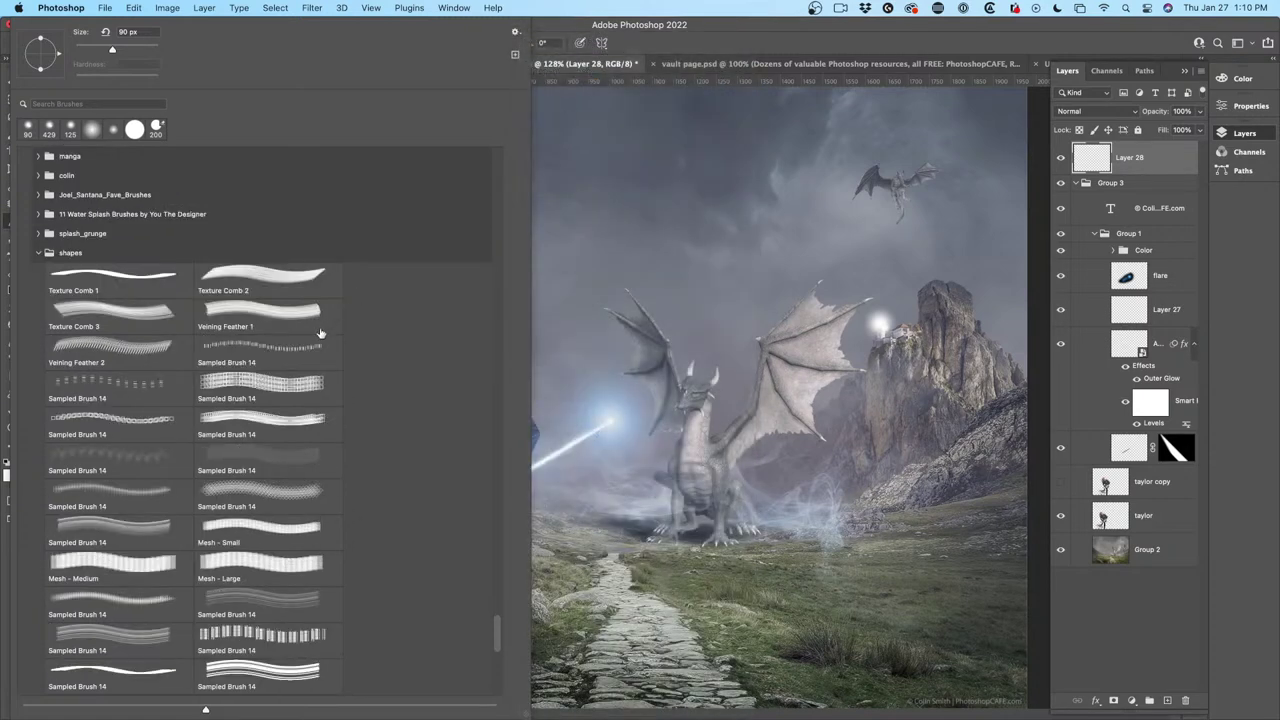
left_click(515, 31)
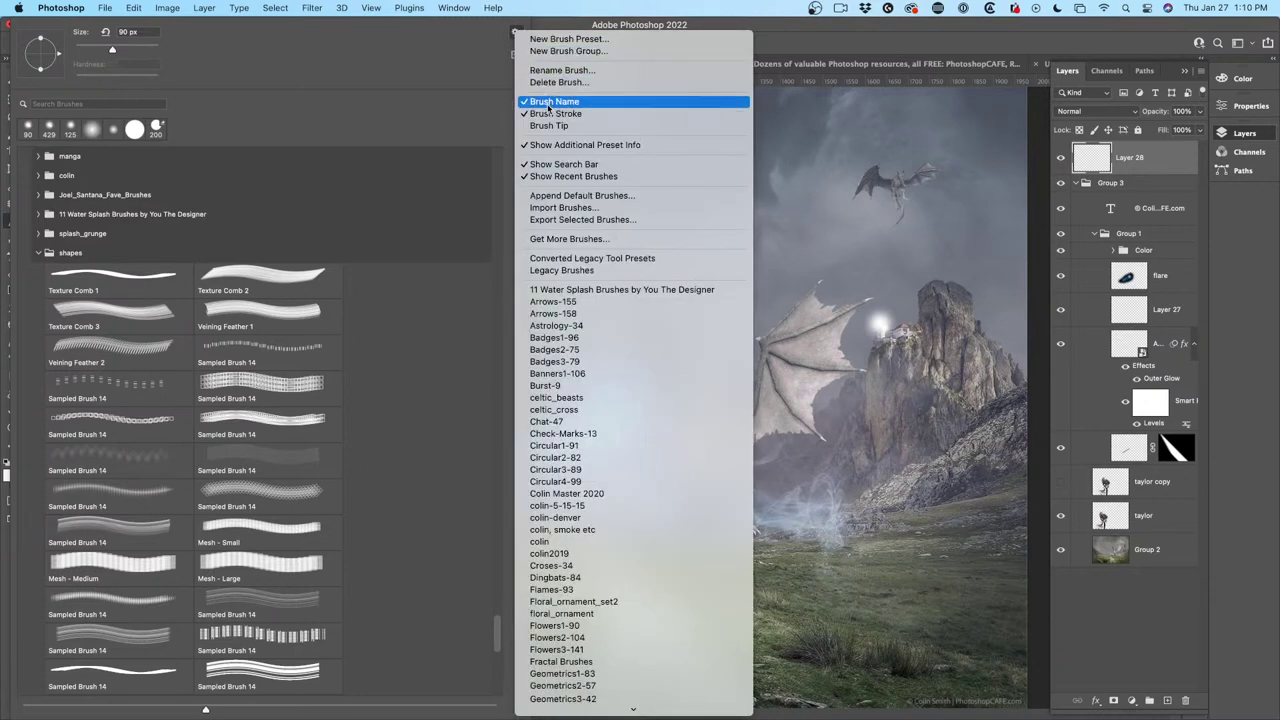
left_click(286, 258)
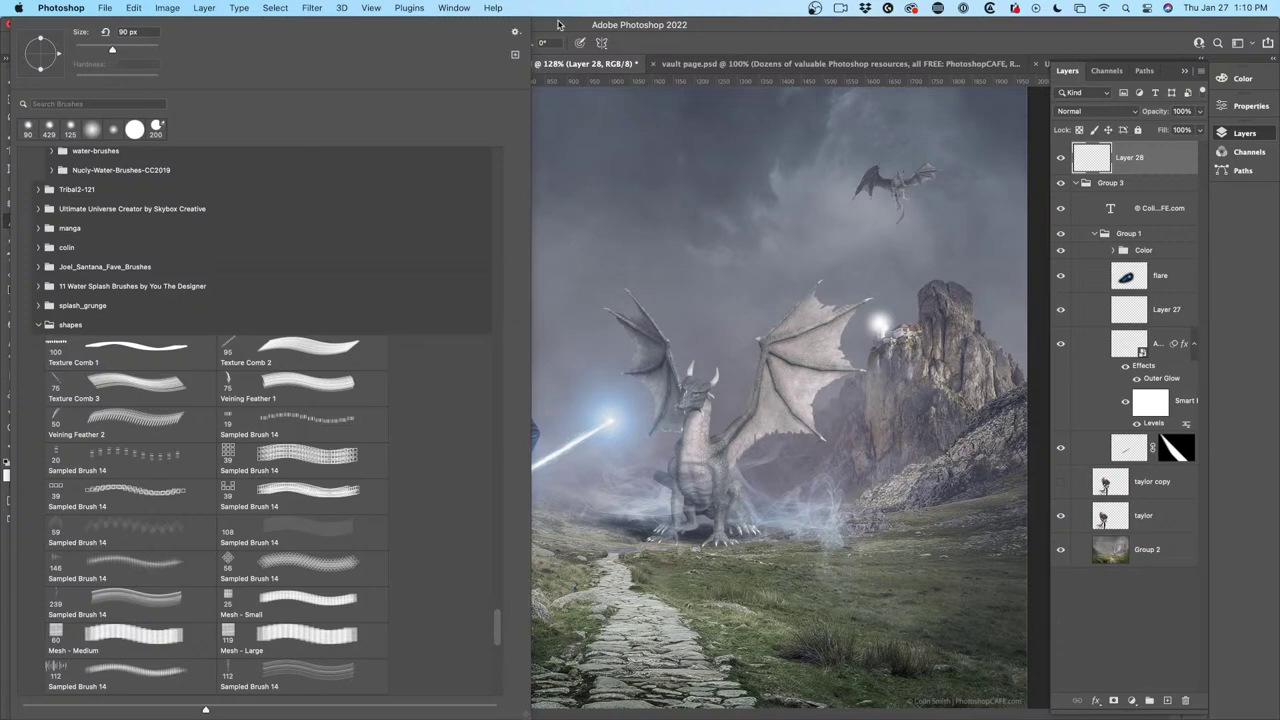
Hide the brush stroke previews in the preset list, keeping the brush names and tips.
left_click(513, 35)
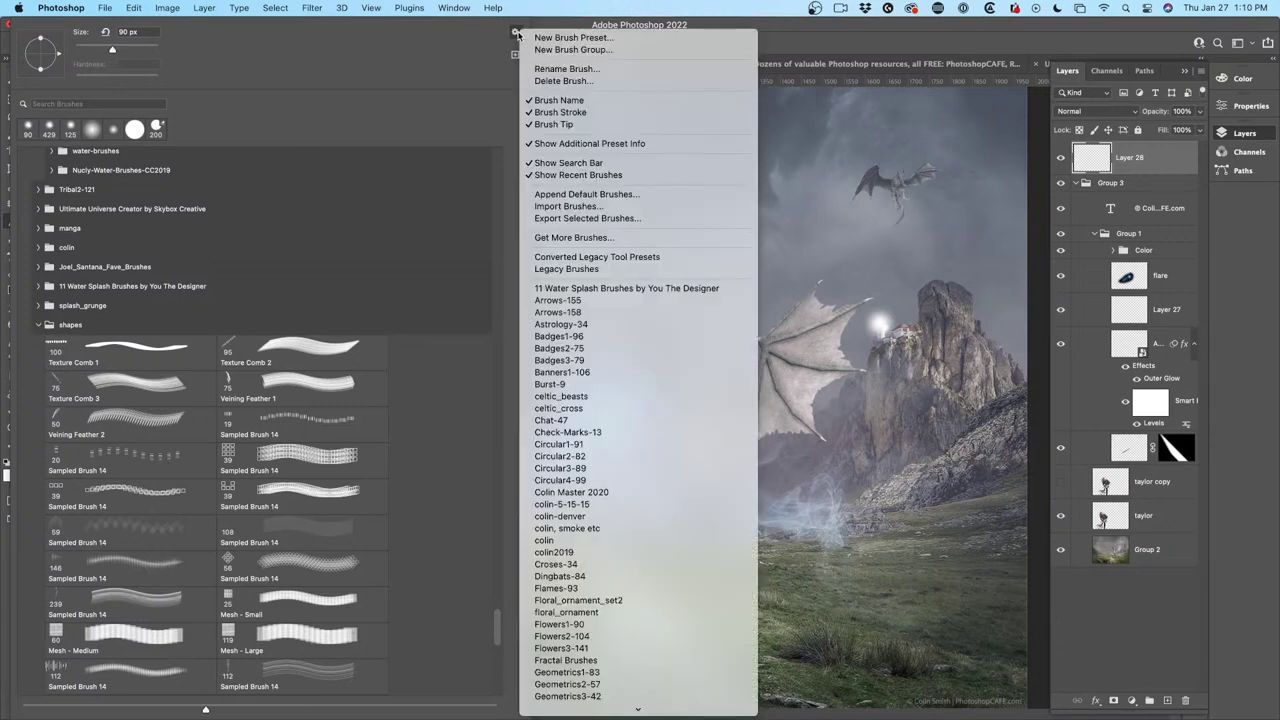
left_click(560, 112)
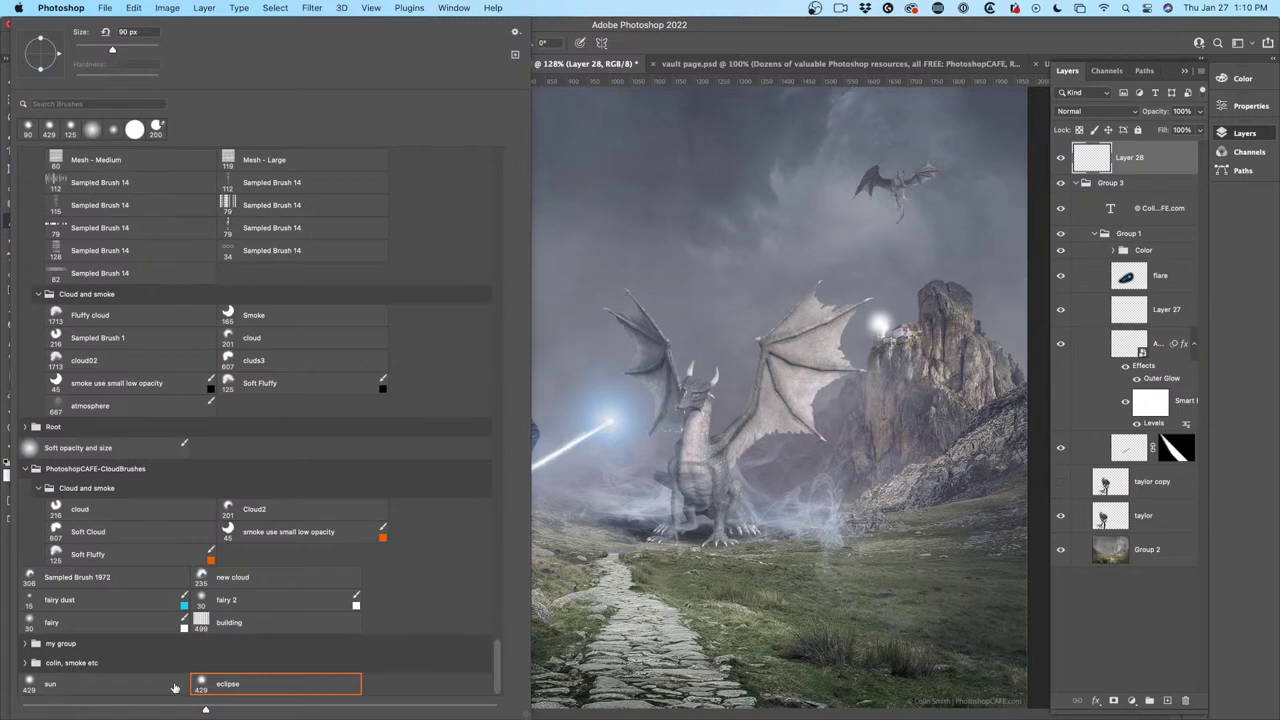
Stamp large white smoke across the upper sky with the smoke-fog-01 brush at 2500 px, undoing the extra stamp.
scroll(313, 575, "up", 10)
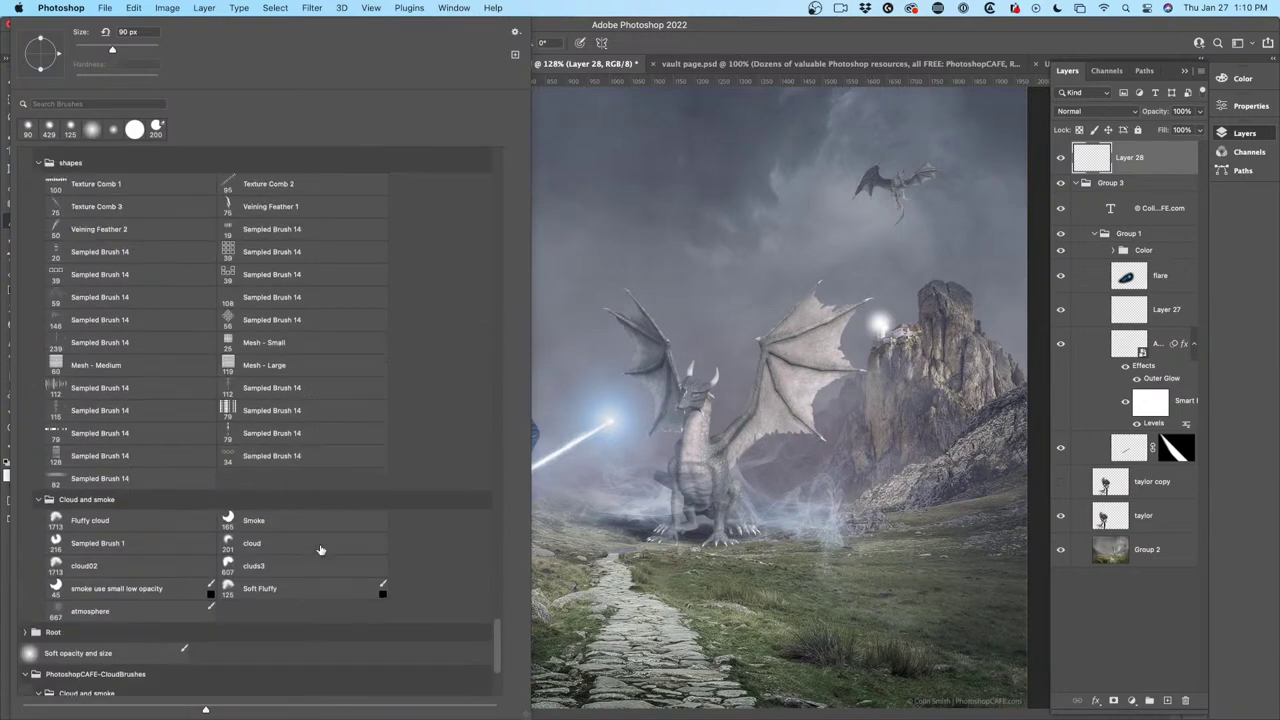
scroll(320, 549, "up", 8)
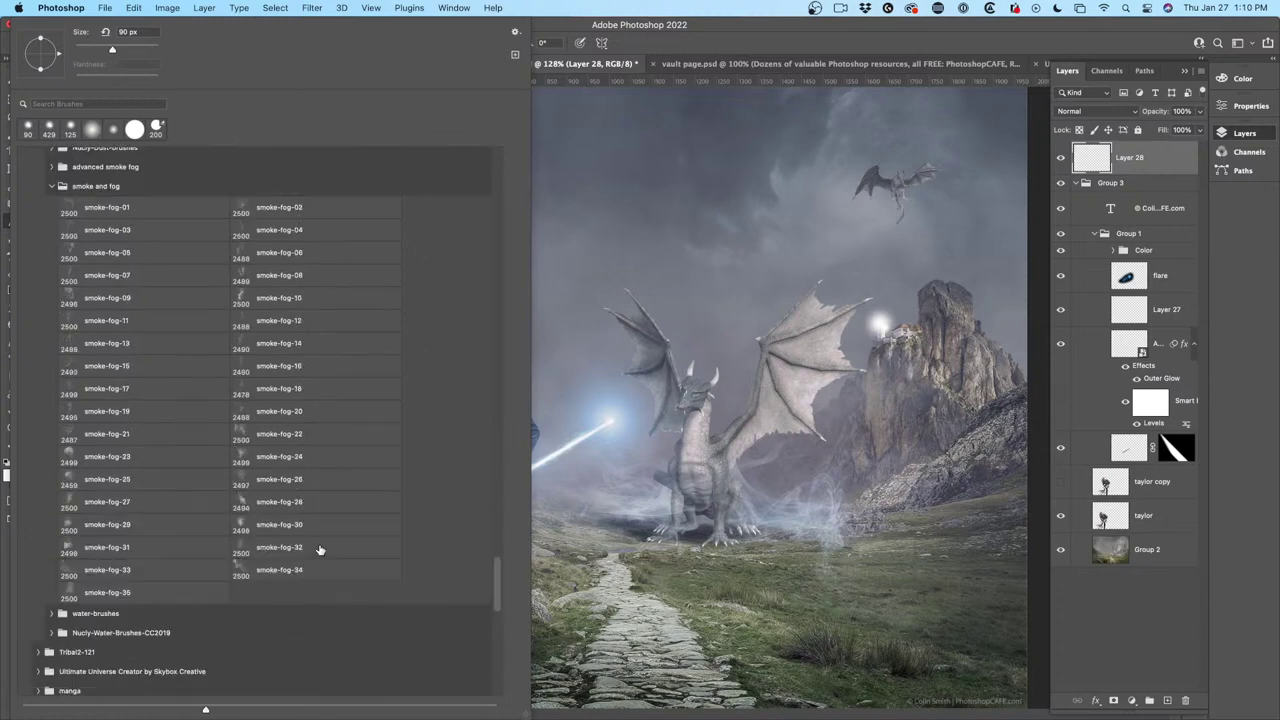
left_click(765, 190)
left_click(487, 380)
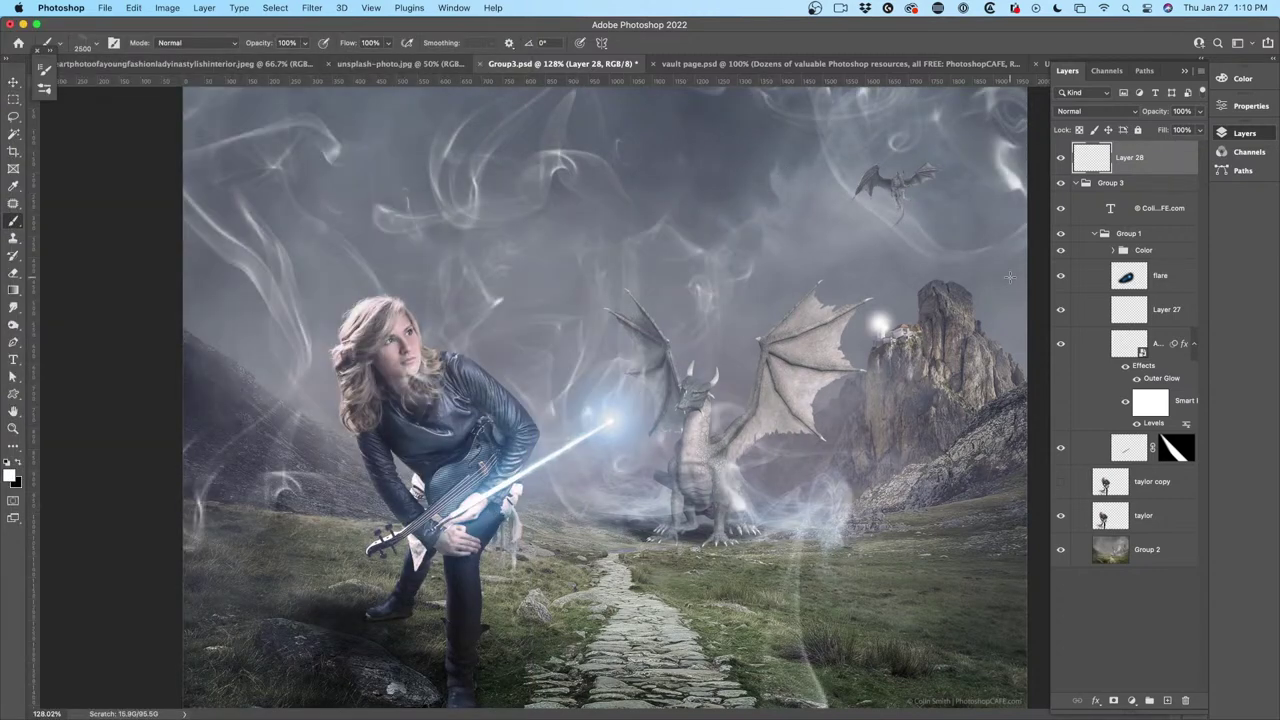
key("super+z")
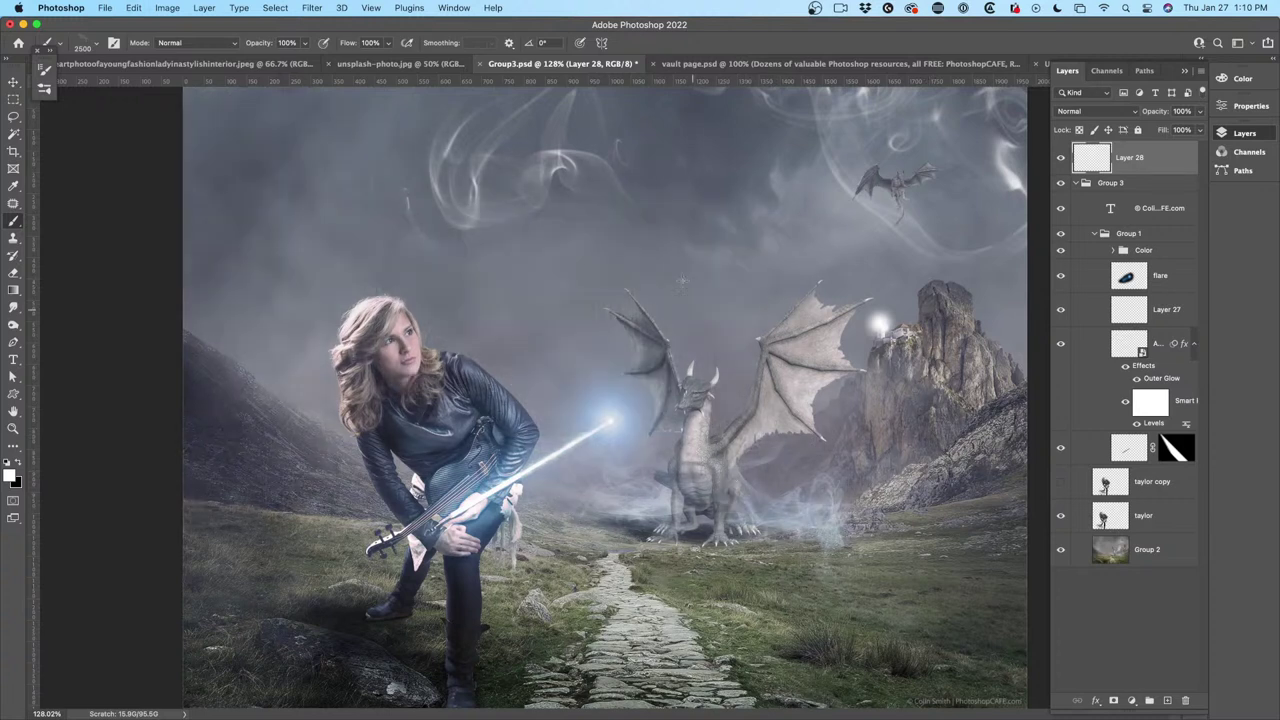
Reduce the smoke brush to 500 px, trying a stroke beside the dragon's wing and undoing it.
key("bracketleft")
key("bracketleft")
key("bracketleft")
key("bracketleft")
key("bracketleft")
key("bracketleft")
key("bracketleft")
key("bracketleft")
key("bracketleft")
key("bracketleft")
key("bracketleft")
key("bracketleft")
mouse_move(701, 348)
left_mouse_down()
mouse_move(680, 260)
mouse_move(720, 330)
left_mouse_up()
key("super+z")
key("bracketleft")
key("bracketleft")
key("bracketleft")
Add a new layer above Layer 28 and set the foreground color to pale blue c7edf9 for the brush.
left_click(1168, 702)
left_click(12, 477)
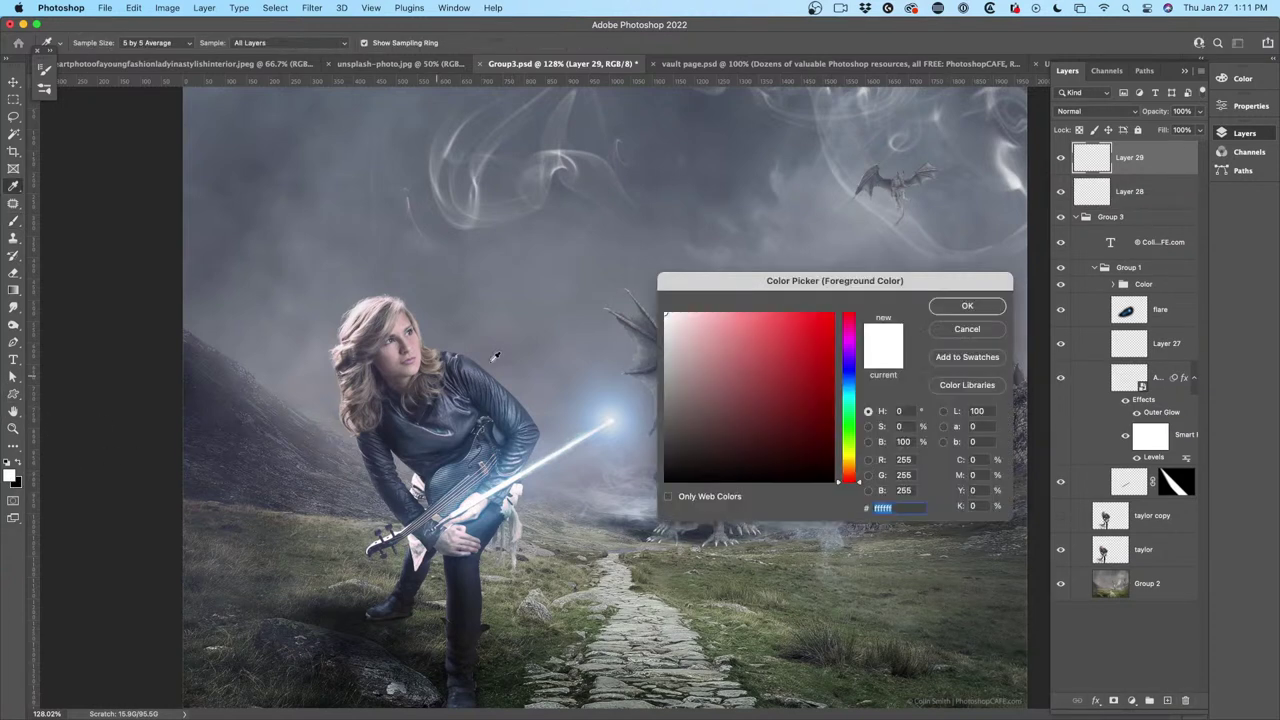
left_click(850, 388)
left_click_drag(850, 388, 850, 391)
left_click_drag(680, 324, 698, 316)
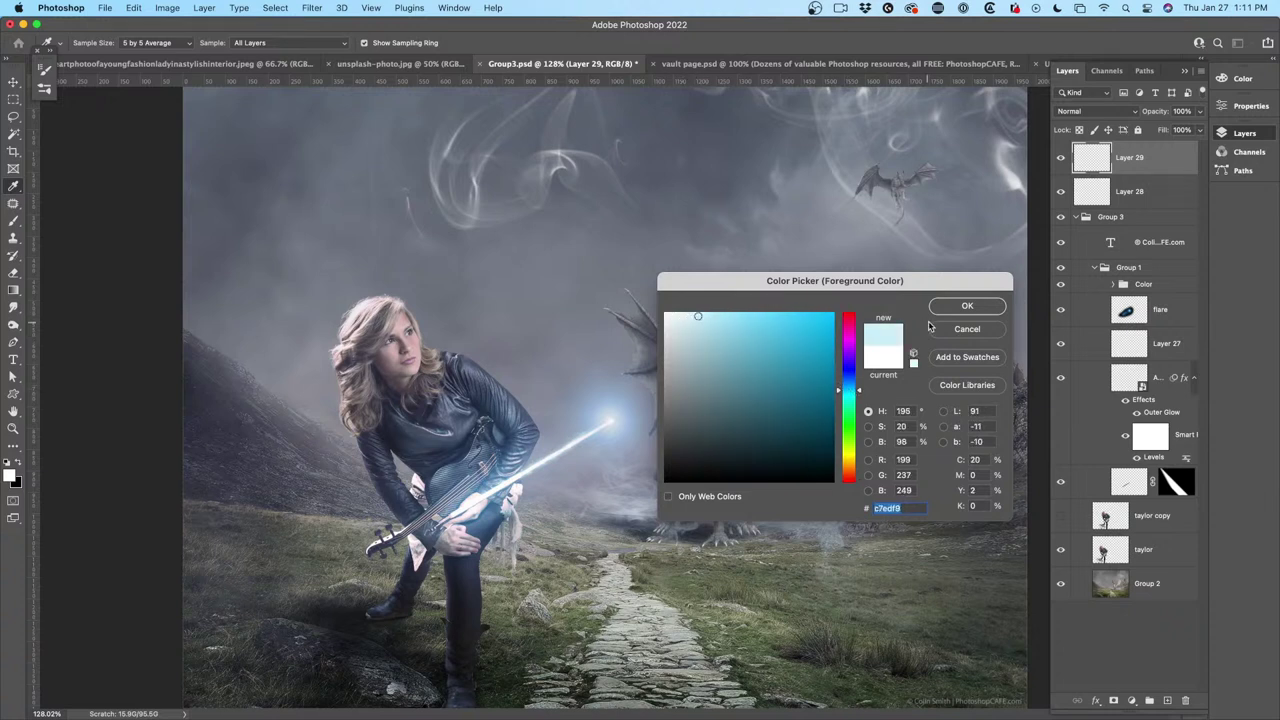
left_click(967, 307)
key("b")
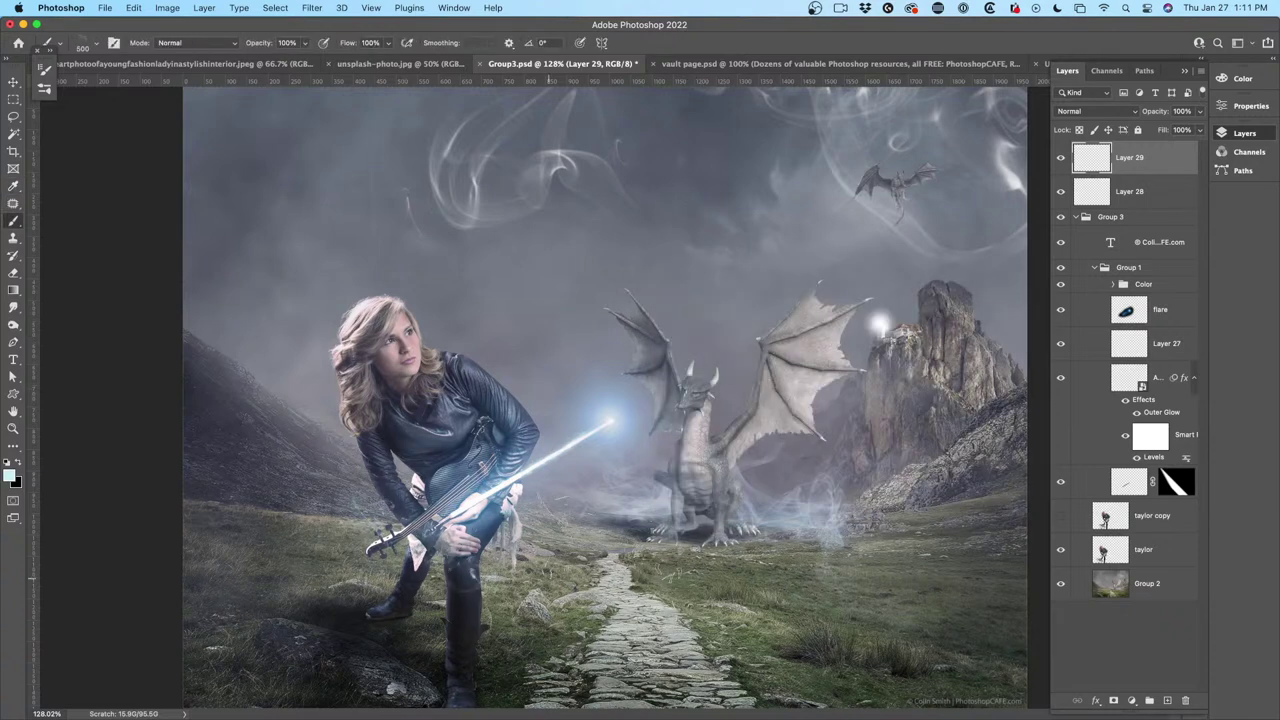
Paint pale blue smoke wisps around the woman's legs and violin with the 500 px brush, undoing an unwanted stroke.
left_click(440, 630)
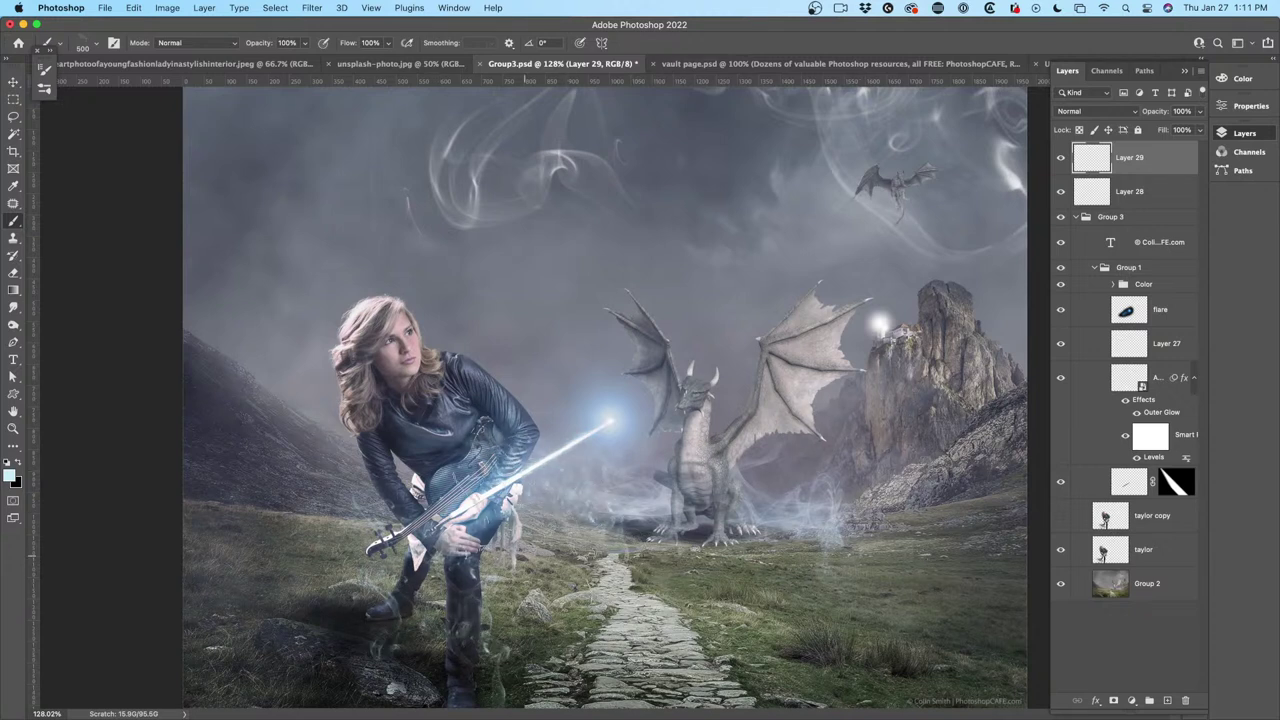
left_click_drag(440, 366, 278, 356)
key("super+z")
left_click_drag(336, 490, 440, 512)
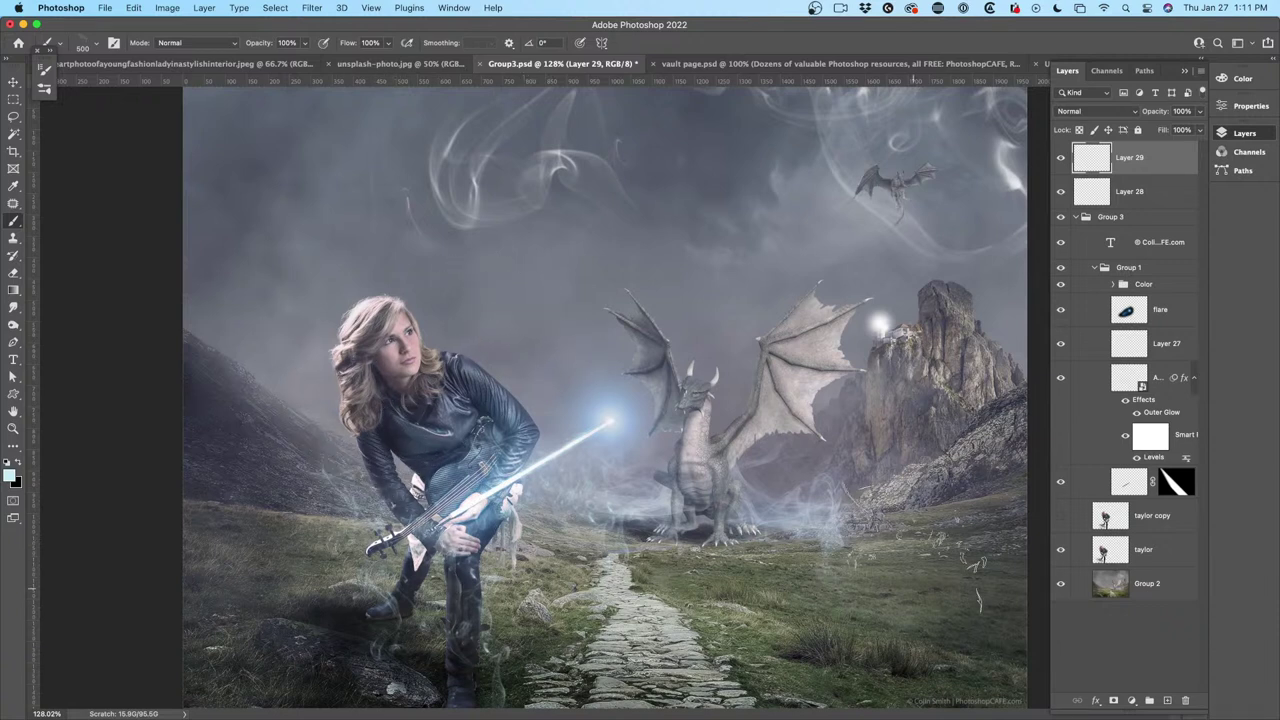
left_click_drag(495, 360, 465, 600)
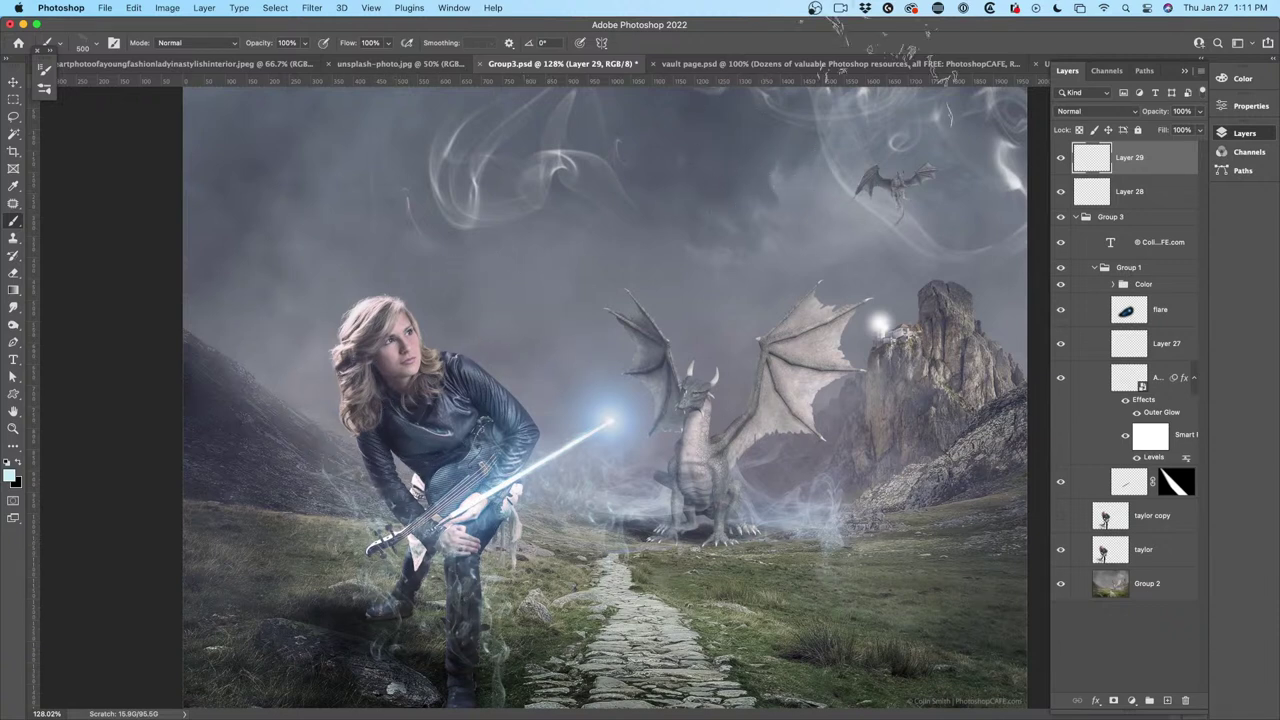
left_click_drag(327, 532, 407, 570)
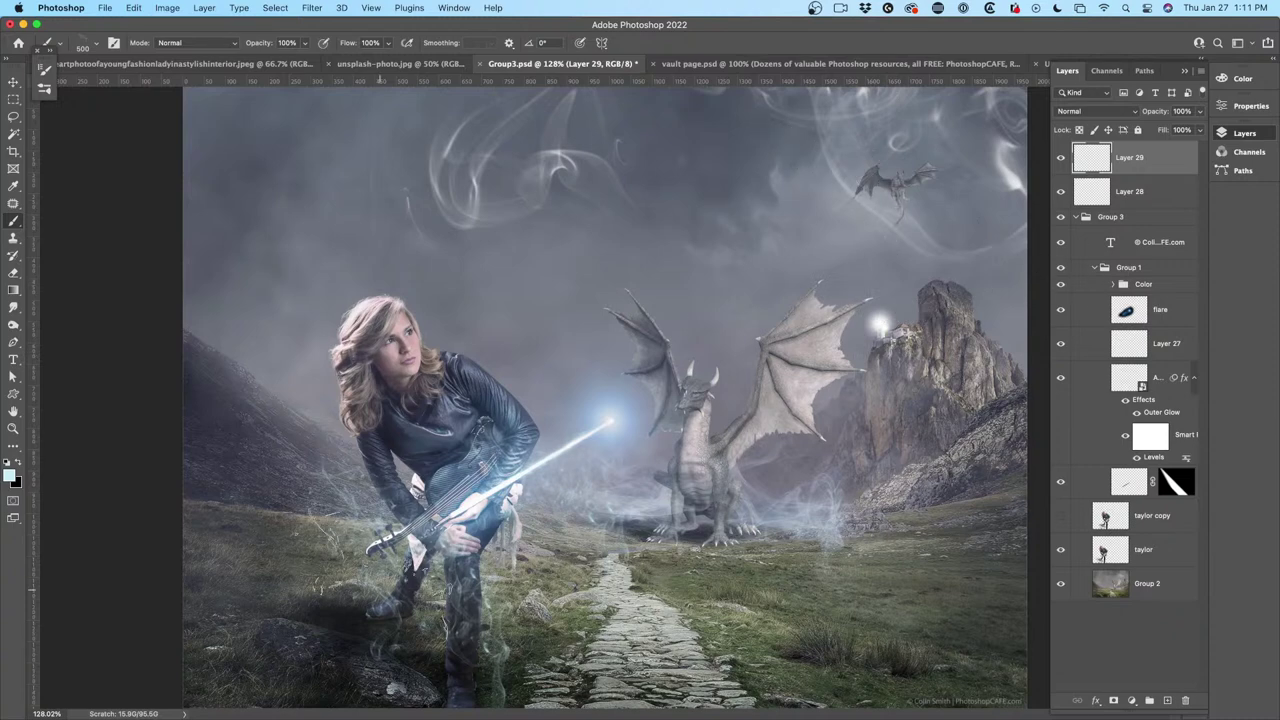
Turn the brush stroke previews back on in the brush preset list.
left_click(97, 45)
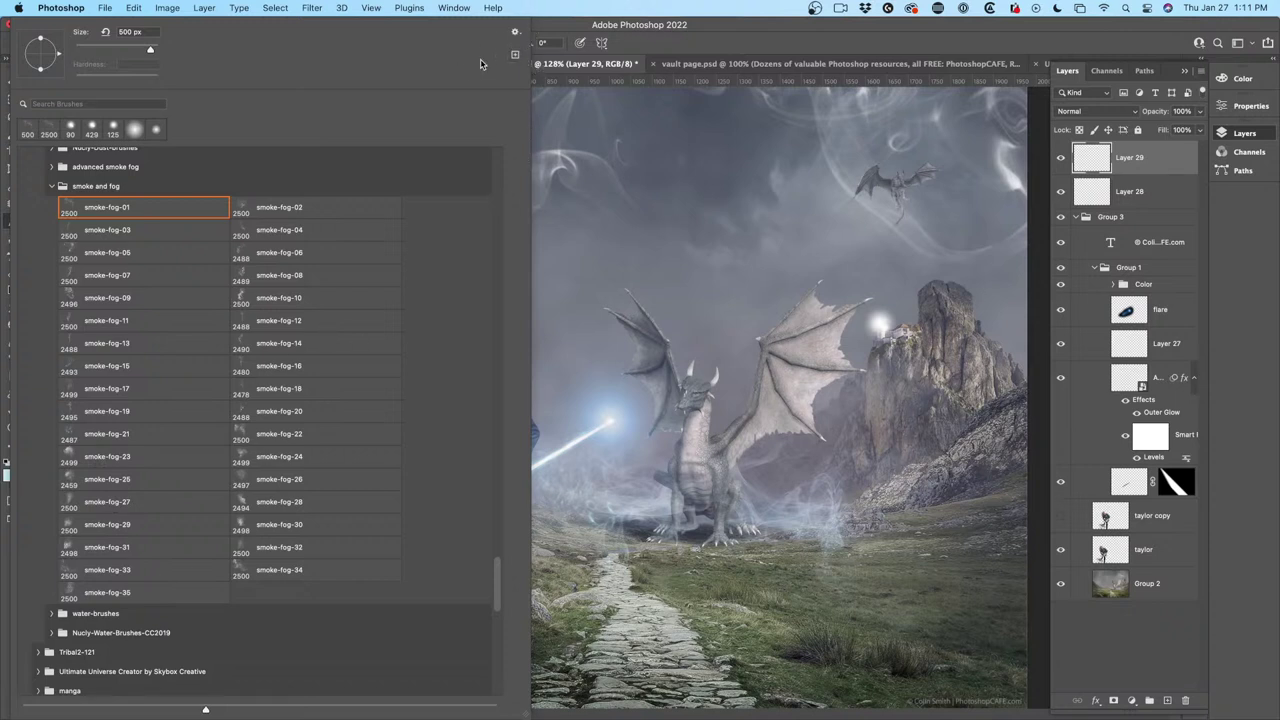
left_click(516, 32)
left_click(596, 113)
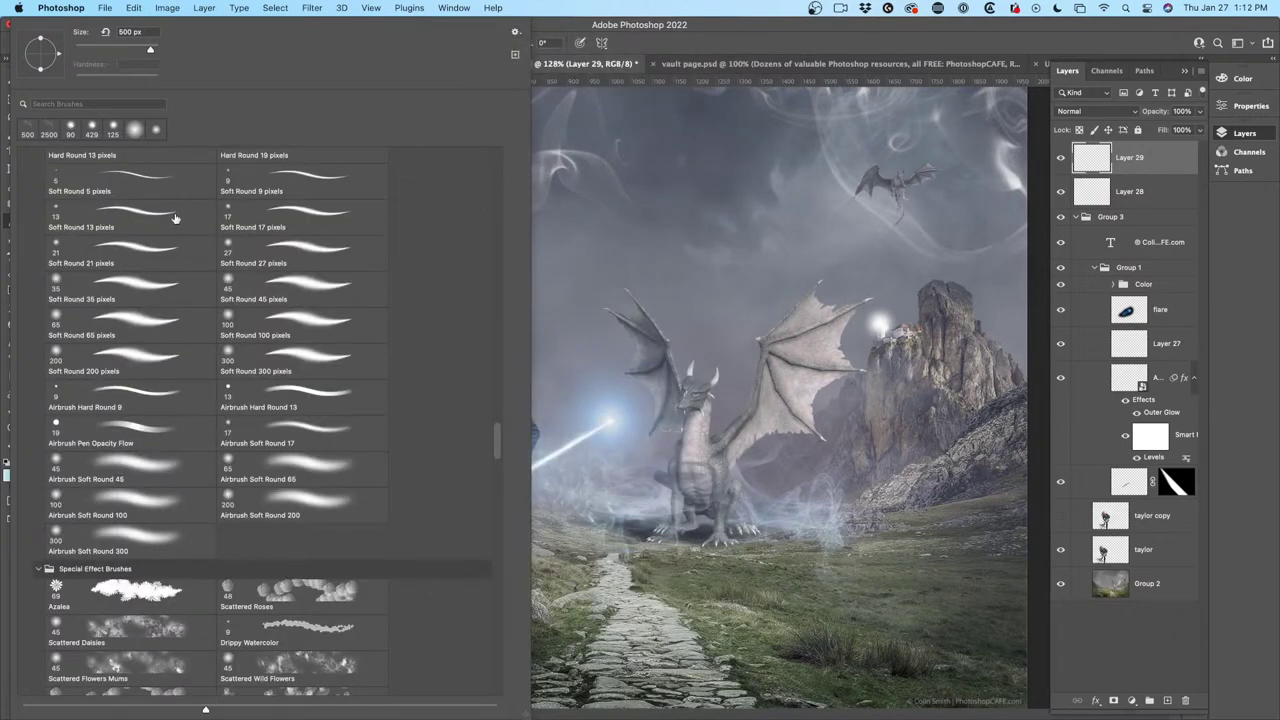
Test the 111 px Rough Flat Bristle brush with dabs above the dragon and a long curved stroke, and undo the stroke.
left_click_drag(500, 448, 500, 462)
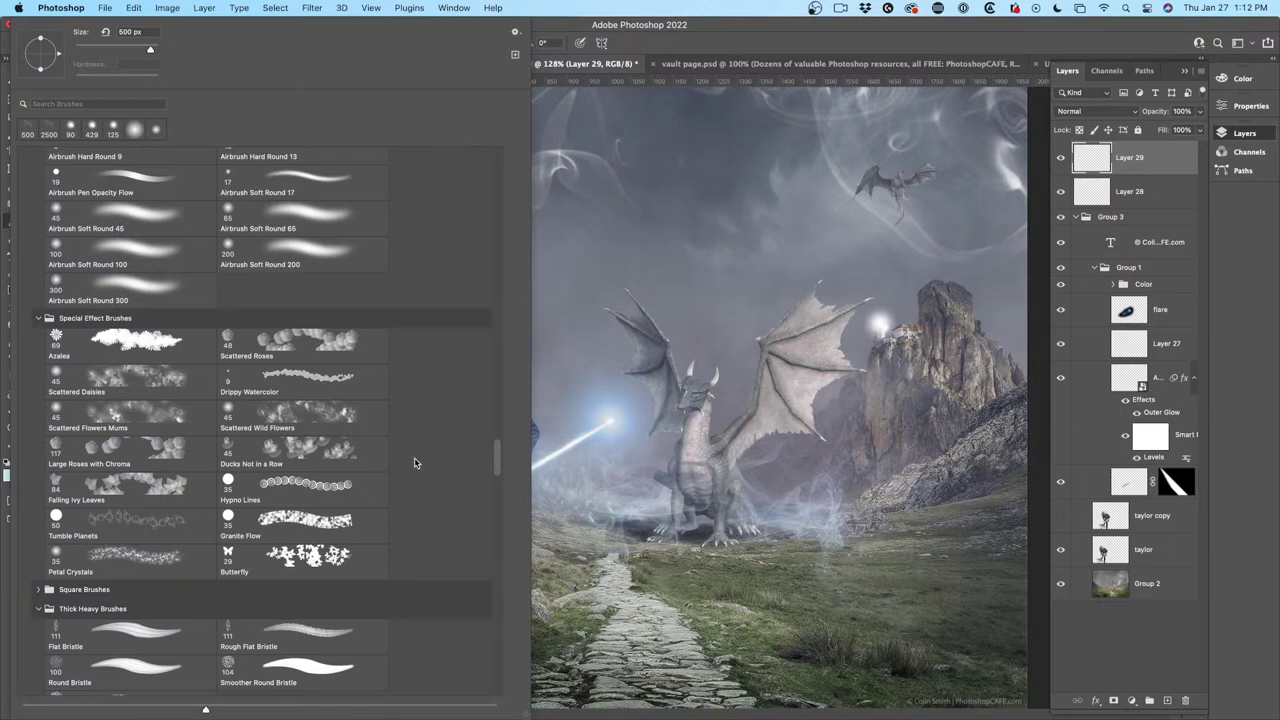
left_click(229, 631)
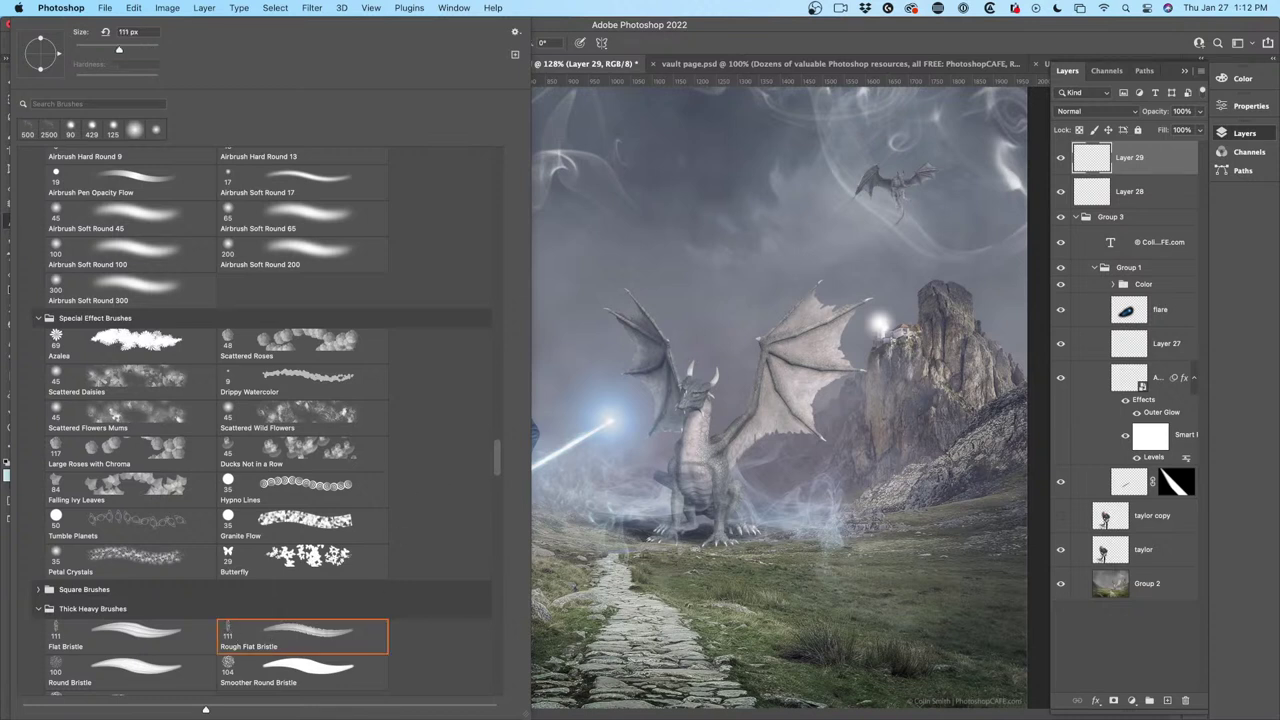
left_click(732, 243)
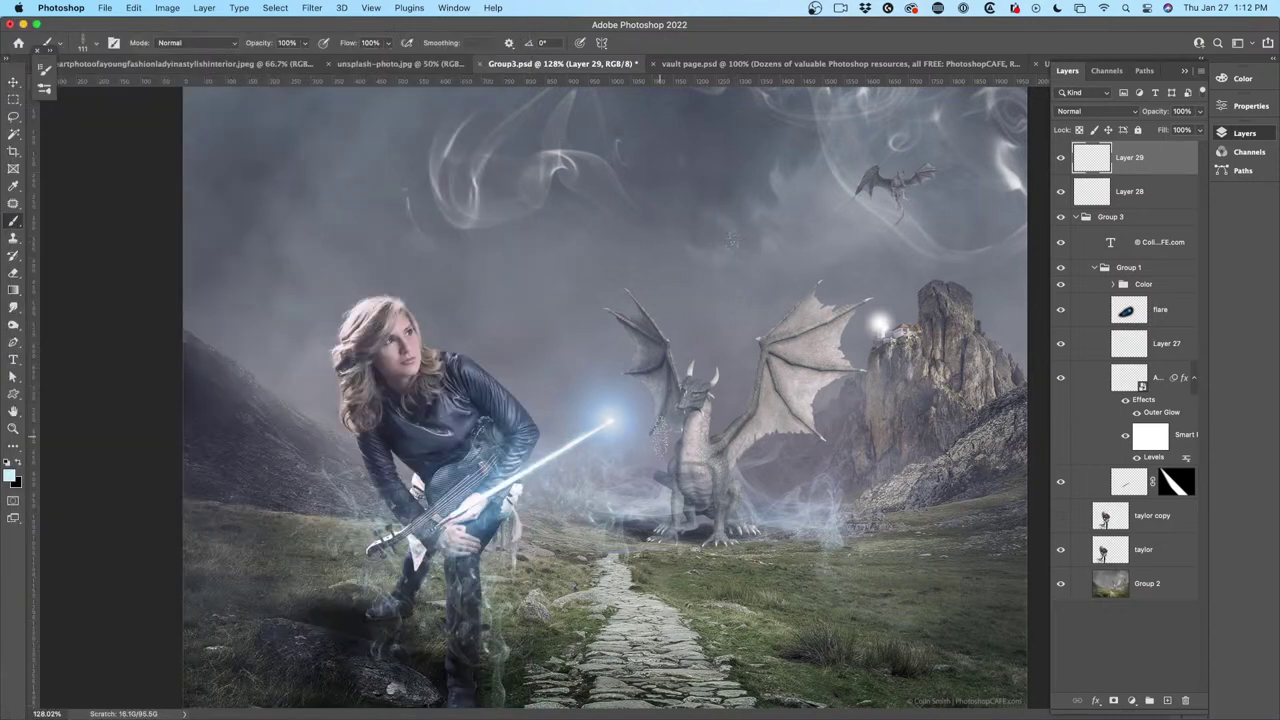
left_click(708, 281)
mouse_move(432, 408)
left_mouse_down()
mouse_move(700, 335)
mouse_move(918, 238)
left_mouse_up()
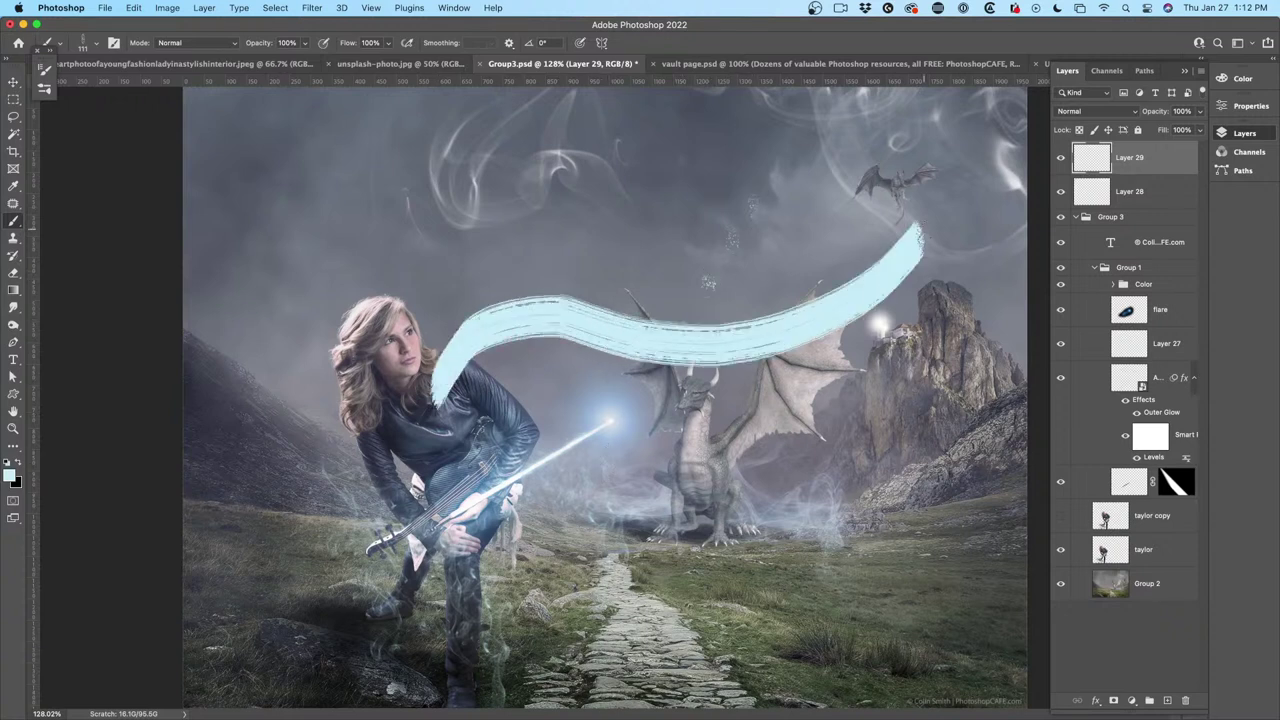
key("ctrl+z")
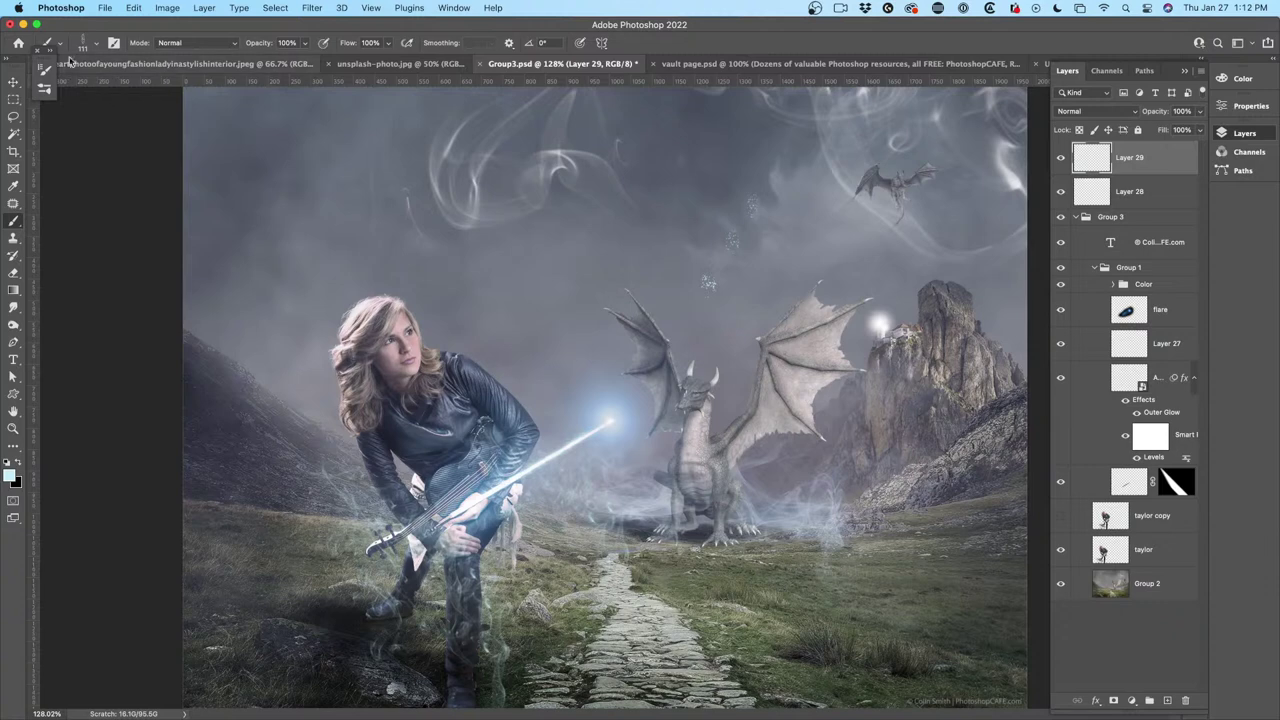
Select the 54 px Large Texture Stroke brush from the brush presets.
left_click(96, 44)
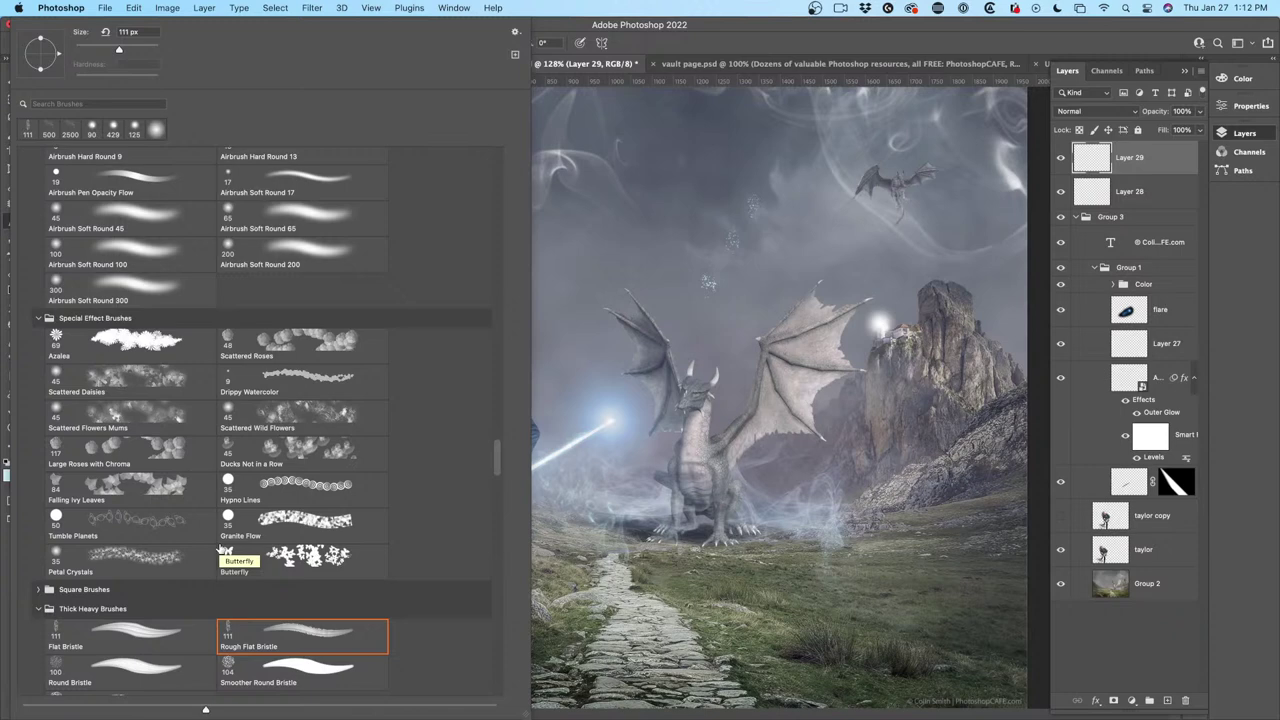
left_click_drag(492, 445, 494, 500)
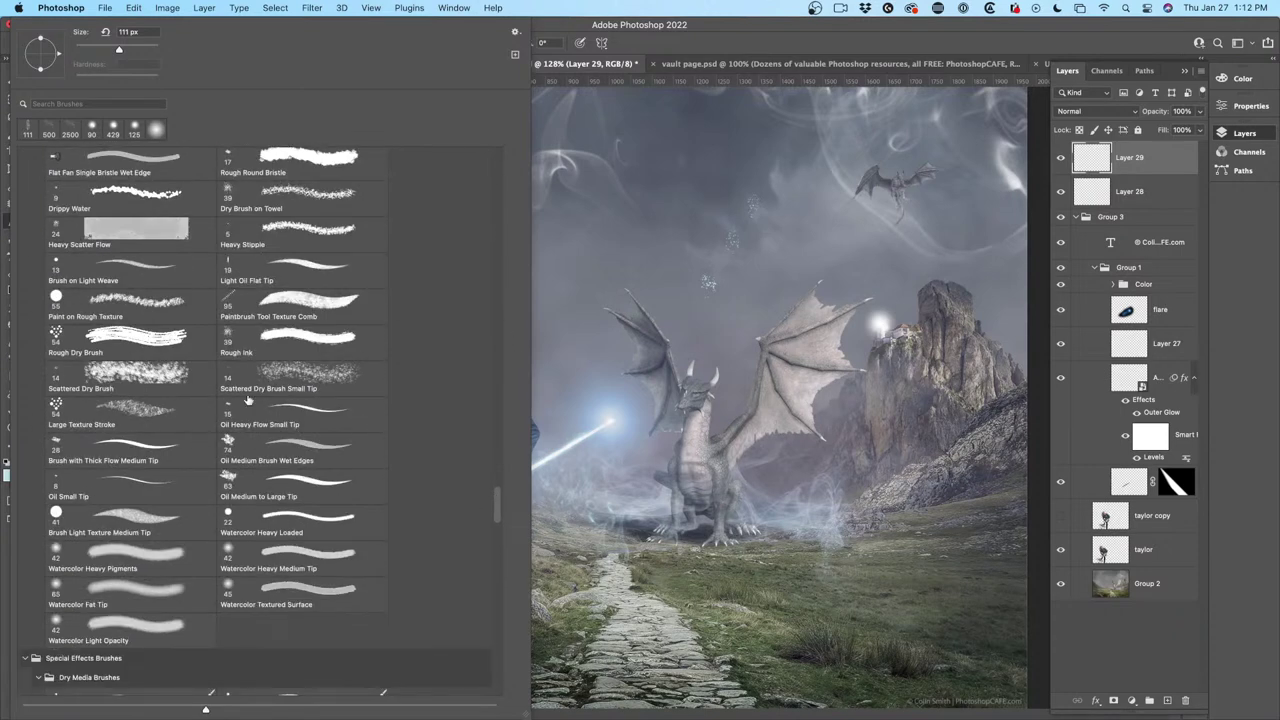
left_click(62, 413)
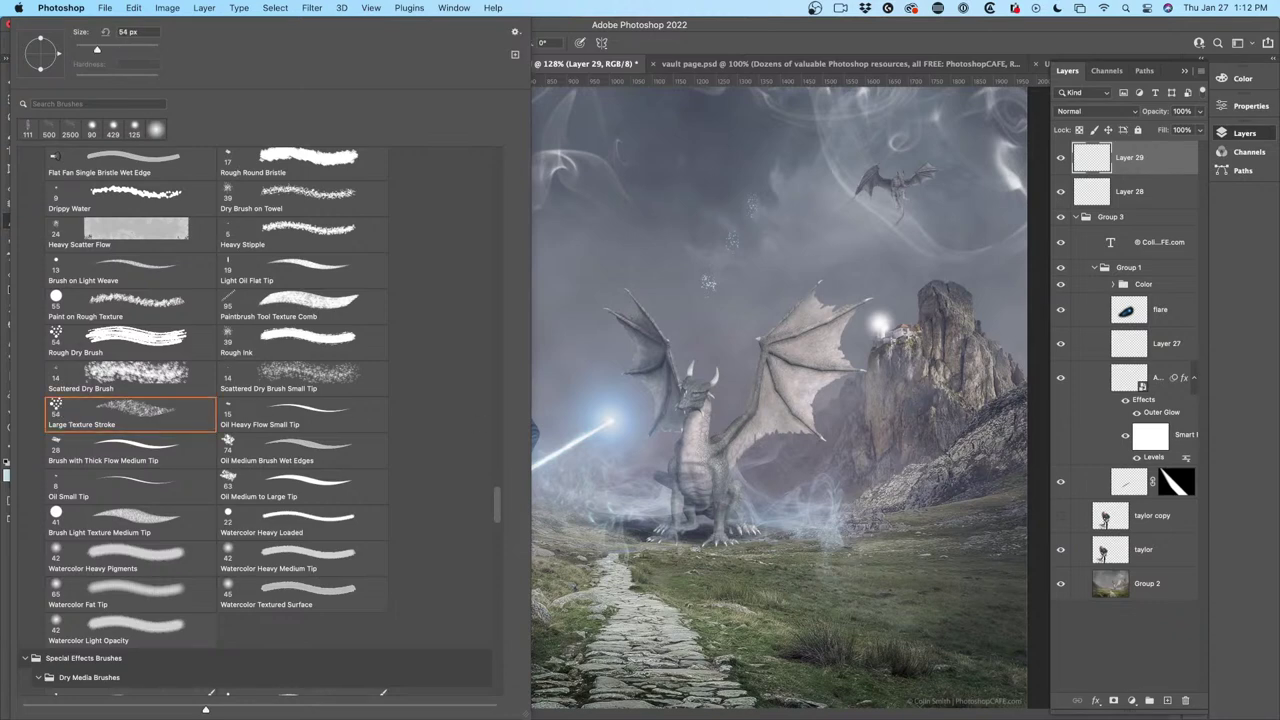
key("Return")
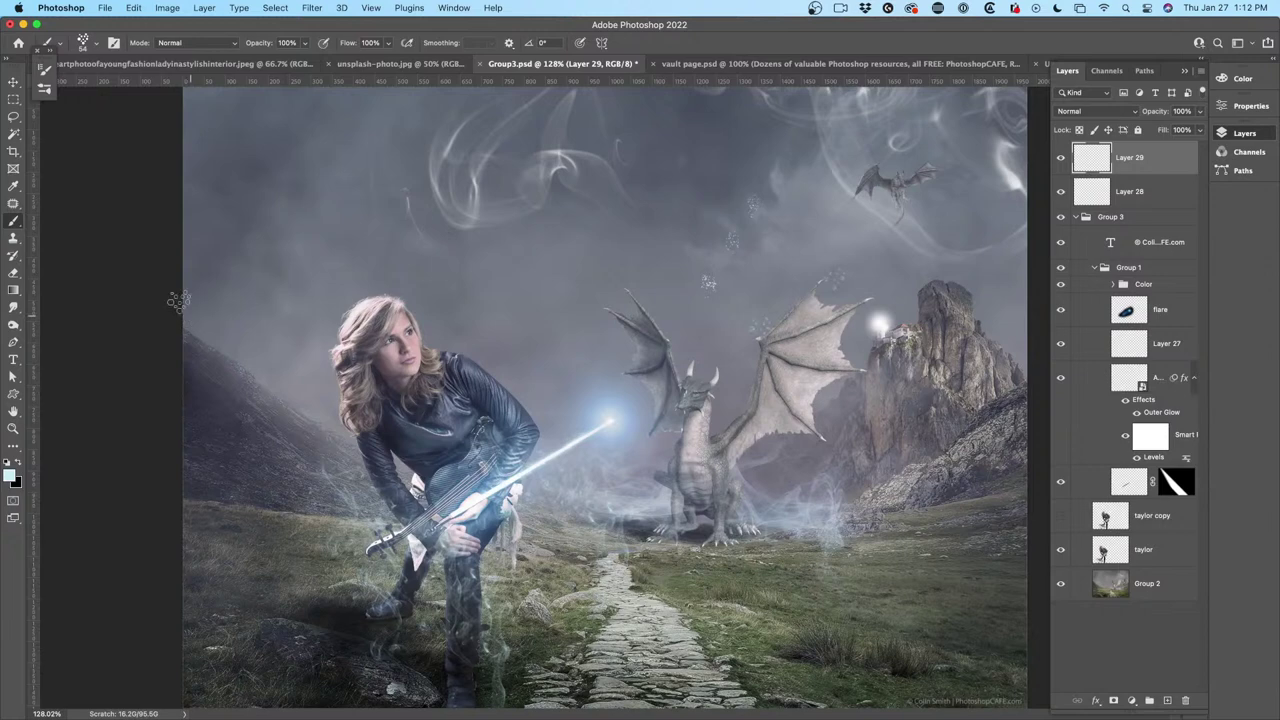
Hide Group 1, Layer 29 and Layer 28, and draw a rectangular marquee around the flying dragon.
left_click(13, 98)
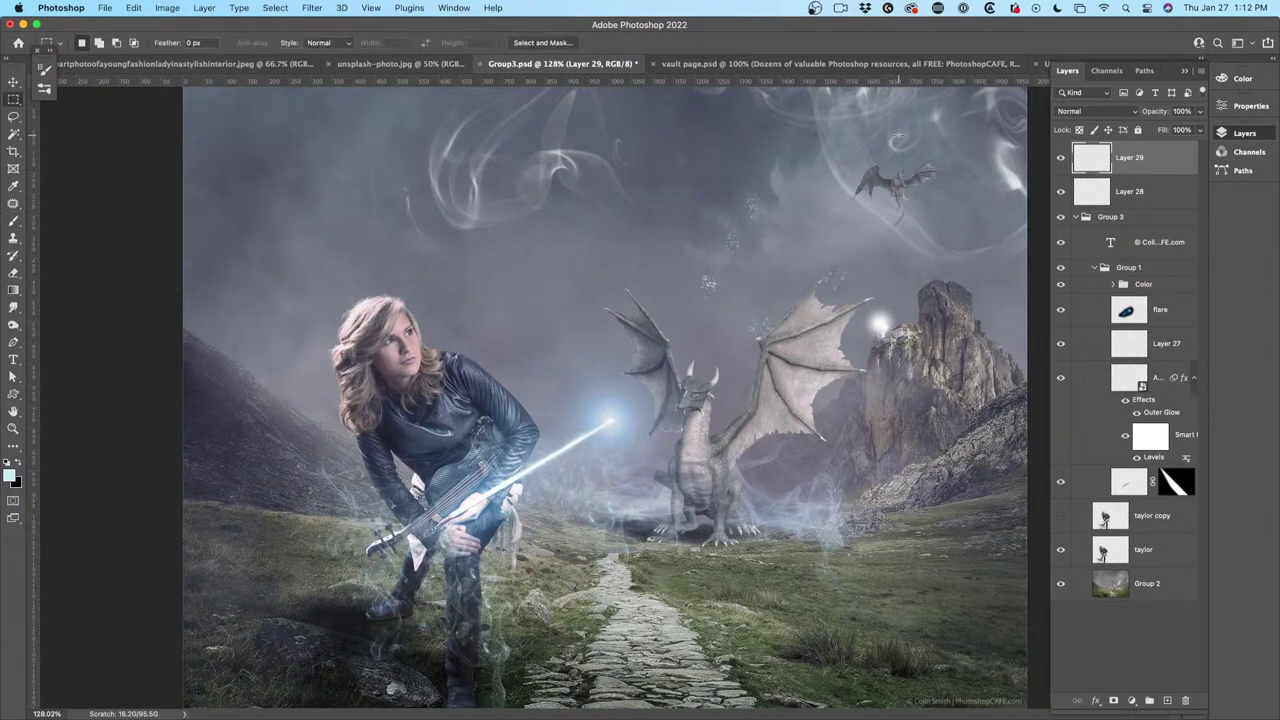
left_click(1061, 267)
left_click_drag(1060, 158, 1063, 190)
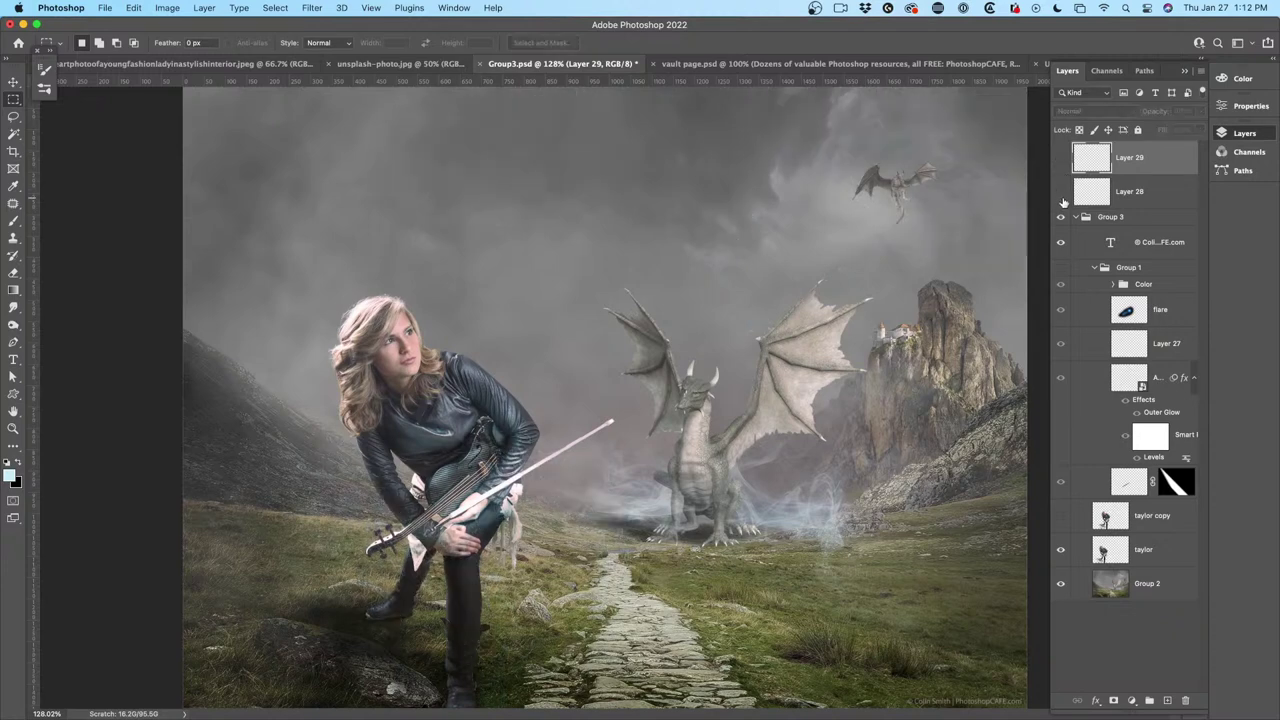
left_click_drag(836, 144, 954, 231)
Define a brush preset from the marqueed dragon on the Group 2 layer, accepting the suggested name.
left_click(1061, 584)
left_click(1061, 584)
left_click(1114, 586)
left_click(104, 7)
mouse_move(133, 7)
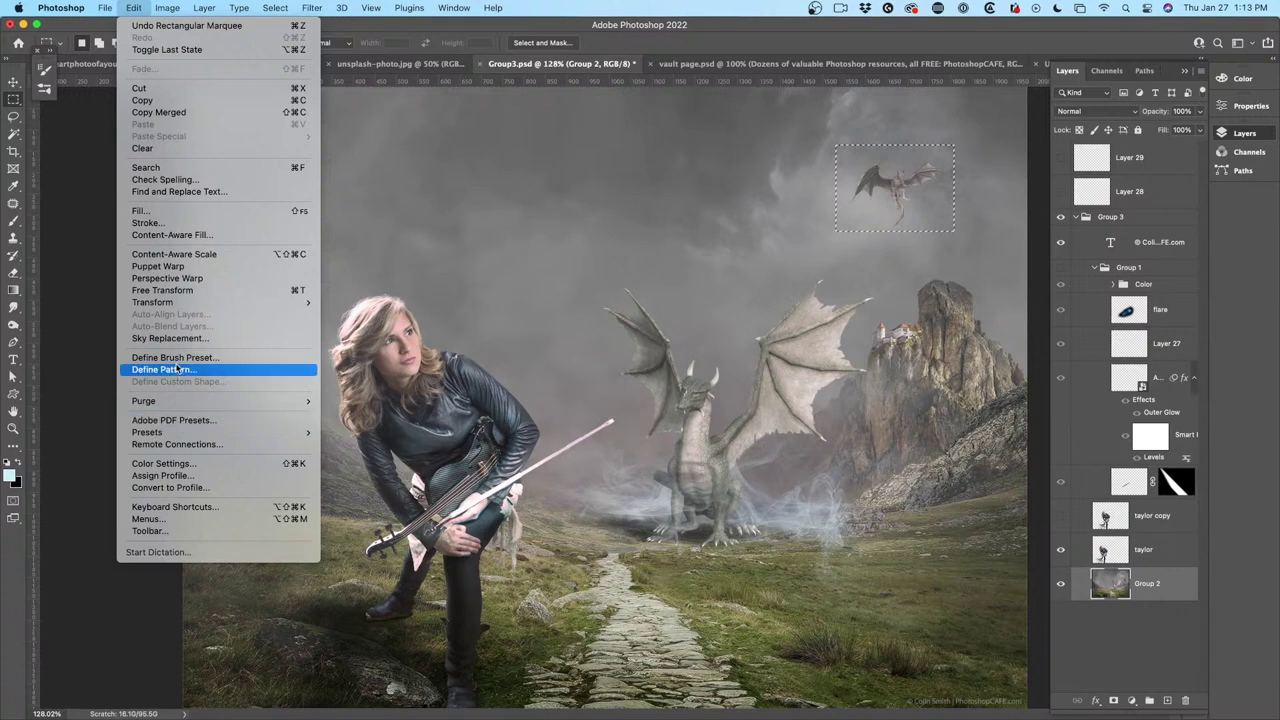
left_click(206, 357)
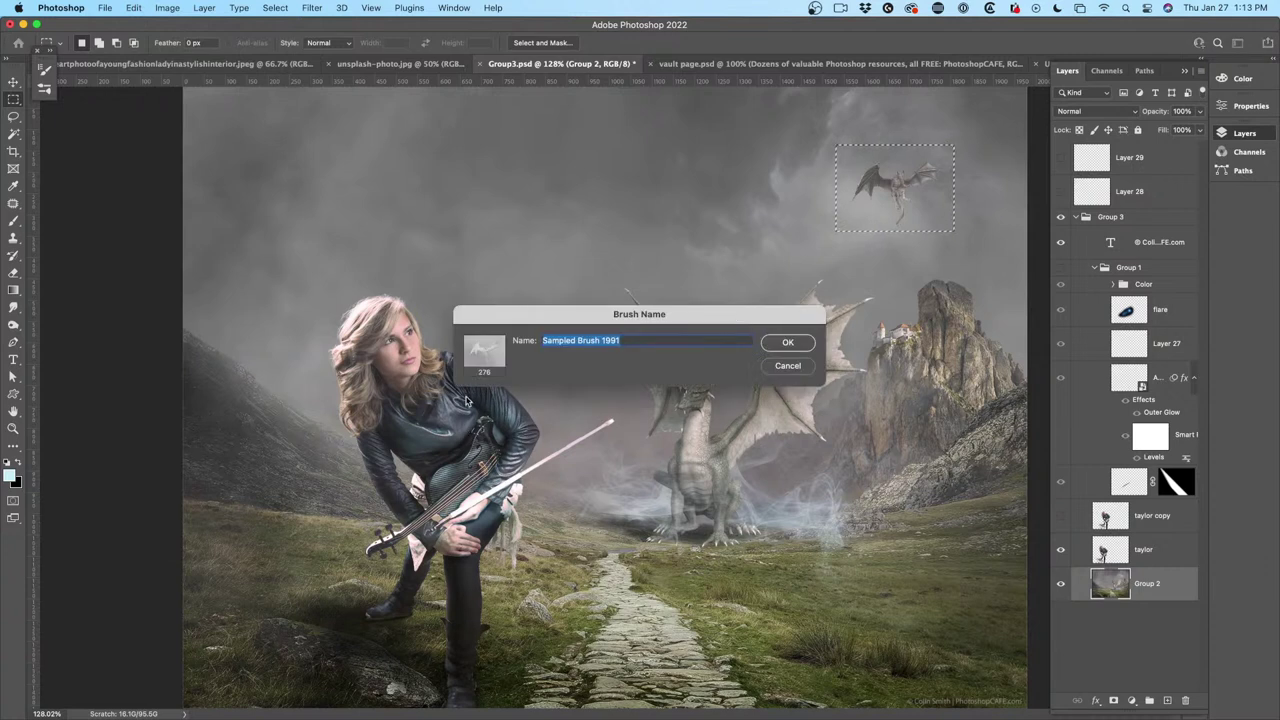
left_click(788, 343)
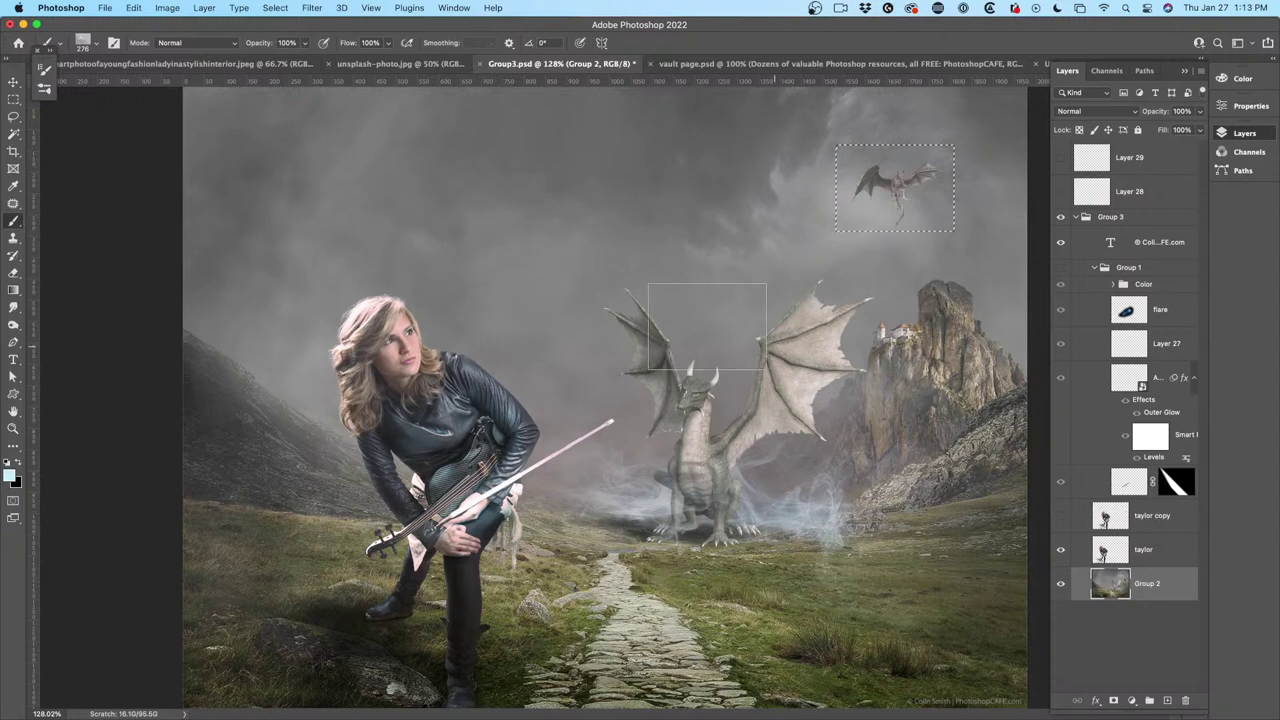
Reset the colors to default black and white, and make Layer 29 active and visible without the selection.
key("d")
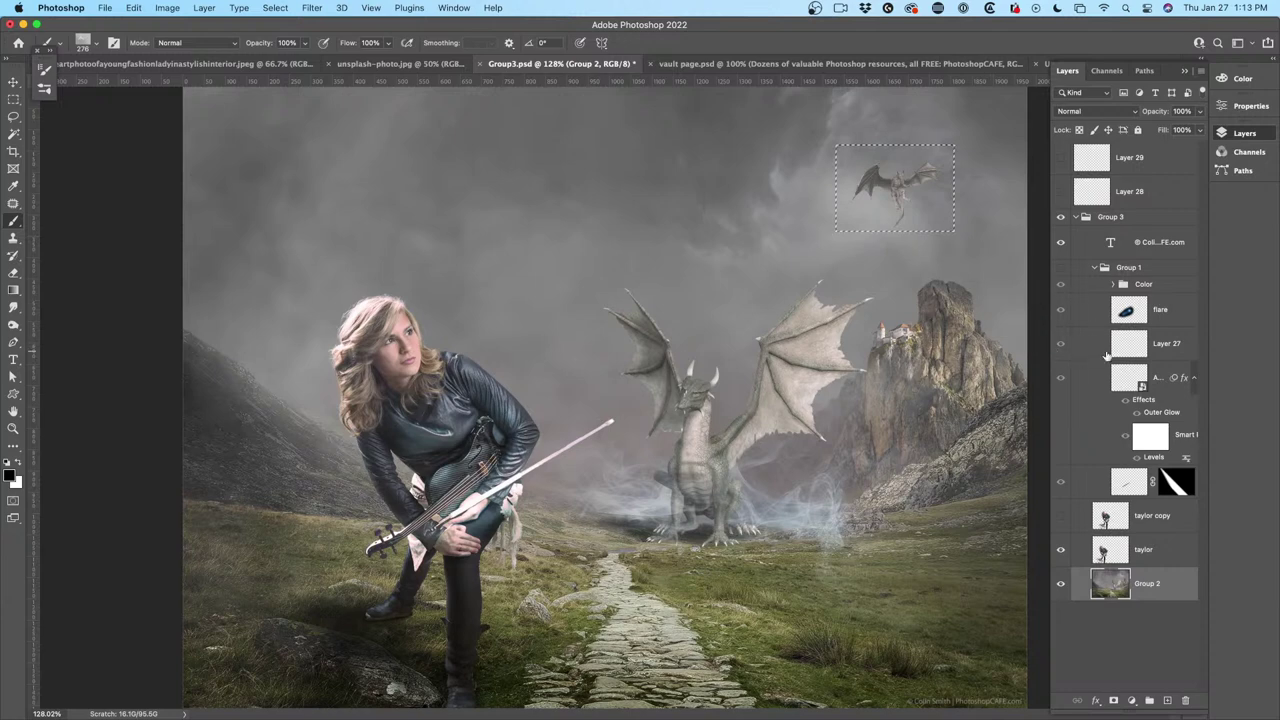
left_click(1160, 160)
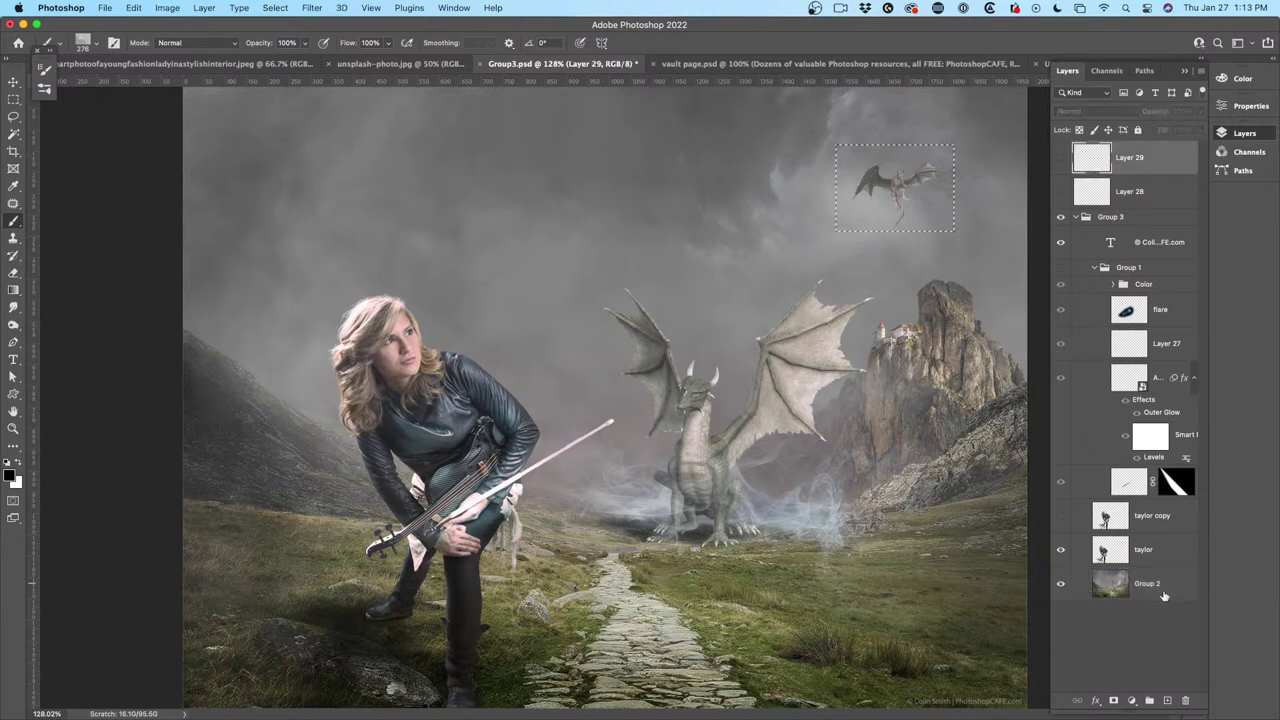
key("super+d")
left_click(1061, 158)
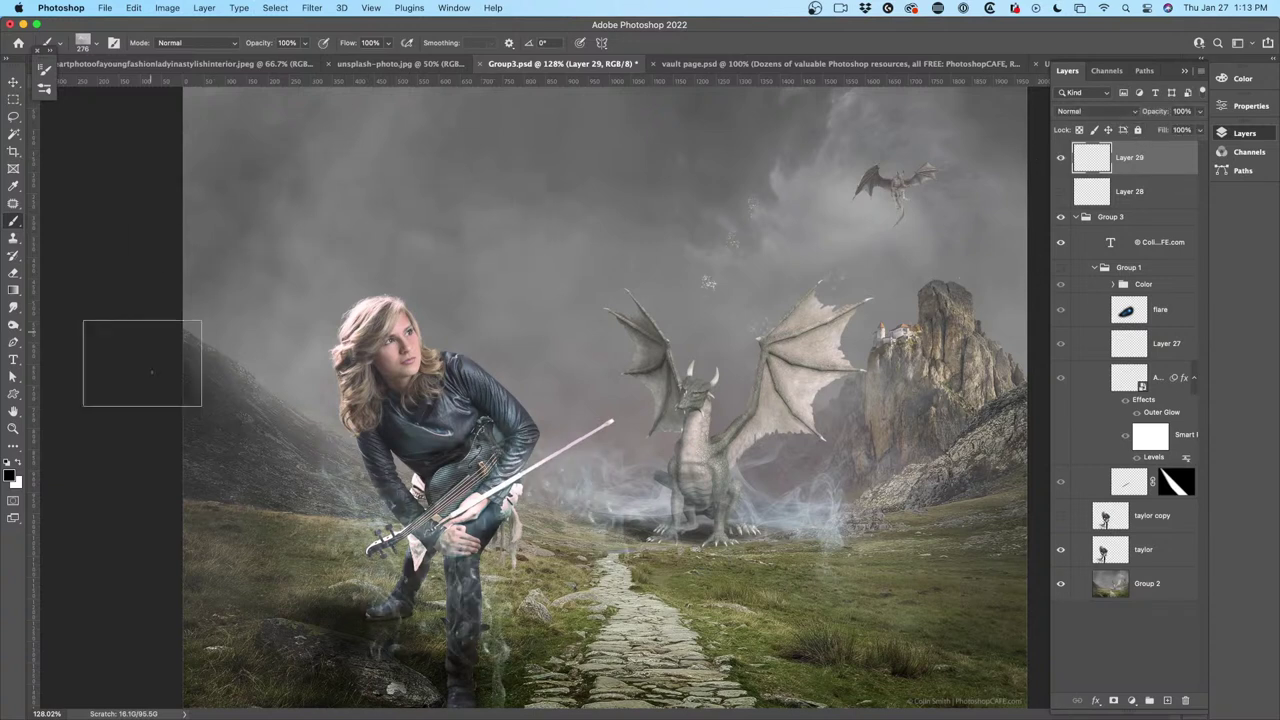
Stamp the 276 px dragon brush in black at four places in the sky on Layer 29, and undo the last stamp.
left_click(320, 205)
left_click(560, 167)
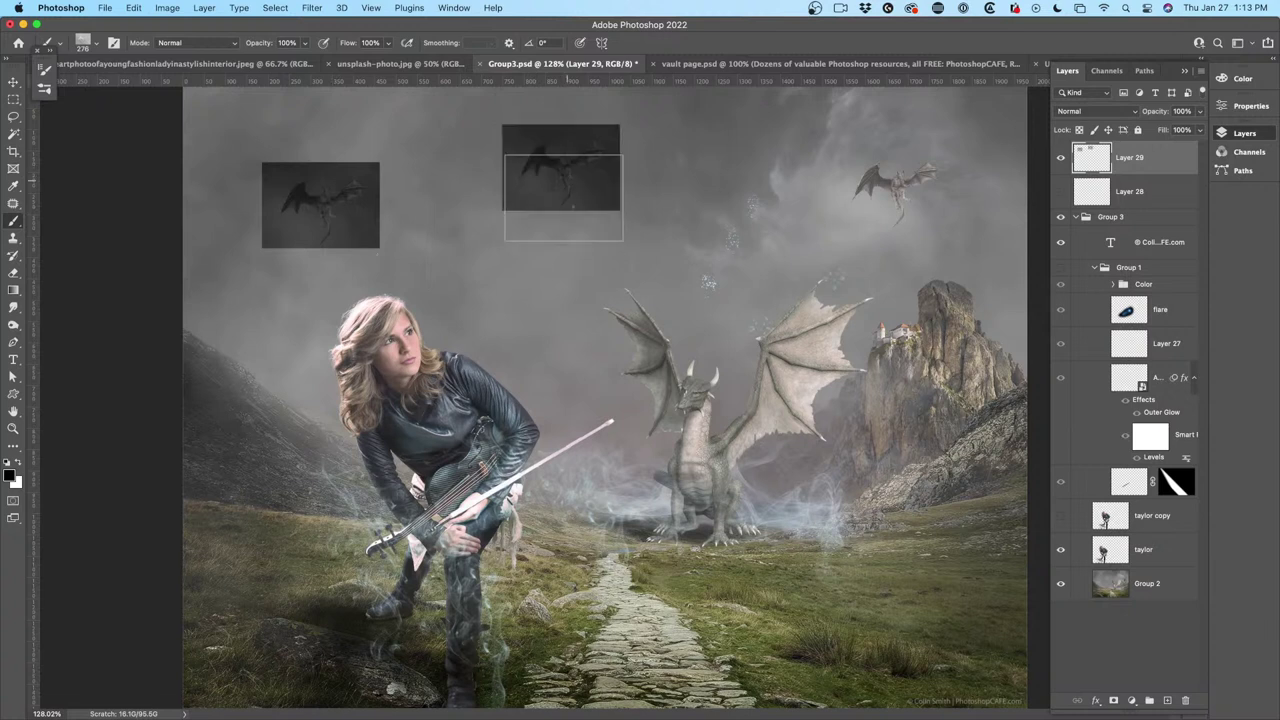
left_click(525, 316)
left_click(736, 209)
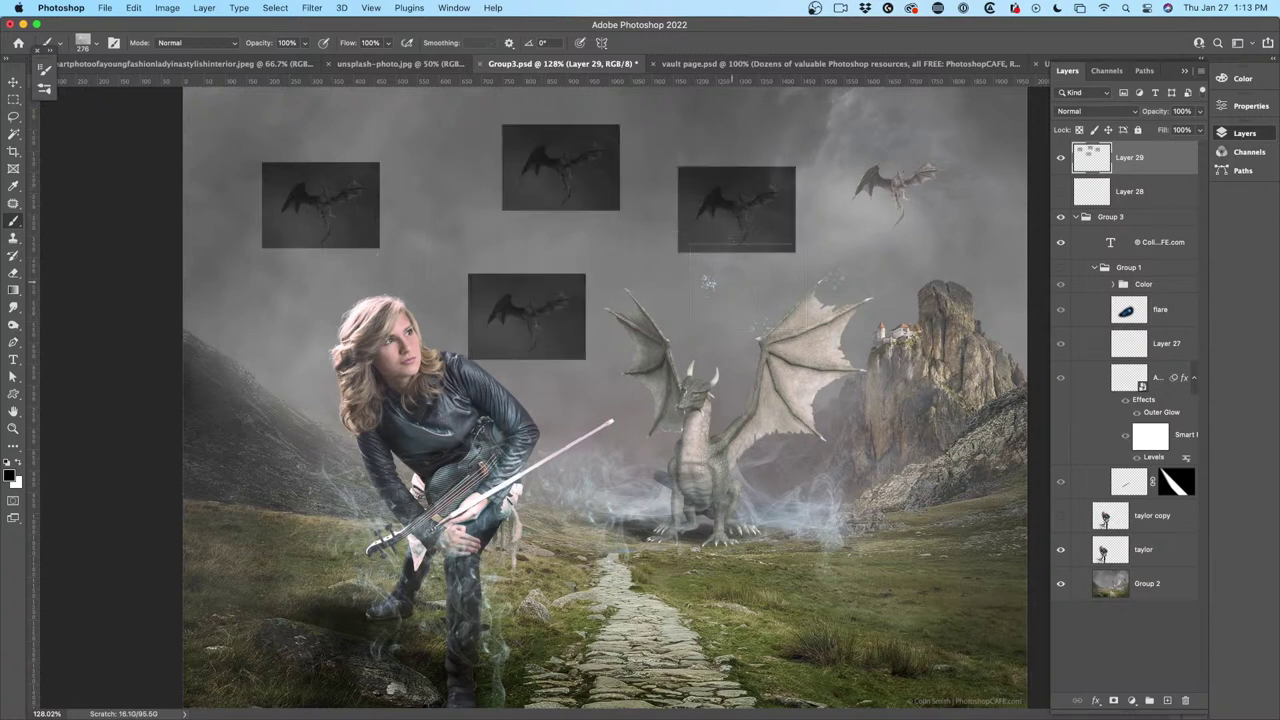
key("super+z")
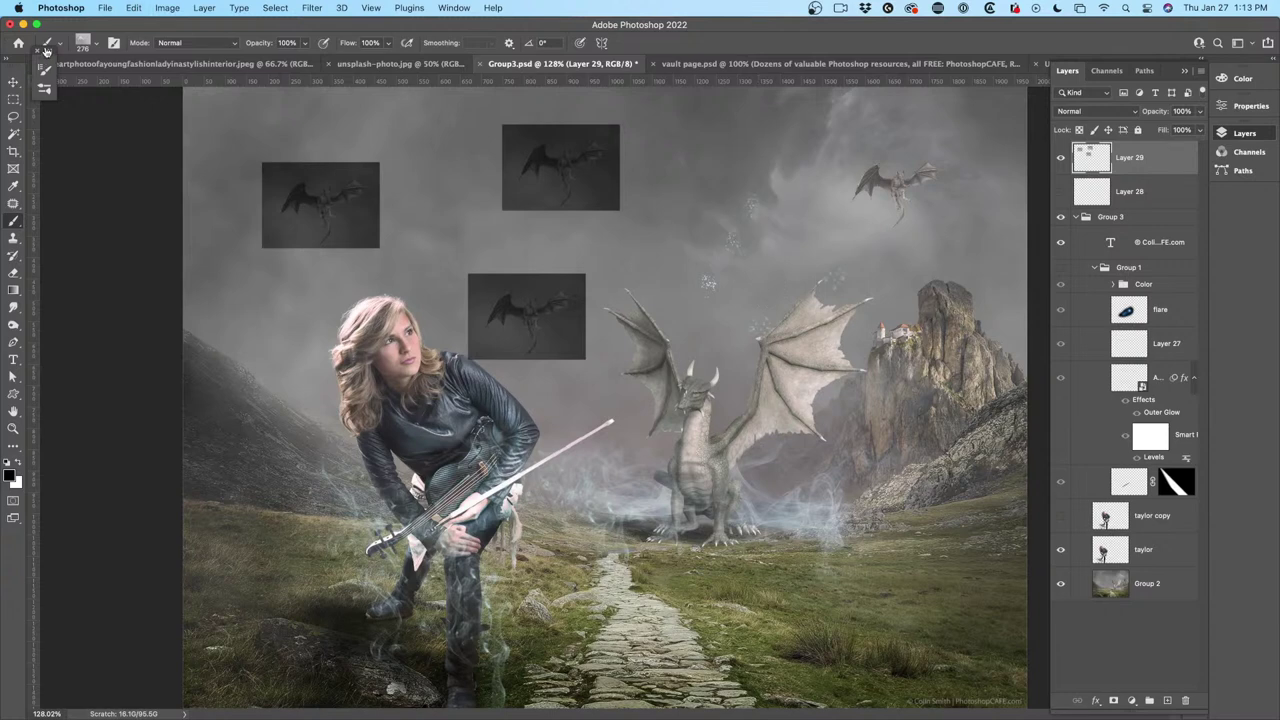
Look through the brush presets in the picker, from the newest dragon brush back to the General Brushes group, and dismiss it.
left_click(60, 44)
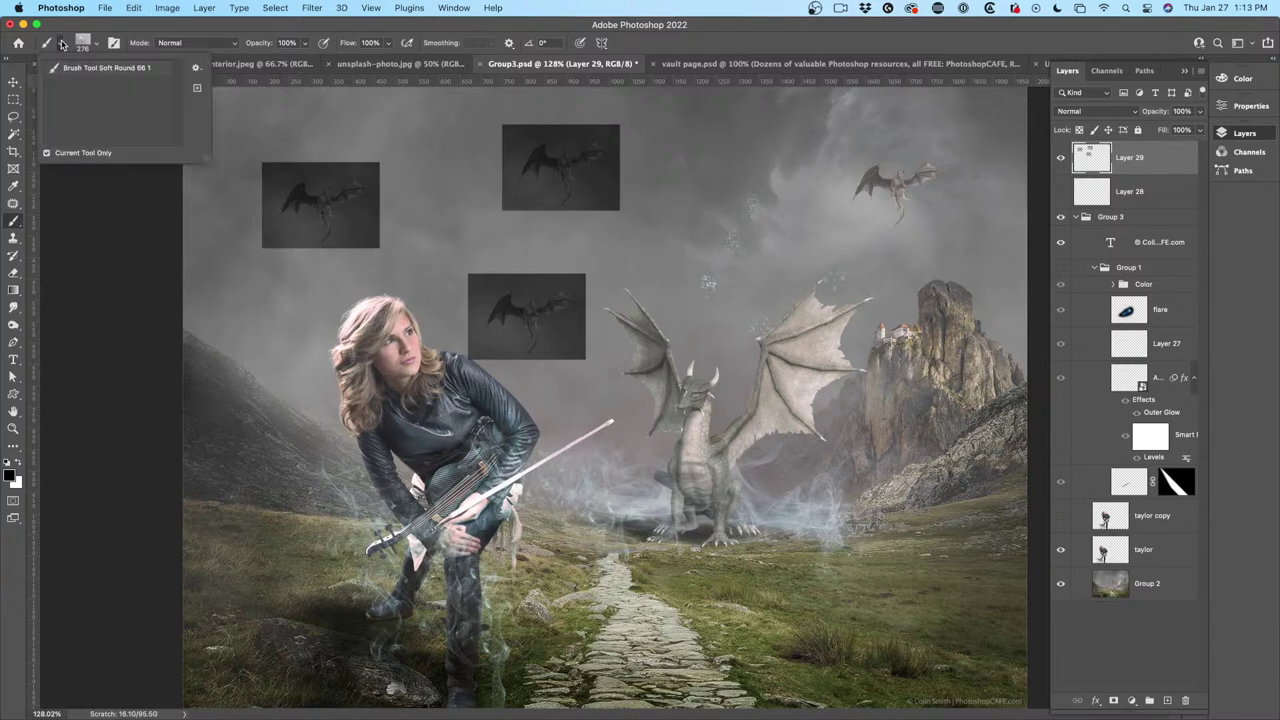
left_click(84, 42)
left_click(84, 42)
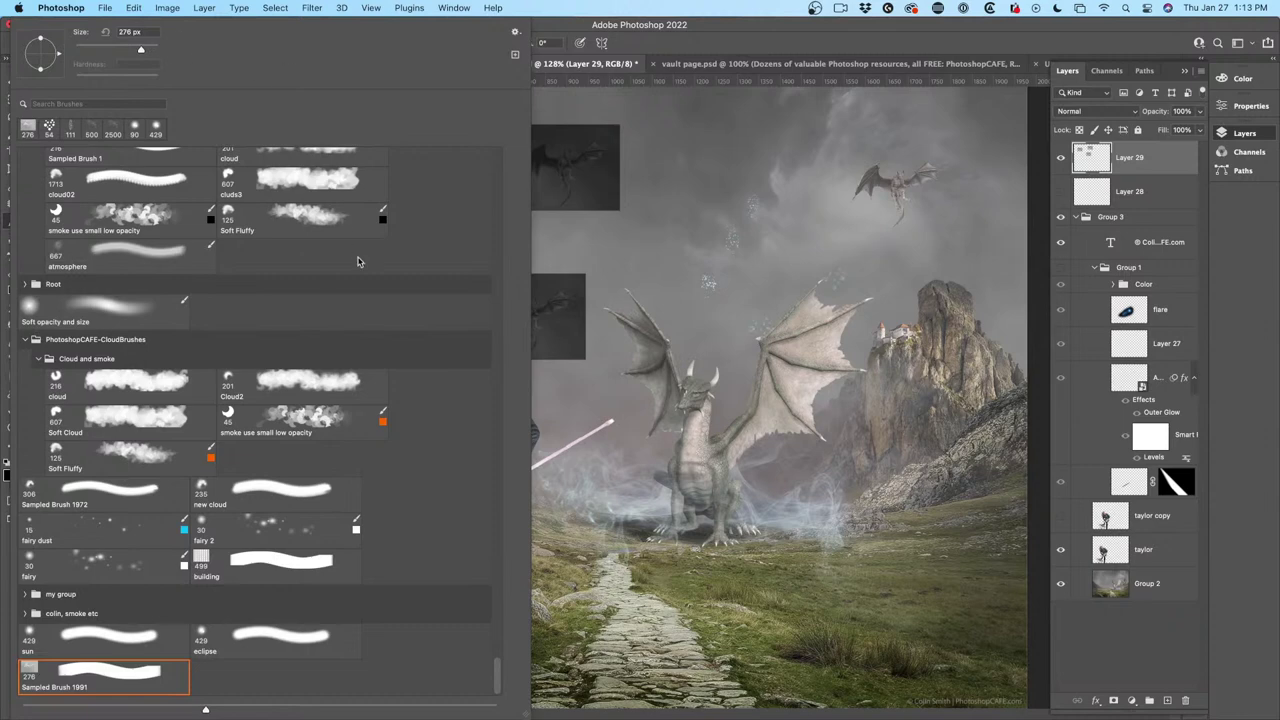
left_click_drag(499, 675, 513, 87)
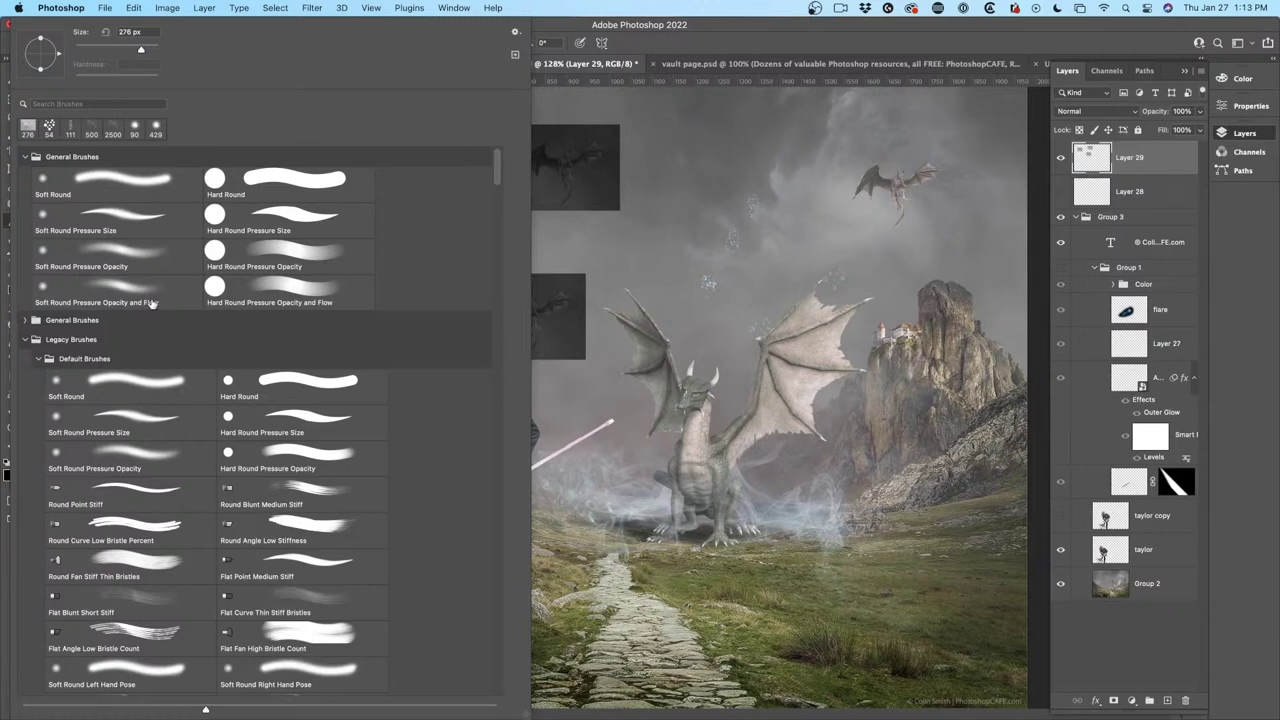
left_click(555, 24)
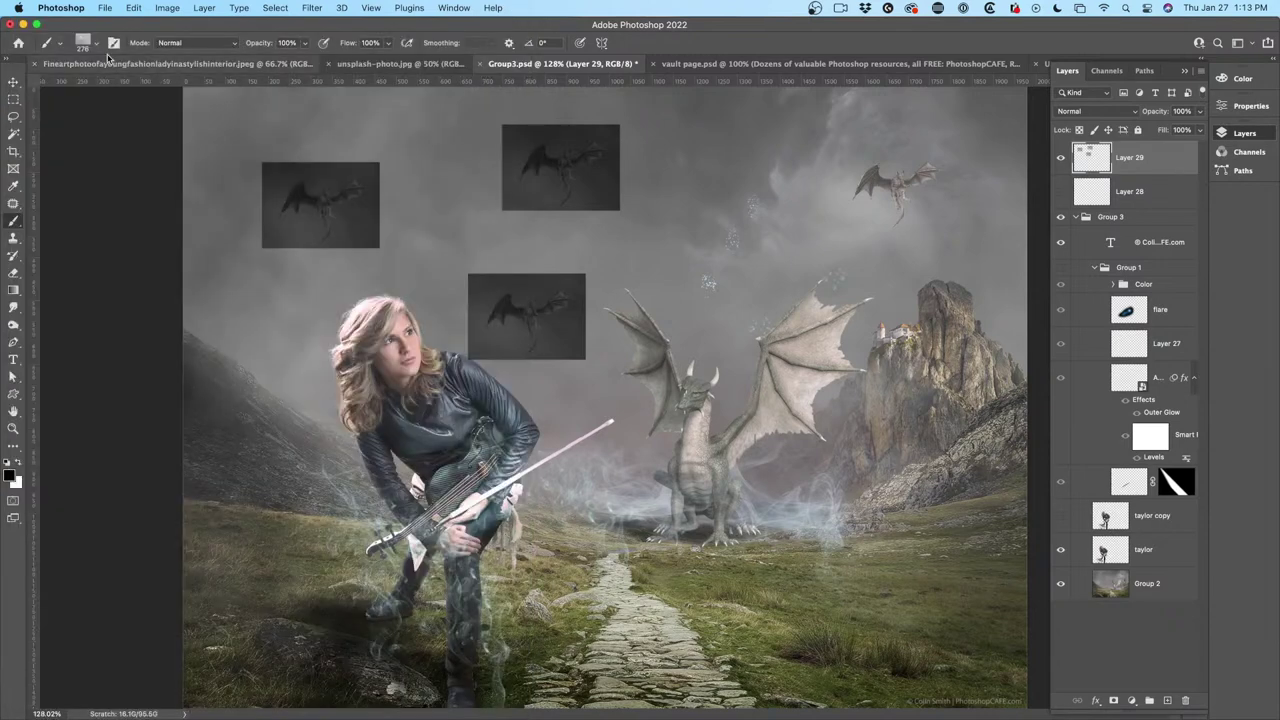
Bring up the full Brushes panel and expand both General Brushes groups.
left_click(114, 43)
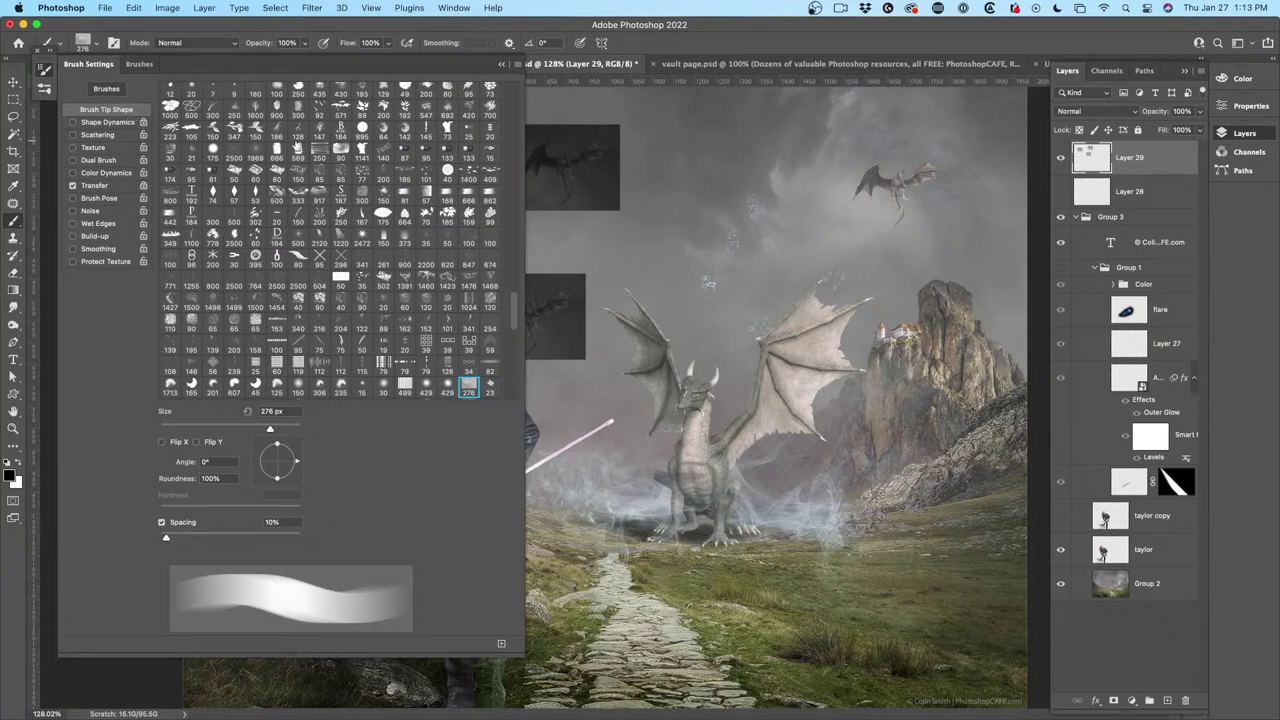
left_click(139, 64)
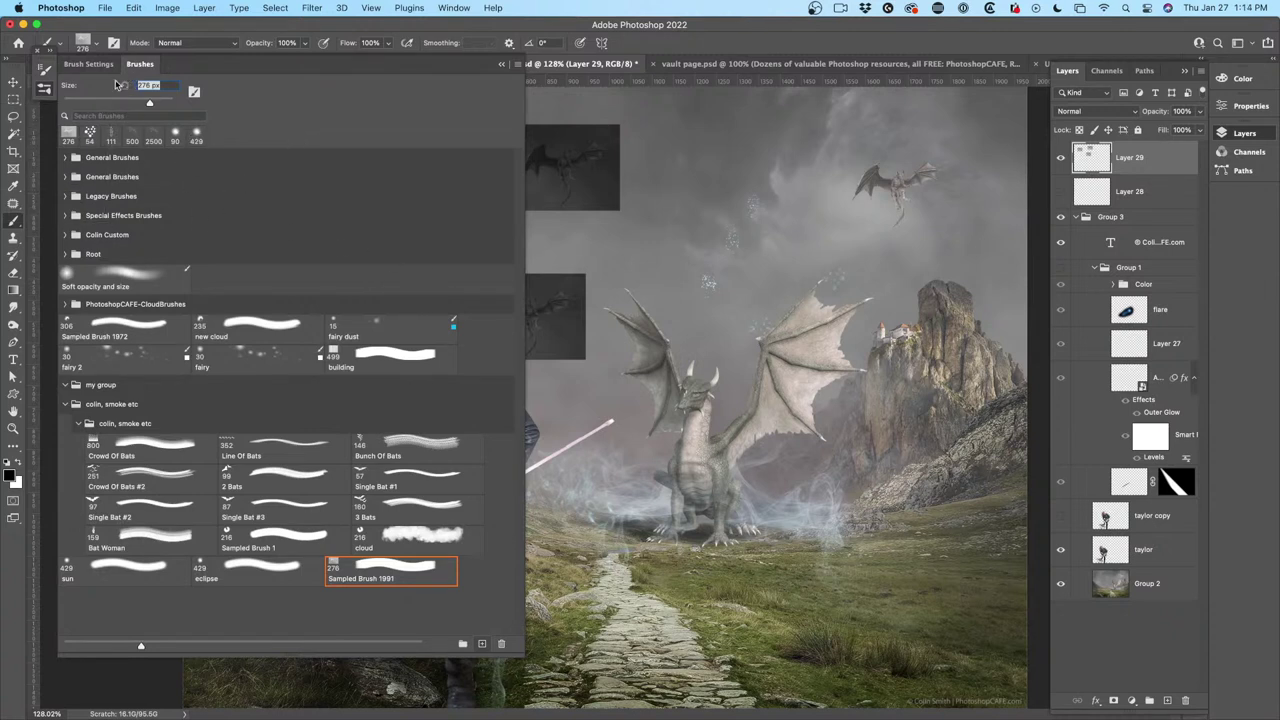
left_click(65, 158)
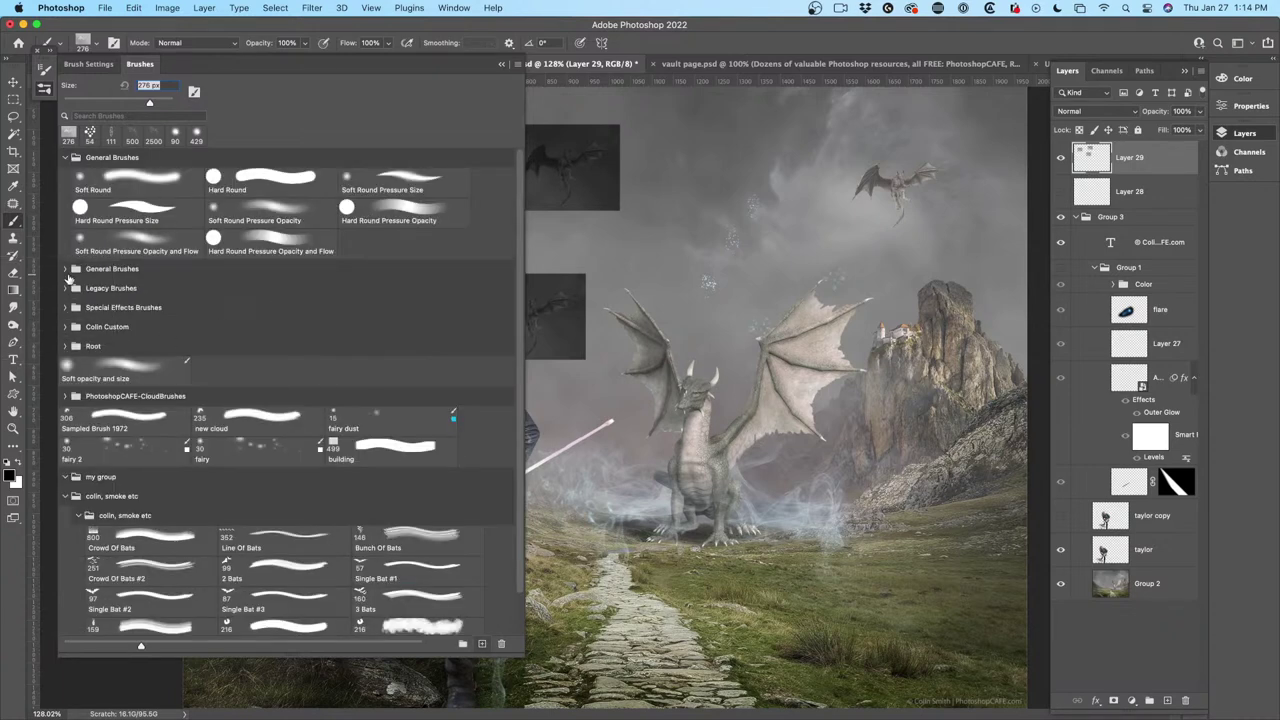
left_click(64, 268)
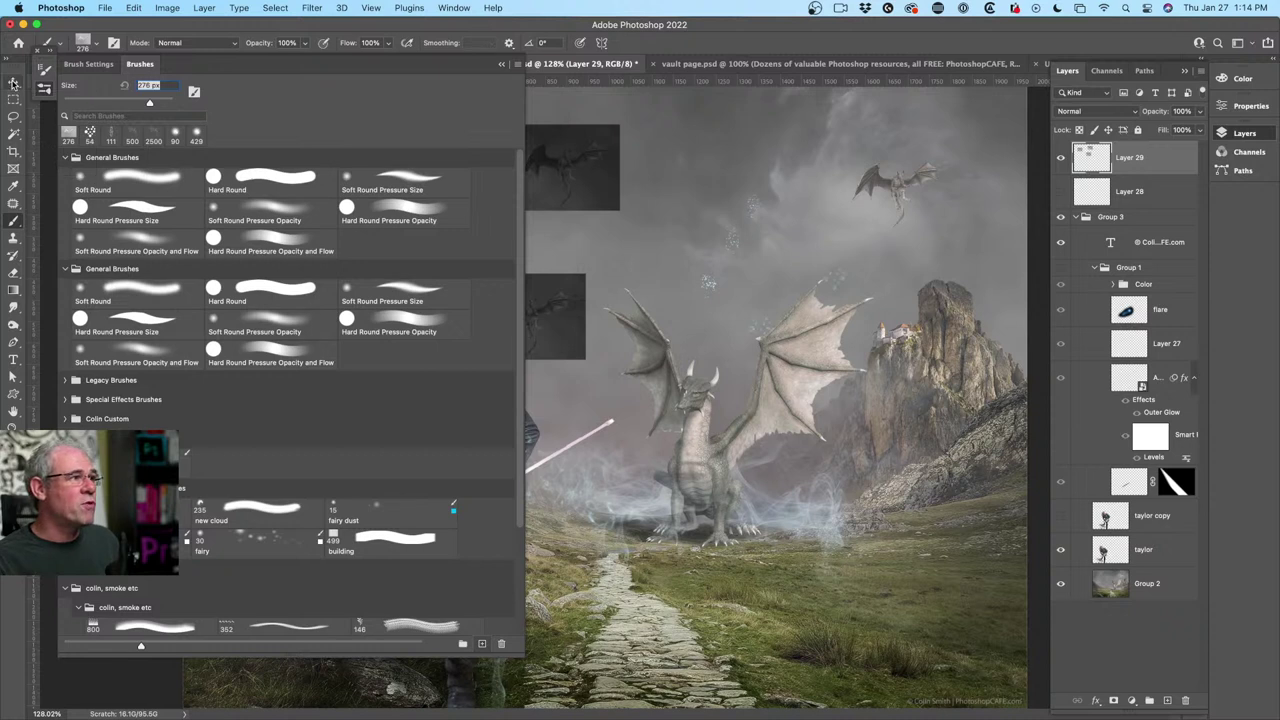
Choose the Hard Round preset from the first General Brushes group and stamp a 276 px black dot in the sky on Layer 29.
left_click(13, 82)
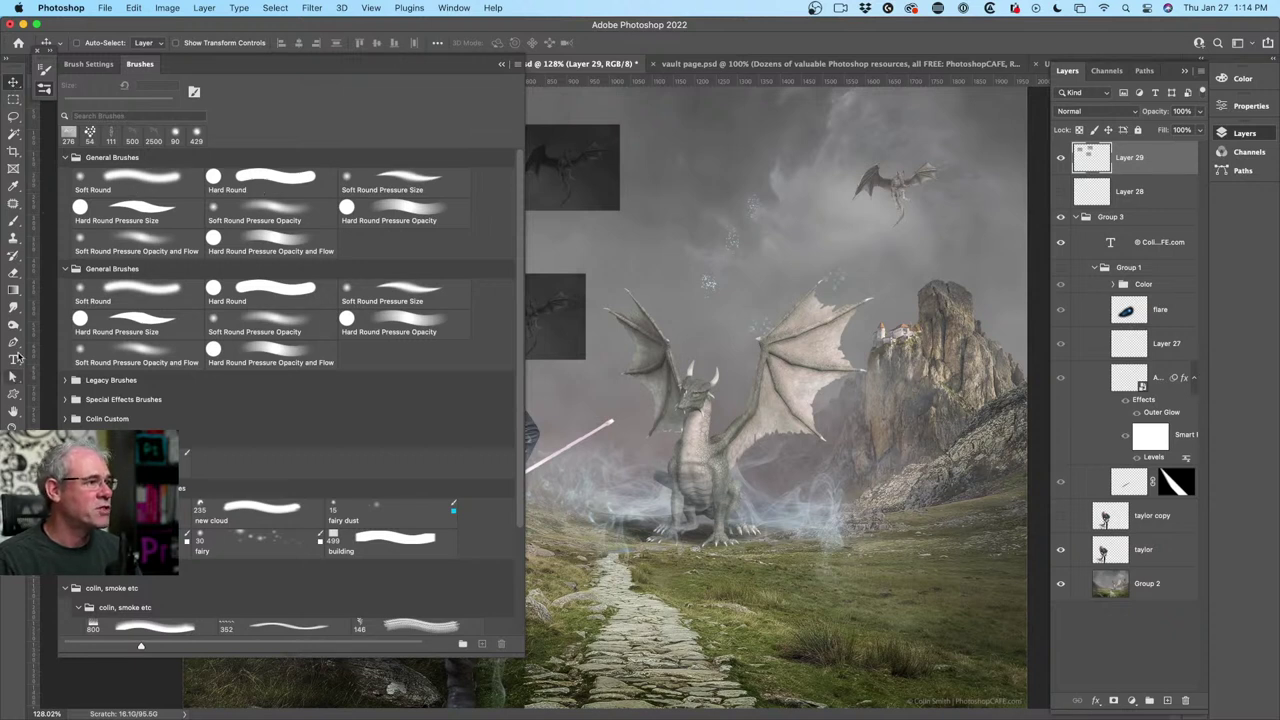
left_click(254, 184)
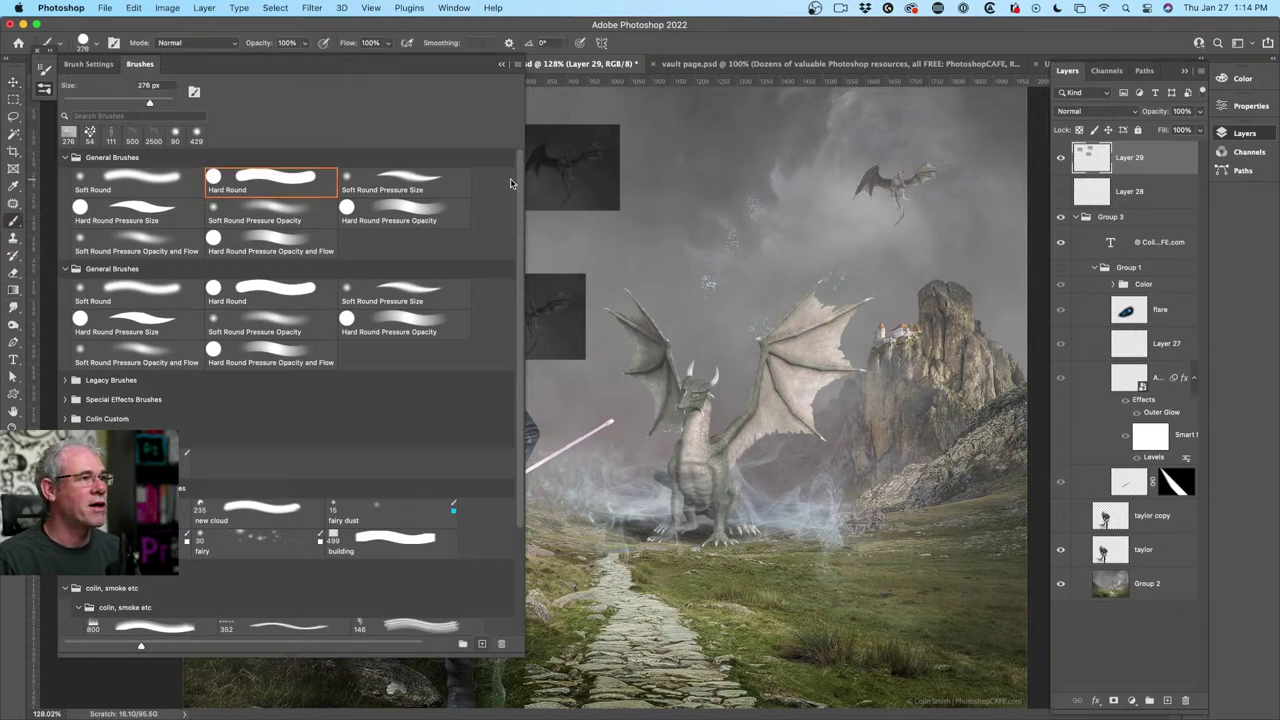
left_click(712, 183)
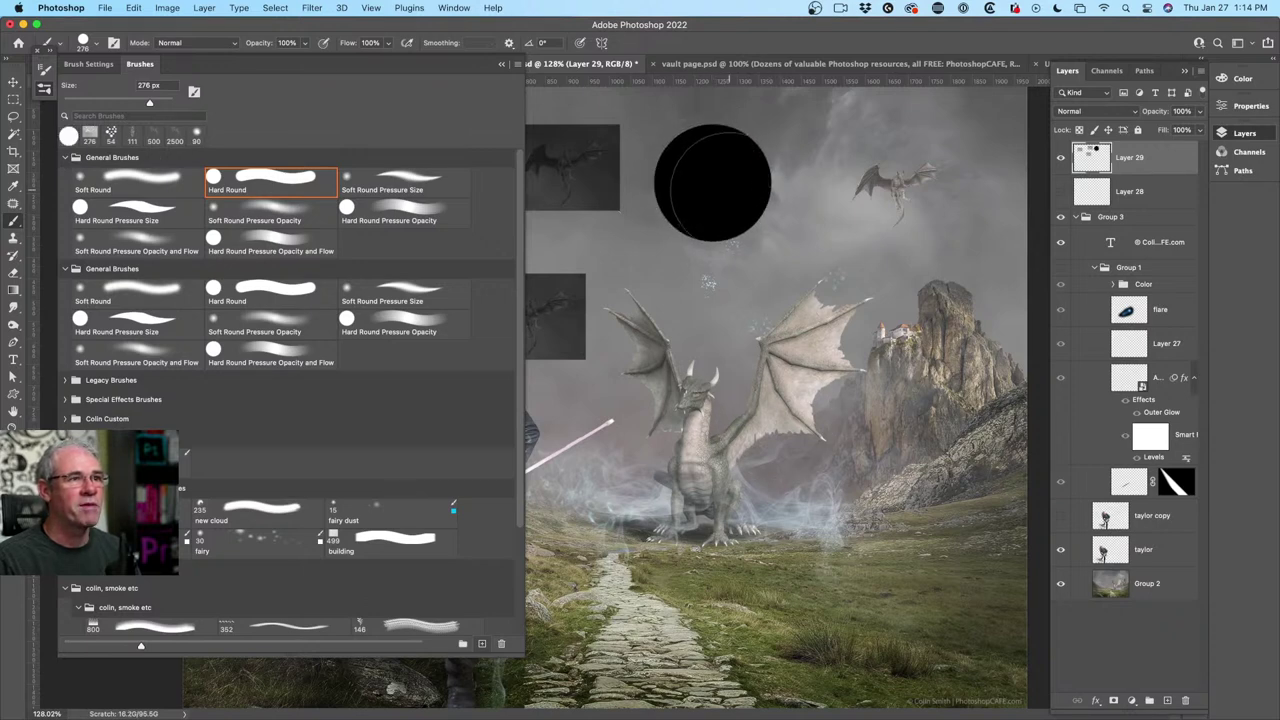
Reduce the Hard Round brush to 70 px and paint a winding black stroke from the dot down to the grass.
key("bracketleft")
key("bracketleft")
key("bracketleft")
key("bracketleft")
key("bracketleft")
key("bracketleft")
key("bracketleft")
mouse_move(773, 154)
left_mouse_down()
mouse_move(917, 178)
mouse_move(747, 350)
mouse_move(715, 418)
mouse_move(936, 576)
left_mouse_up()
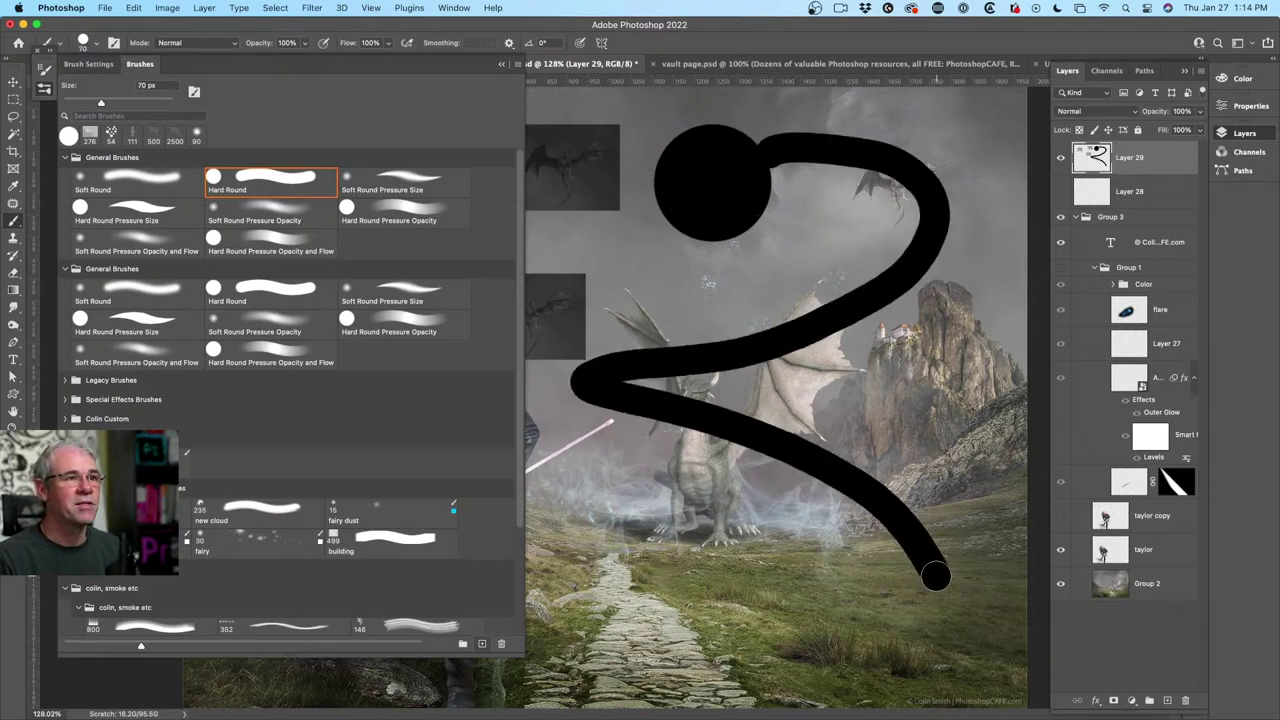
With the 70 px Soft Round brush, paint a small black dot and a curved stroke up to the flying dragon.
left_click(128, 180)
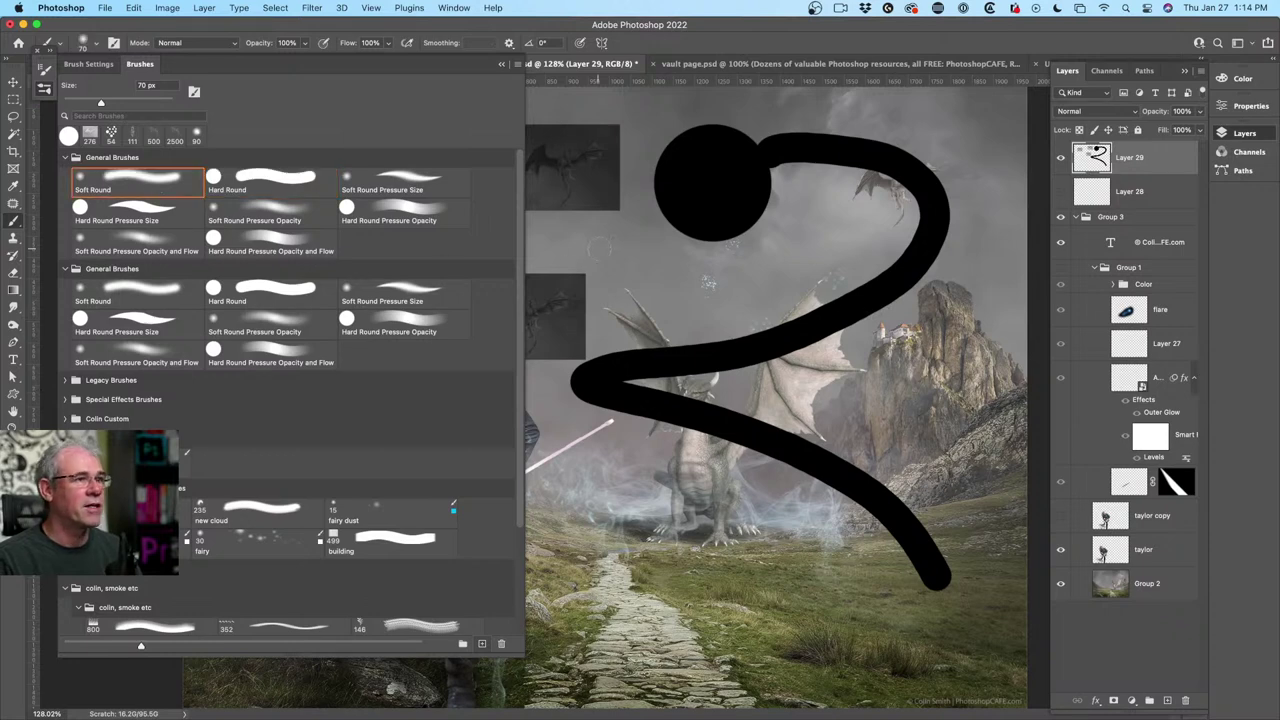
left_click(650, 264)
mouse_move(640, 316)
left_mouse_down()
mouse_move(826, 293)
mouse_move(895, 178)
left_mouse_up()
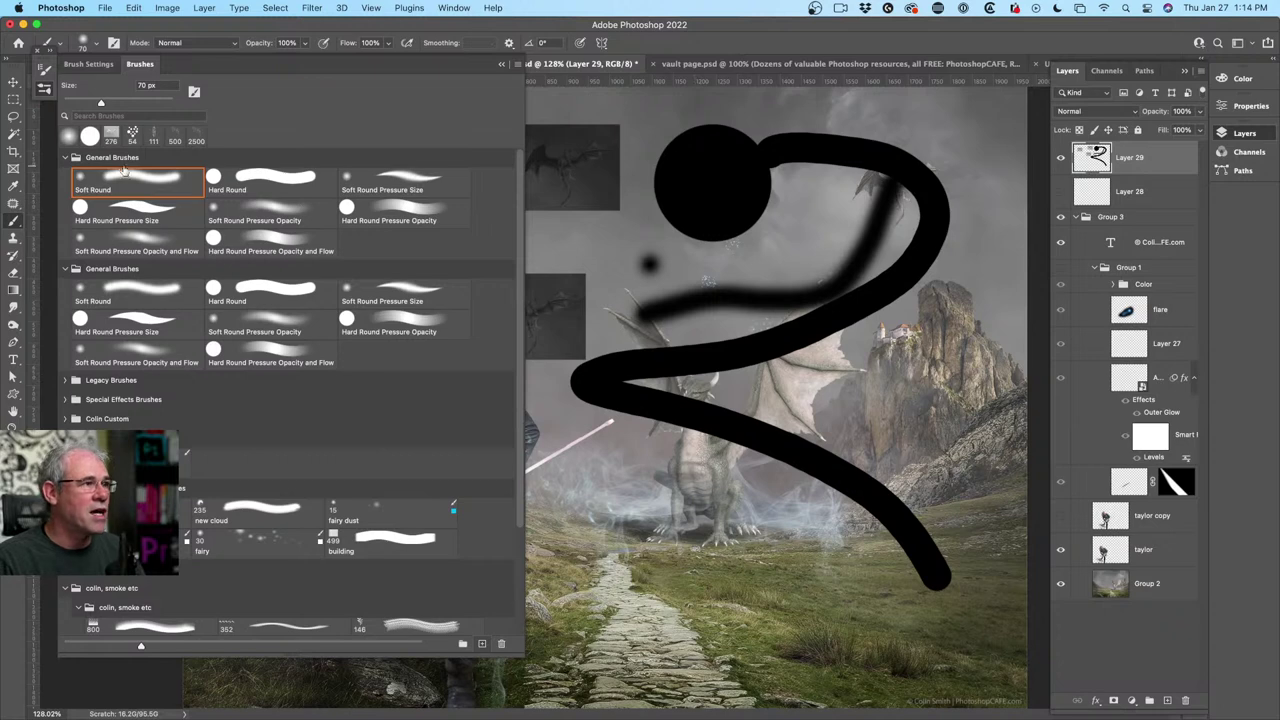
Compare the detailed brush tip settings with the brush preset list.
left_click(88, 64)
left_click(140, 64)
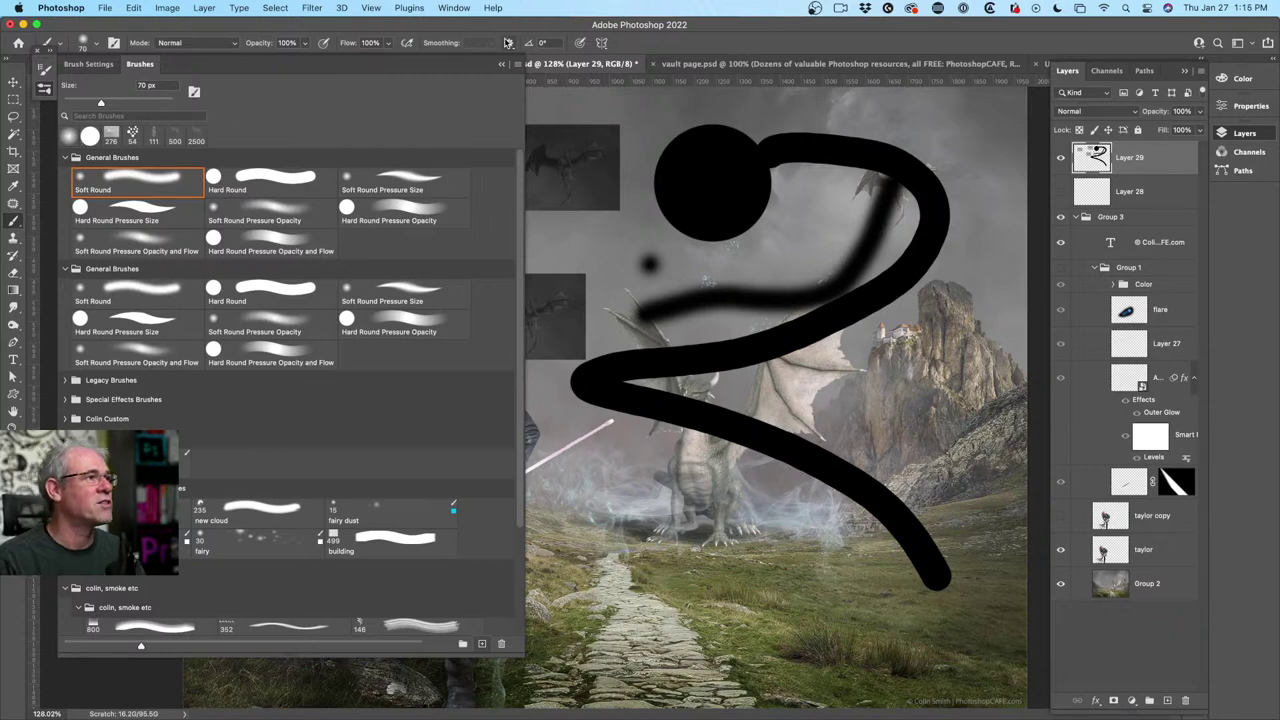
left_click(115, 43)
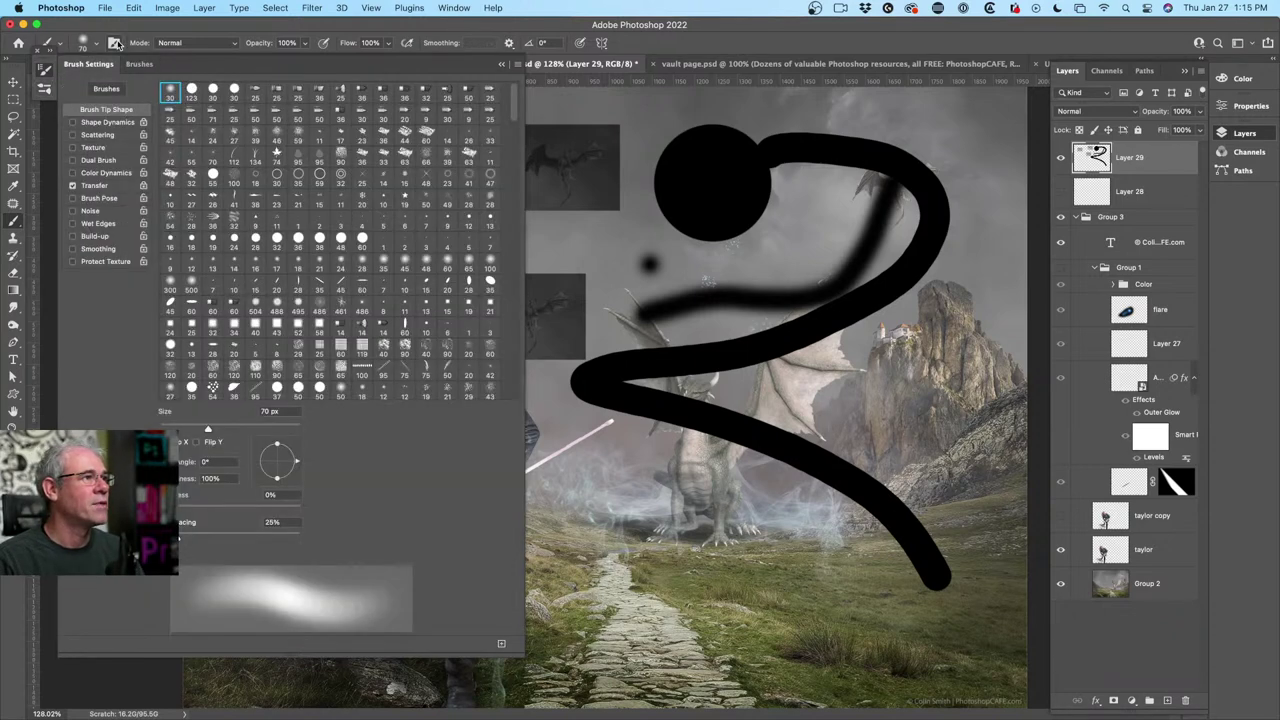
left_click(115, 43)
left_click(115, 43)
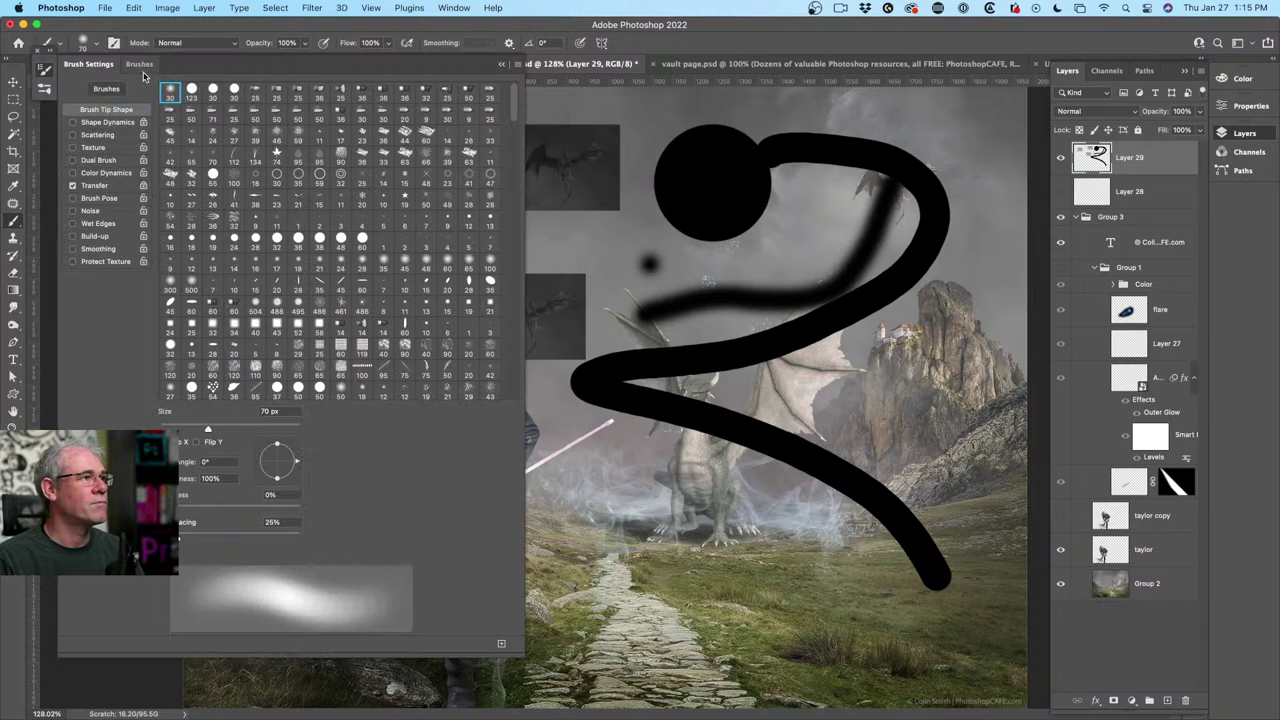
left_click(140, 64)
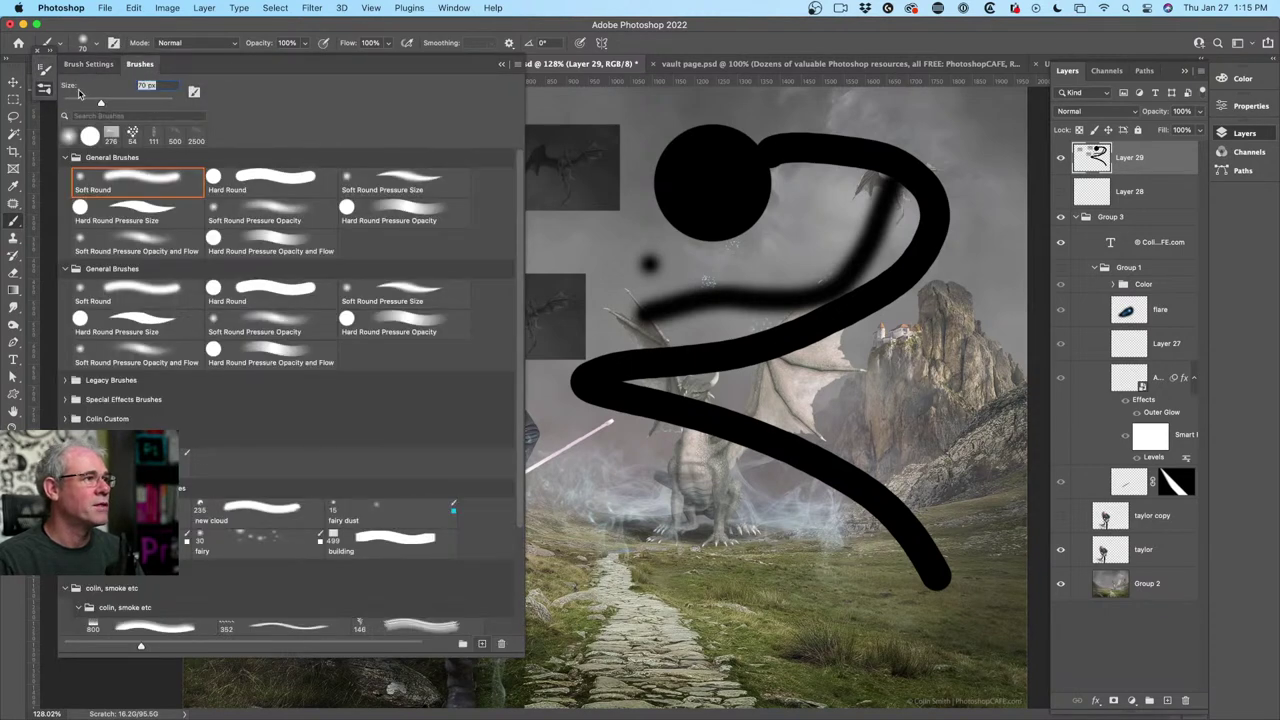
Set the Soft Round brush size to 51 px and enable Shape Dynamics, returning to the preset list.
left_click_drag(98, 101, 90, 103)
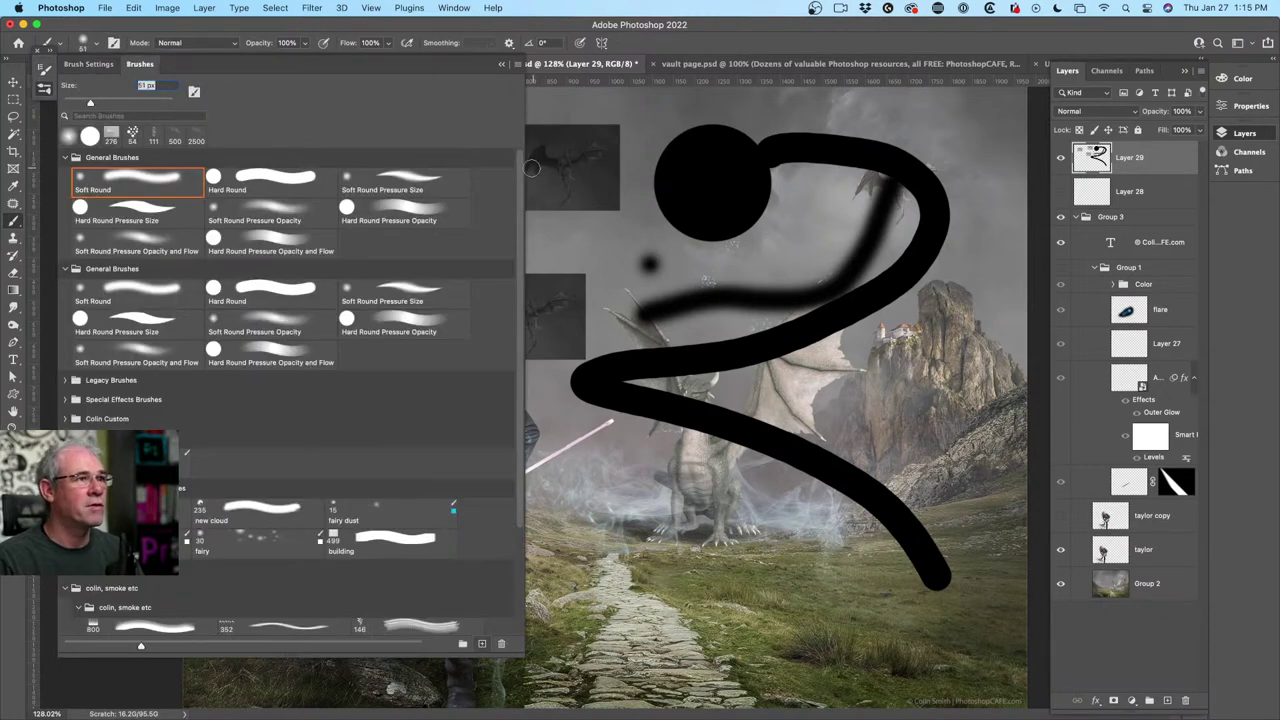
scroll(516, 172, "down", 3)
scroll(516, 172, "up", 3)
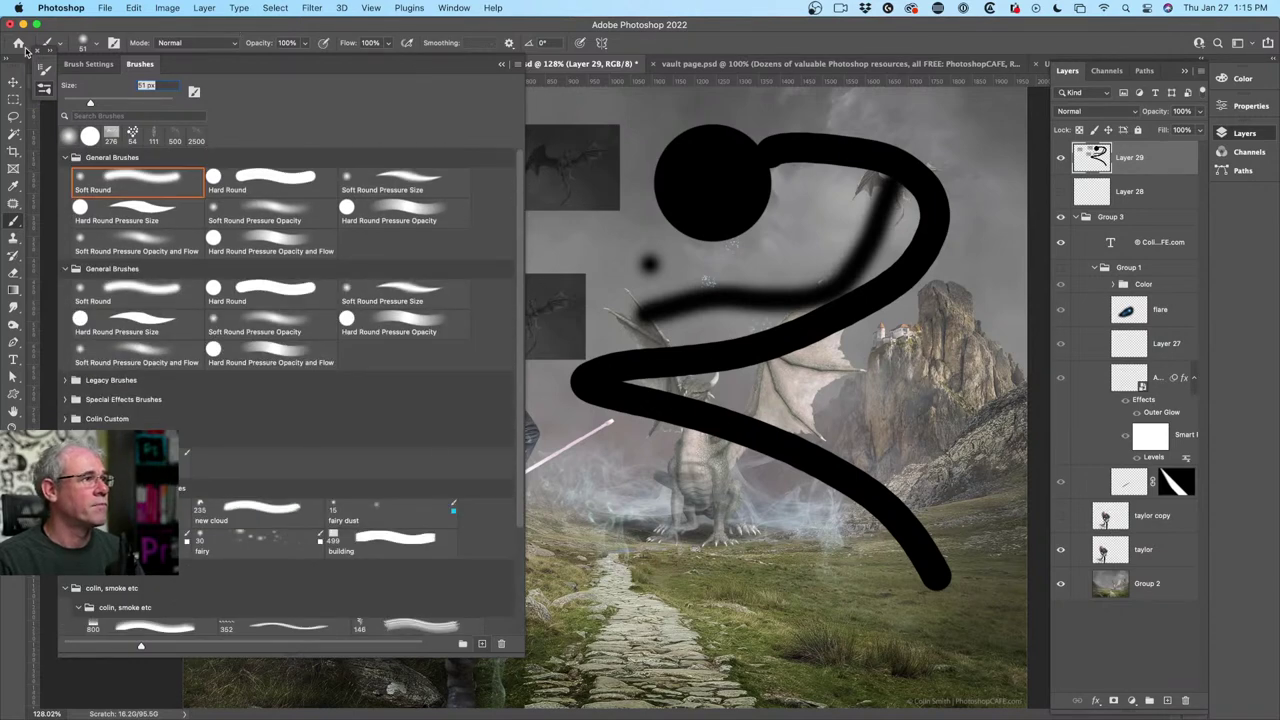
left_click(90, 65)
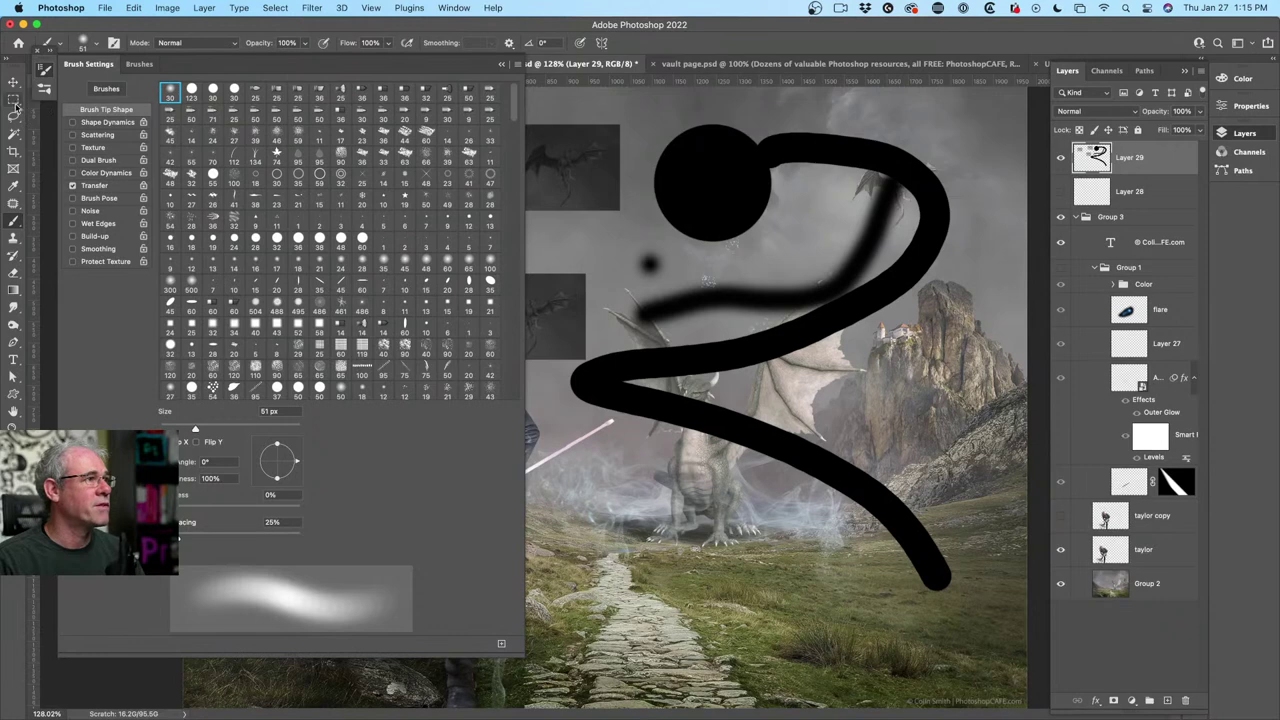
left_click(110, 122)
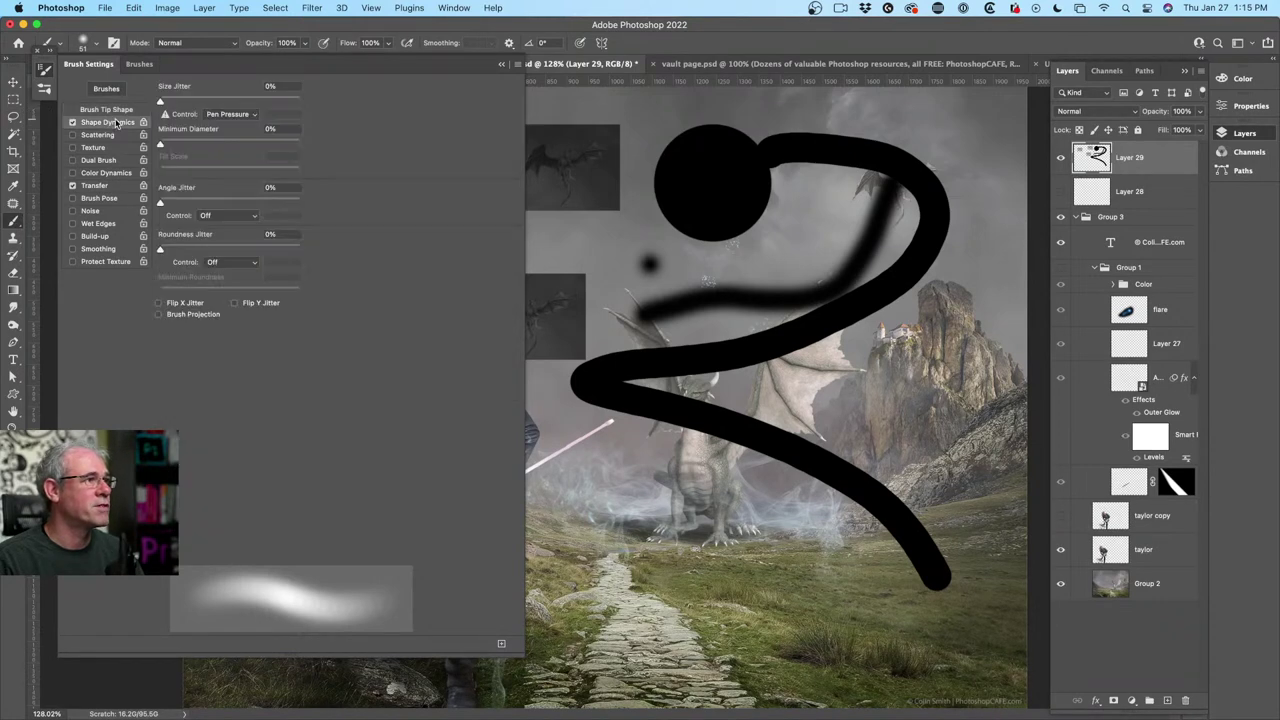
left_click(139, 64)
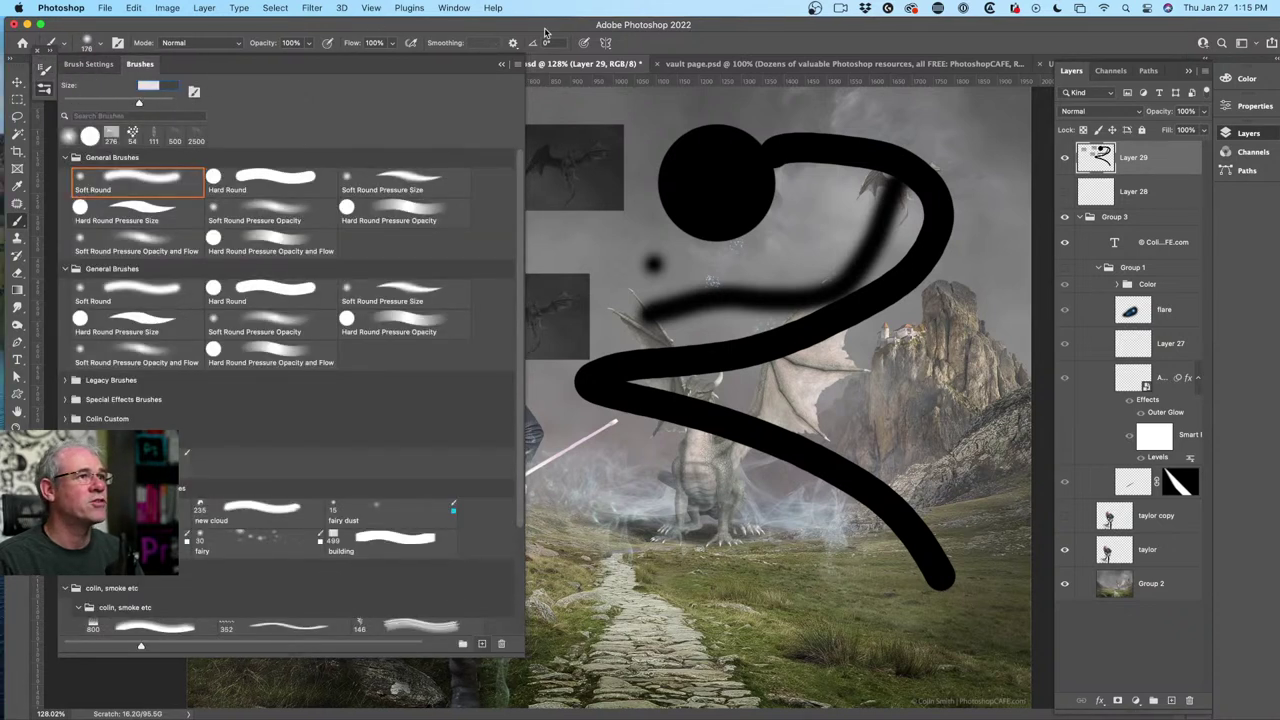
Try several round presets and settle on Soft Round Pressure Size in the second General Brushes group.
left_click(258, 183)
left_click(268, 210)
left_click(132, 214)
left_click(141, 238)
left_click(144, 290)
left_click(263, 292)
left_click(451, 290)
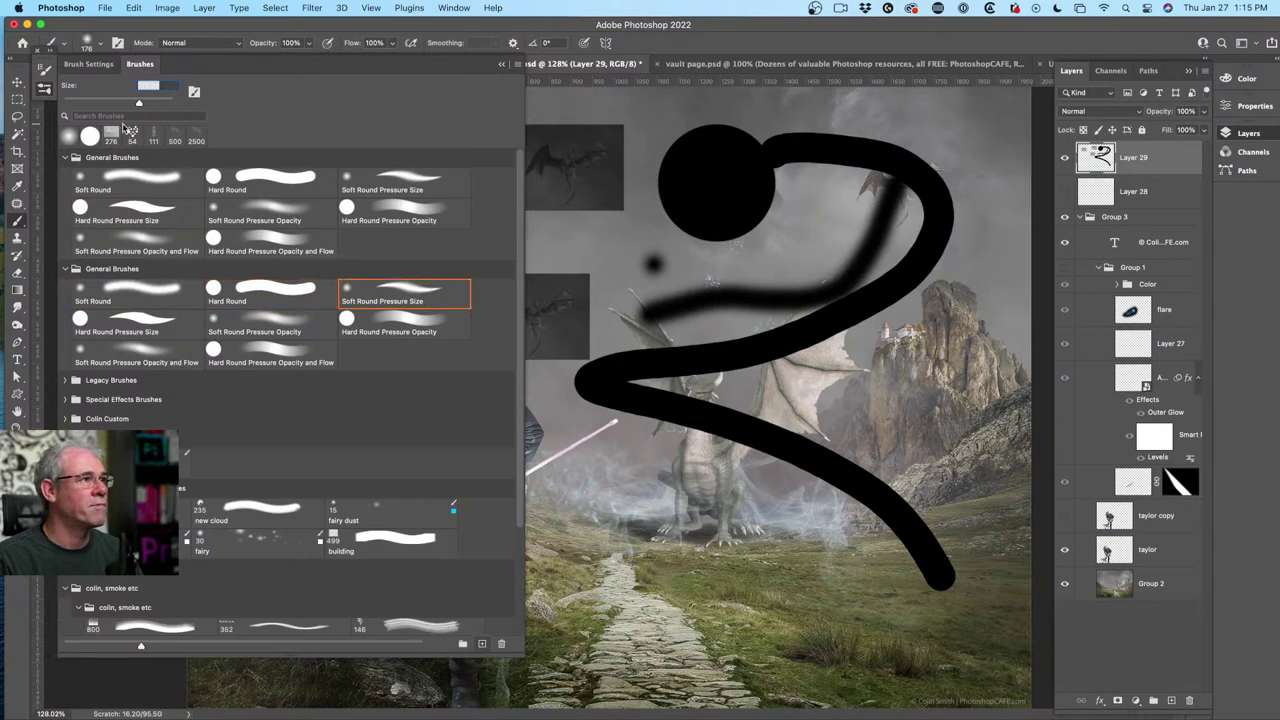
Check the selected preset's Shape Dynamics settings, return to the preset list, and detach the brush panels into a floating group.
left_click(89, 64)
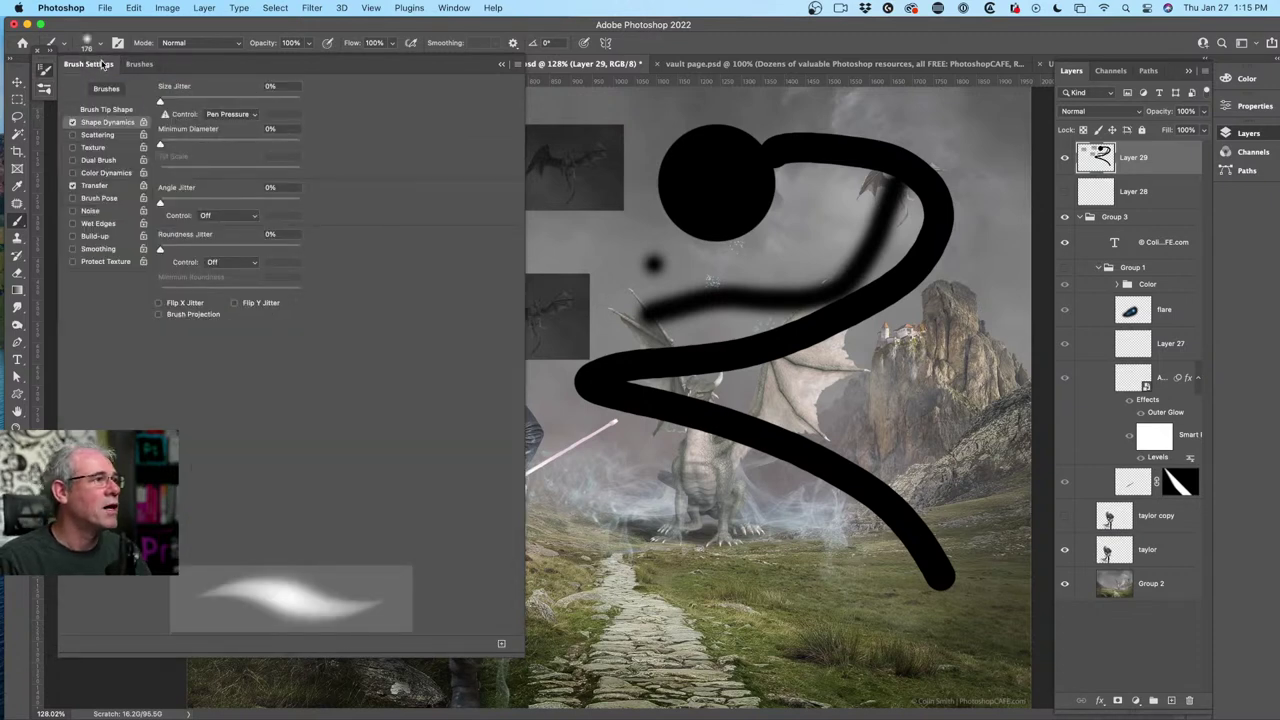
left_click(139, 64)
left_click_drag(250, 74, 275, 76)
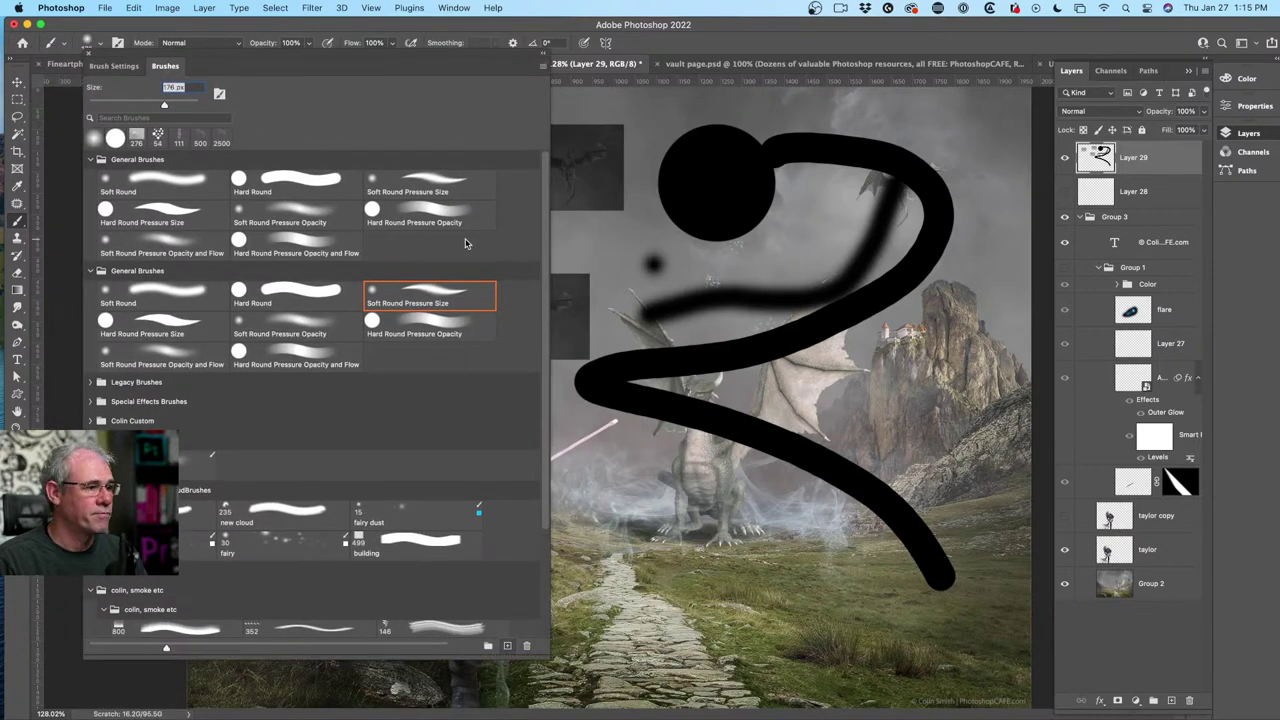
Set the Soft Round Pressure Size brush to 89 px with 0% hardness.
left_click_drag(164, 104, 128, 108)
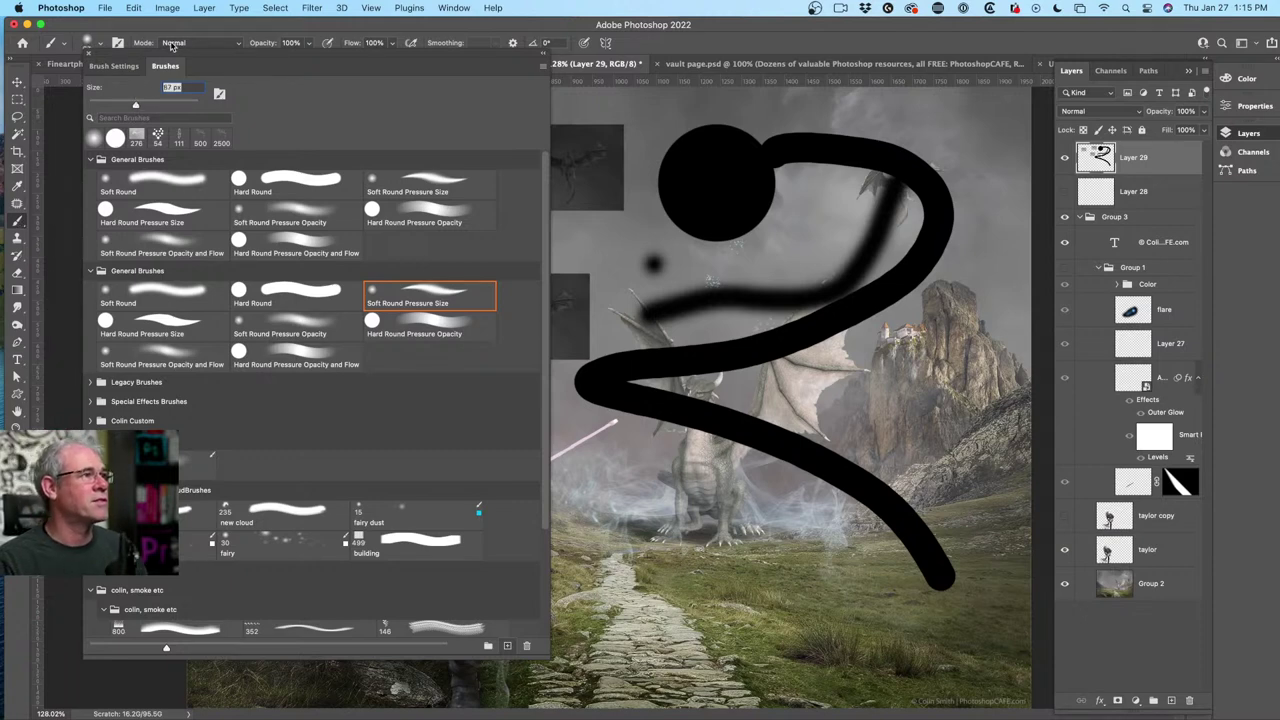
left_click(97, 43)
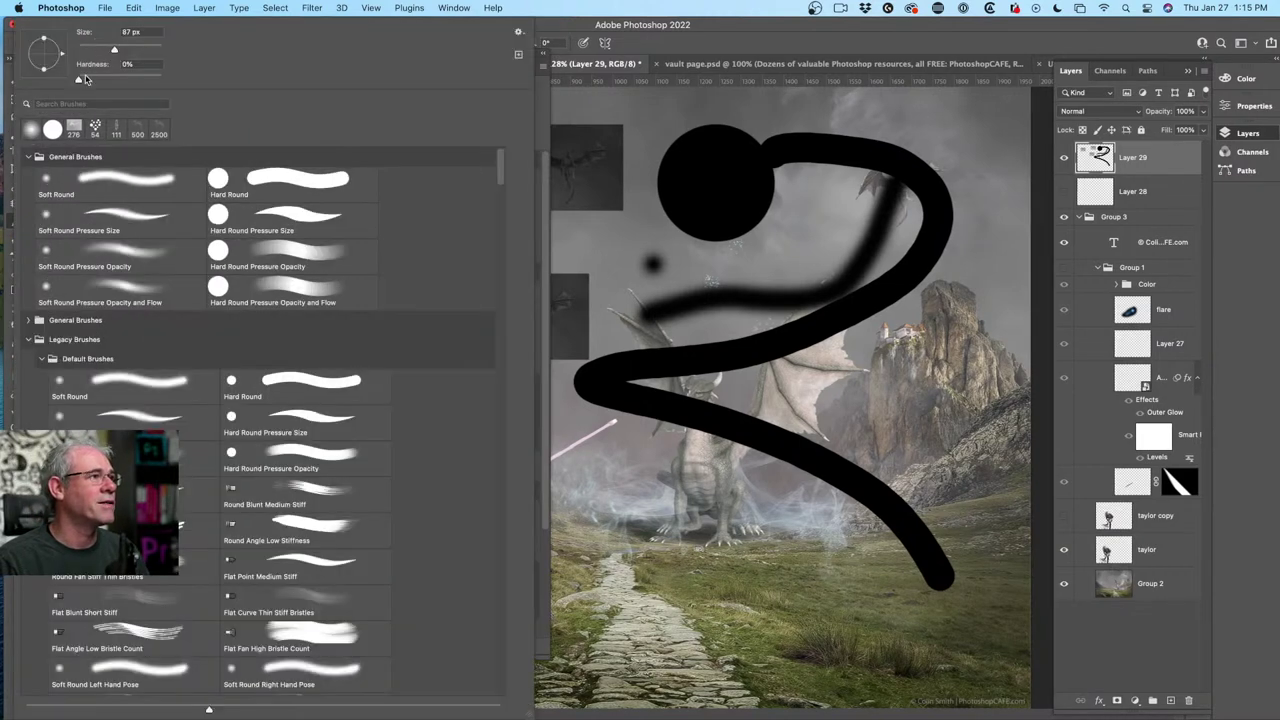
mouse_move(90, 75)
left_mouse_down()
mouse_move(193, 86)
mouse_move(50, 78)
mouse_move(152, 84)
mouse_move(79, 77)
left_mouse_up()
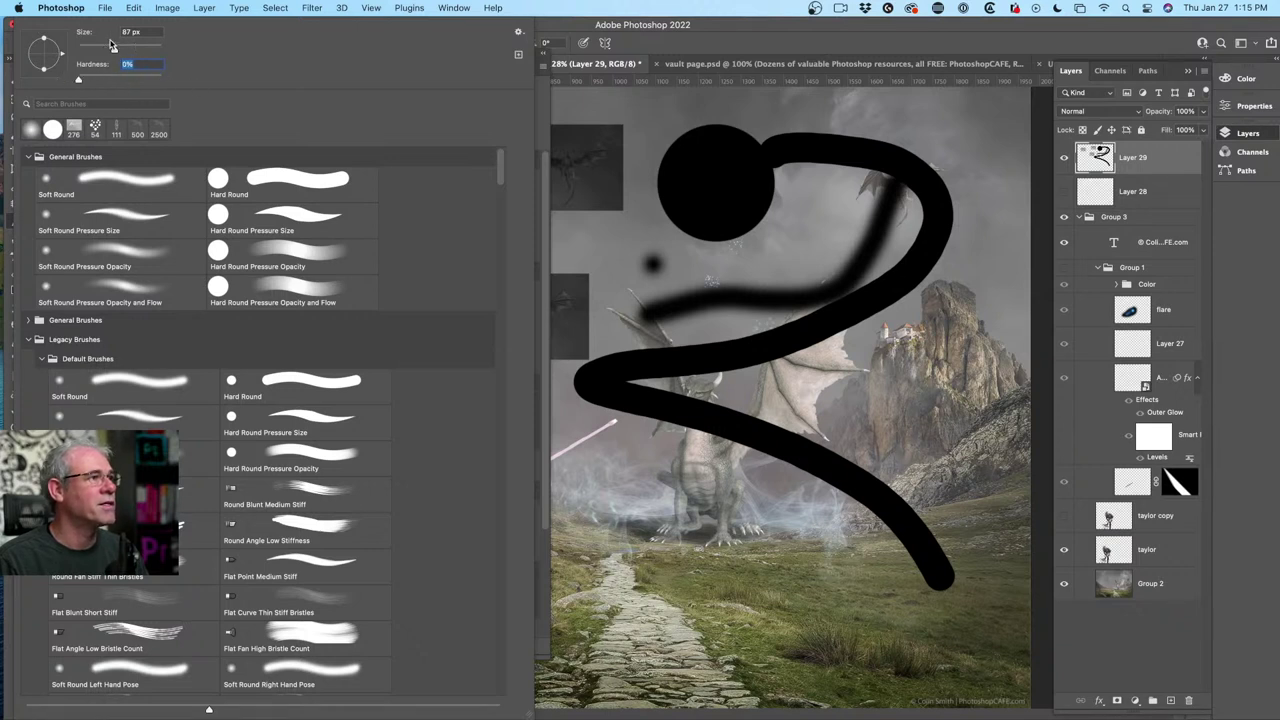
left_click(115, 50)
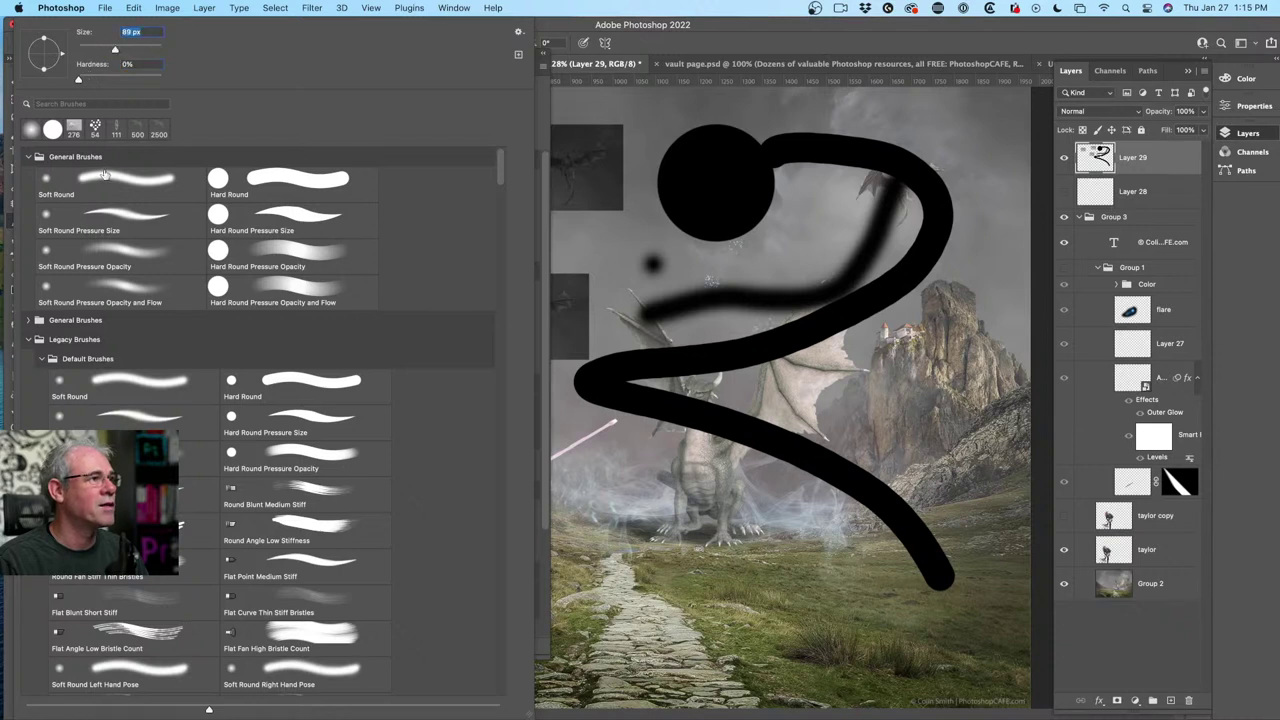
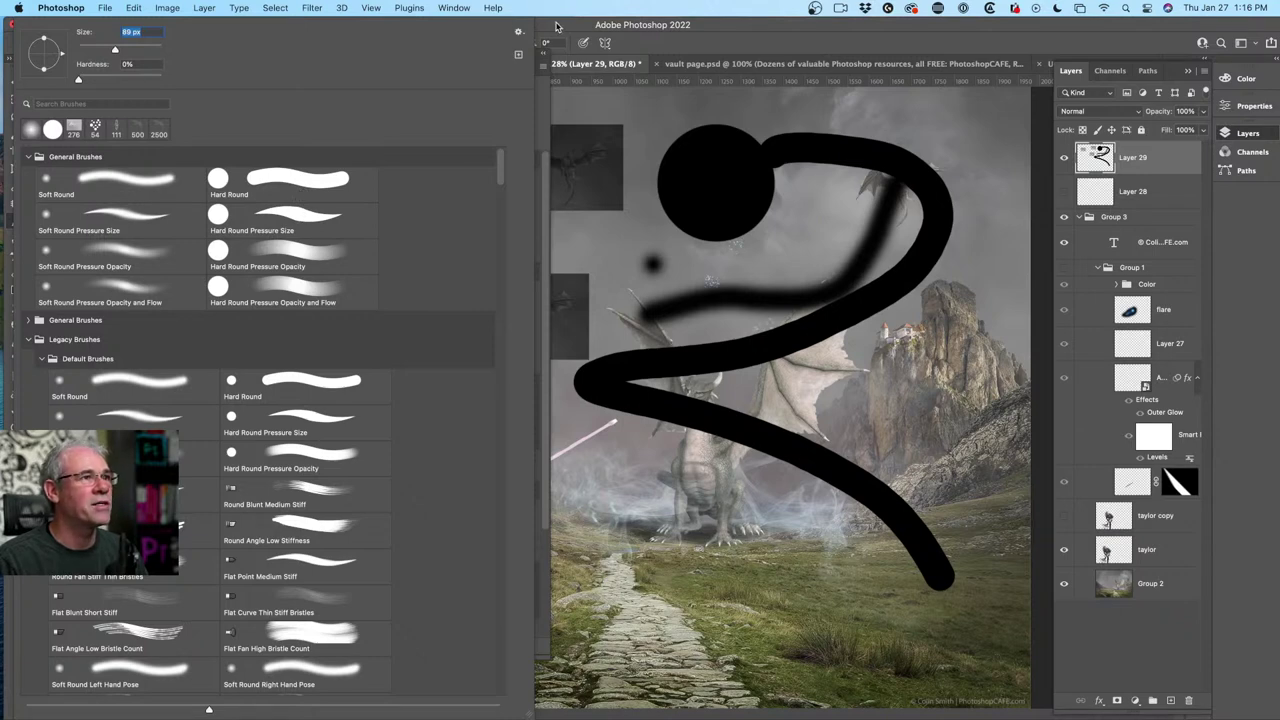
left_click(557, 25)
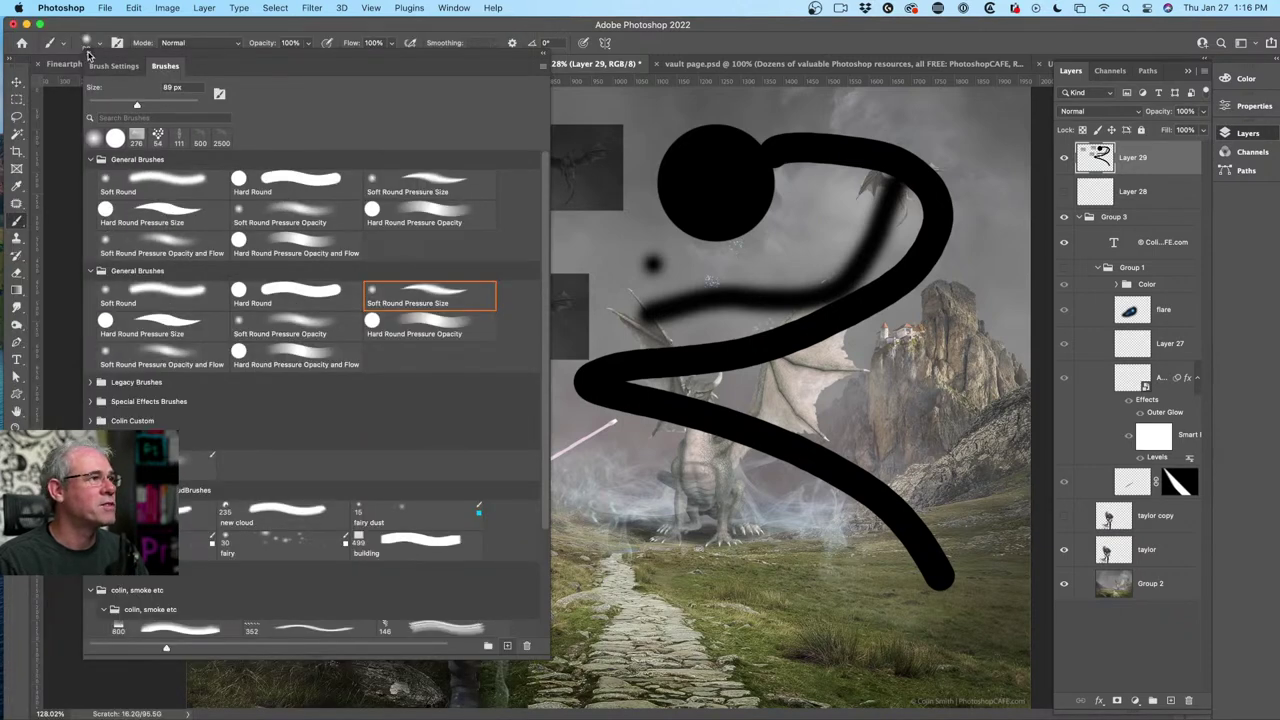
Close the floating Brushes panel and show it again.
left_click(88, 53)
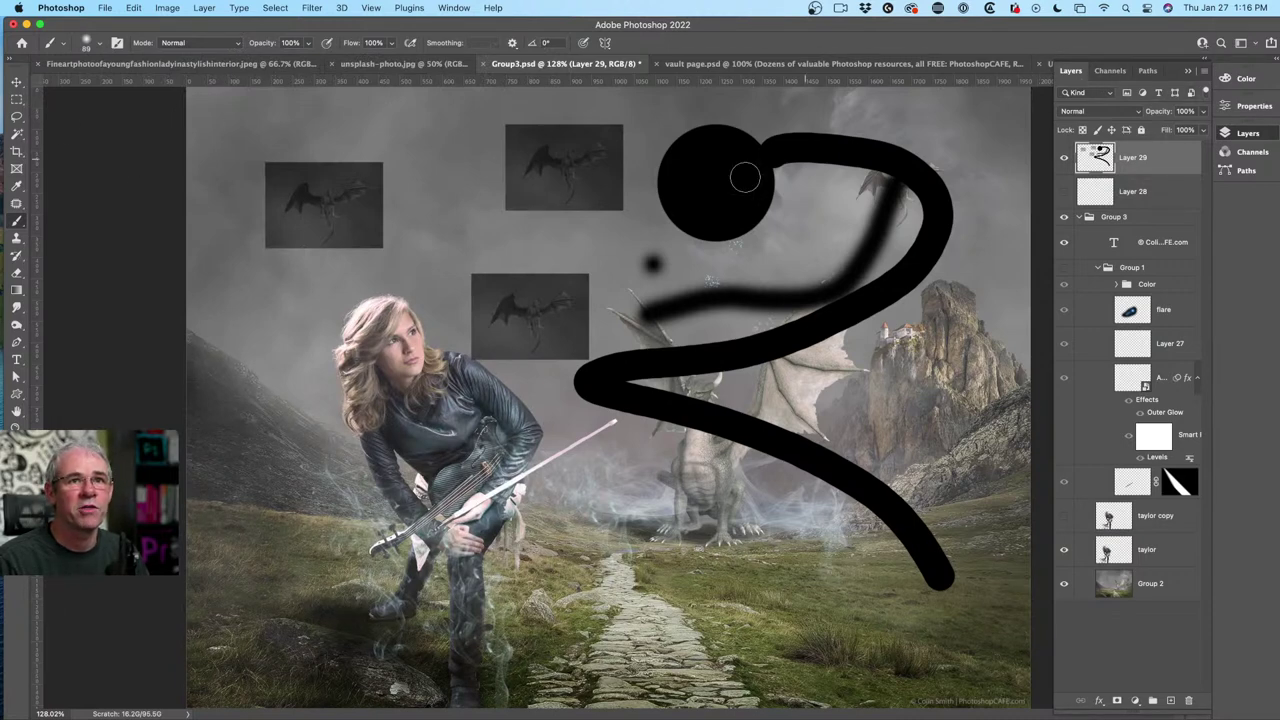
left_click(453, 7)
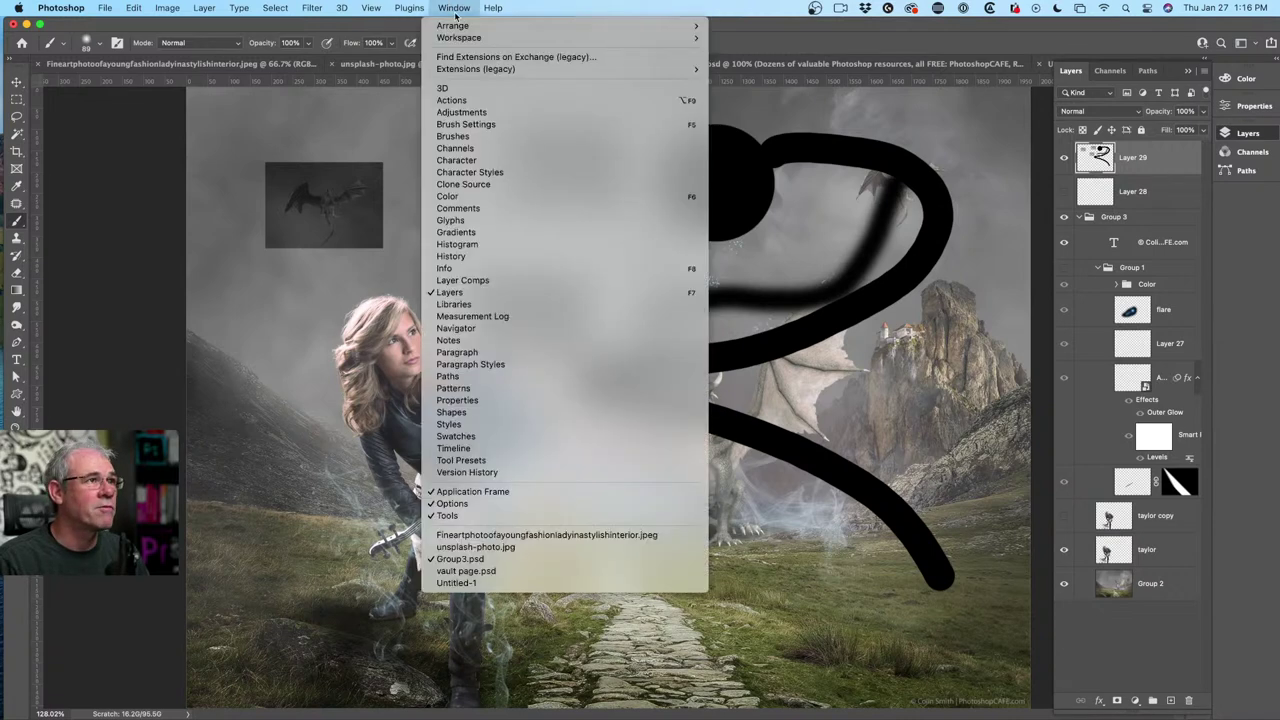
left_click(481, 139)
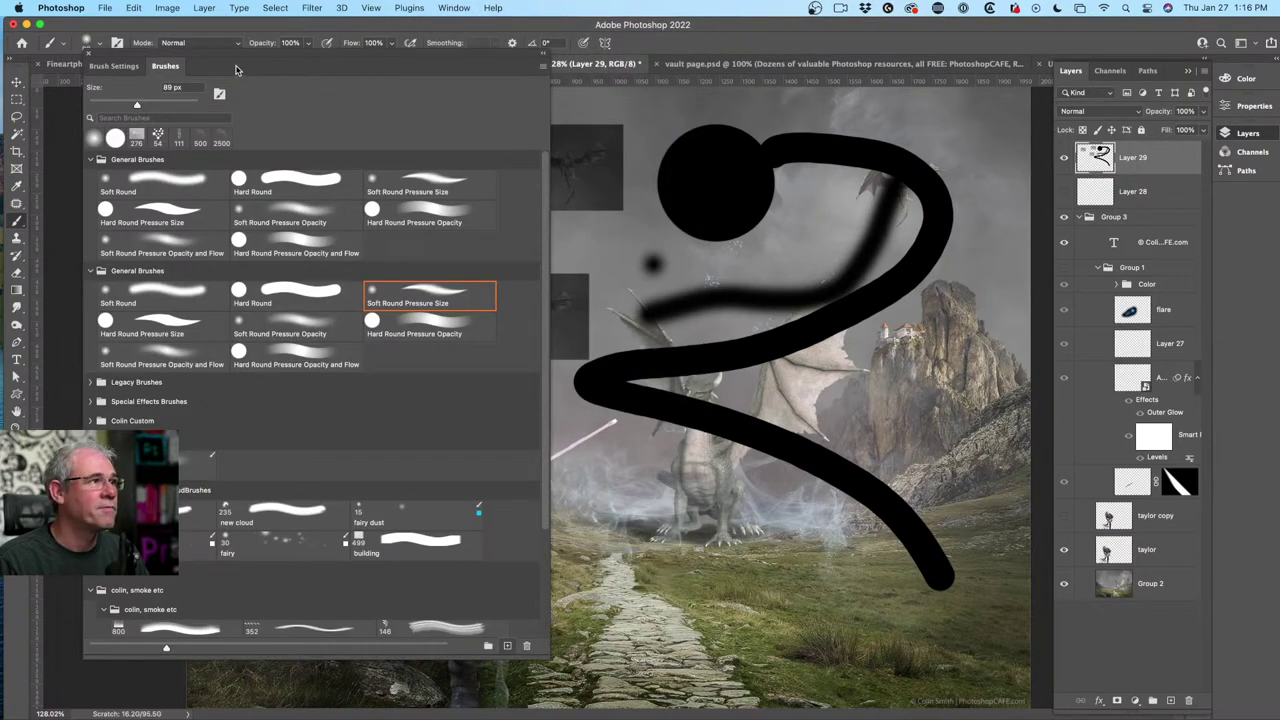
Show Brush Settings in the floating group, shrink the group, and move it over the dragon side of the image.
left_click(453, 7)
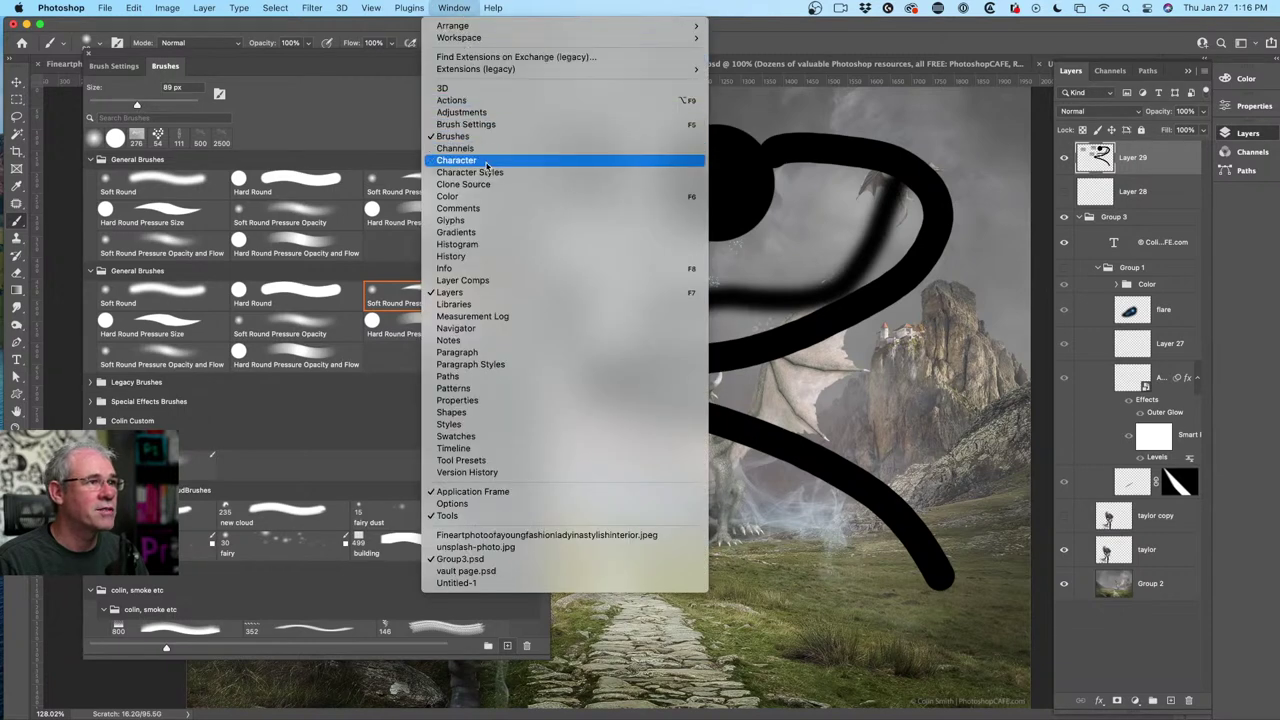
left_click(490, 127)
mouse_move(259, 56)
left_mouse_down()
mouse_move(945, 95)
mouse_move(852, 66)
left_mouse_up()
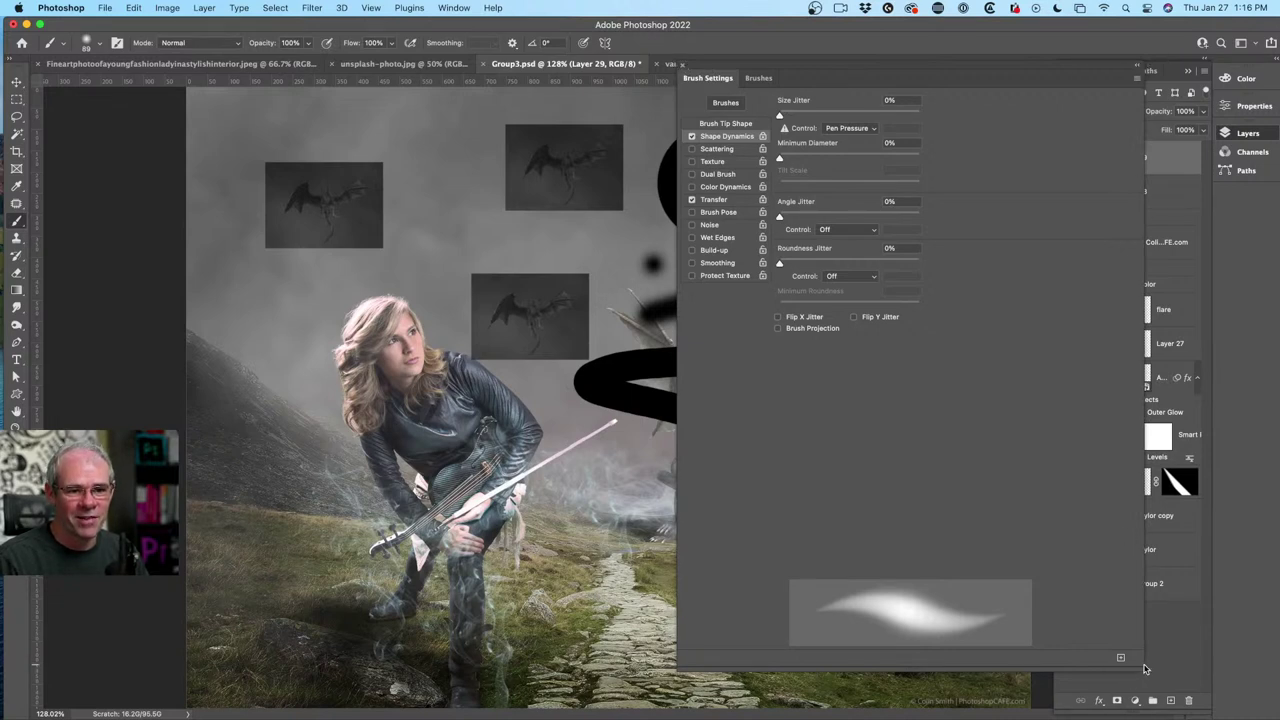
mouse_move(1140, 667)
left_mouse_down()
mouse_move(986, 520)
mouse_move(938, 422)
left_mouse_up()
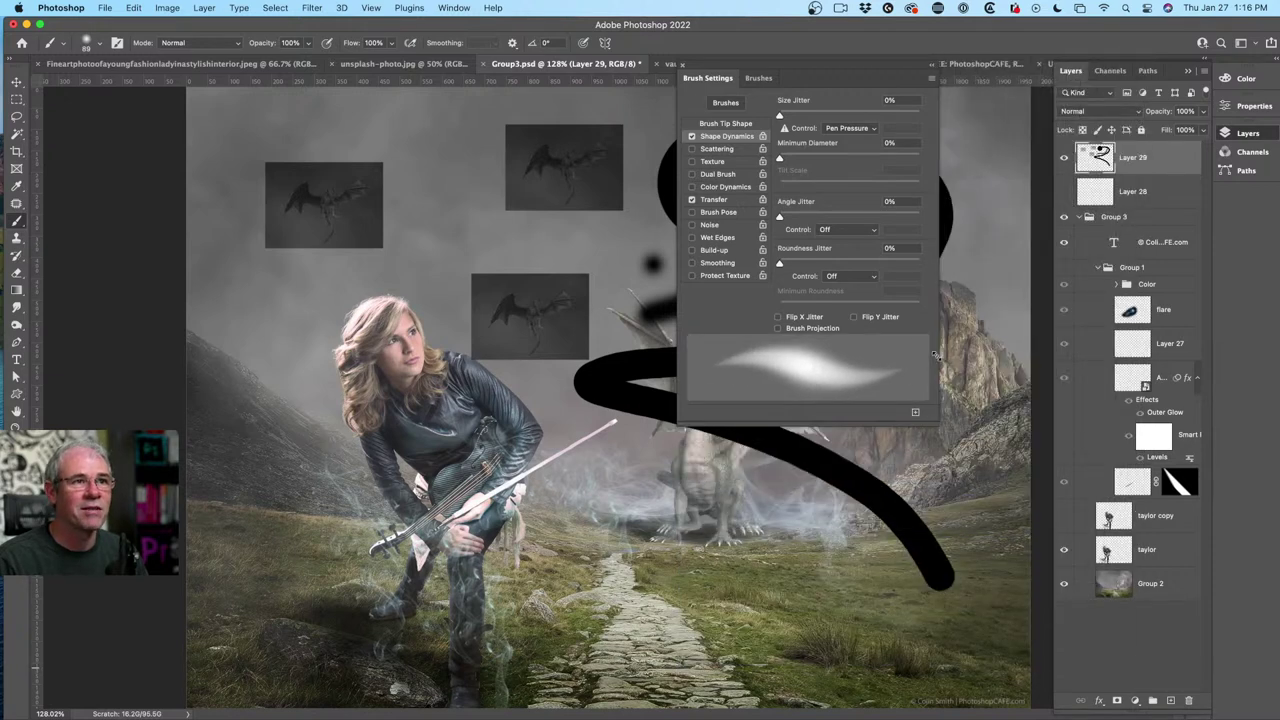
mouse_move(783, 64)
left_mouse_down()
mouse_move(814, 88)
mouse_move(956, 88)
mouse_move(960, 63)
left_mouse_up()
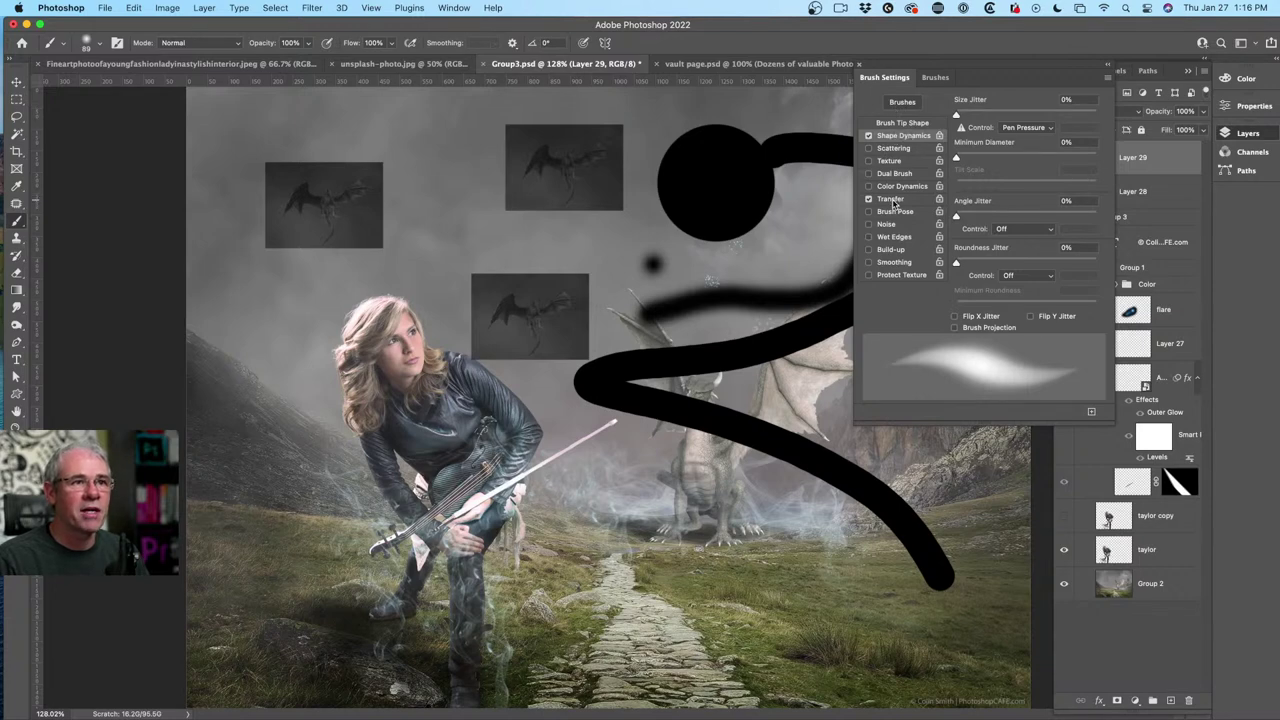
Check Shape Dynamics' Pen Pressure size control and paint test strokes up the middle of the composite on Layer 29.
left_click(904, 136)
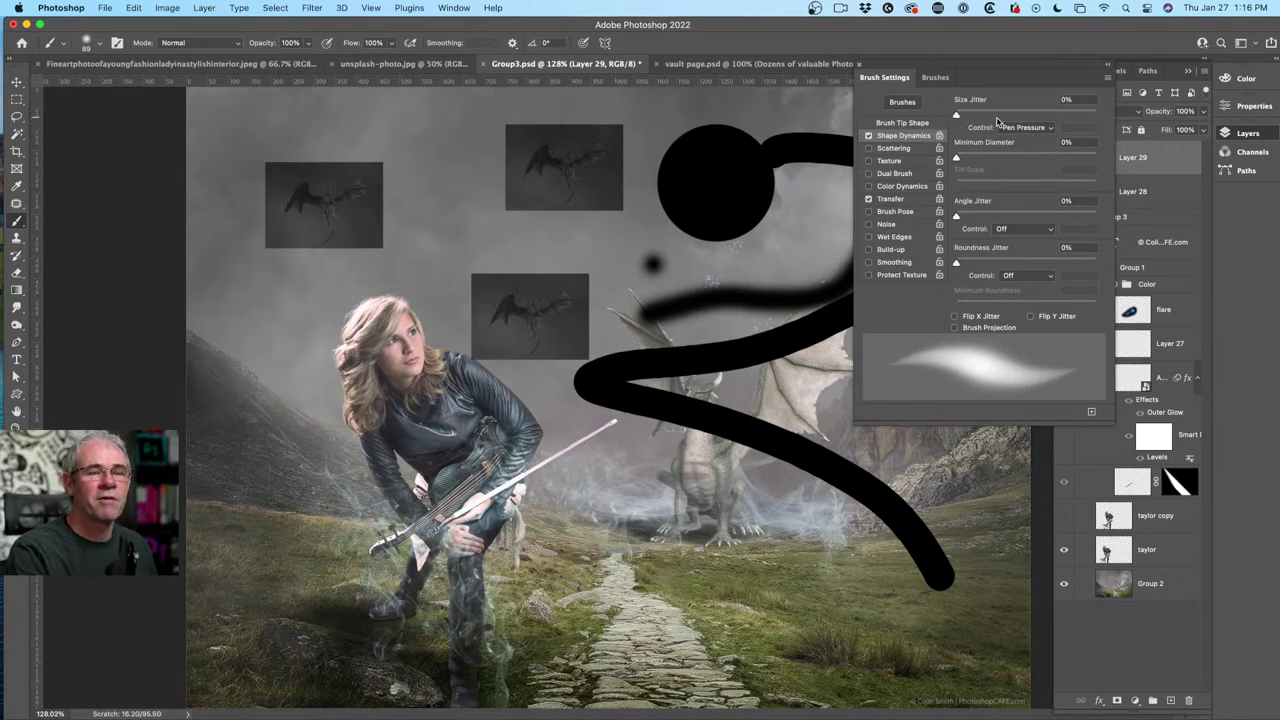
left_click(1020, 128)
left_click(1020, 129)
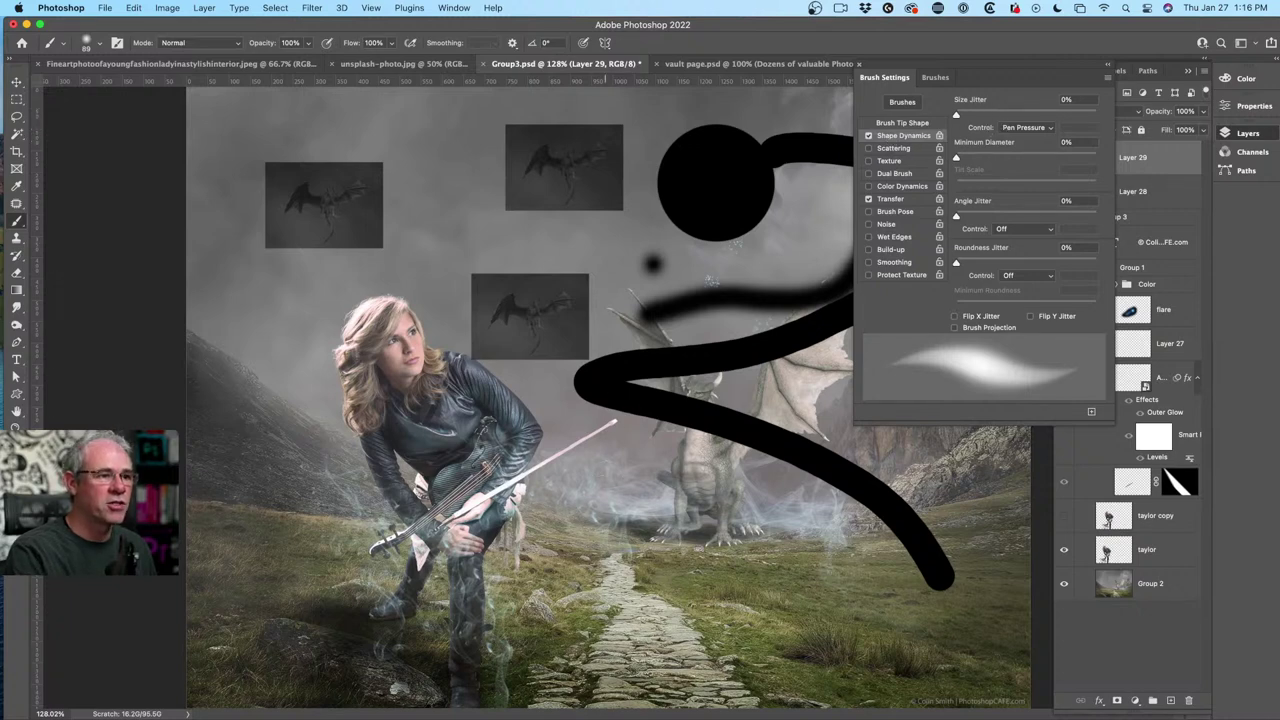
mouse_move(558, 560)
left_mouse_down()
mouse_move(630, 497)
mouse_move(666, 382)
mouse_move(656, 187)
mouse_move(652, 243)
mouse_move(510, 250)
left_mouse_up()
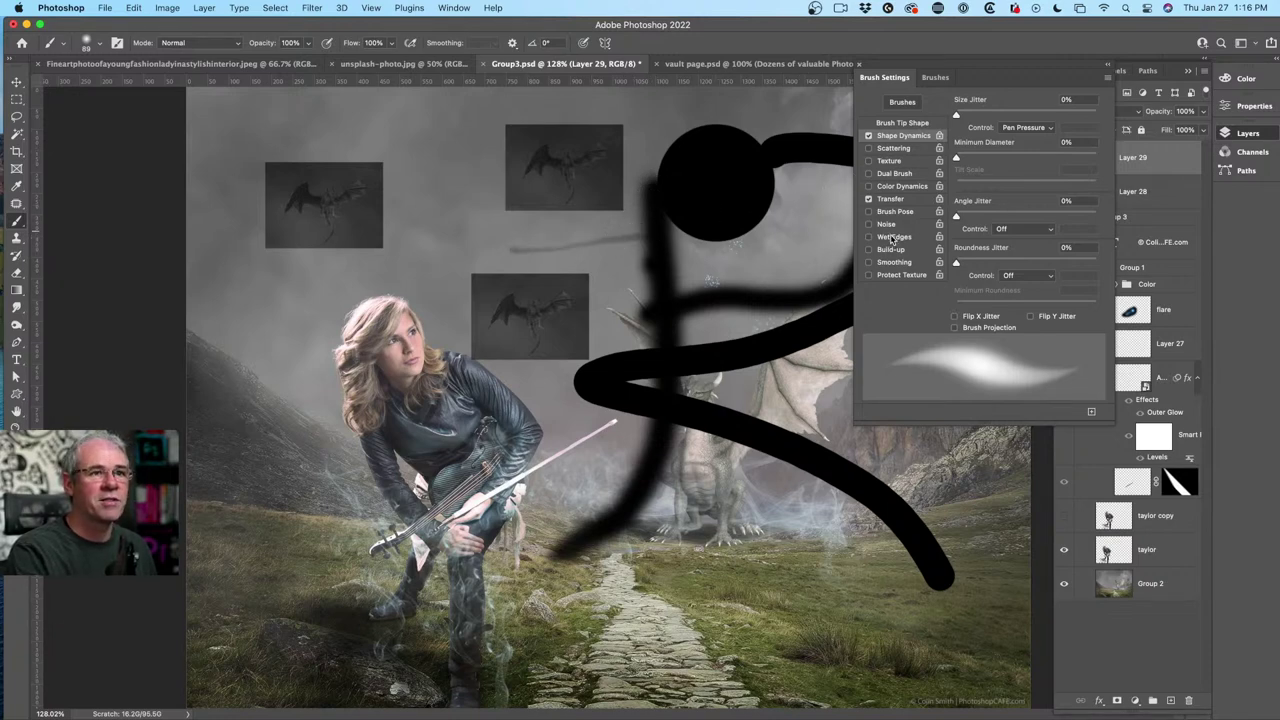
Set the brush tip's hardness to 100% and paint two curved test strokes across the sky.
left_click(902, 123)
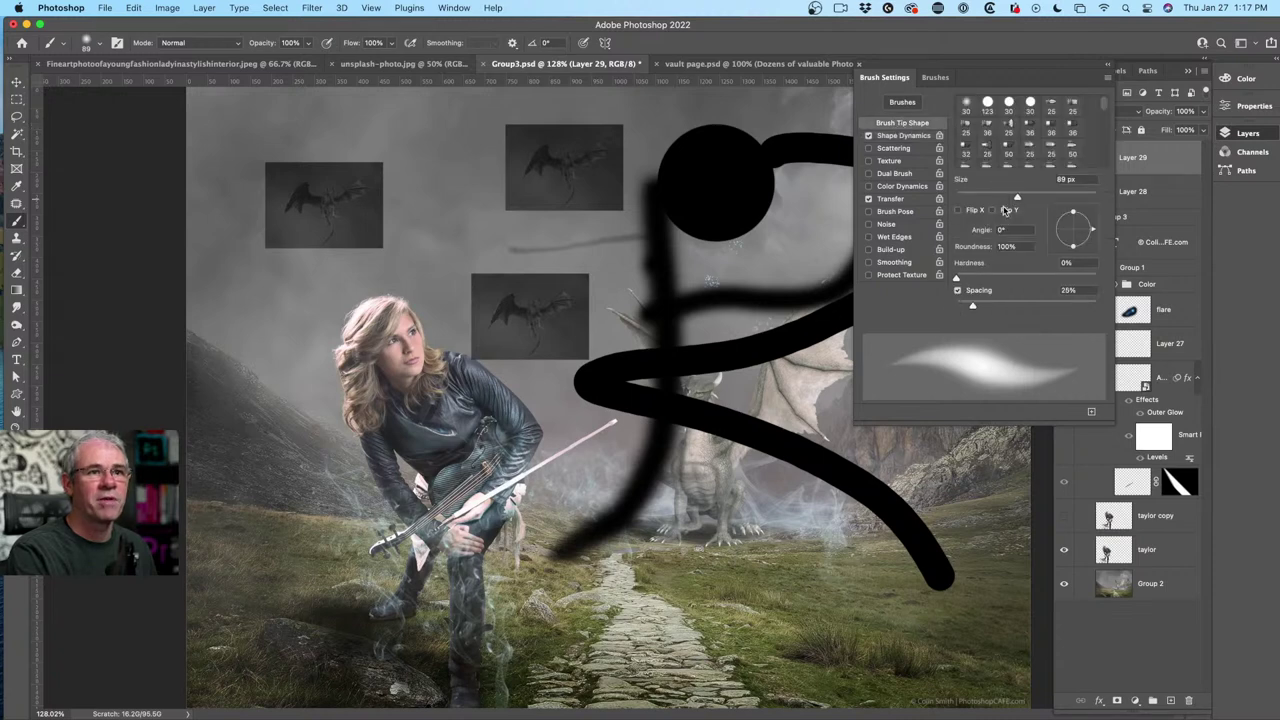
key("shift+bracketright")
key("shift+bracketright")
key("shift+bracketright")
key("shift+bracketright")
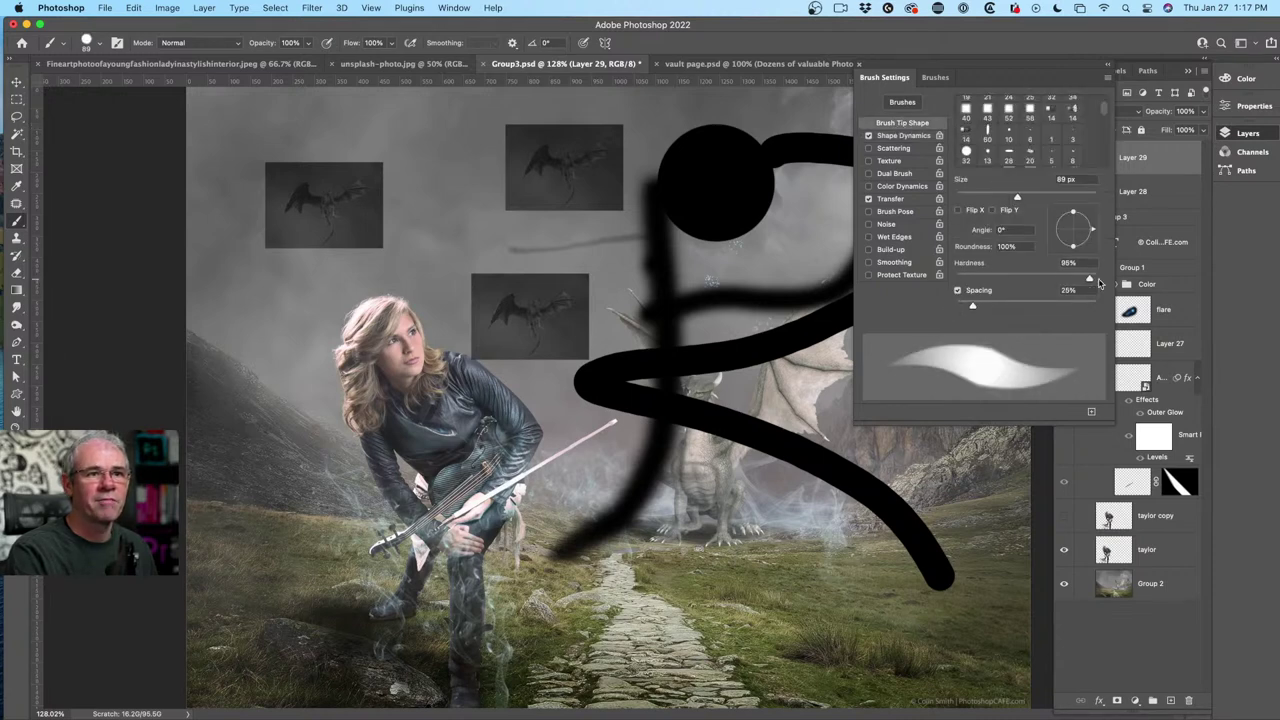
mouse_move(445, 252)
left_mouse_down()
mouse_move(510, 238)
mouse_move(590, 243)
mouse_move(656, 296)
mouse_move(748, 314)
mouse_move(776, 290)
left_mouse_up()
mouse_move(410, 147)
left_mouse_down()
mouse_move(425, 182)
mouse_move(455, 200)
mouse_move(480, 155)
mouse_move(555, 110)
mouse_move(575, 195)
left_mouse_up()
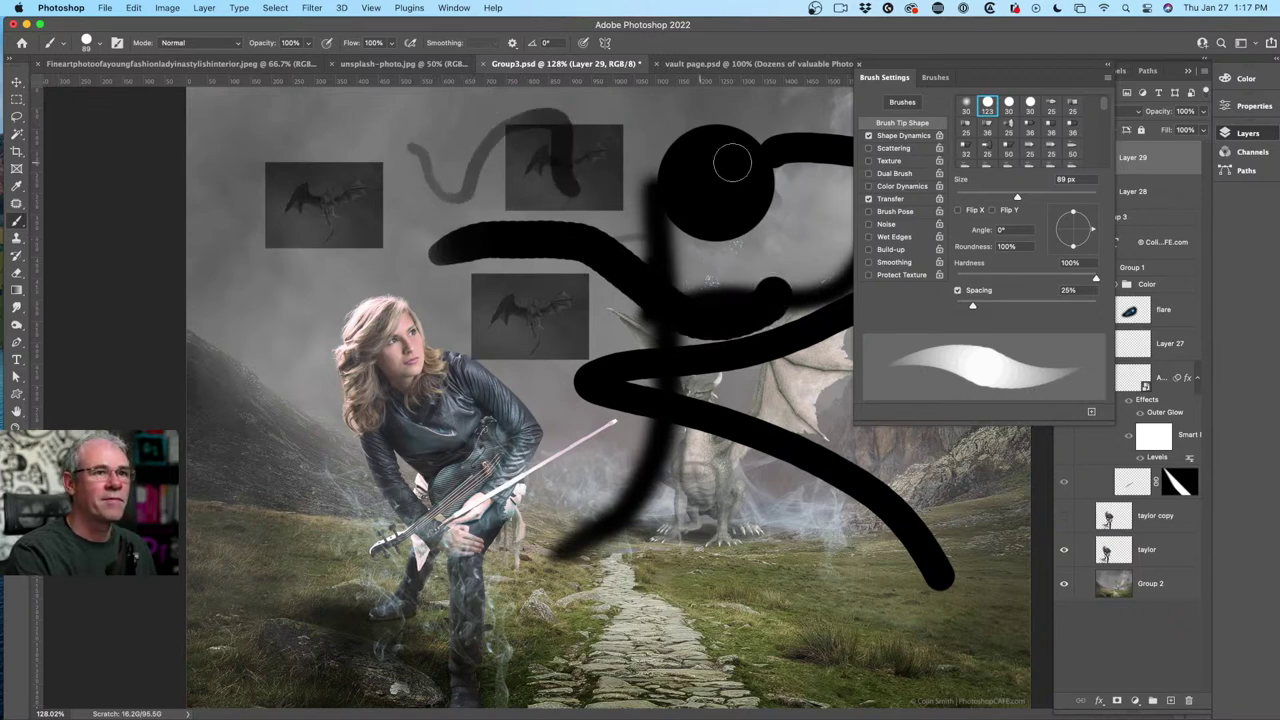
Paint a wavy sky stroke with Transfer disabled, and switch the brush from Shape Dynamics to Transfer.
left_click(869, 199)
mouse_move(270, 136)
left_mouse_down()
mouse_move(416, 126)
mouse_move(420, 229)
mouse_move(477, 189)
mouse_move(484, 213)
mouse_move(531, 236)
mouse_move(608, 197)
mouse_move(638, 225)
mouse_move(719, 242)
mouse_move(762, 228)
left_mouse_up()
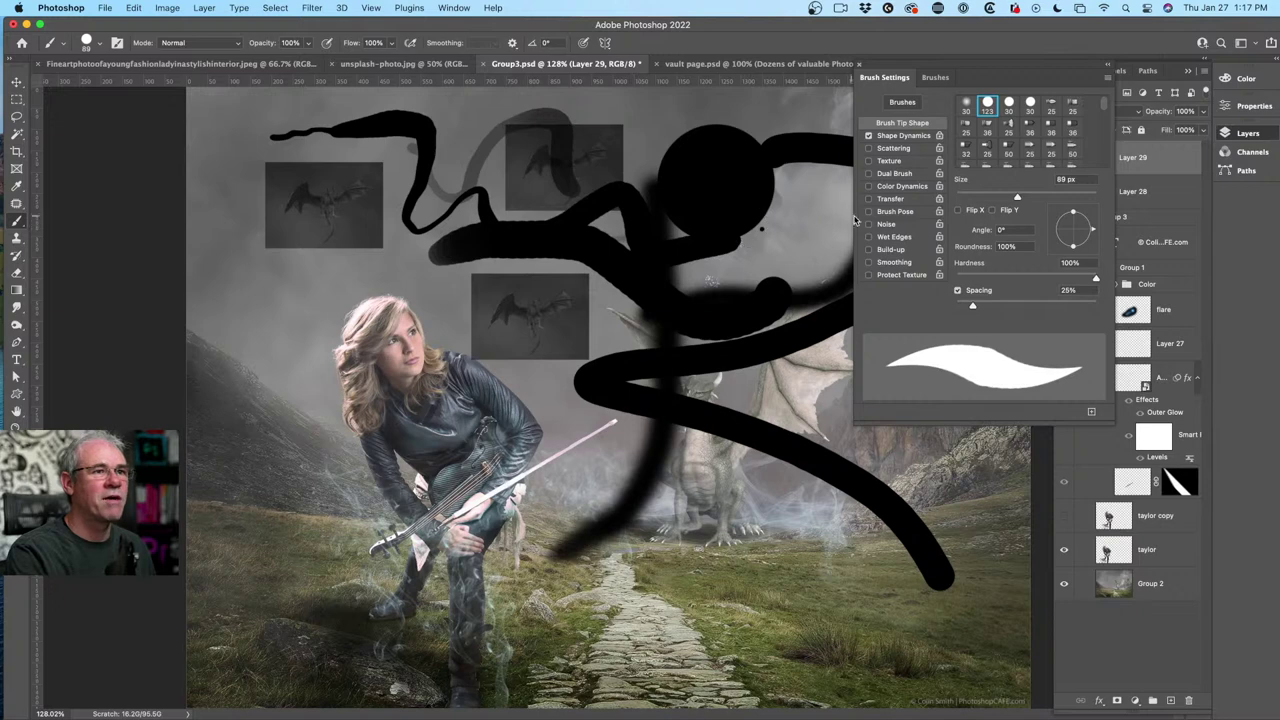
left_click(869, 135)
left_click(904, 201)
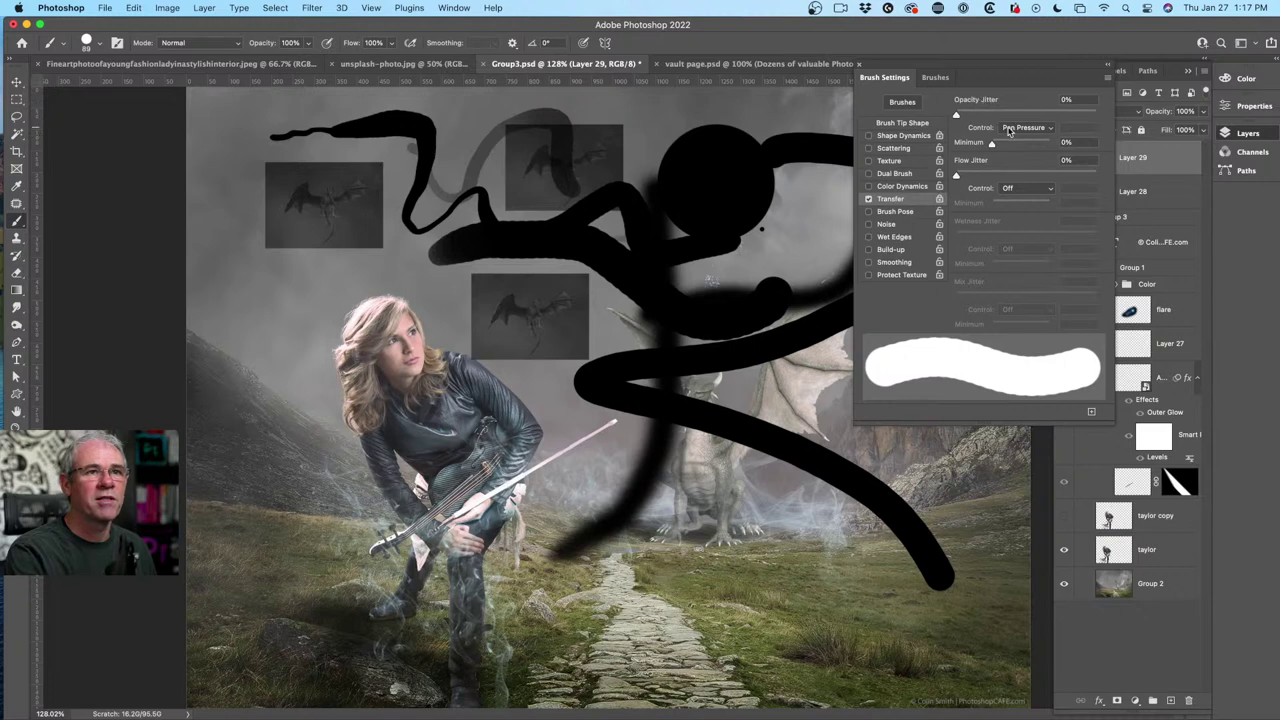
Paint test strokes of varying pressure over the woman's head and torso with the Transfer brush.
left_click(97, 44)
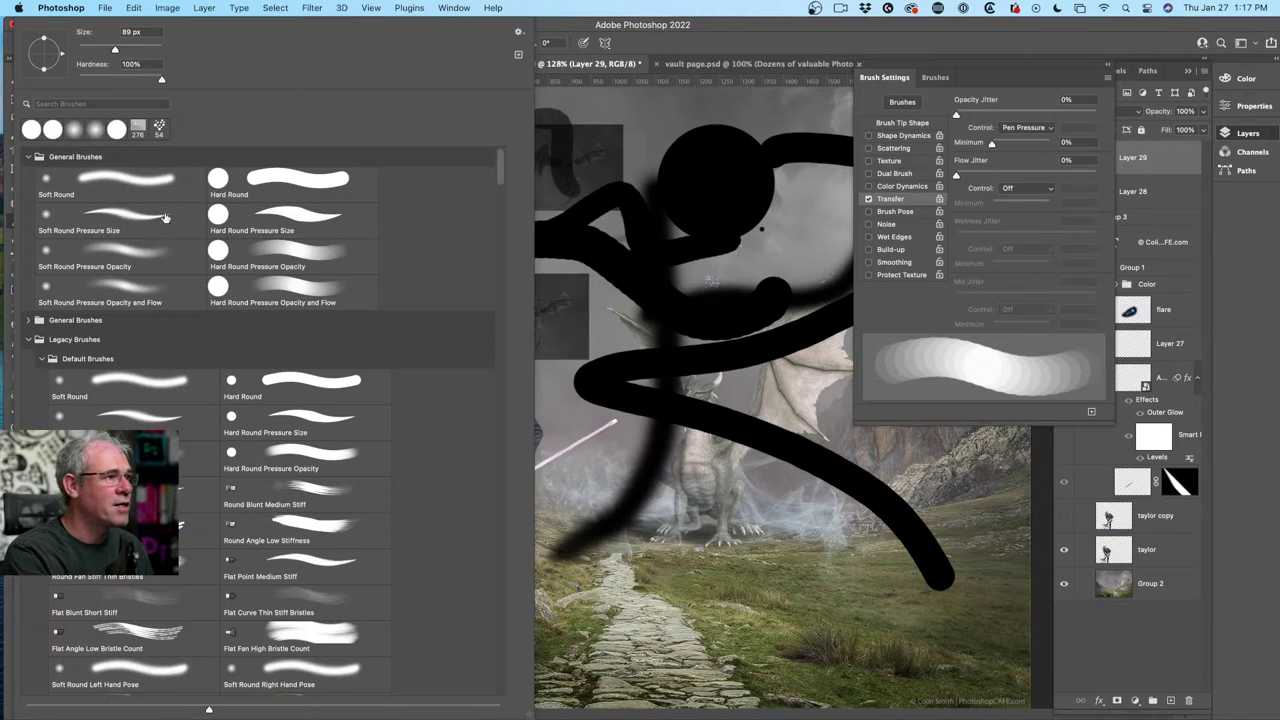
left_click(737, 32)
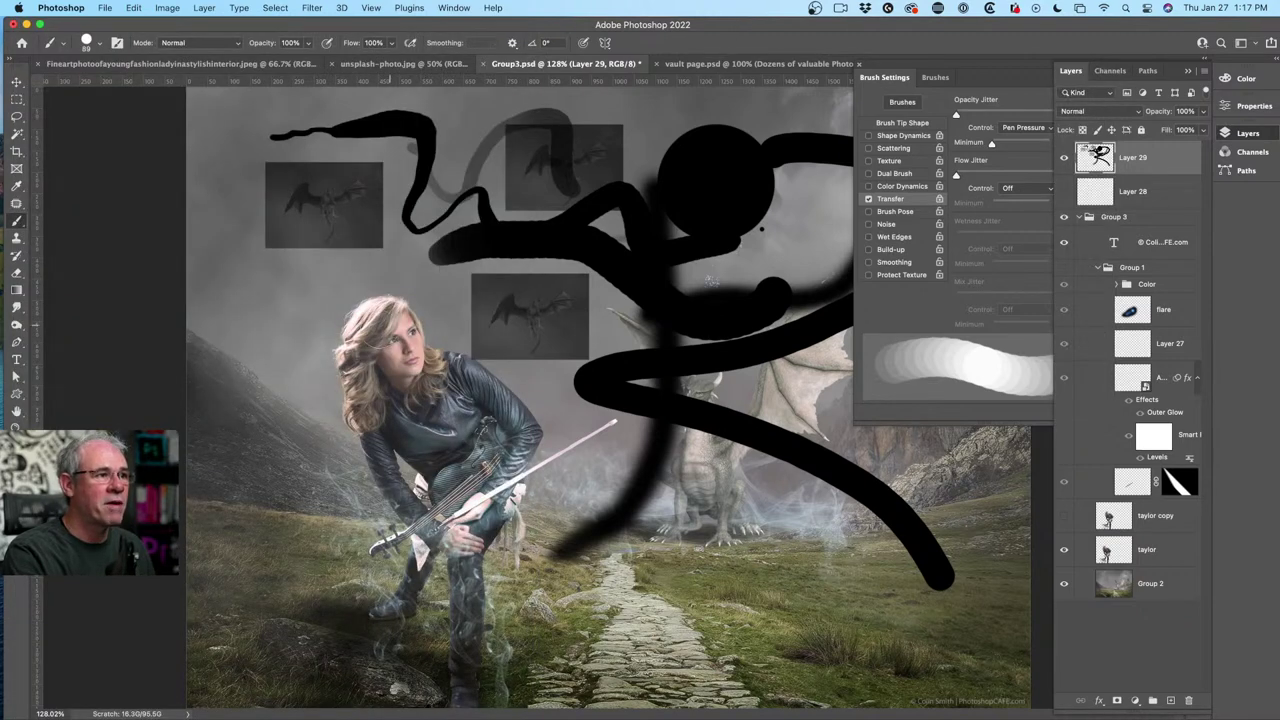
mouse_move(323, 332)
left_mouse_down()
mouse_move(344, 302)
mouse_move(333, 358)
mouse_move(358, 340)
mouse_move(319, 390)
mouse_move(393, 440)
mouse_move(324, 418)
mouse_move(420, 315)
left_mouse_up()
key("ctrl+z")
mouse_move(315, 440)
left_mouse_down()
mouse_move(395, 385)
mouse_move(445, 295)
left_mouse_up()
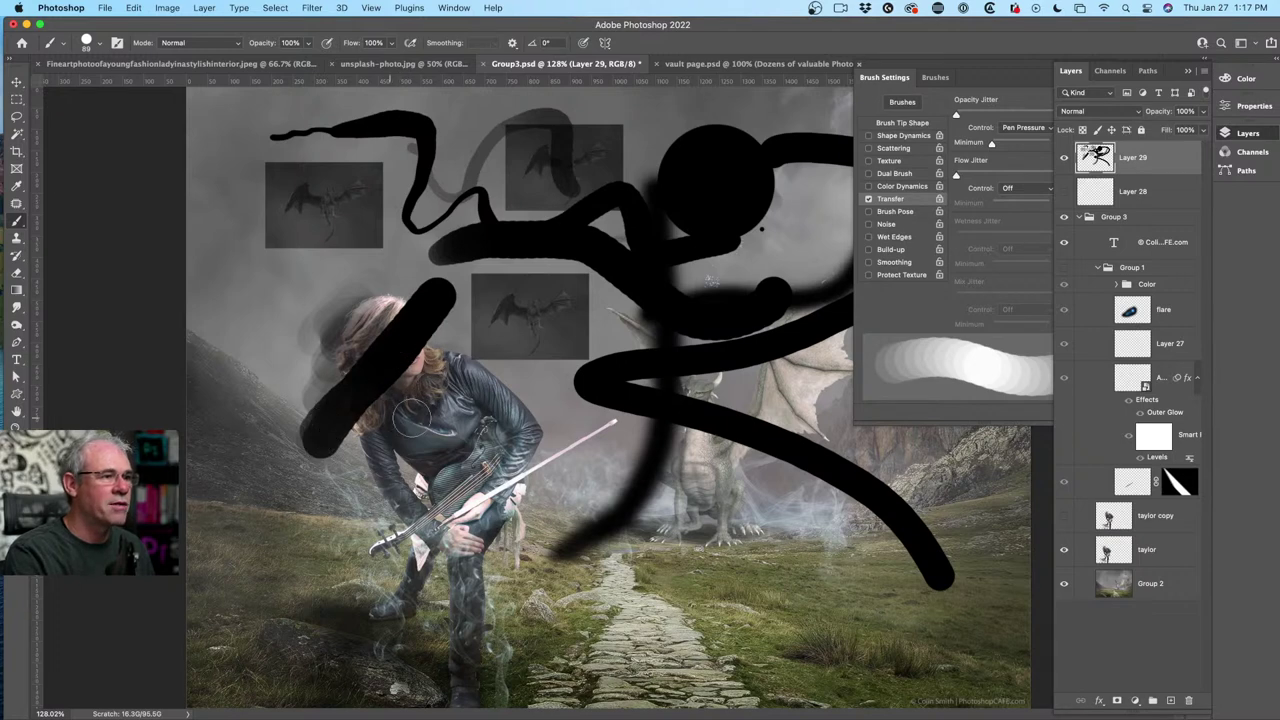
mouse_move(428, 441)
left_mouse_down()
mouse_move(440, 320)
mouse_move(370, 430)
mouse_move(417, 346)
mouse_move(413, 391)
mouse_move(458, 452)
mouse_move(425, 385)
mouse_move(485, 455)
left_mouse_up()
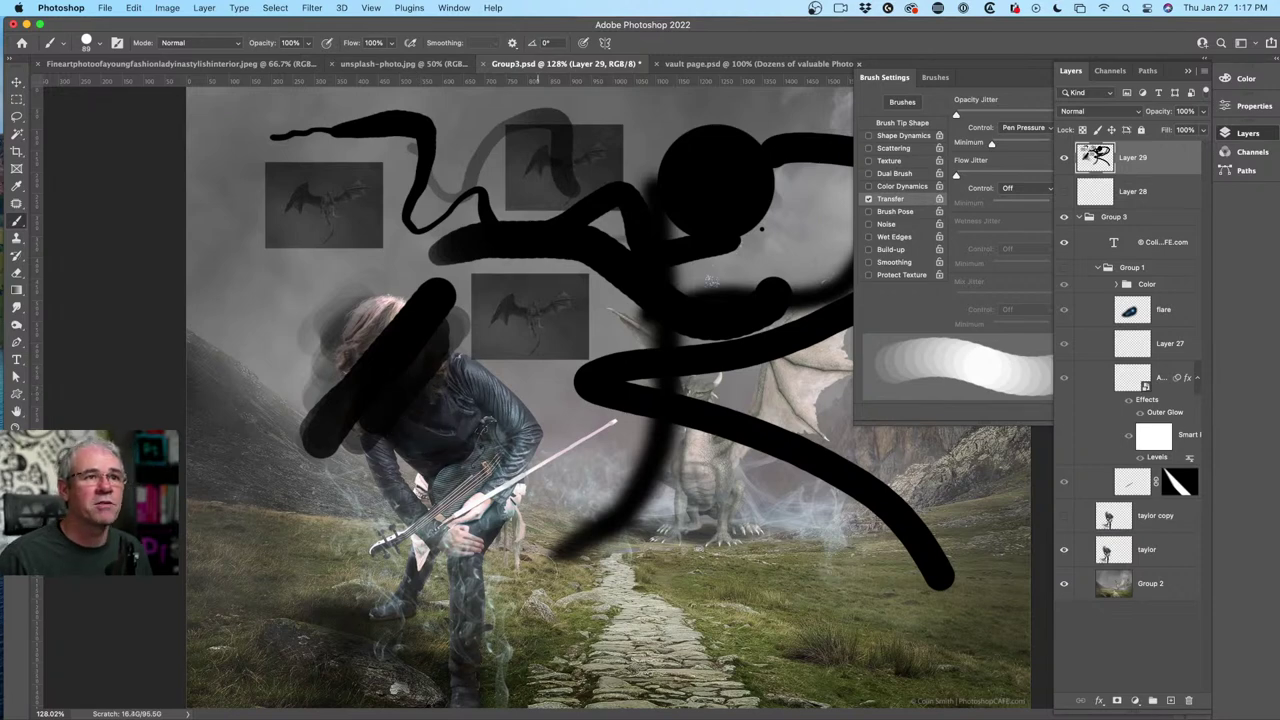
Set Transfer's opacity control to Fade and paint two horizontal test strokes across the woman.
left_click_drag(1013, 65, 975, 73)
left_click(1003, 136)
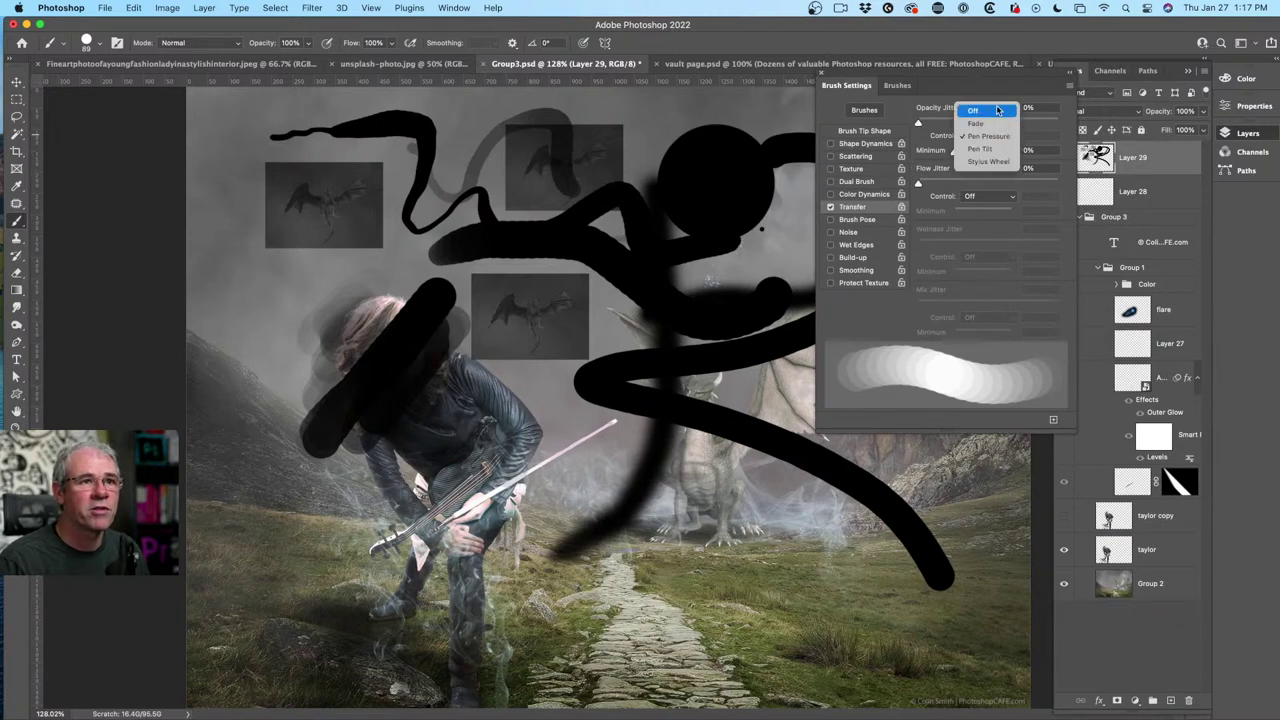
left_click(1001, 114)
left_click_drag(926, 123, 876, 117)
left_click(970, 133)
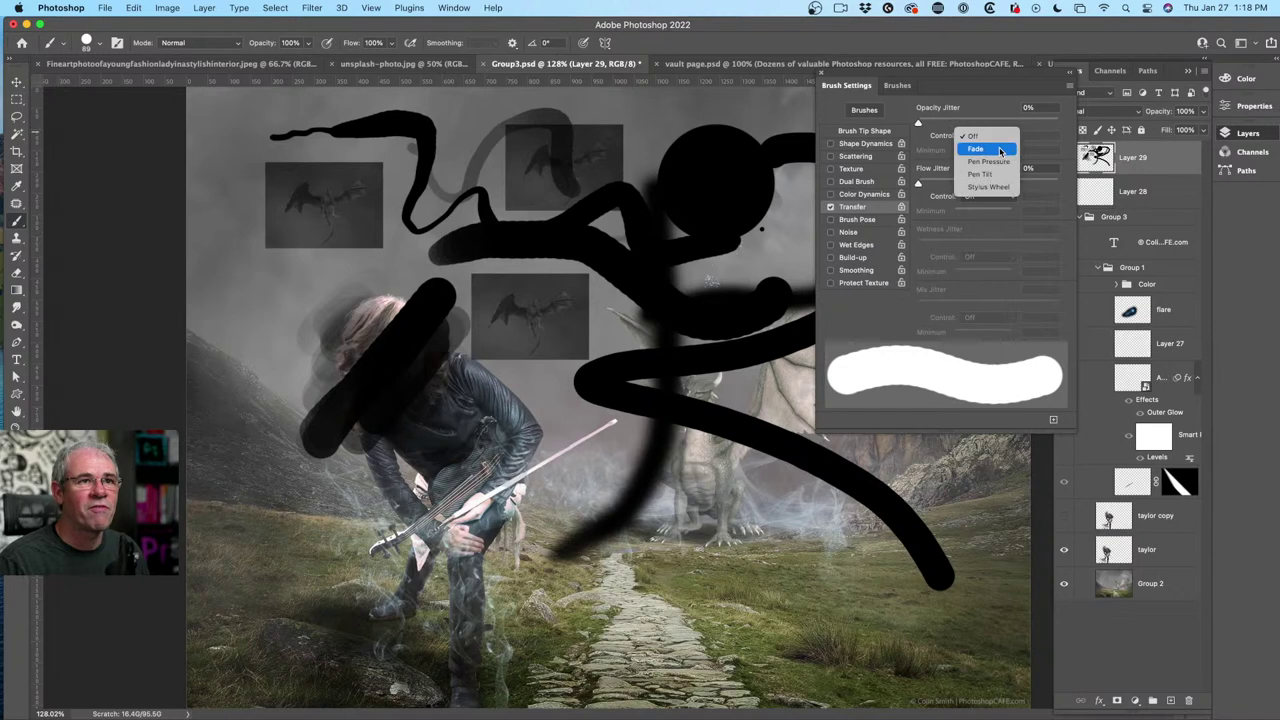
left_click(985, 147)
mouse_move(247, 371)
left_mouse_down()
mouse_move(629, 329)
mouse_move(716, 340)
left_mouse_up()
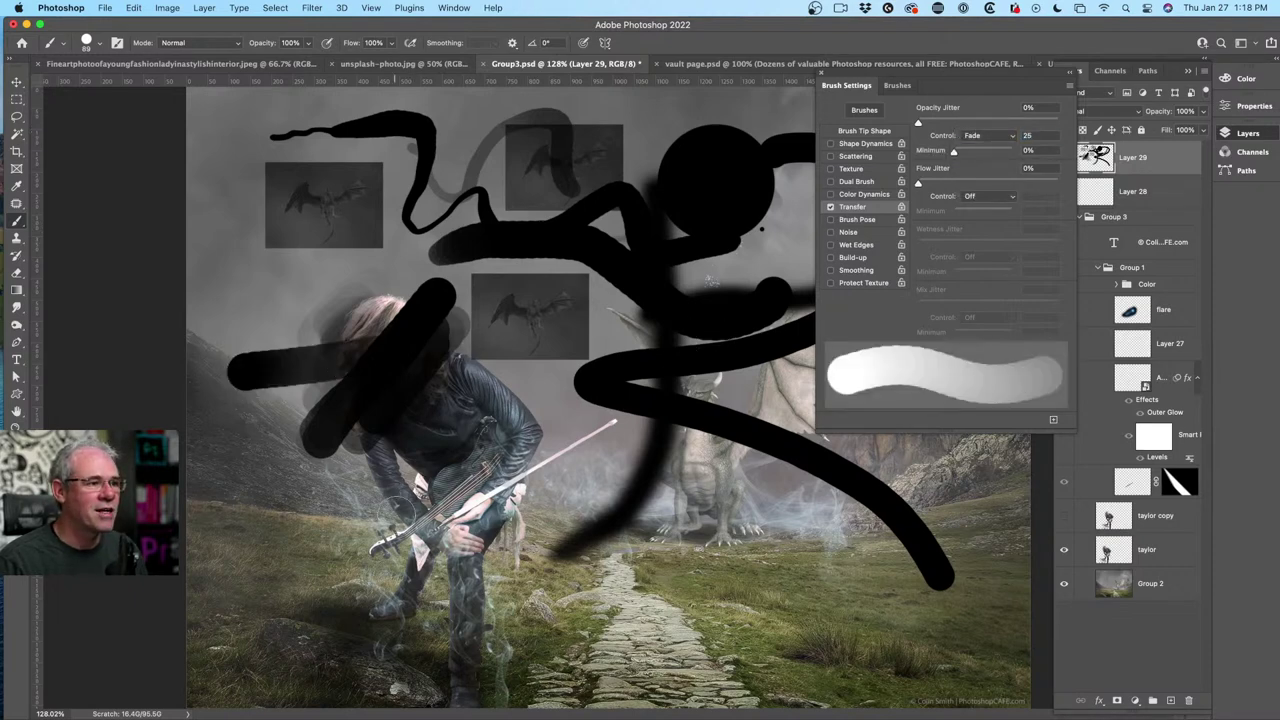
left_click_drag(392, 515, 600, 516)
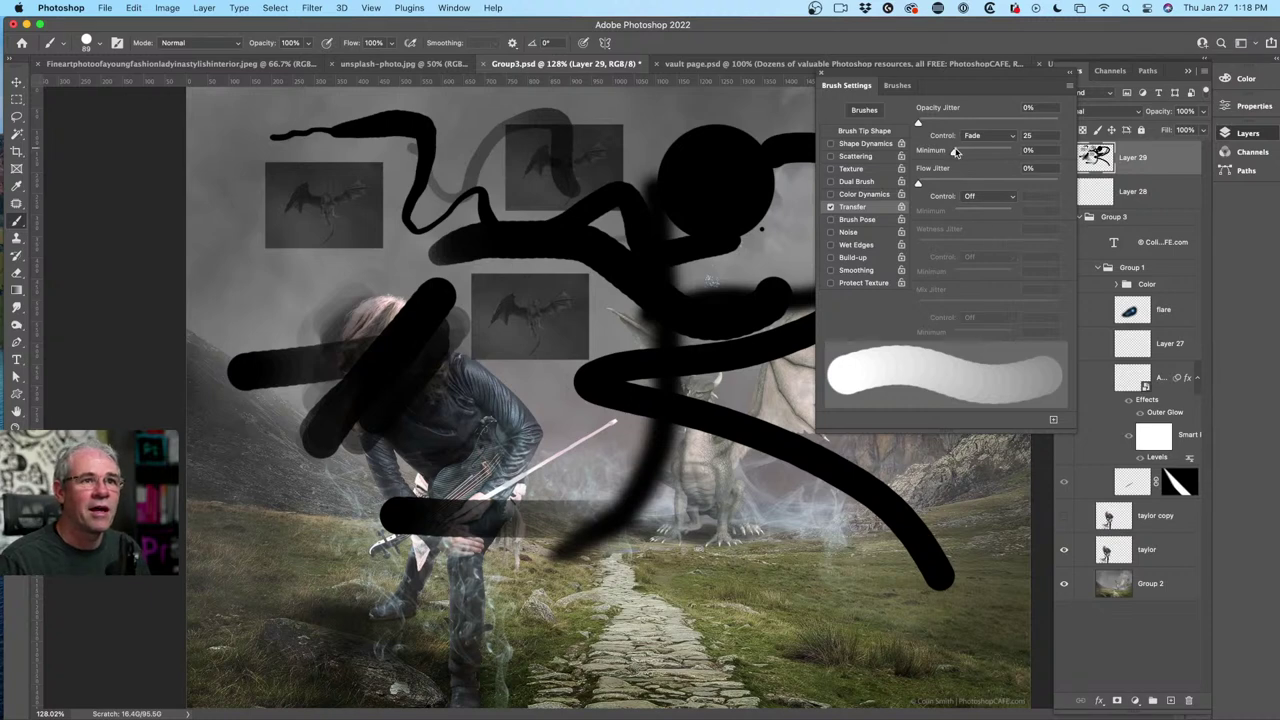
Test Transfer's minimum opacity at 37% and 10%, painting a stroke across the ground with each value.
left_click_drag(955, 152, 975, 151)
left_click_drag(284, 568, 1080, 609)
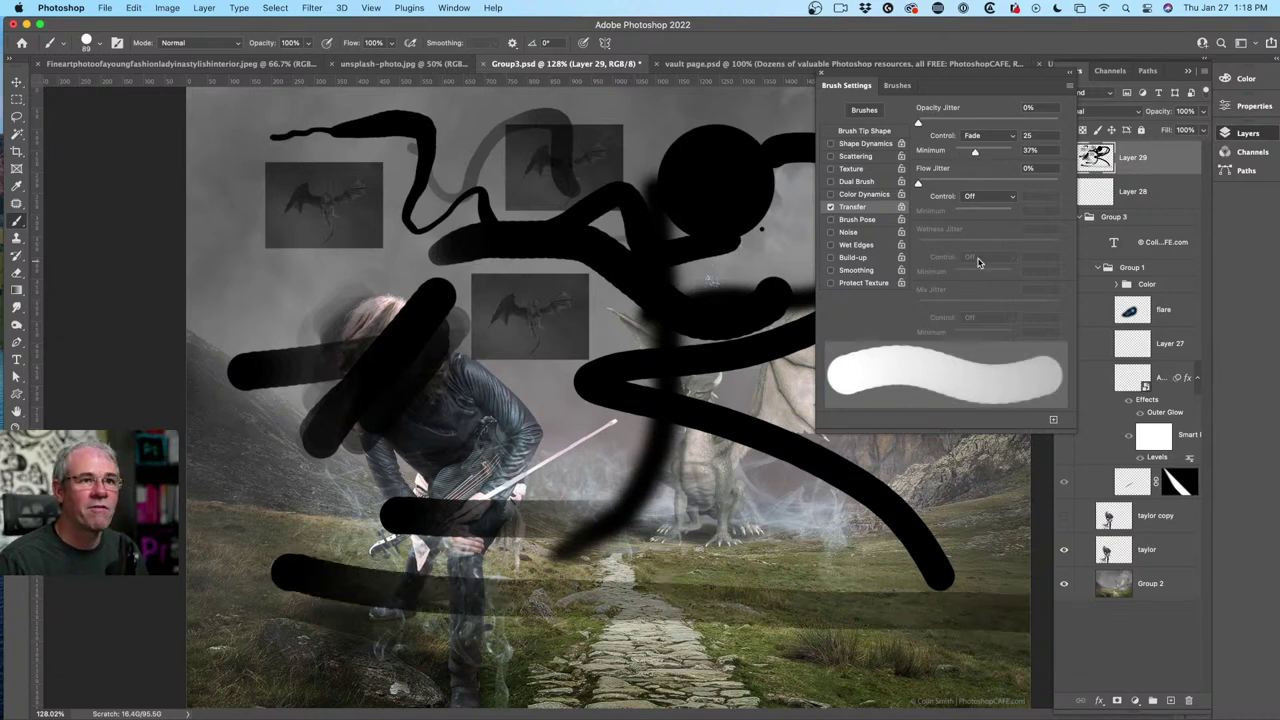
left_click_drag(974, 153, 958, 151)
left_click_drag(585, 552, 975, 576)
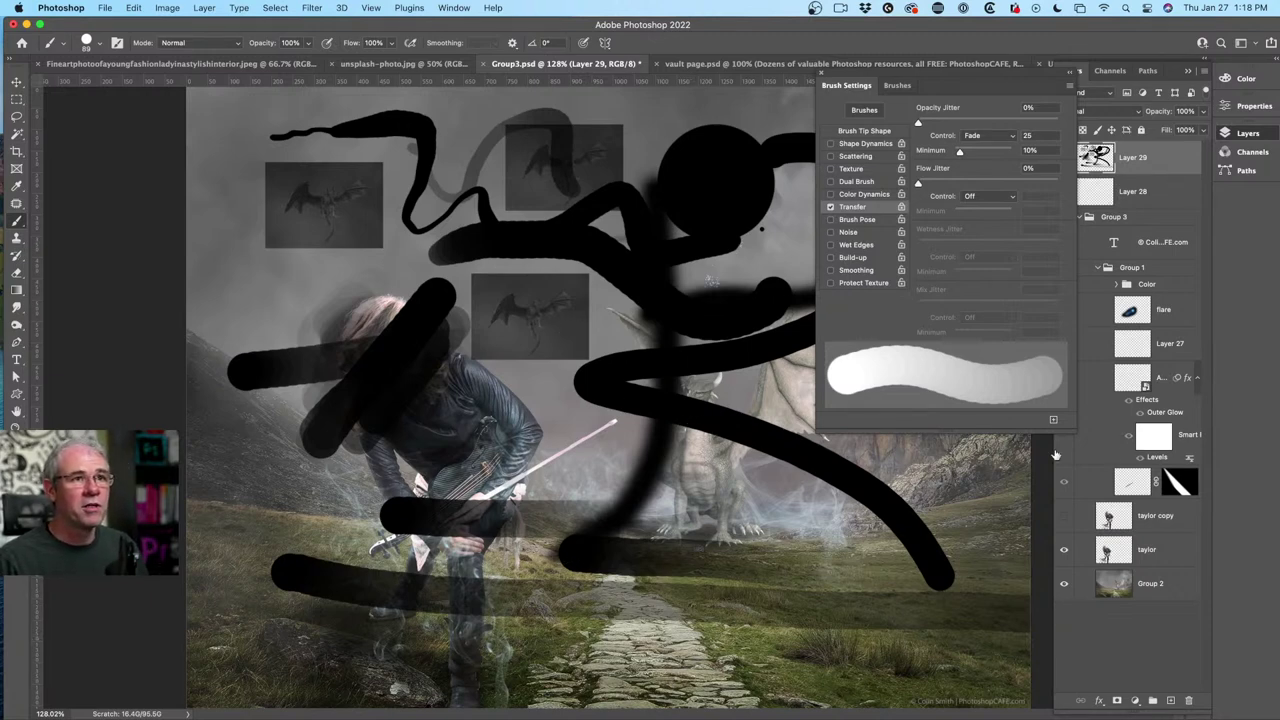
Set Transfer's opacity control to Pen Pressure with 6% opacity jitter, and delete scribble-filled Layer 29.
left_click(988, 135)
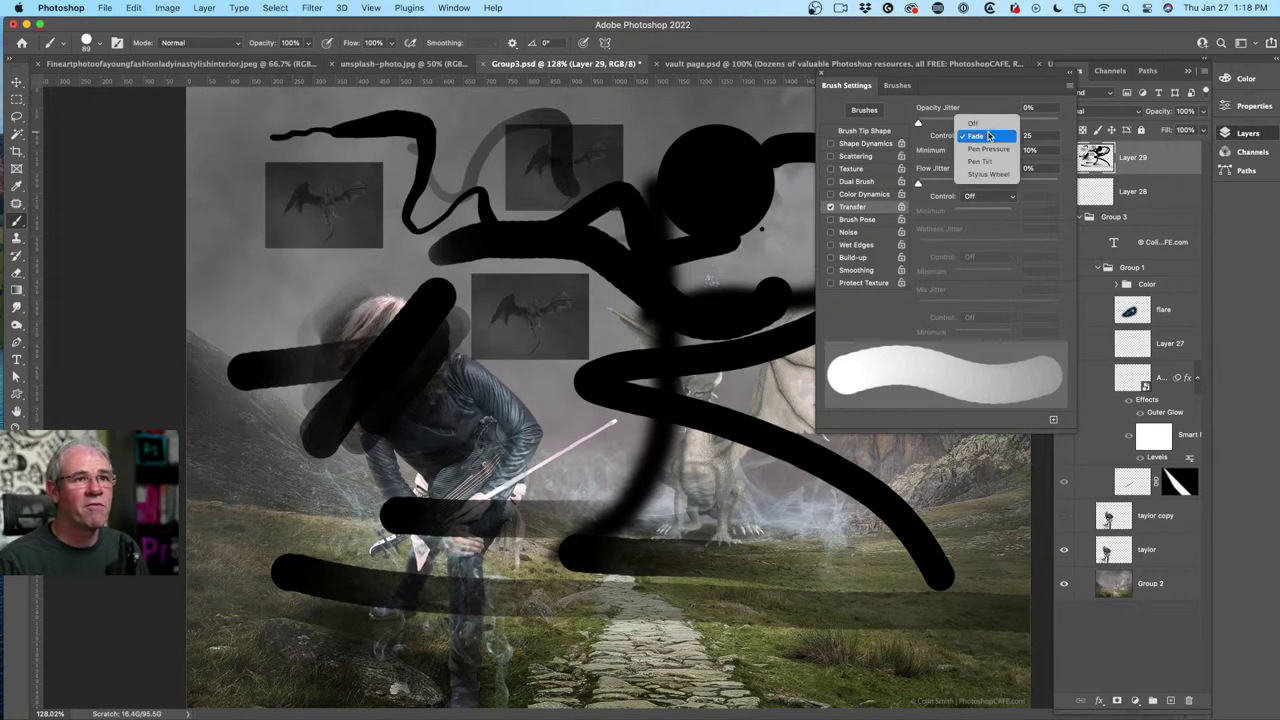
left_click(988, 149)
left_click_drag(919, 122, 928, 121)
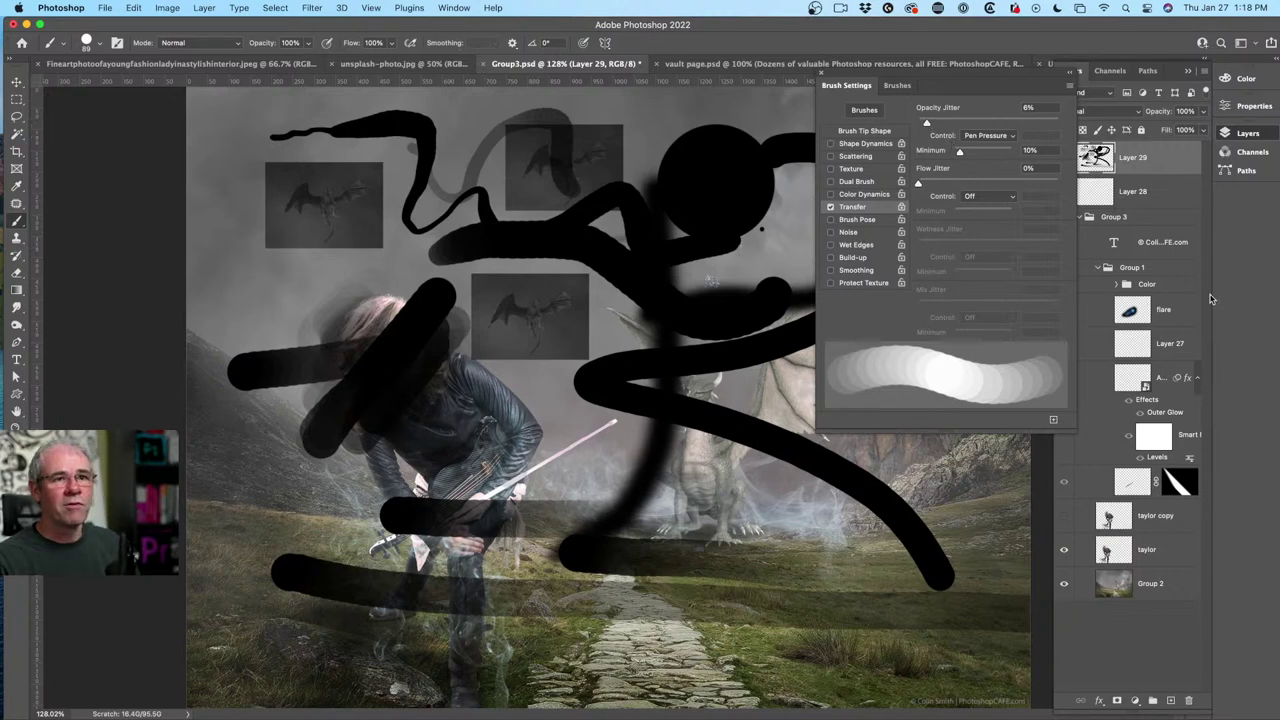
key("Delete")
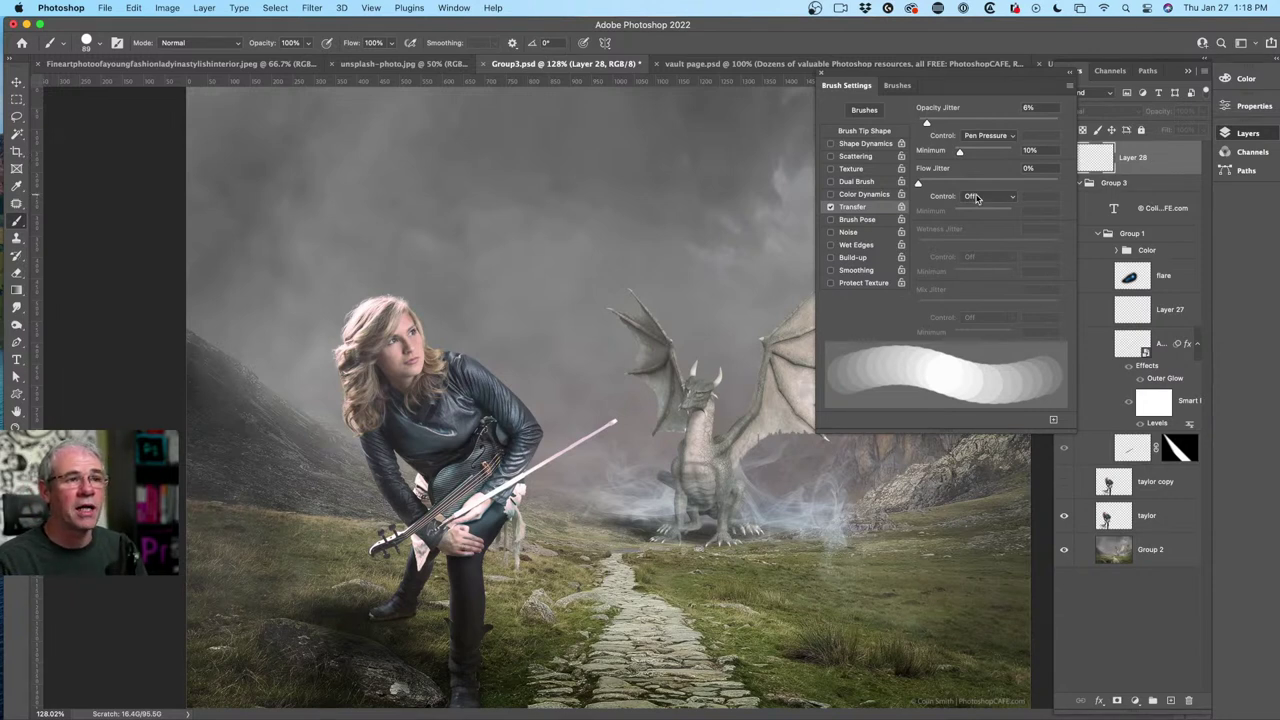
Browse the brush preset picker through the legacy default brushes and close it.
left_click(101, 43)
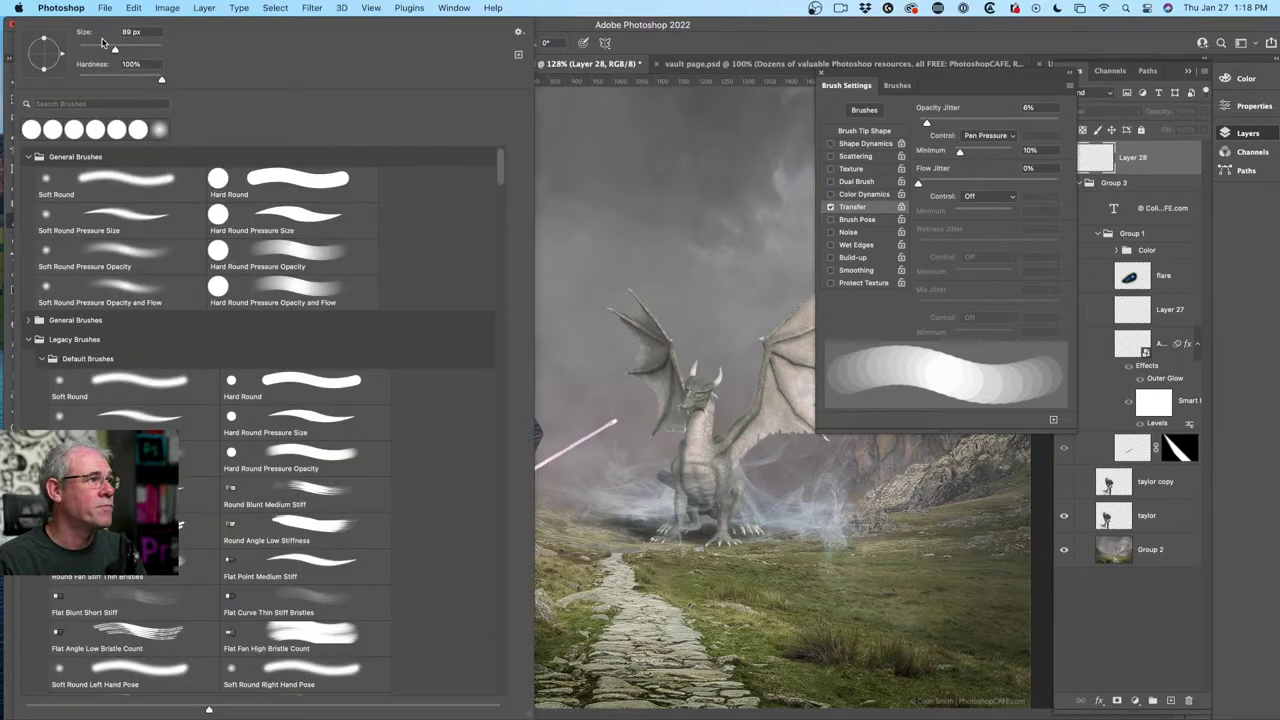
scroll(237, 530, "down", 20)
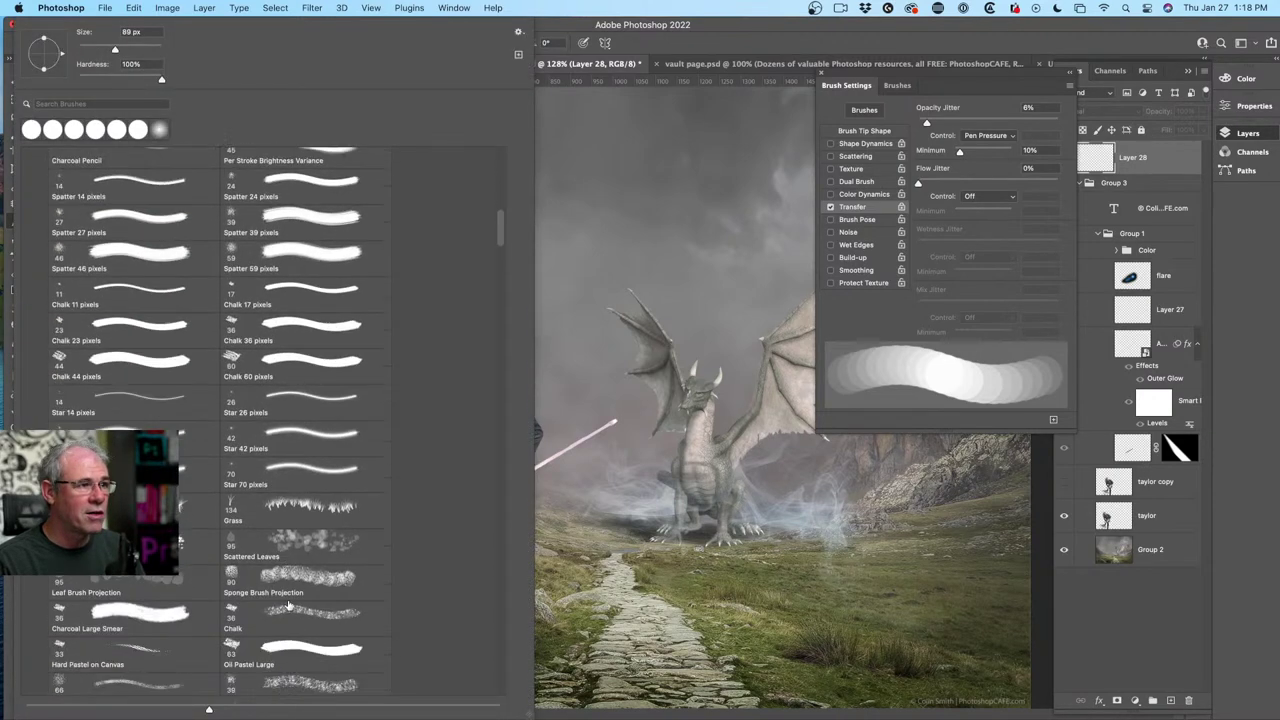
scroll(502, 228, "up", 20)
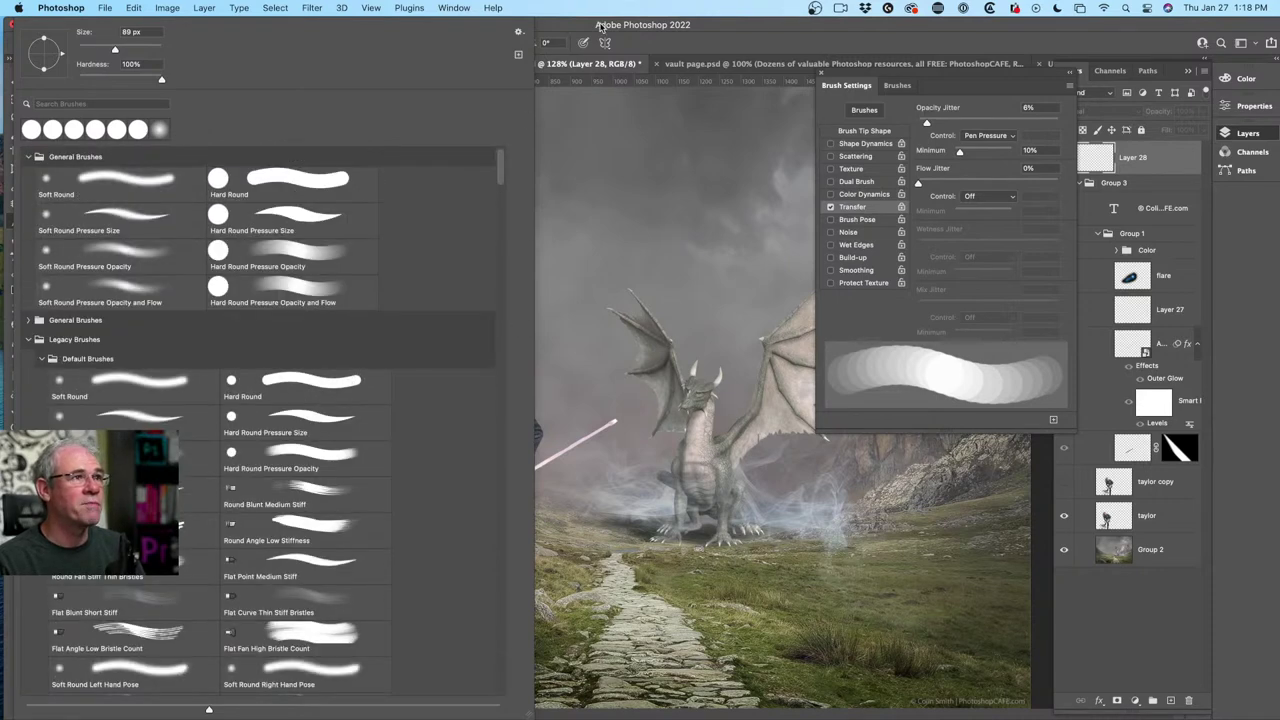
left_click(565, 24)
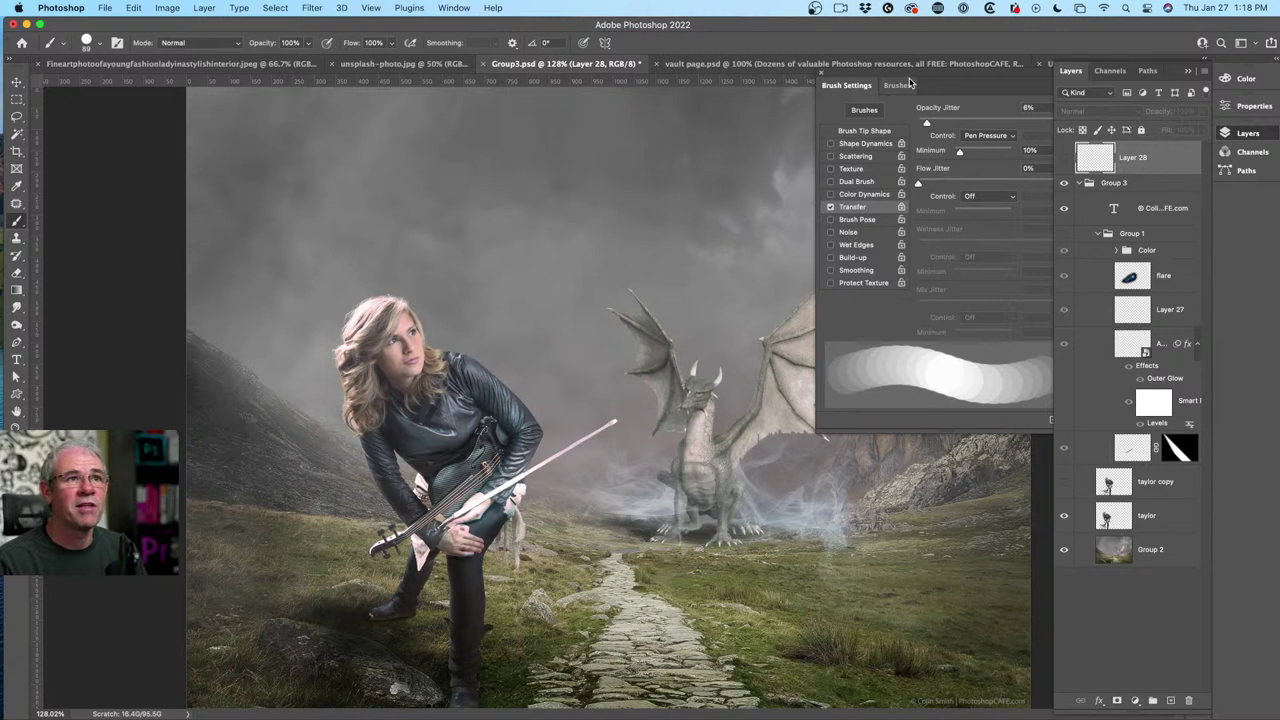
Collapse the Layers panel, browse the brushes in the overlays library, and close the floating brush panels.
left_click_drag(900, 84, 771, 115)
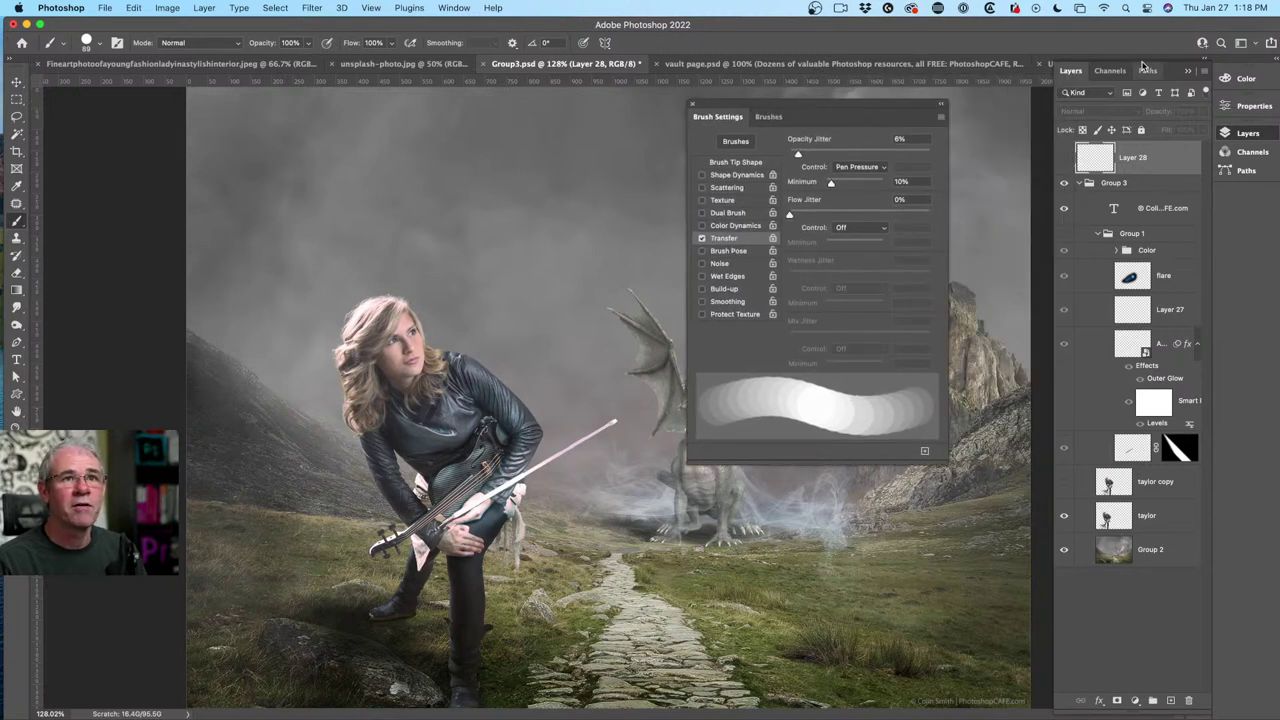
left_click(1190, 74)
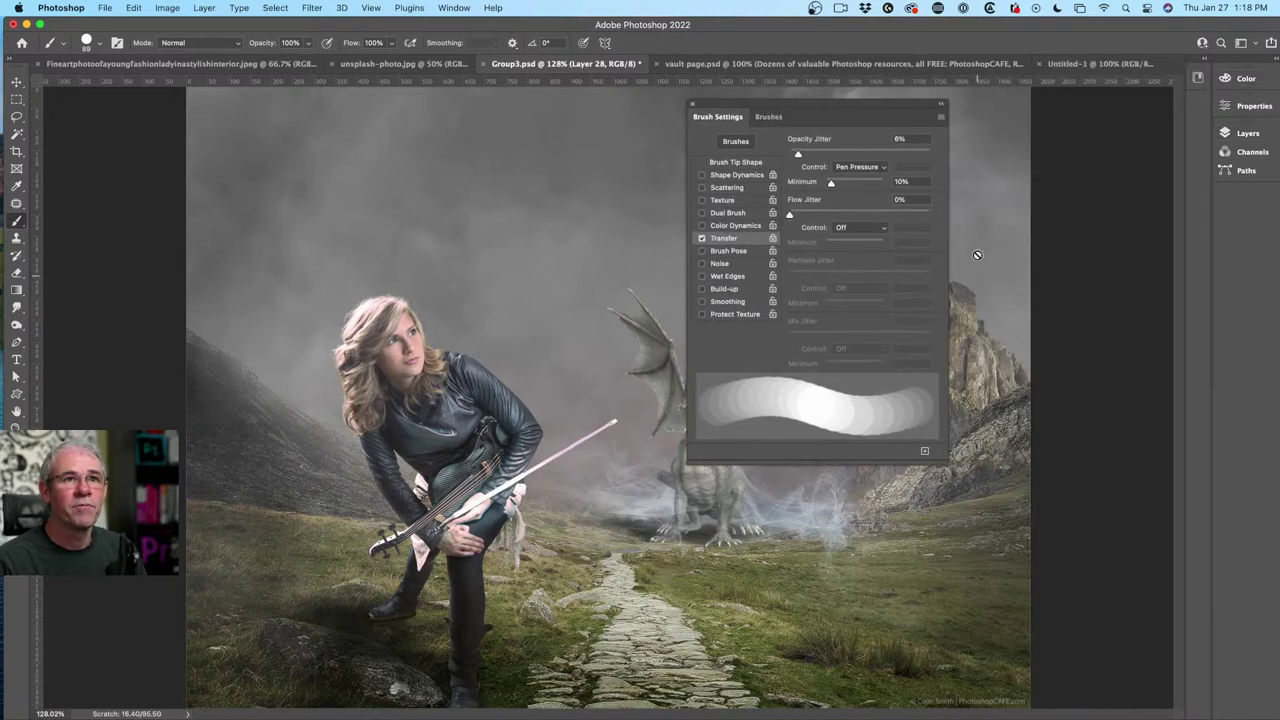
left_click(1198, 77)
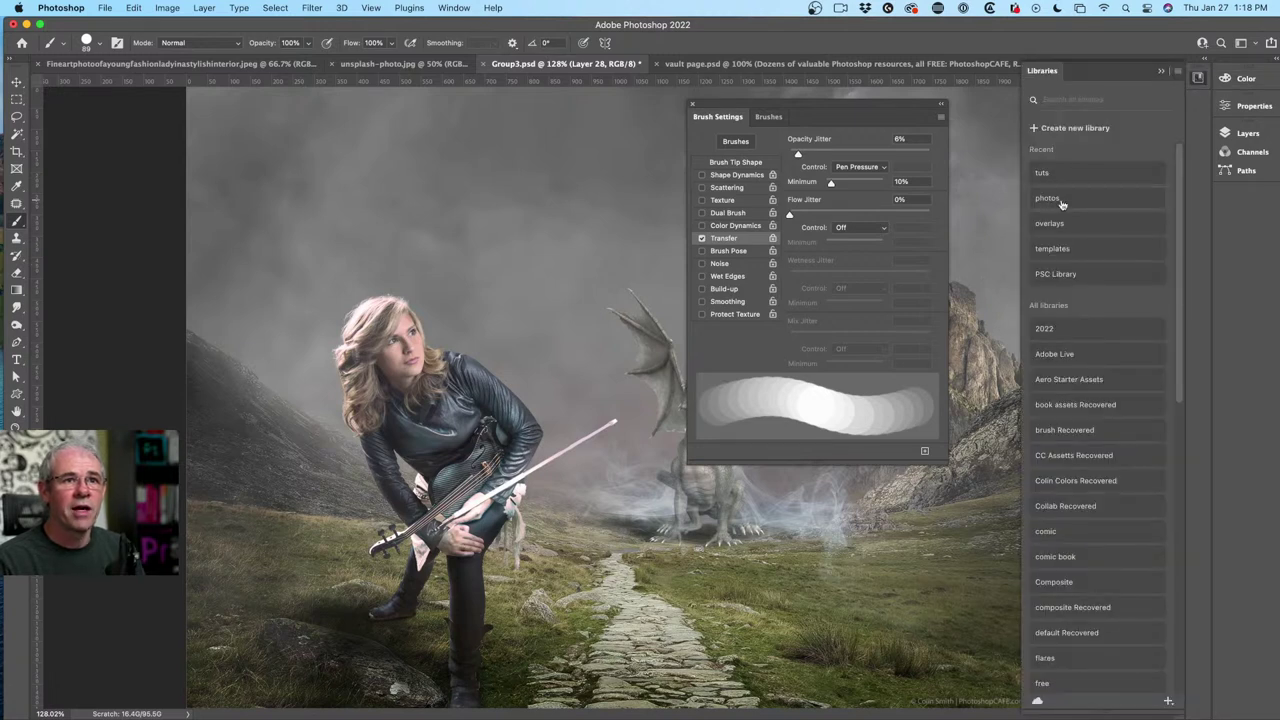
left_click(1085, 224)
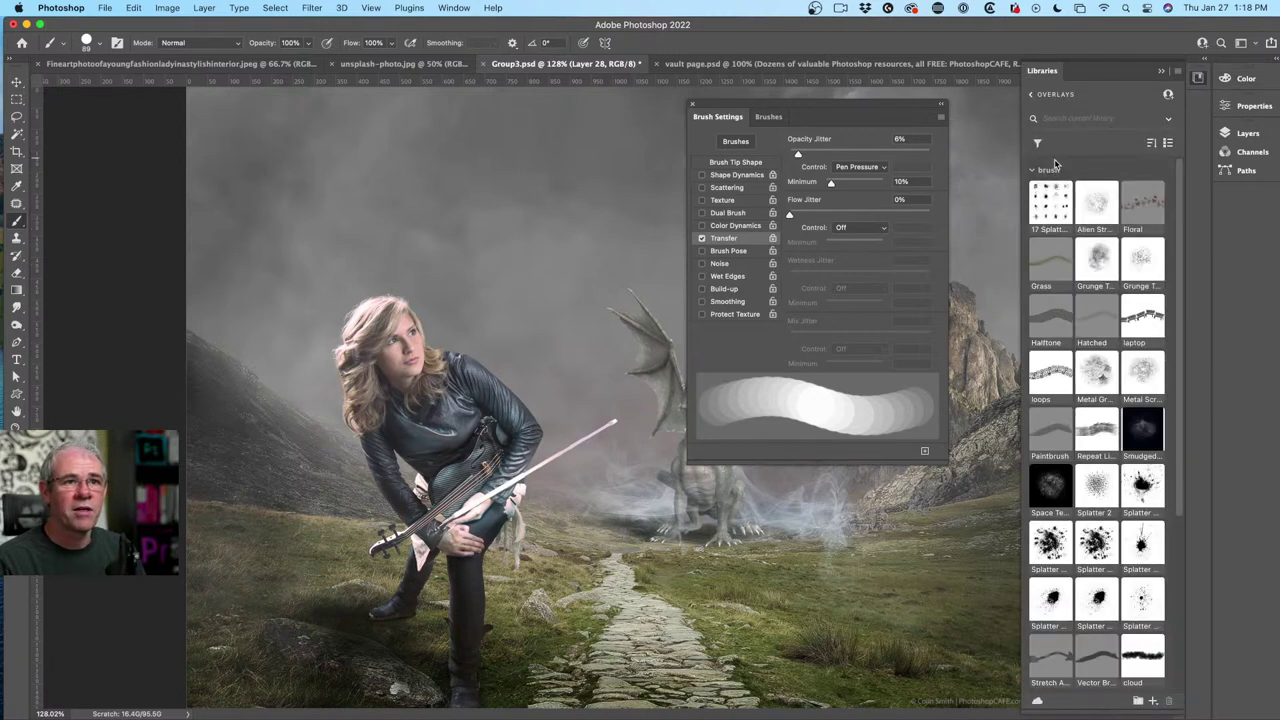
left_click_drag(1177, 399, 1188, 551)
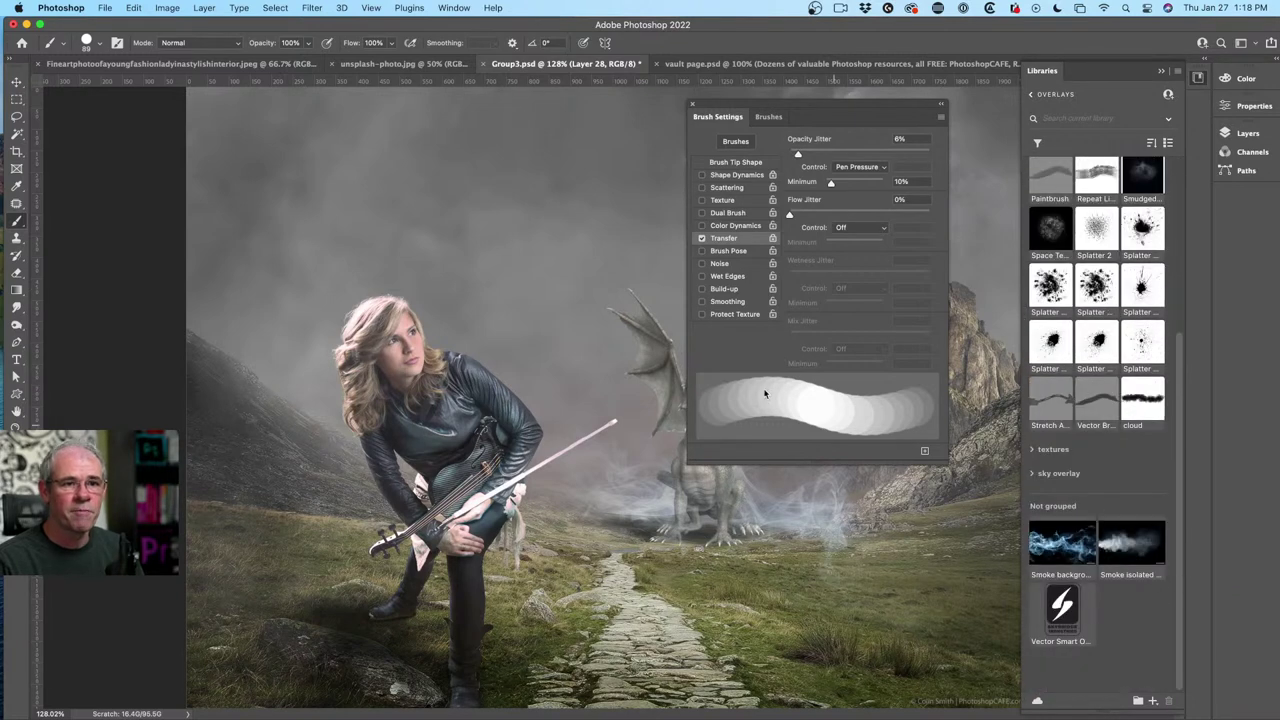
left_click(116, 44)
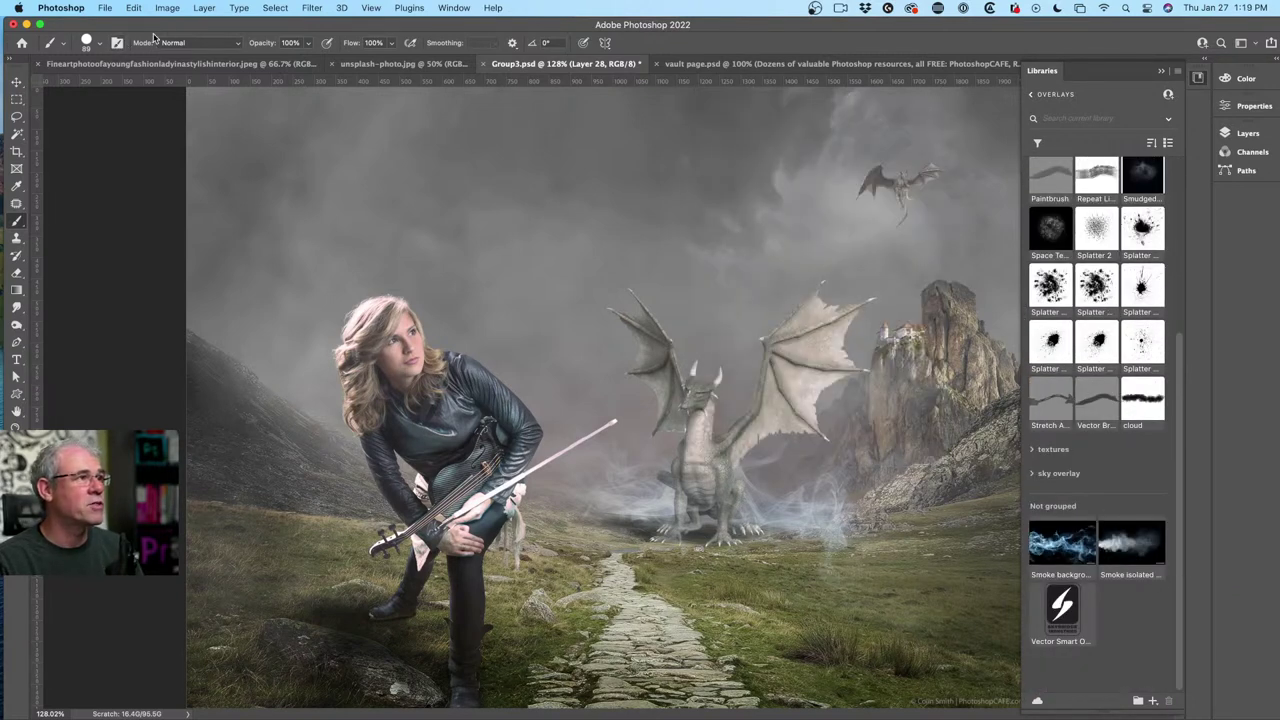
Open the floating brush panels beside the canvas, show the brush presets, and load the cloud brush from the overlays library.
left_click(117, 44)
left_click_drag(823, 104, 190, 100)
left_click(140, 108)
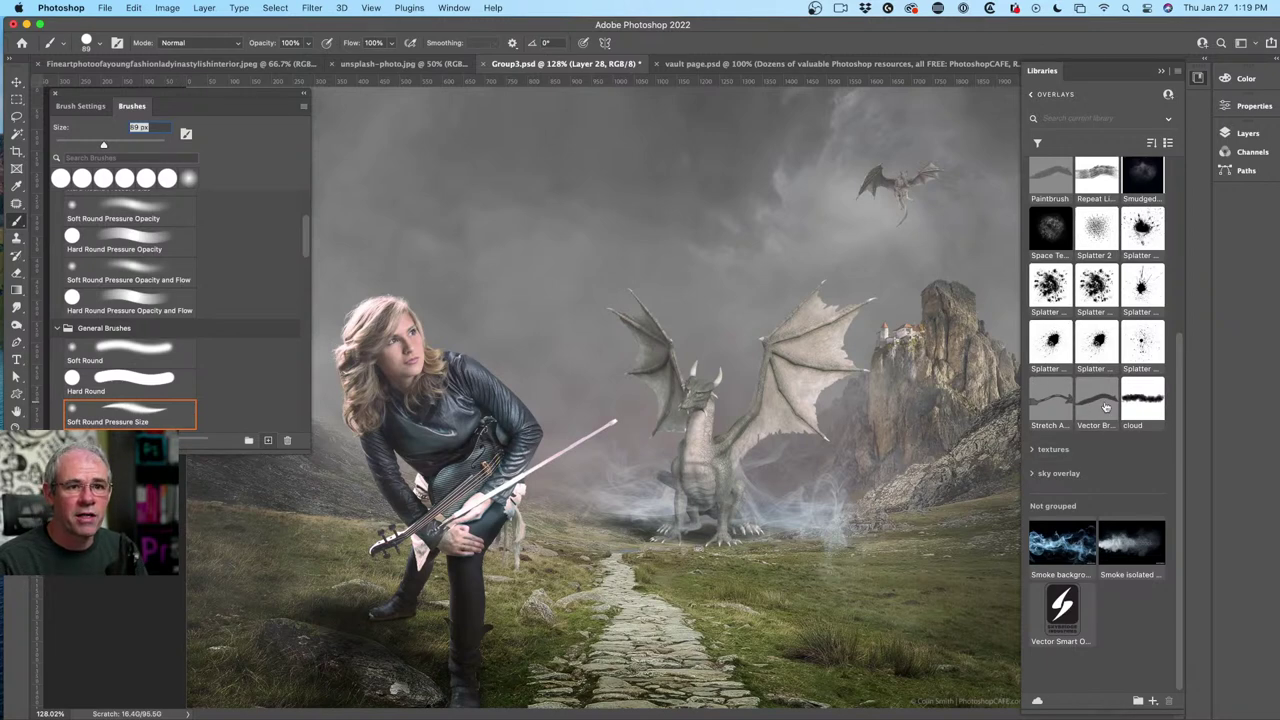
left_click(1143, 397)
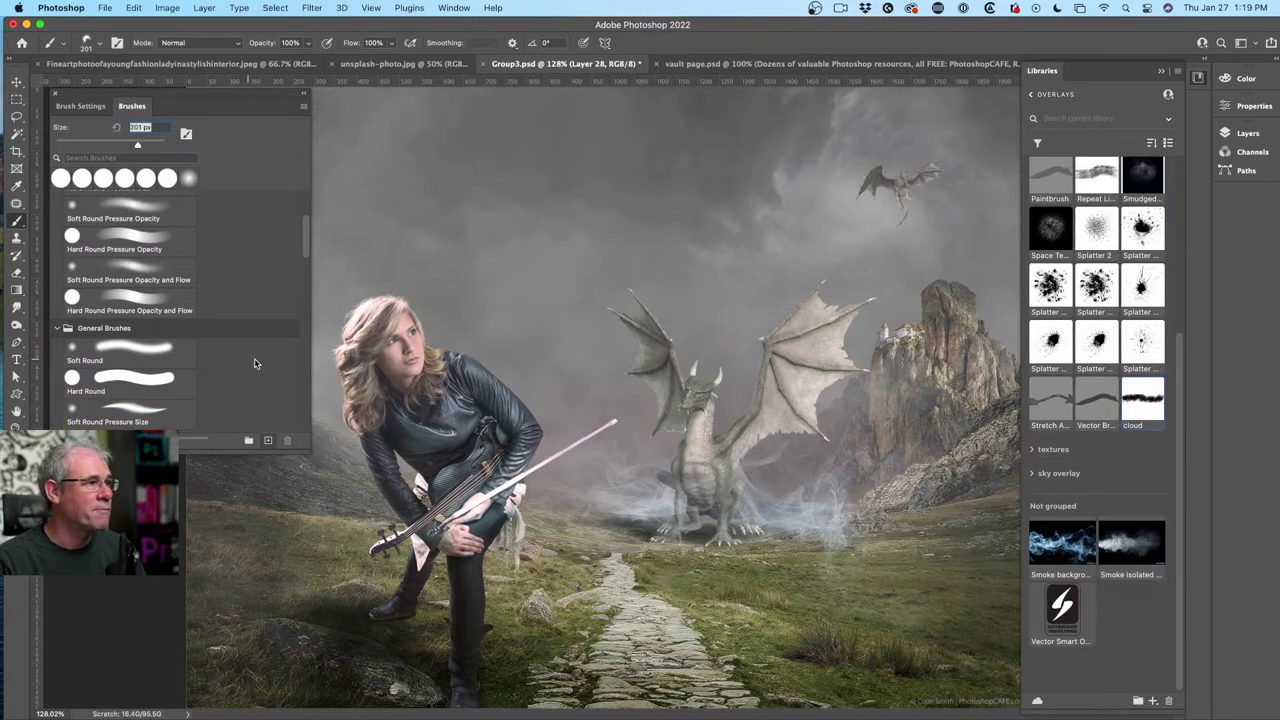
mouse_move(311, 222)
left_mouse_down()
mouse_move(293, 406)
mouse_move(306, 104)
left_mouse_up()
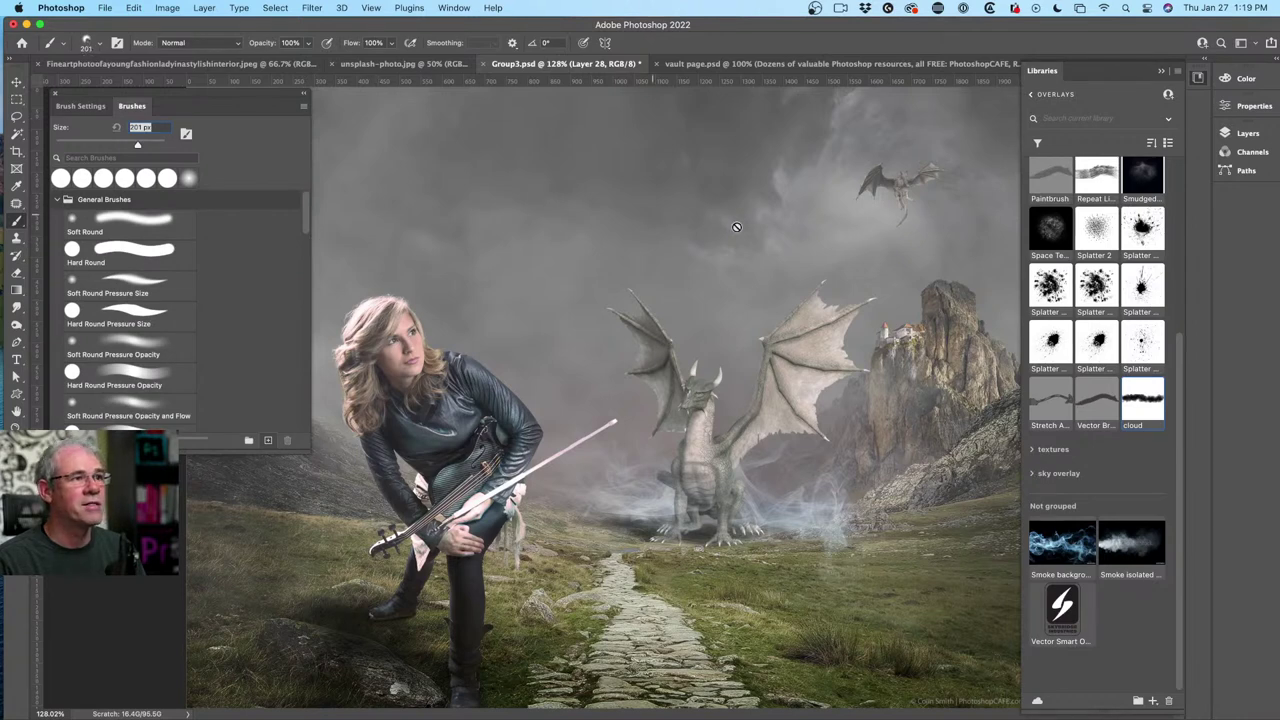
Try a splatter brush and other texture brushes from the overlays library, ending with the second Grunge brush at 433 px.
scroll(1150, 430, "up", 5)
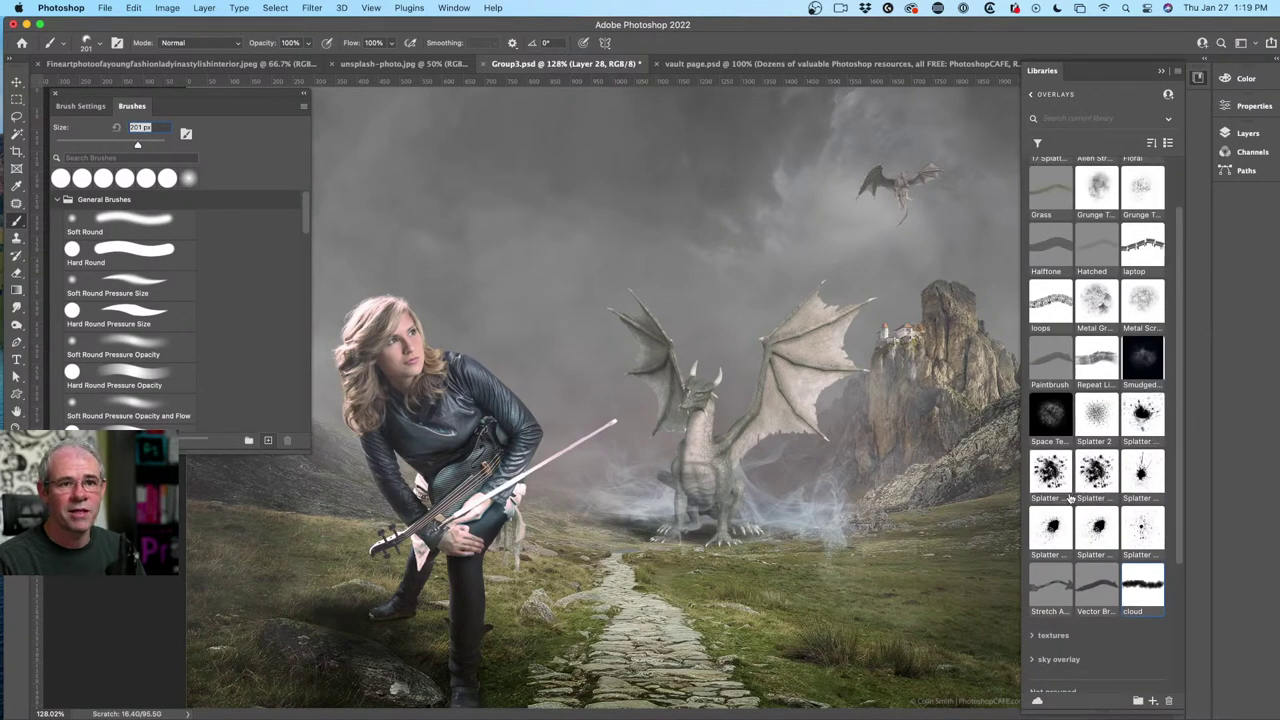
left_click(1146, 472)
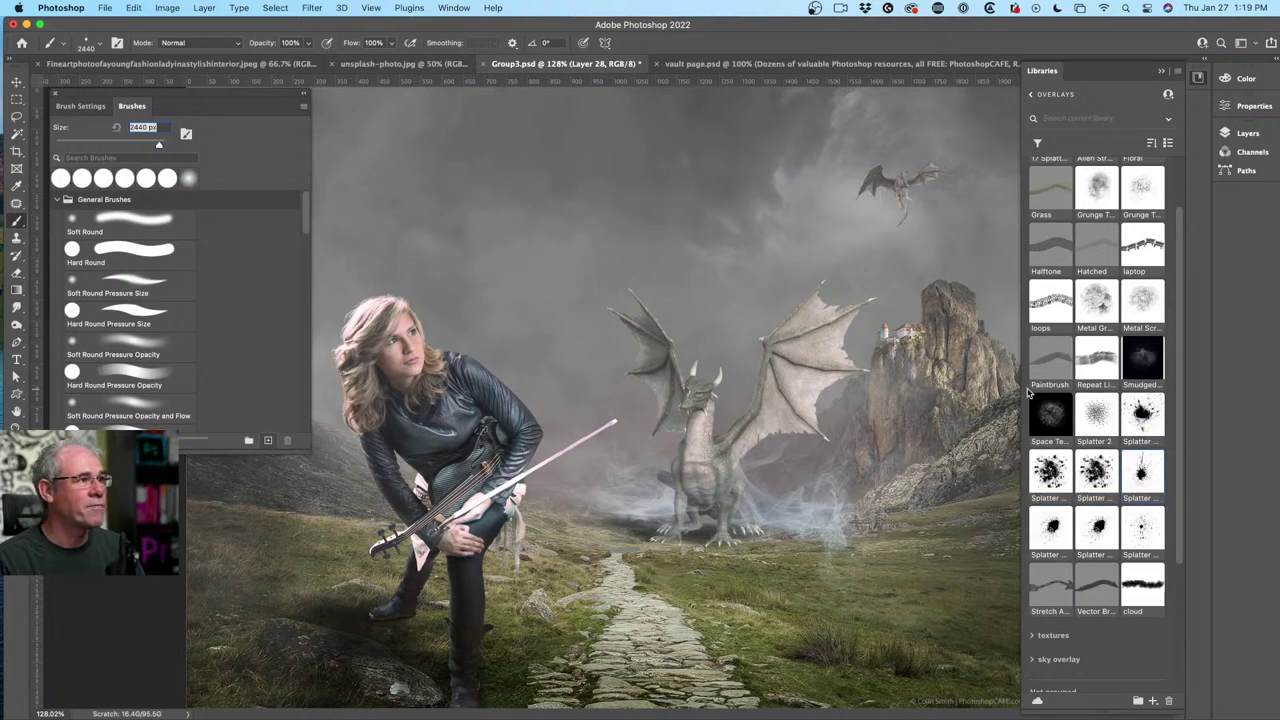
left_click(1100, 348)
left_click(1143, 186)
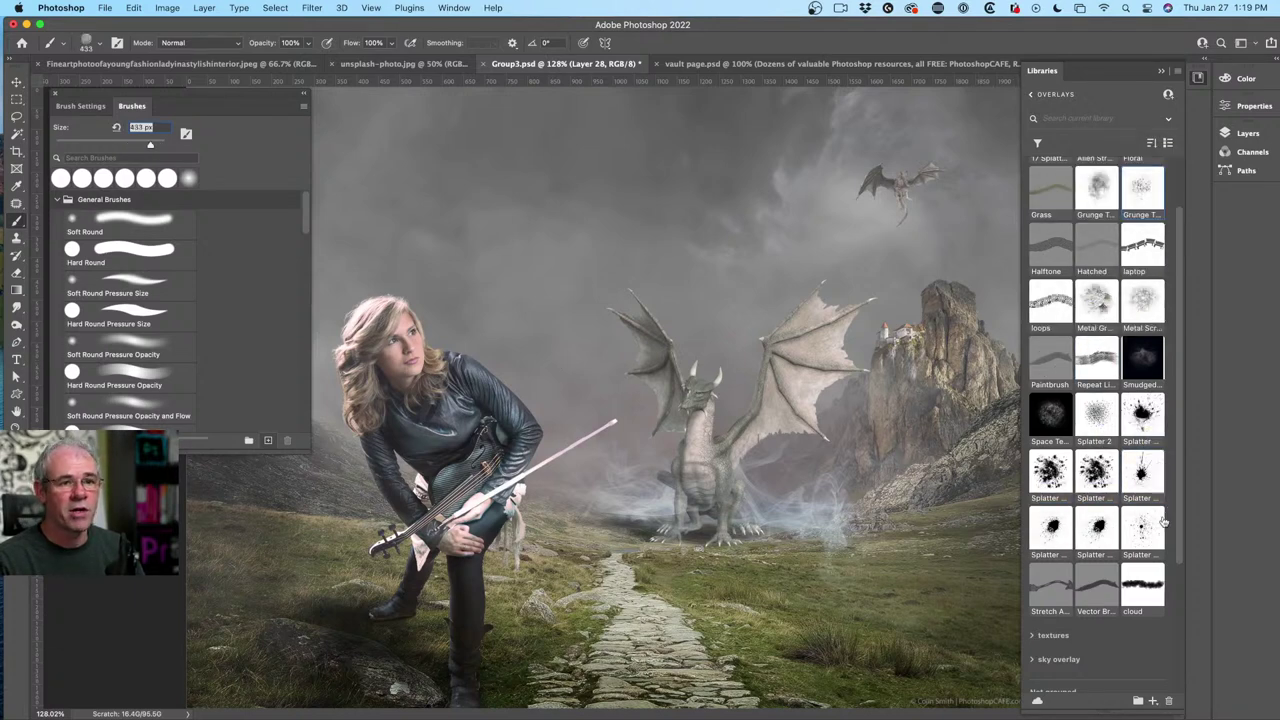
Float the Libraries panel, add a new layer above Layer 28, and paint grunge texture marks across the sky.
scroll(1140, 470, "down", 3)
left_click_drag(1094, 76, 930, 87)
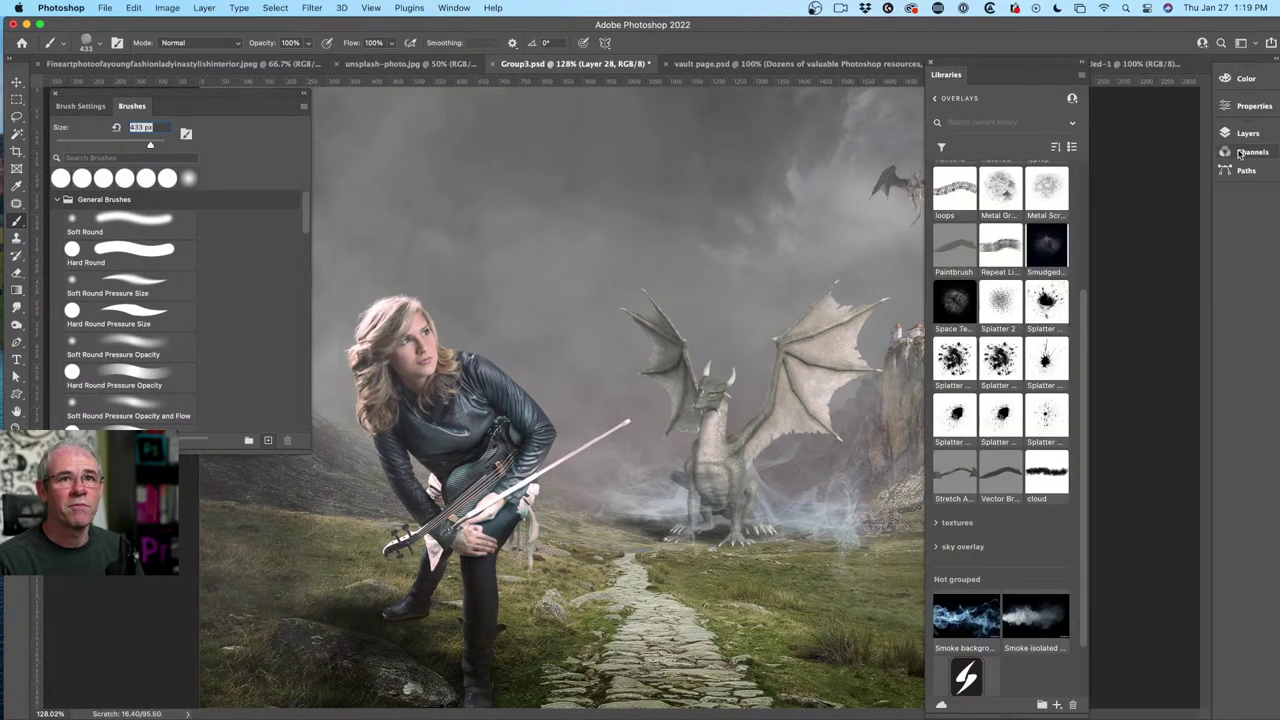
left_click(1244, 133)
left_click(1065, 157)
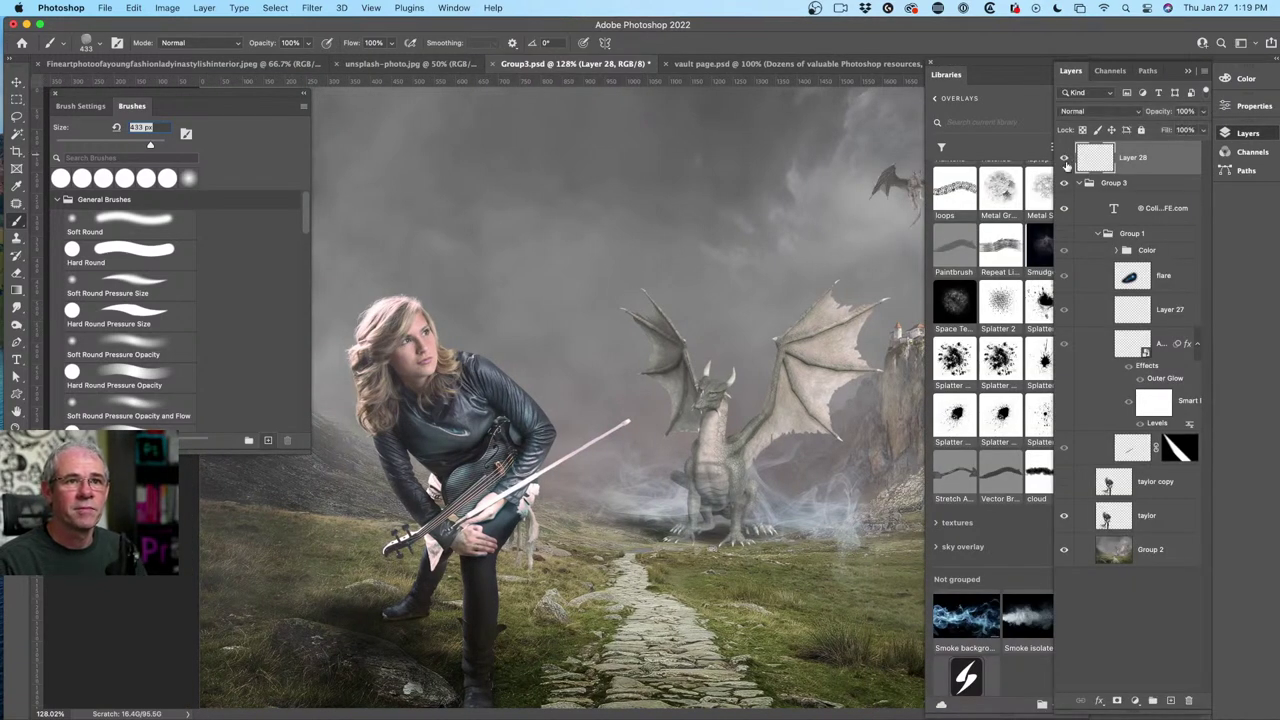
left_click(1169, 700)
mouse_move(542, 235)
left_mouse_down()
mouse_move(660, 270)
mouse_move(678, 250)
left_mouse_up()
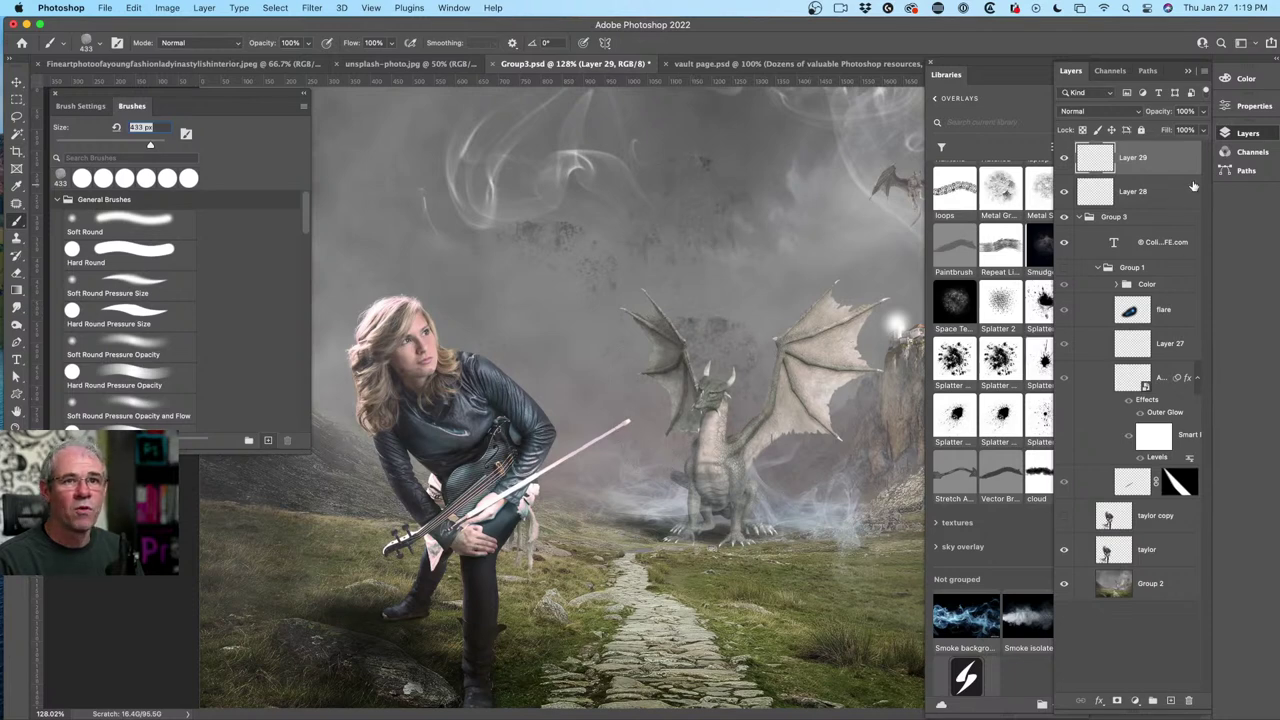
Load the cloud brush from the overlays library and set the brush opacity to 9%.
left_click(1189, 71)
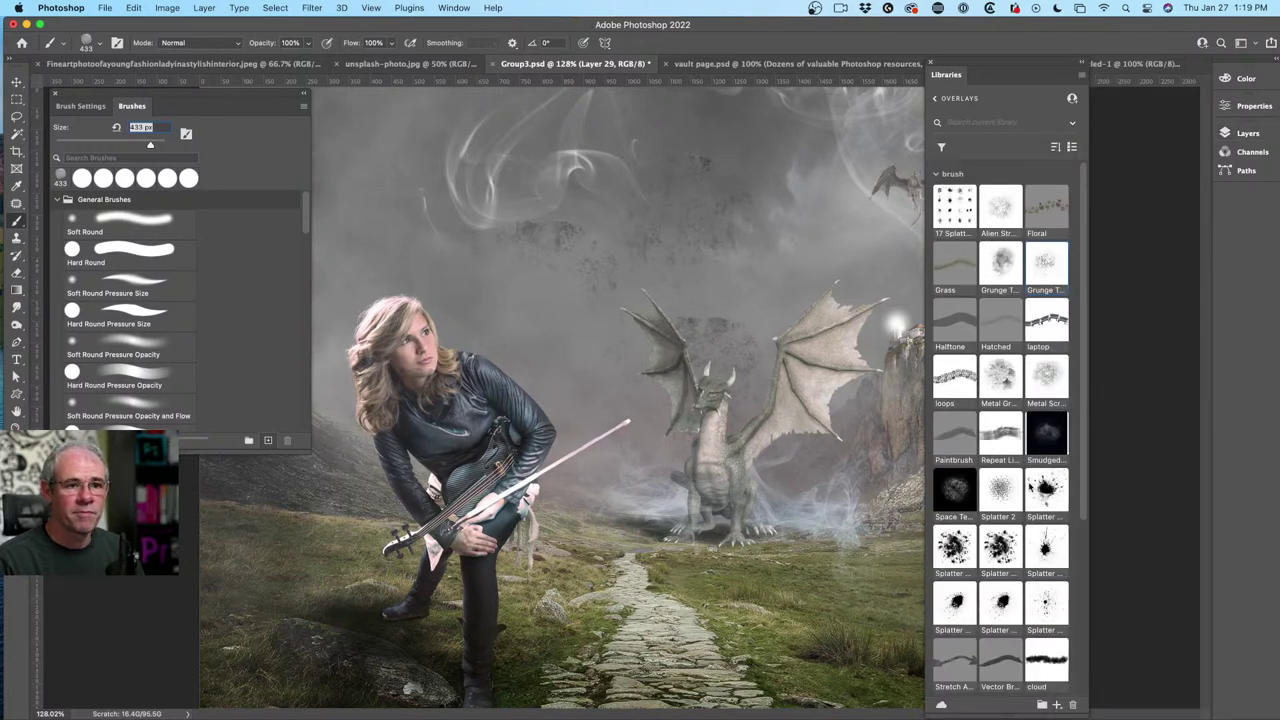
left_click(1046, 660)
scroll(1046, 600, "down", 5)
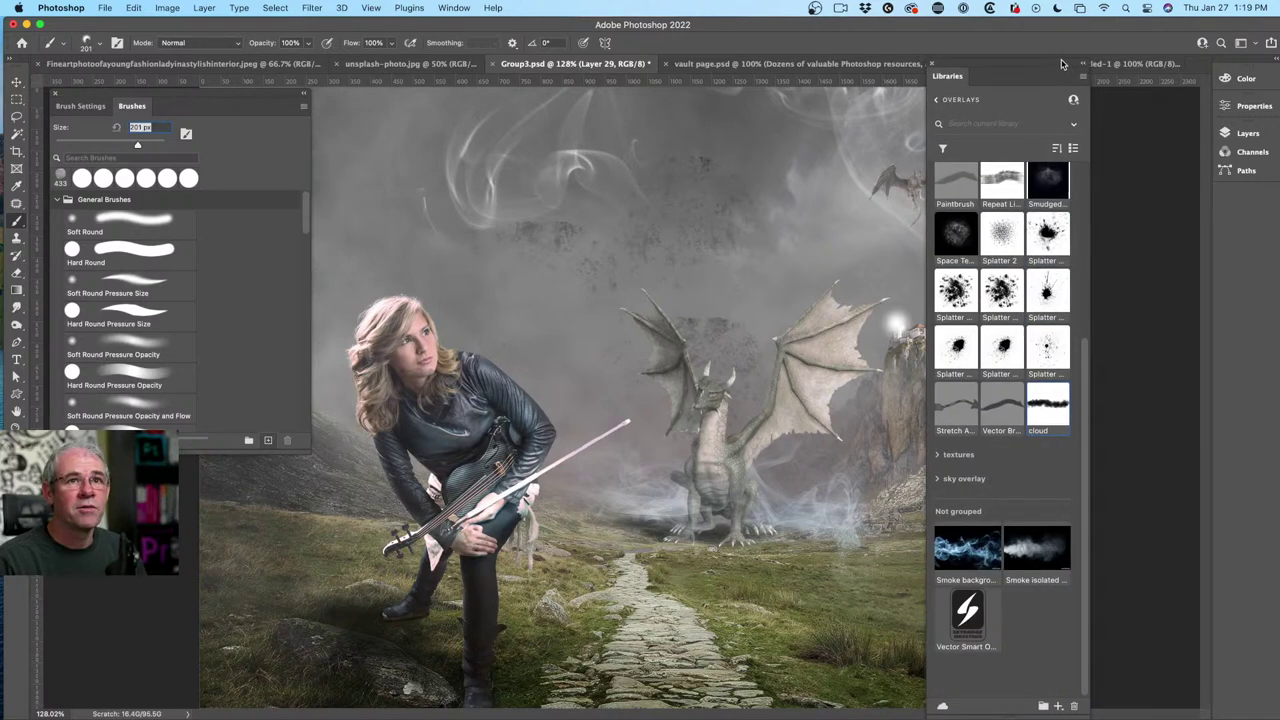
left_click(1240, 133)
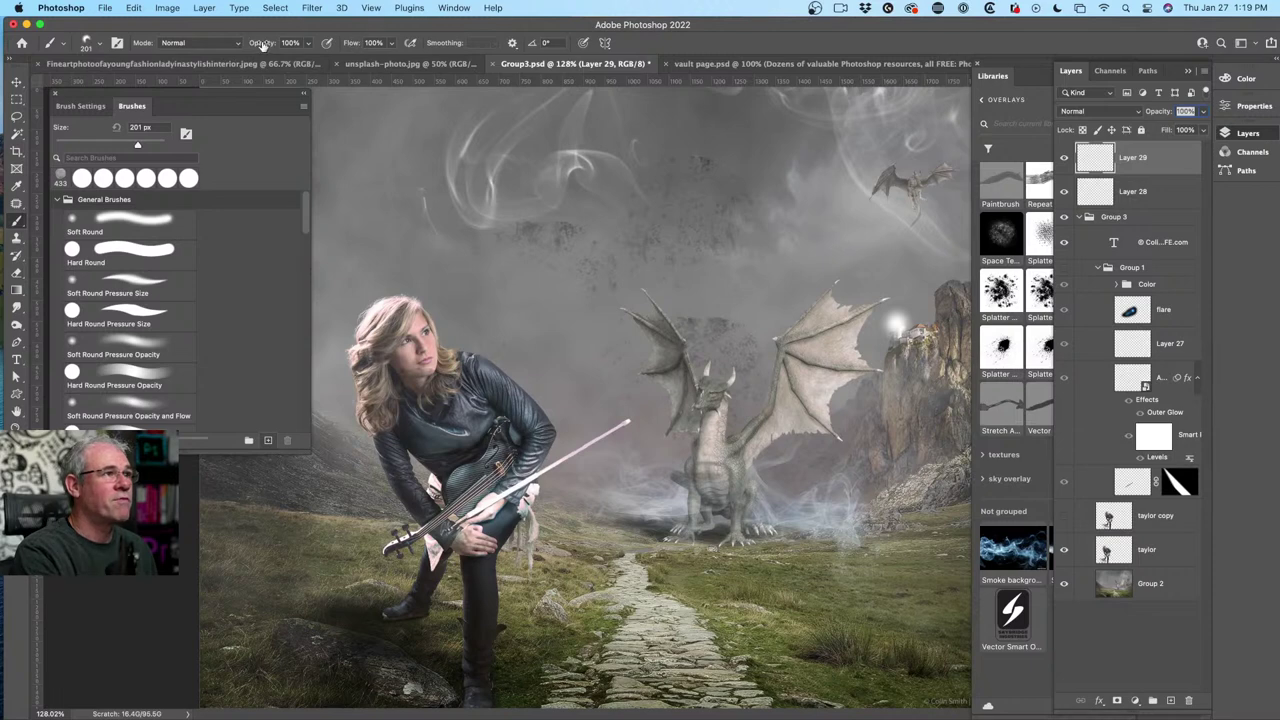
left_click_drag(265, 45, 206, 46)
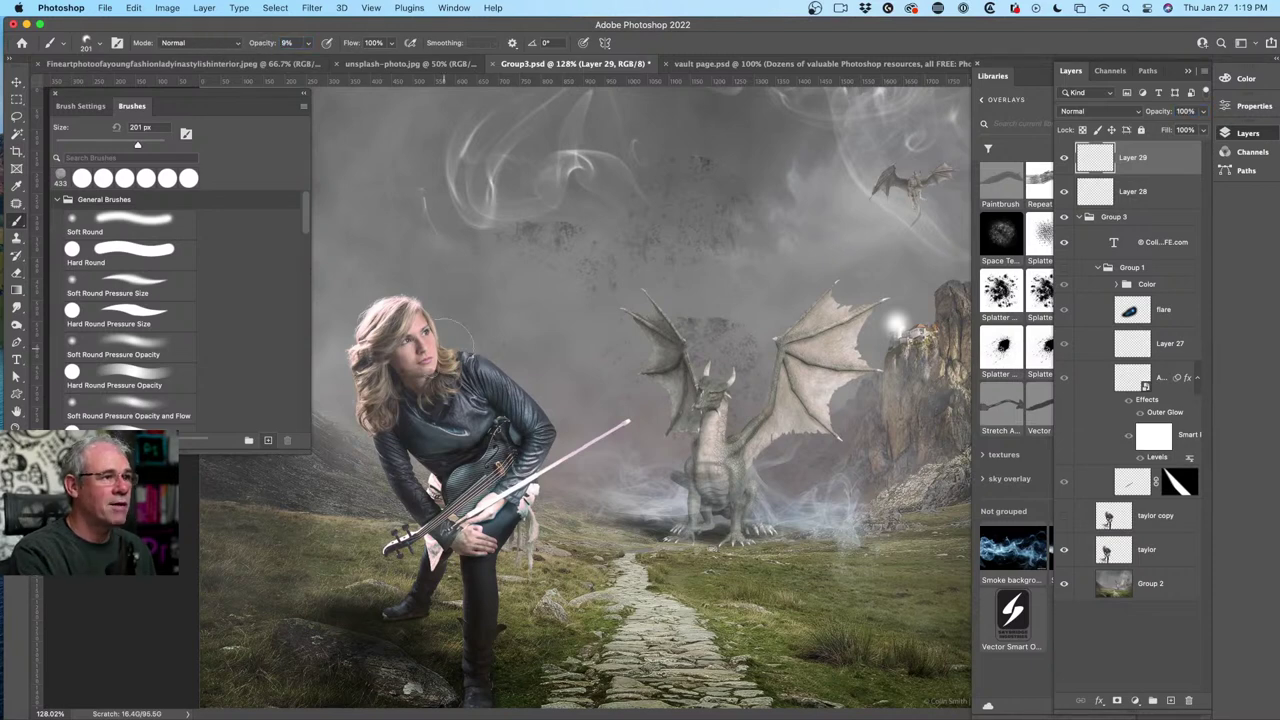
Enlarge the cloud brush to 600 px and show its Transfer settings.
key("bracketright")
key("bracketright")
key("bracketright")
key("bracketright")
key("bracketright")
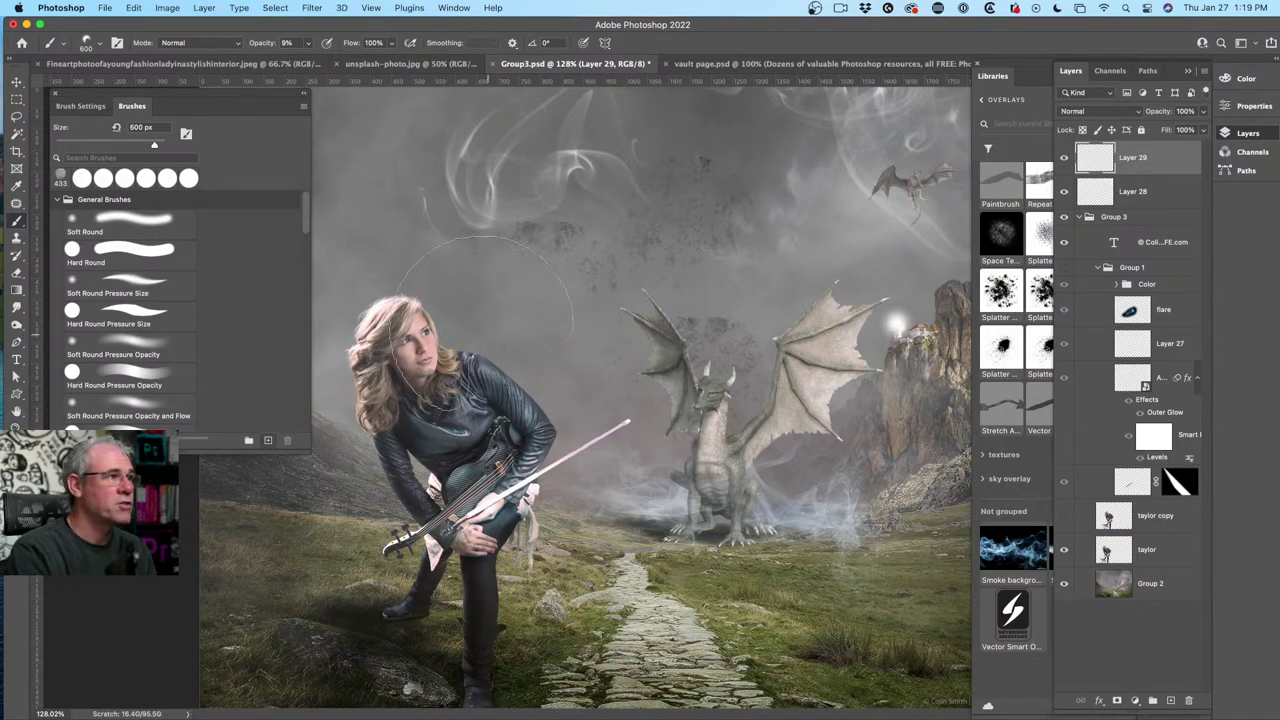
left_click(186, 134)
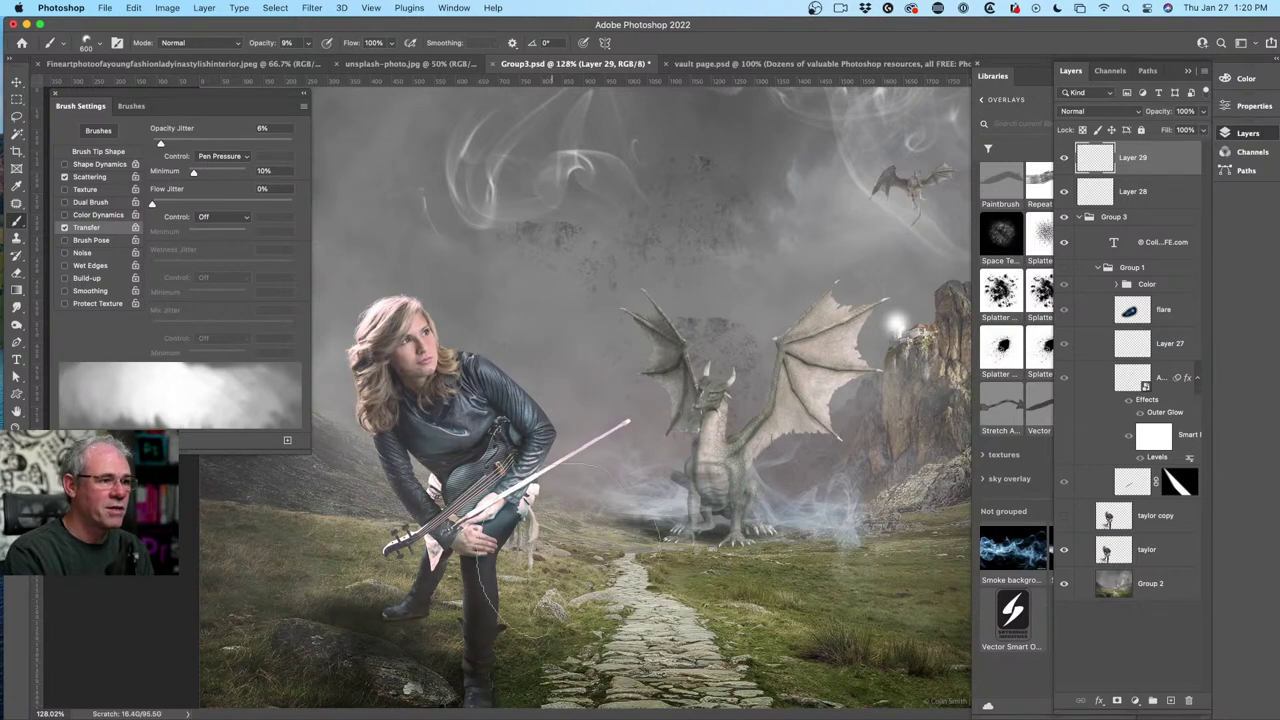
Reduce the cloud brush to 175 px and paint soft mist over the ground around the woman's legs.
key("bracketleft")
key("bracketleft")
key("bracketleft")
key("bracketleft")
key("bracketleft")
key("bracketleft")
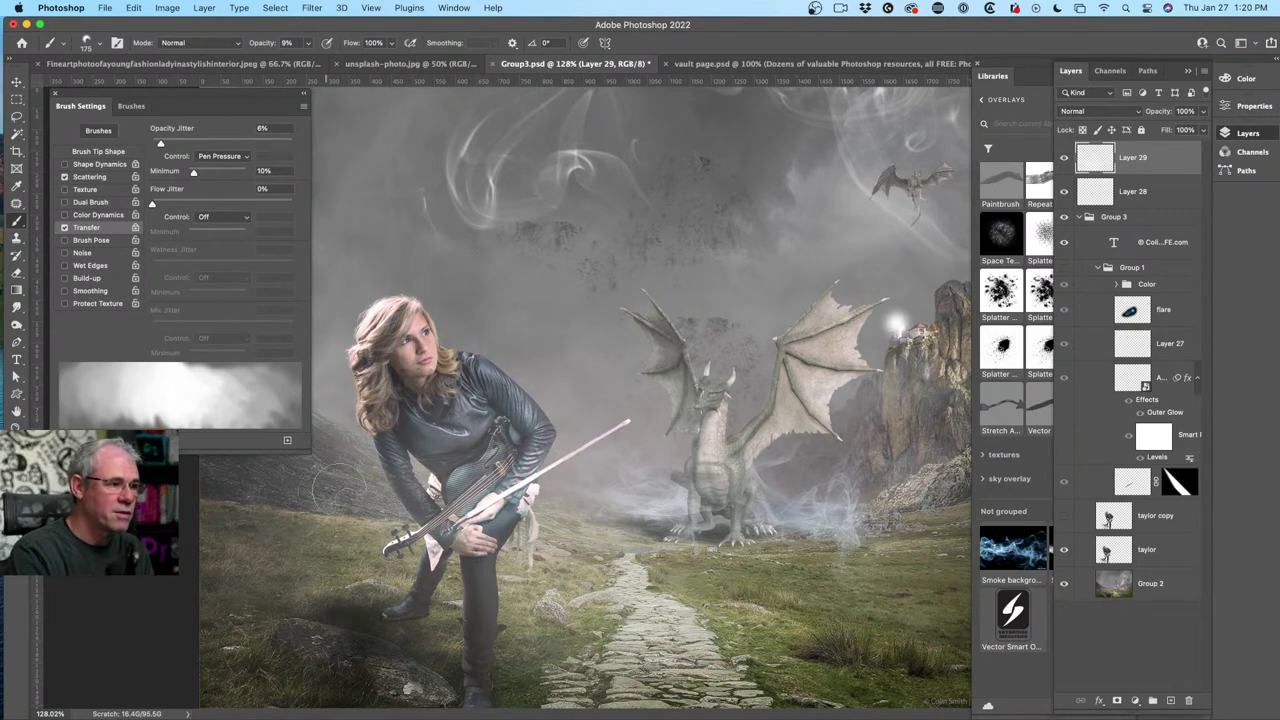
mouse_move(490, 600)
left_mouse_down()
mouse_move(420, 610)
mouse_move(310, 540)
left_mouse_up()
Reduce the cloud brush to 100 px and change the foreground colour to the dark grey 5a5151.
left_click(16, 445)
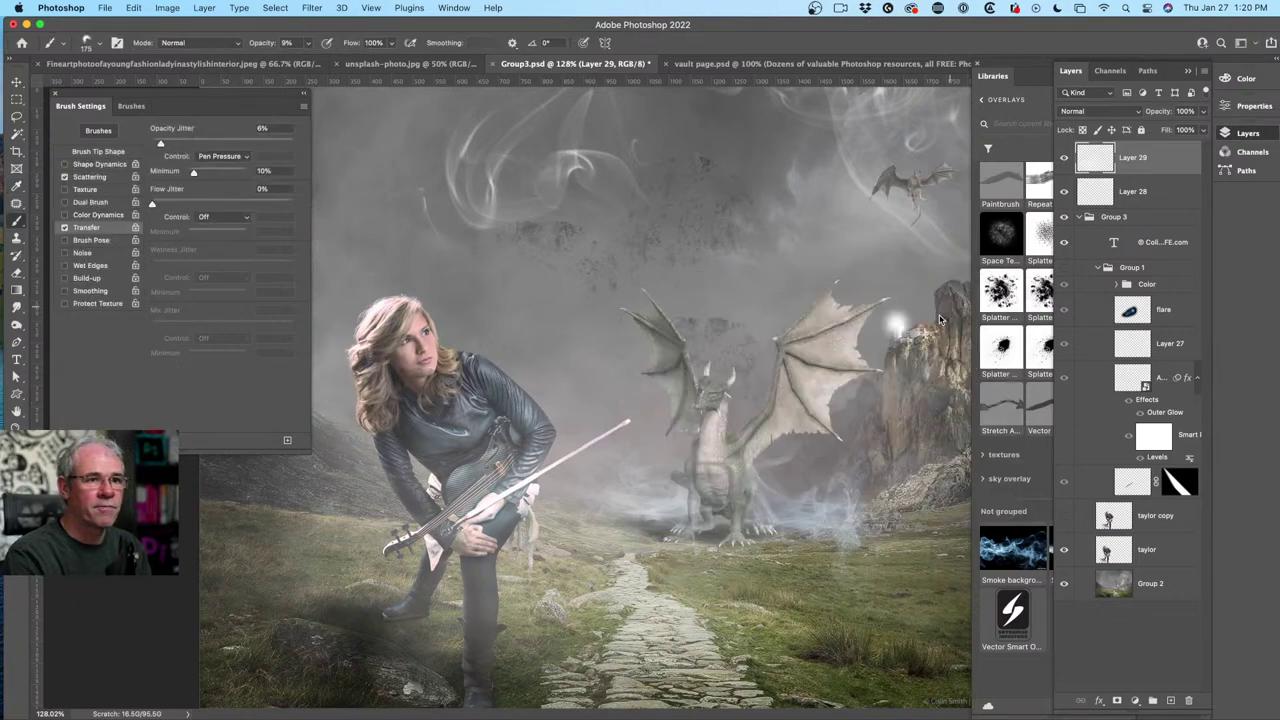
left_click(945, 308)
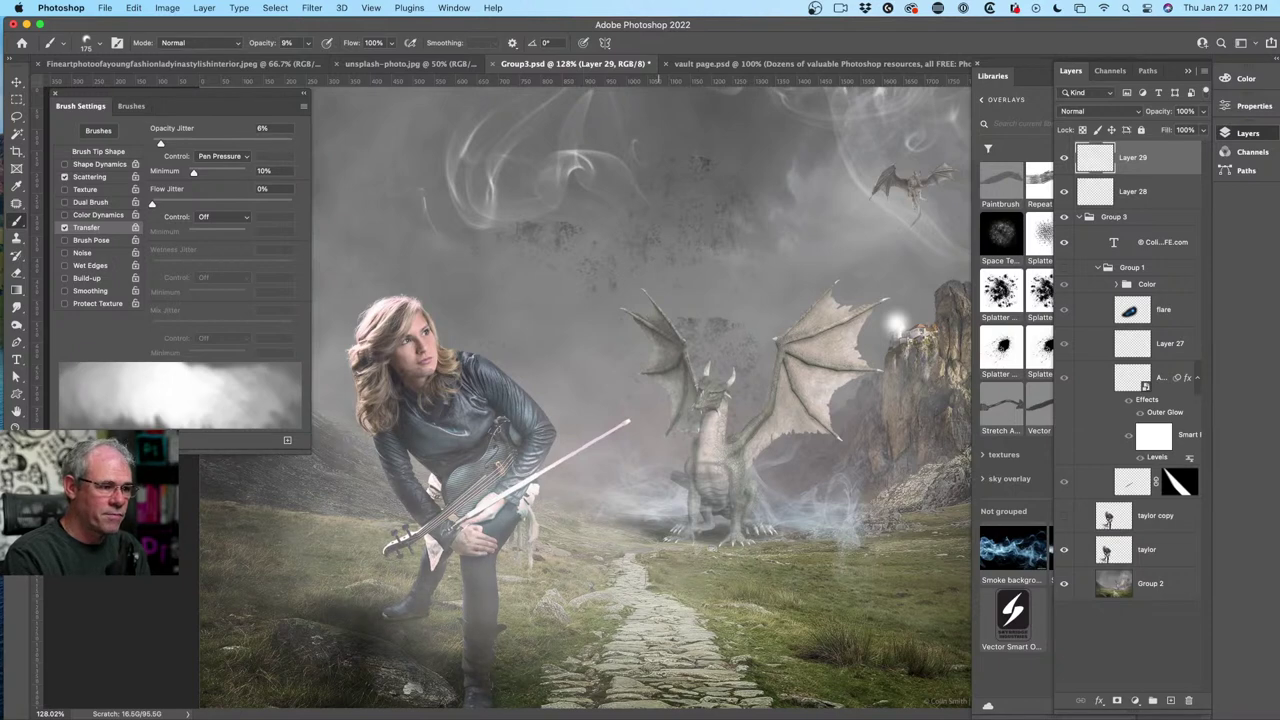
key("bracketleft")
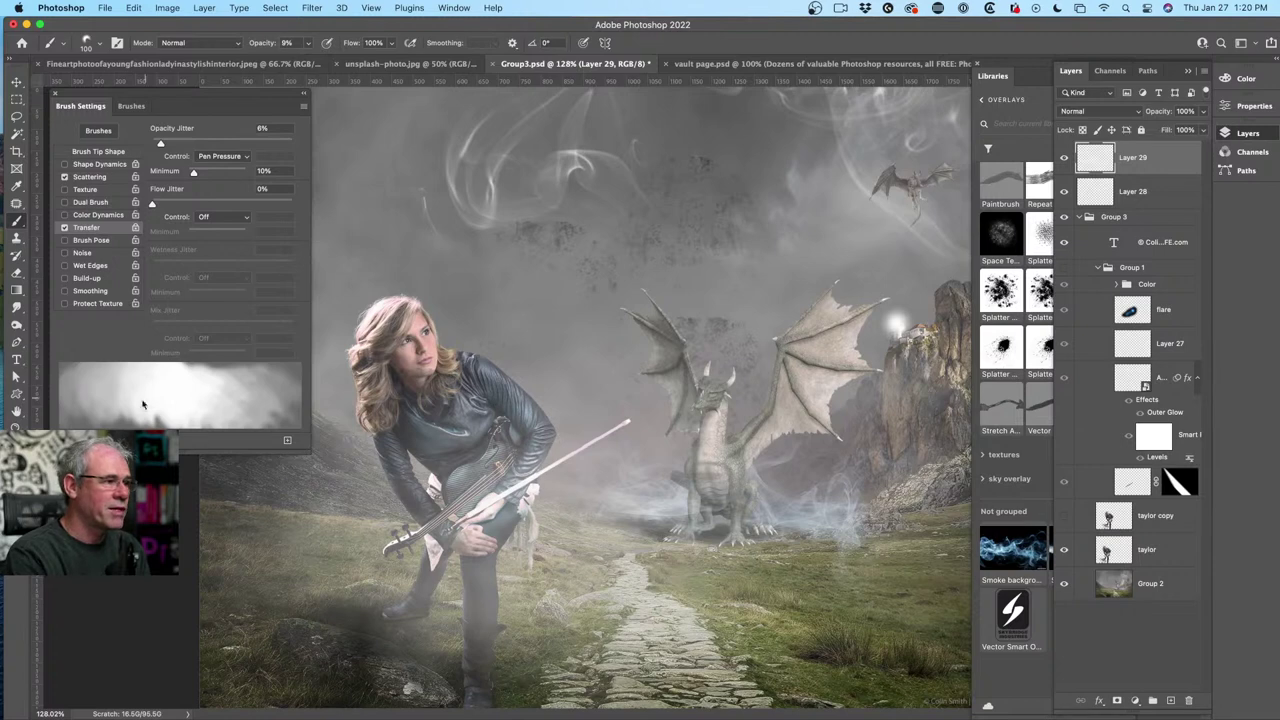
left_click(14, 445)
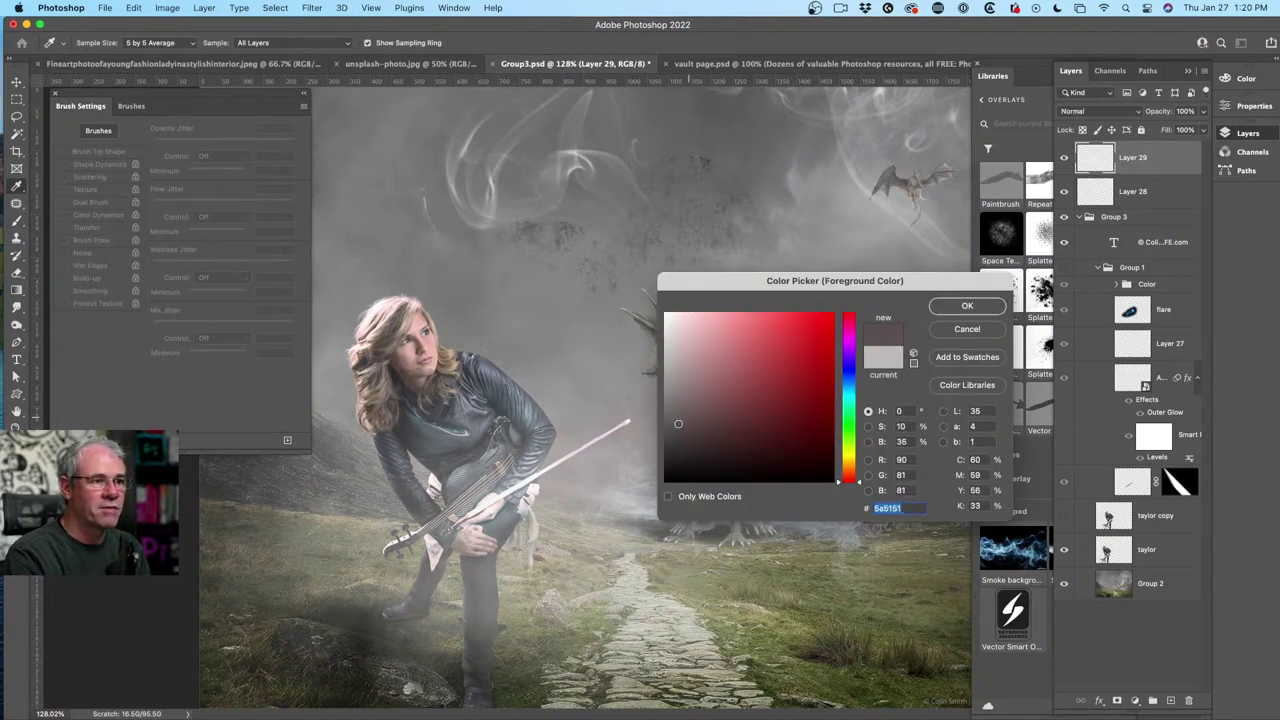
left_click(955, 306)
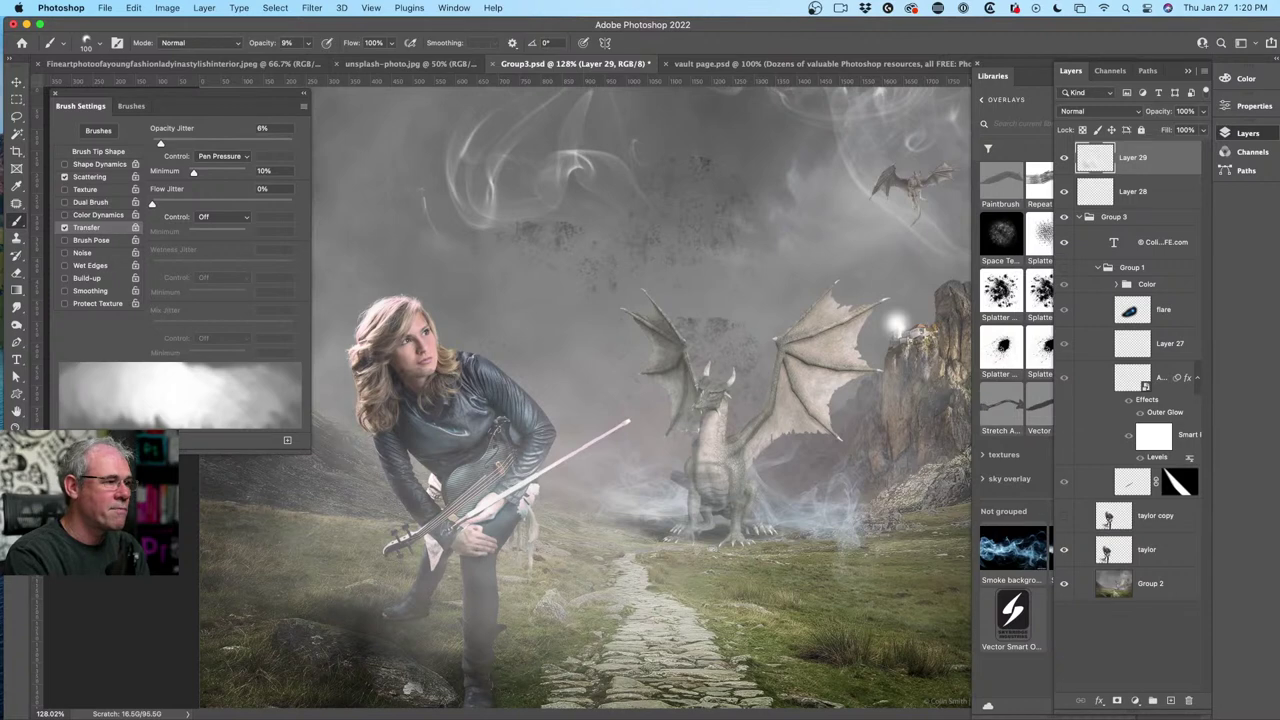
Set the foreground colour to light grey e3e3e3, and hide and show Layer 29 to compare the painted mist.
left_click(14, 445)
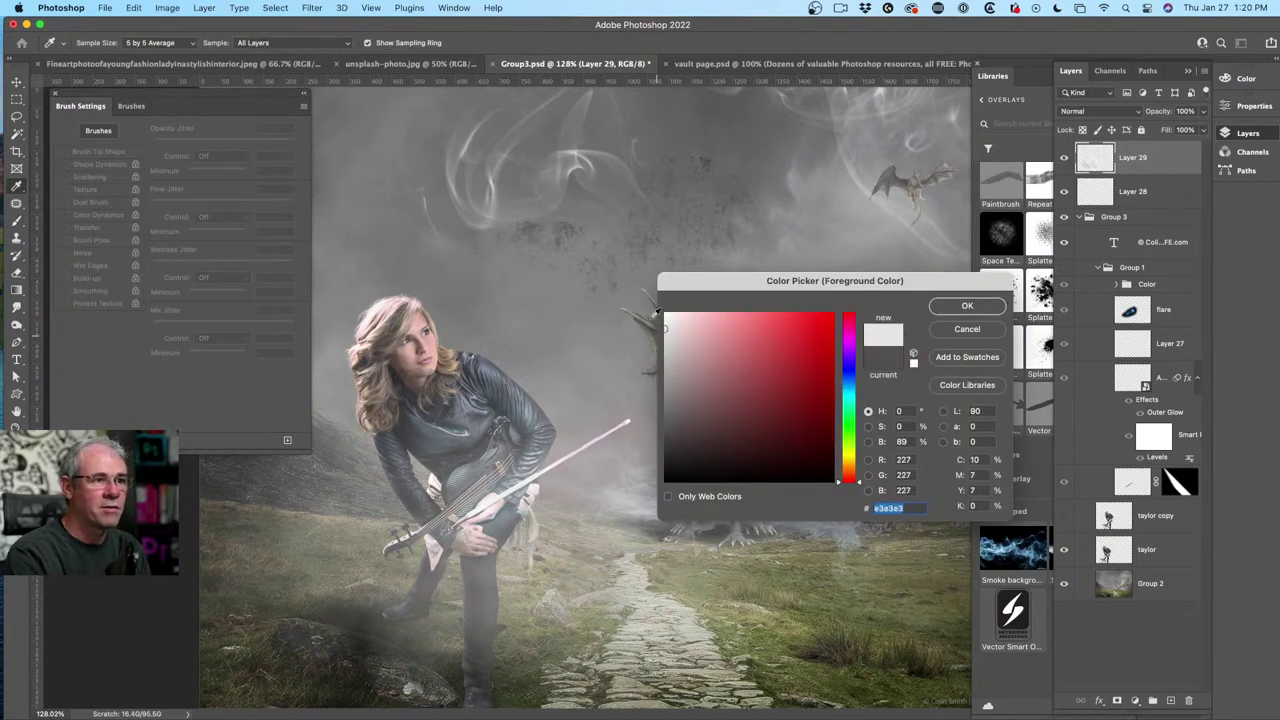
left_click(966, 307)
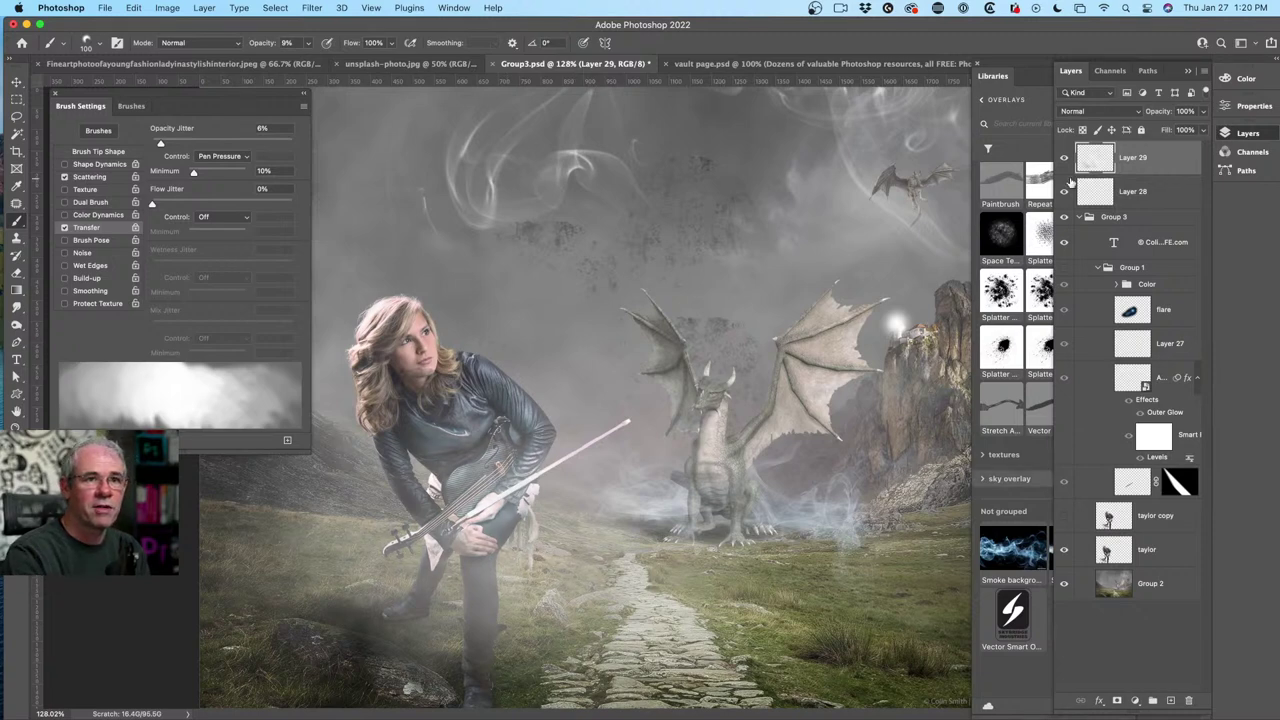
left_click(1064, 157)
left_click(1064, 157)
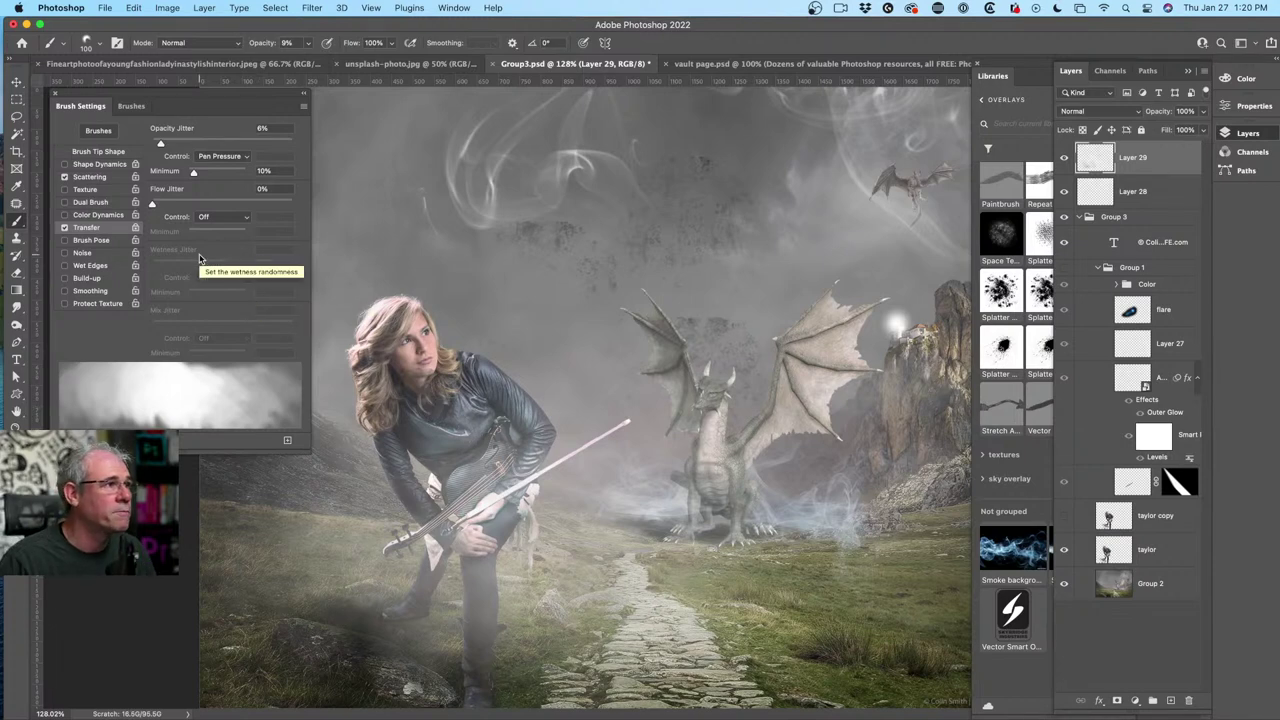
Enlarge the Brushes panel to view all preset groups and select the 216 px cloud brush from the smoke group.
left_click(138, 108)
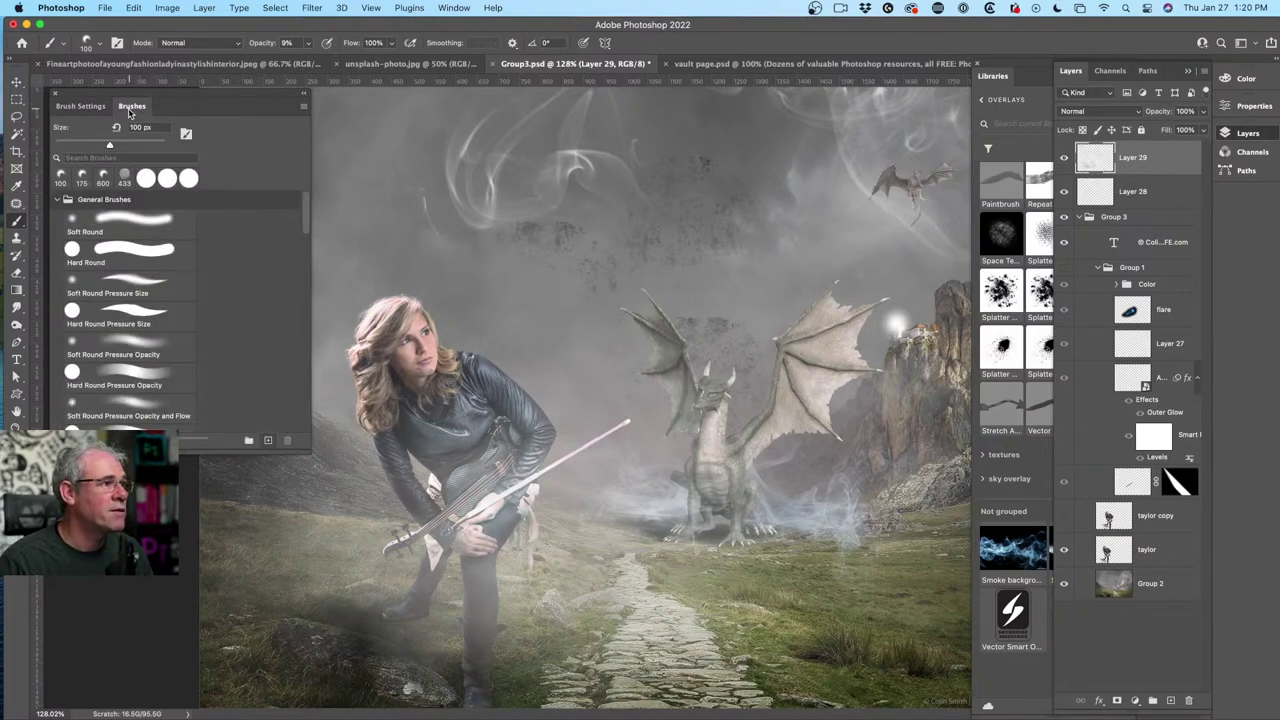
mouse_move(308, 452)
left_mouse_down()
mouse_move(490, 605)
mouse_move(747, 705)
left_mouse_up()
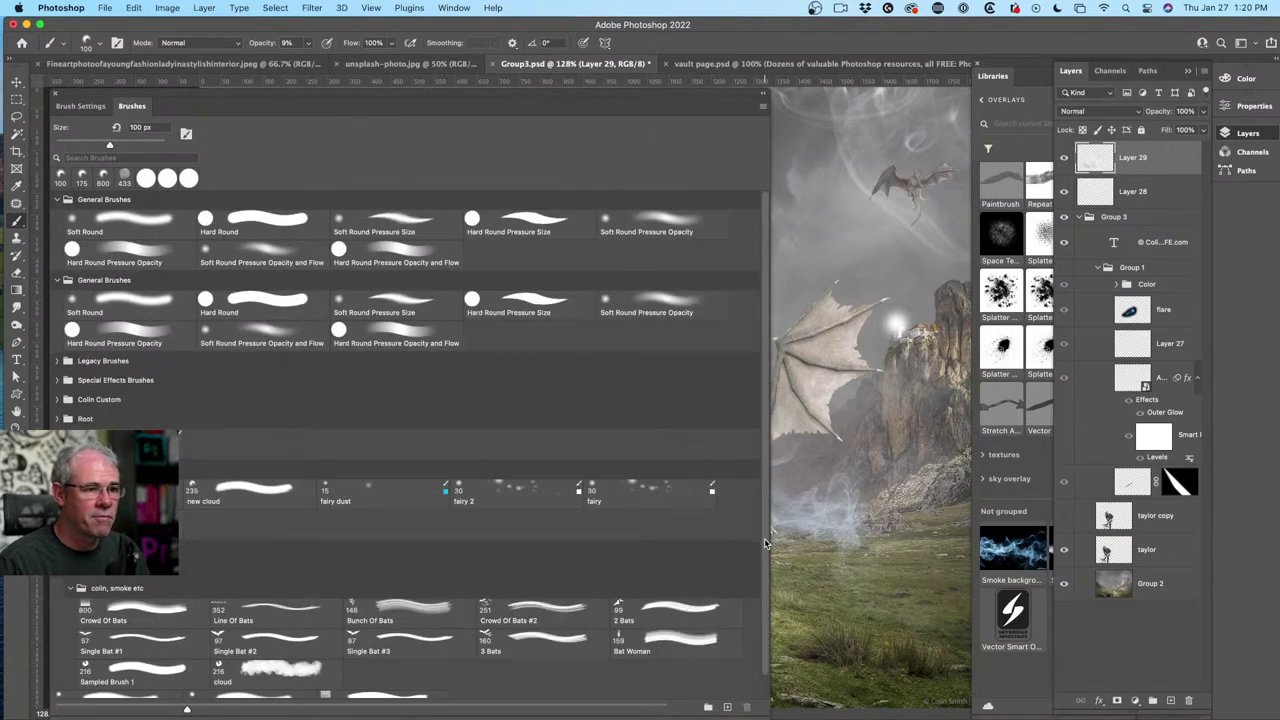
scroll(765, 543, "down", 1)
left_click(256, 652)
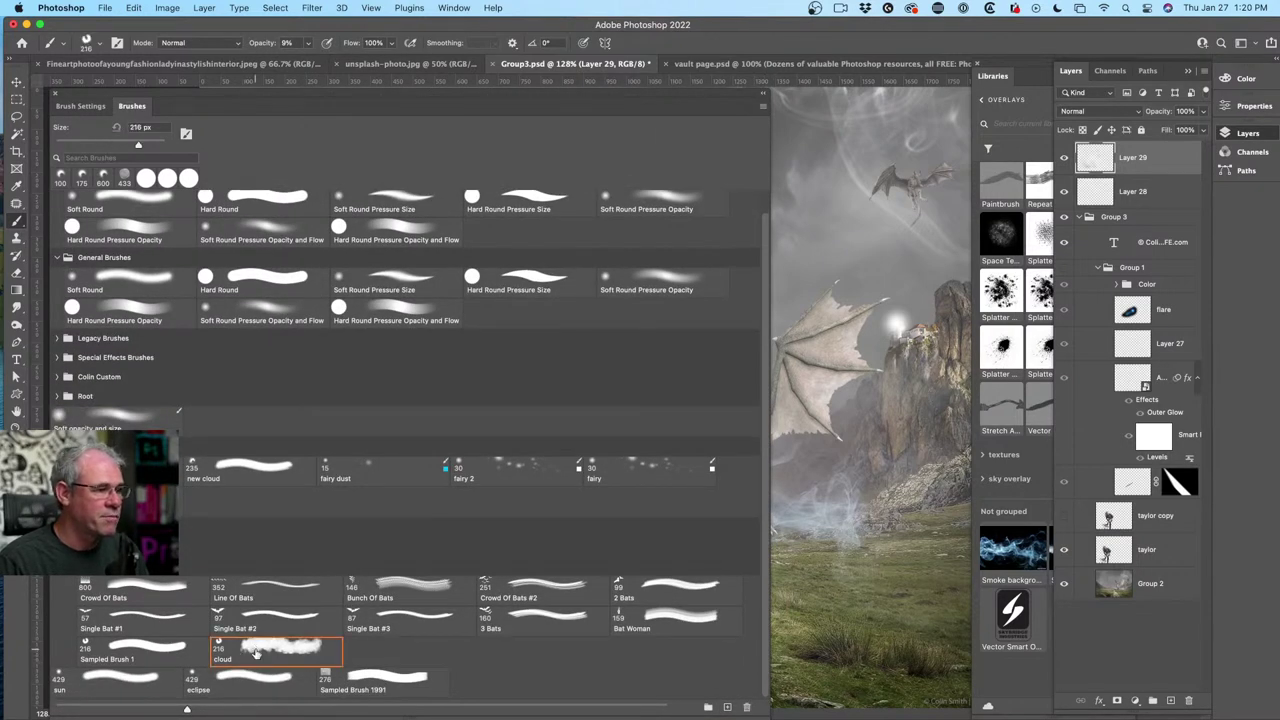
Show the cloud brush's Brush Tip Shape settings and narrow the panel back beside the image.
left_click(86, 106)
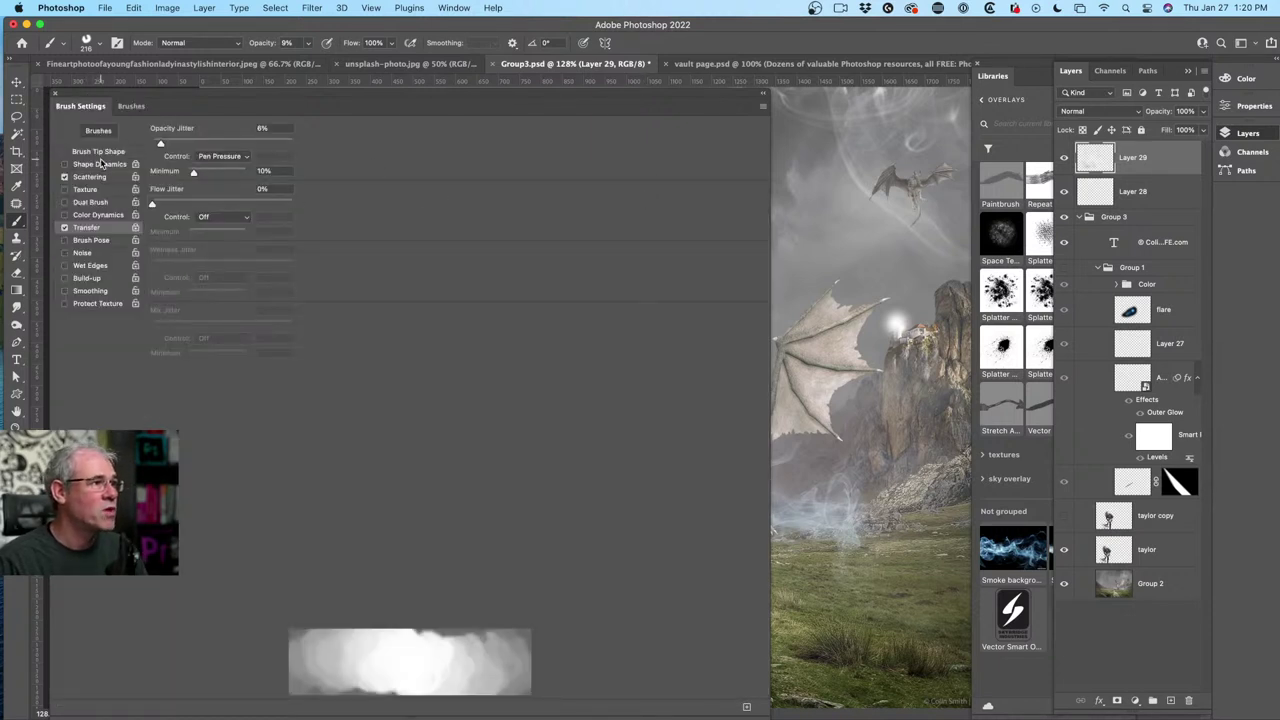
left_click(98, 152)
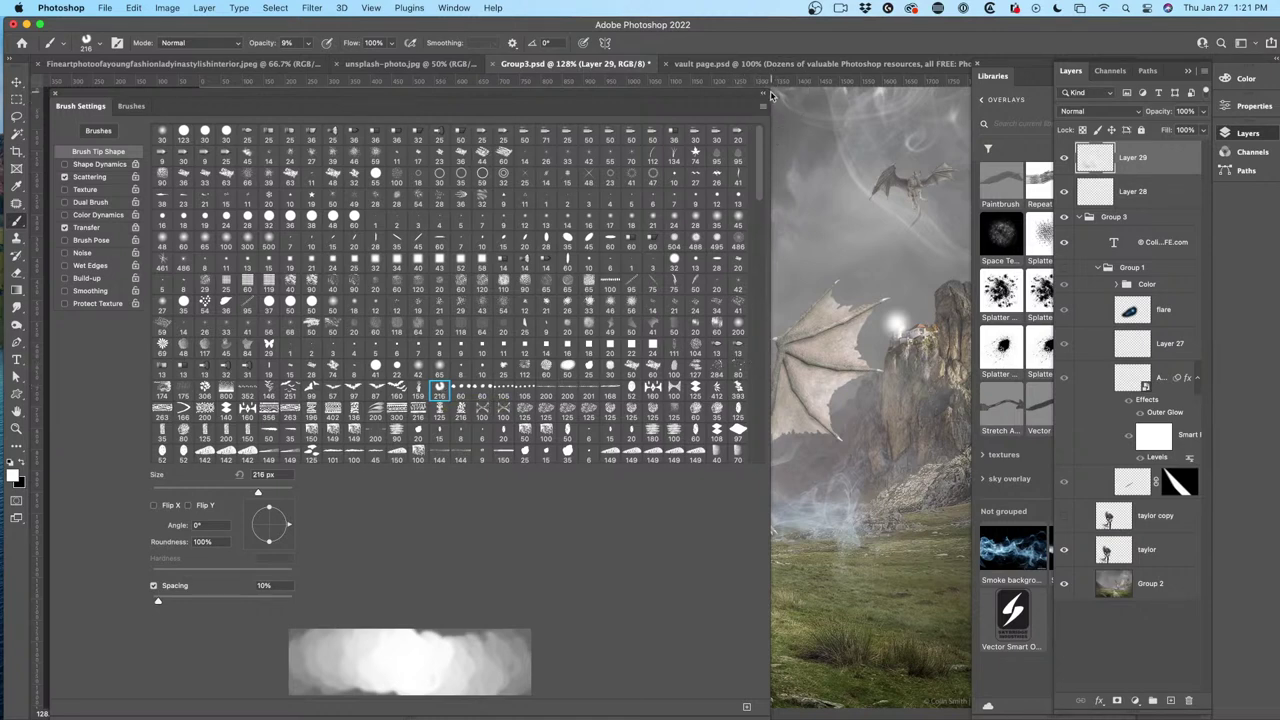
left_click_drag(765, 108, 312, 108)
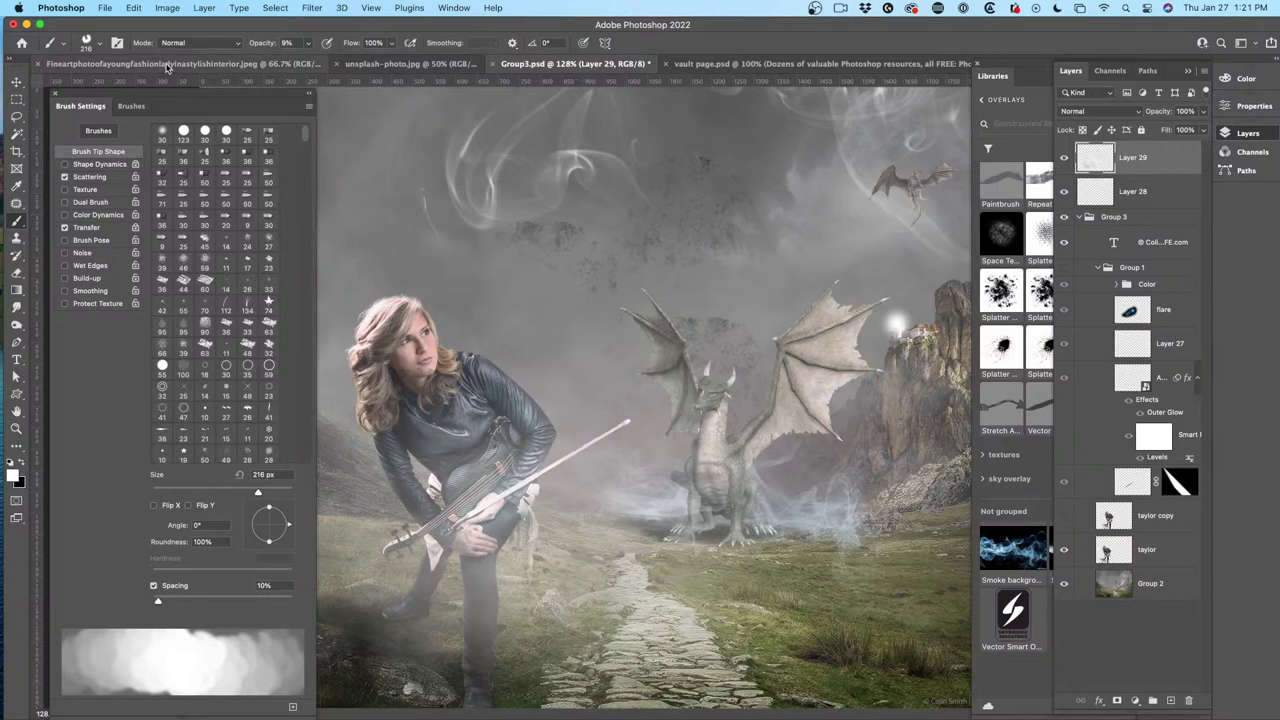
Create a 7 x 5 inch RGB document at 300 pixels/inch with a white background.
left_click(16, 99)
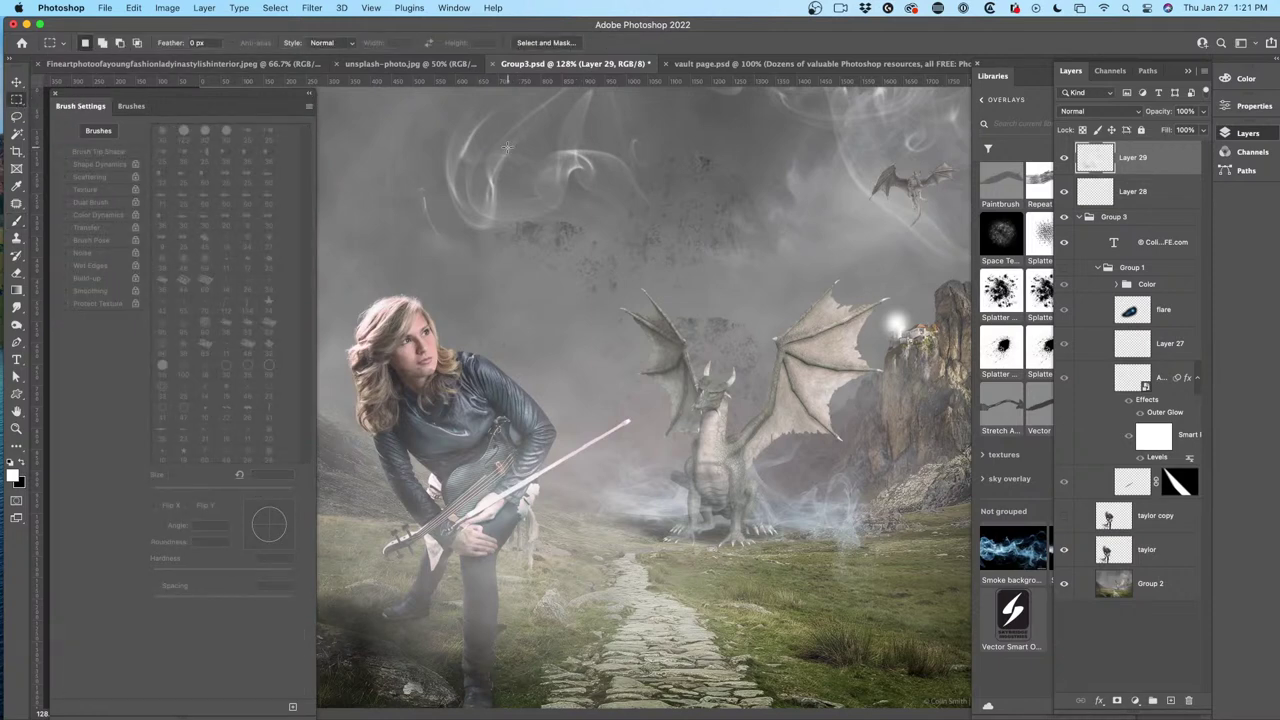
left_click(105, 8)
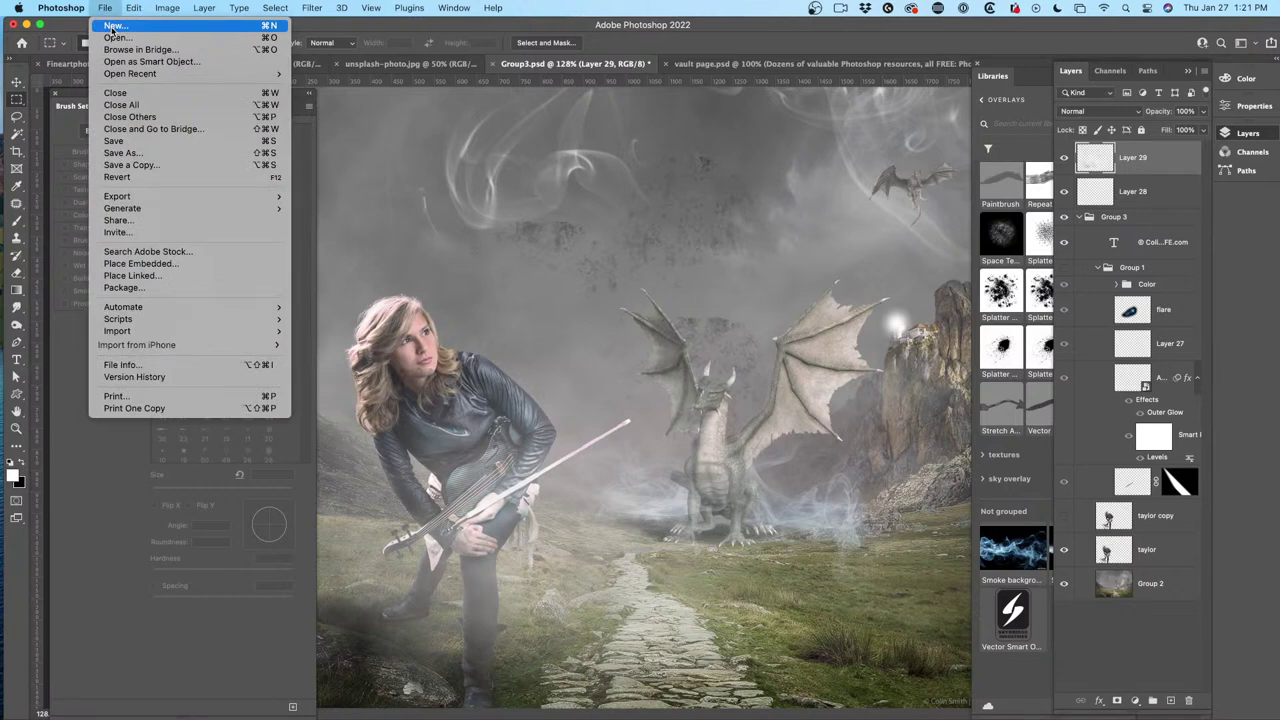
left_click(113, 26)
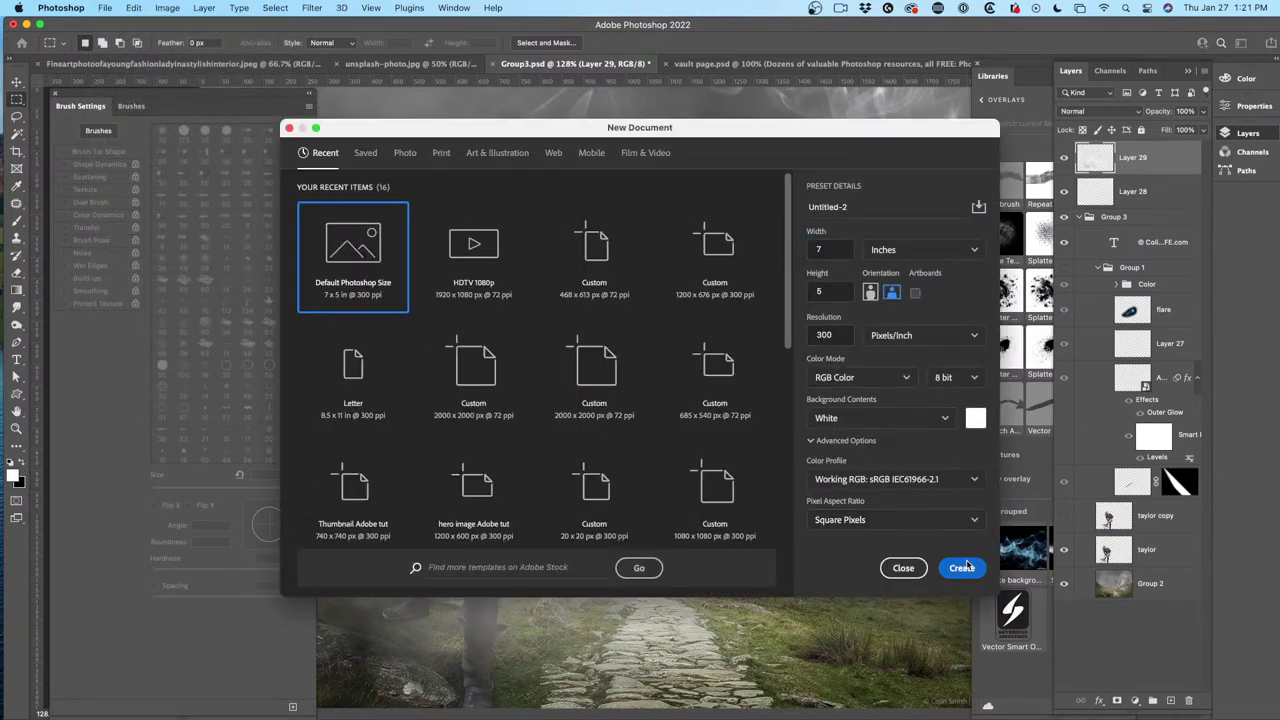
left_click(960, 567)
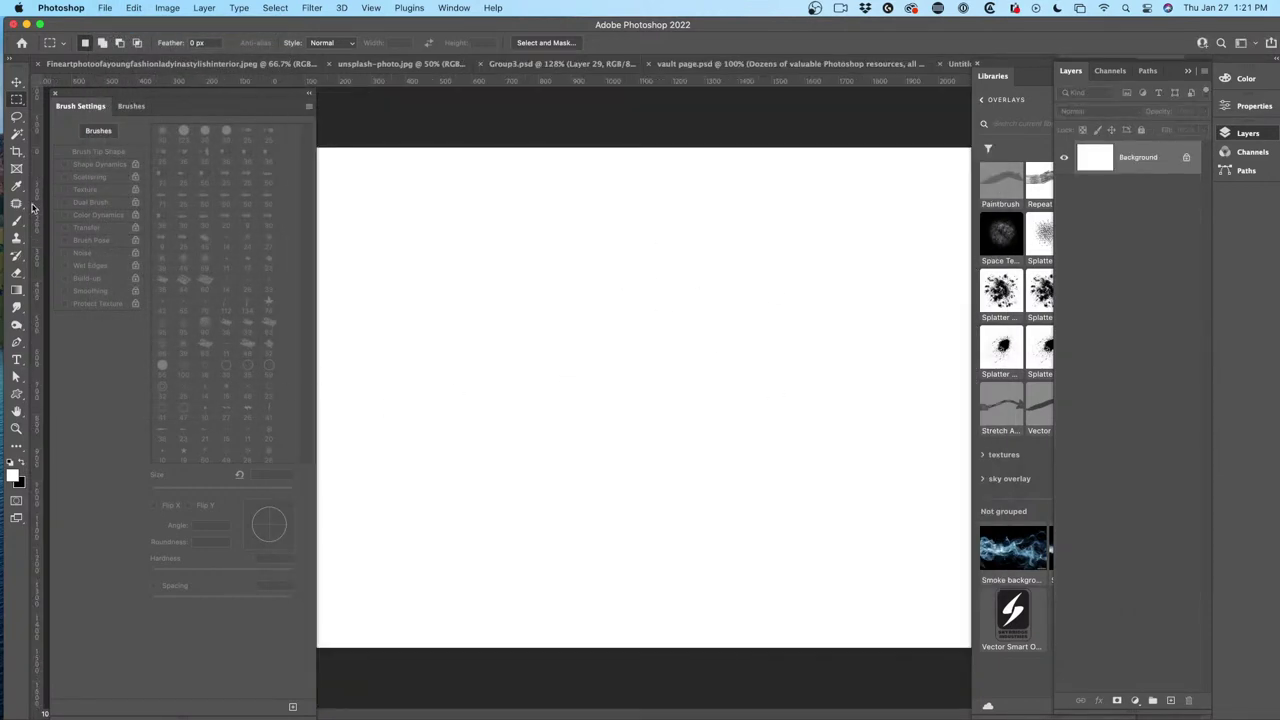
Fill an elliptical selection with black, clear a smaller overlapping circle from its lower edge to form a crescent, and deselect.
left_click(22, 100)
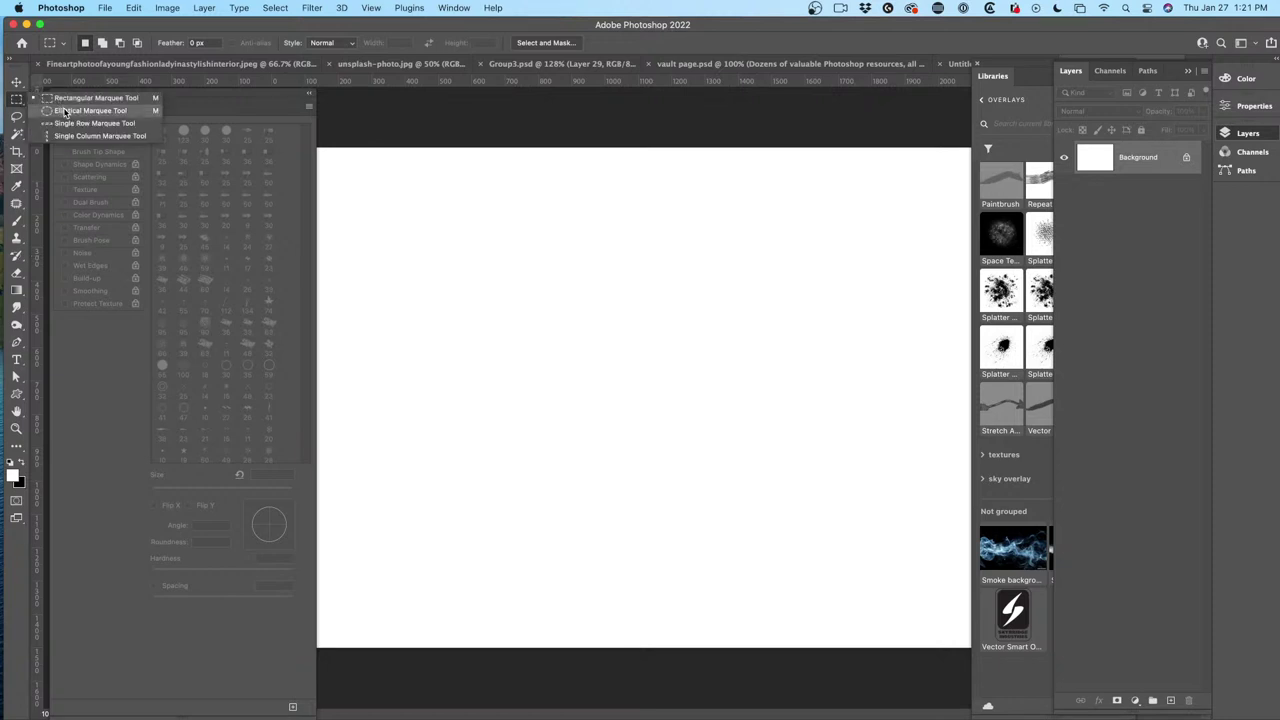
left_click(66, 112)
left_click_drag(460, 250, 515, 437)
key("alt+BackSpace")
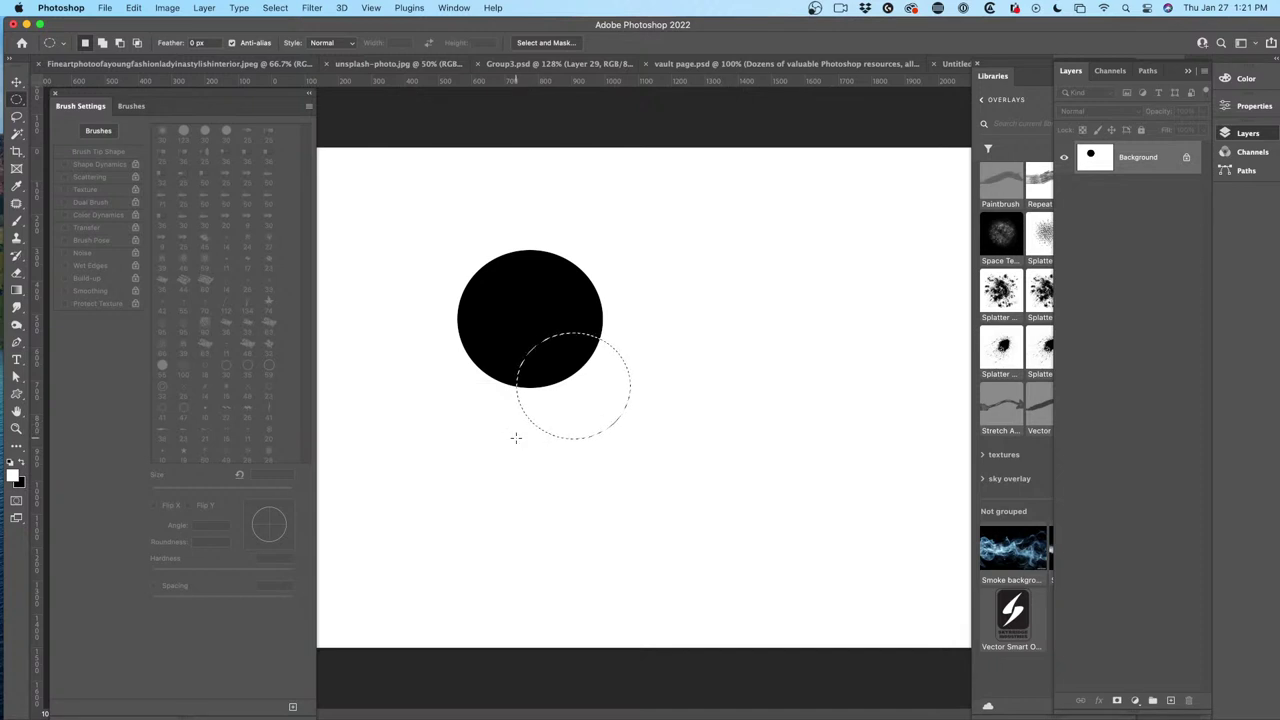
key("BackSpace")
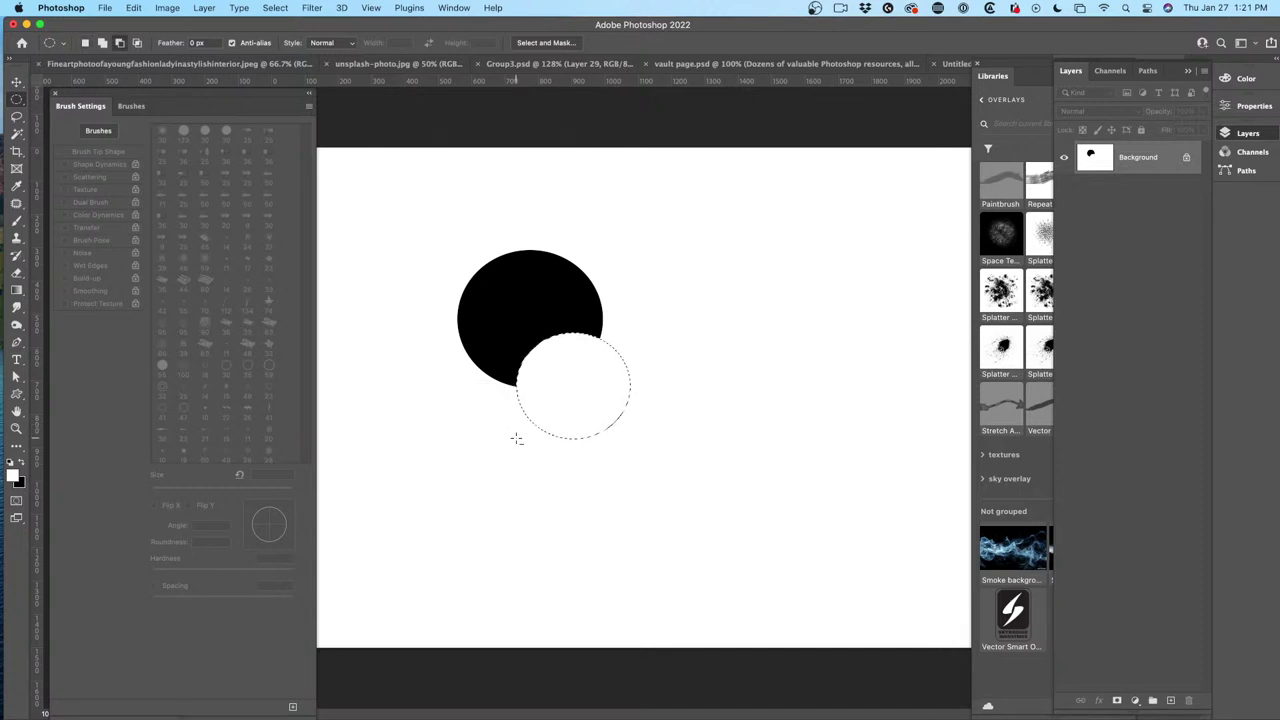
key("super+d")
Soften the black crescent with a Gaussian Blur of 40.2 pixels radius.
left_click(167, 7)
mouse_move(312, 7)
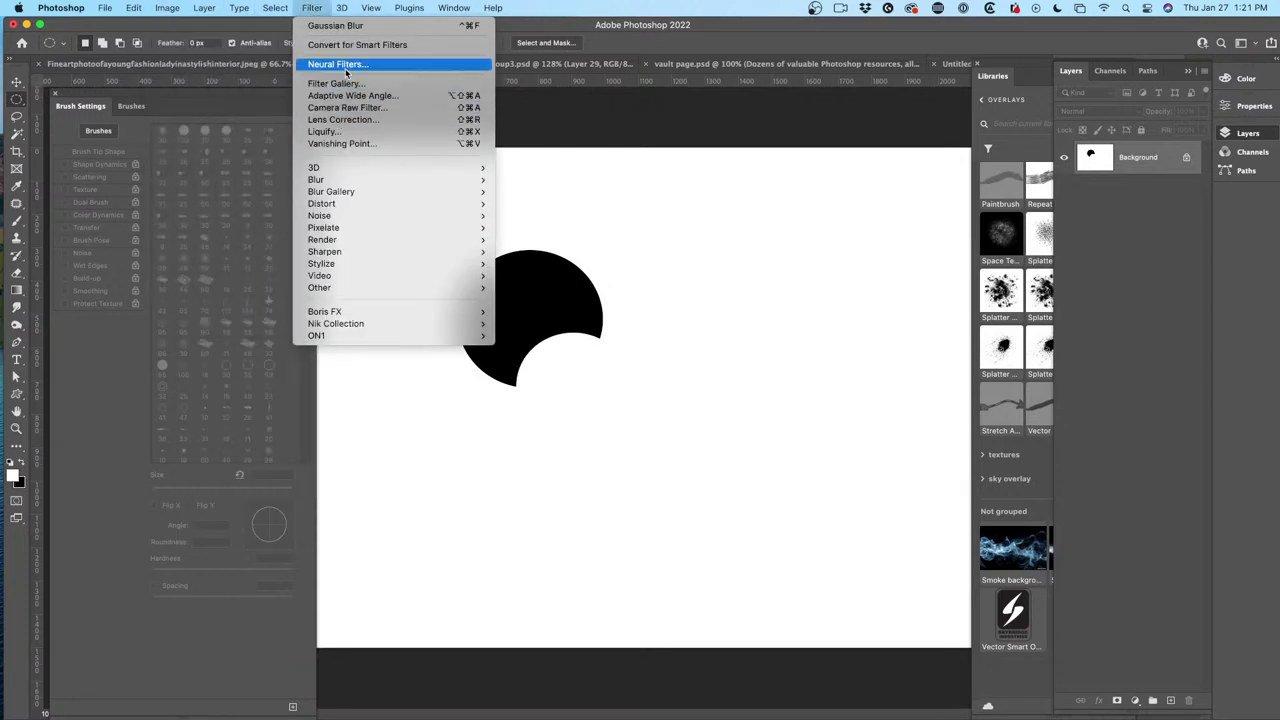
mouse_move(345, 180)
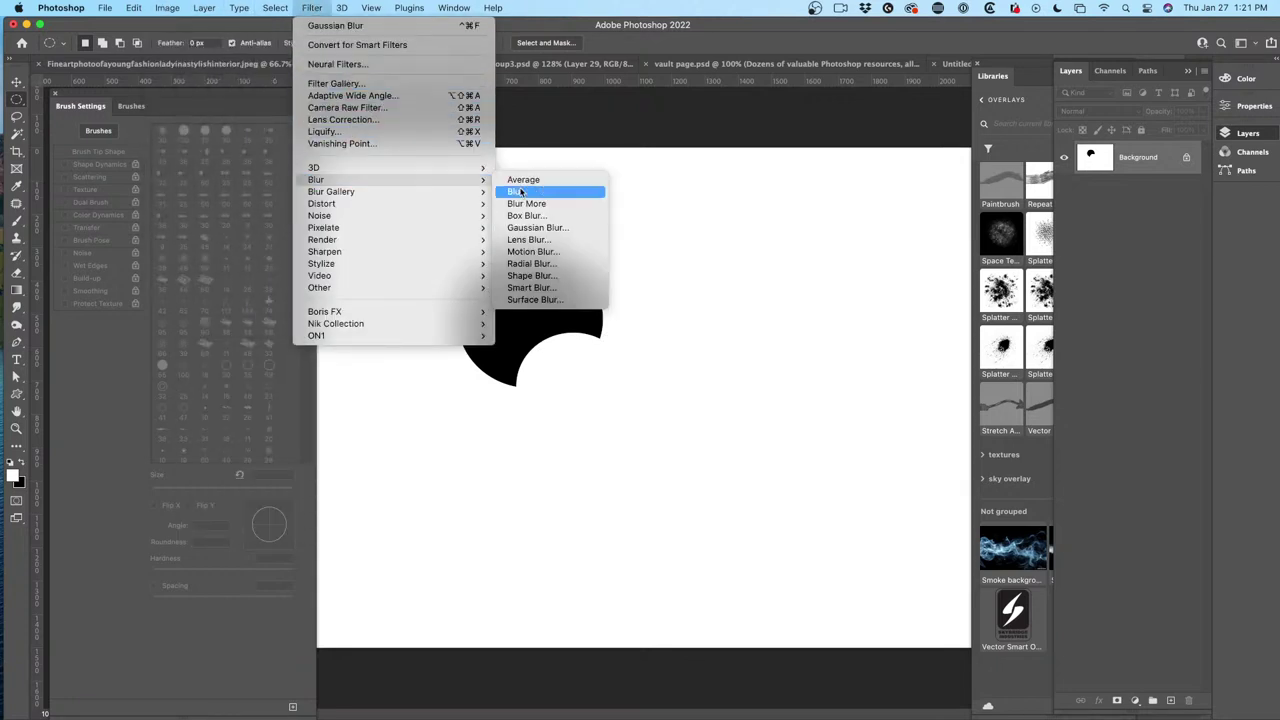
left_click(575, 228)
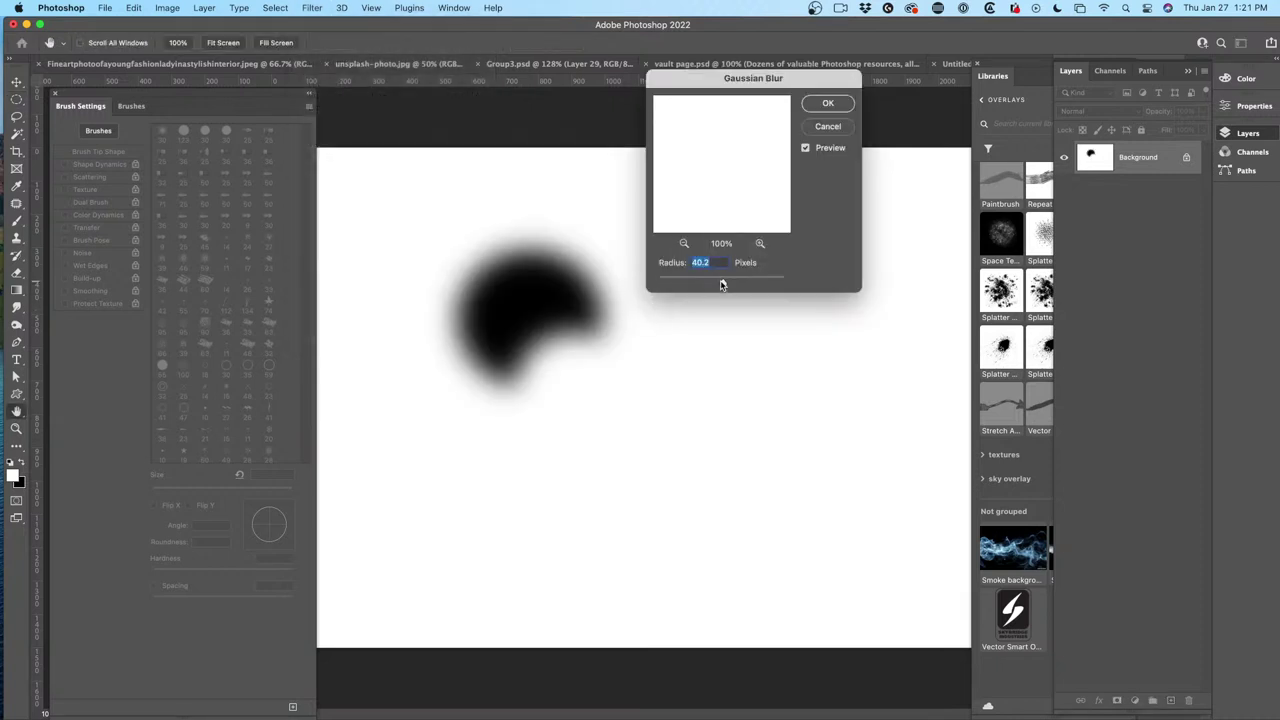
left_click(828, 106)
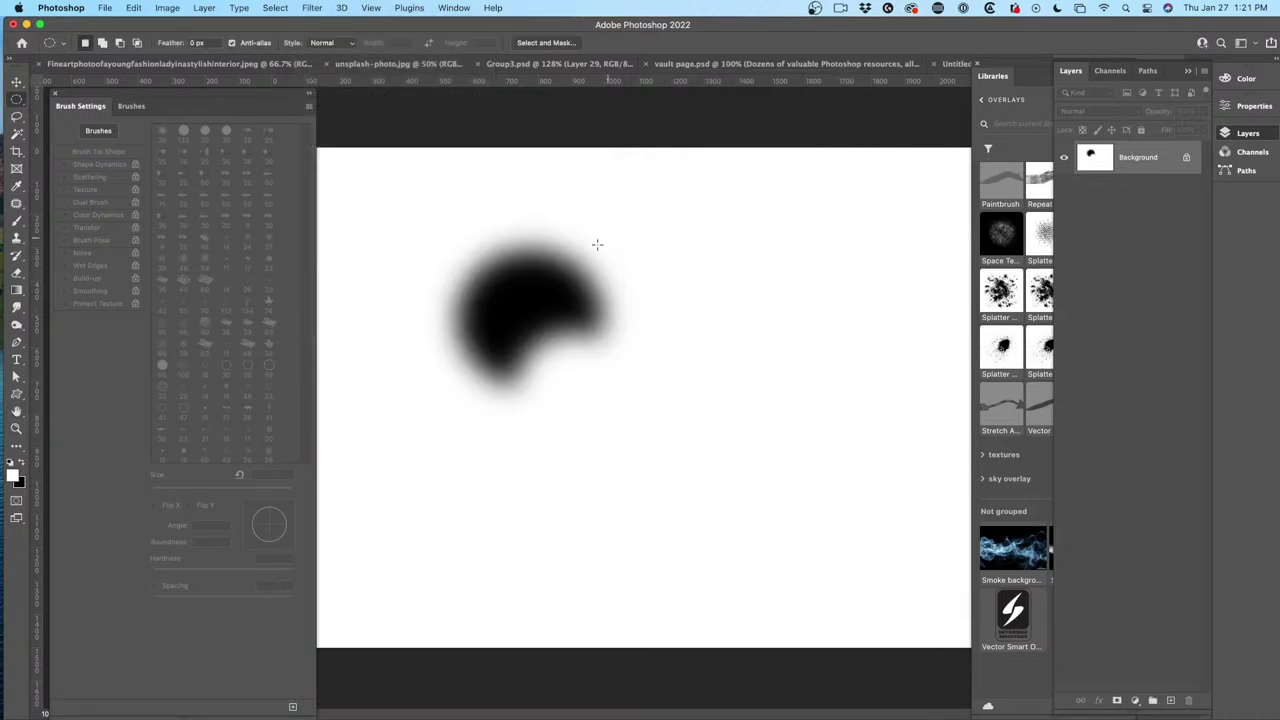
Draw a marquee selection around the blurred crescent and clear the selection.
left_click(16, 100)
left_click(75, 110)
left_click_drag(420, 199, 678, 478)
left_click(697, 311)
Activate the Brush tool, move Brush Settings away from the crescent, and view the cloud brush's Transfer and Scattering options.
left_click(131, 106)
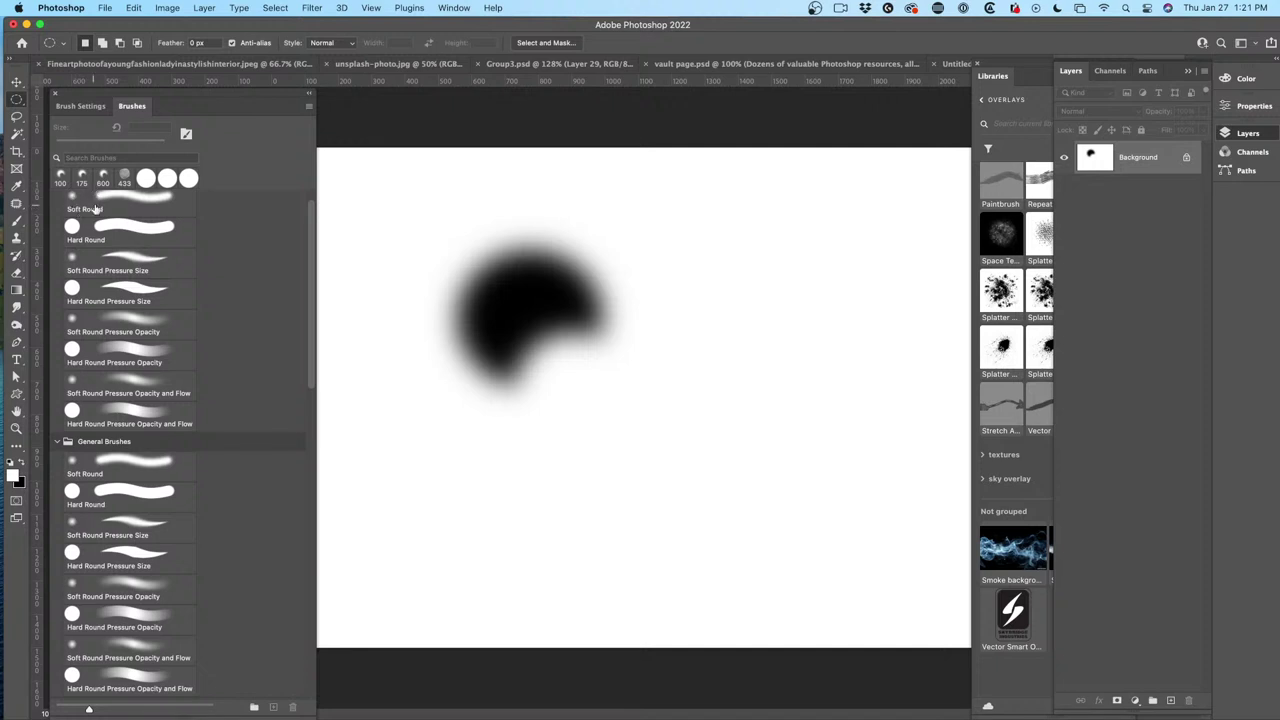
left_click(78, 106)
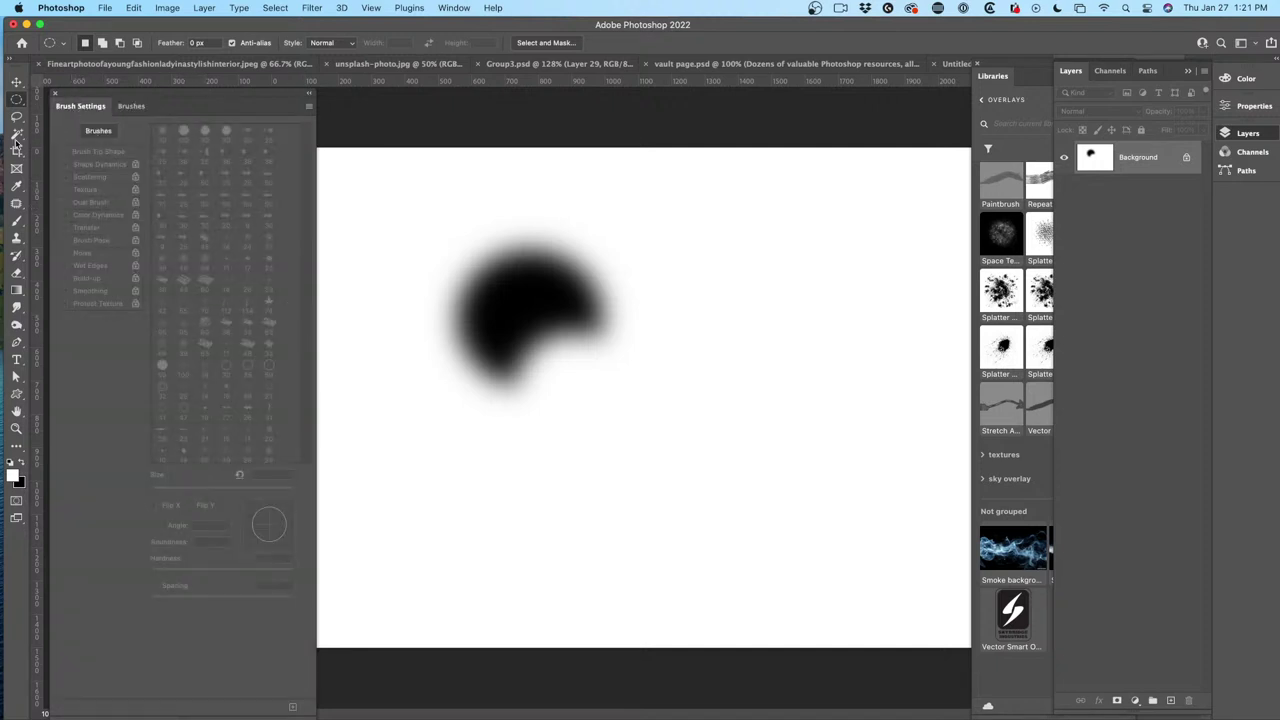
left_click(16, 220)
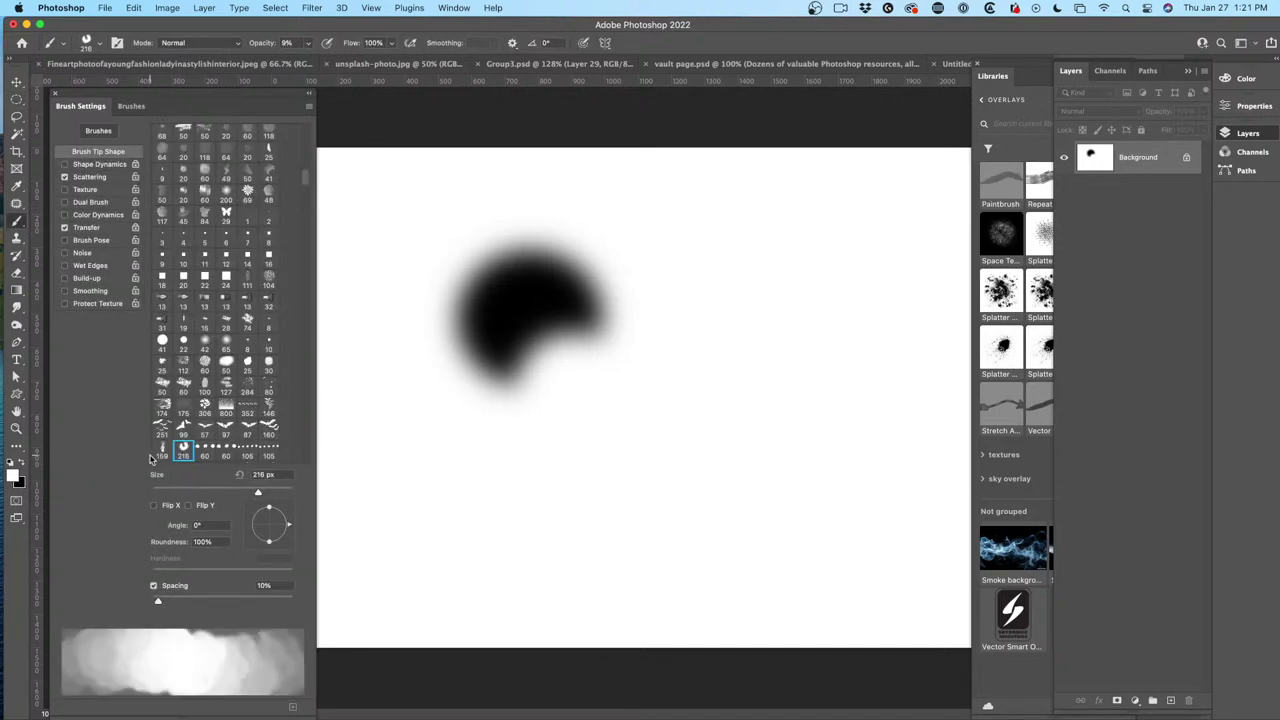
left_click_drag(256, 93, 407, 101)
mouse_move(490, 106)
left_mouse_down()
mouse_move(1121, 101)
mouse_move(1057, 92)
left_mouse_up()
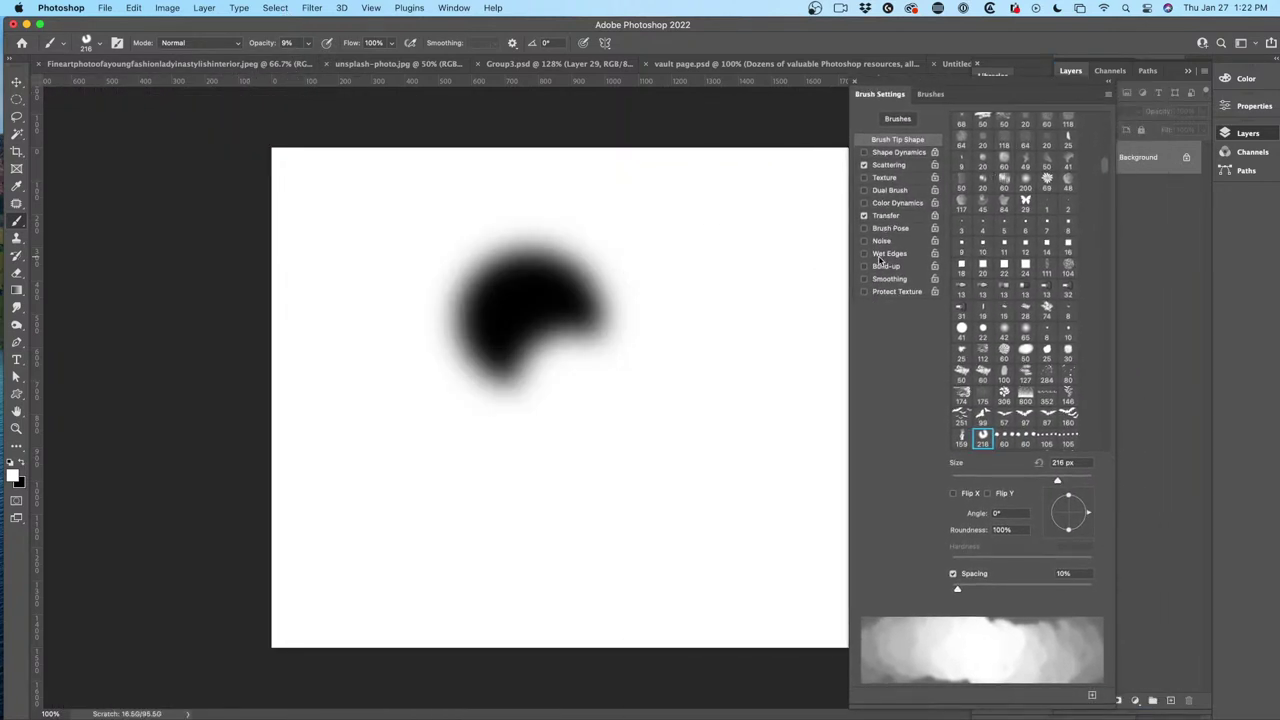
left_click(884, 218)
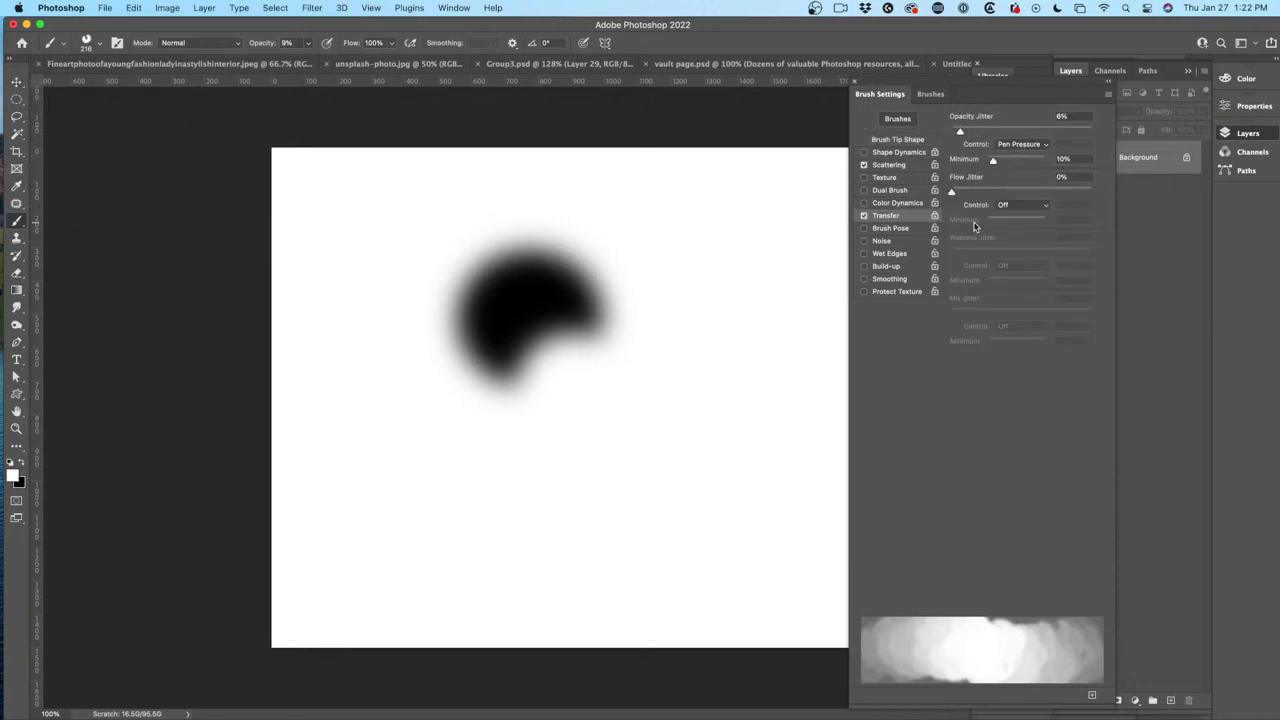
left_click(893, 166)
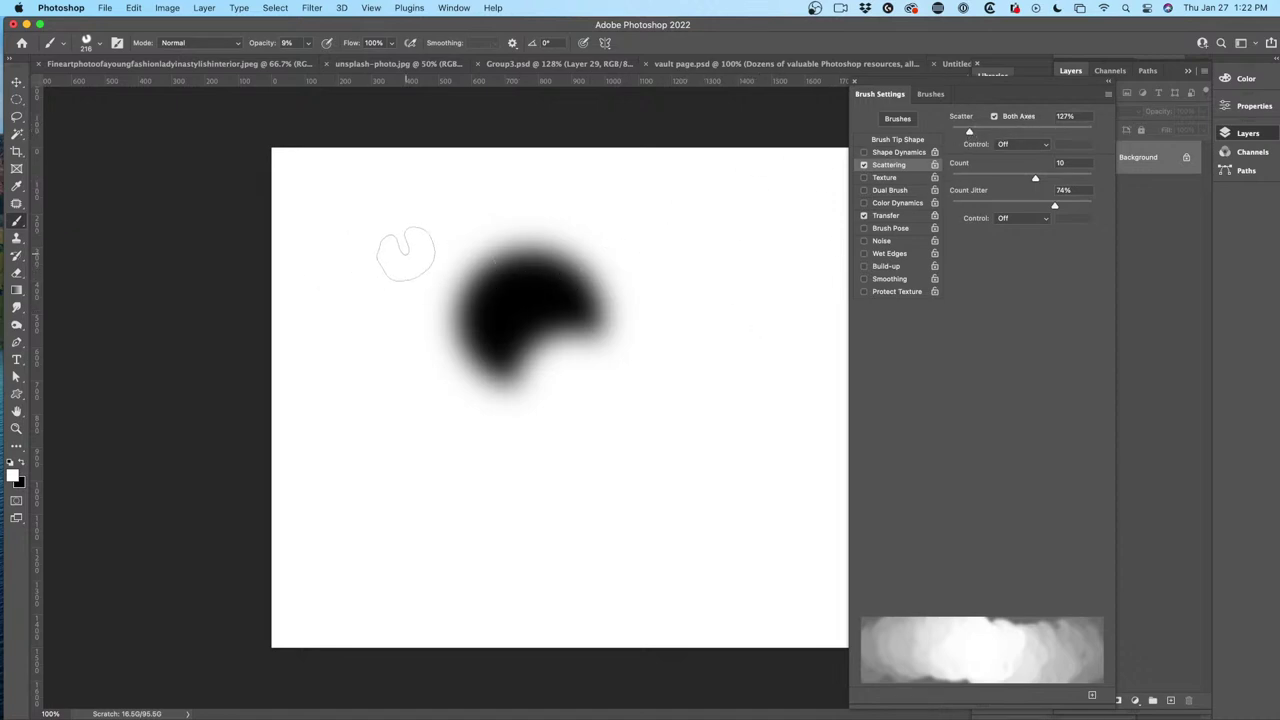
Paint test strokes and dabs over and around the crescent at 9% opacity, first in white and then in black.
left_click_drag(440, 280, 525, 393)
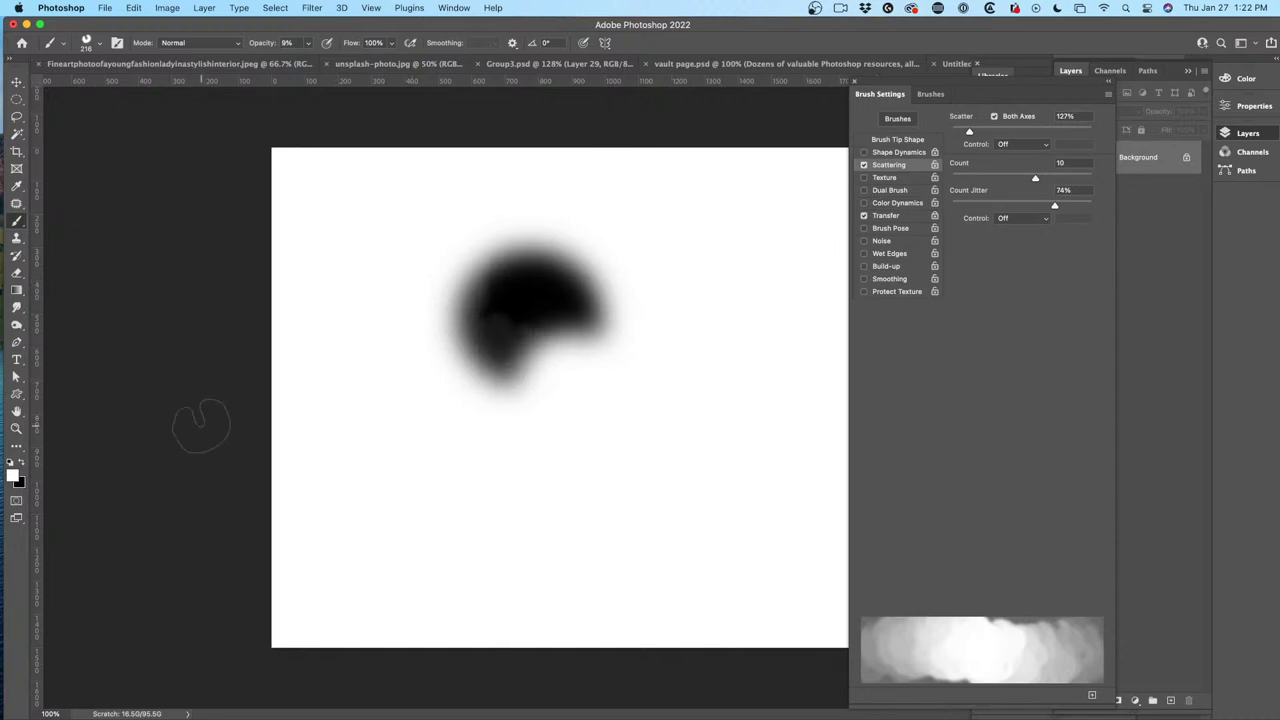
key("x")
mouse_move(410, 550)
left_mouse_down()
mouse_move(474, 482)
mouse_move(529, 310)
mouse_move(422, 215)
left_mouse_up()
left_click(655, 212)
left_click(724, 365)
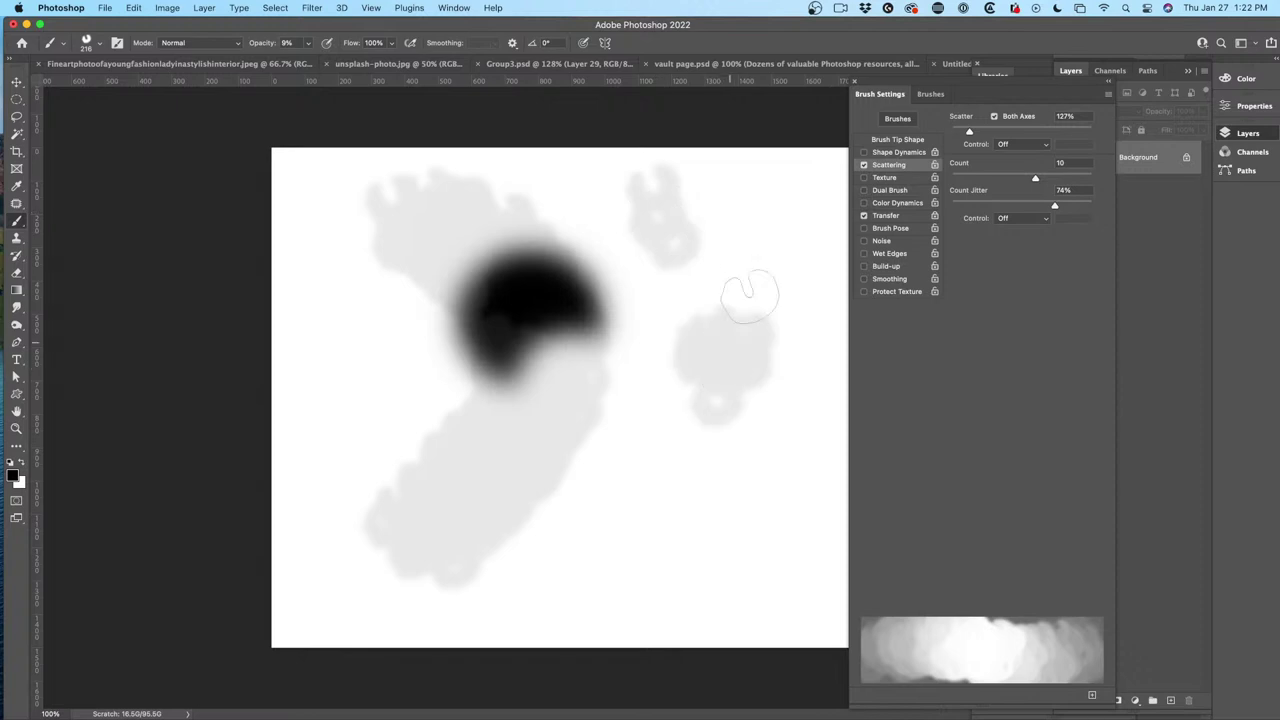
left_click(786, 212)
Raise the brush opacity to 100%, paint a black dab beside the crescent, and test a broad stroke before undoing that stroke.
left_click_drag(266, 43, 459, 47)
left_click(334, 335)
mouse_move(400, 430)
left_mouse_down()
mouse_move(620, 470)
mouse_move(840, 620)
left_mouse_up()
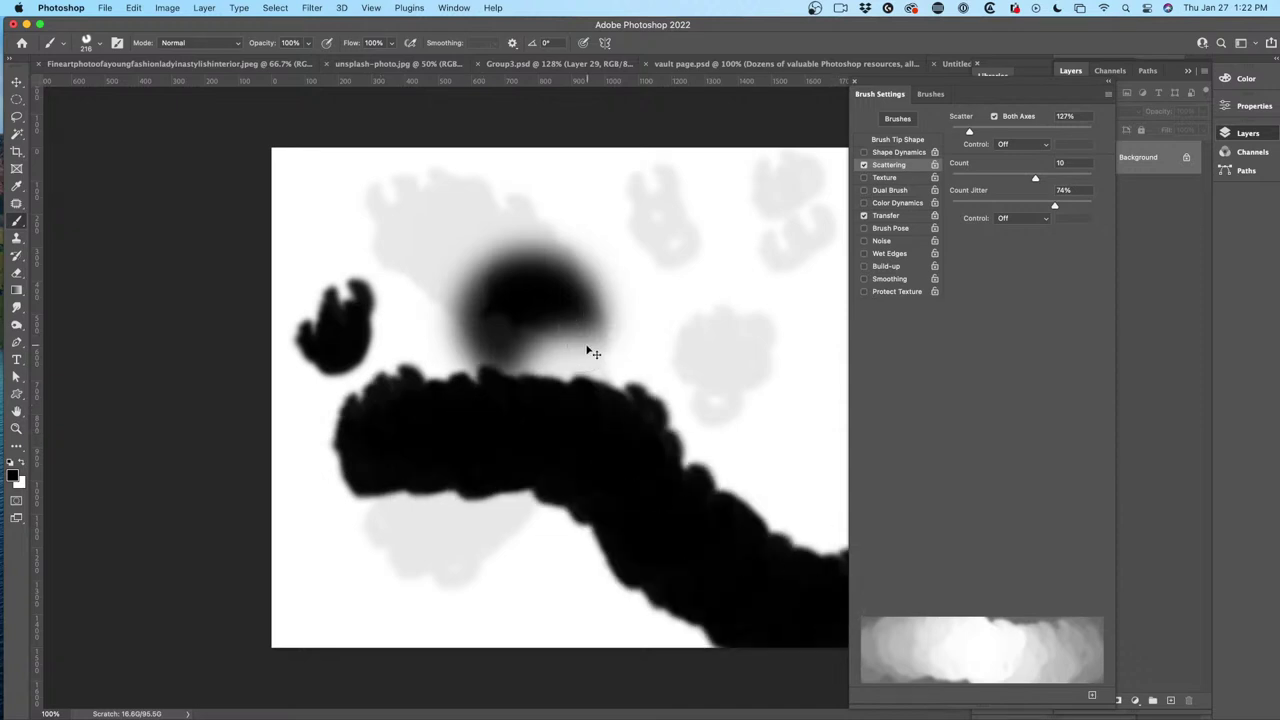
key("super+z")
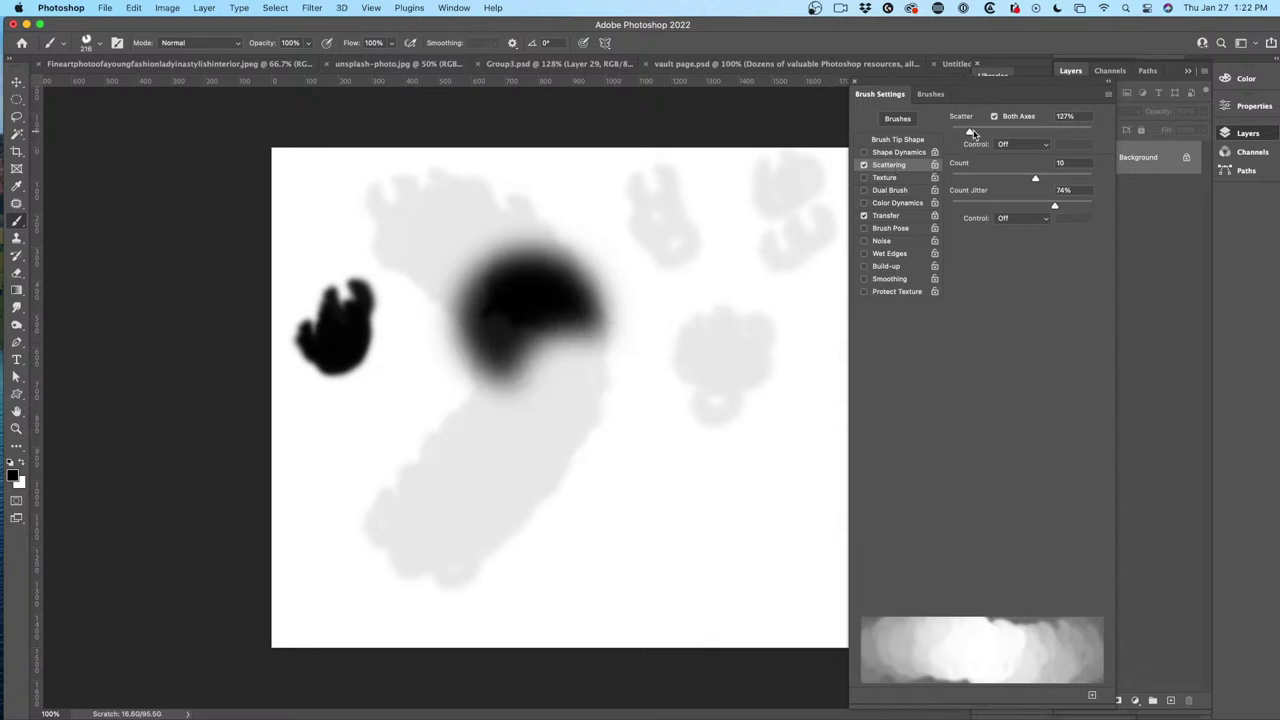
Try a Scatter of 1000% with a test stroke below the crescent and undo the stroke.
left_click_drag(977, 133, 1118, 134)
mouse_move(415, 420)
left_mouse_down()
mouse_move(563, 385)
mouse_move(617, 449)
left_mouse_up()
key("super+z")
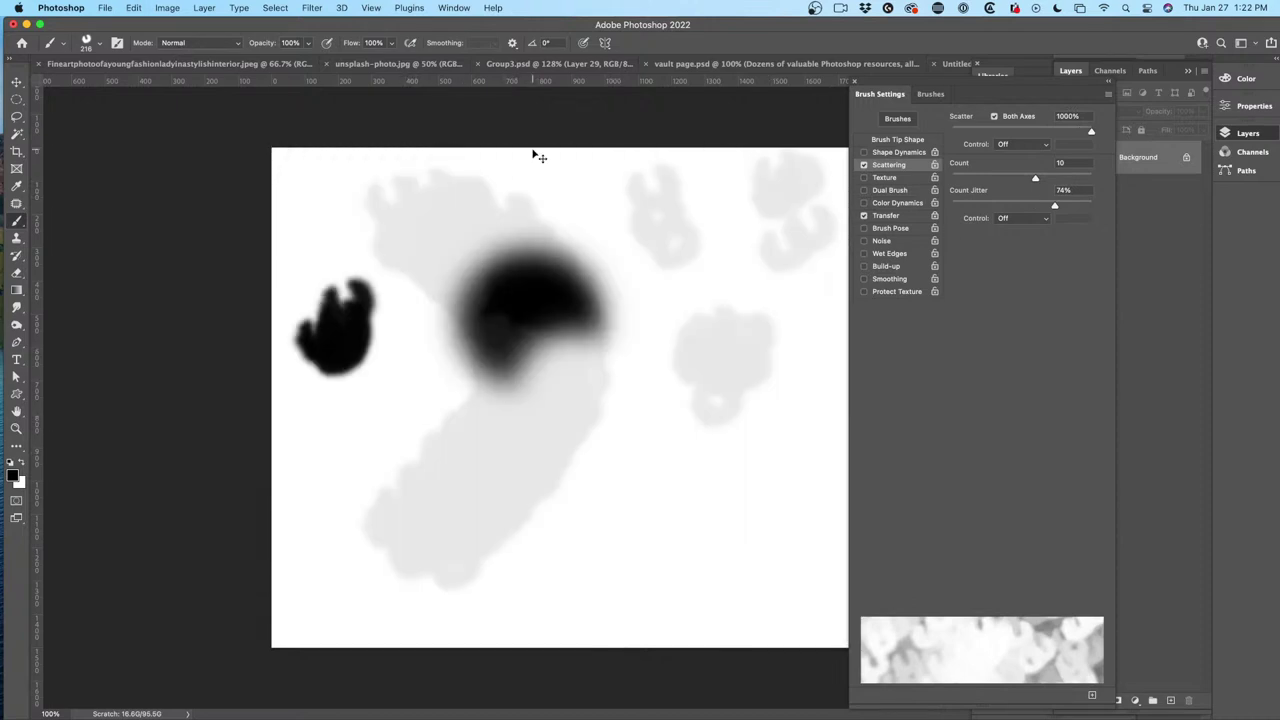
Set the brush's Scatter to 610%, and compare Count values of 7 and 16 before setting it to 4.
left_click_drag(1093, 134, 1037, 132)
left_click_drag(1036, 180, 1006, 180)
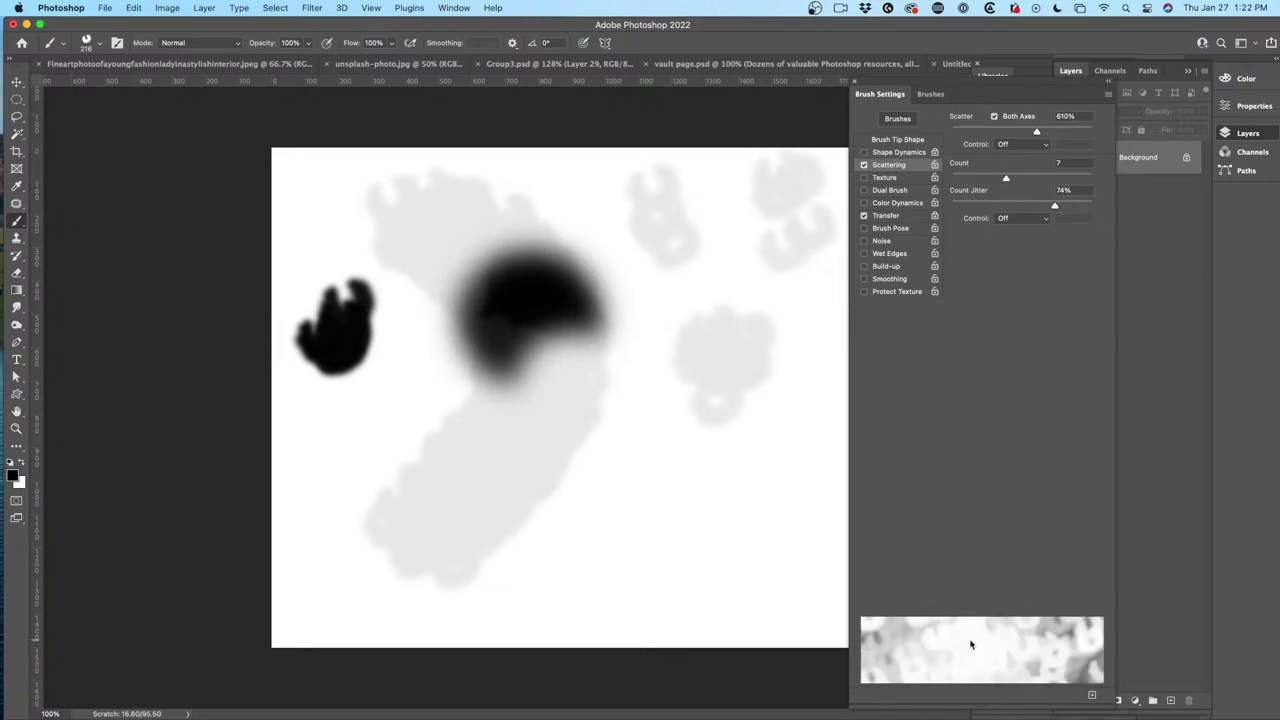
mouse_move(996, 183)
left_mouse_down()
mouse_move(985, 184)
mouse_move(1096, 200)
mouse_move(950, 183)
mouse_move(1152, 194)
left_mouse_up()
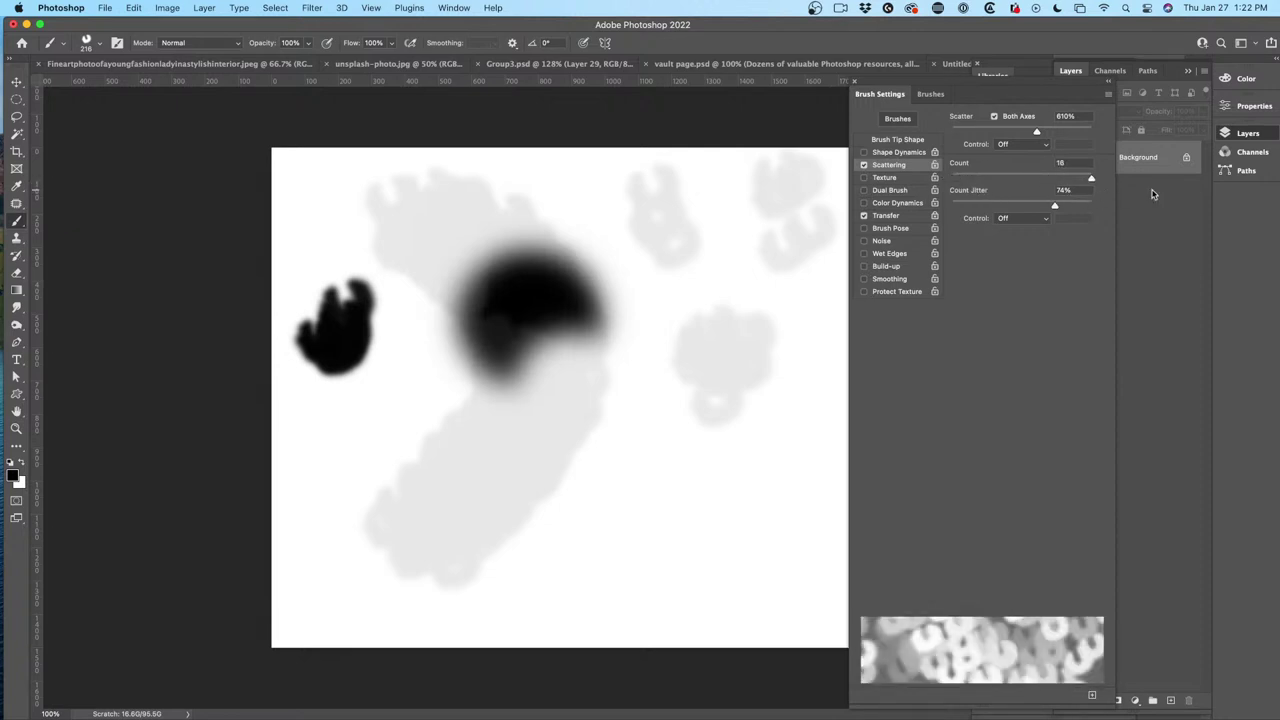
mouse_move(1058, 186)
left_mouse_down()
mouse_move(958, 177)
mouse_move(980, 177)
left_mouse_up()
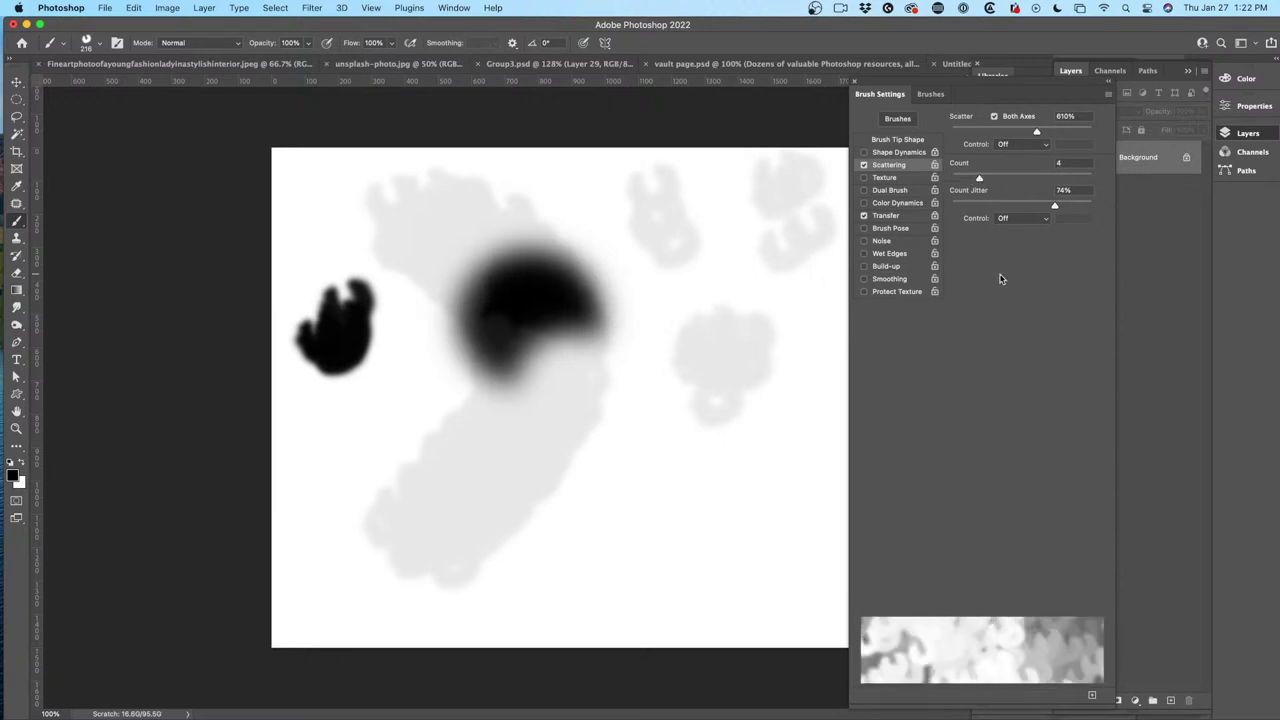
Reduce the Count Jitter to 42%, then paint a scattered test stroke across the crescent and undo it.
mouse_move(1055, 207)
left_mouse_down()
mouse_move(956, 207)
mouse_move(1106, 217)
mouse_move(1010, 207)
left_mouse_up()
mouse_move(325, 270)
left_mouse_down()
mouse_move(465, 215)
mouse_move(547, 262)
mouse_move(546, 294)
left_mouse_up()
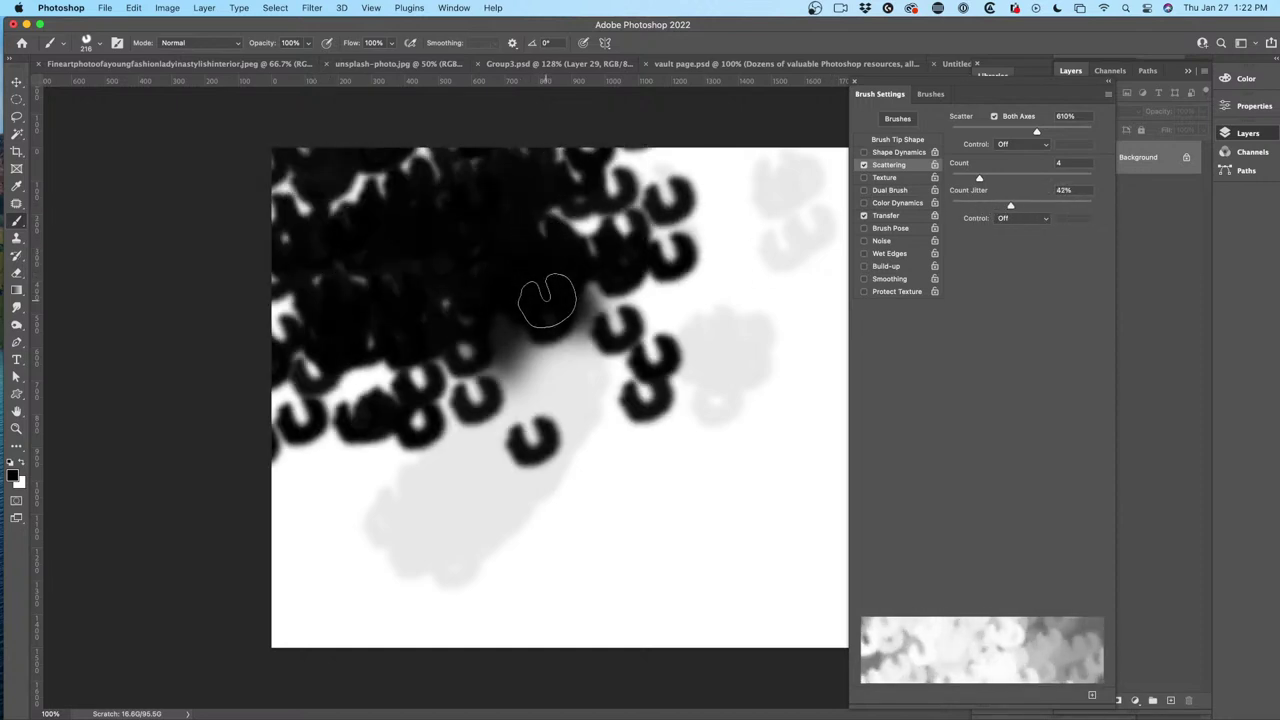
key("super+z")
Lower the scattering Count to 2, then test it with a stroke below the crescent and undo the stroke.
left_click_drag(977, 179, 957, 180)
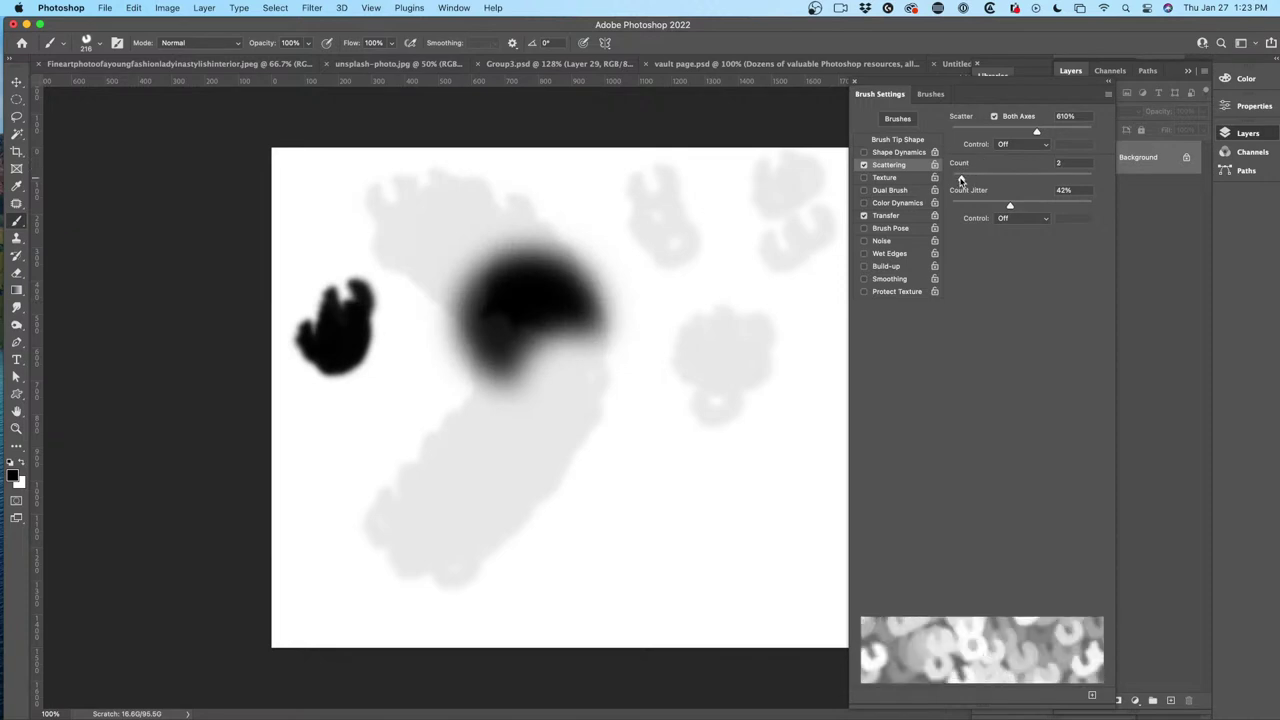
mouse_move(622, 394)
left_mouse_down()
mouse_move(648, 385)
mouse_move(700, 520)
left_mouse_up()
key("super+z")
Enable Shape Dynamics and set Size Jitter to 100% after comparing 96% and 0%, testing with strokes and undoing each.
left_click(863, 152)
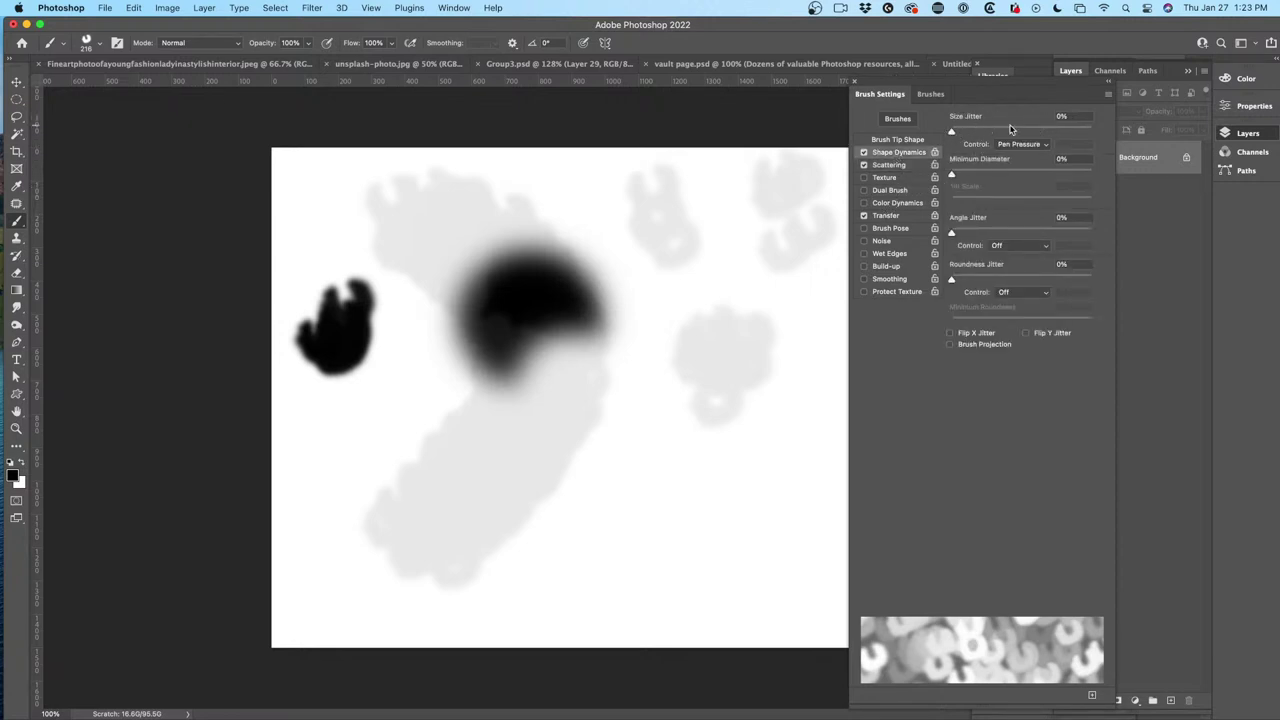
left_click_drag(954, 132, 1086, 136)
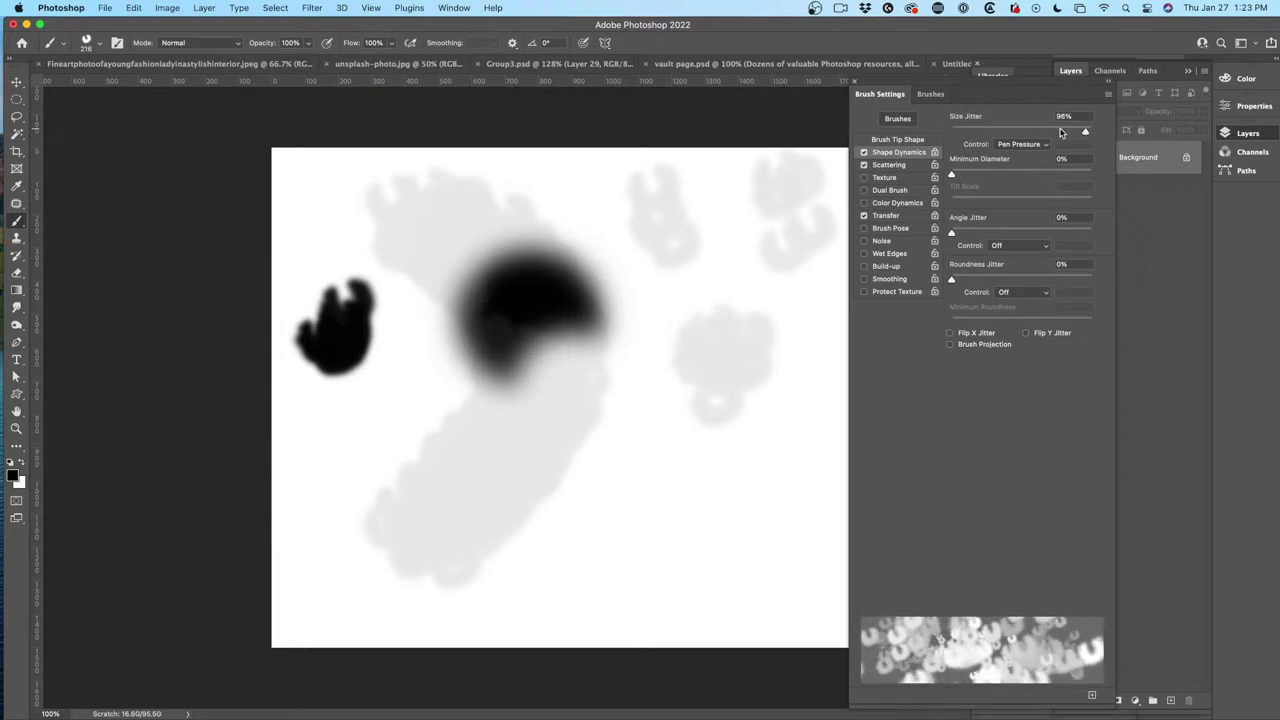
left_click_drag(1087, 133, 950, 133)
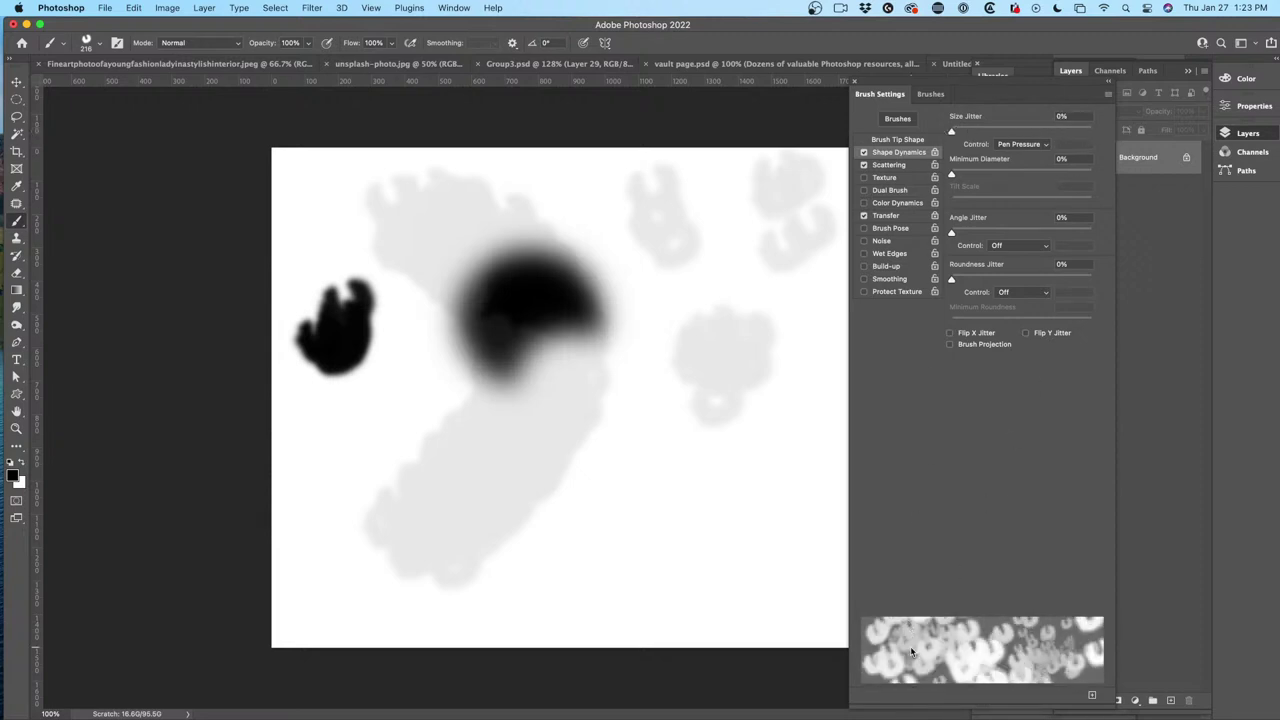
left_click_drag(954, 132, 1110, 146)
left_click_drag(620, 350, 655, 375)
key("super+z")
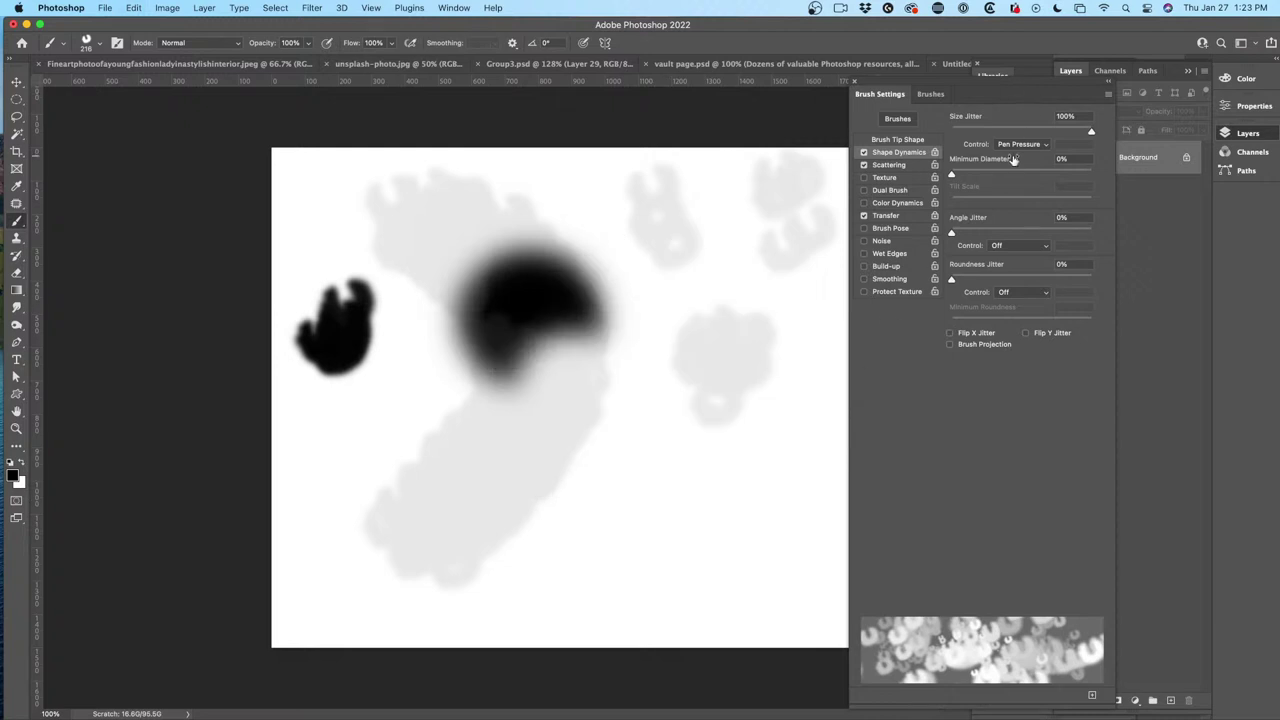
left_click_drag(628, 340, 678, 336)
key("super+z")
Keep Minimum Diameter at 0%, set Angle Jitter to 100%, and paint a test stroke across the canvas before undoing it.
mouse_move(952, 176)
left_mouse_down()
mouse_move(967, 177)
mouse_move(944, 177)
left_mouse_up()
left_click_drag(955, 234, 1091, 233)
mouse_move(543, 406)
left_mouse_down()
mouse_move(476, 391)
mouse_move(780, 560)
left_mouse_up()
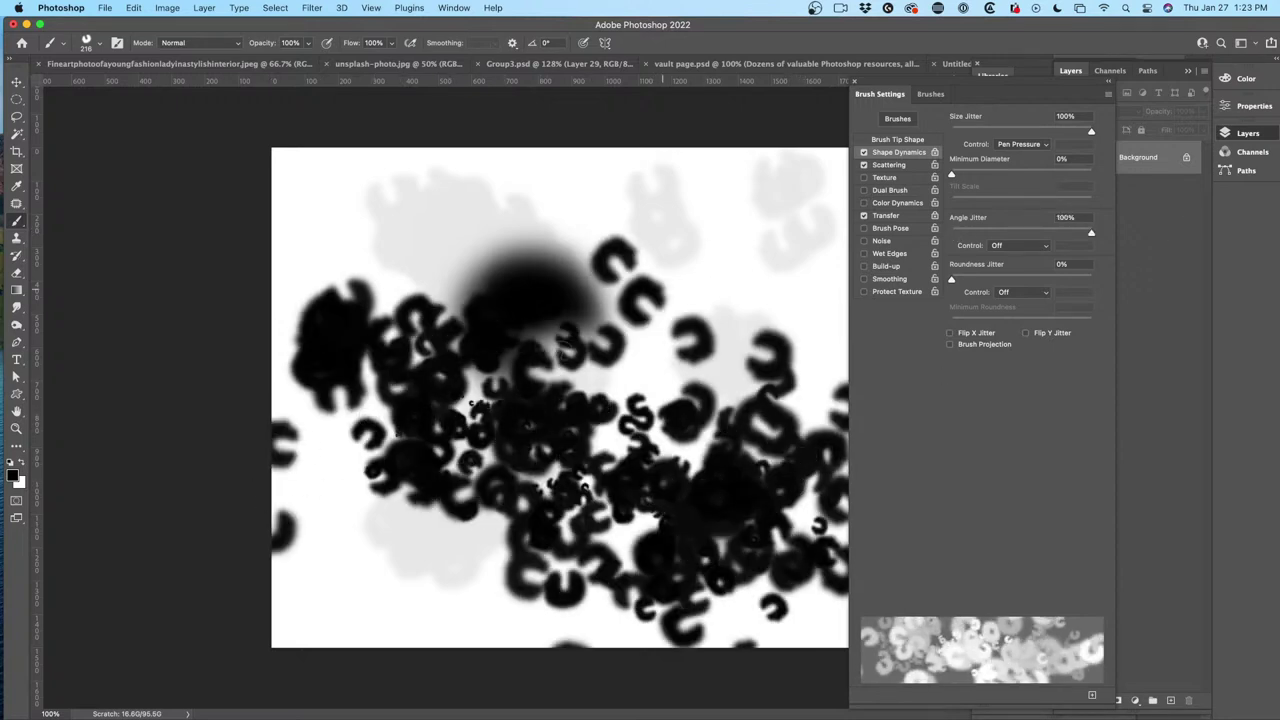
key("super+z")
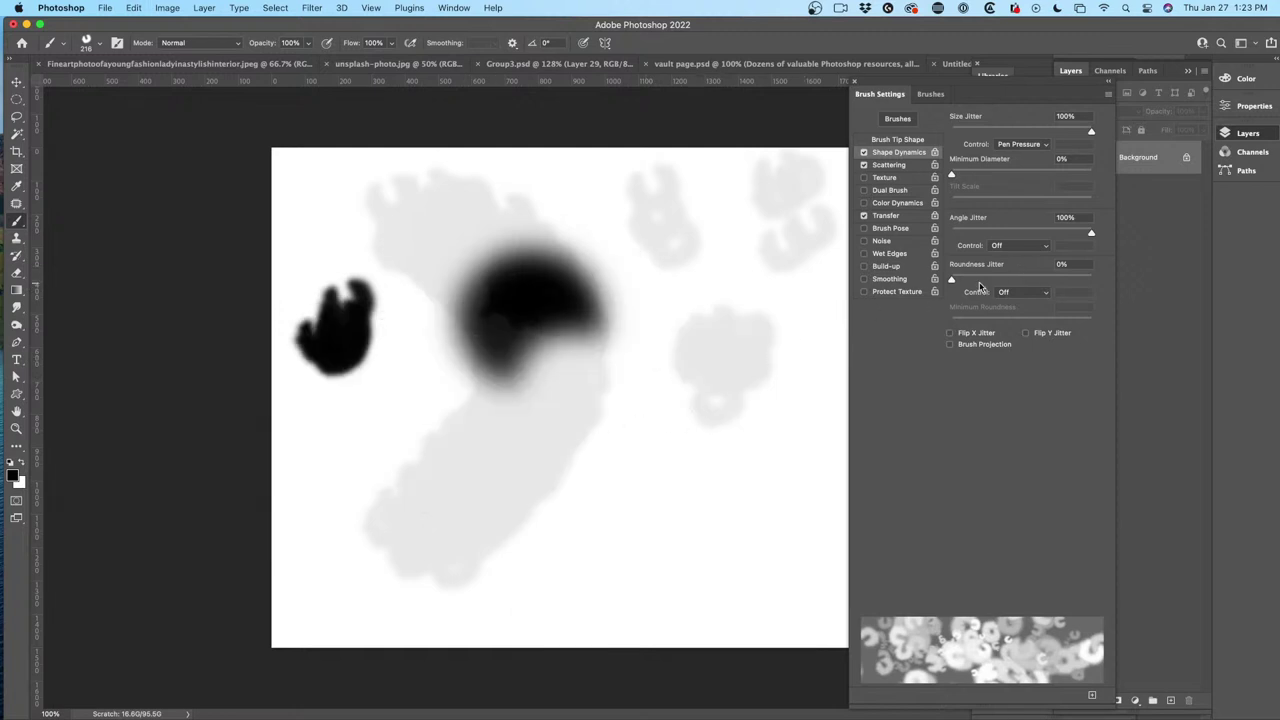
Set the Roundness Jitter to 100%, and paint two test strokes across the canvas, undoing each one.
left_click_drag(952, 281, 1160, 277)
mouse_move(454, 464)
left_mouse_down()
mouse_move(501, 417)
mouse_move(632, 441)
mouse_move(794, 521)
left_mouse_up()
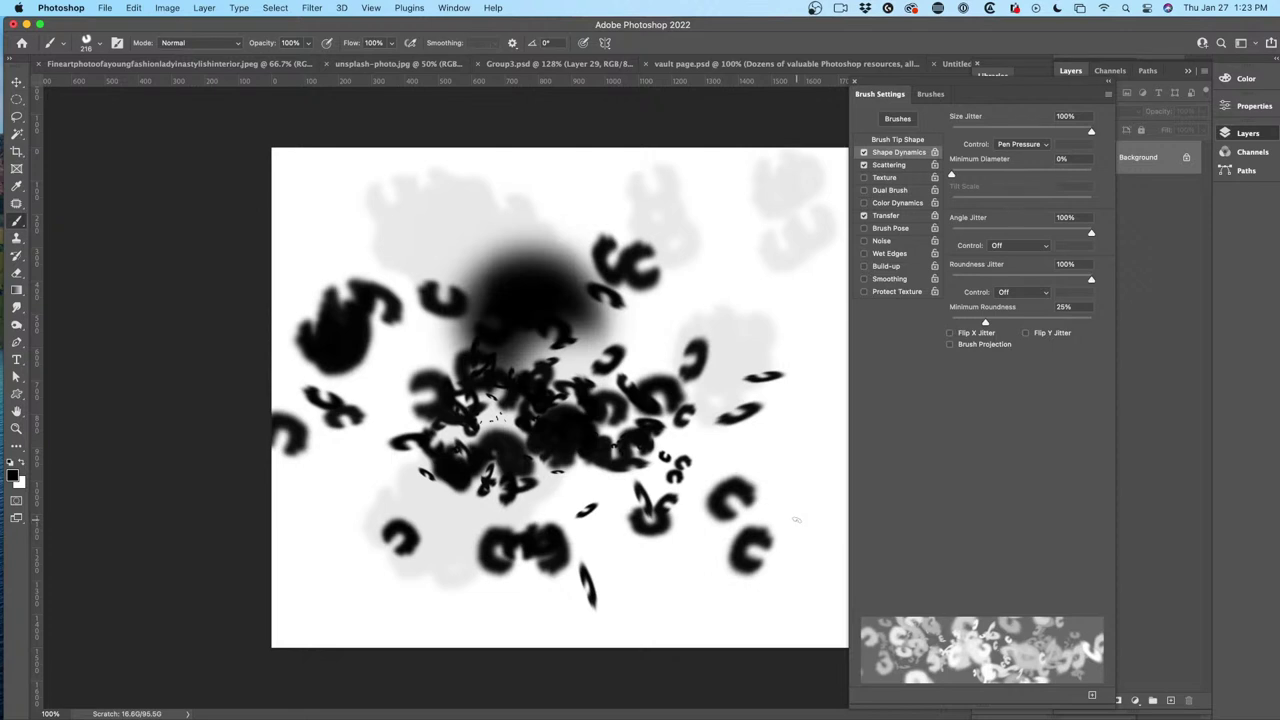
key("super+z")
mouse_move(322, 444)
left_mouse_down()
mouse_move(420, 470)
mouse_move(620, 380)
left_mouse_up()
key("super+z")
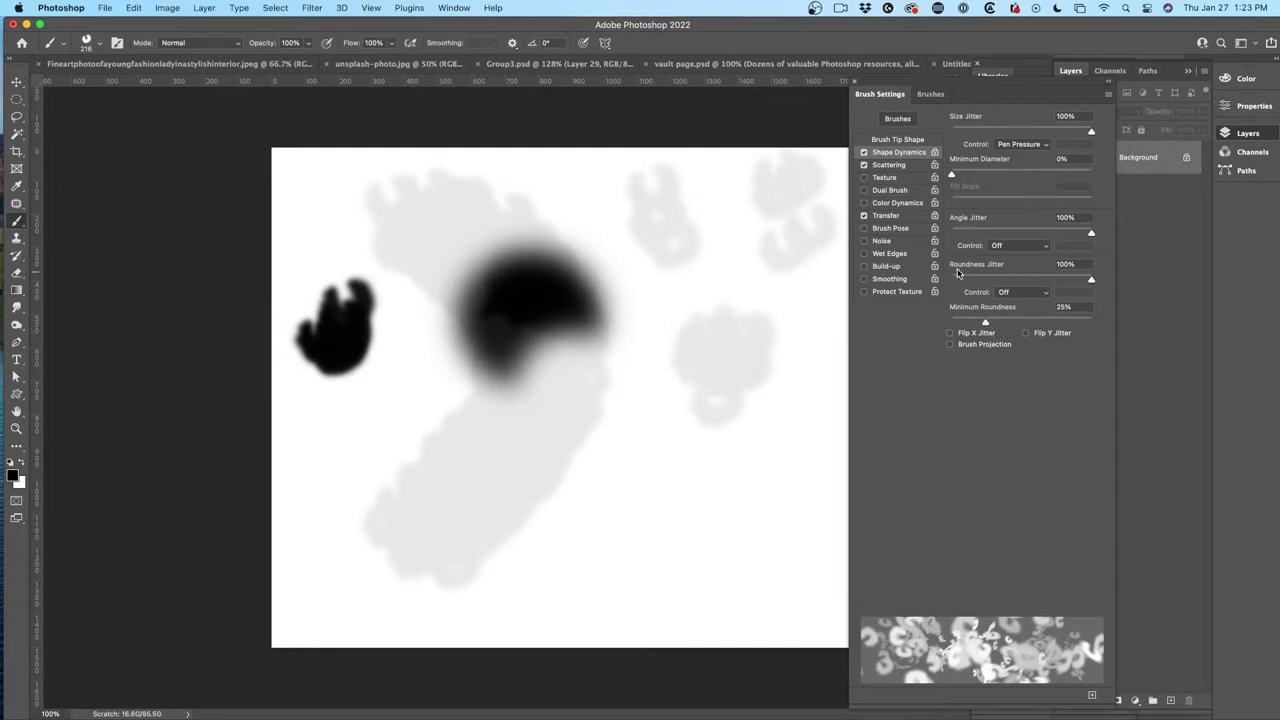
Try Minimum Roundness at 73% and then 1%, painting a test stroke across the canvas at each setting.
mouse_move(984, 321)
left_mouse_down()
mouse_move(970, 322)
mouse_move(1088, 324)
mouse_move(1054, 323)
left_mouse_up()
mouse_move(476, 457)
left_mouse_down()
mouse_move(520, 430)
mouse_move(600, 425)
left_mouse_up()
key("super+z")
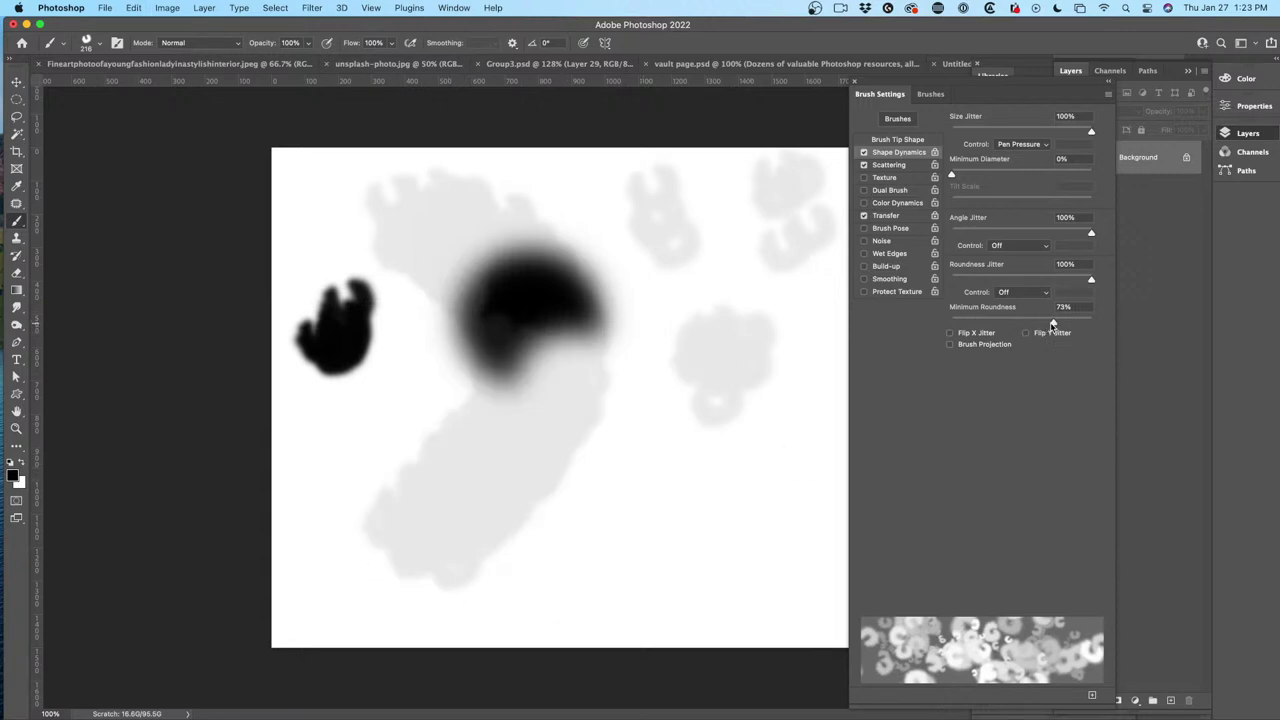
left_click_drag(1052, 324, 864, 316)
left_click_drag(404, 423, 649, 455)
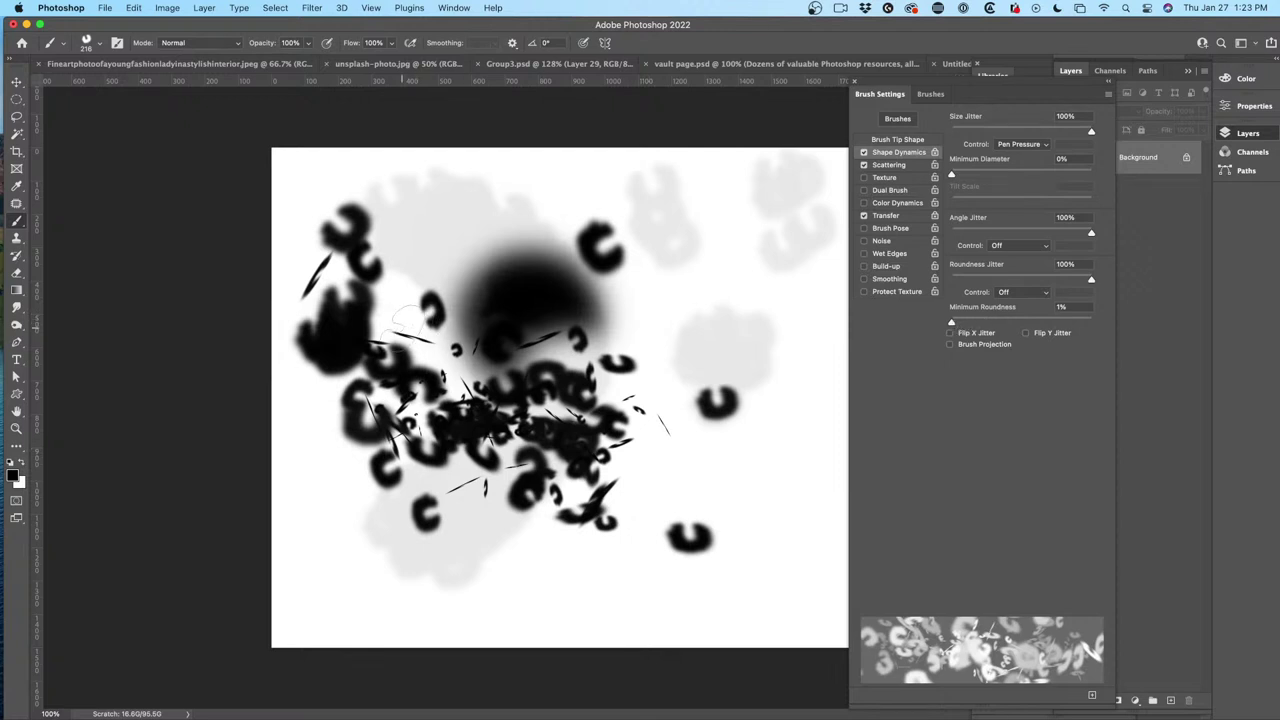
Set Minimum Roundness to 47%, paint a test stroke over the crescent, and undo the remaining test strokes.
left_click_drag(951, 324, 1017, 324)
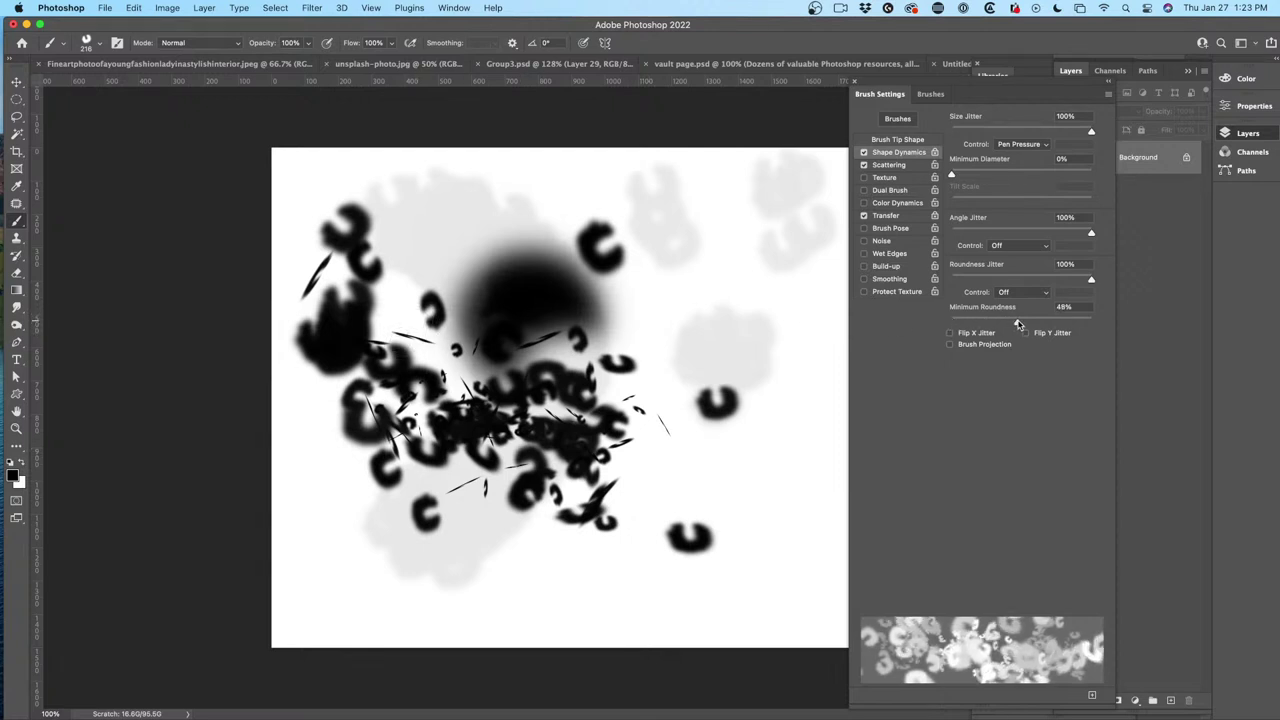
left_click_drag(580, 280, 668, 341)
key("super+z")
key("super+z")
key("super+z")
key("super+z")
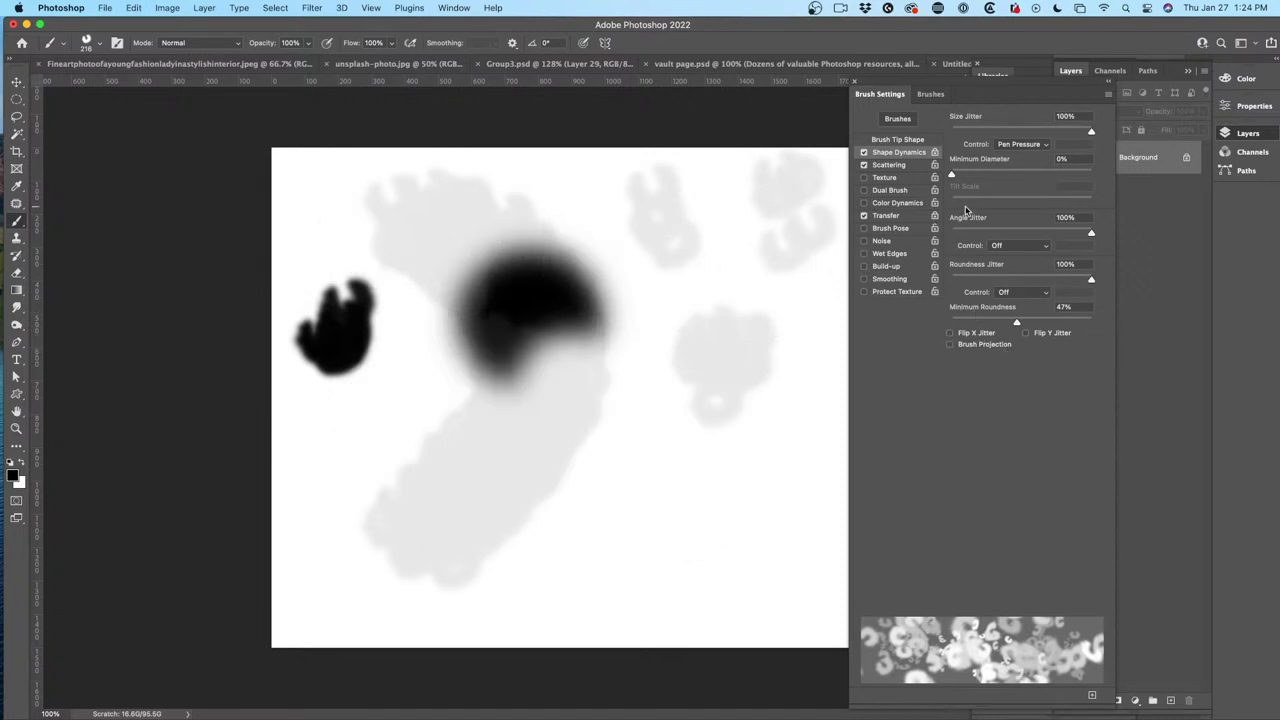
In the Transfer settings, set Opacity Jitter to 100%, then paint a diagonal test stroke and undo it.
left_click(886, 216)
left_click_drag(963, 133, 1091, 131)
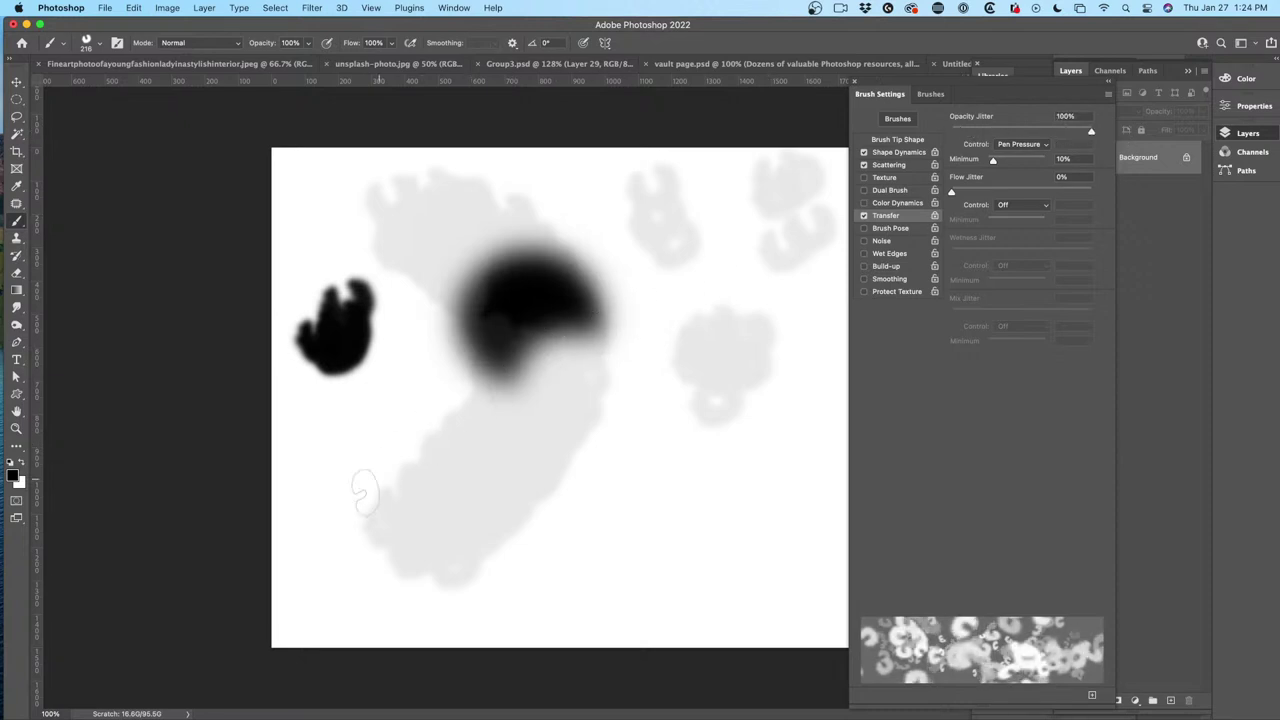
mouse_move(343, 514)
left_mouse_down()
mouse_move(385, 600)
mouse_move(700, 330)
mouse_move(752, 262)
left_mouse_up()
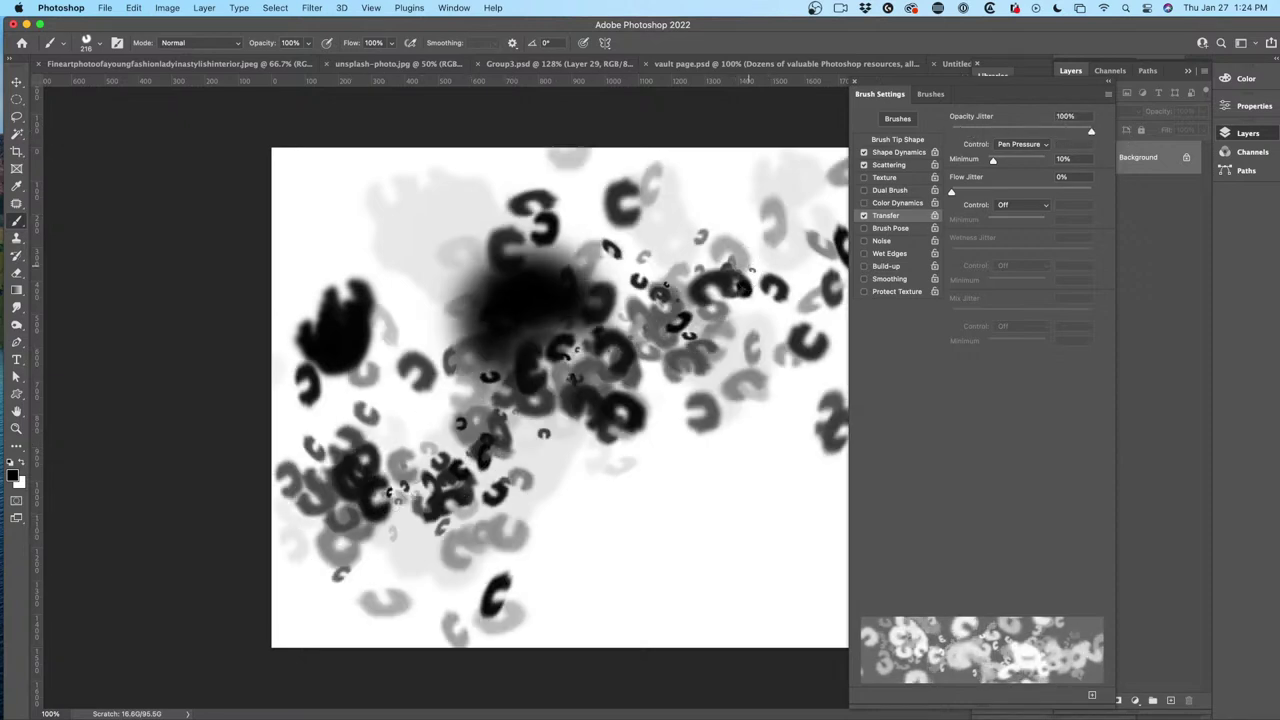
key("super+z")
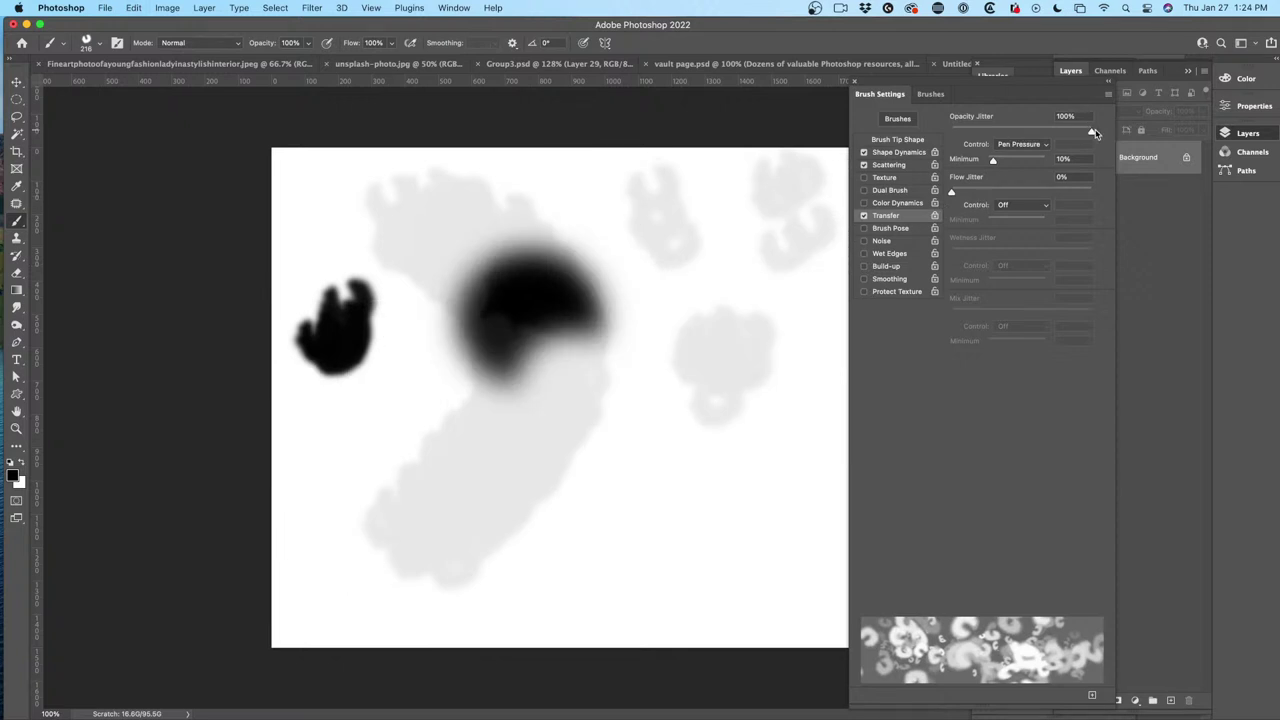
Compare Opacity Jitter at 0% and back at 100%, painting a stroke at each and undoing the 0% one.
left_click_drag(1093, 131, 951, 131)
mouse_move(400, 590)
left_mouse_down()
mouse_move(540, 420)
mouse_move(768, 370)
left_mouse_up()
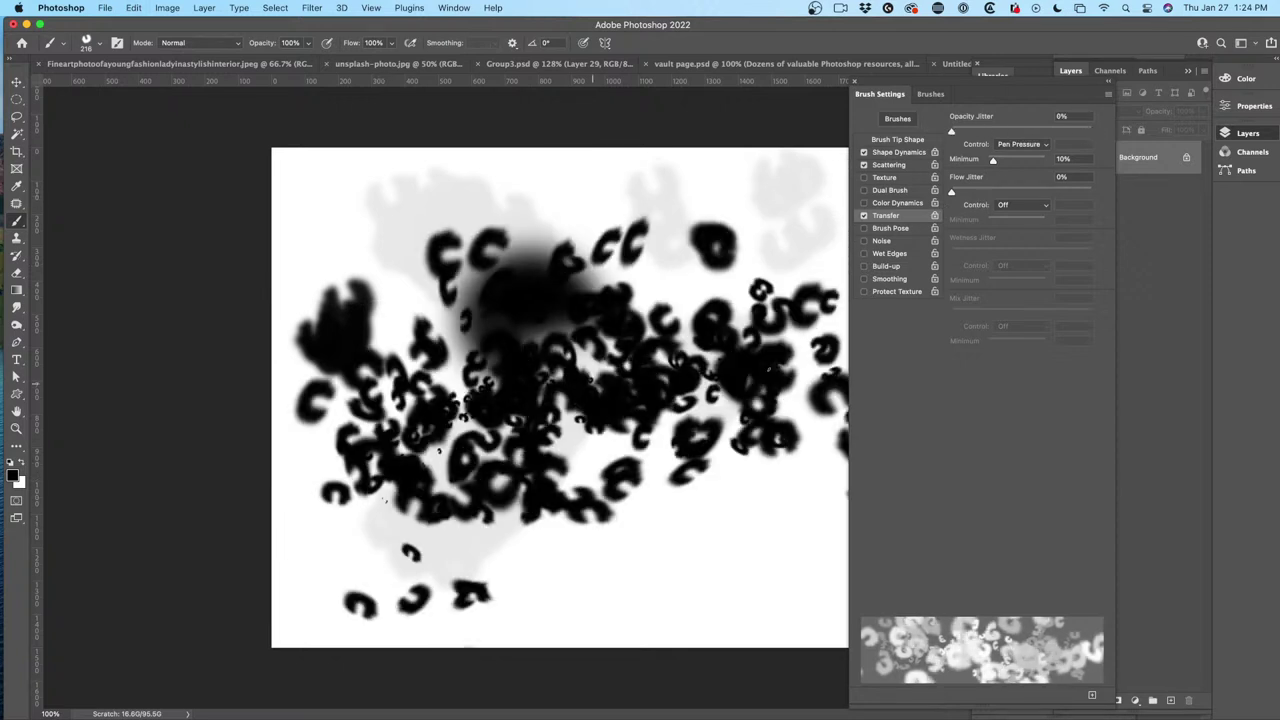
key("super+z")
left_click_drag(951, 131, 1091, 131)
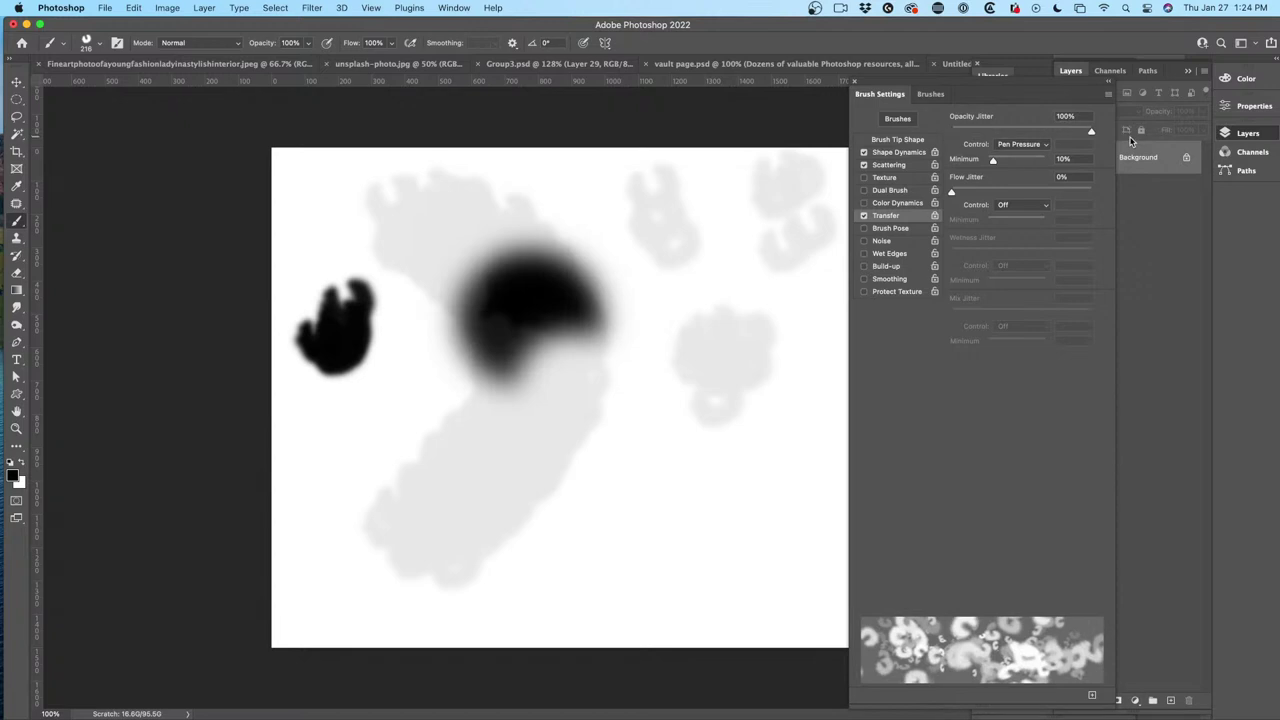
mouse_move(423, 449)
left_mouse_down()
mouse_move(400, 420)
mouse_move(730, 395)
left_mouse_up()
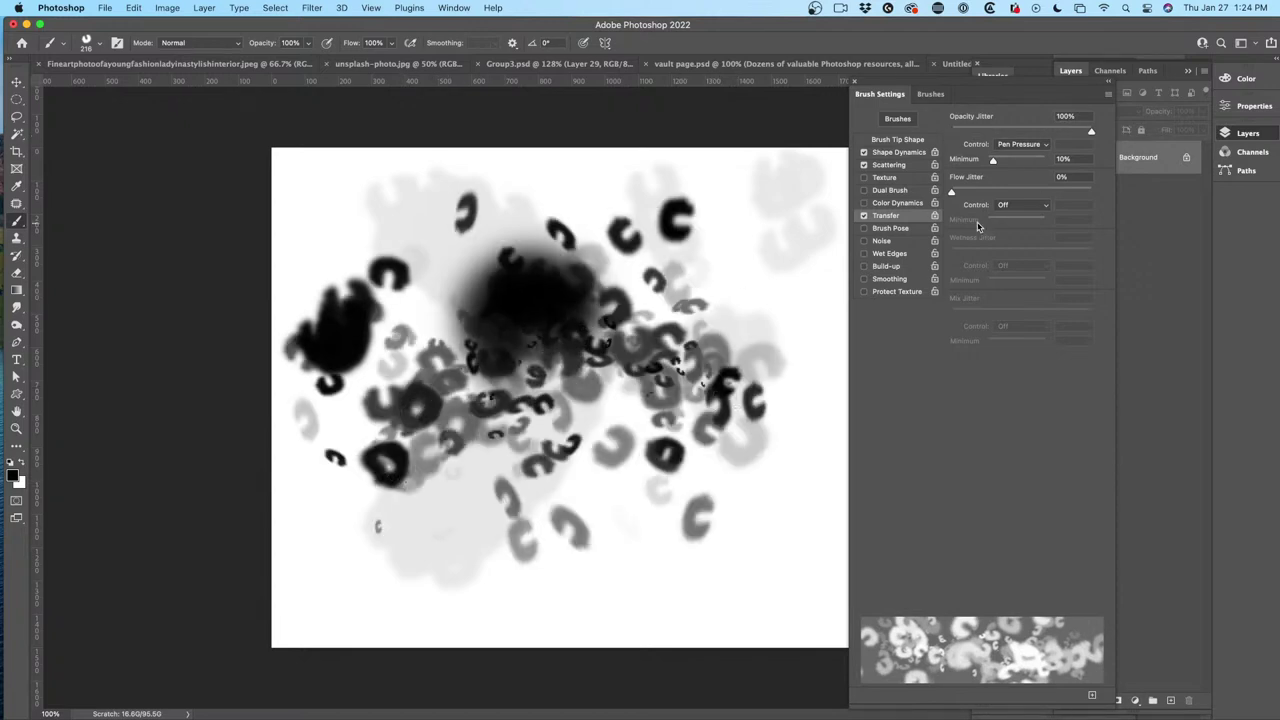
Set Flow Jitter to 100%, paint a test stroke across the crescent, and undo the last two strokes.
left_click_drag(953, 190, 1202, 190)
mouse_move(480, 350)
left_mouse_down()
mouse_move(450, 340)
mouse_move(710, 320)
left_mouse_up()
key("super+z")
key("super+z")
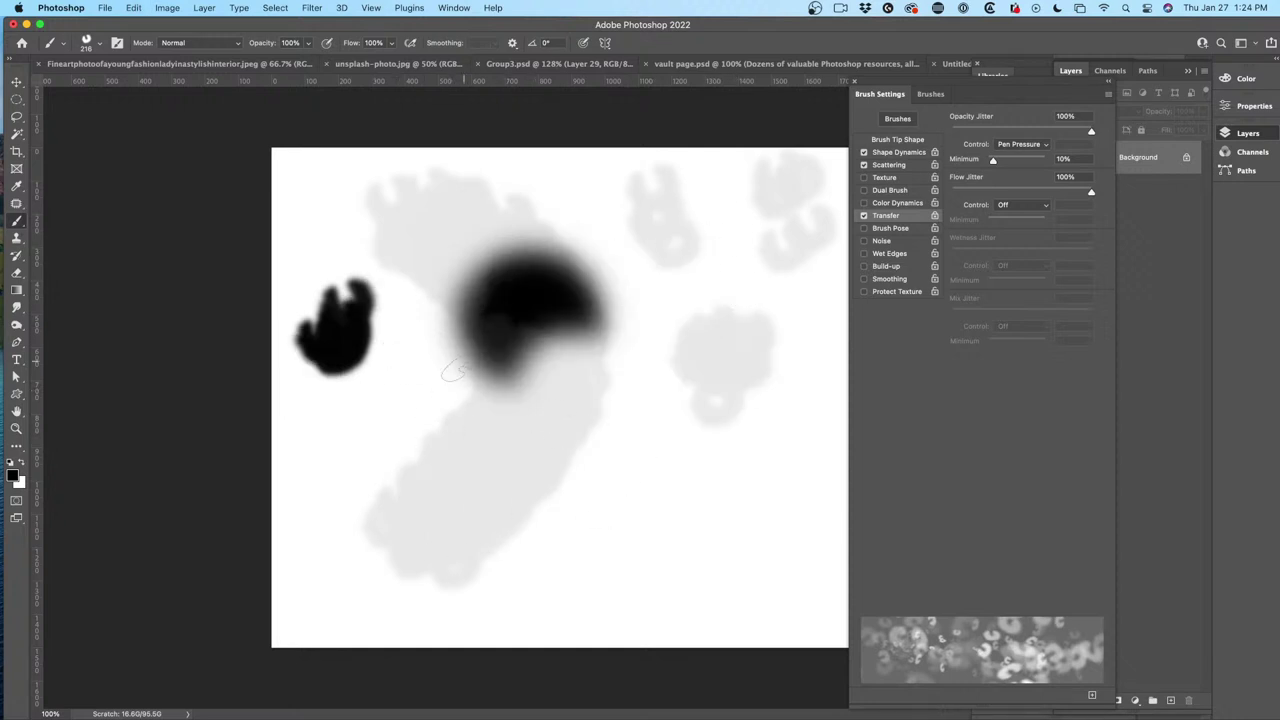
Reduce the brush size to 70 and paint scattered strokes across the canvas's upper area and down over the gray blob beside the crescent.
key("bracketleft")
key("bracketleft")
key("bracketleft")
key("bracketleft")
left_click_drag(328, 205, 537, 288)
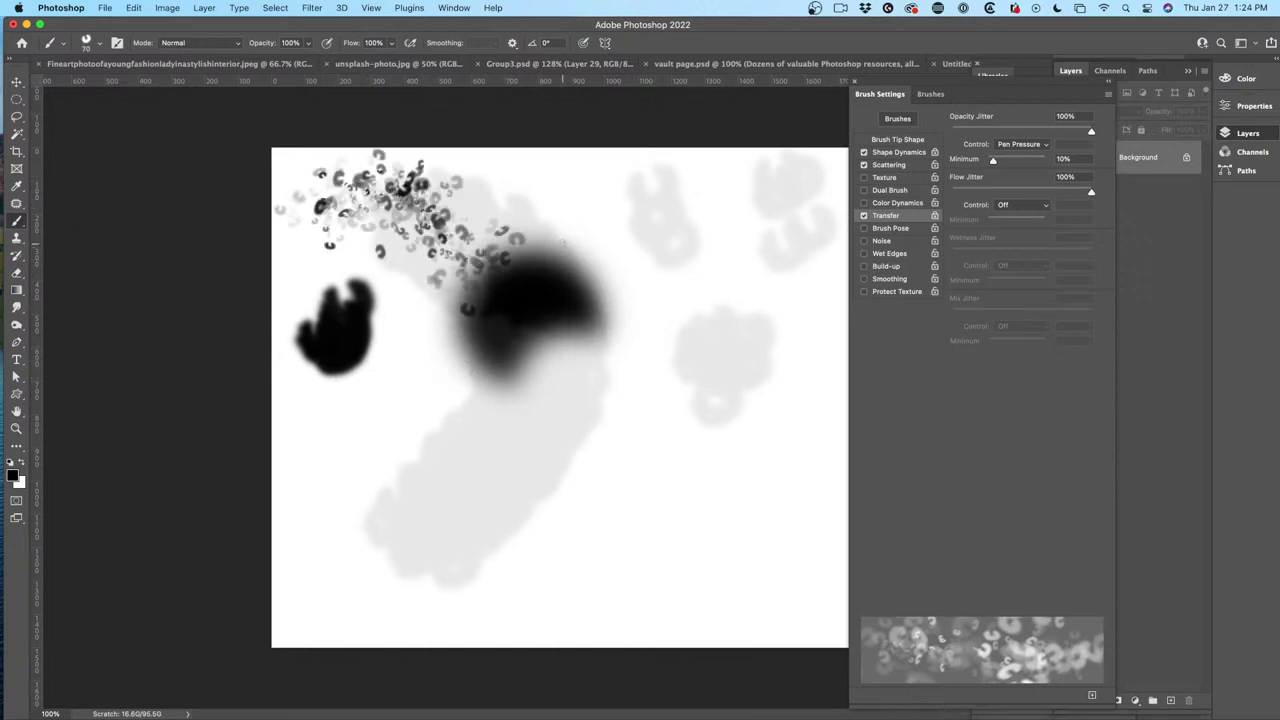
left_click_drag(563, 241, 740, 405)
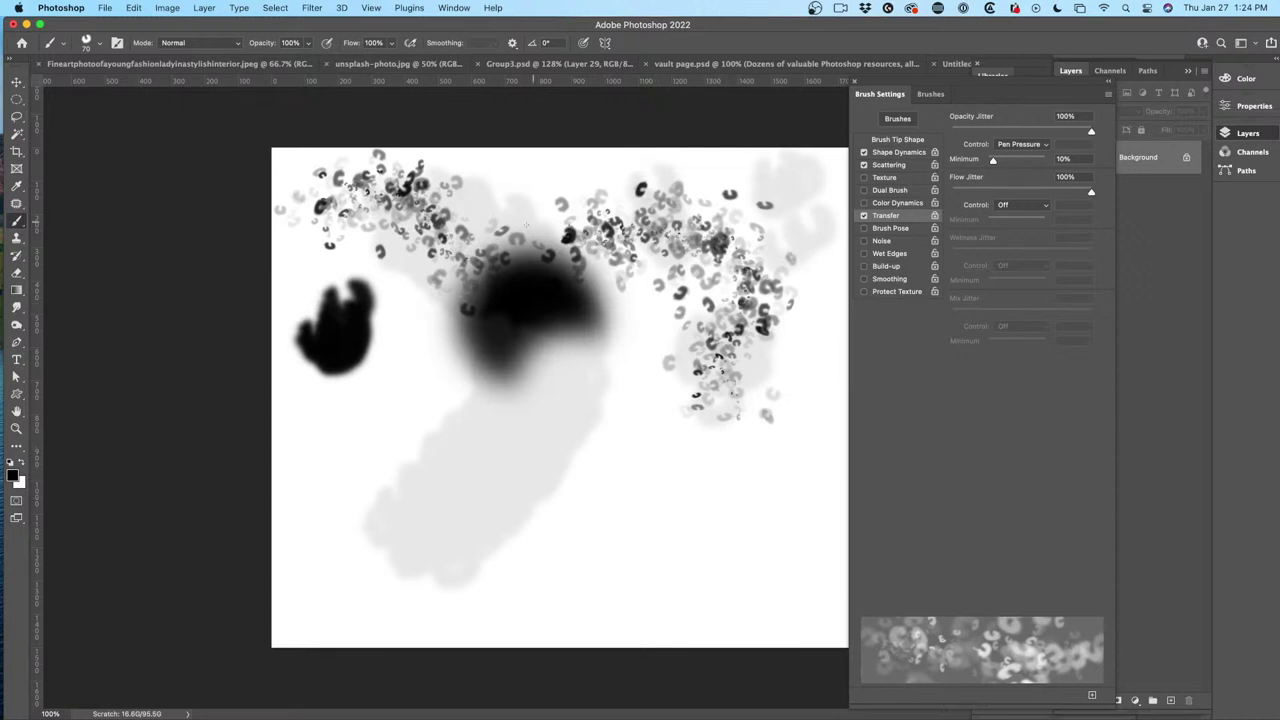
Disable Scattering and Shape Dynamics for the current brush and show its tip shape settings.
left_click(905, 140)
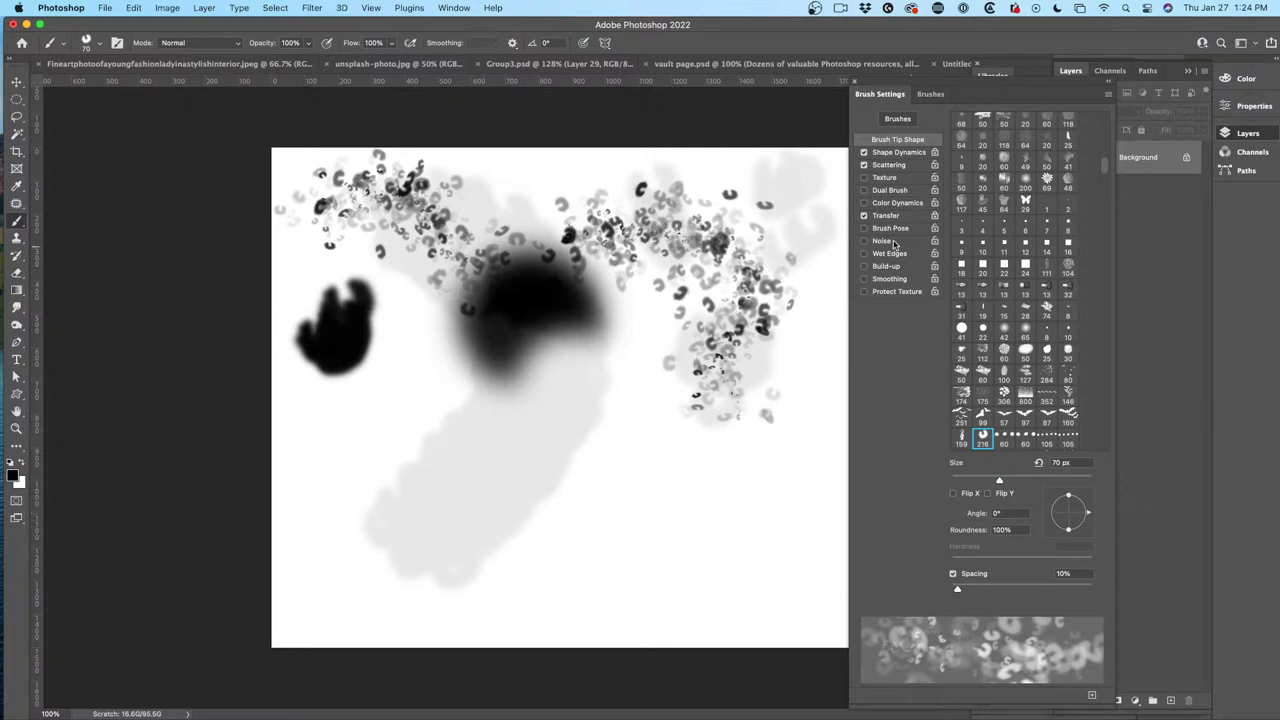
left_click(864, 165)
left_click(864, 152)
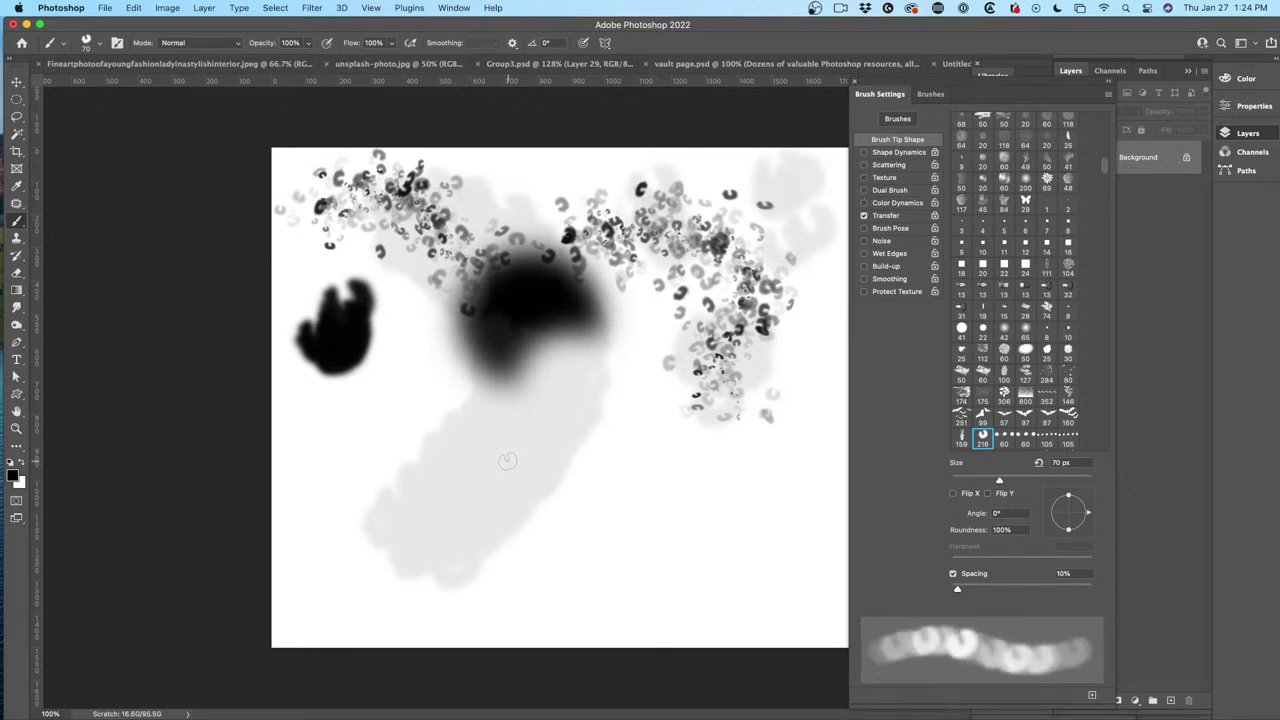
Enlarge the brush to 200 px and stamp it once on the light gray area with Transfer still enabled.
key("bracketright")
key("bracketright")
key("bracketright")
key("bracketright")
key("bracketright")
key("bracketright")
key("bracketright")
key("bracketright")
key("bracketleft")
left_click(424, 462)
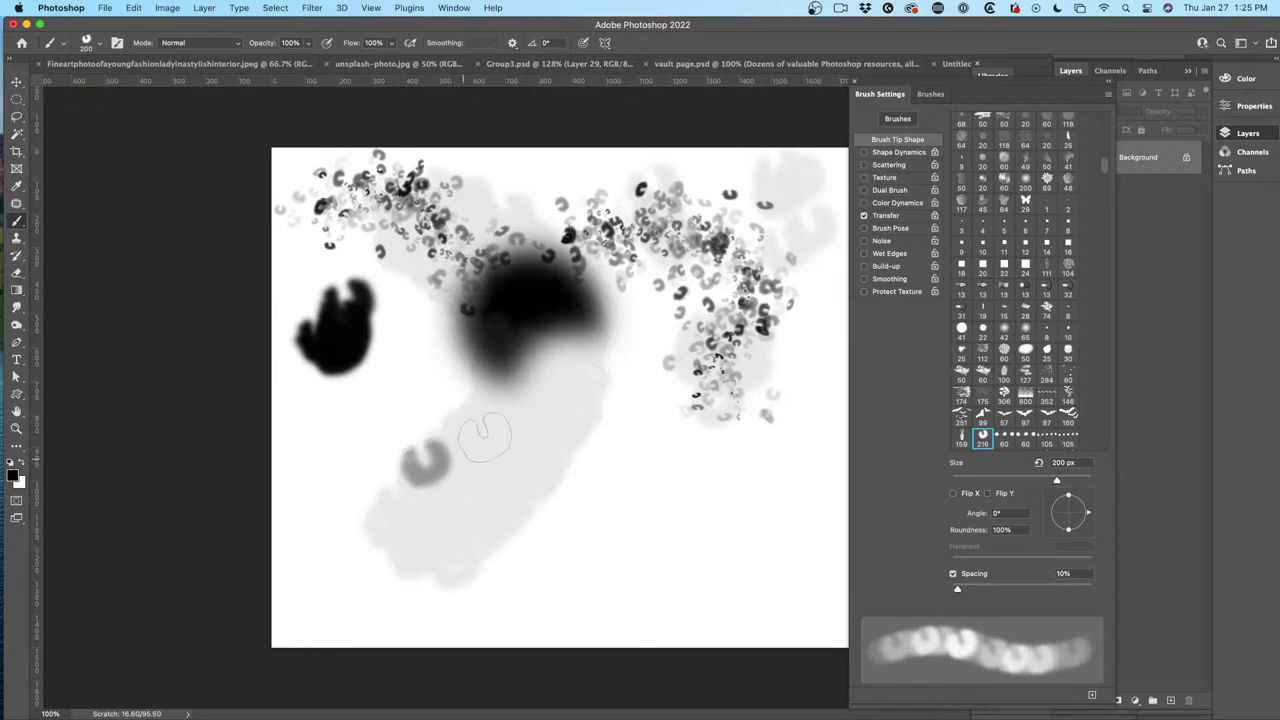
Disable Transfer and stamp five solid black marks across the middle of the canvas.
left_click(866, 218)
left_click(542, 445)
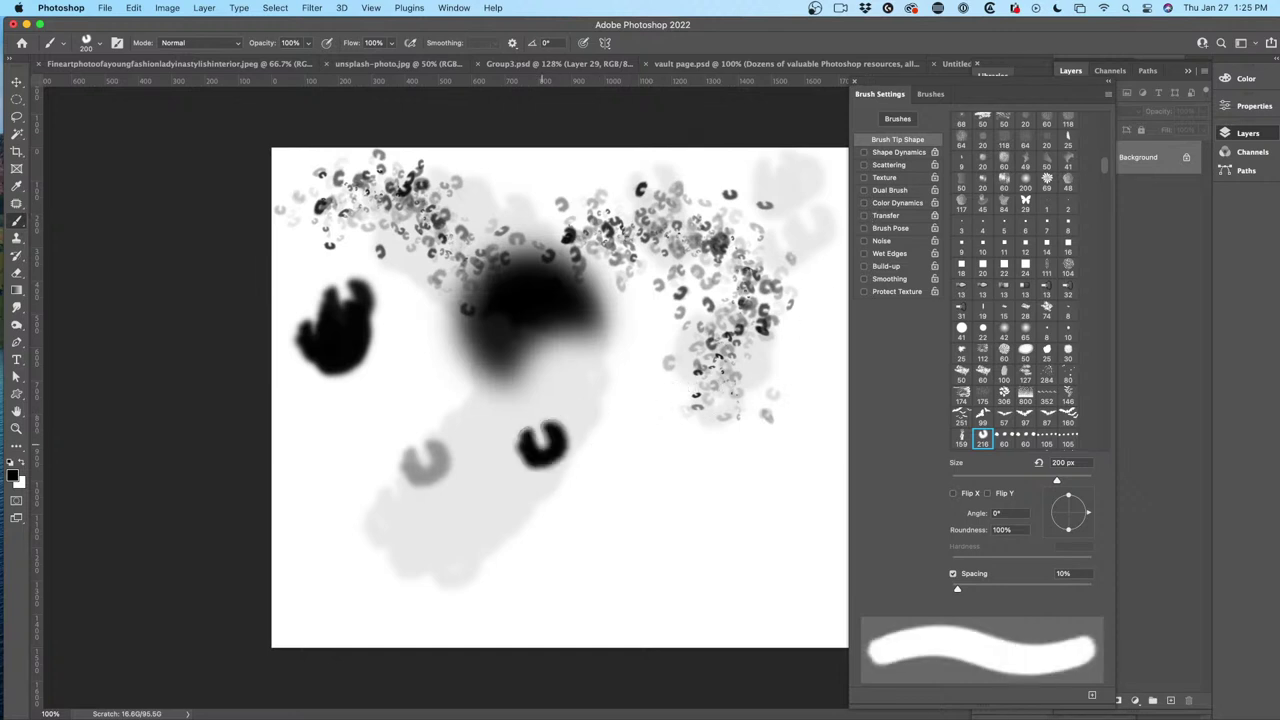
left_click(620, 458)
left_click(379, 374)
left_click(495, 350)
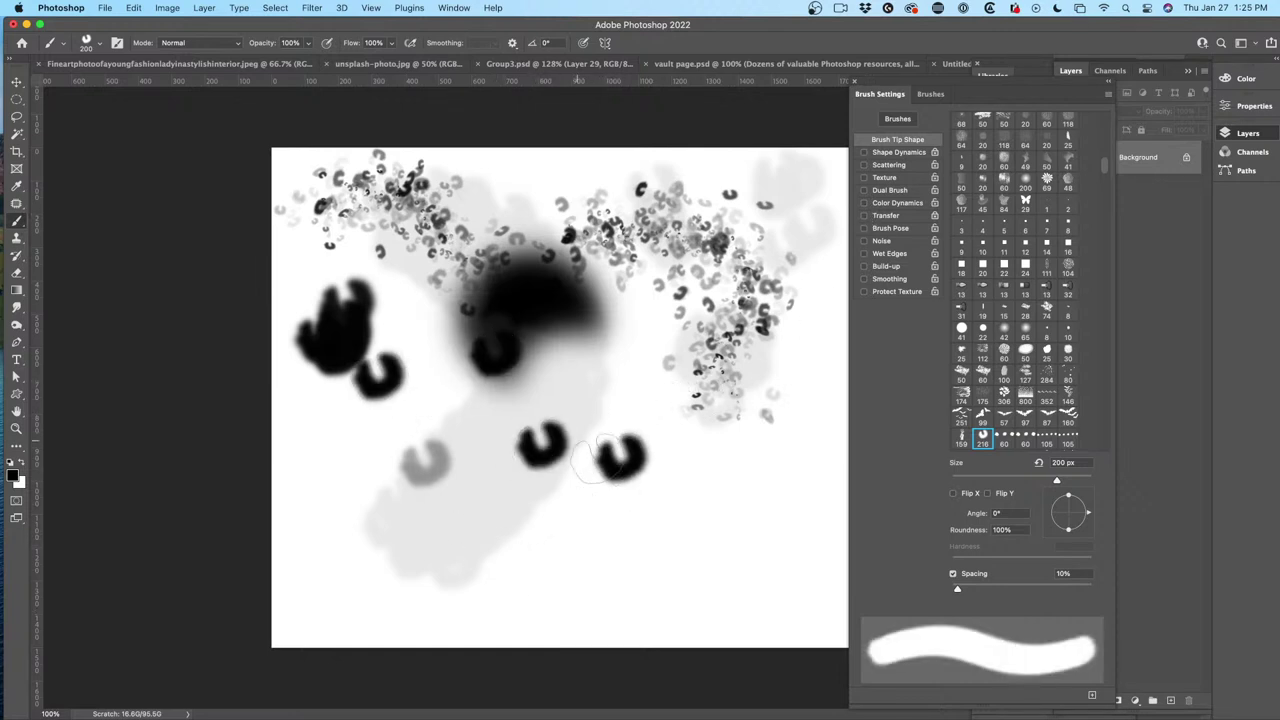
left_click(748, 457)
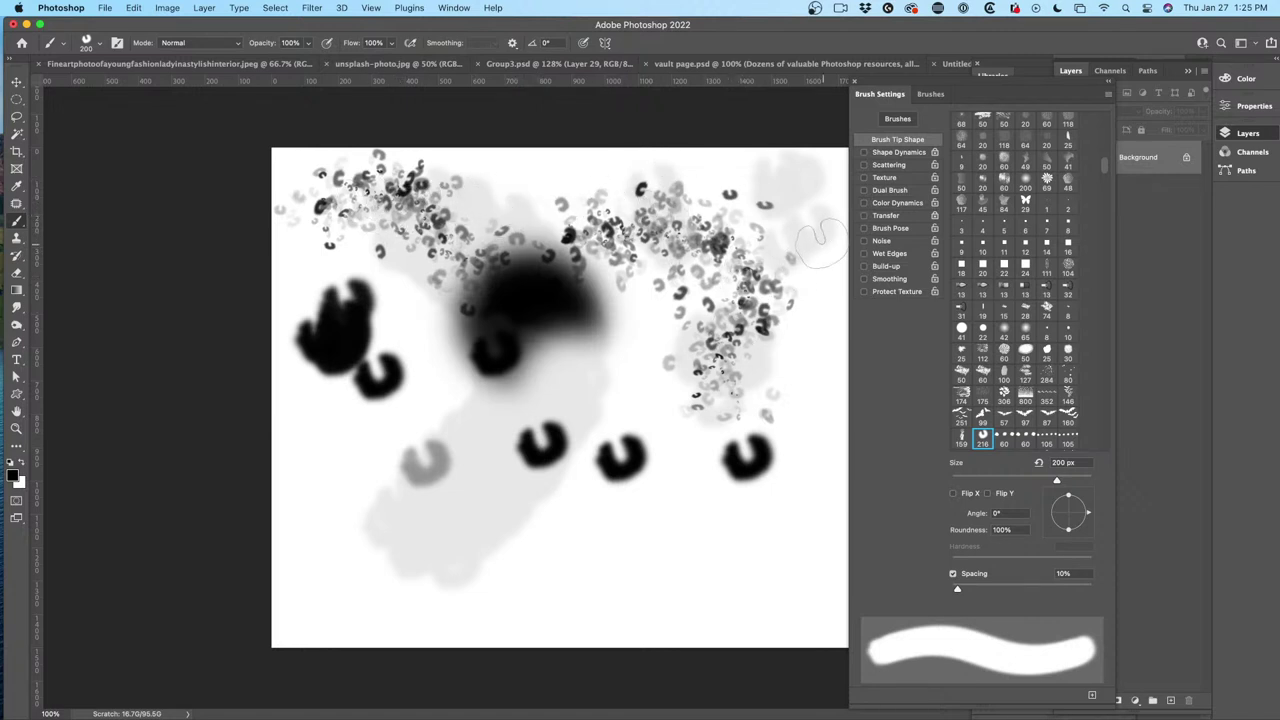
Reduce the brush size to 90 px.
key("bracketleft")
key("bracketleft")
key("bracketleft")
key("bracketleft")
key("bracketleft")
Try several freehand strokes across the lower canvas with the 90 px brush, undoing each one.
left_click_drag(322, 556, 688, 528)
key("super+z")
left_click_drag(428, 362, 590, 624)
key("super+z")
left_click_drag(395, 553, 634, 558)
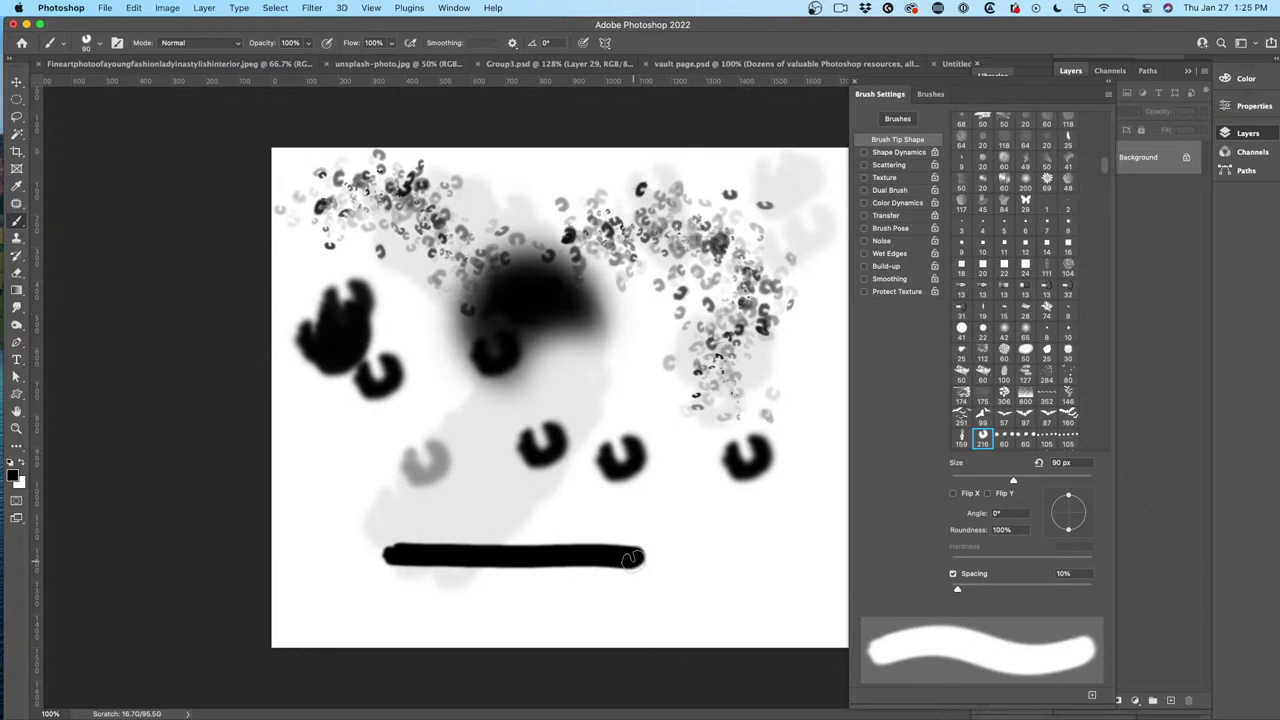
key("super+z")
Paint a row of separate stamps near the canvas's lower edge at 140% spacing and a stroke above it at 24%.
left_click_drag(960, 592, 1035, 590)
left_click_drag(300, 598, 787, 563)
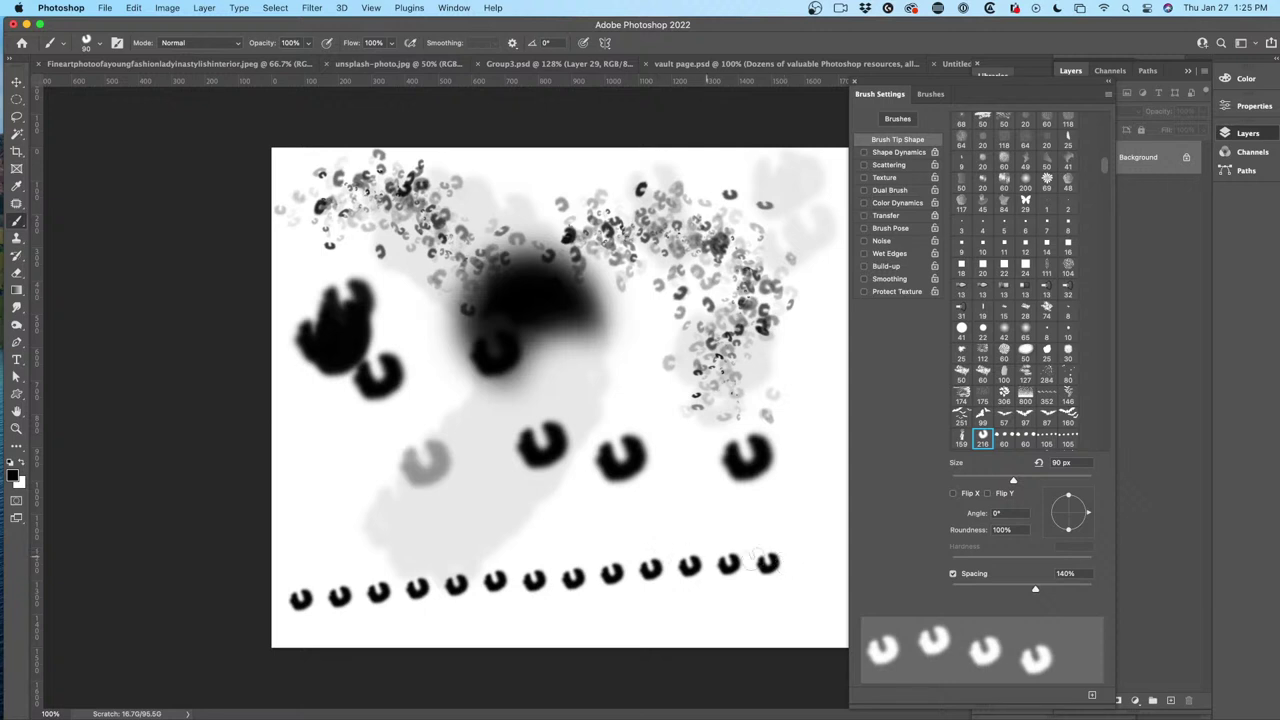
left_click_drag(1035, 590, 967, 591)
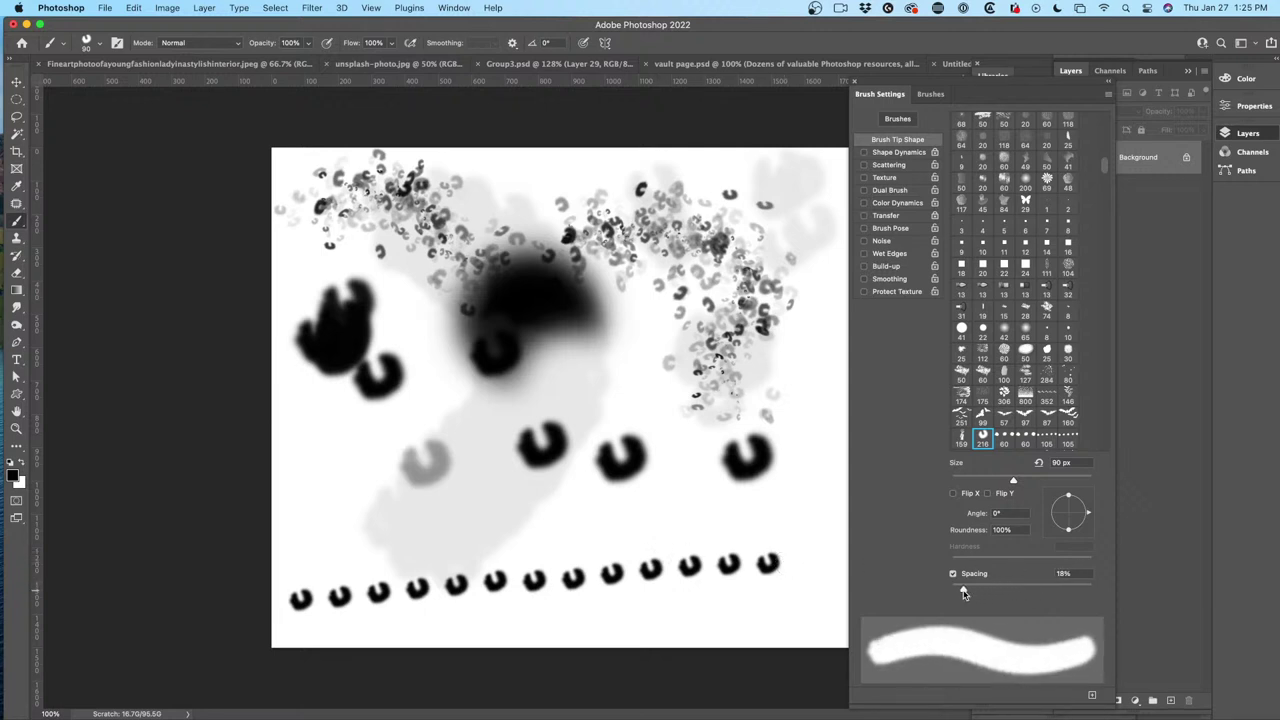
left_click_drag(344, 540, 707, 536)
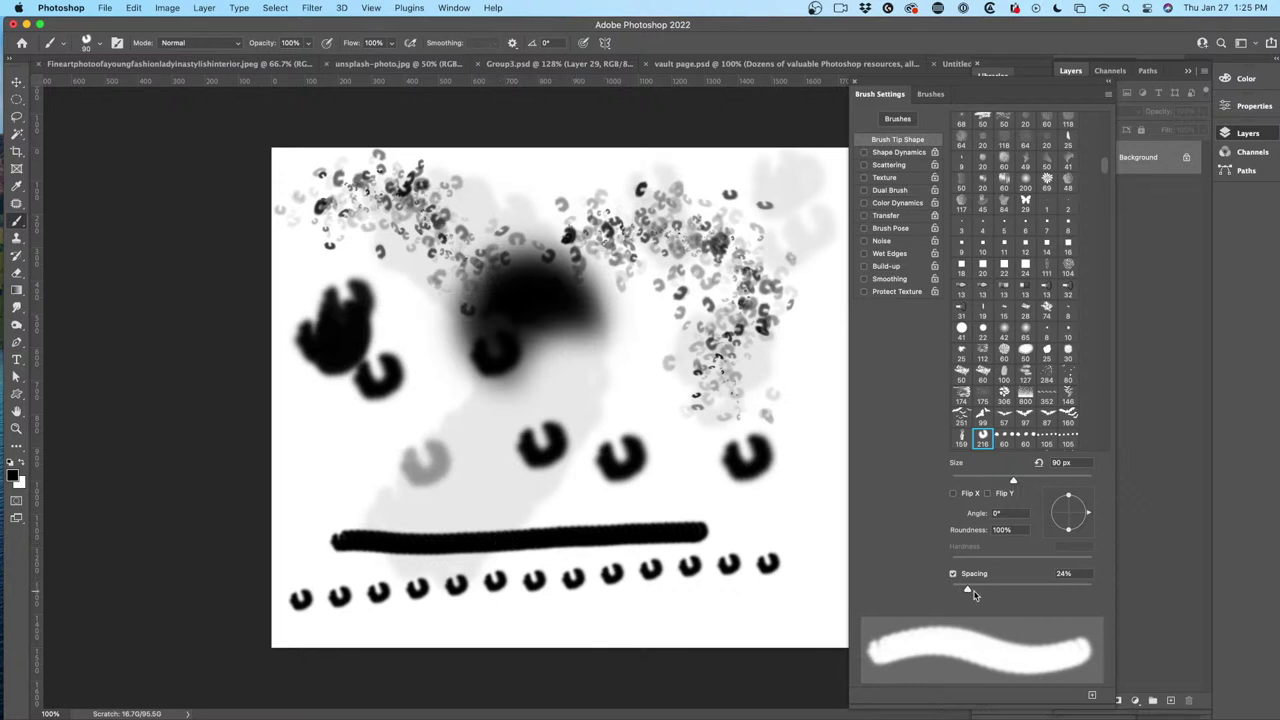
Paint a smooth stroke above the previous one at 9% spacing and a slanting row of stamps above it at 87%.
left_click_drag(966, 592, 957, 592)
left_click_drag(348, 496, 742, 513)
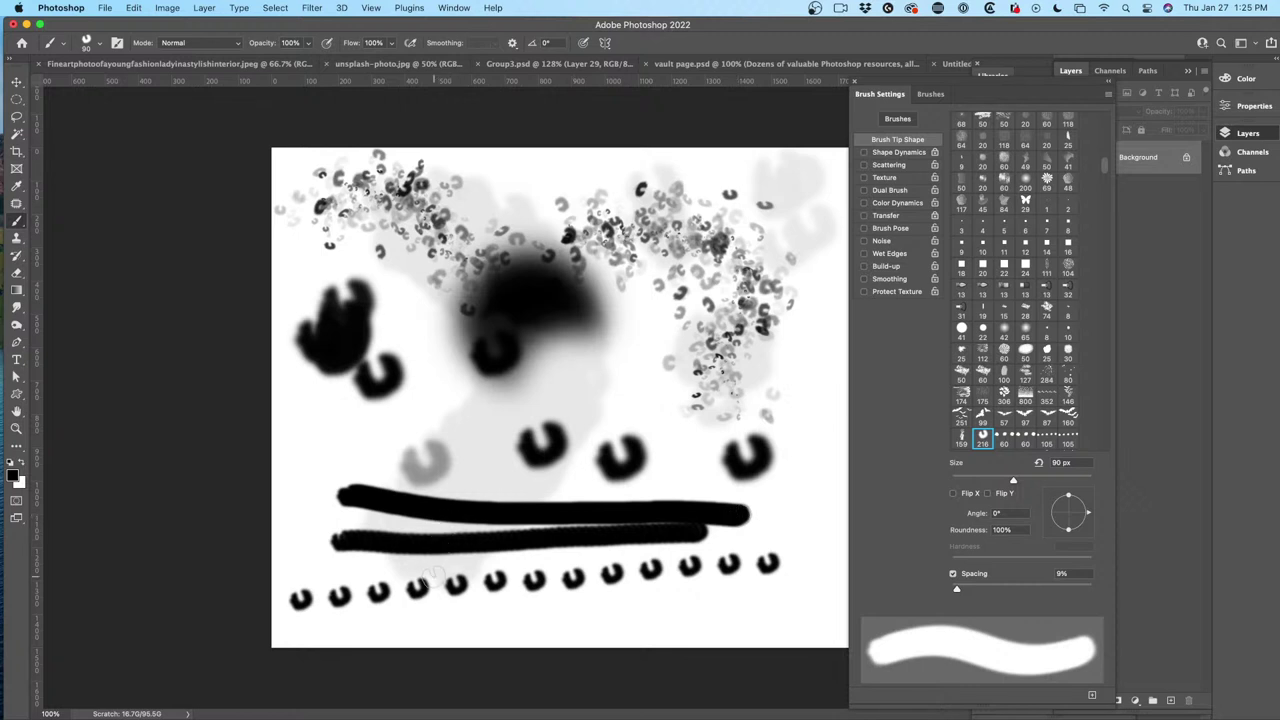
left_click_drag(958, 588, 1011, 592)
left_click_drag(285, 416, 648, 484)
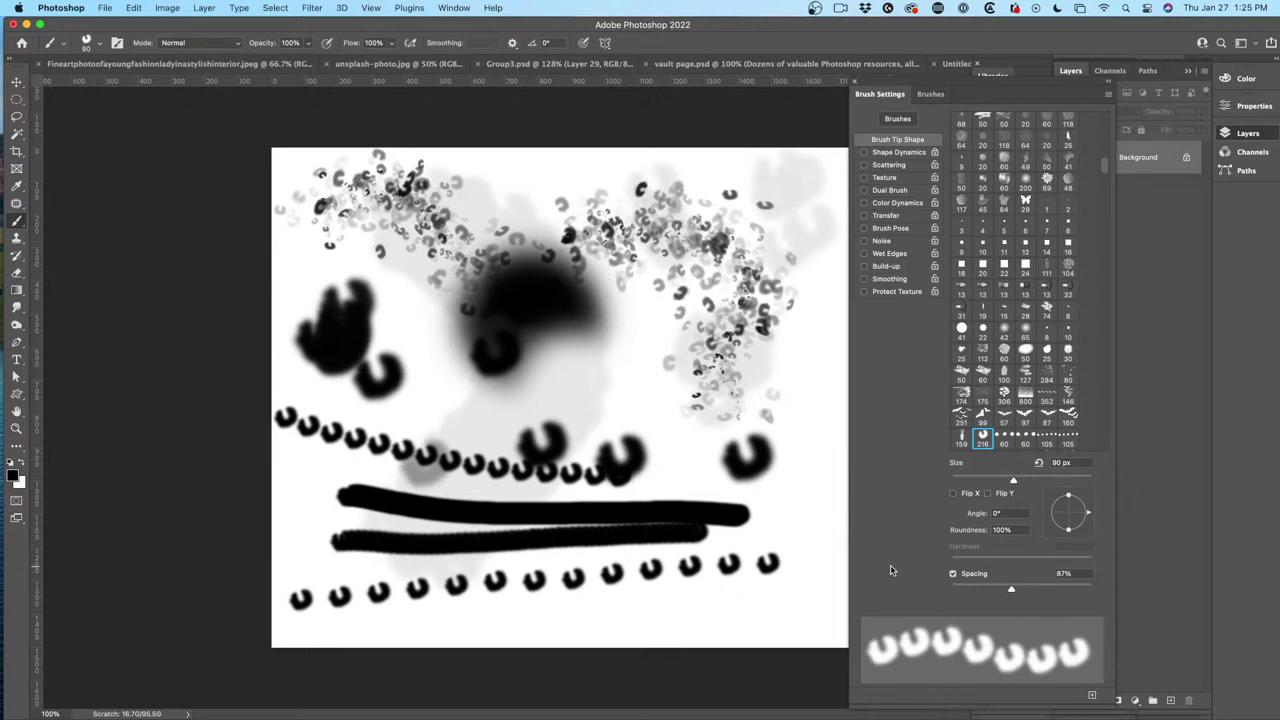
Reduce the brush to 8 px and paint two thin lines near the canvas's lower edge, the second with spacing at 119%.
key("bracketleft")
key("bracketleft")
key("bracketleft")
key("bracketleft")
key("bracketleft")
key("bracketleft")
key("bracketleft")
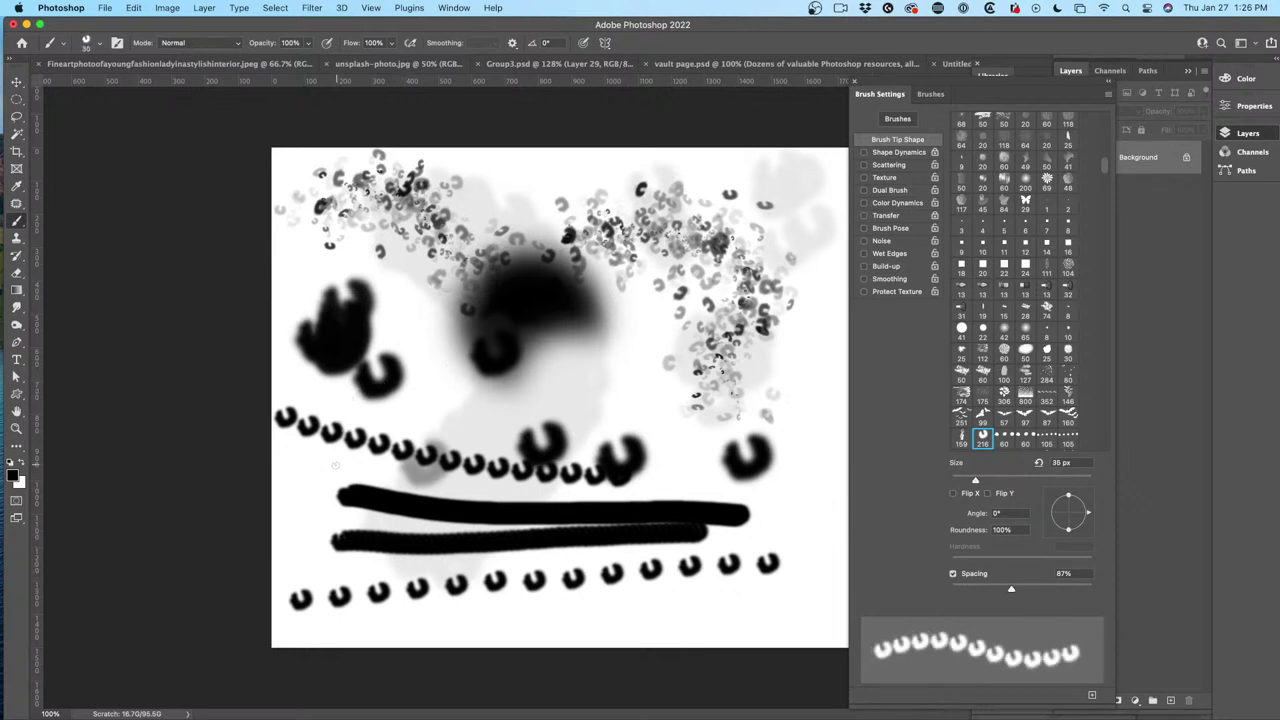
key("bracketleft")
key("bracketleft")
key("bracketleft")
mouse_move(297, 630)
left_mouse_down()
mouse_move(536, 628)
mouse_move(762, 600)
left_mouse_up()
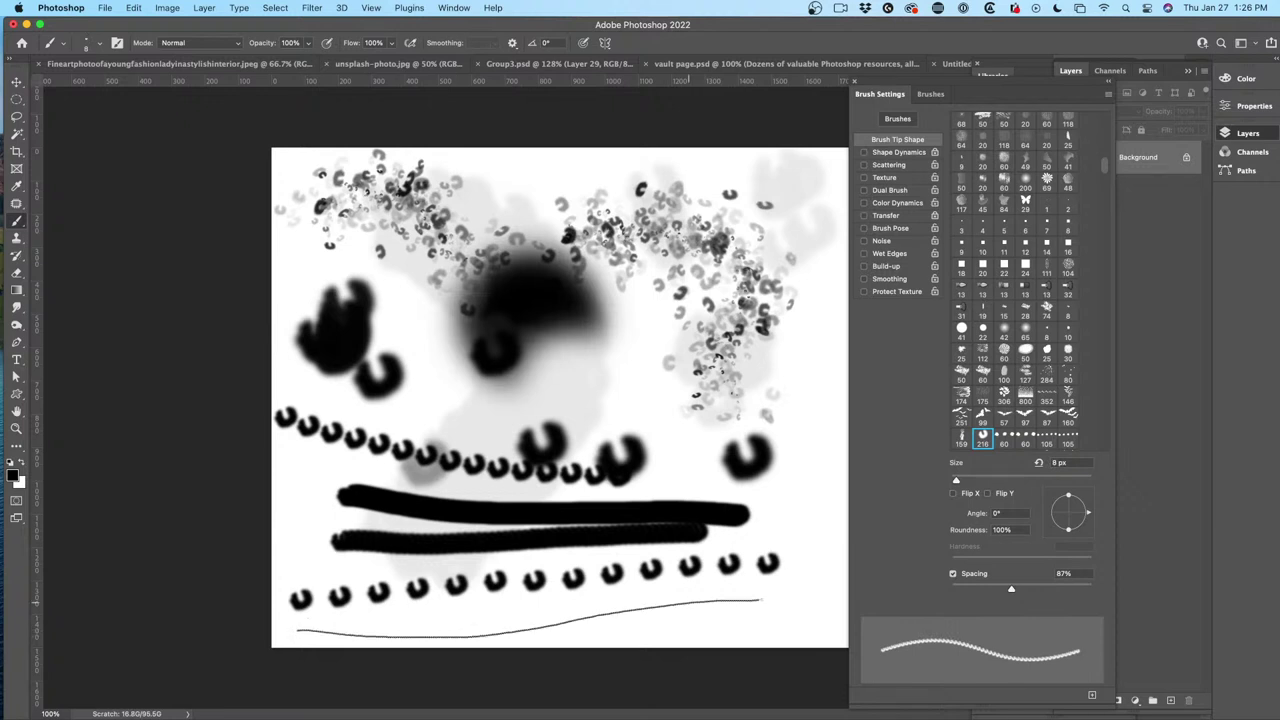
left_click_drag(1016, 590, 1028, 589)
left_click_drag(352, 614, 815, 585)
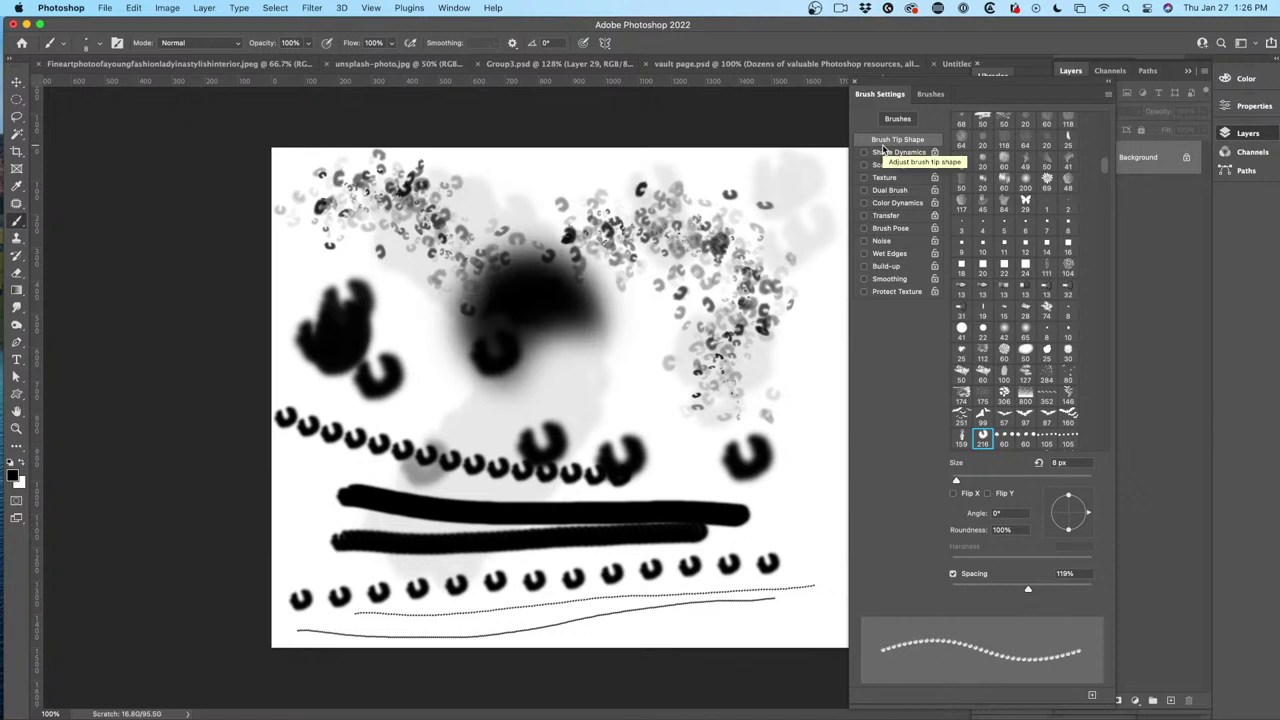
Enlarge the brush size to 150 px.
key("bracketright")
key("bracketright")
key("bracketright")
key("bracketright")
key("bracketright")
key("bracketright")
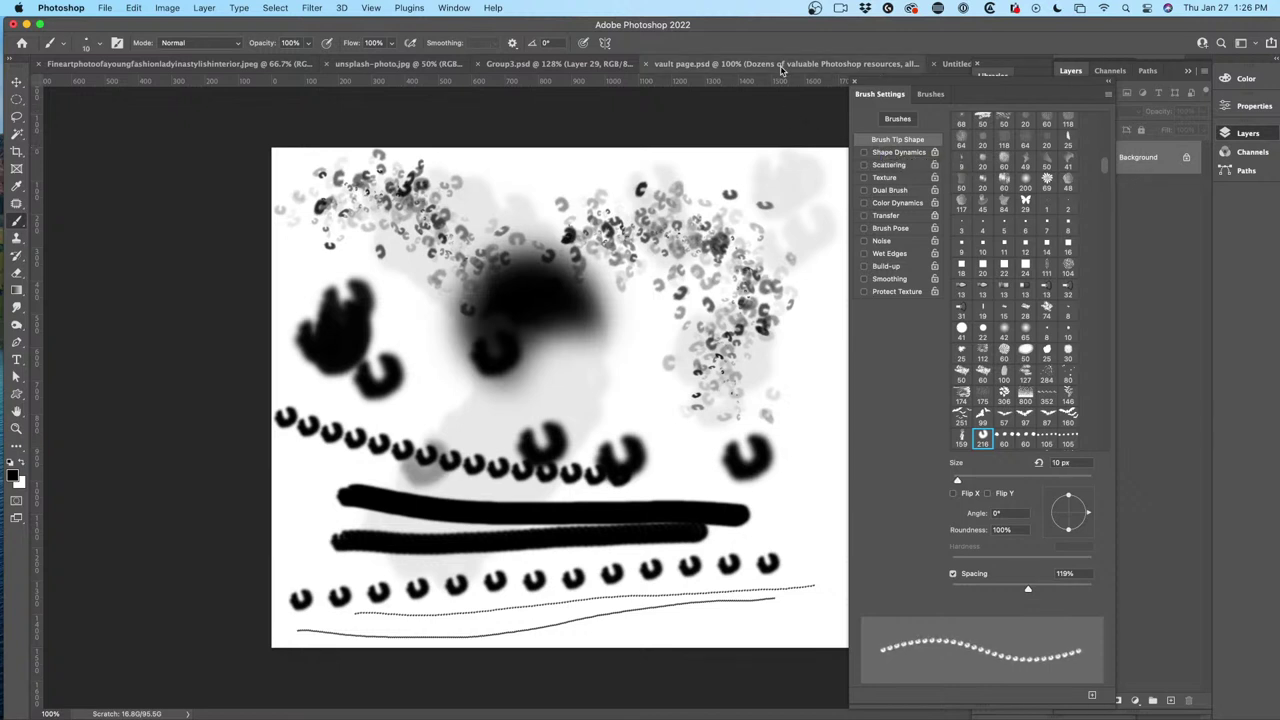
key("bracketright")
key("bracketright")
key("bracketright")
key("bracketright")
key("bracketright")
key("bracketright")
key("bracketright")
key("bracketright")
key("bracketright")
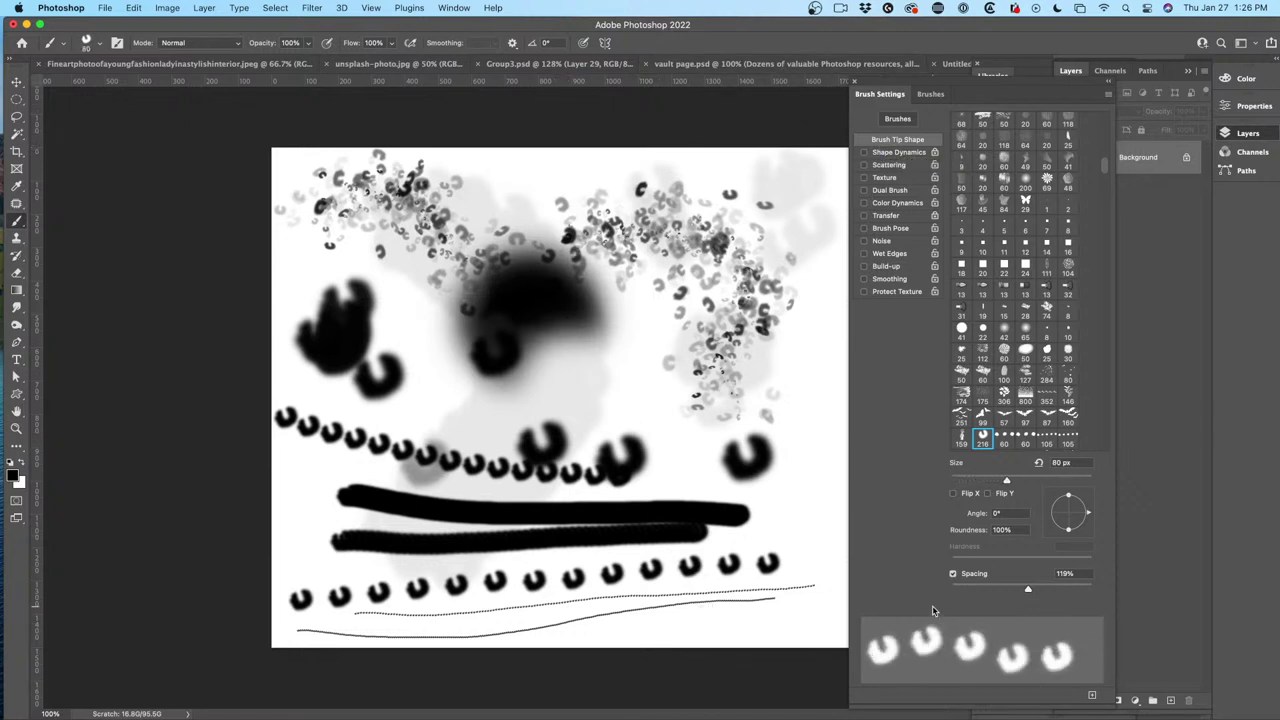
key("bracketleft")
key("bracketleft")
Flatten the brush tip to 41% roundness and paint three squashed stamps below the large dark blob.
left_click_drag(1068, 496, 1071, 510)
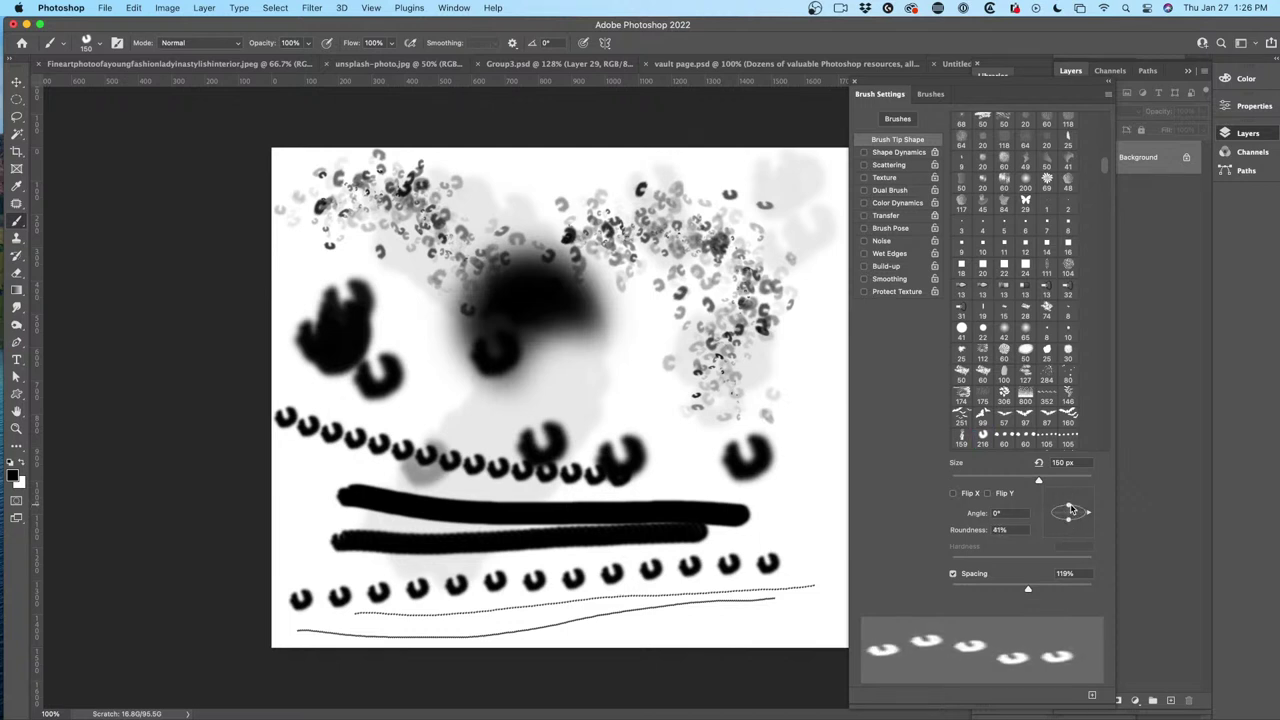
left_click(469, 404)
left_click_drag(552, 391, 590, 385)
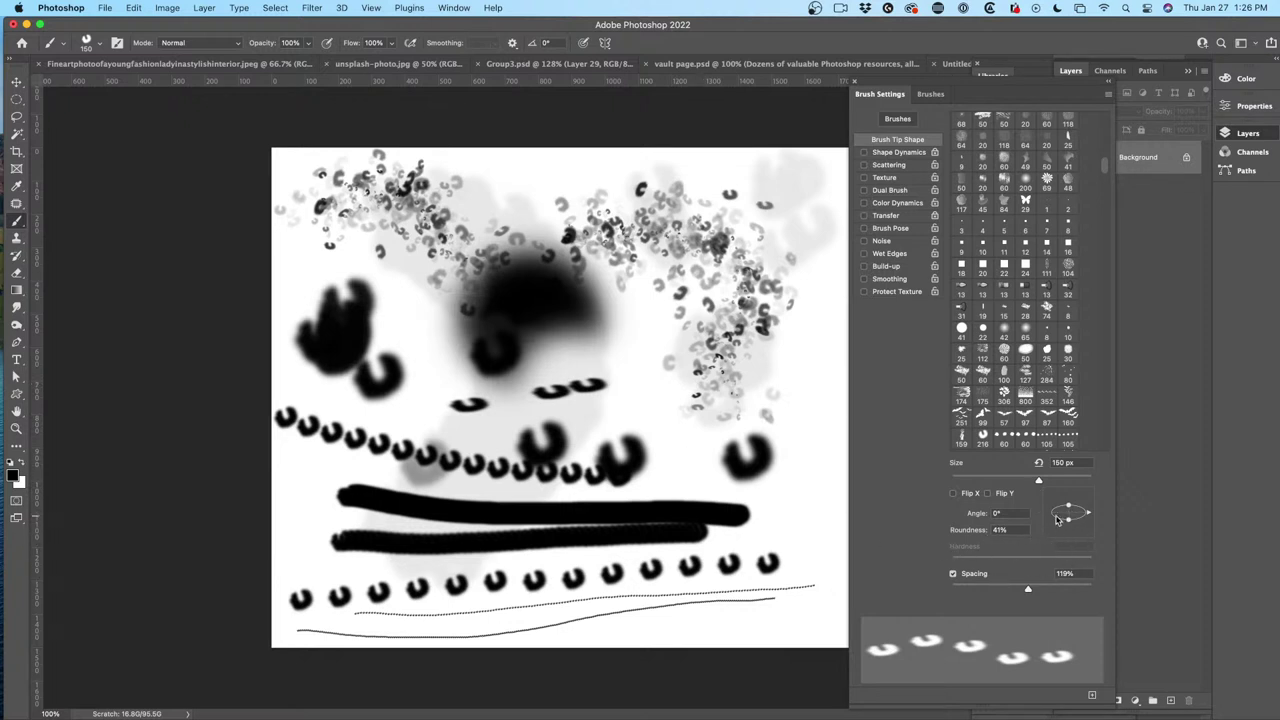
Stamp the flattened tip once at a 91° angle and once at 123°, beside the squashed stamps.
left_click_drag(1086, 514, 1068, 493)
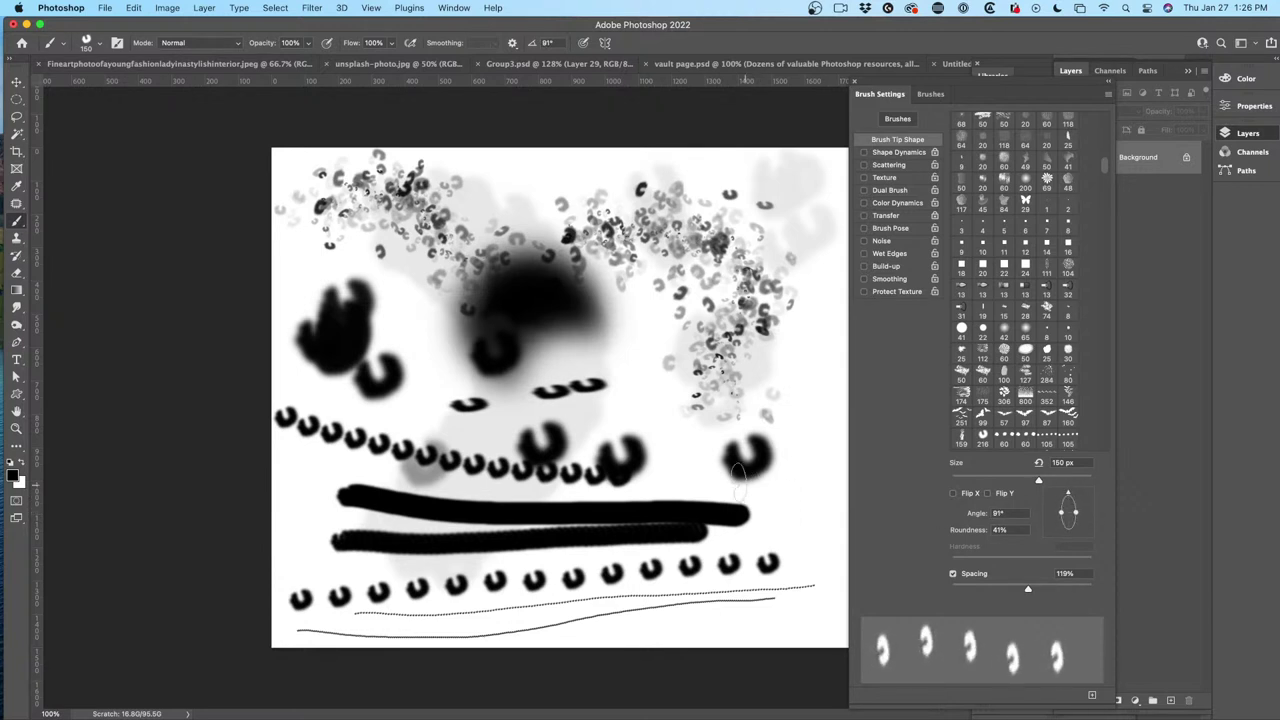
left_click(628, 375)
left_click_drag(1069, 496, 1058, 496)
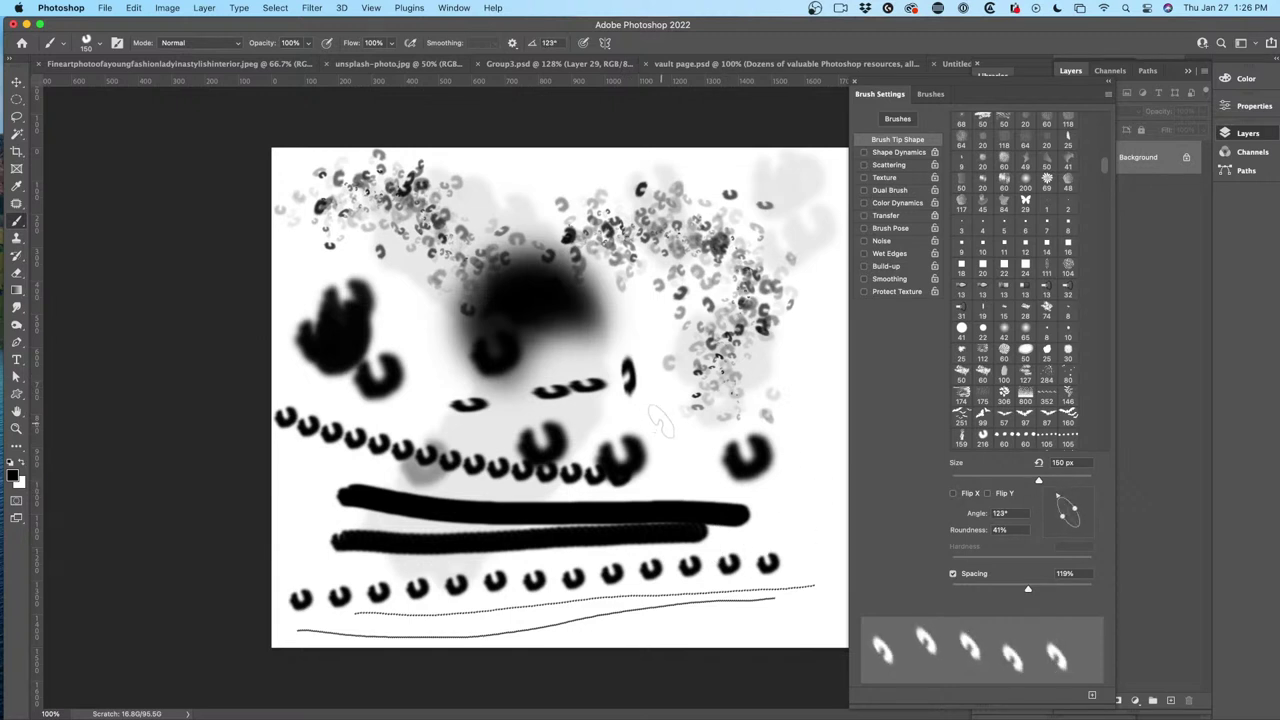
left_click(652, 358)
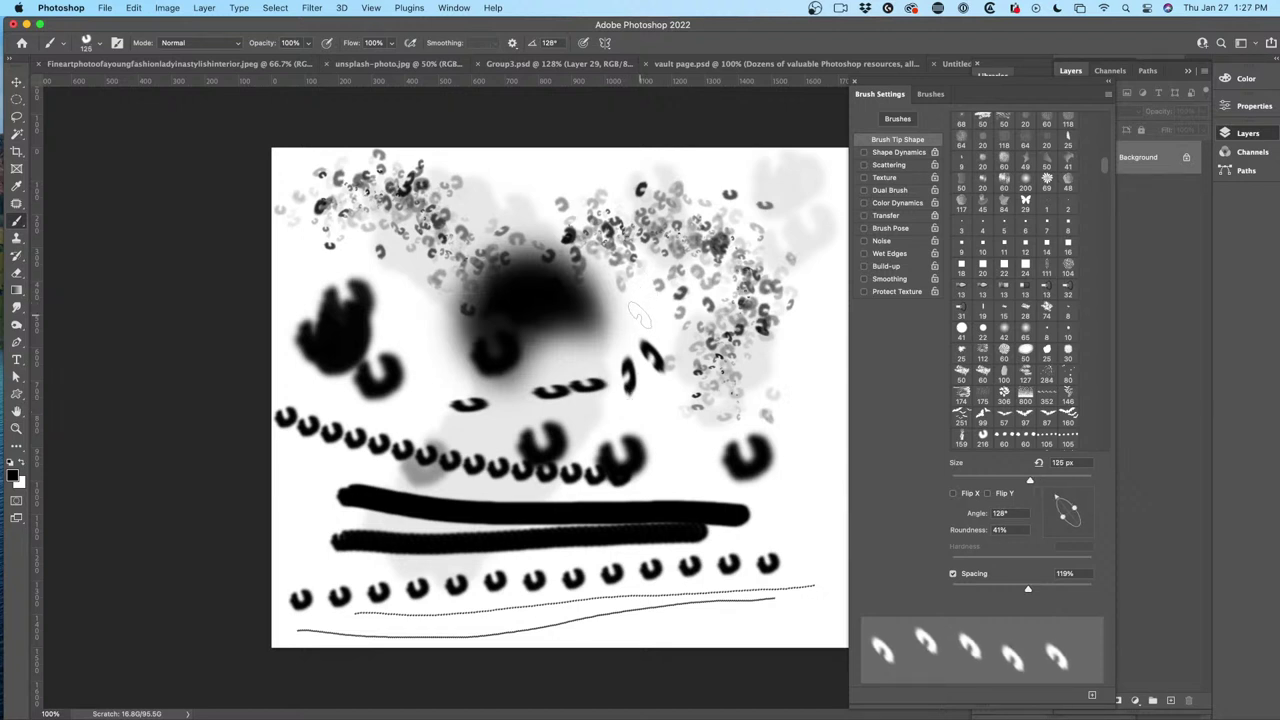
Rotate the flattened brush tip in one-degree increments to -173°, painting three stamps above the angled ones.
key("Left")
key("Left")
key("Left")
key("Left")
key("Left")
key("Left")
key("Left")
key("Left")
key("Left")
key("Left")
key("Left")
key("Left")
key("Left")
key("Left")
key("Left")
key("Left")
key("Left")
key("Left")
key("Left")
key("Left")
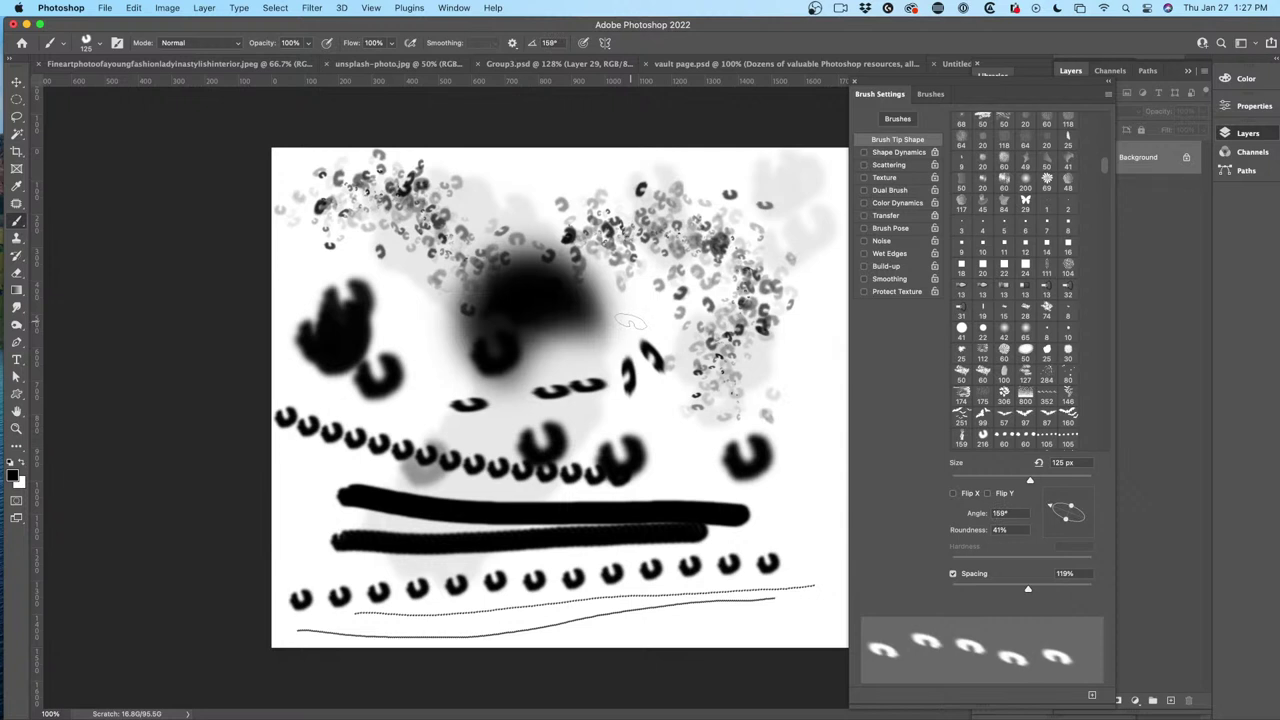
key("Left")
key("Left")
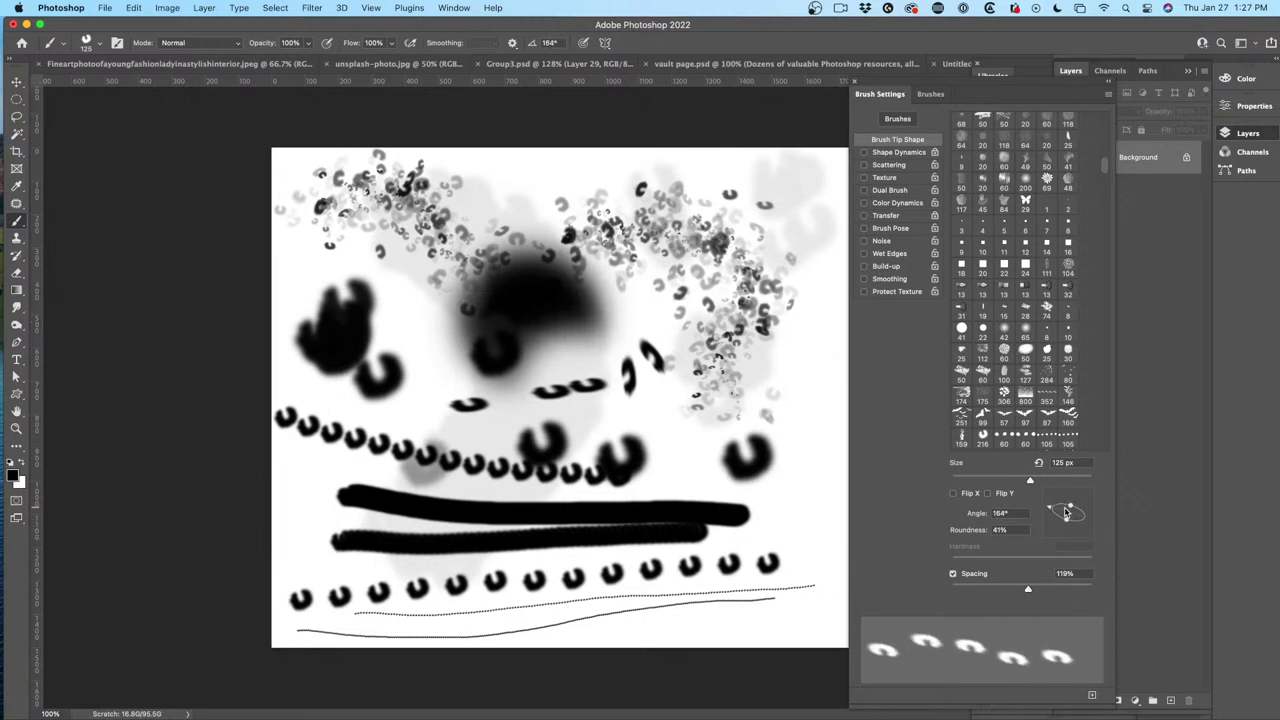
key("Left")
key("Left")
key("Left")
key("Left")
key("Left")
key("Left")
key("Left")
key("Left")
key("Left")
key("Left")
key("Left")
key("Left")
key("Left")
key("Left")
key("Left")
key("Left")
key("Left")
key("Left")
key("Left")
left_click_drag(618, 323, 676, 342)
key("Left")
key("Left")
key("Left")
key("Left")
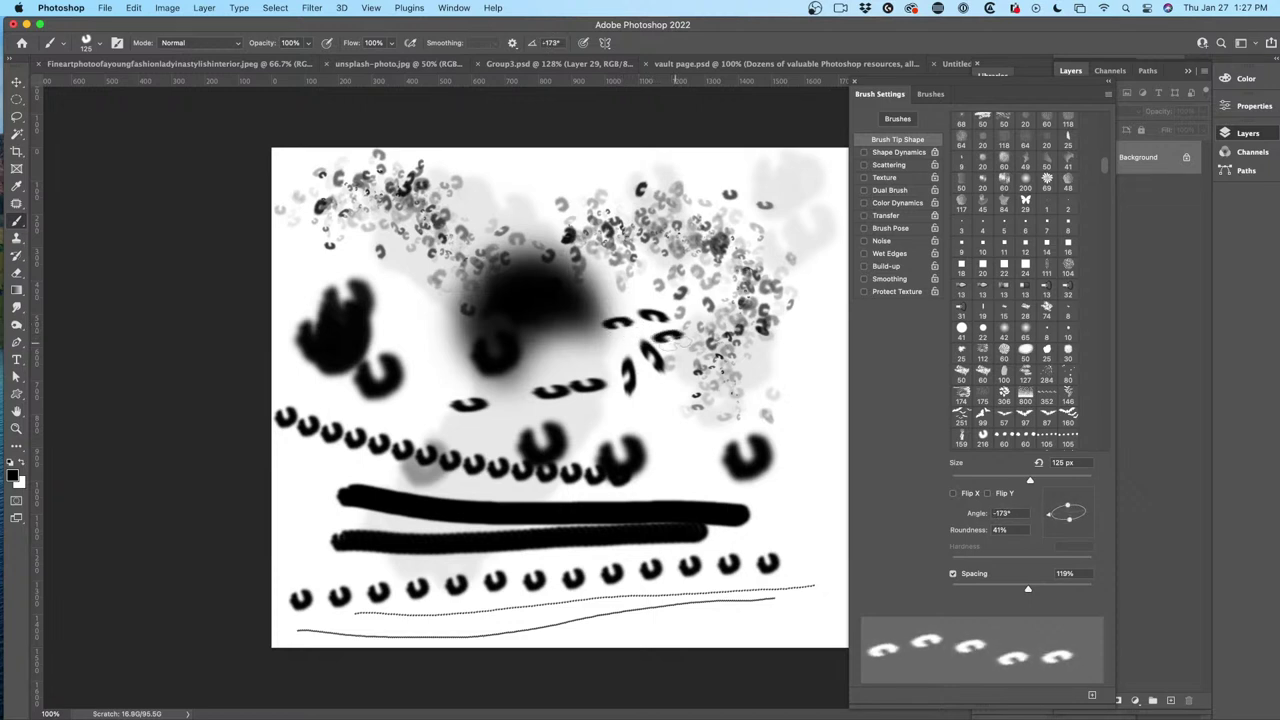
Rotate the brush tip in 15° increments to -23° while adding two stamps, and restore its roundness to 100%.
key("shift+Left")
key("shift+Left")
key("shift+Left")
key("shift+Left")
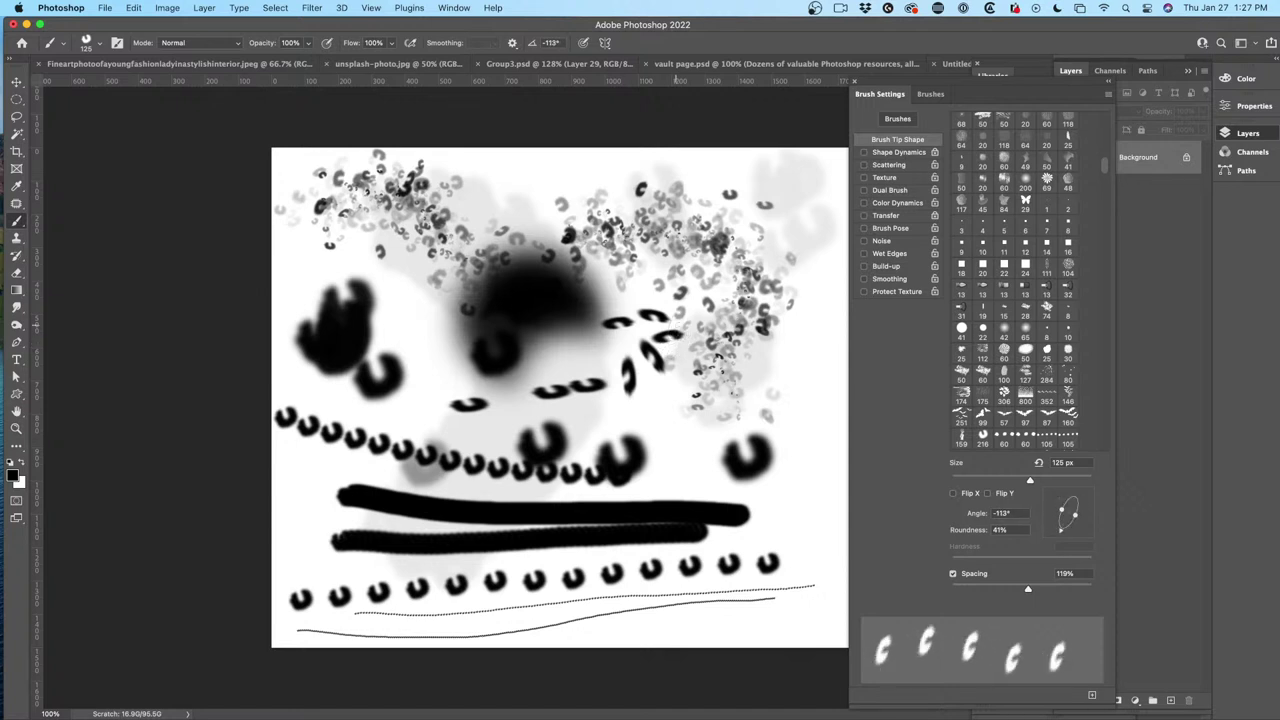
key("shift+Left")
key("shift+Left")
key("shift+Left")
key("shift+Left")
key("shift+Left")
key("shift+Left")
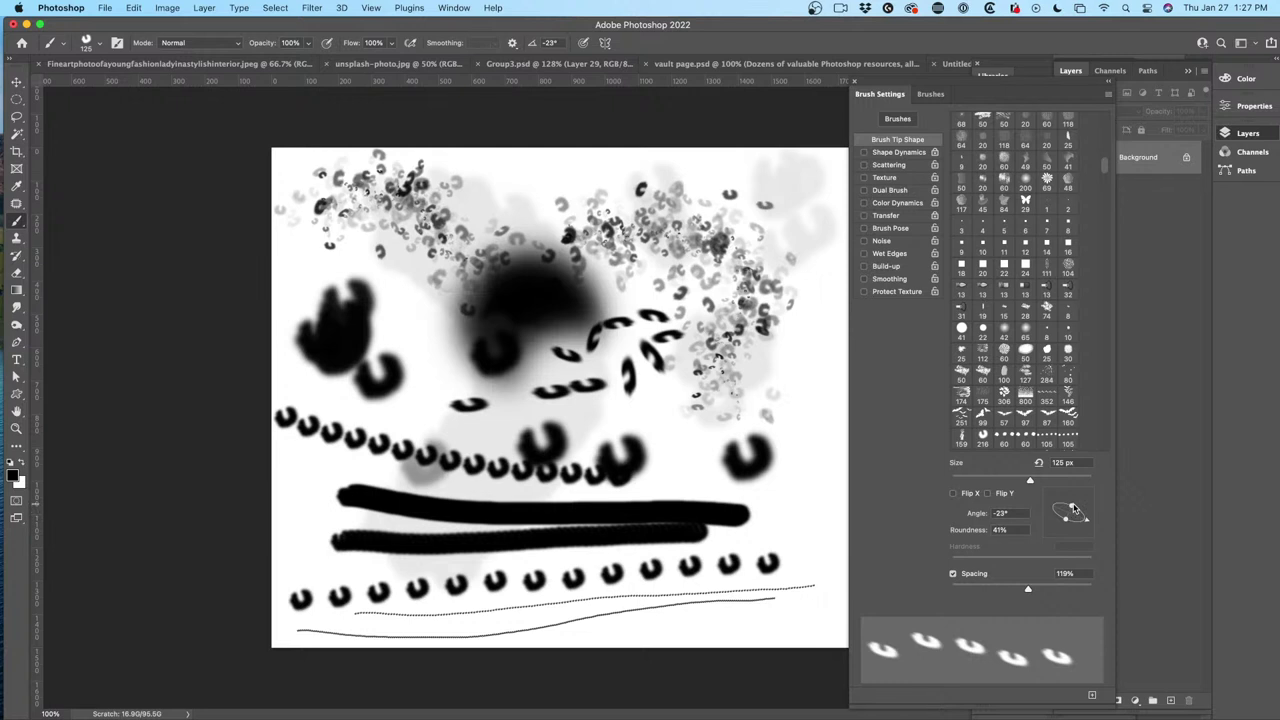
left_click_drag(1071, 510, 1088, 474)
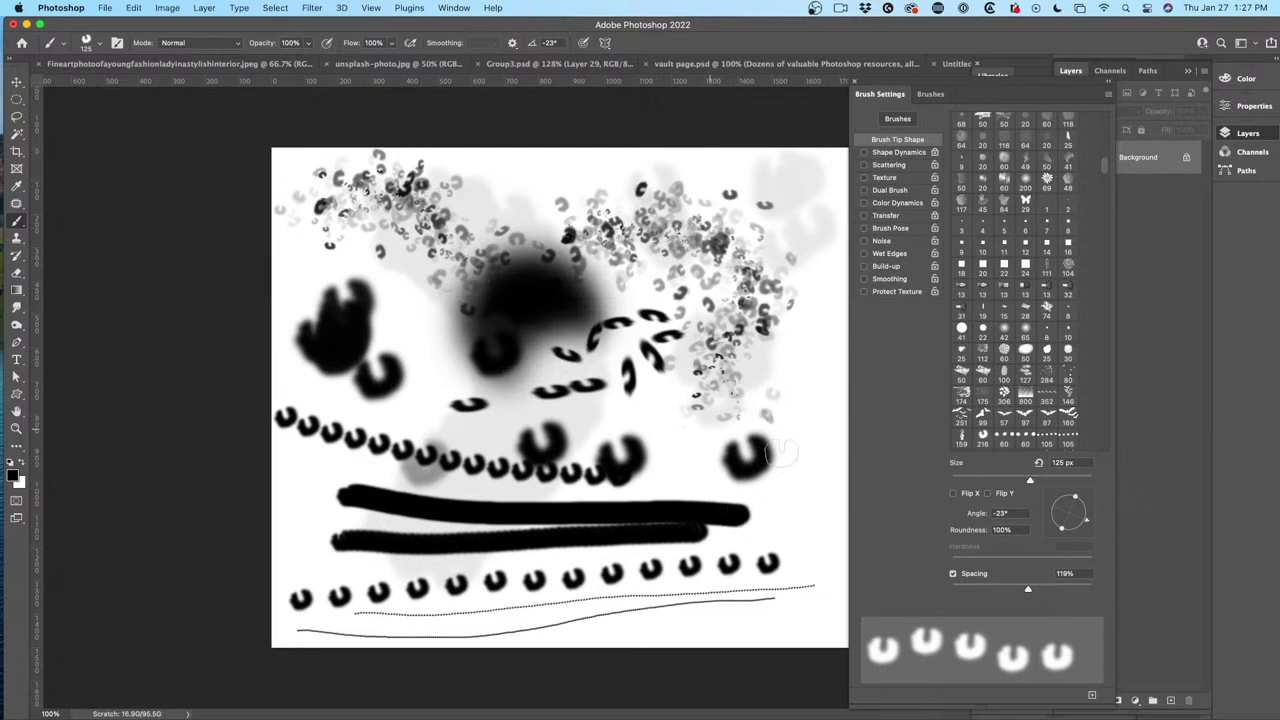
Uncover the layer list, add a new layer above the background and fill it with white.
mouse_move(957, 86)
left_mouse_down()
mouse_move(906, 99)
mouse_move(892, 88)
mouse_move(902, 68)
left_mouse_up()
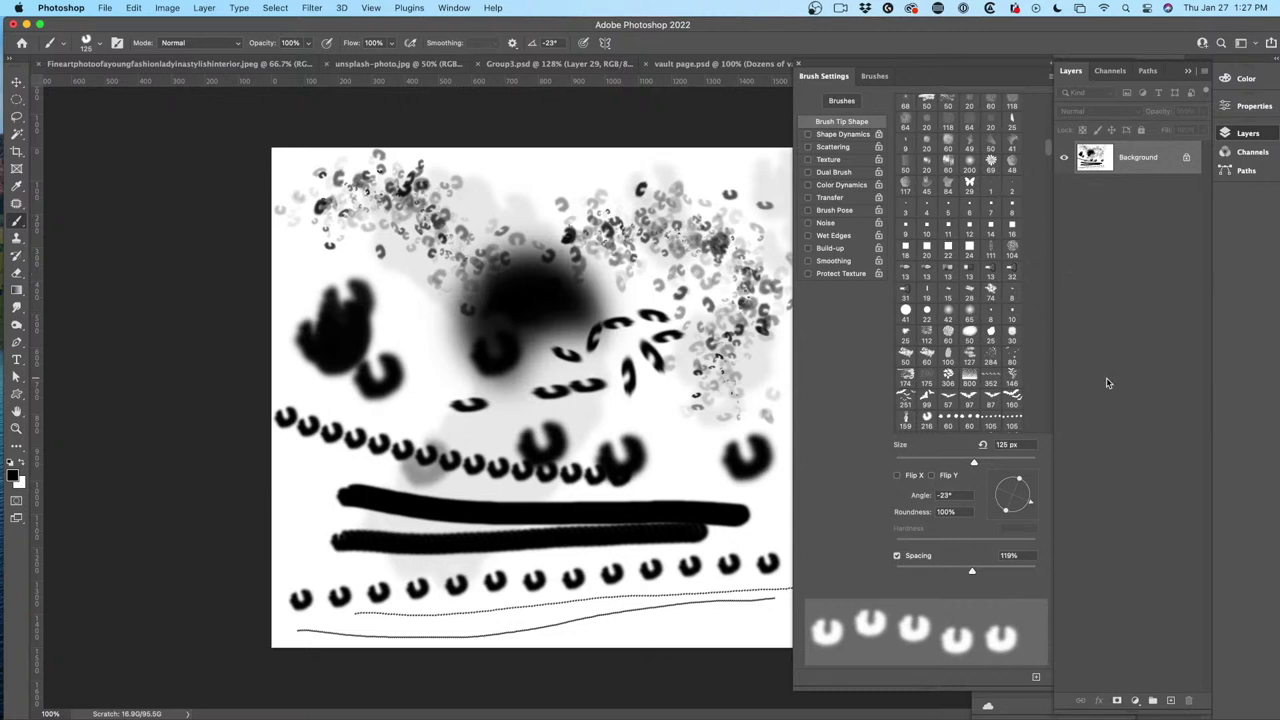
left_click(1171, 700)
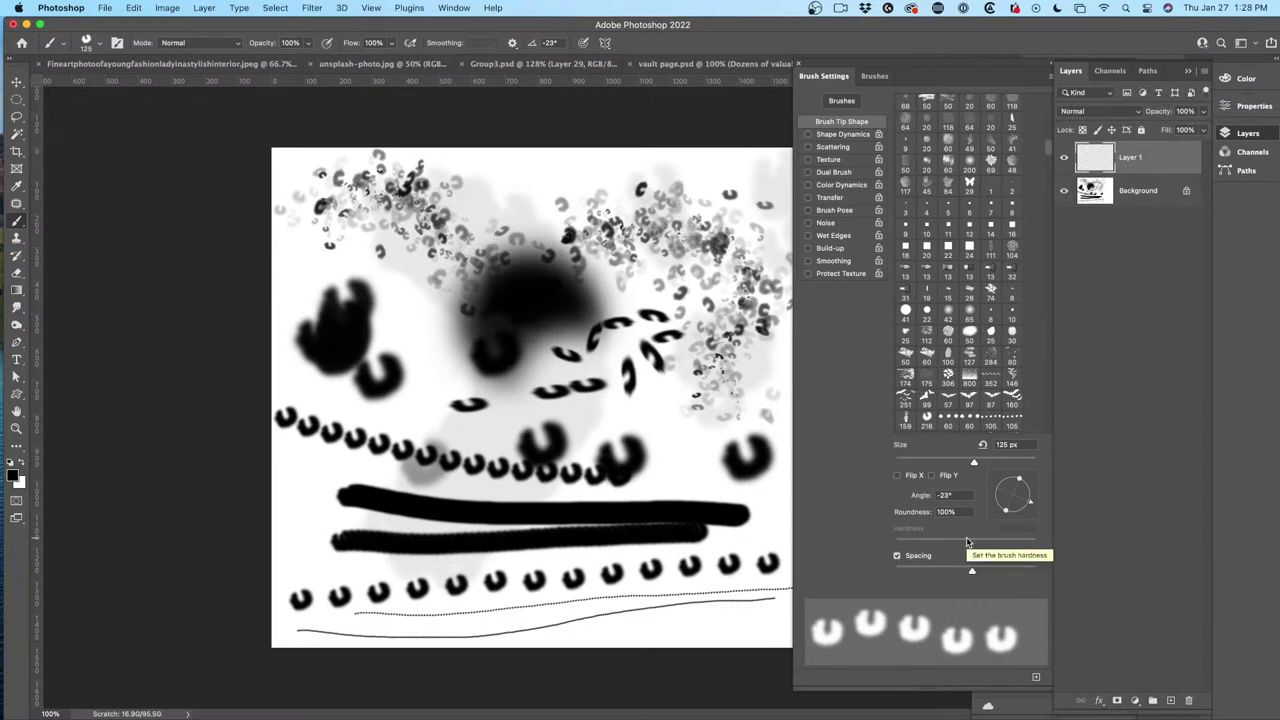
key("super+BackSpace")
Add the black text "LFL85" in Proxima Nova Black at 52.71 pt on the upper part of the canvas.
left_click(16, 358)
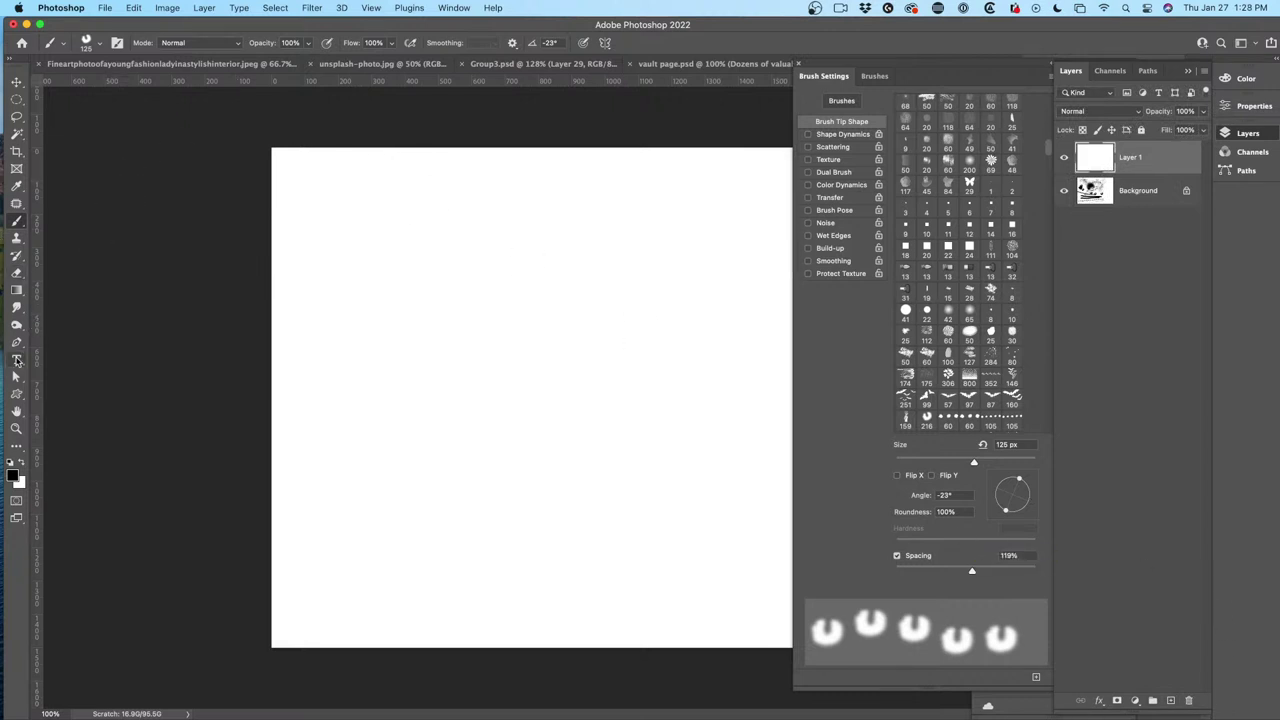
left_click(339, 340)
type("LFL")
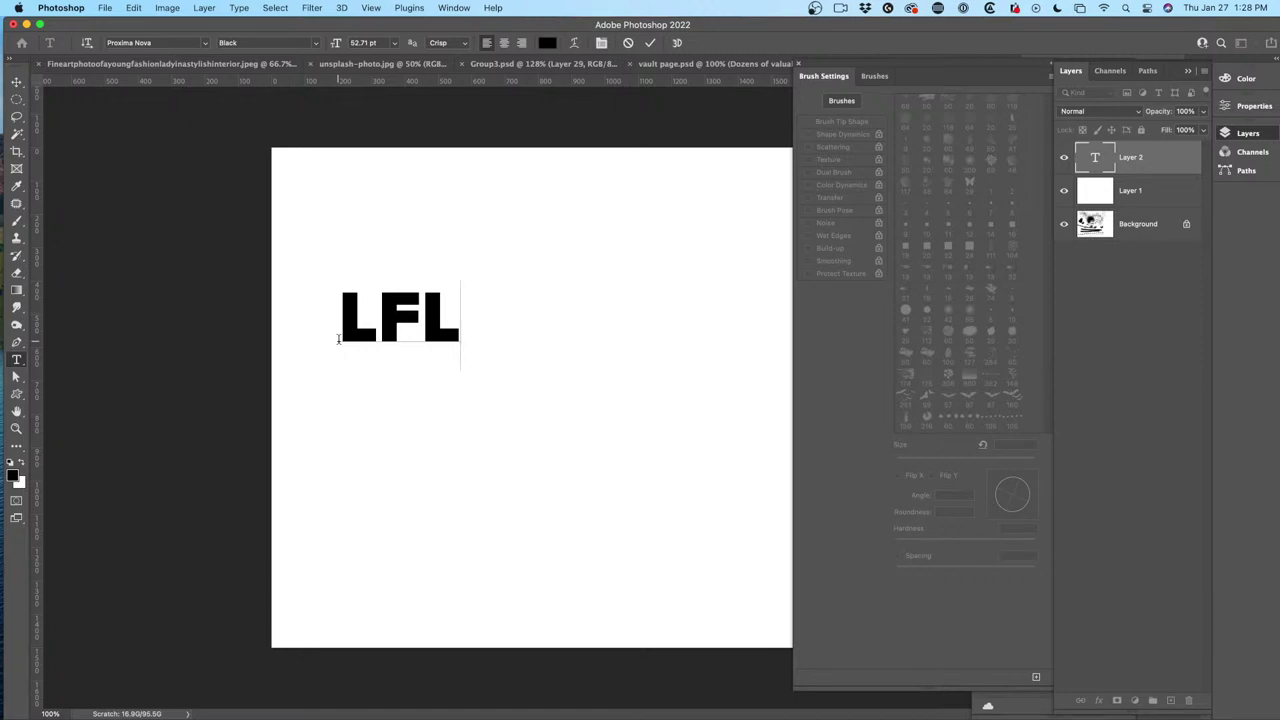
type("86")
key("BackSpace")
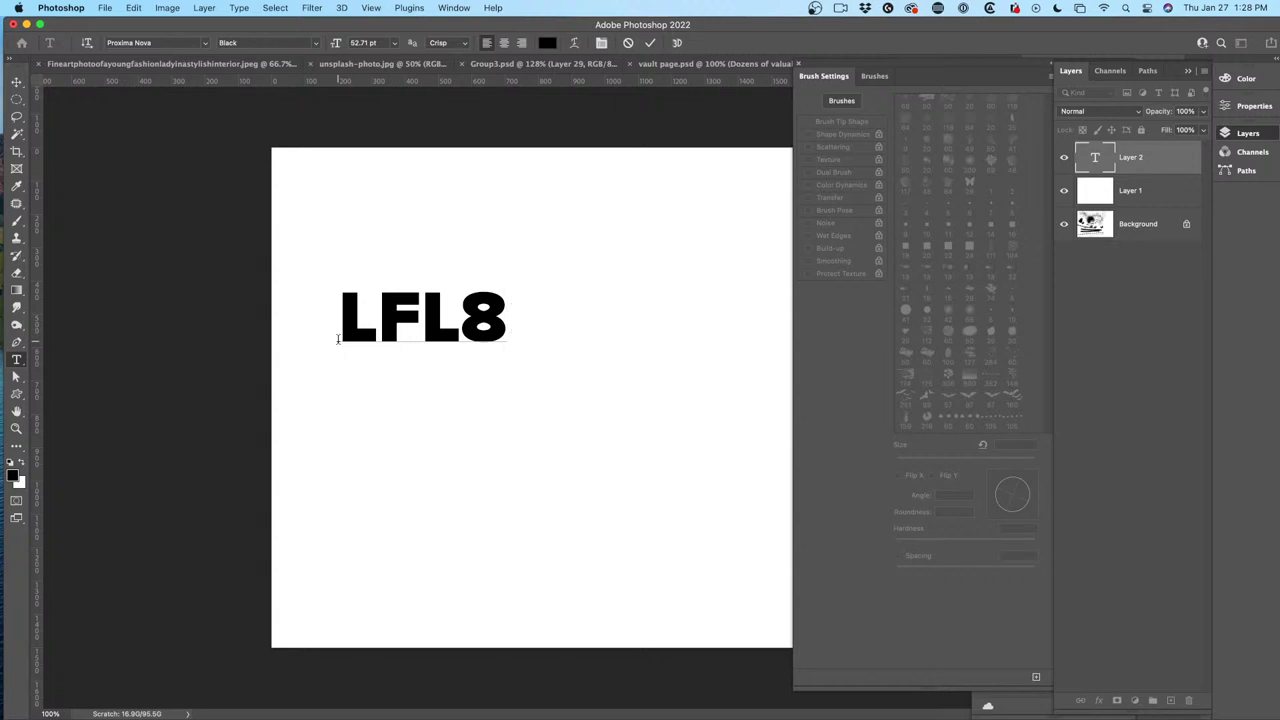
type("5")
left_click(16, 81)
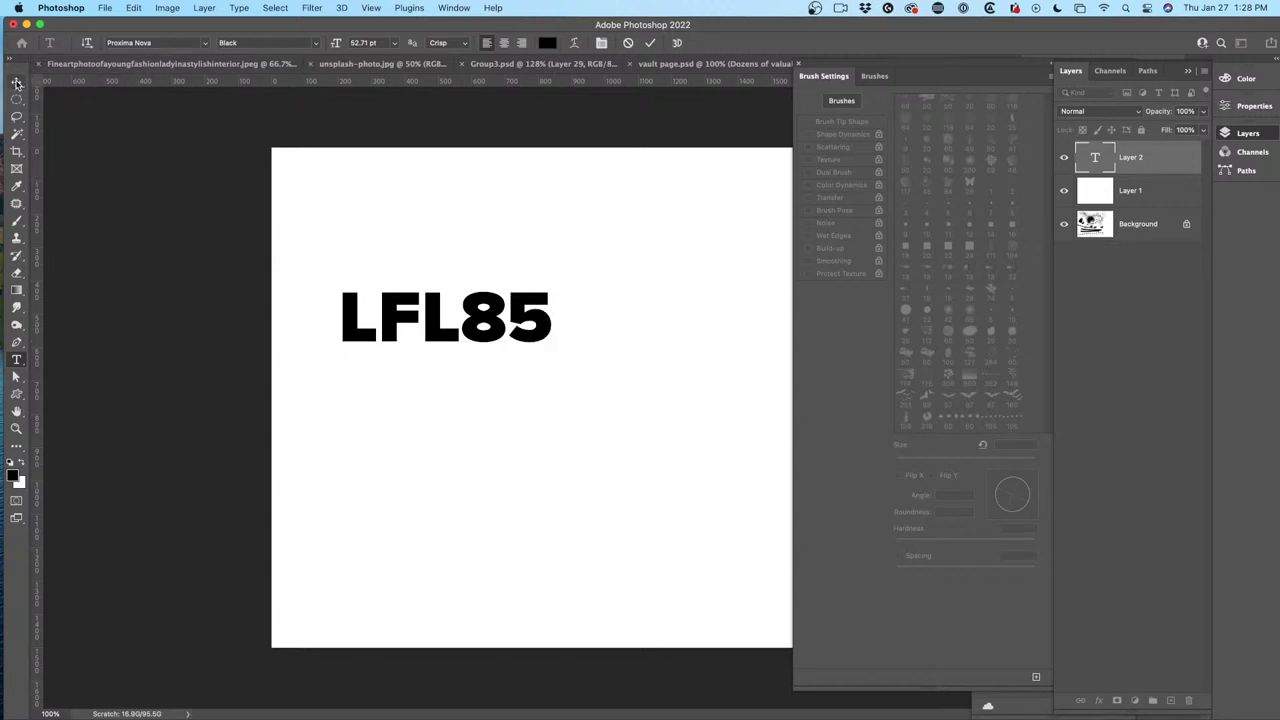
Scale the LFL85 text up to nearly double its size.
left_click_drag(560, 340, 709, 452)
key("super+t")
key("Return")
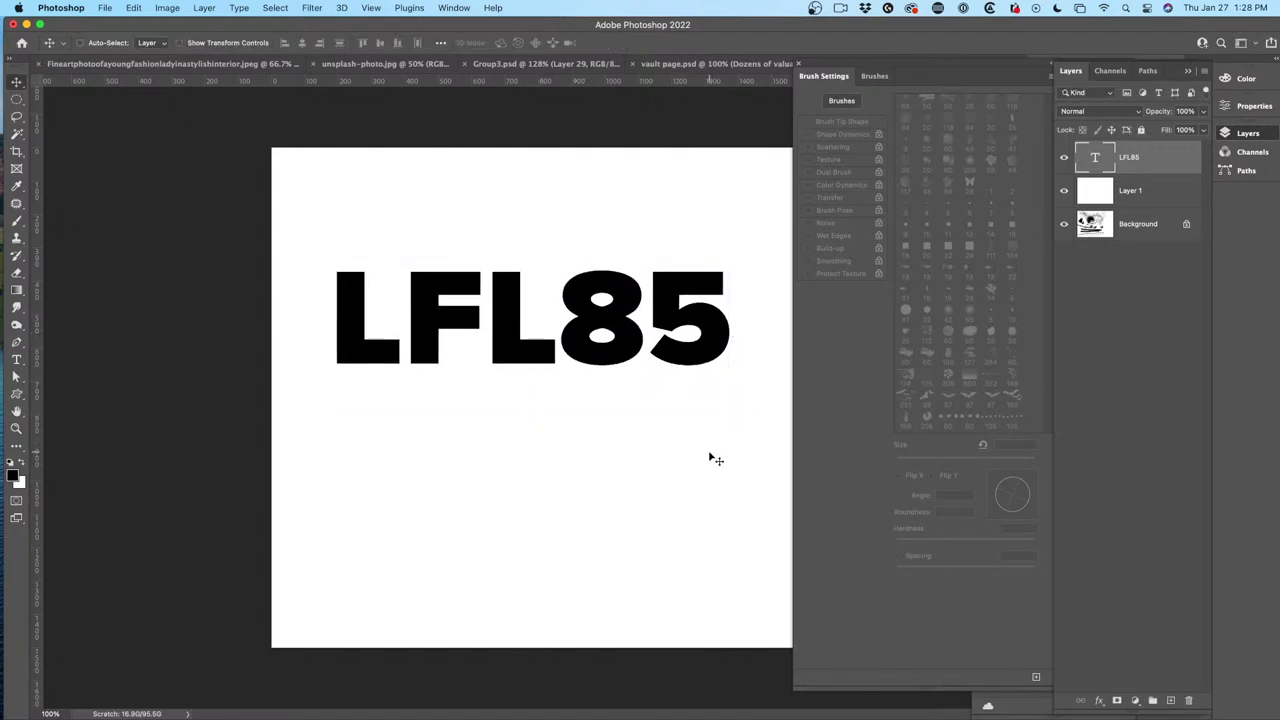
Rasterize the LFL85 text layer and add a layer mask to it.
right_click(1139, 154)
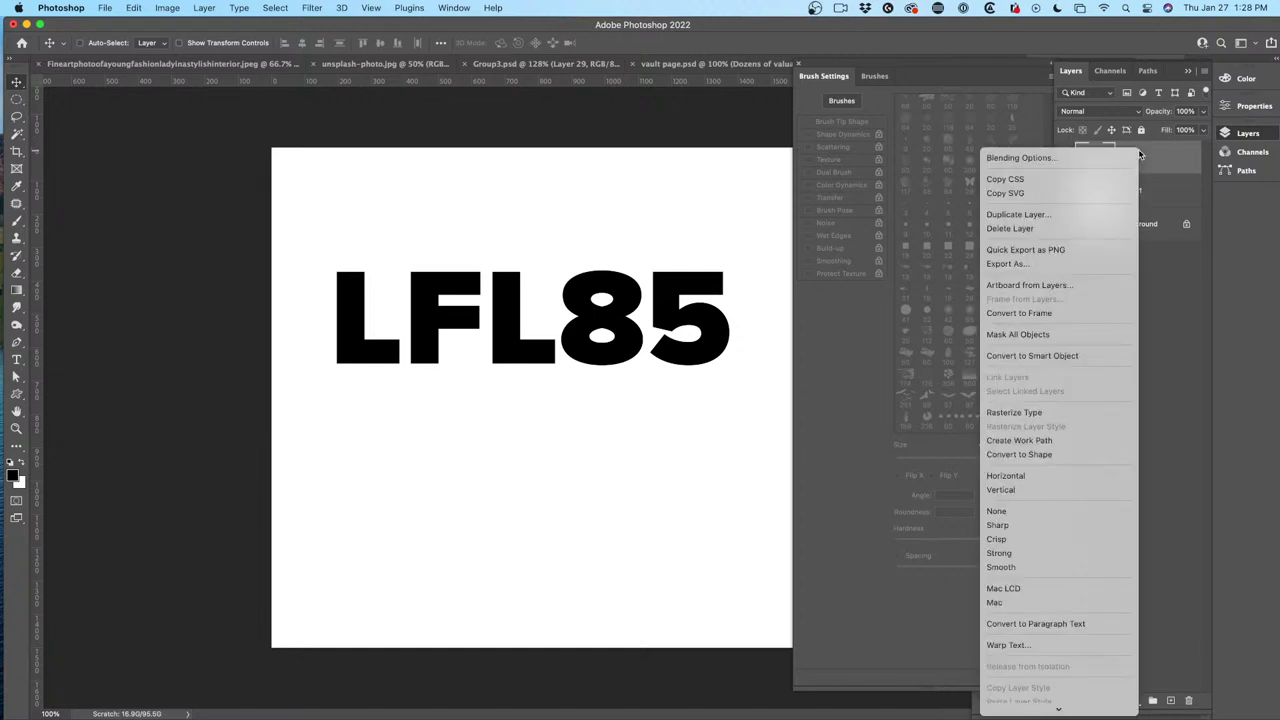
left_click(1013, 413)
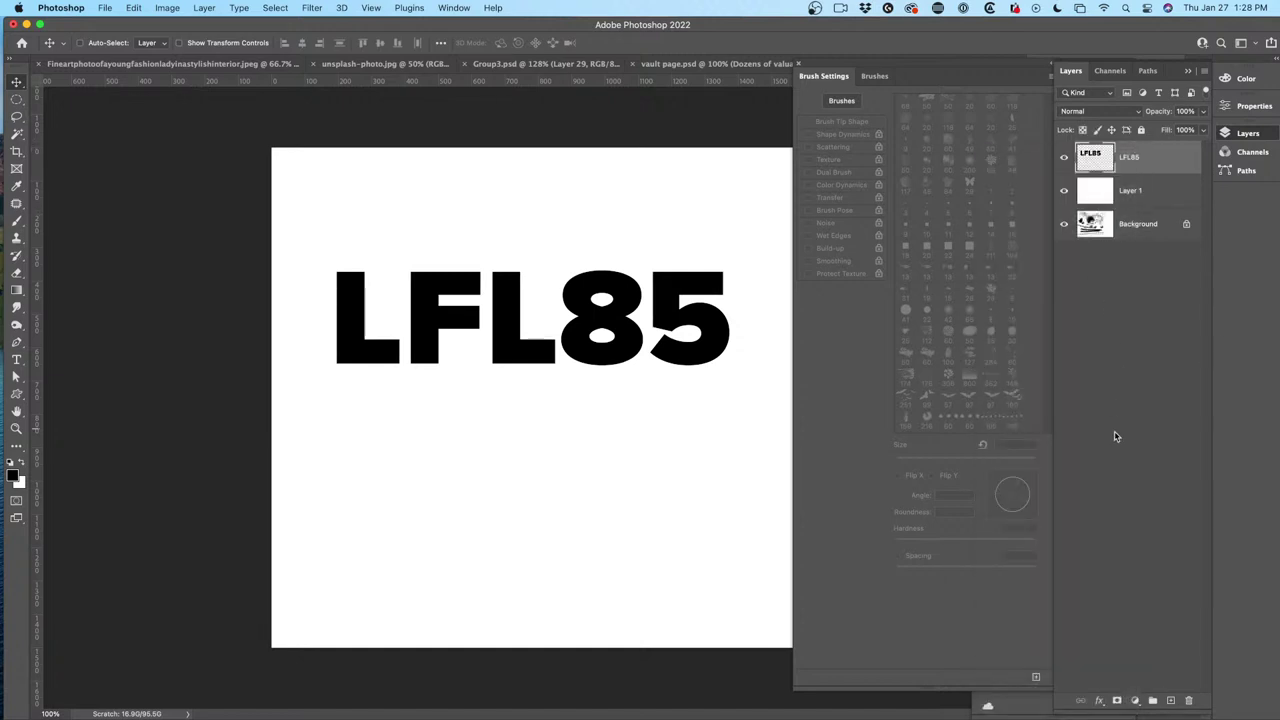
left_click(1117, 700)
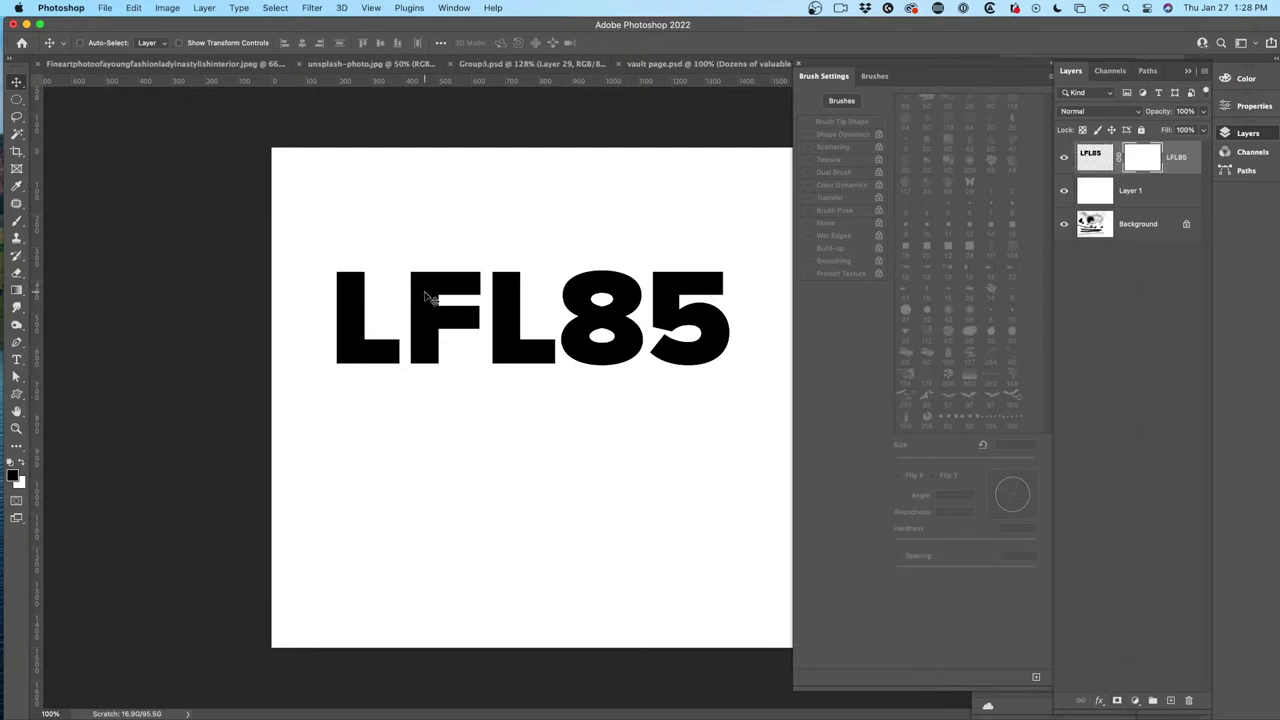
Select the Chalk 60 pixels brush from the legacy default brushes for painting on the mask.
left_click(16, 220)
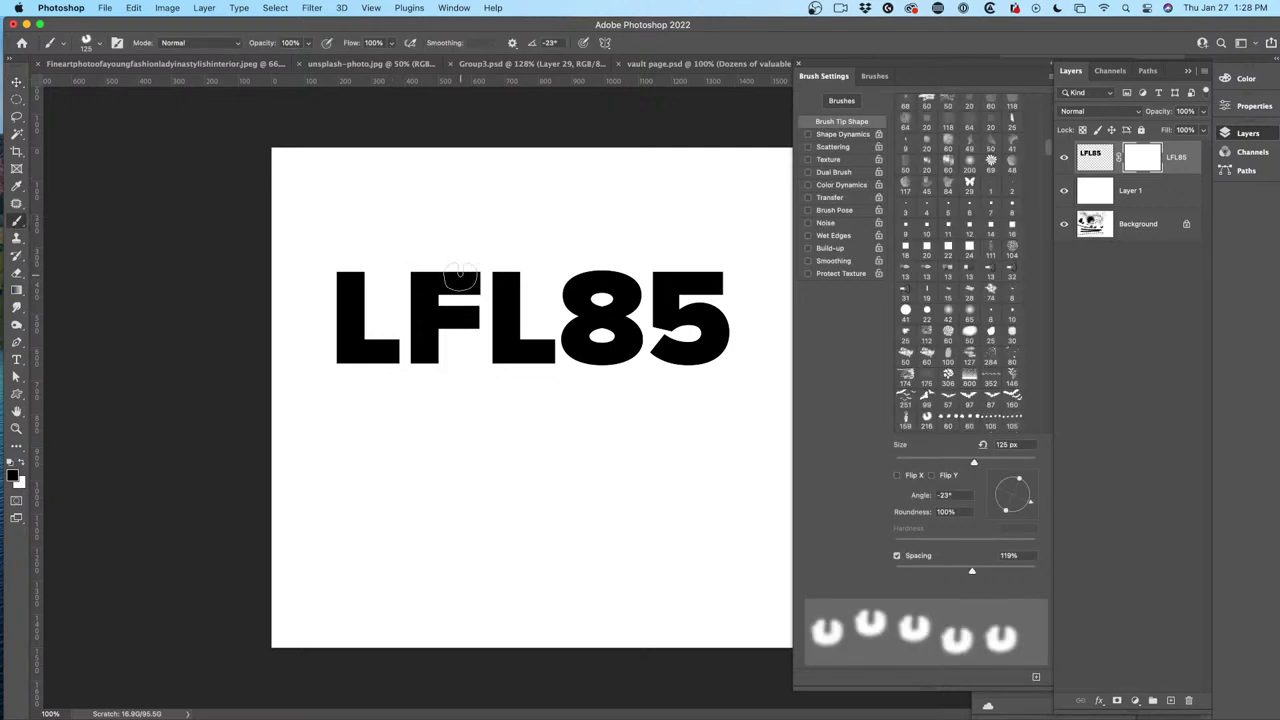
left_click(96, 44)
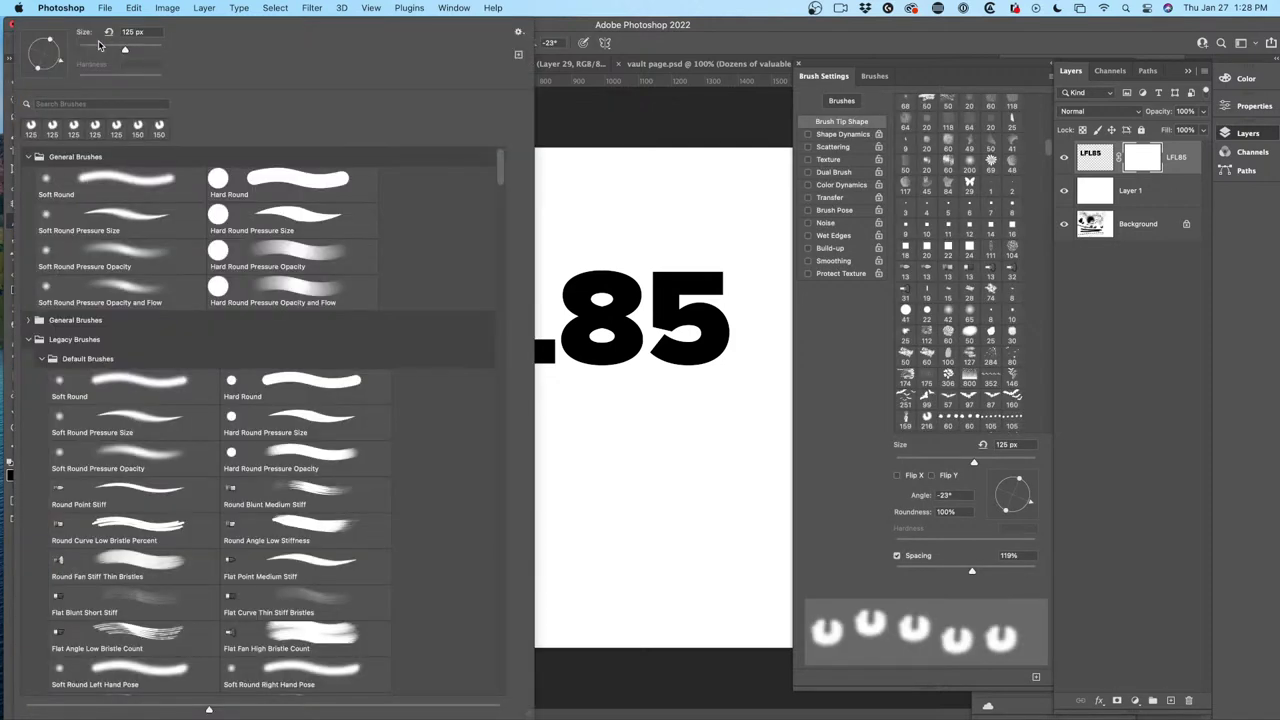
left_click_drag(499, 174, 495, 226)
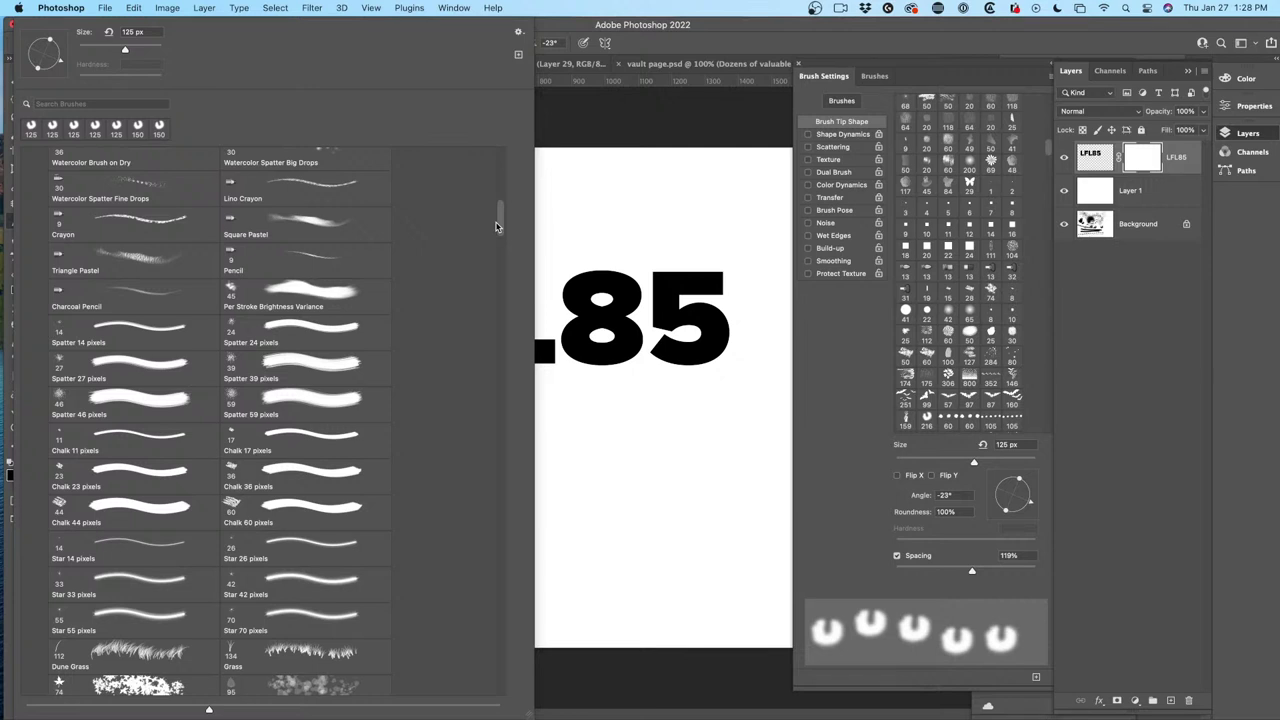
scroll(183, 542, "down", 2)
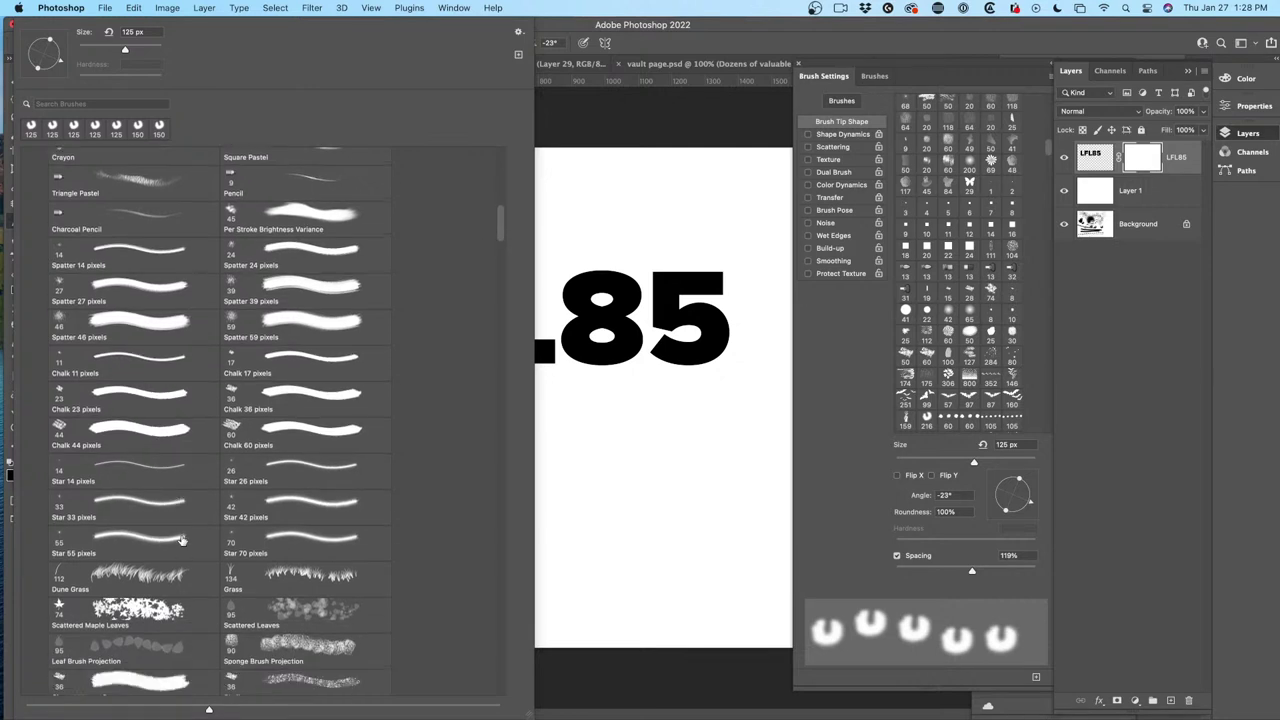
scroll(304, 574, "down", 2)
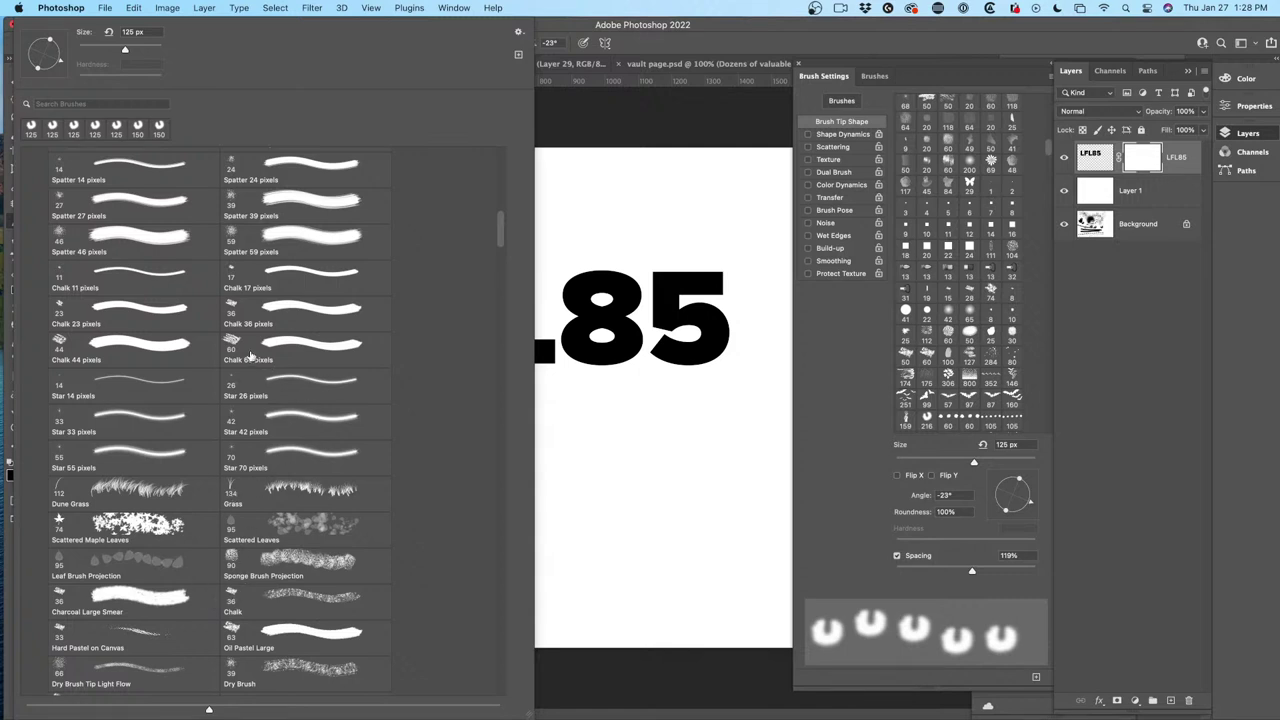
left_click(238, 348)
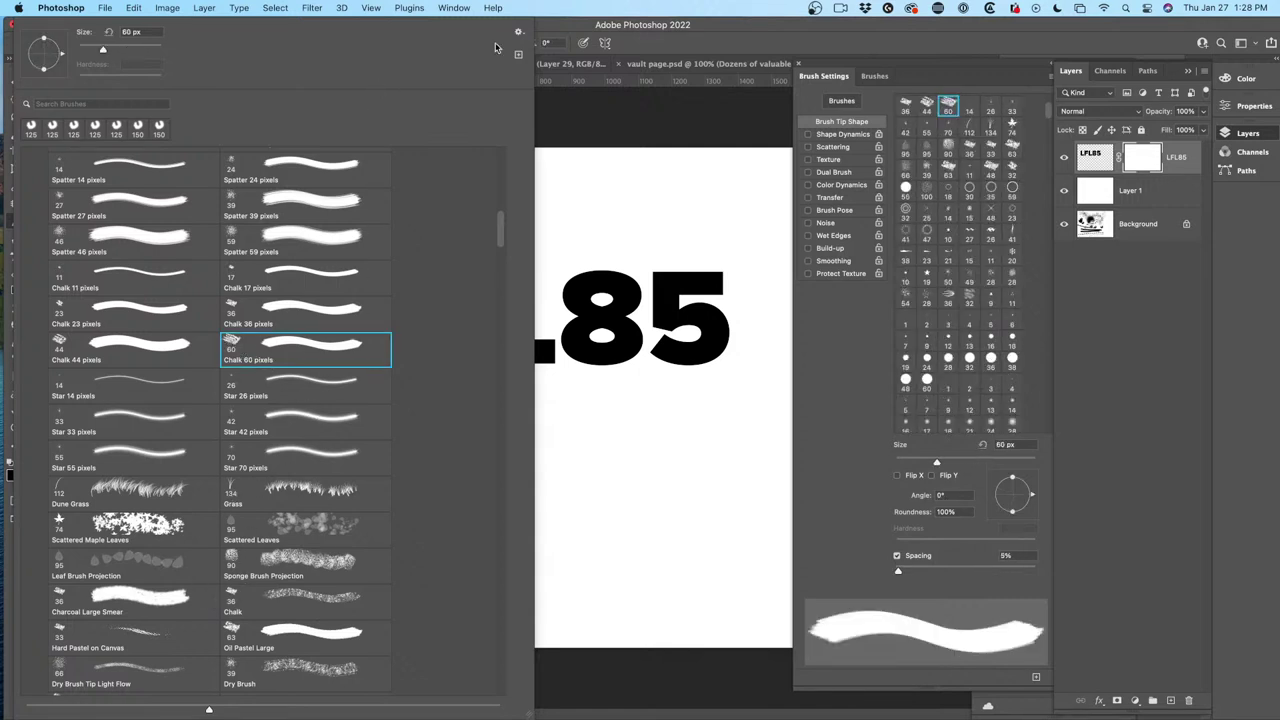
left_click(545, 30)
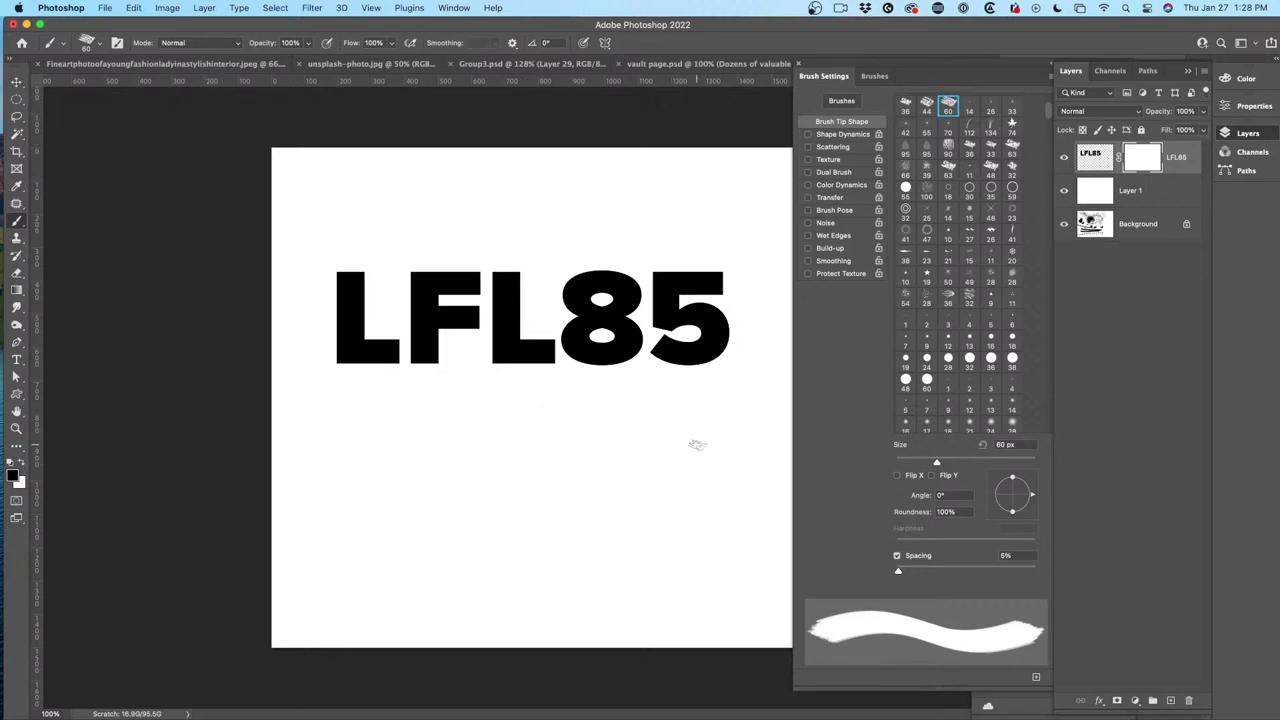
Enlarge the chalk brush to 250 px and stamp black on the mask along the lower edges of the 5, the 8 and the second L.
key("bracketright")
key("bracketright")
key("bracketright")
key("bracketright")
key("bracketright")
key("bracketright")
key("bracketright")
key("bracketright")
key("bracketright")
left_click(738, 356)
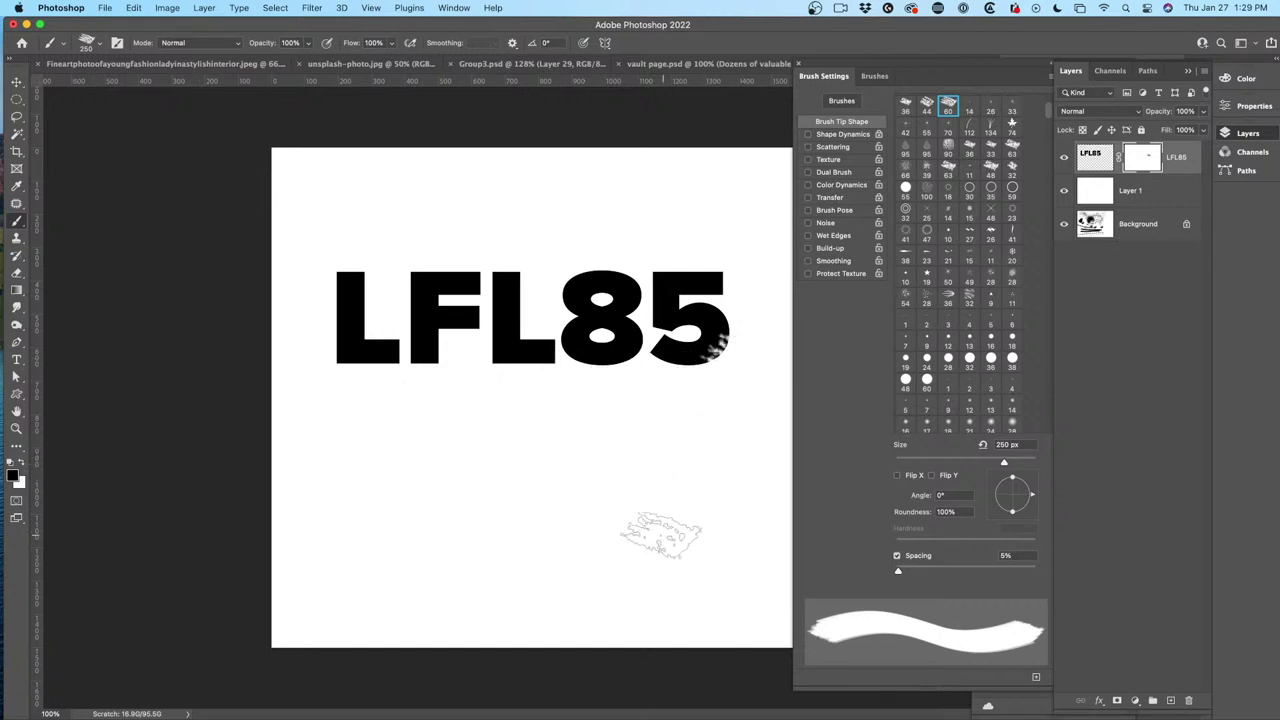
left_click(568, 358)
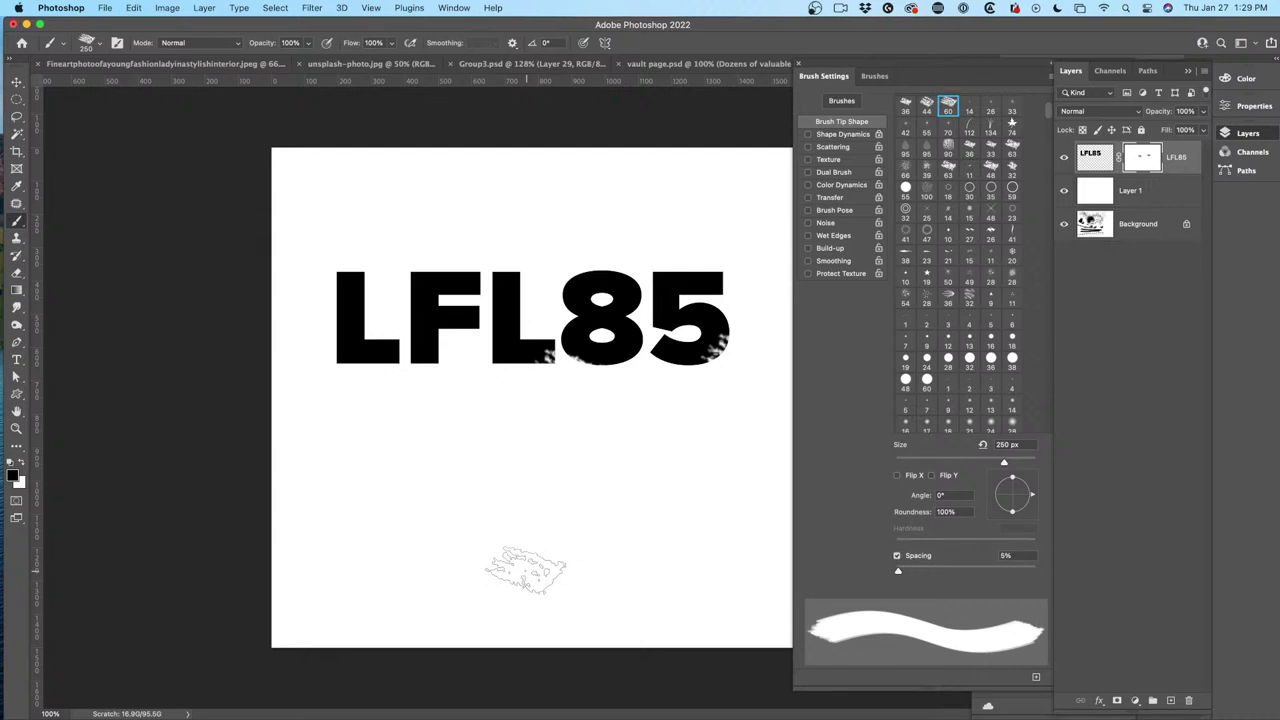
Rotate the chalk brush tip to -123° and erode more of the lower edges of the second L and the 8.
key("Right")
key("Right")
key("Right")
key("Right")
key("Right")
key("Right")
key("Right")
key("Right")
key("Right")
key("Right")
key("Right")
key("Right")
key("Right")
key("Right")
key("Right")
key("Right")
key("Right")
key("Right")
key("Right")
key("Right")
key("Right")
key("Right")
key("Right")
key("Right")
key("Right")
key("Right")
key("Right")
key("Right")
key("Right")
key("Right")
key("Right")
key("Right")
key("Right")
key("Right")
key("Right")
key("Right")
key("Right")
key("Right")
key("Right")
key("Right")
key("Right")
key("Right")
key("Right")
key("Right")
key("shift+Right")
key("shift+Right")
key("shift+Right")
key("shift+Right")
key("shift+Right")
mouse_move(497, 380)
left_mouse_down()
mouse_move(535, 420)
mouse_move(508, 380)
left_mouse_up()
mouse_move(586, 363)
left_mouse_down()
mouse_move(600, 343)
mouse_move(629, 345)
left_mouse_up()
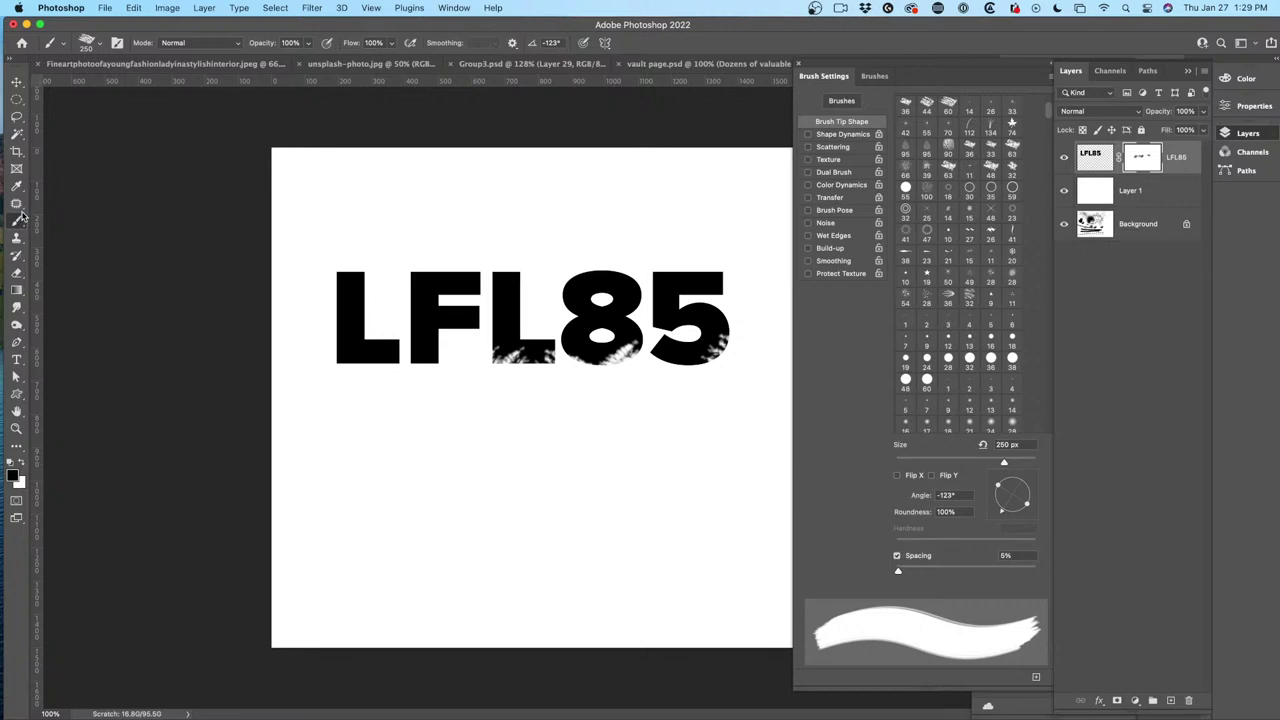
Switch to the Plastic Wrap - Light 90 pixels brush from the splash_grunge set.
left_click(99, 46)
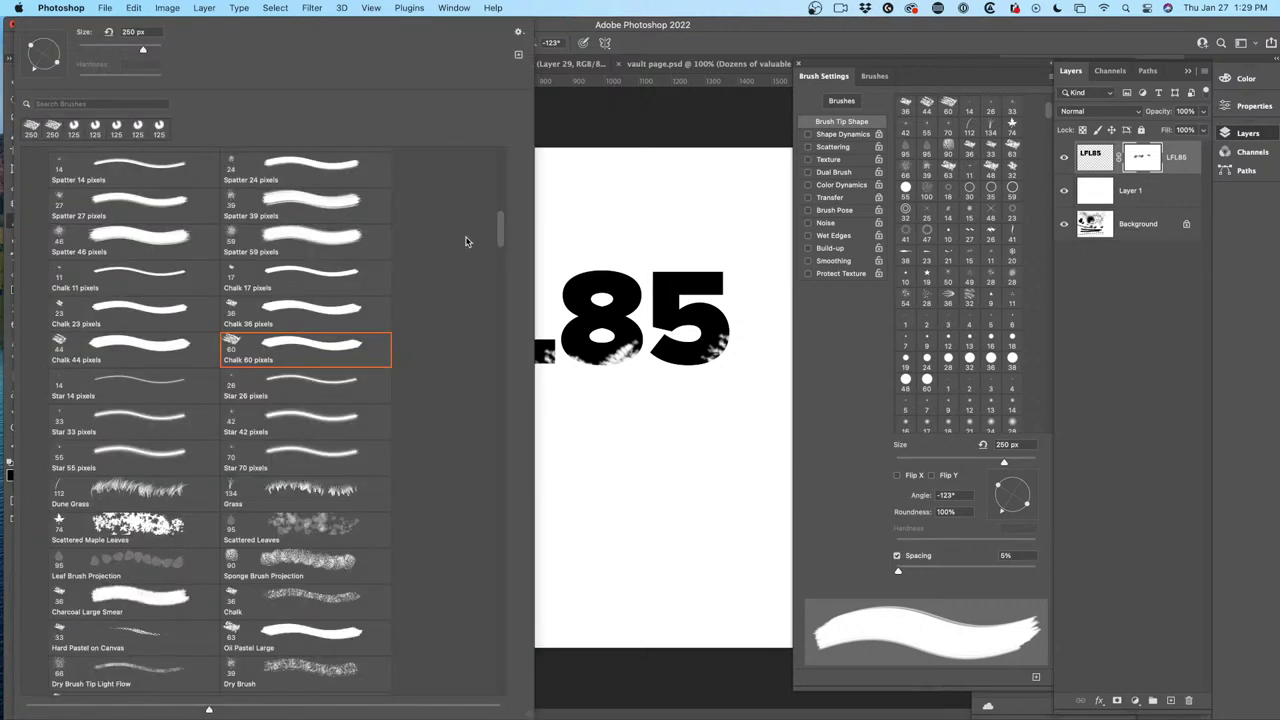
mouse_move(499, 239)
left_mouse_down()
mouse_move(504, 661)
mouse_move(503, 614)
mouse_move(505, 630)
left_mouse_up()
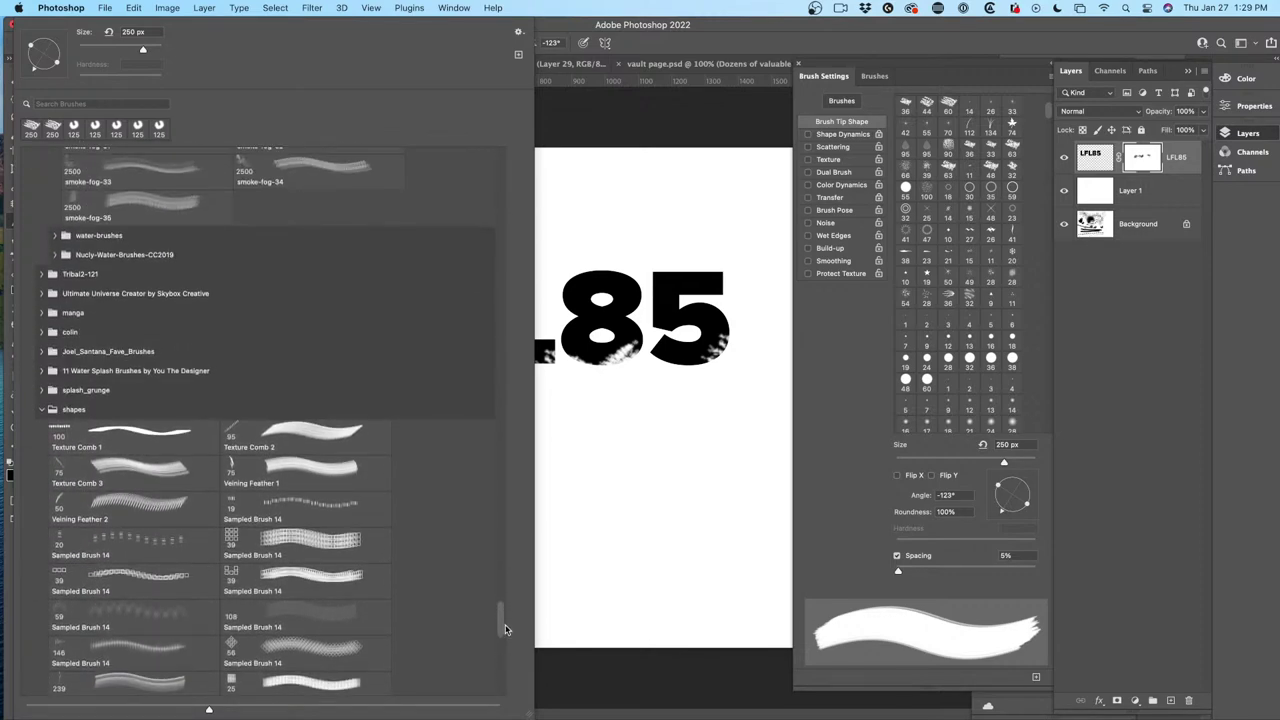
left_click(40, 390)
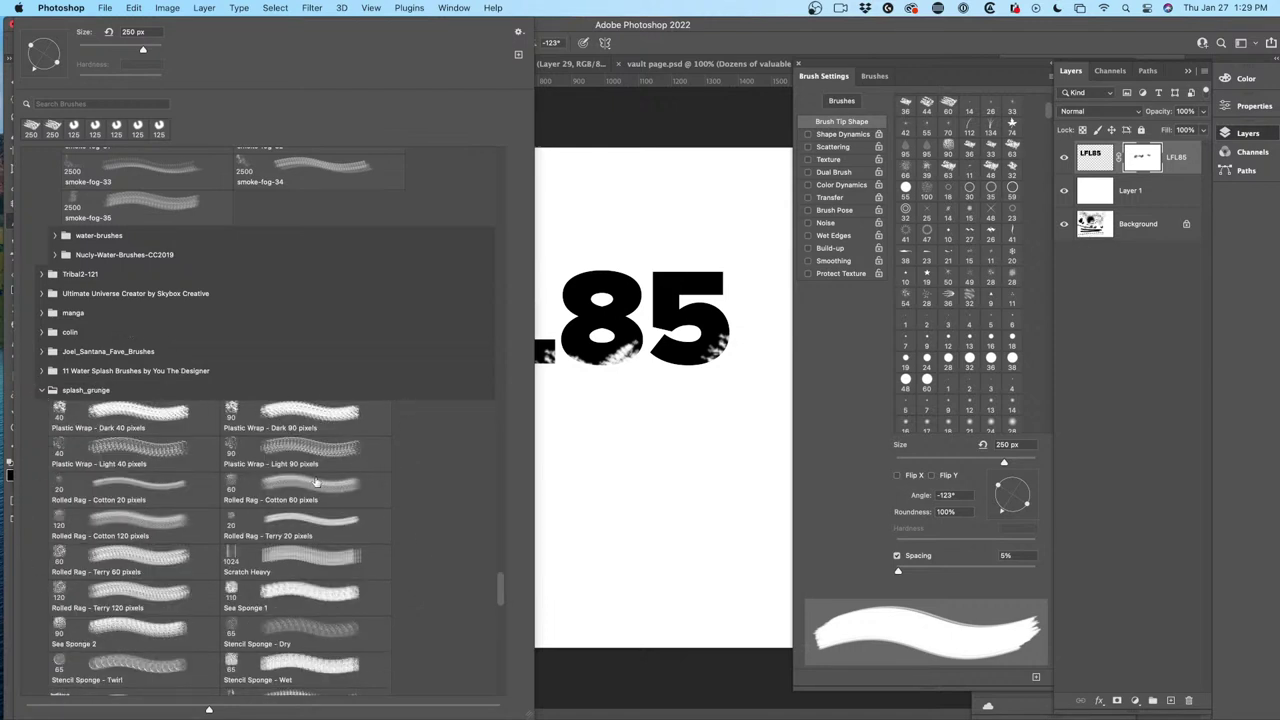
left_click(236, 452)
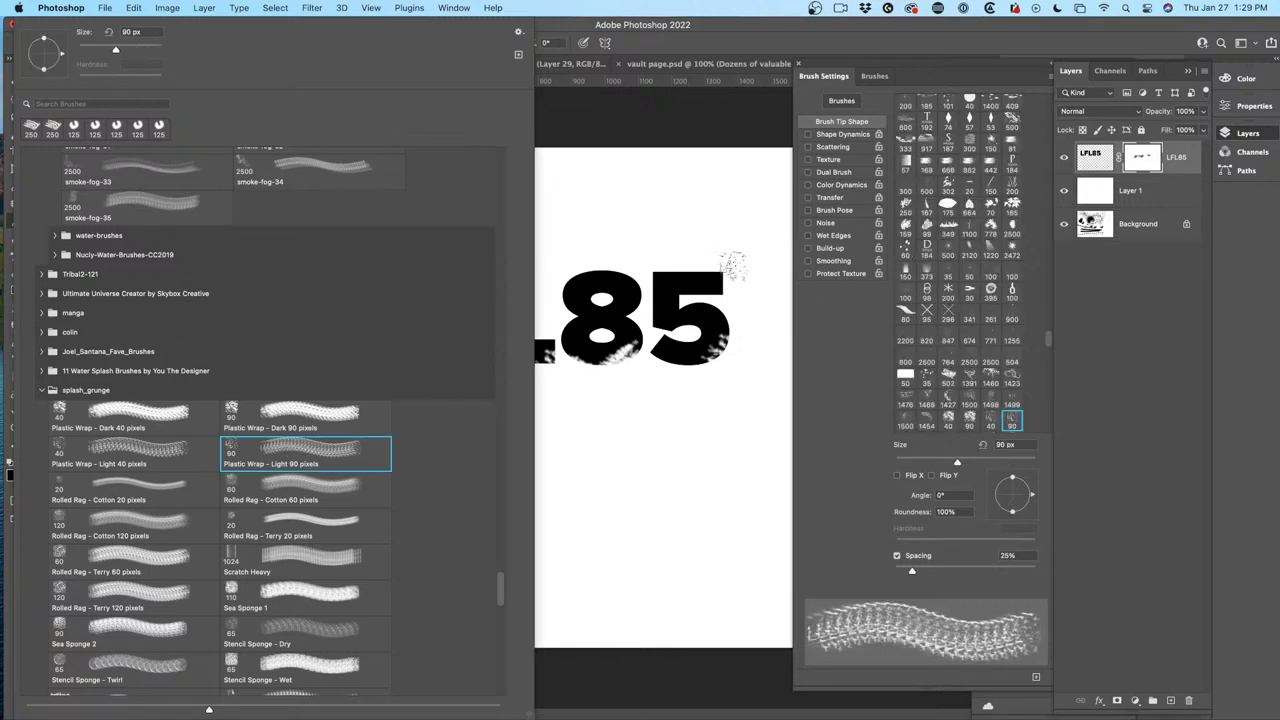
Stamp plastic wrap texture on the tops of the 5, 8, second L and F, and on the base of the first L.
left_click(712, 278)
left_click(577, 272)
left_click(504, 266)
left_click(621, 276)
left_click(419, 276)
left_click(342, 368)
left_click(372, 364)
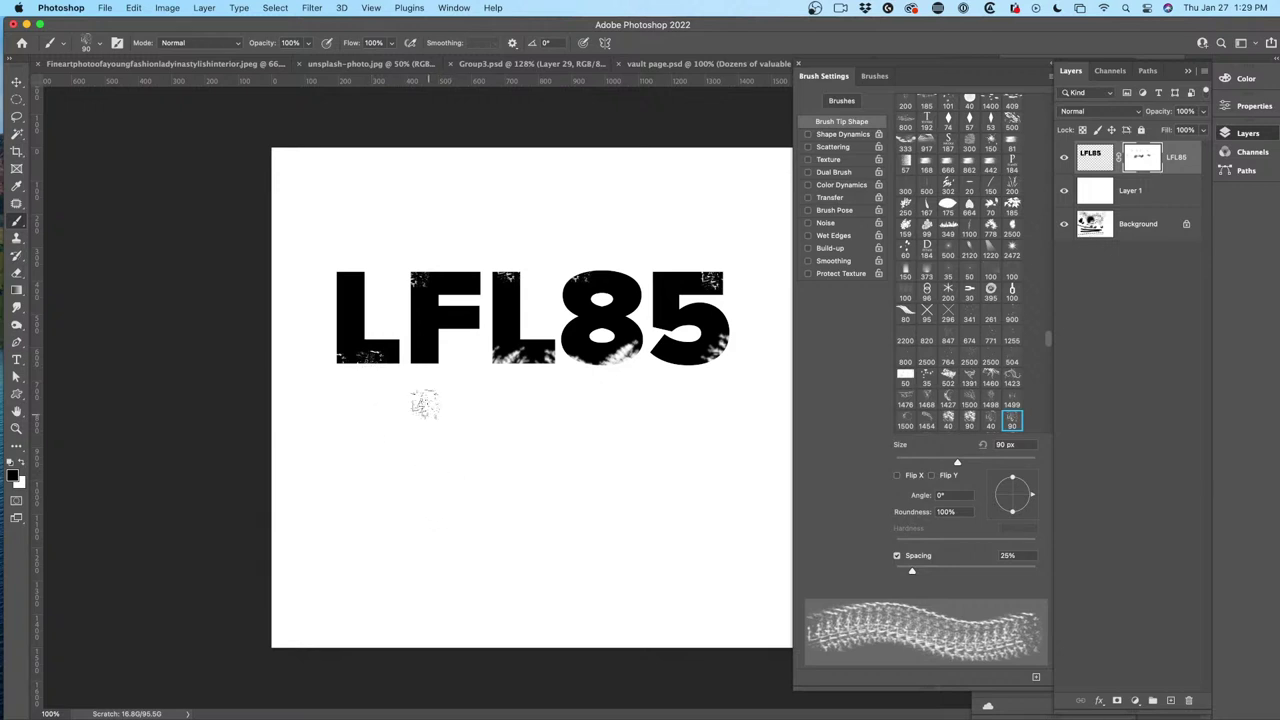
Enlarge the brush to 200 px and stamp texture over the upper parts of the first L, the second L and the 8.
left_click(320, 295)
key("bracketright")
key("bracketright")
key("bracketright")
key("bracketright")
key("bracketright")
left_click(490, 262)
left_click(598, 285)
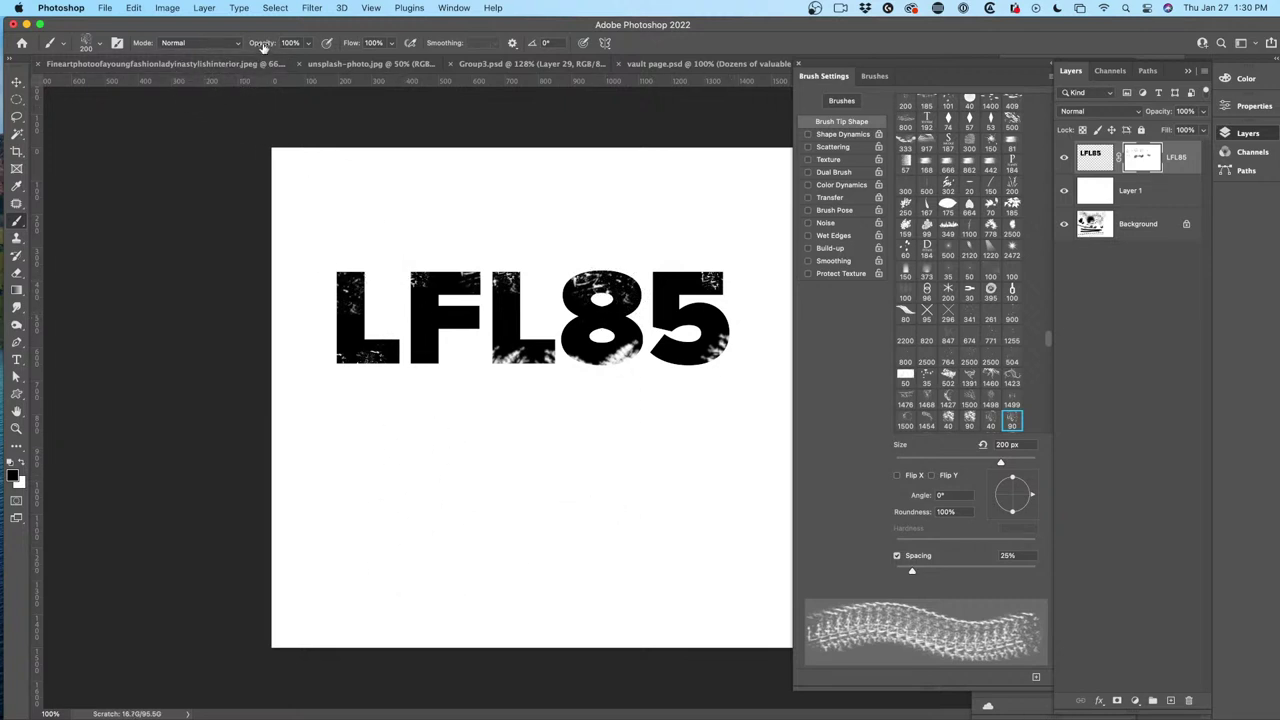
Lower the brush opacity to 46% and stamp fainter texture over the first L, the F, the second L and the 8.
left_click(352, 315)
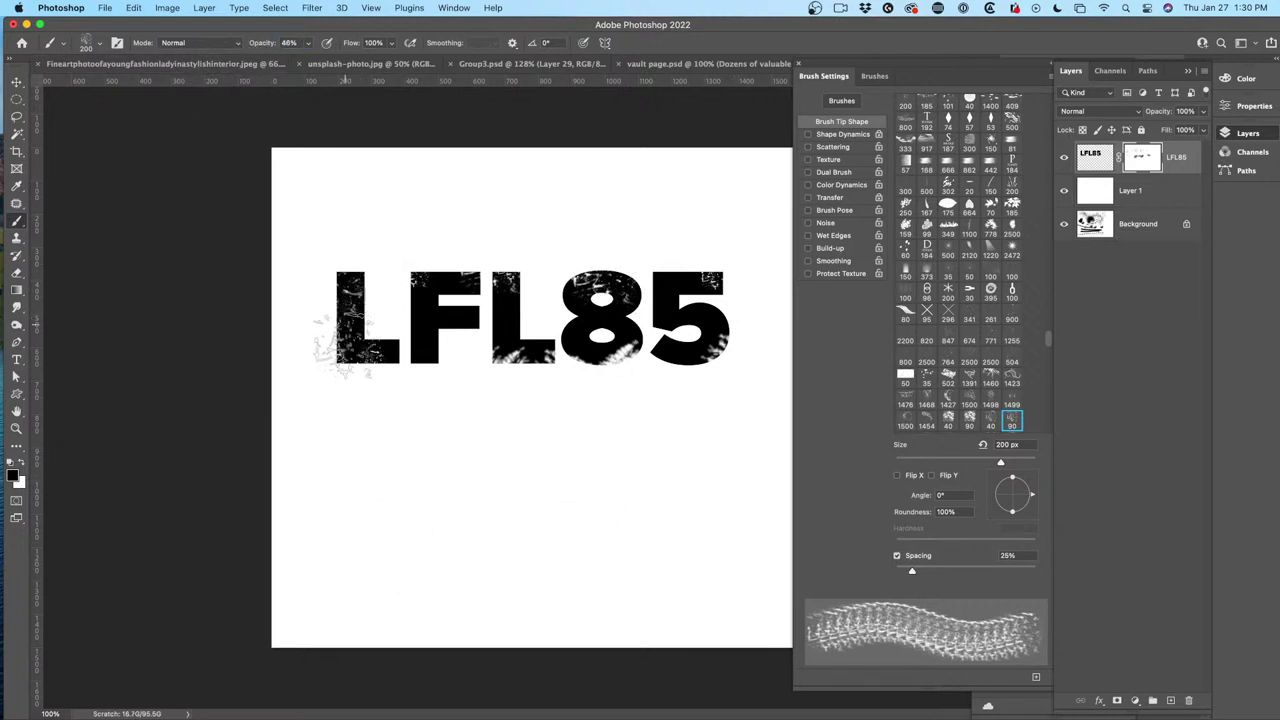
left_click(450, 320)
left_click(525, 340)
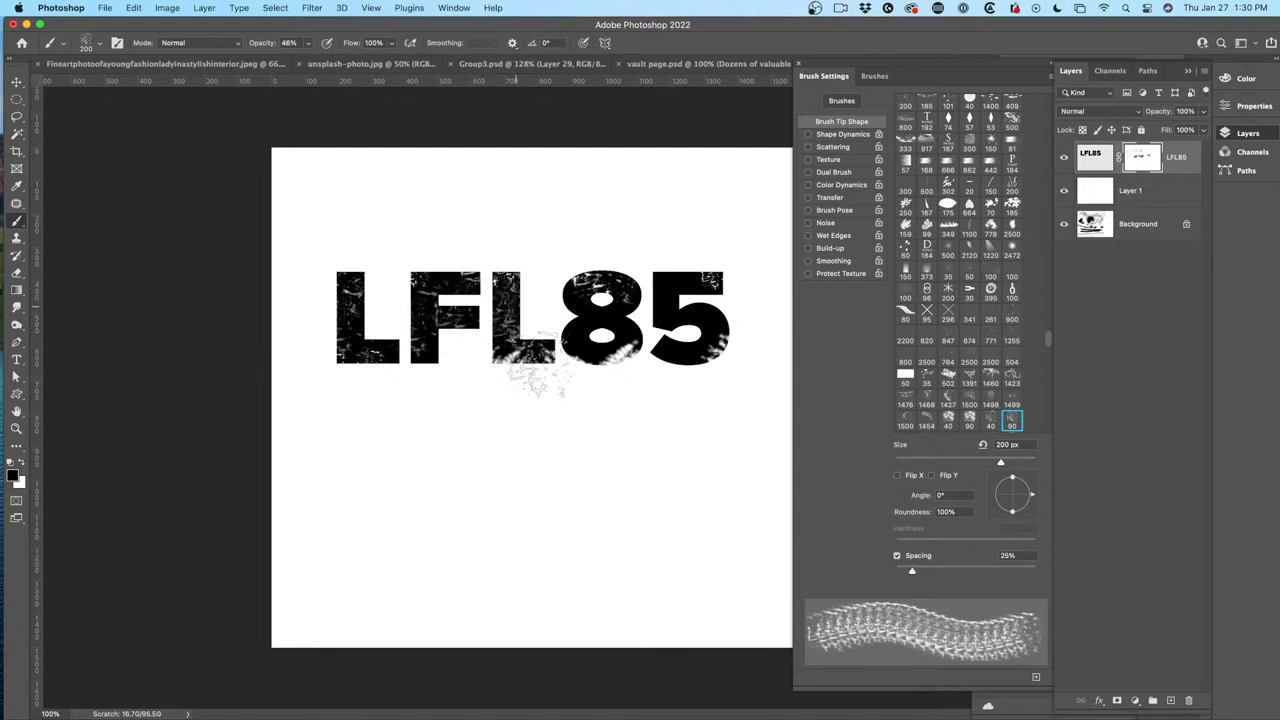
left_click(590, 350)
Reduce the brush to 90 px and stamp fine, faint texture over the middle of the 8.
key("bracketleft")
key("bracketleft")
key("bracketleft")
key("bracketleft")
key("bracketleft")
left_click(600, 335)
left_click(601, 310)
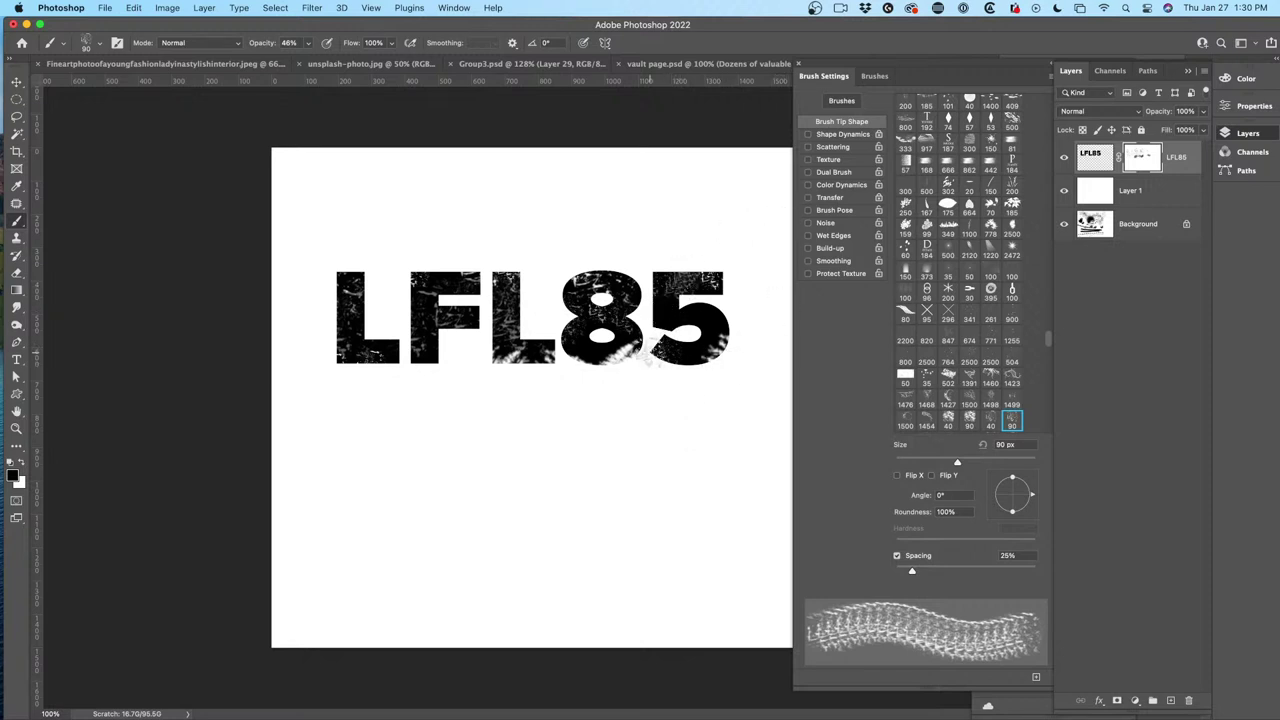
Redo the faint texture on the 5 and add stronger stamps to the 5 and the top of the 8 at 100% brush opacity.
key("super+z")
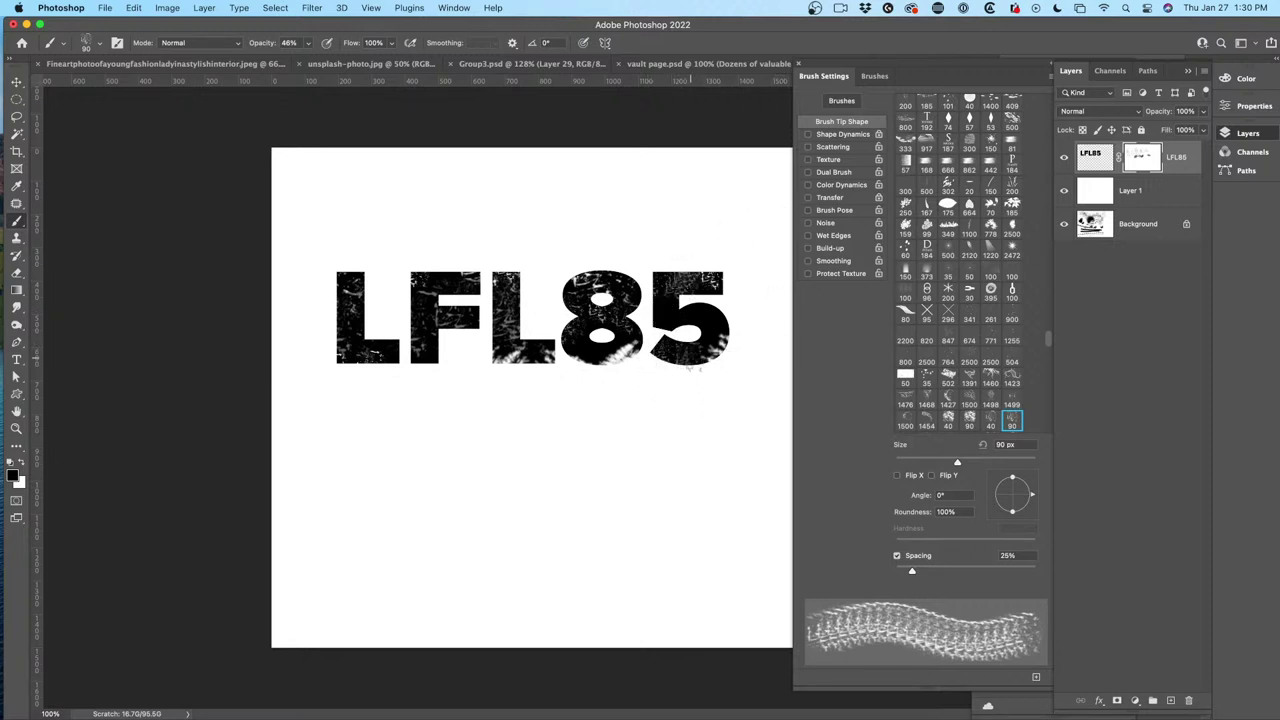
left_click(692, 296)
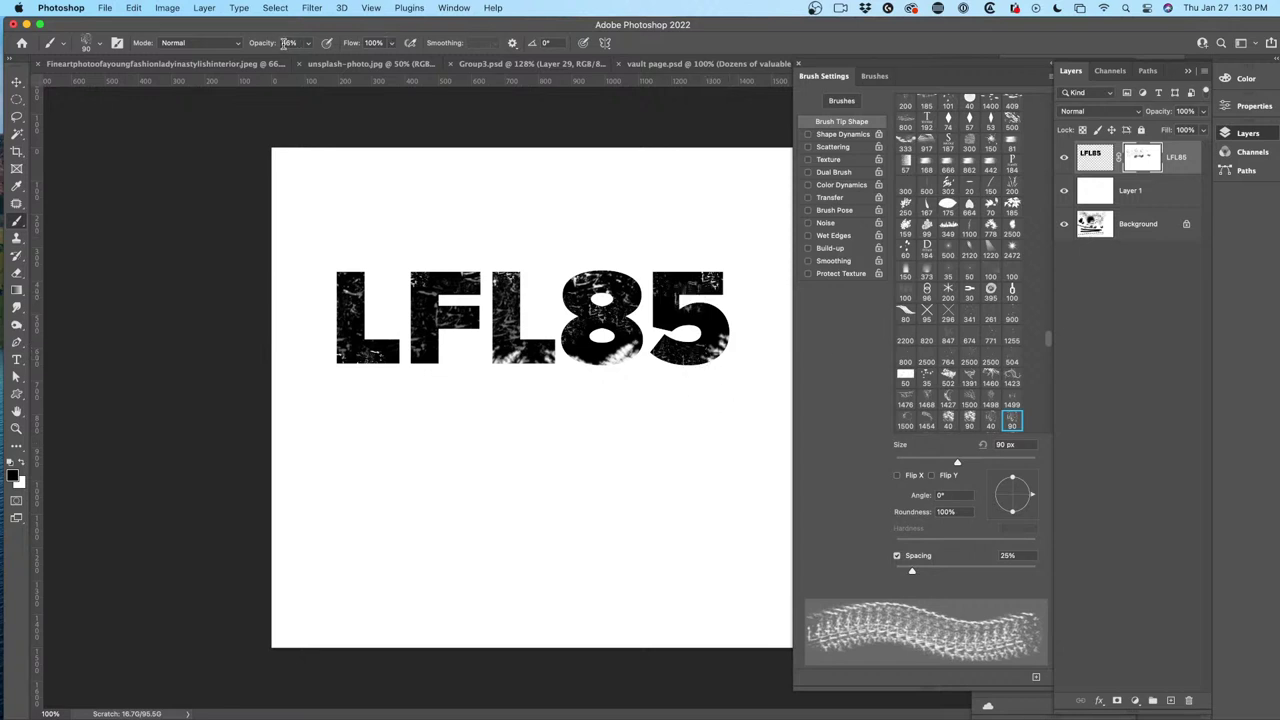
left_click(680, 299)
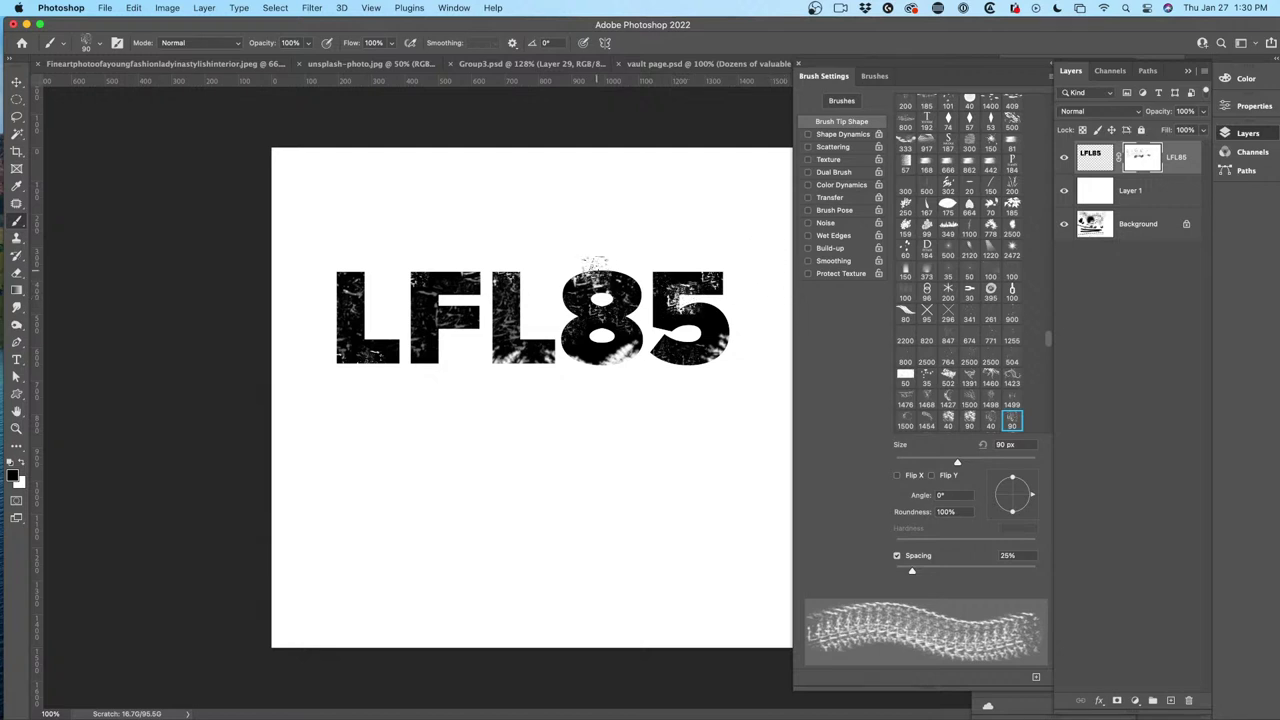
left_click(595, 270)
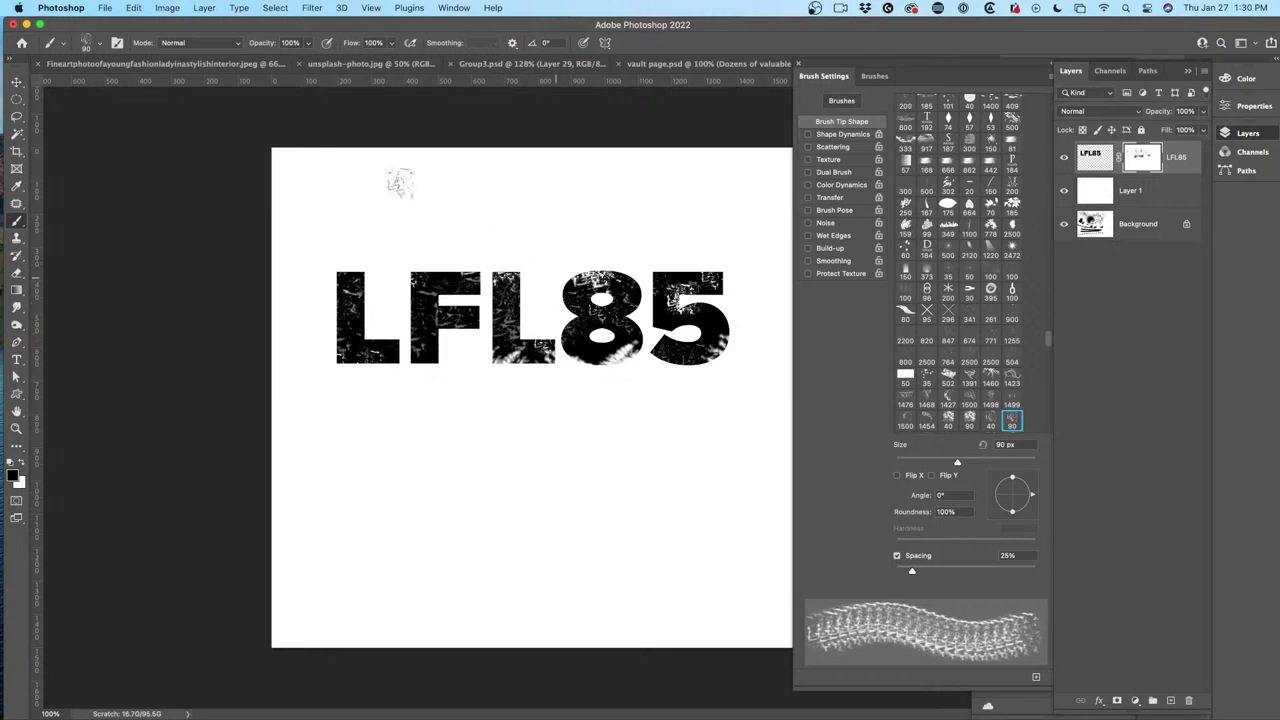
Switch to the Rolled Rag - Terry 60 pixels brush and enlarge it to 150 px.
left_click(100, 44)
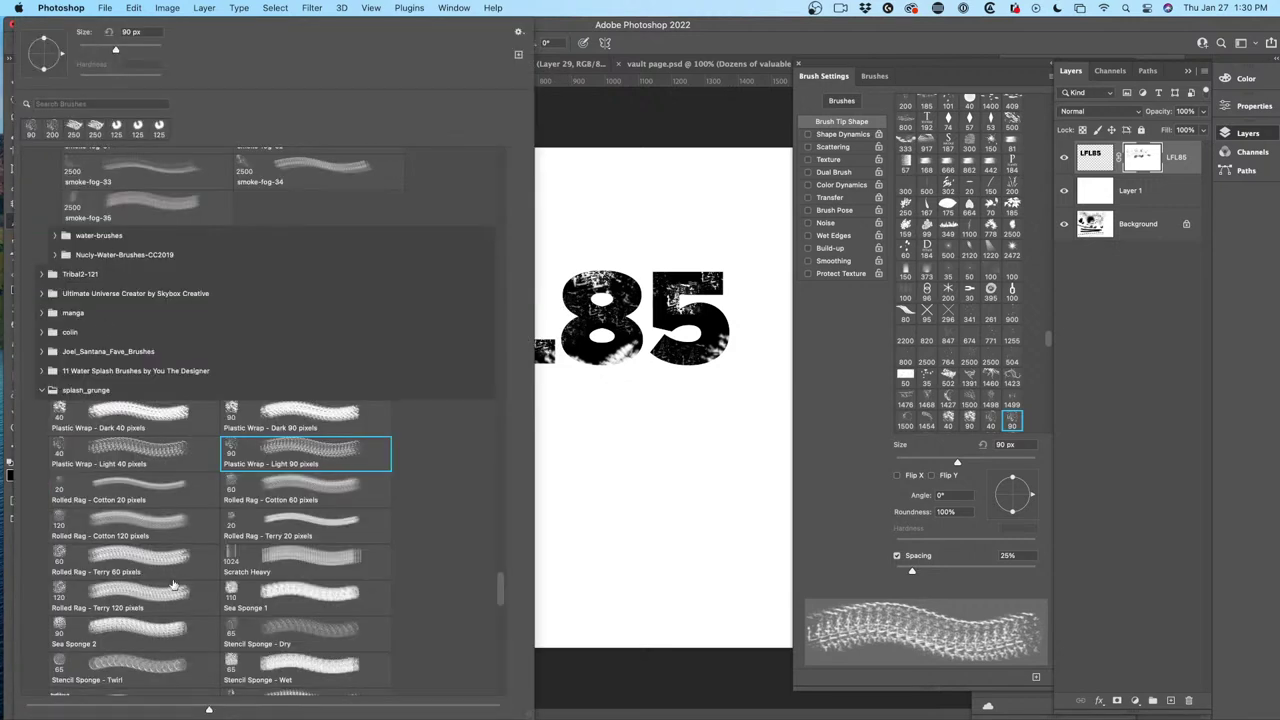
left_click(77, 560)
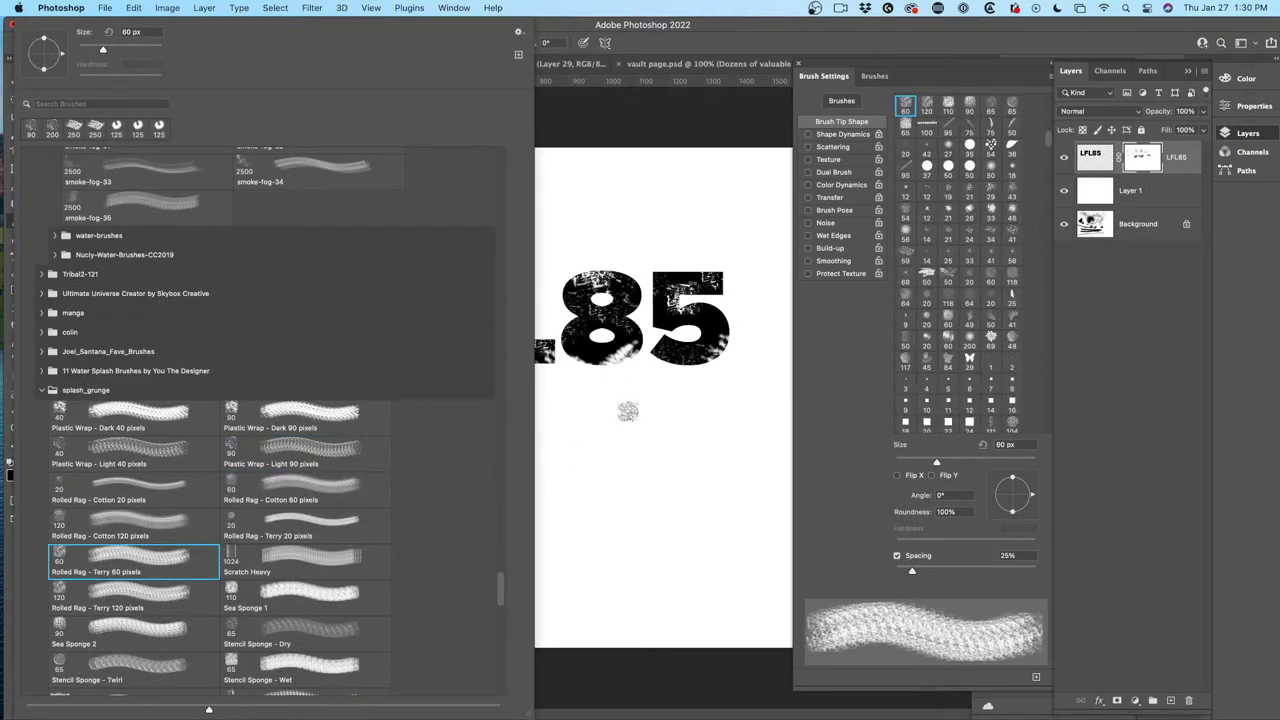
left_click(605, 340)
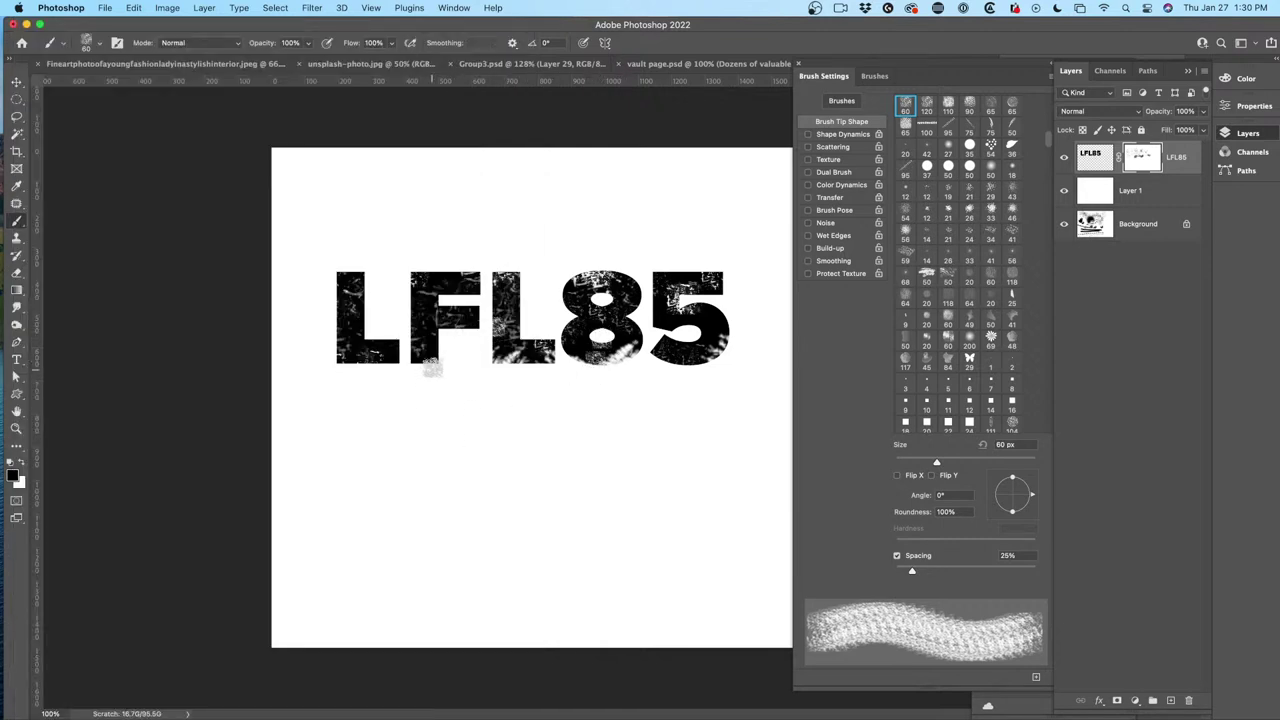
key("bracketright")
key("bracketright")
key("bracketright")
key("bracketright")
key("bracketright")
key("bracketright")
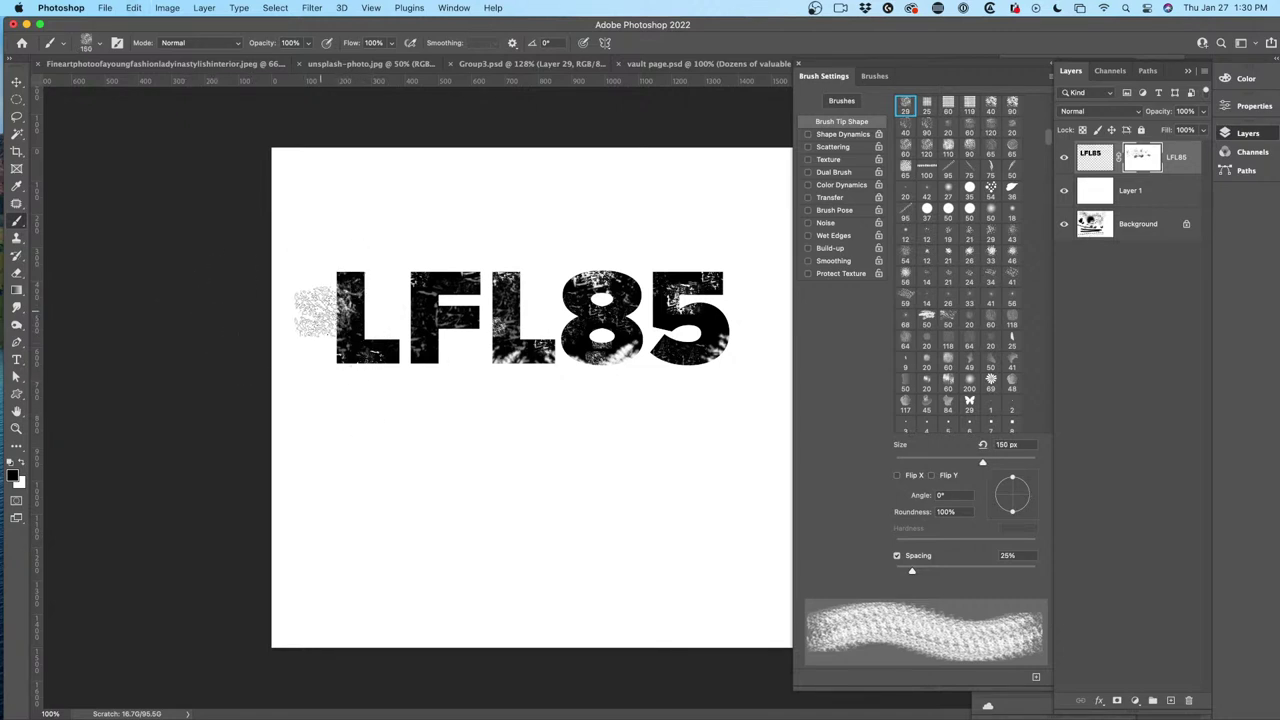
Select the splash_grunge #8 brush at 101 px and add more worn texture across the letters.
left_click(100, 42)
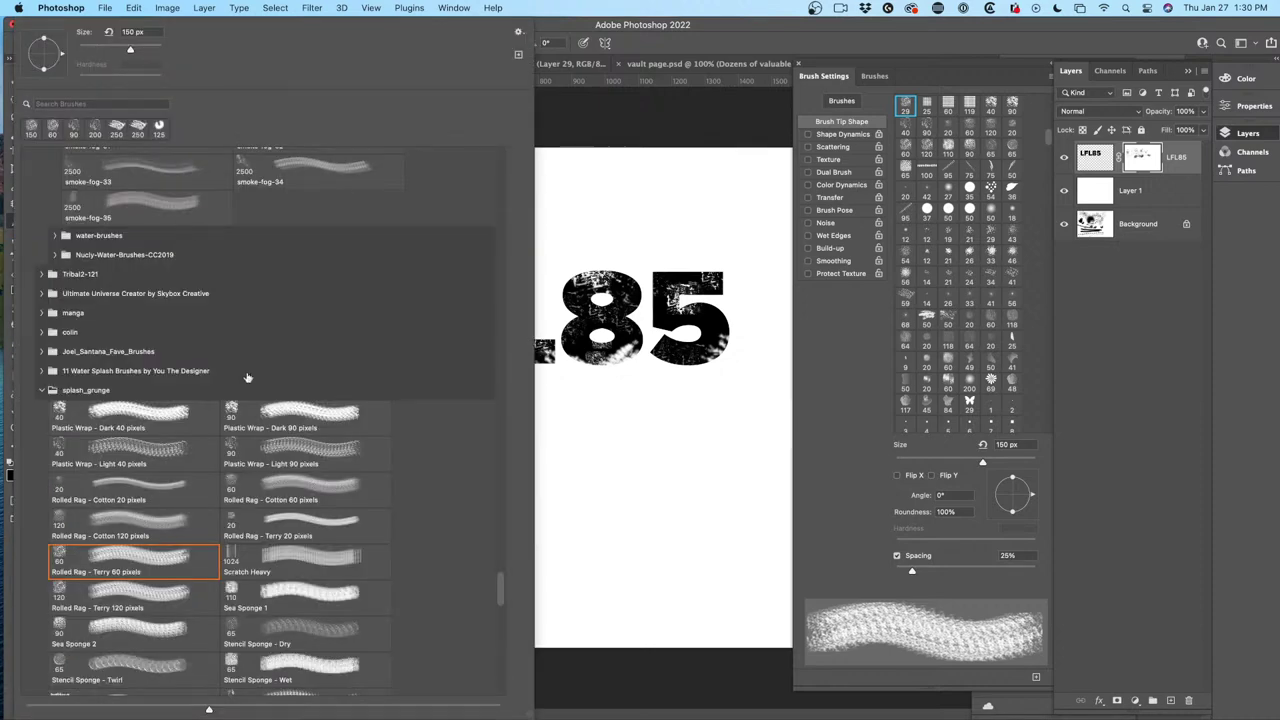
scroll(277, 610, "down", 3)
scroll(285, 615, "down", 3)
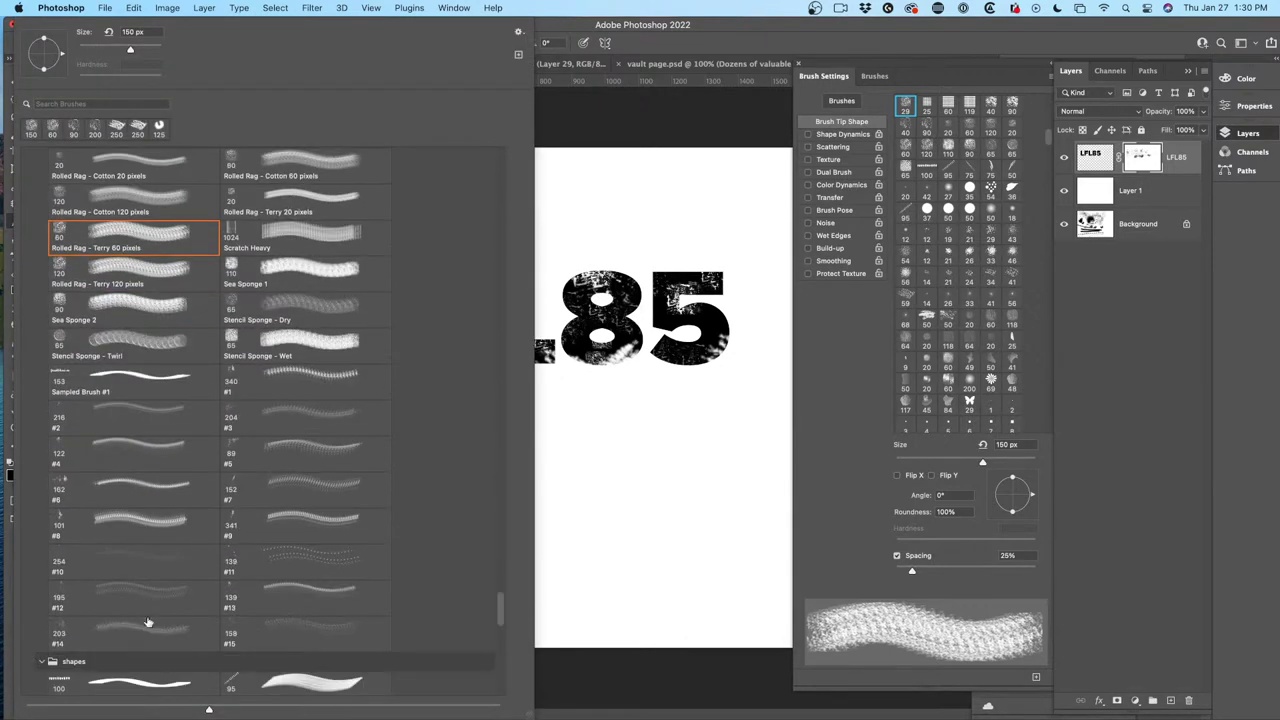
left_click(83, 515)
left_click(564, 395)
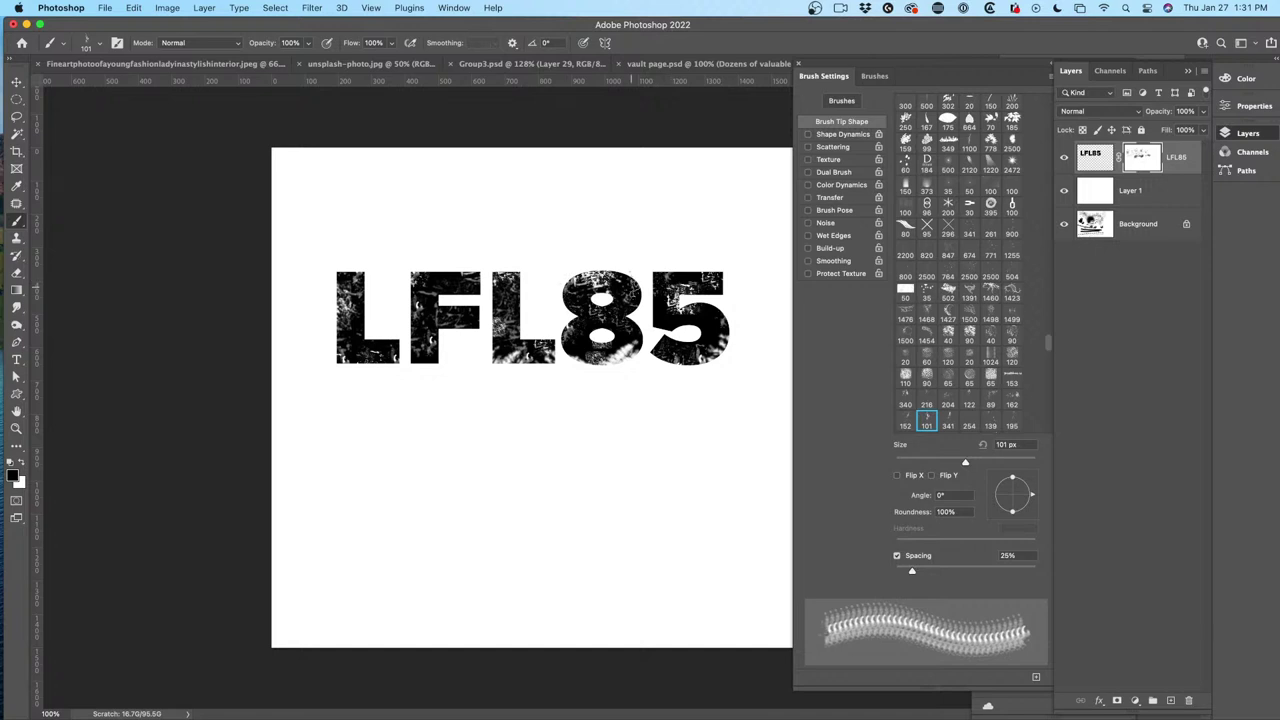
Switch to the splash_grunge #15 brush at 158 px for further distressing.
left_click(100, 44)
scroll(277, 510, "down", 3)
left_click(277, 510)
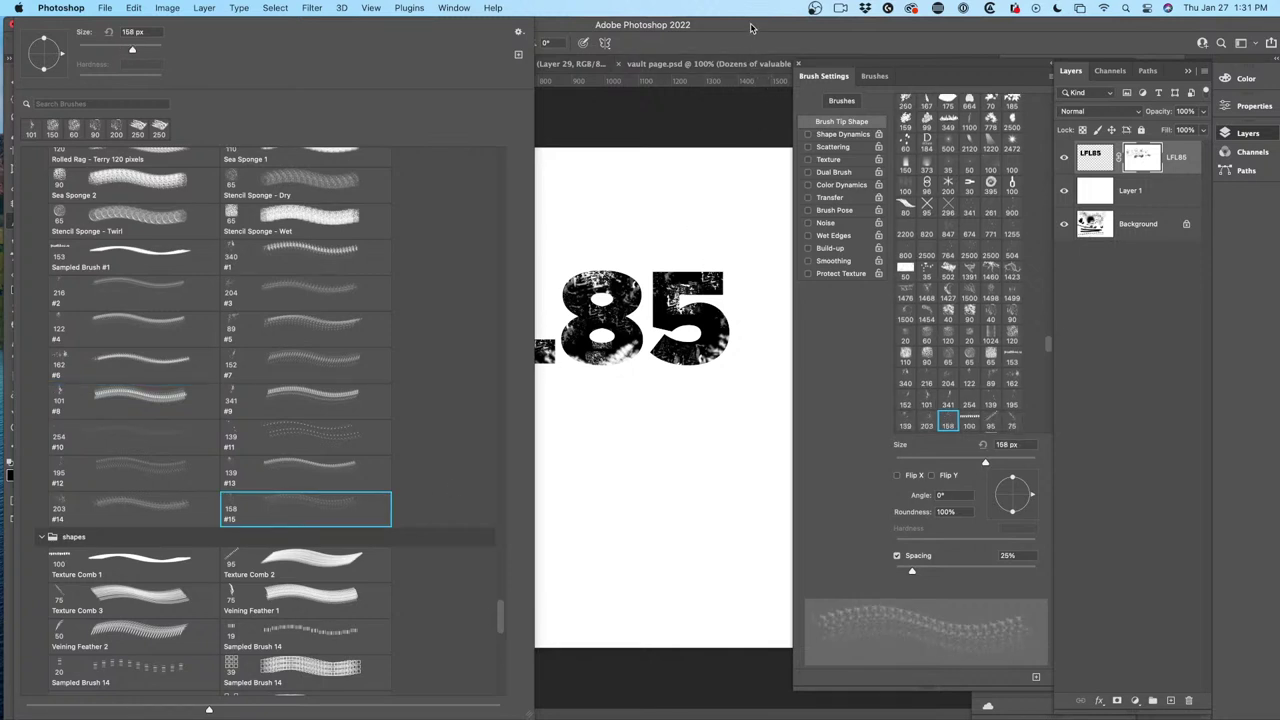
key("Return")
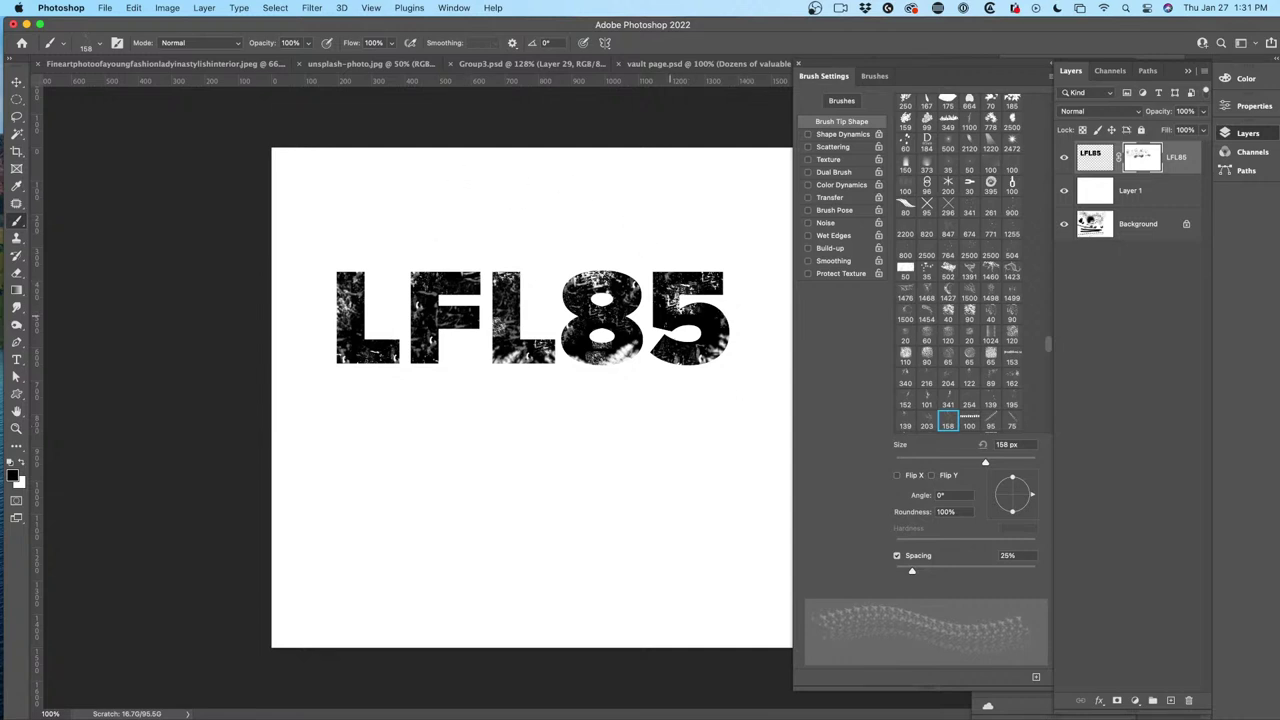
Select the 1460 px water splash brush tip.
left_click(1013, 336)
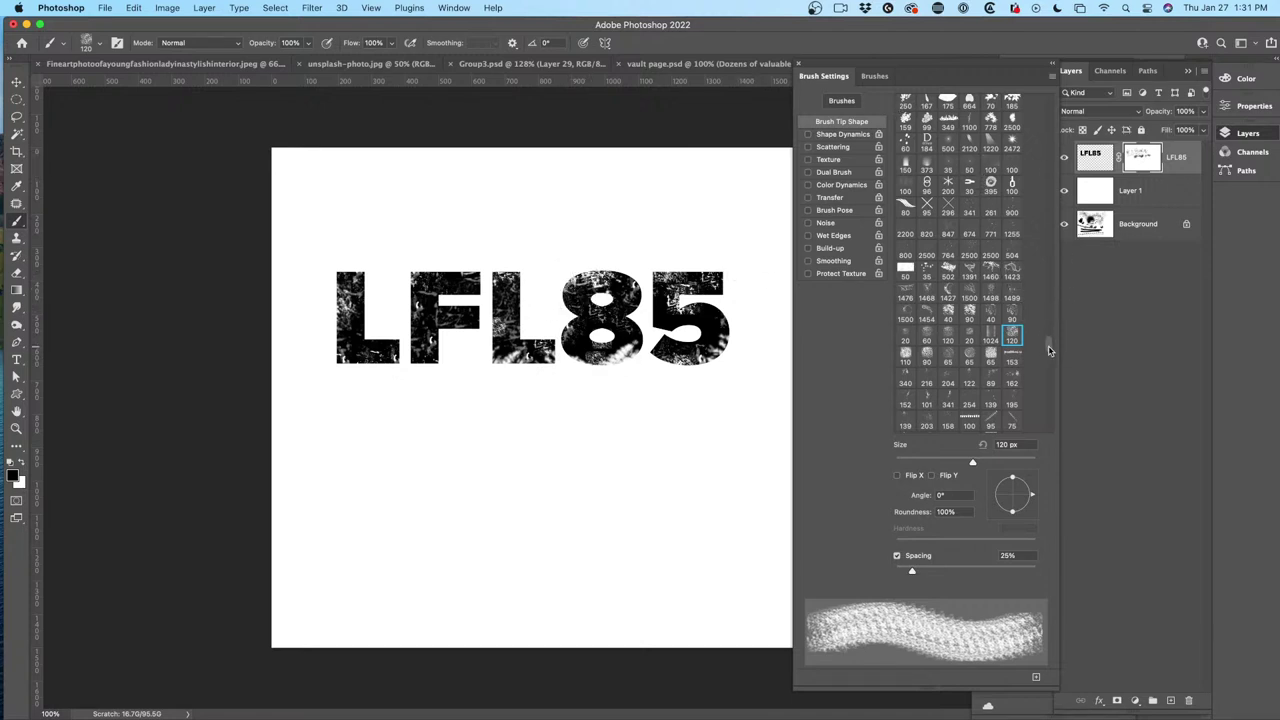
left_click_drag(1049, 350, 1052, 353)
left_click(990, 190)
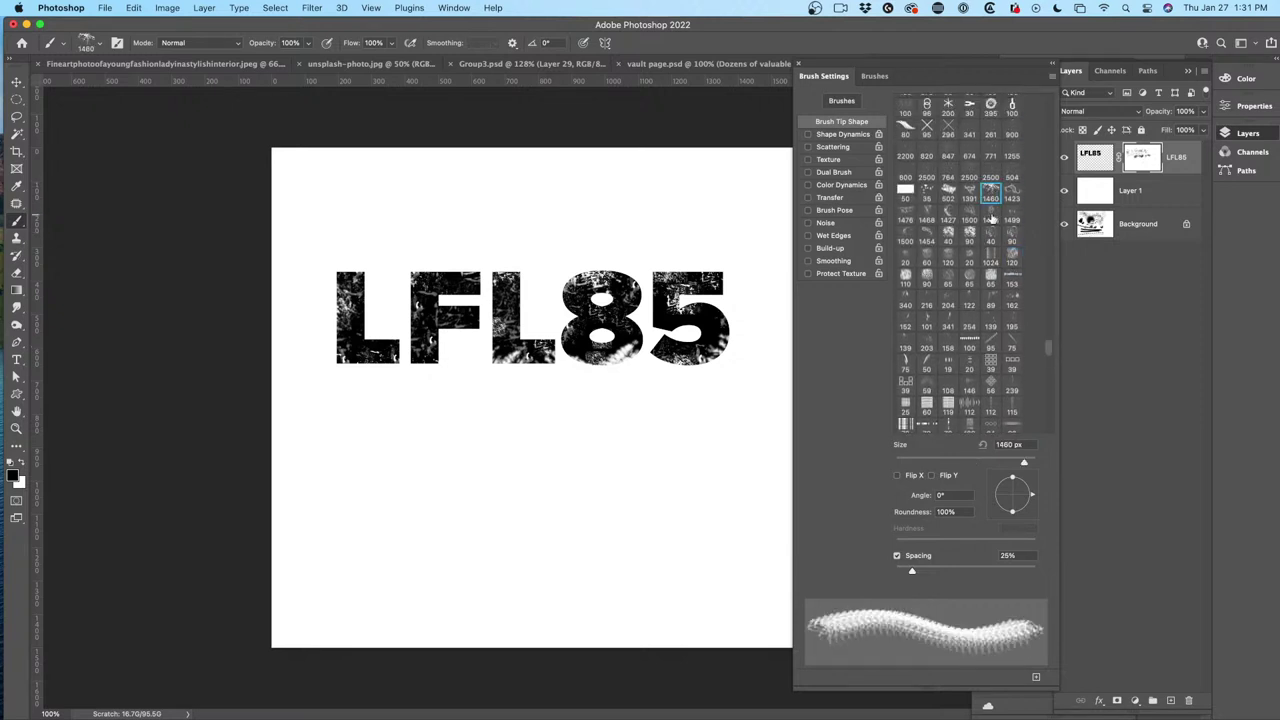
Set the foreground color to pale aqua c2f1f8.
left_click(15, 477)
left_click_drag(846, 445, 847, 393)
left_click(701, 316)
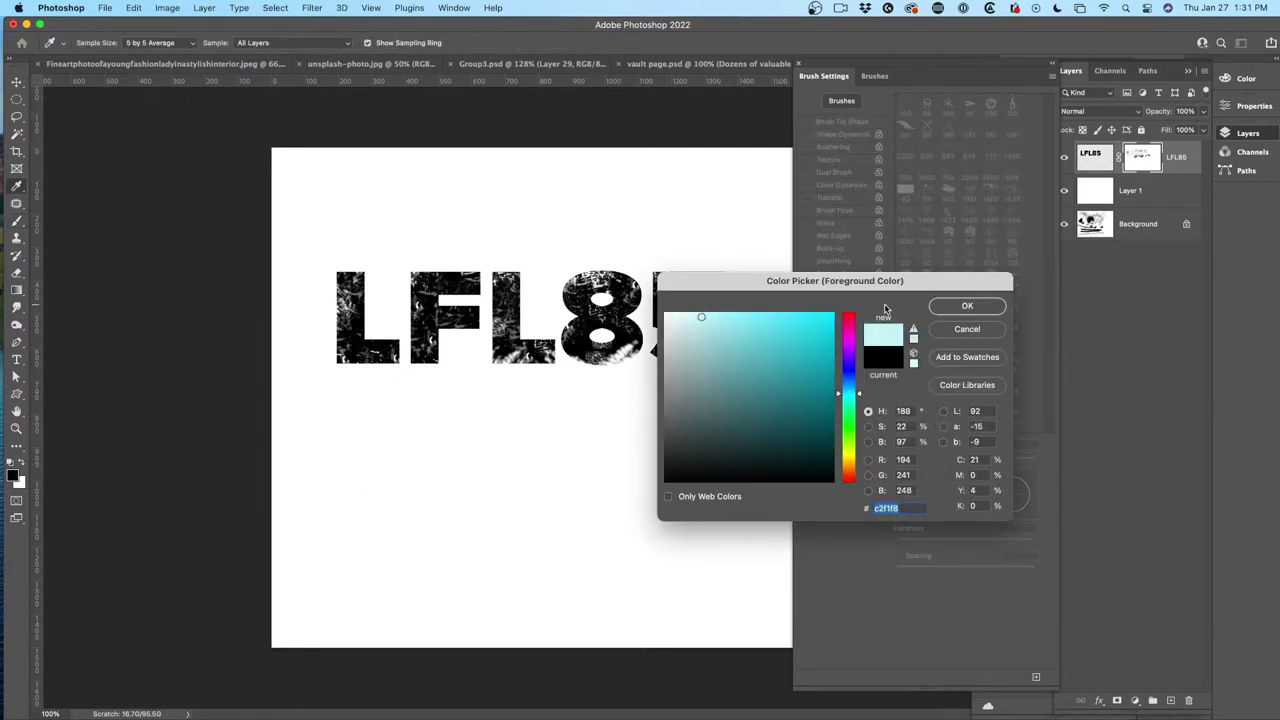
left_click(955, 307)
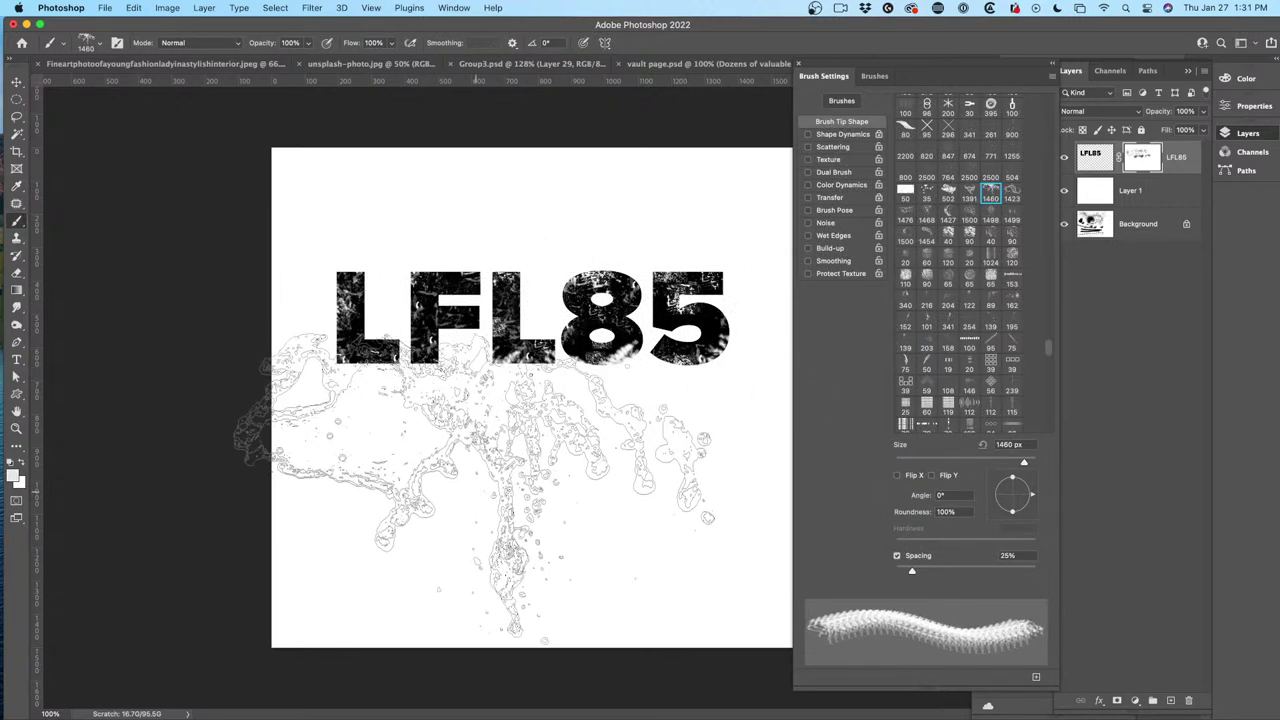
Reduce the water splash brush size to 400 px.
key("bracketleft")
key("bracketleft")
key("bracketleft")
key("bracketleft")
key("bracketleft")
key("bracketleft")
key("bracketleft")
key("bracketleft")
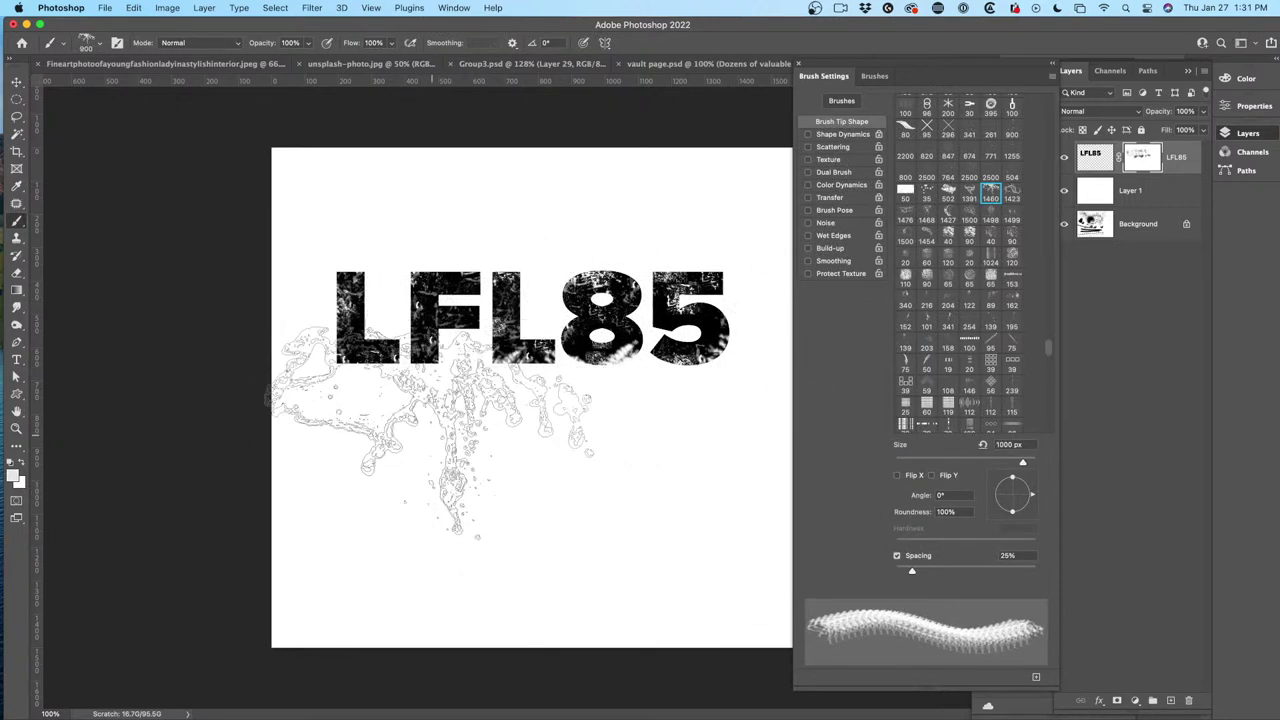
key("bracketleft")
key("bracketleft")
key("bracketleft")
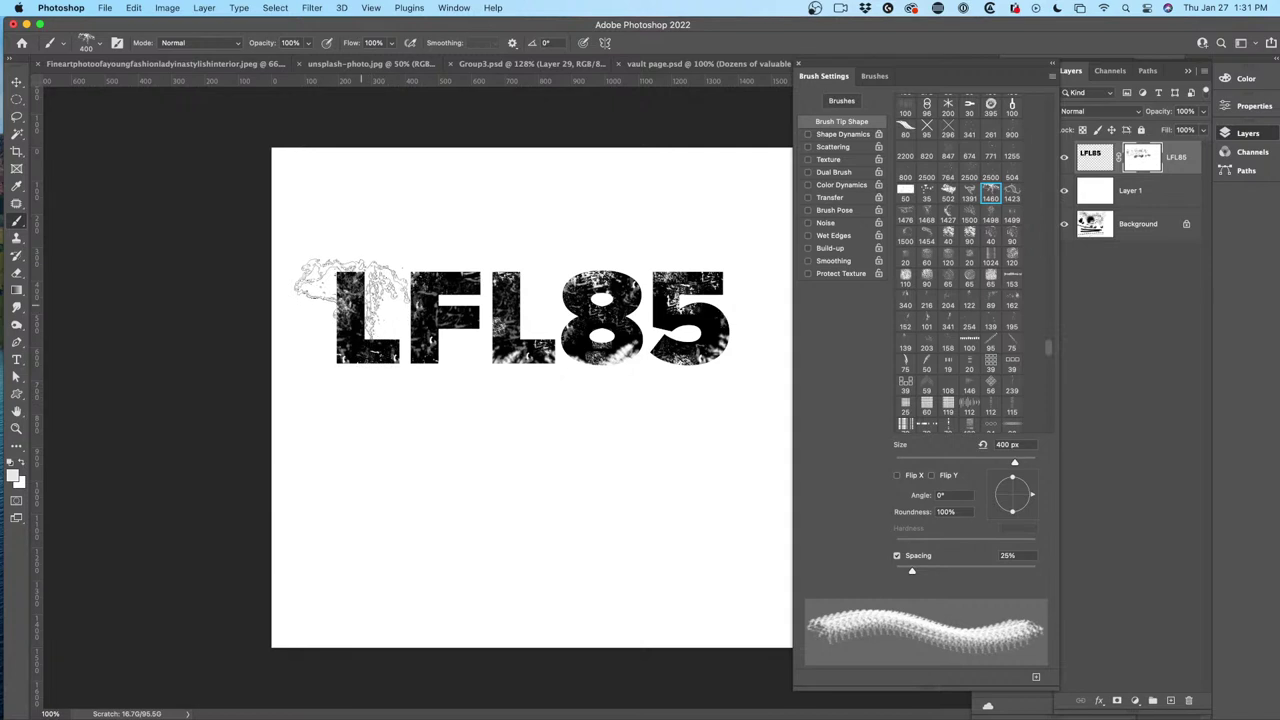
Rotate the splash brush tip to an angle of -159°.
key("Right")
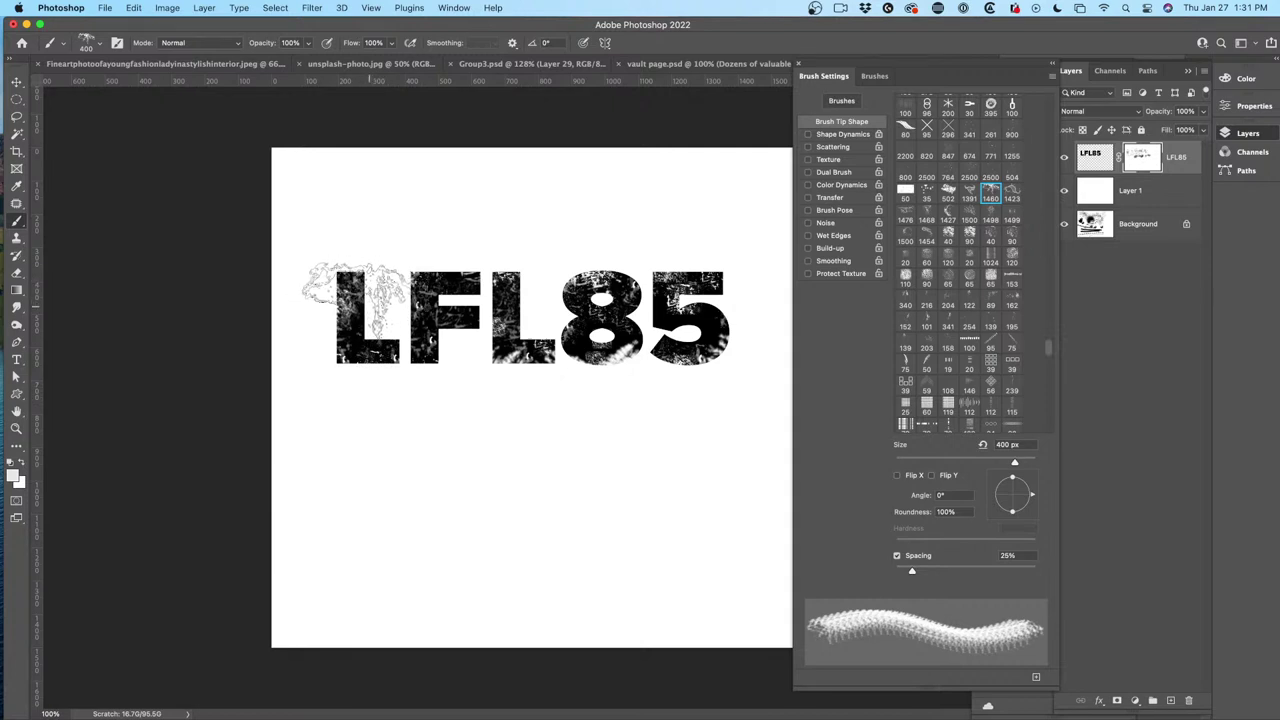
key("Right")
key("Right")
key("Right")
key("Right")
key("Right")
key("Right")
key("Right")
key("Right")
key("Right")
key("Right")
key("Right")
key("Right")
key("Right")
key("Right")
key("Right")
key("Right")
key("Right")
key("Right")
key("Right")
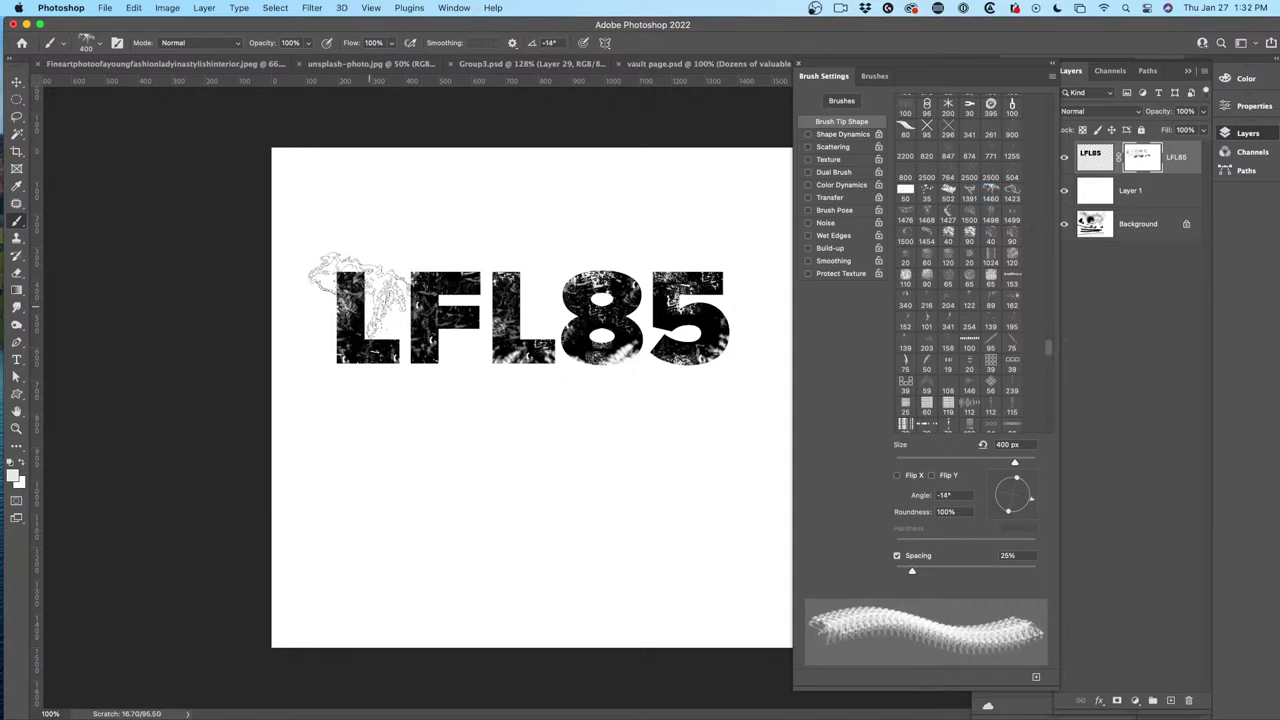
key("shift+Right")
key("shift+Right")
key("shift+Right")
key("shift+Right")
key("shift+Right")
key("shift+Right")
key("shift+Right")
key("shift+Right")
key("shift+Right")
key("shift+Right")
key("shift+Right")
key("shift+Right")
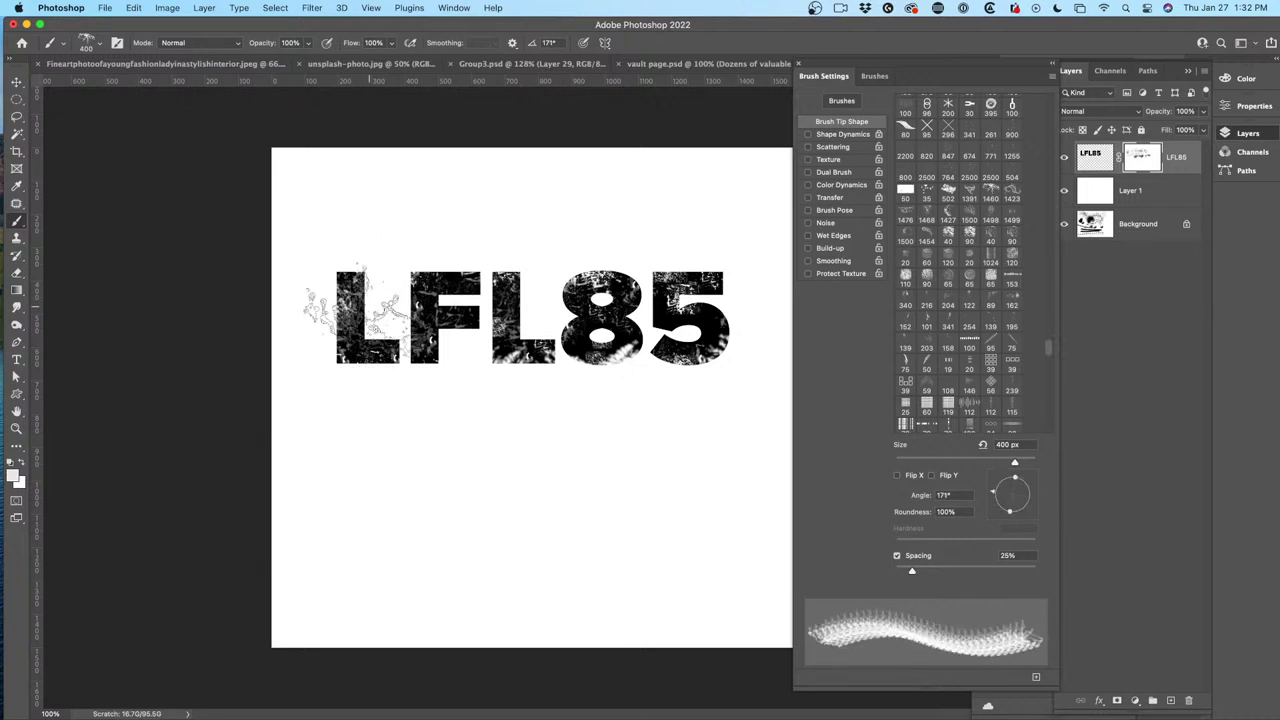
key("shift+Left")
key("shift+Left")
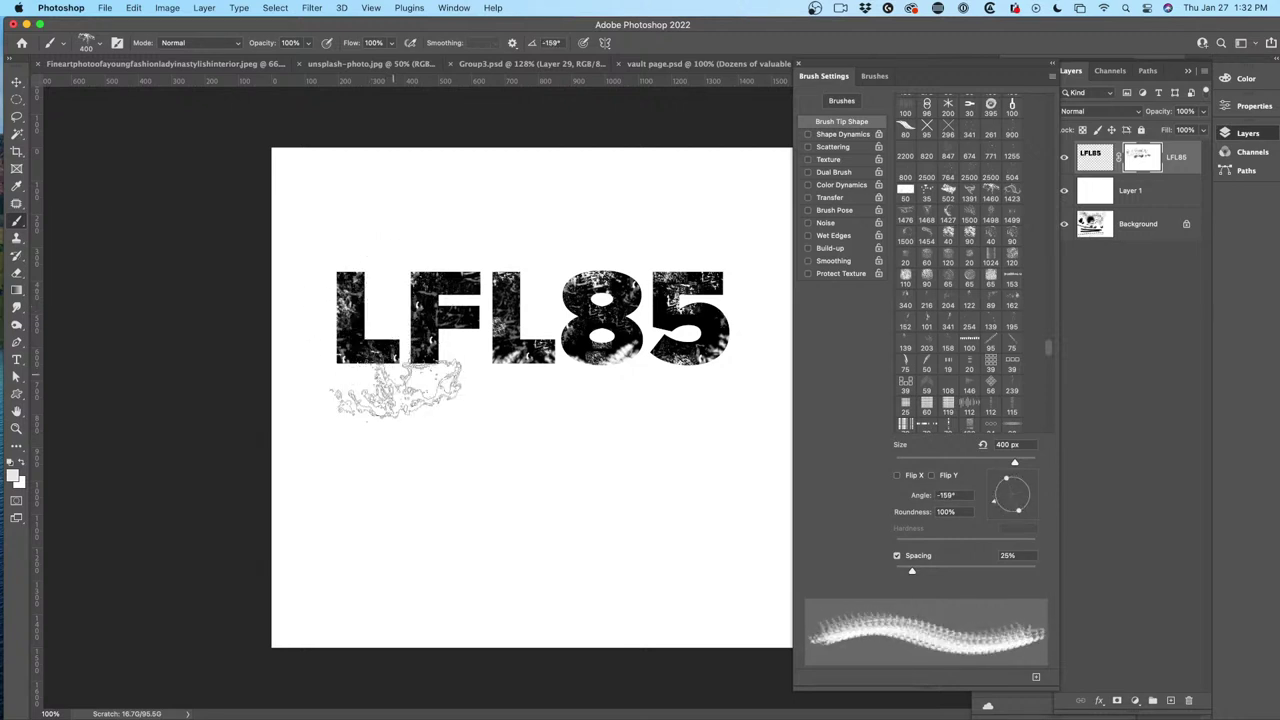
Add a new layer above the LFL85 layer and try a black splash stamp at the base of the first L.
left_click(1172, 703)
left_click(370, 335)
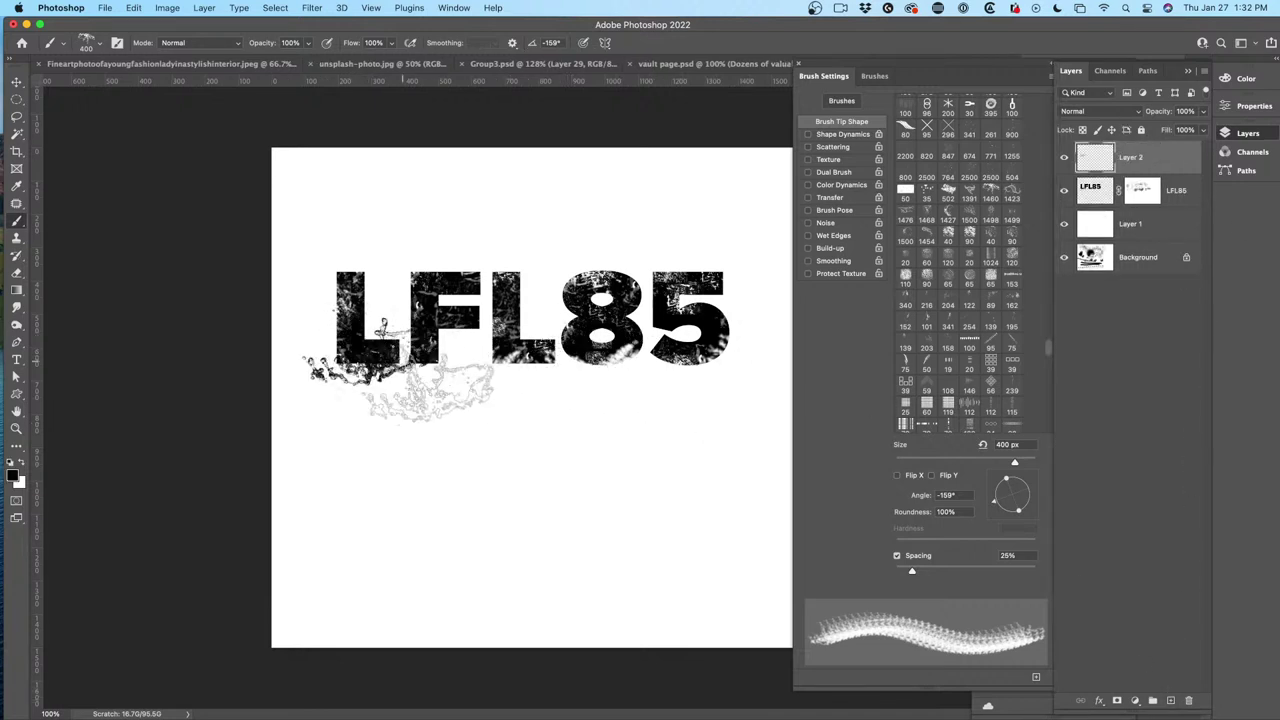
key("super+z")
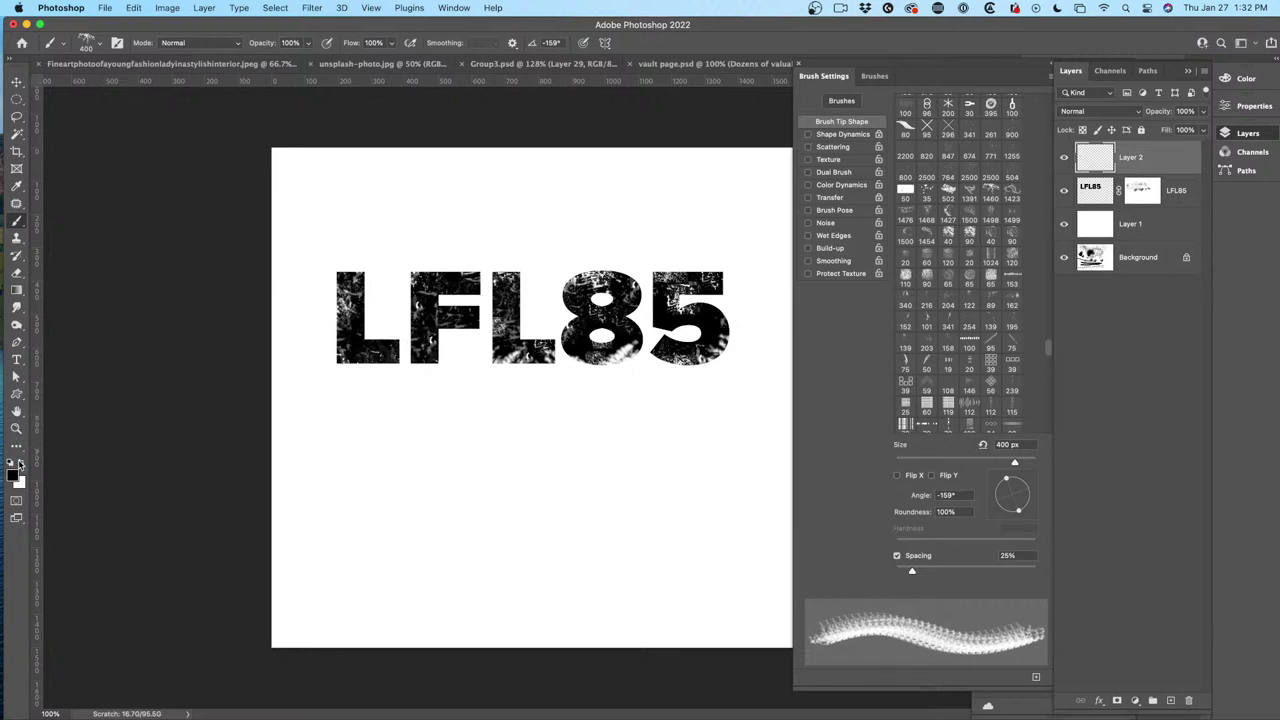
Try a splash stamp at the base of the first L in blue 68cff5.
left_click(13, 476)
left_click(852, 390)
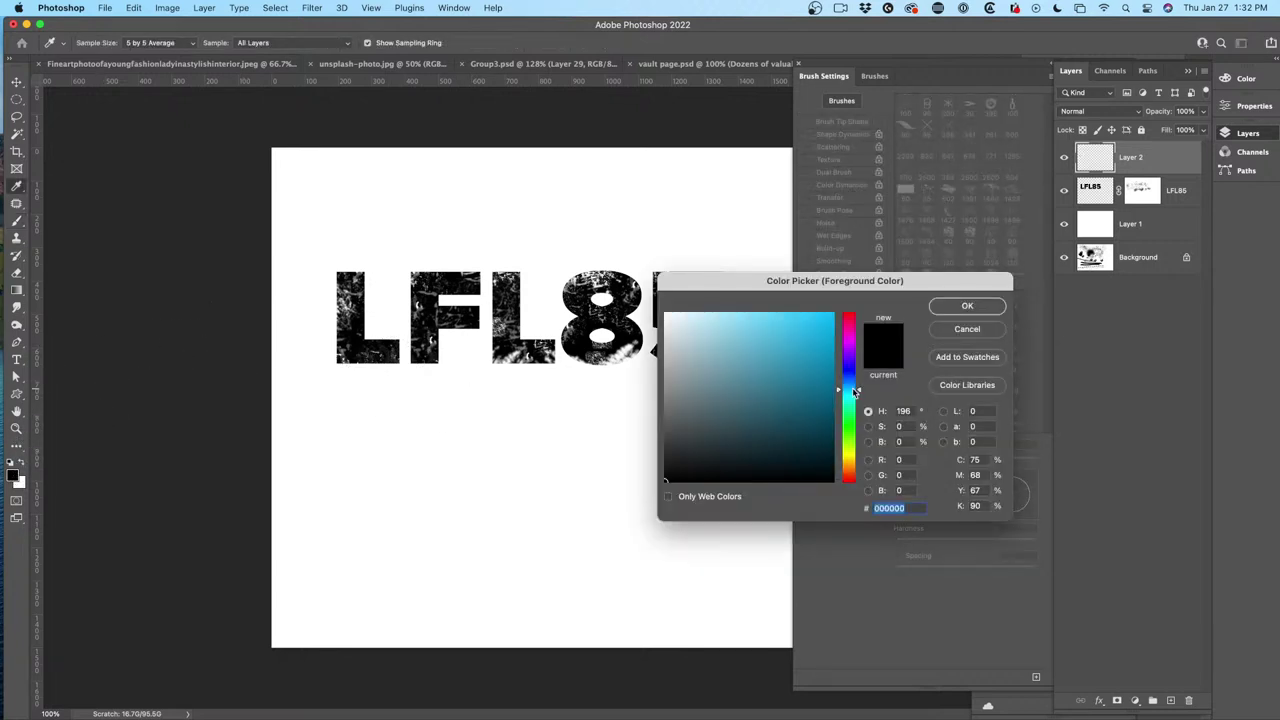
left_click(762, 318)
left_click(980, 305)
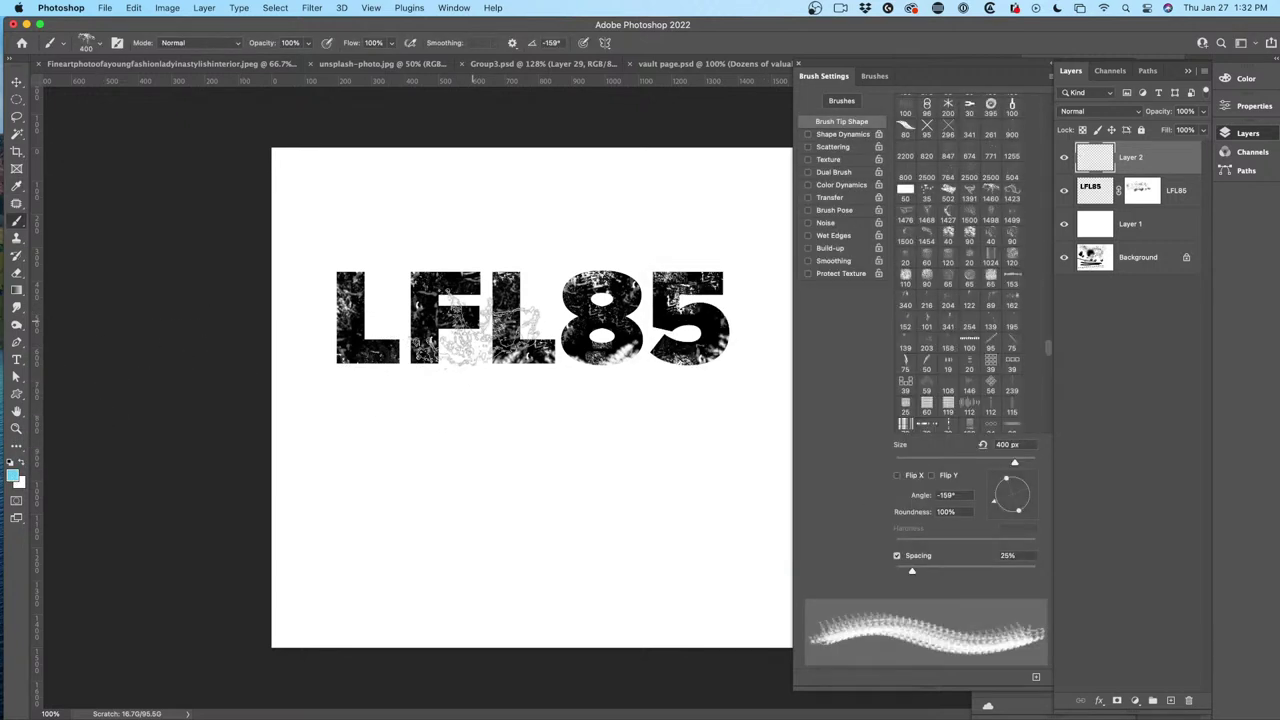
left_click(372, 355)
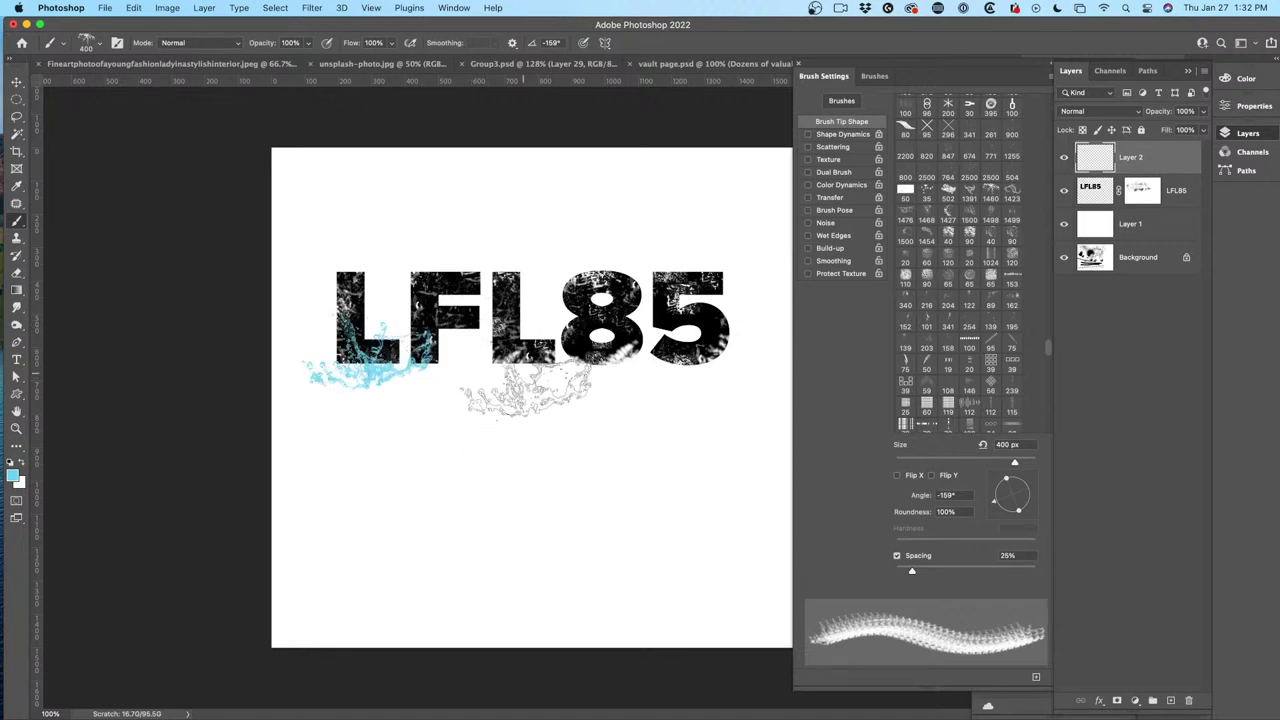
key("super+z")
Set the foreground color to pale blue a3dcf1 and stamp the splash across the base of the first L and the F.
left_click(12, 475)
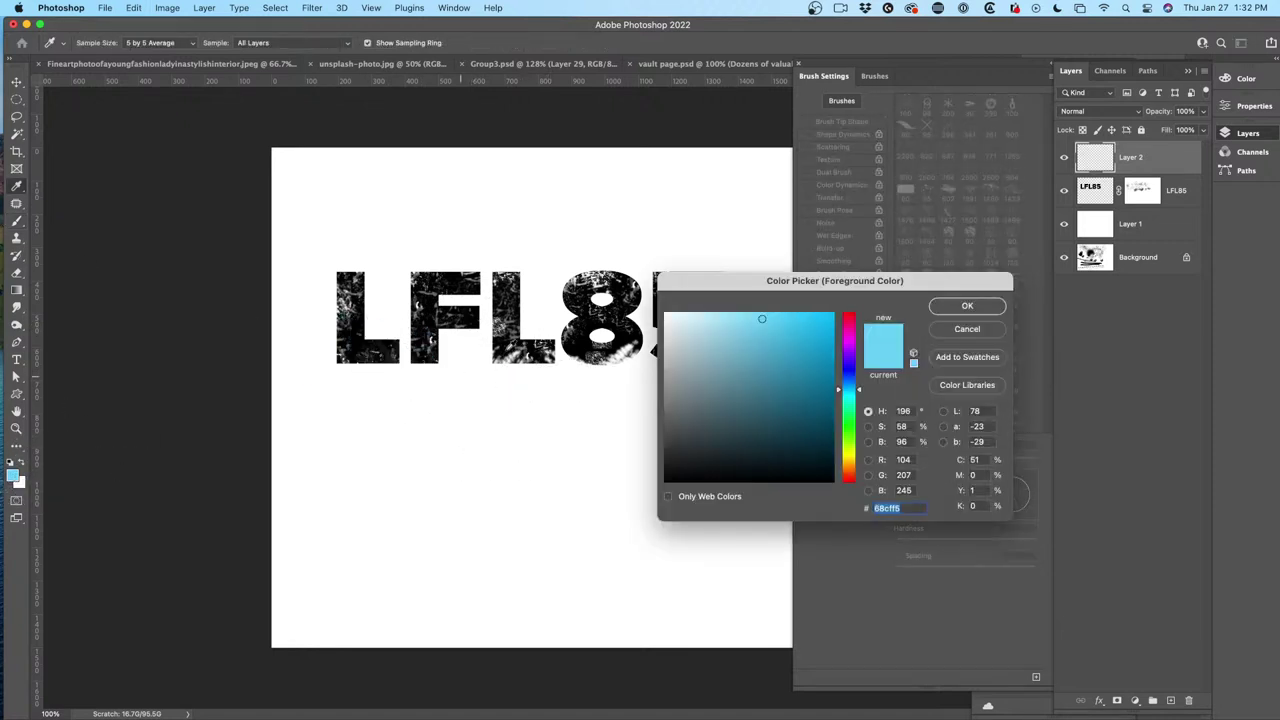
left_click(680, 346)
left_click(719, 321)
left_click(977, 313)
key("b")
left_click(387, 342)
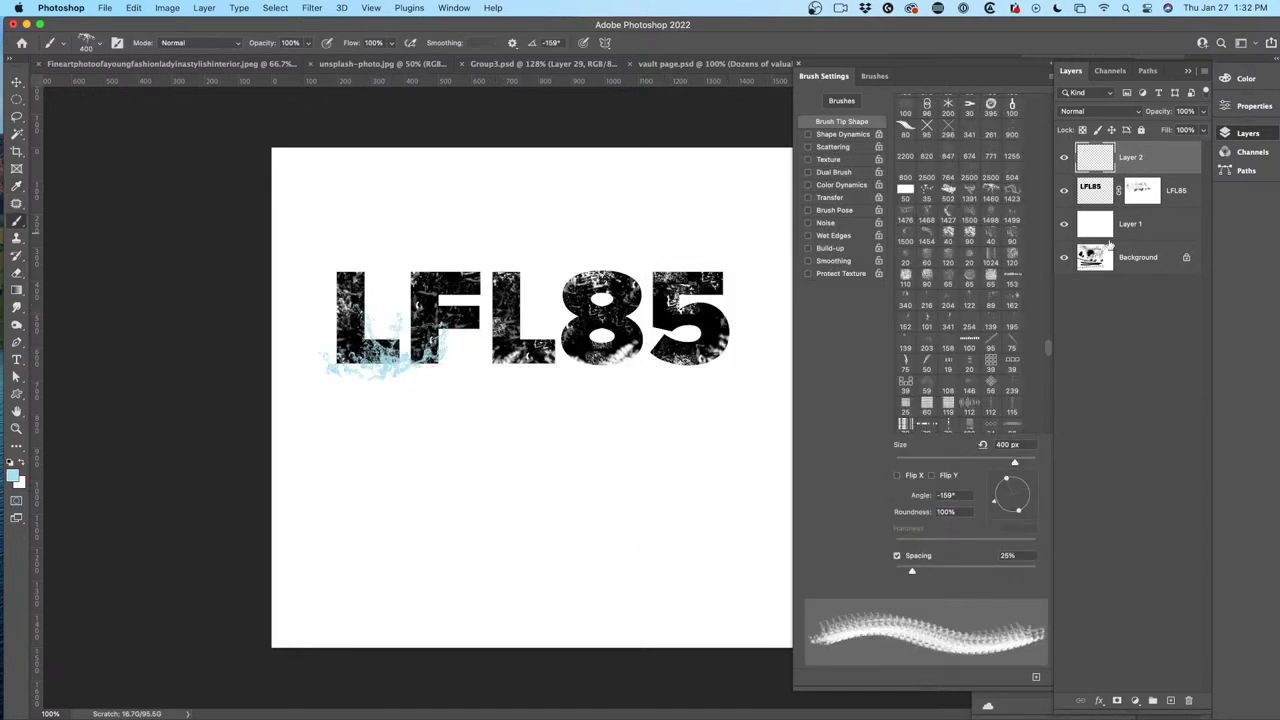
Stamp the unrotated 1460 px splash below the text, and the 1423 px splash brush reduced to 800 px over the L and F.
left_click(989, 193)
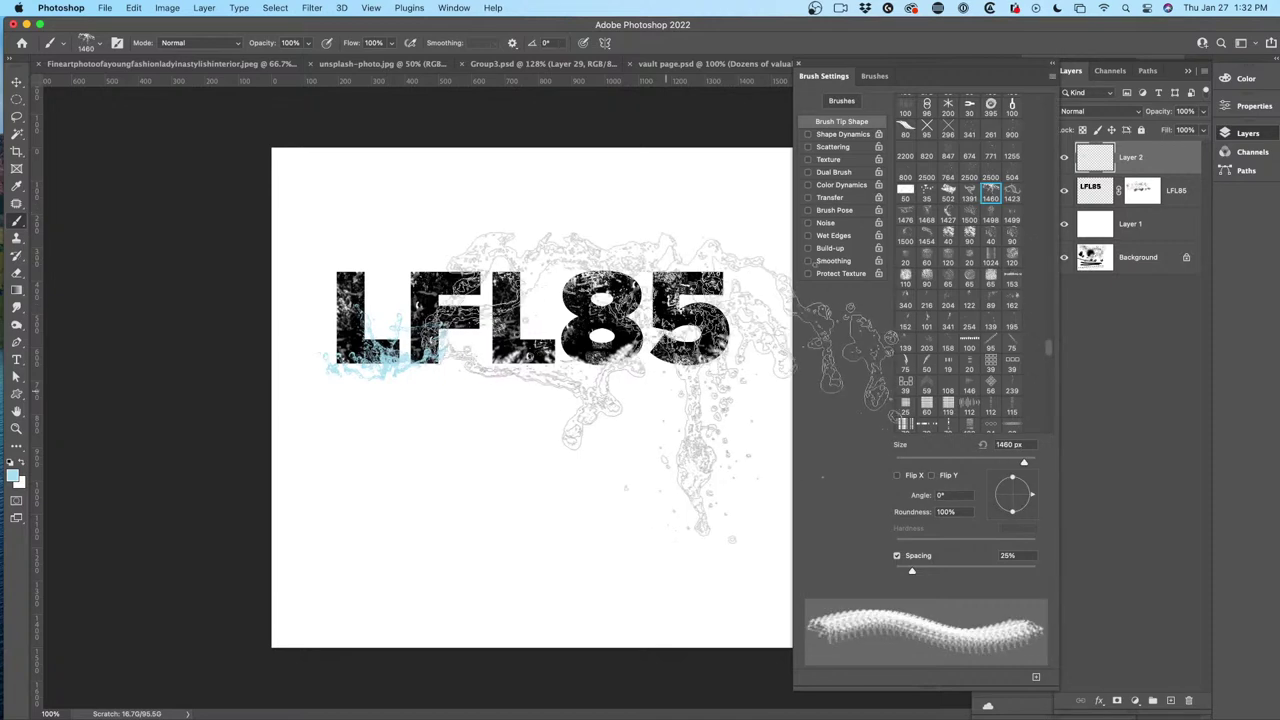
left_click(541, 492)
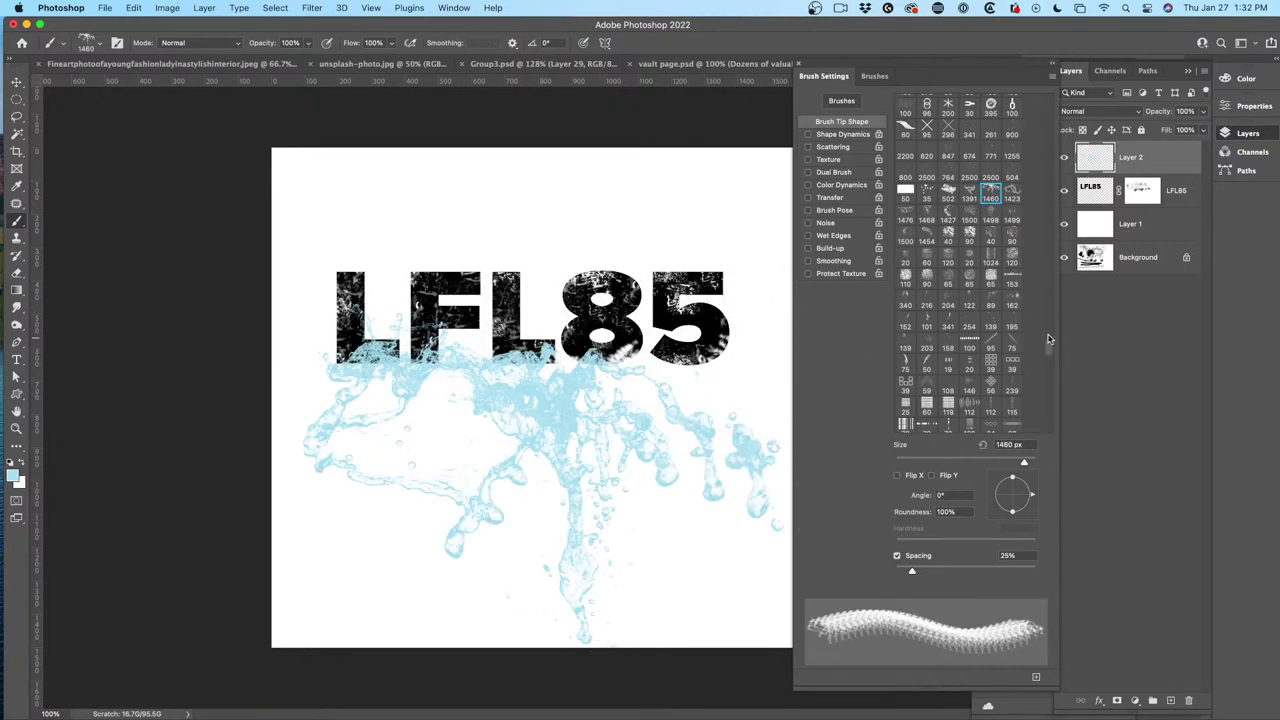
left_click(1015, 194)
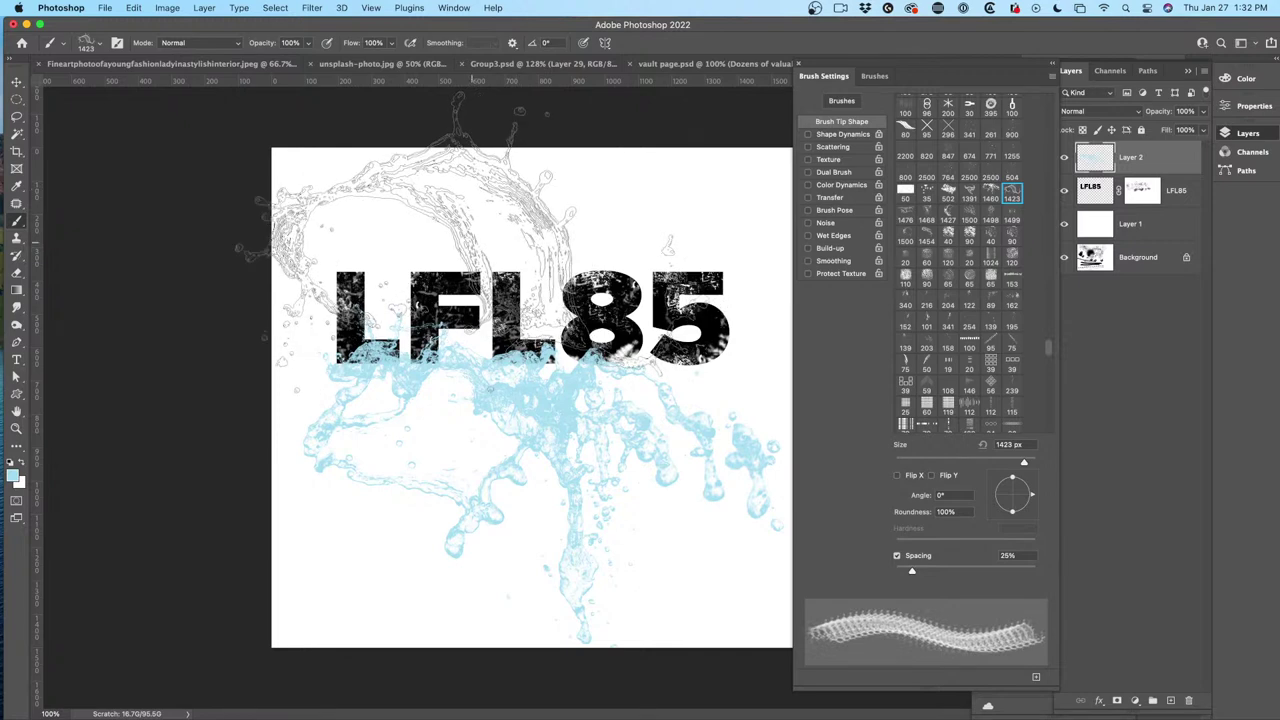
key("bracketleft")
key("bracketleft")
key("bracketleft")
key("bracketleft")
key("bracketleft")
key("bracketleft")
key("bracketleft")
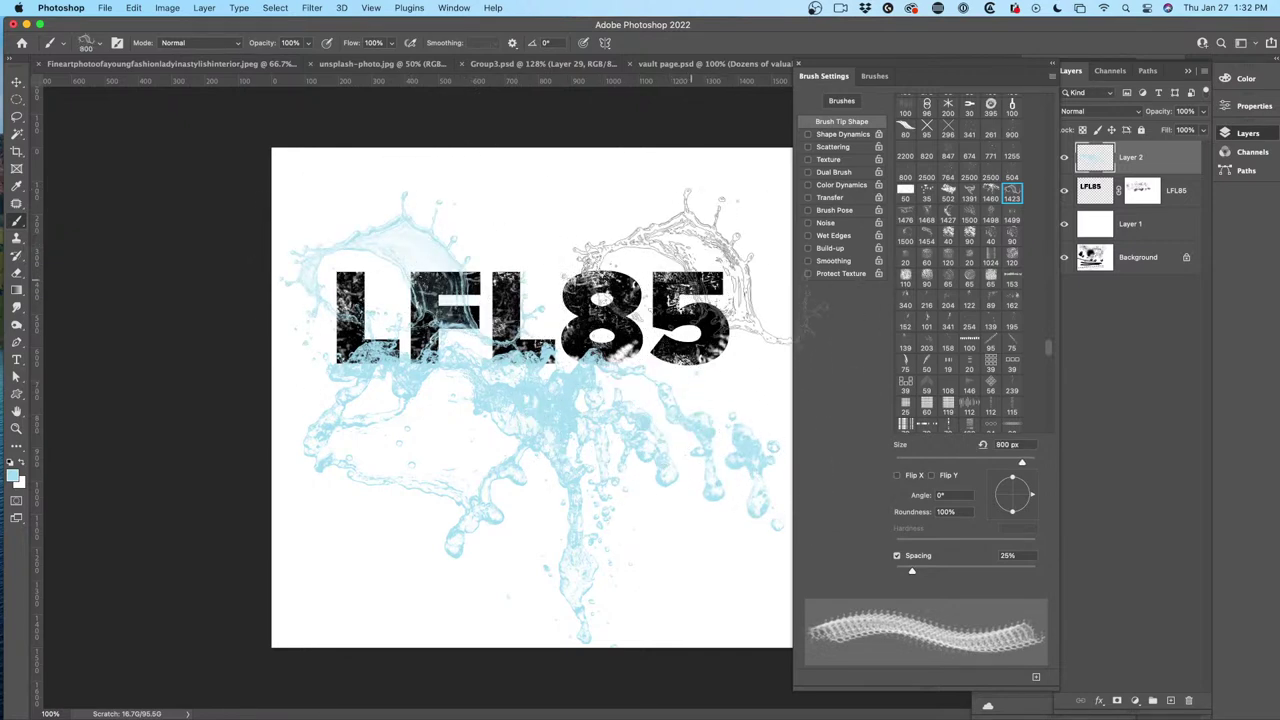
Select the 1391 px splash brush, scale it down, and stamp smaller splashes over the 8 and the 5.
left_click(968, 193)
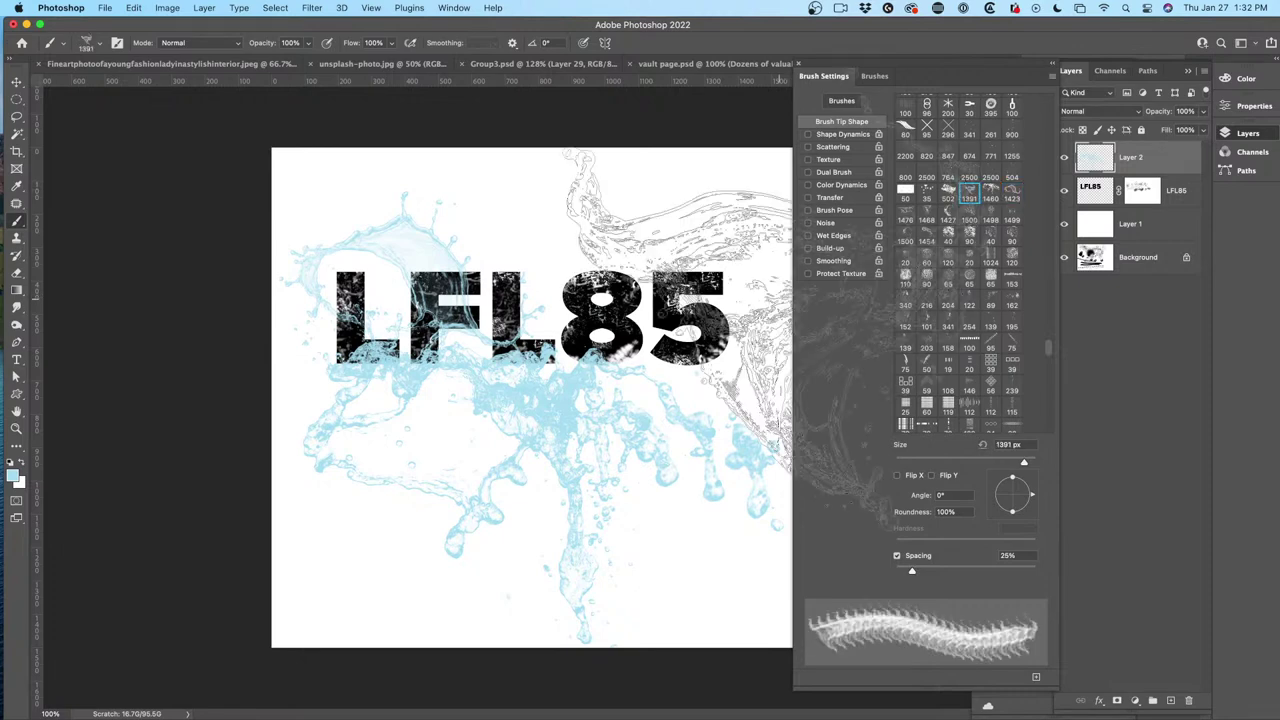
key("bracketleft")
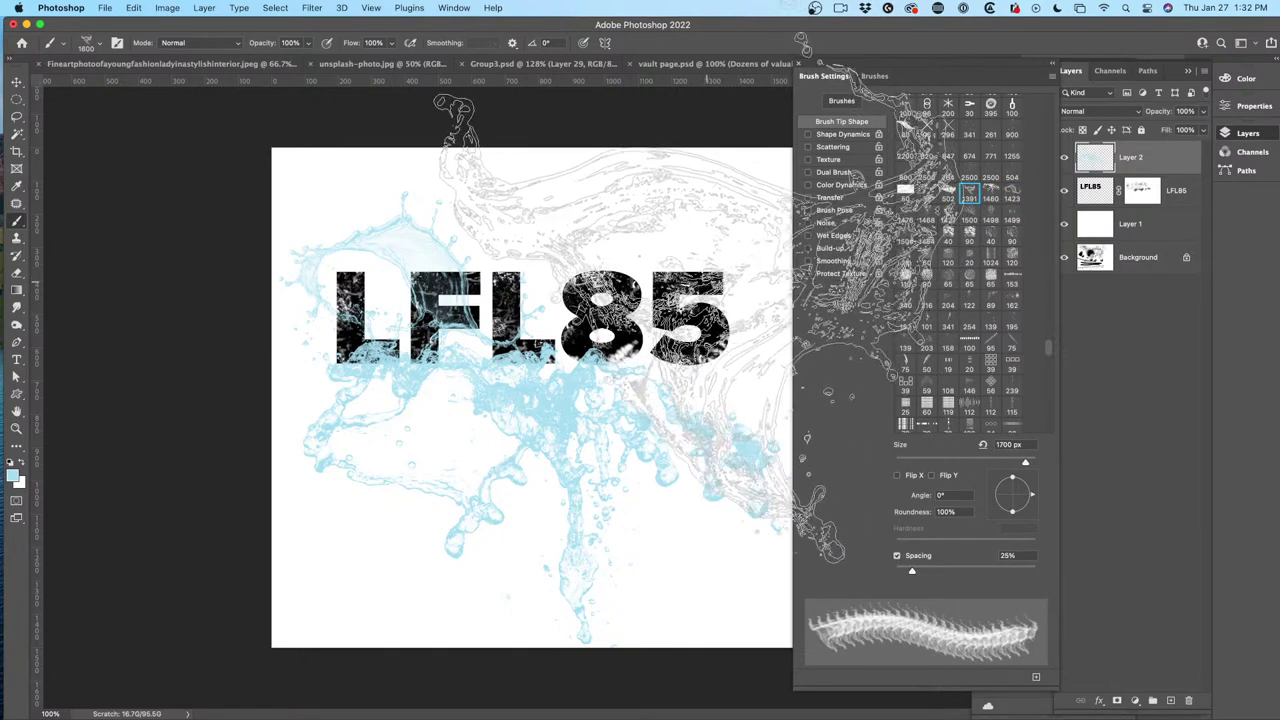
key("bracketleft")
key("bracketleft")
key("bracketleft")
key("bracketleft")
key("bracketleft")
key("bracketleft")
key("bracketleft")
key("bracketleft")
key("bracketleft")
key("bracketleft")
key("bracketleft")
key("bracketleft")
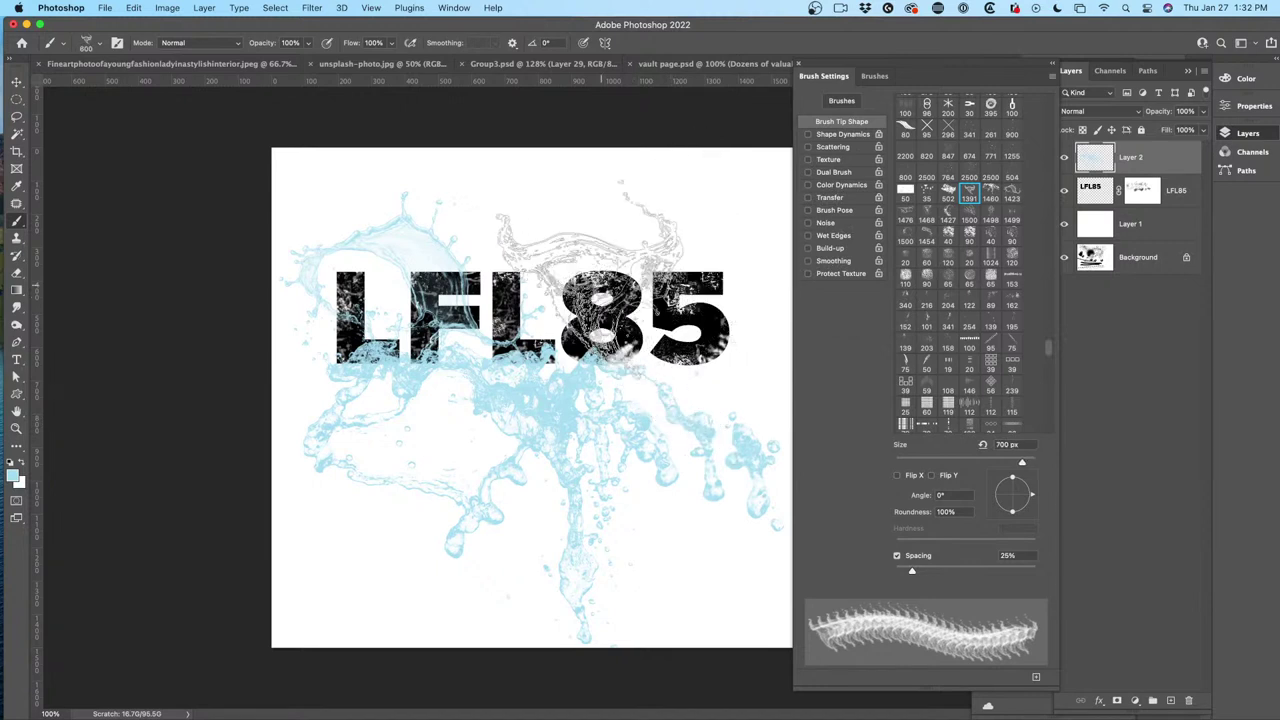
key("bracketright")
key("bracketright")
key("bracketright")
key("bracketright")
key("bracketright")
key("bracketright")
key("bracketright")
key("bracketright")
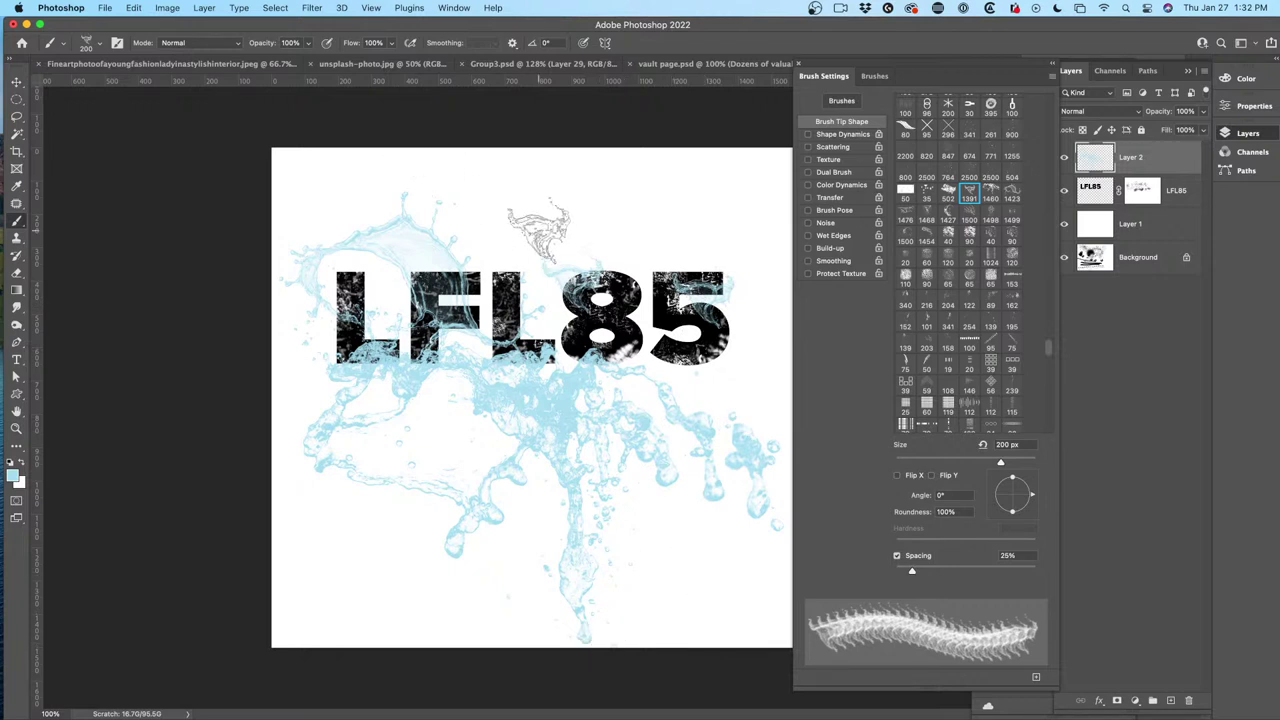
Select the 50 px feathery brush tip, enlarge it to 1000 px, and add a new layer above the splashes.
left_click(927, 364)
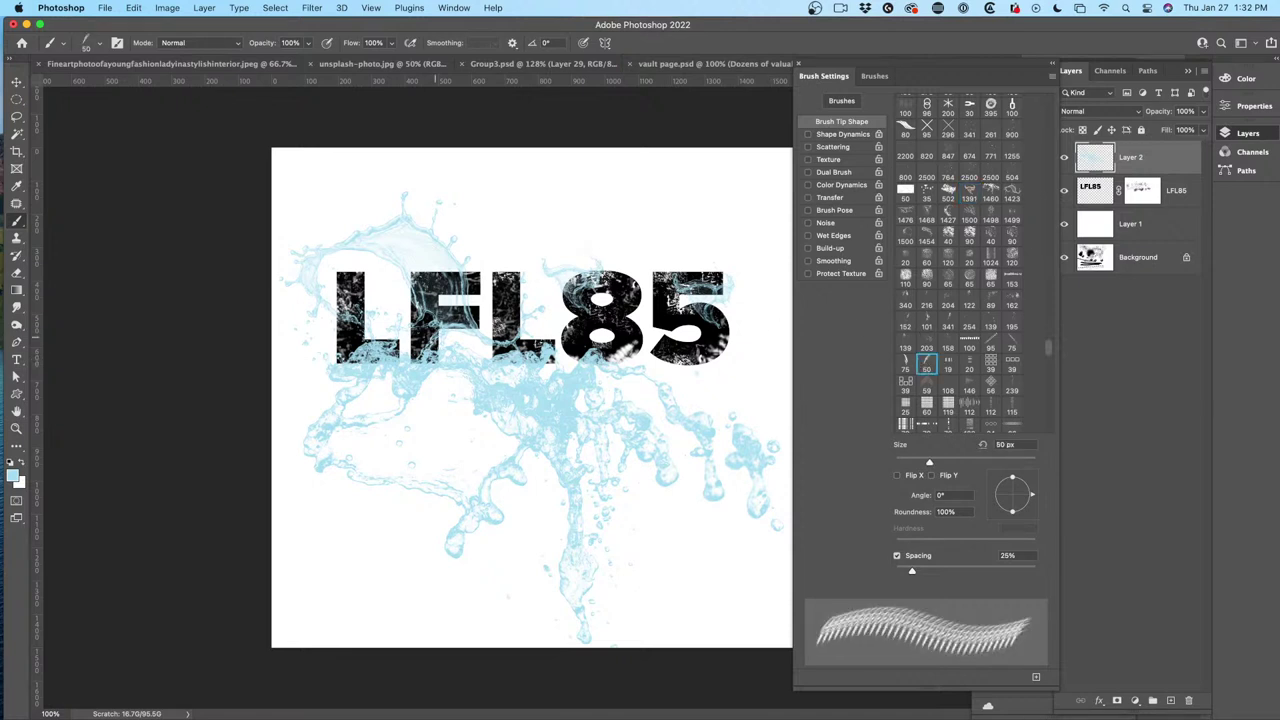
left_click_drag(929, 462, 1022, 462)
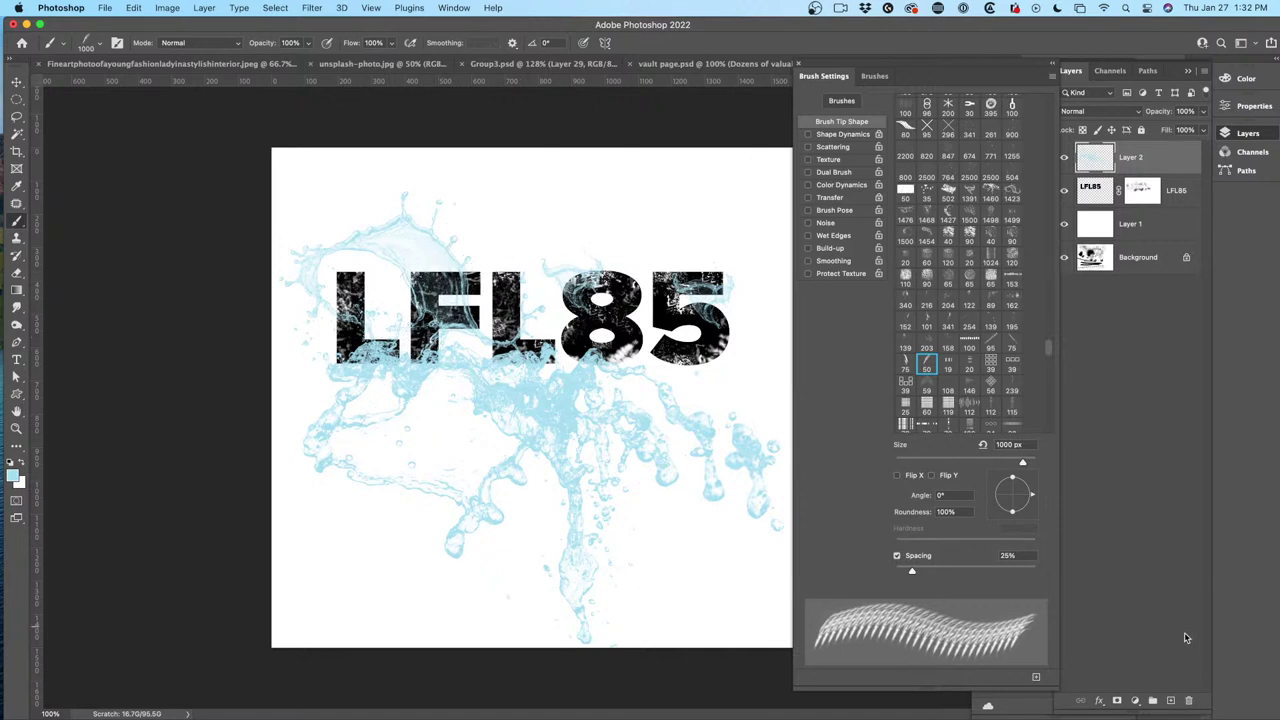
left_click(1171, 700)
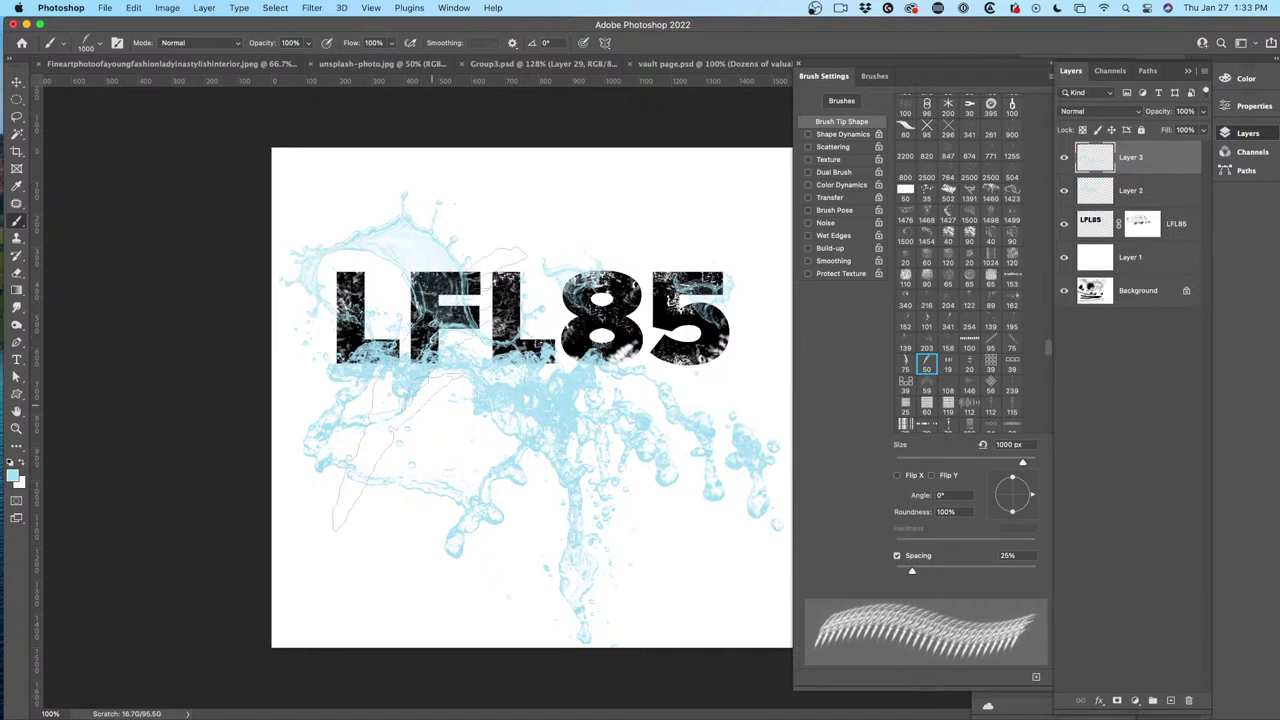
Set the foreground color to a deep purple.
left_click(16, 479)
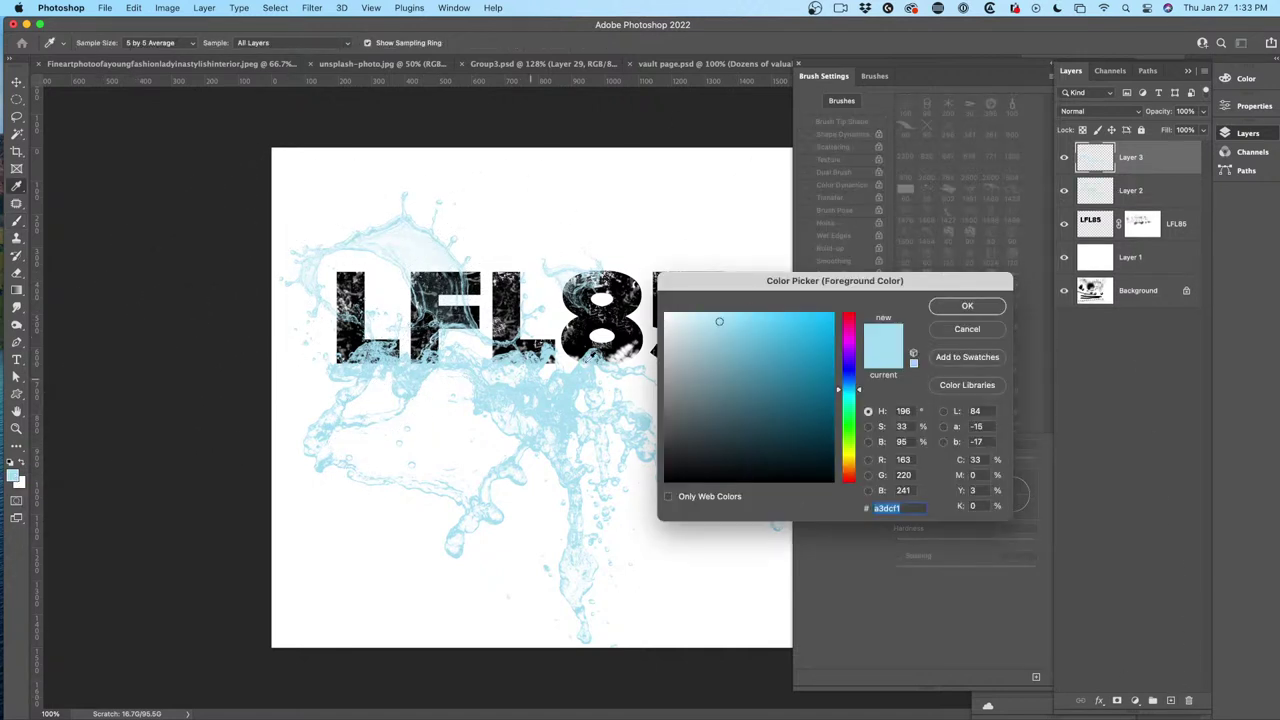
left_click(852, 338)
left_click_drag(843, 428, 848, 451)
mouse_move(756, 333)
left_mouse_down()
mouse_move(791, 406)
mouse_move(848, 338)
left_mouse_up()
mouse_move(806, 375)
left_mouse_down()
mouse_move(793, 389)
mouse_move(813, 382)
left_mouse_up()
left_click(967, 305)
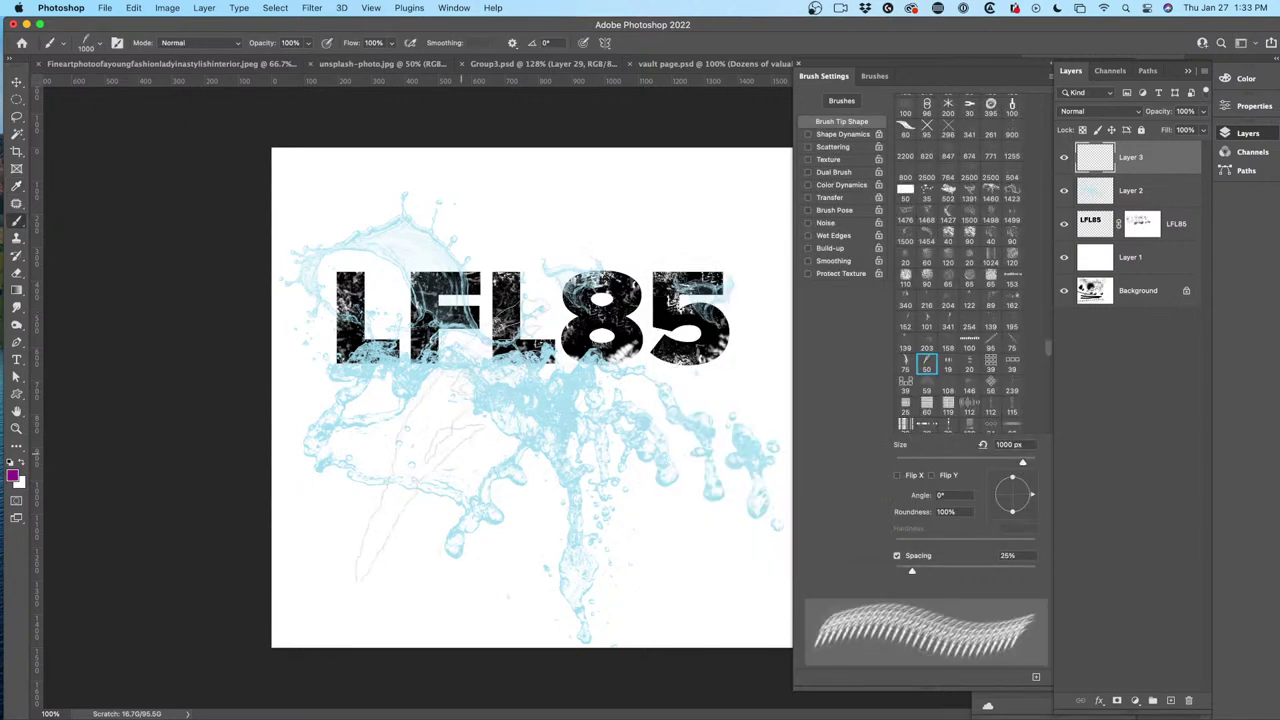
Try a purple feathery stroke below the letters with the brush at 700 px.
key("bracketleft")
key("bracketleft")
key("bracketleft")
key("bracketleft")
key("bracketleft")
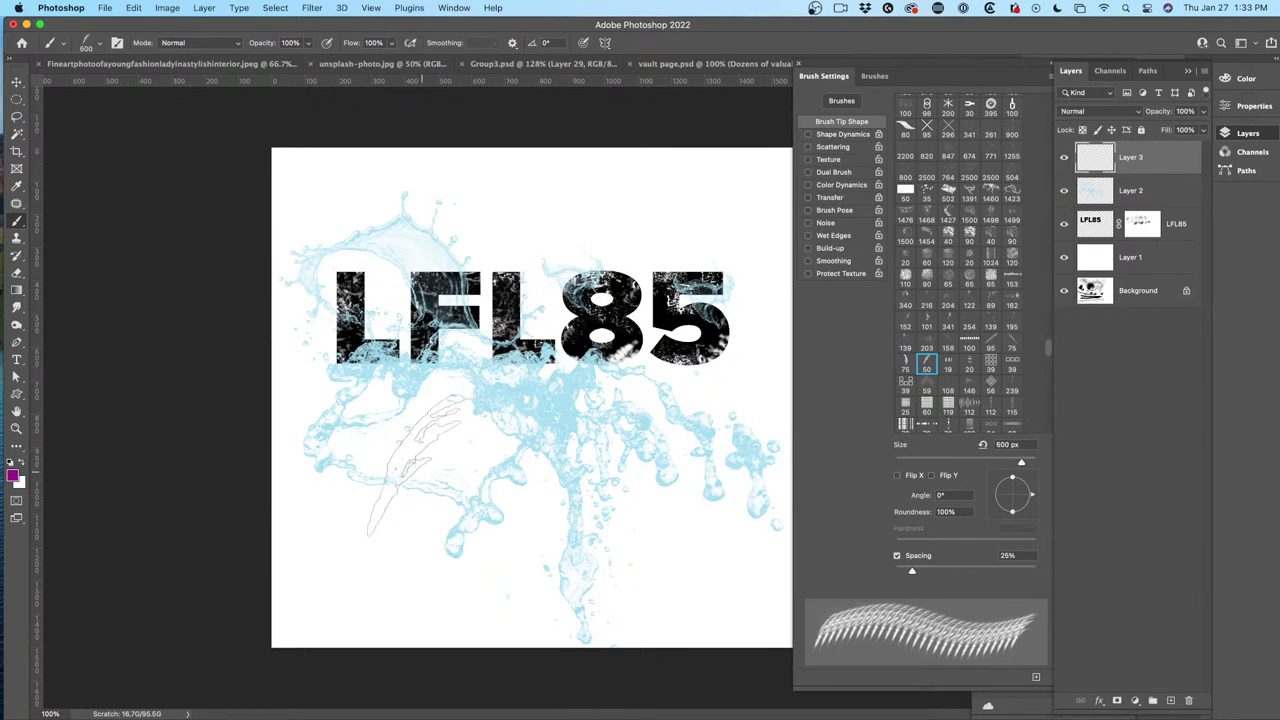
key("bracketright")
key("bracketright")
left_click_drag(360, 540, 455, 395)
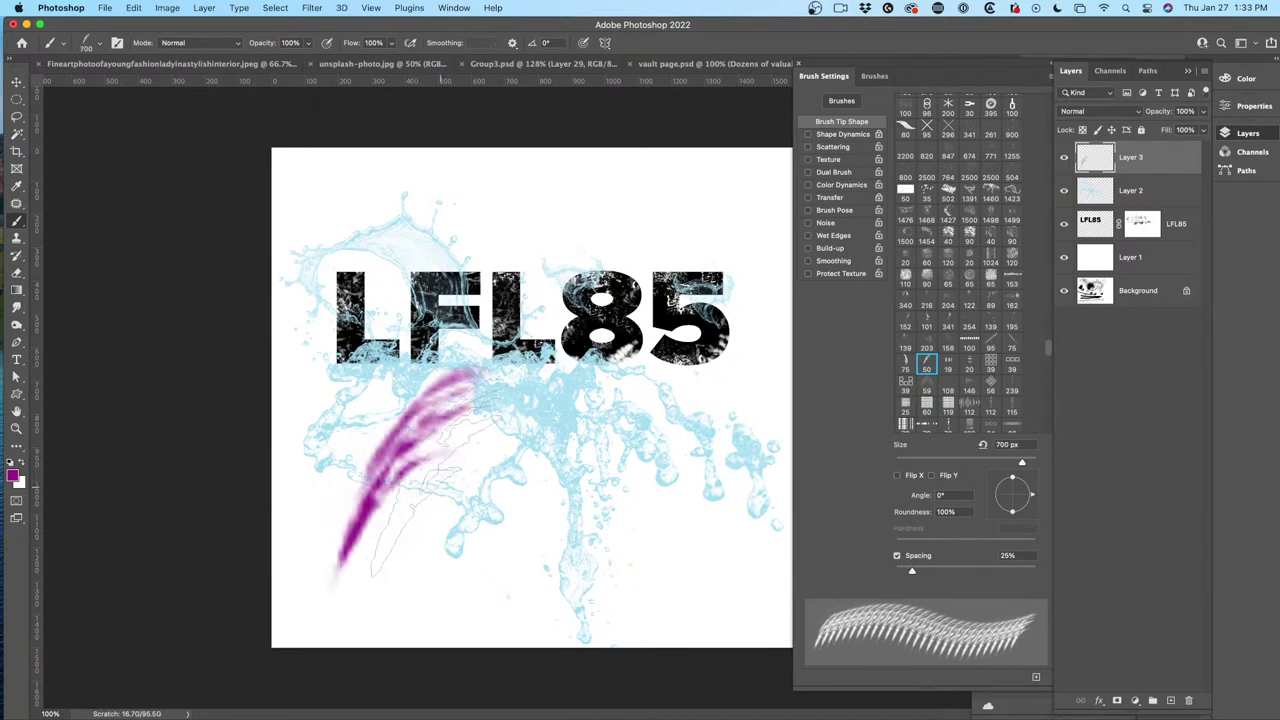
key("super+z")
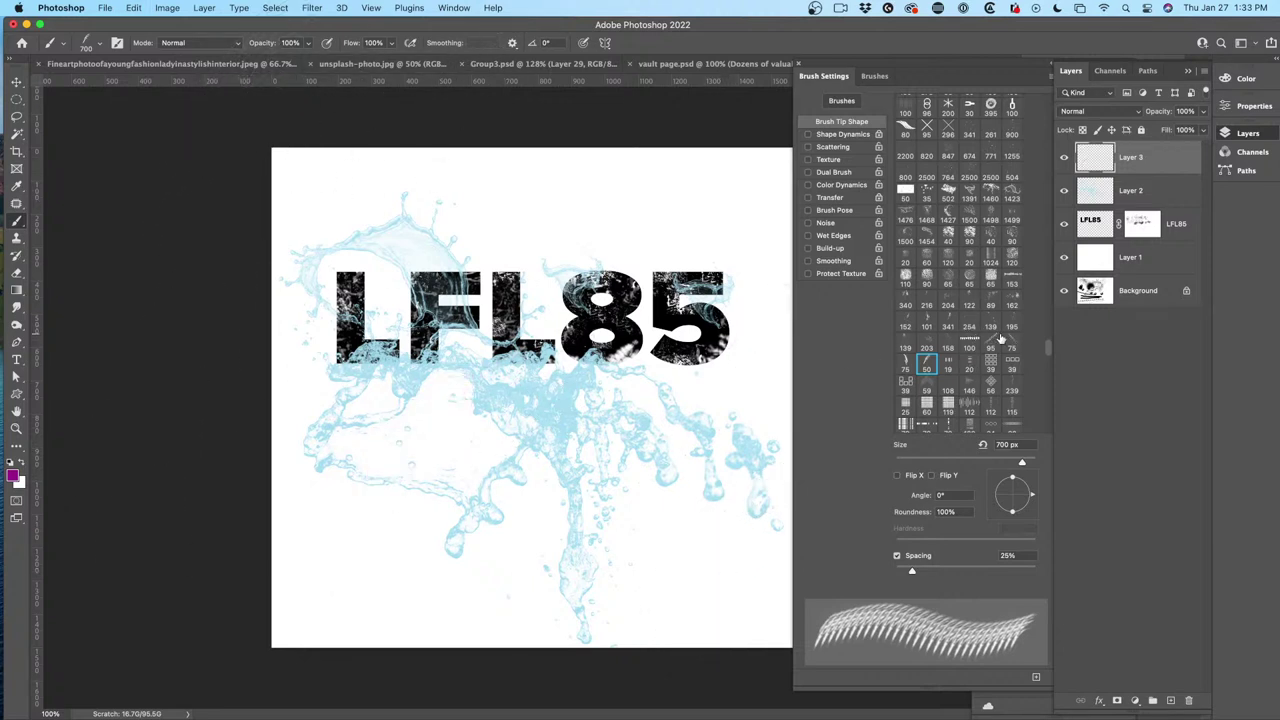
Browse the brush tip collection for another shape suited to decorating the lettering.
scroll(960, 372, "down", 10)
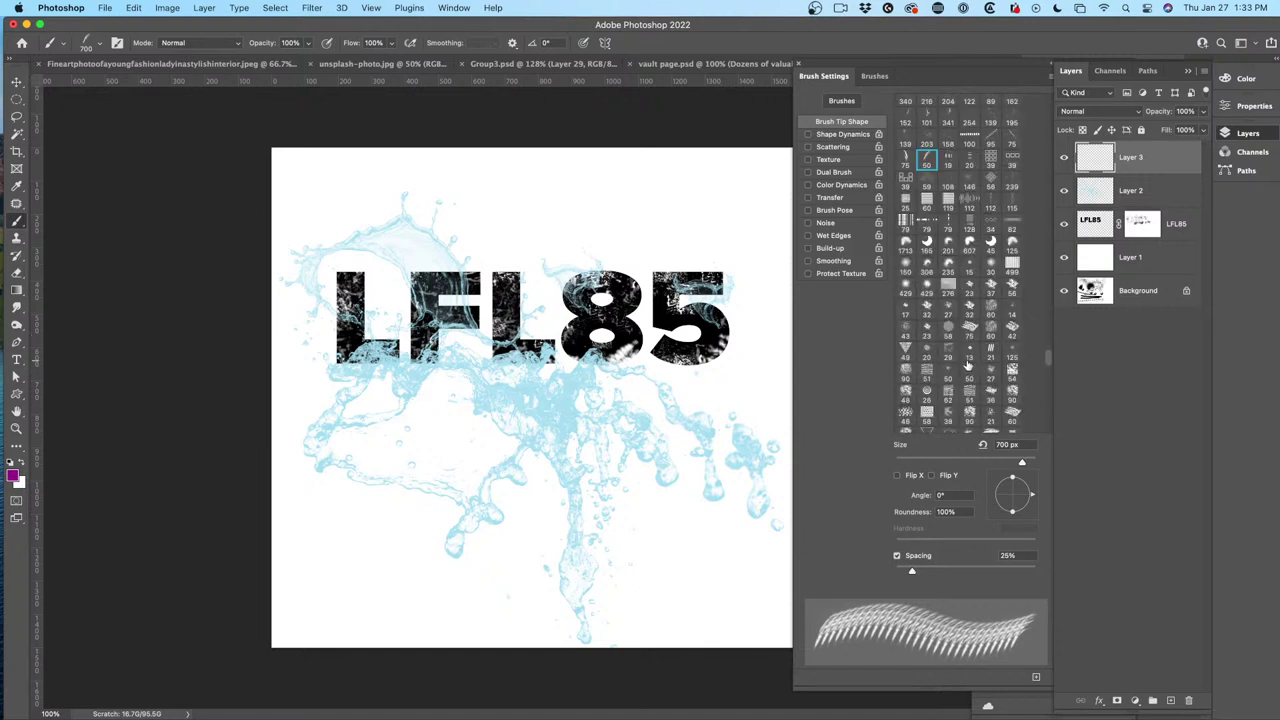
scroll(968, 365, "down", 10)
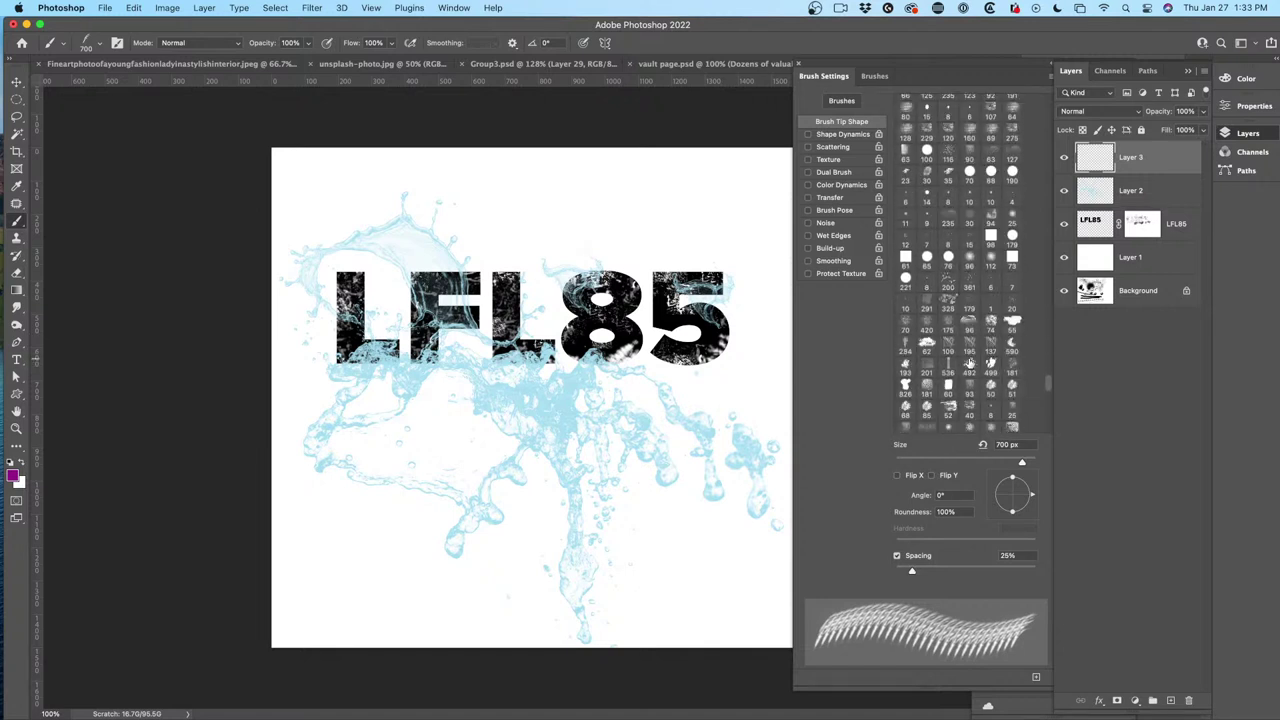
scroll(969, 363, "down", 2)
scroll(970, 370, "down", 10)
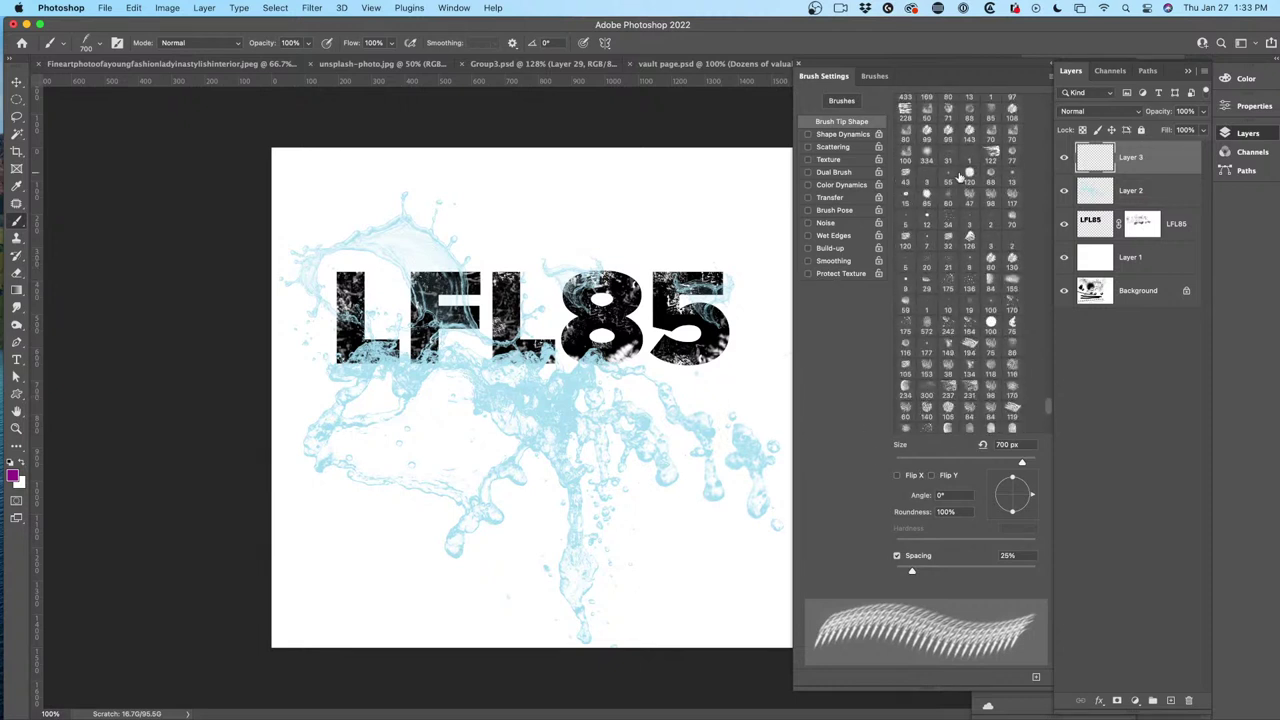
scroll(1004, 228, "down", 5)
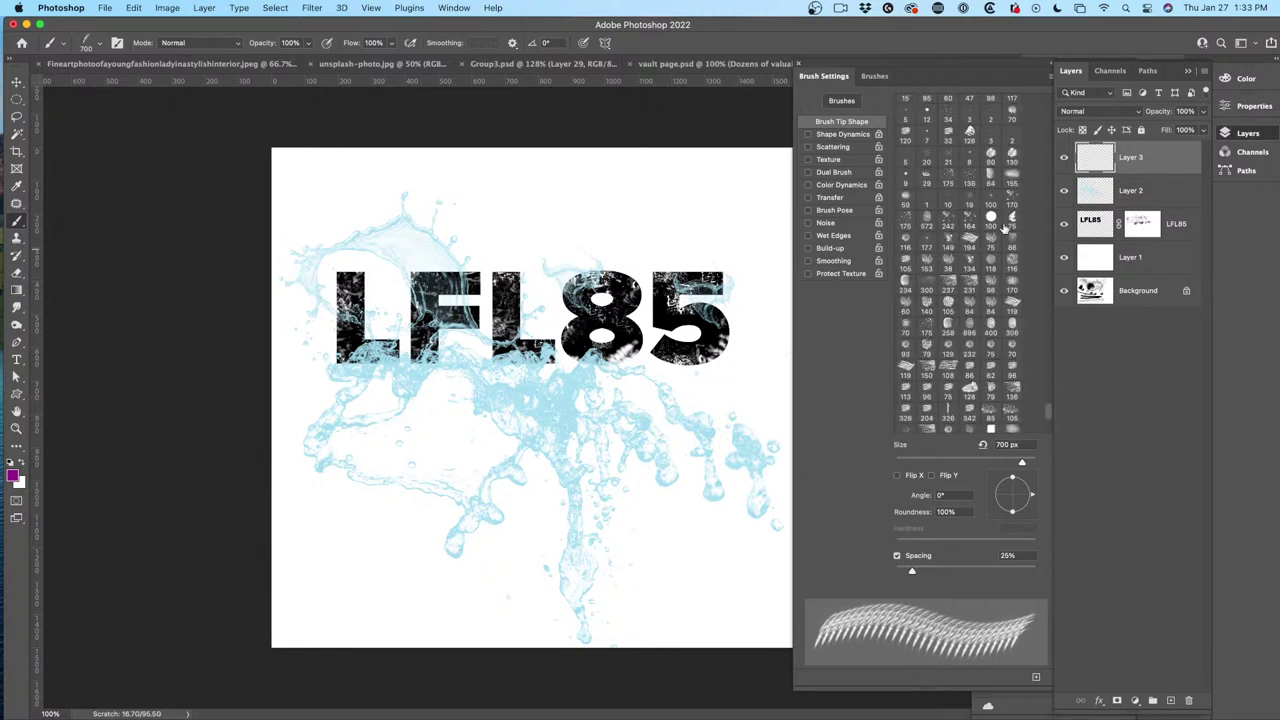
left_click(1049, 78)
left_click(985, 155)
scroll(950, 350, "down", 12)
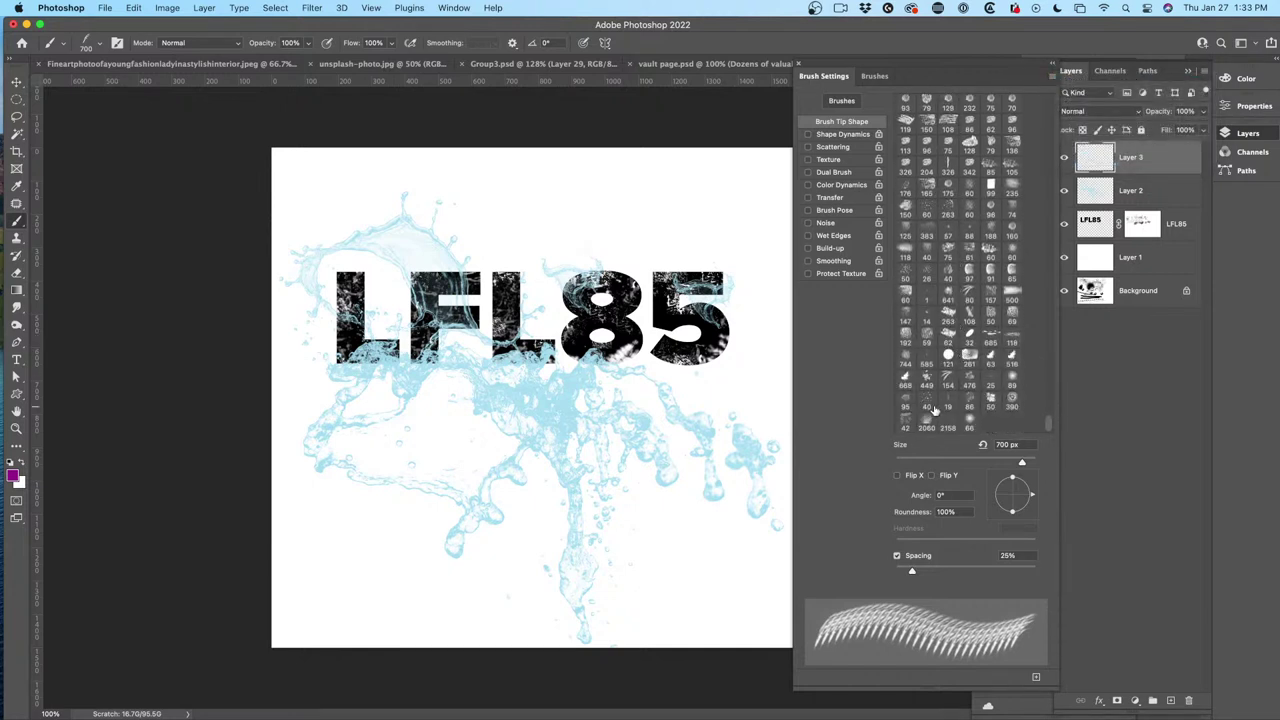
scroll(952, 370, "up", 15)
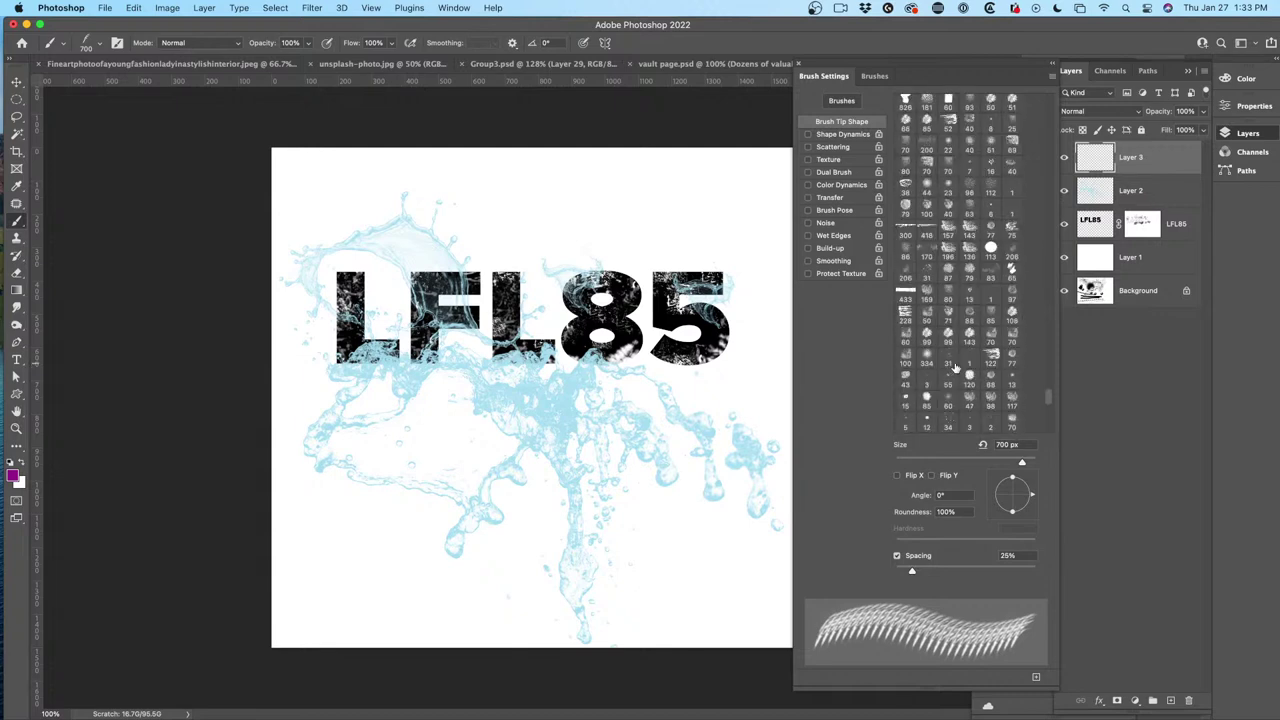
scroll(953, 368, "up", 10)
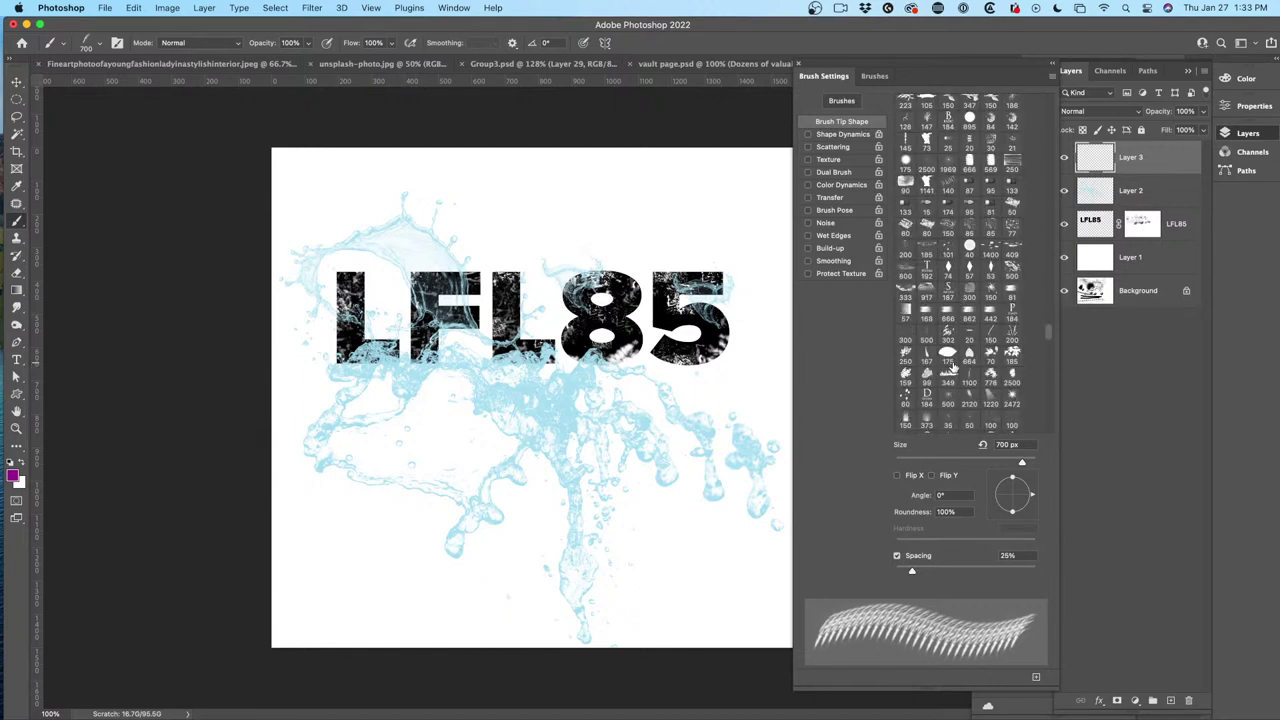
scroll(962, 362, "down", 5)
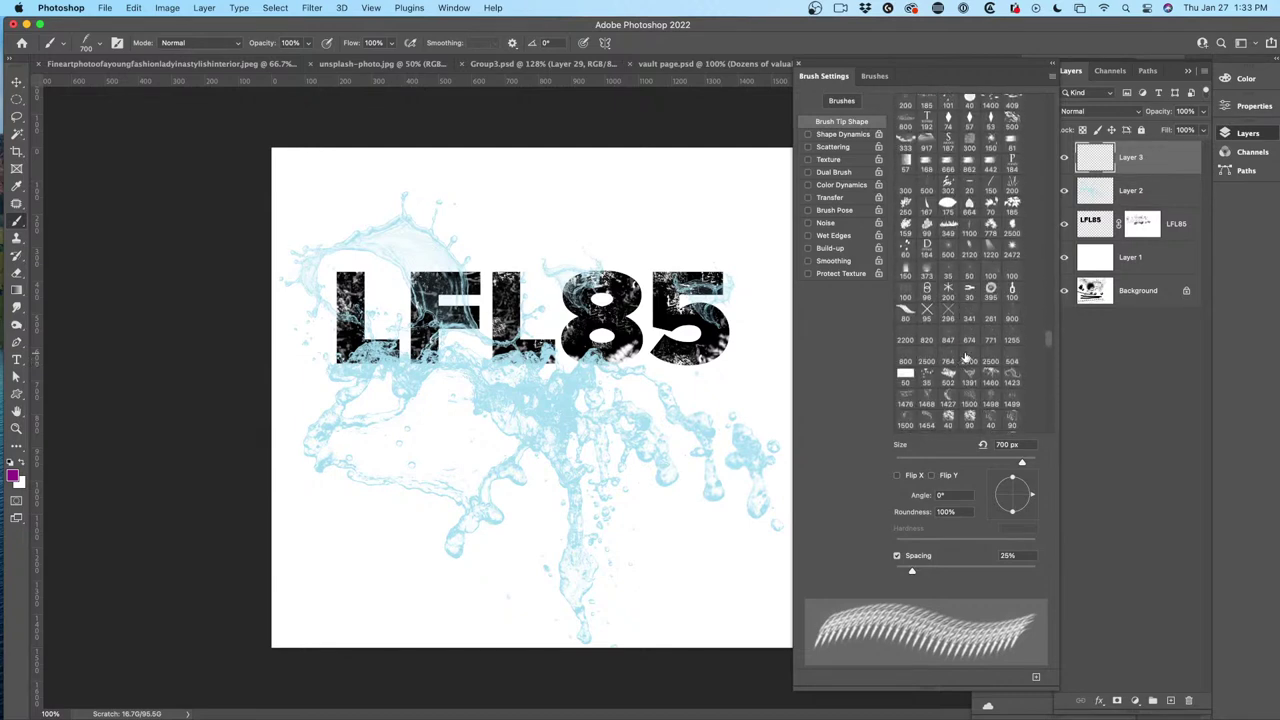
Select the 80 px wavy leaf-shaped brush tip, enlarge it to 500 px, and stamp it once in purple below the letters.
left_click(905, 310)
left_click(390, 502)
key("ctrl+z")
key("bracketright")
key("bracketright")
key("bracketright")
key("bracketright")
key("bracketright")
key("bracketright")
key("bracketright")
key("bracketright")
key("bracketright")
key("bracketright")
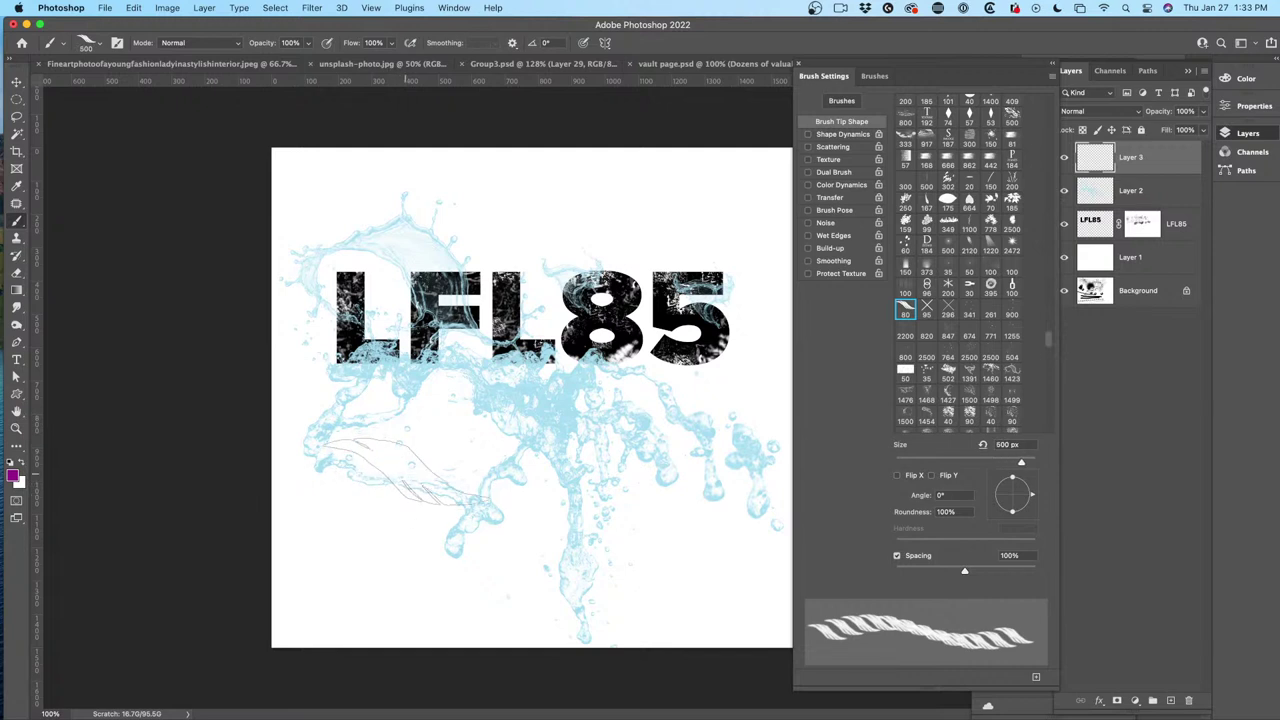
left_click(407, 470)
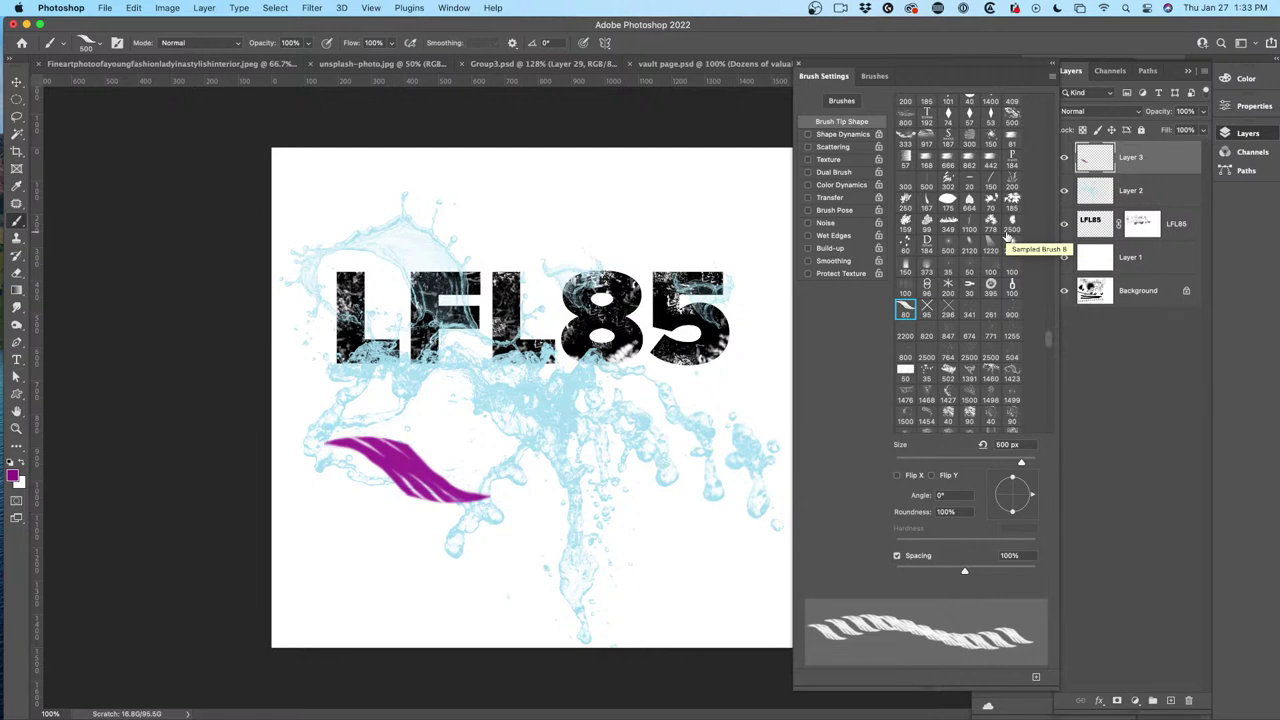
Duplicate the purple leaf's layer and rotate the copy about 27.7° around the lower-right corner of the leaf.
key("super+j")
key("super+t")
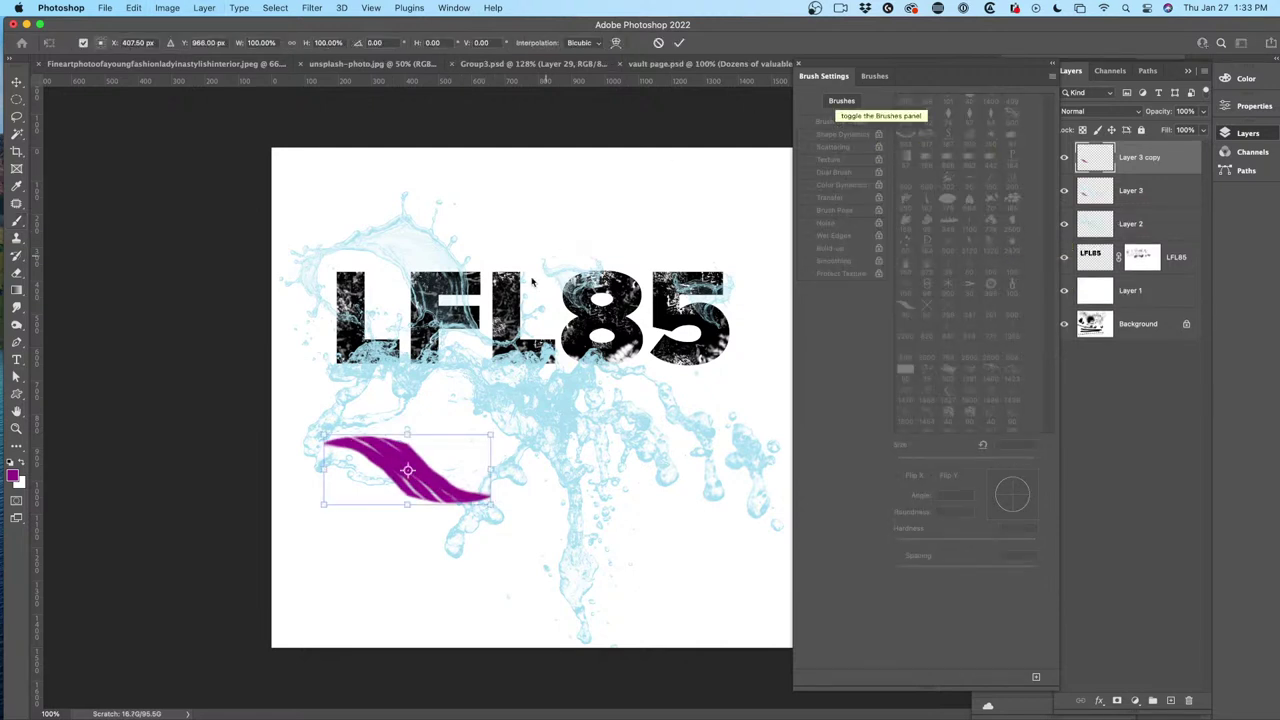
left_click_drag(407, 471, 491, 505)
left_click_drag(304, 426, 400, 352)
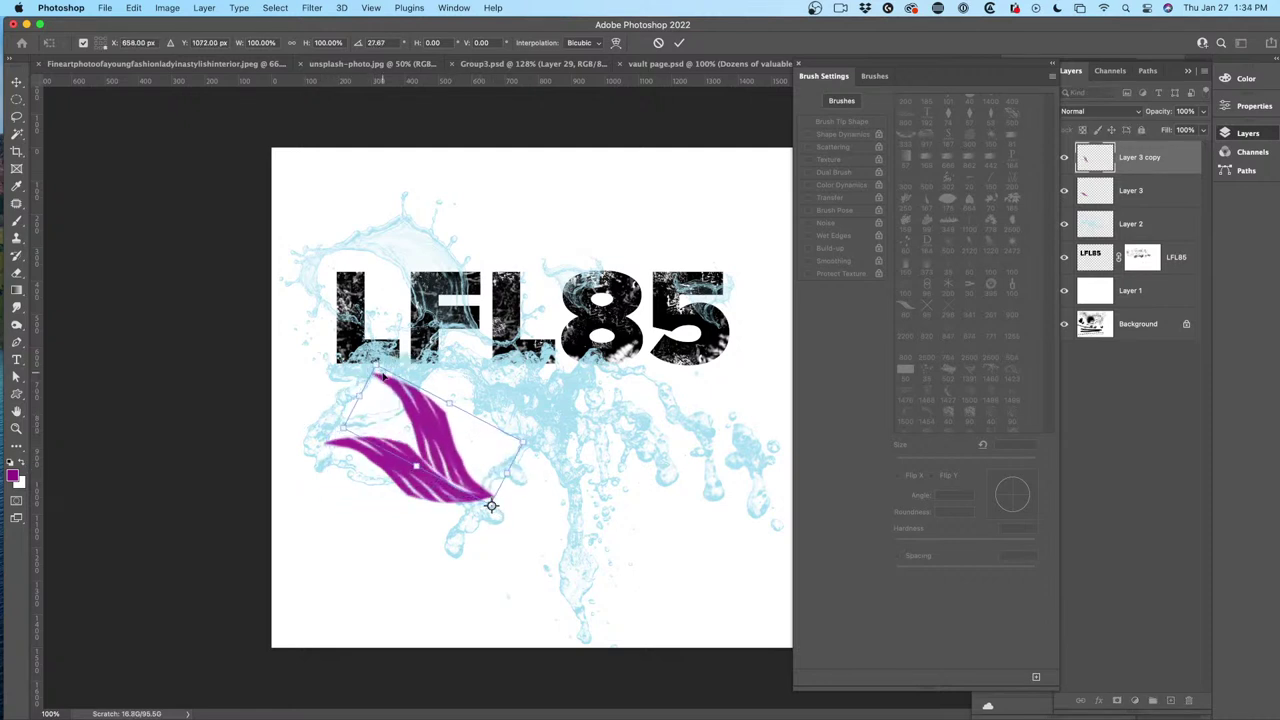
key("Return")
key("b")
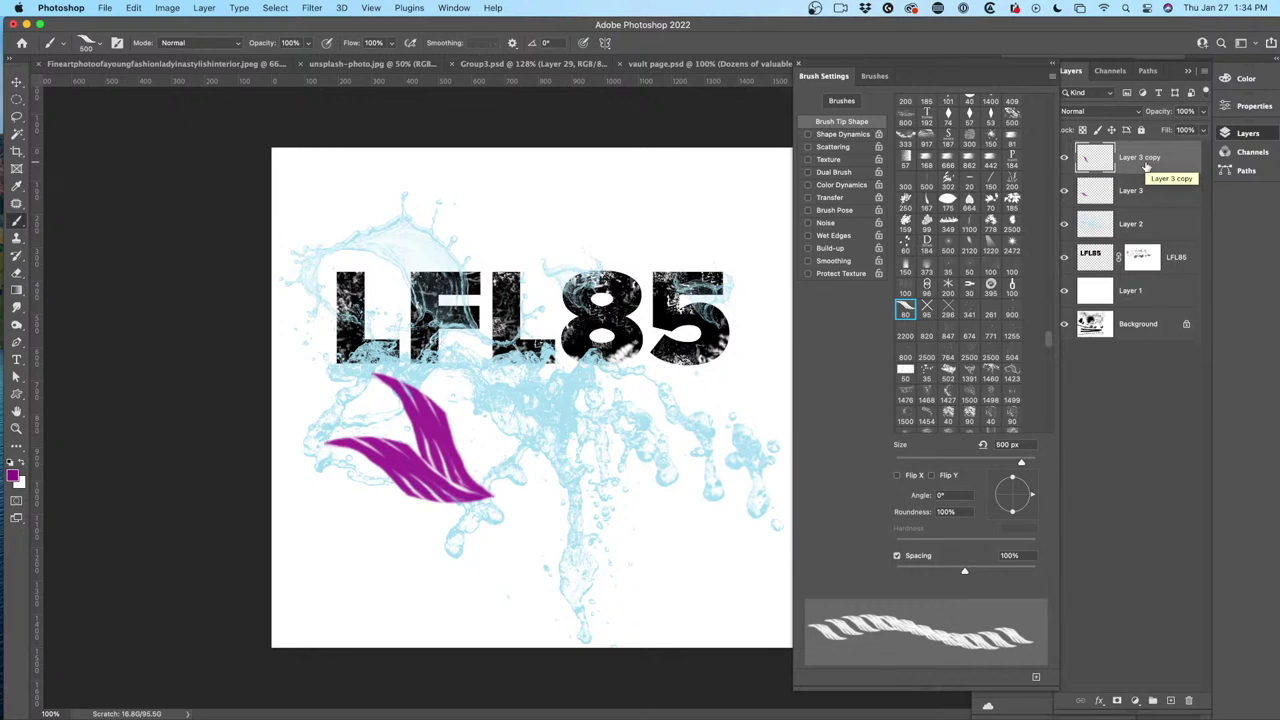
Repeat the rotation on eleven more leaf copies around the same pivot to complete a full flower.
key("super+alt+shift+t")
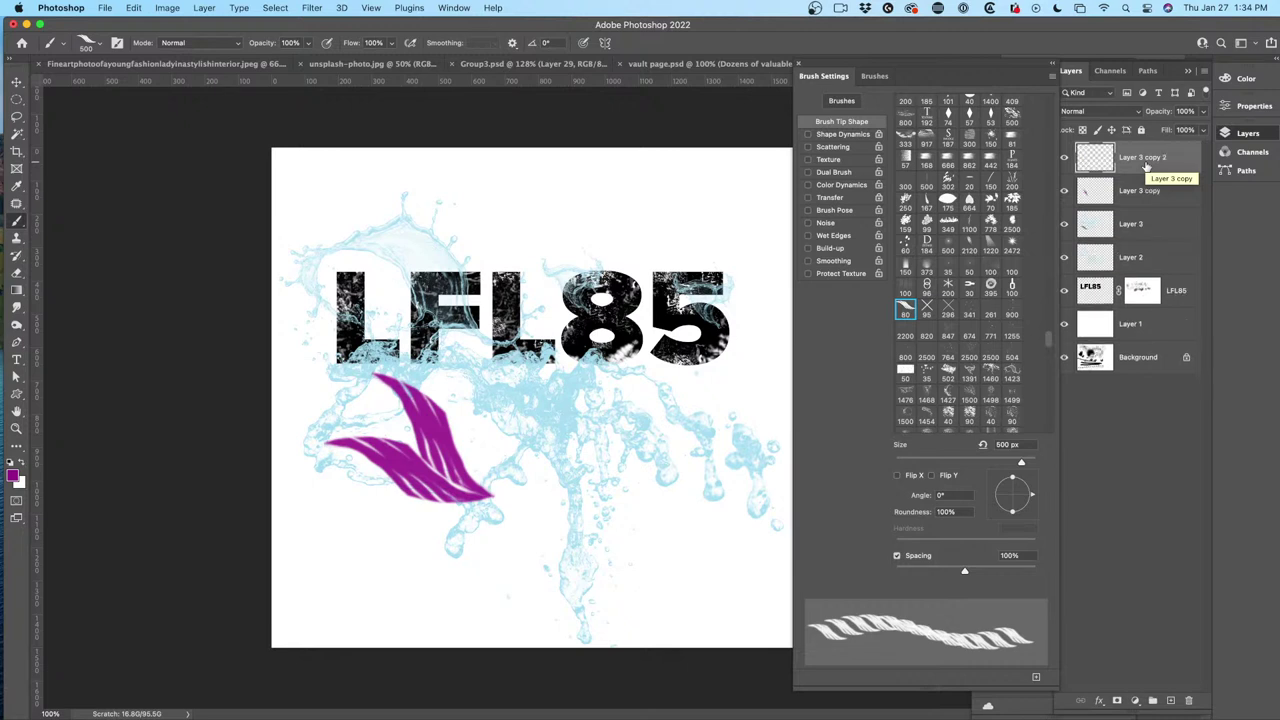
key("super+alt+shift+t")
key("super+alt+shift+t")
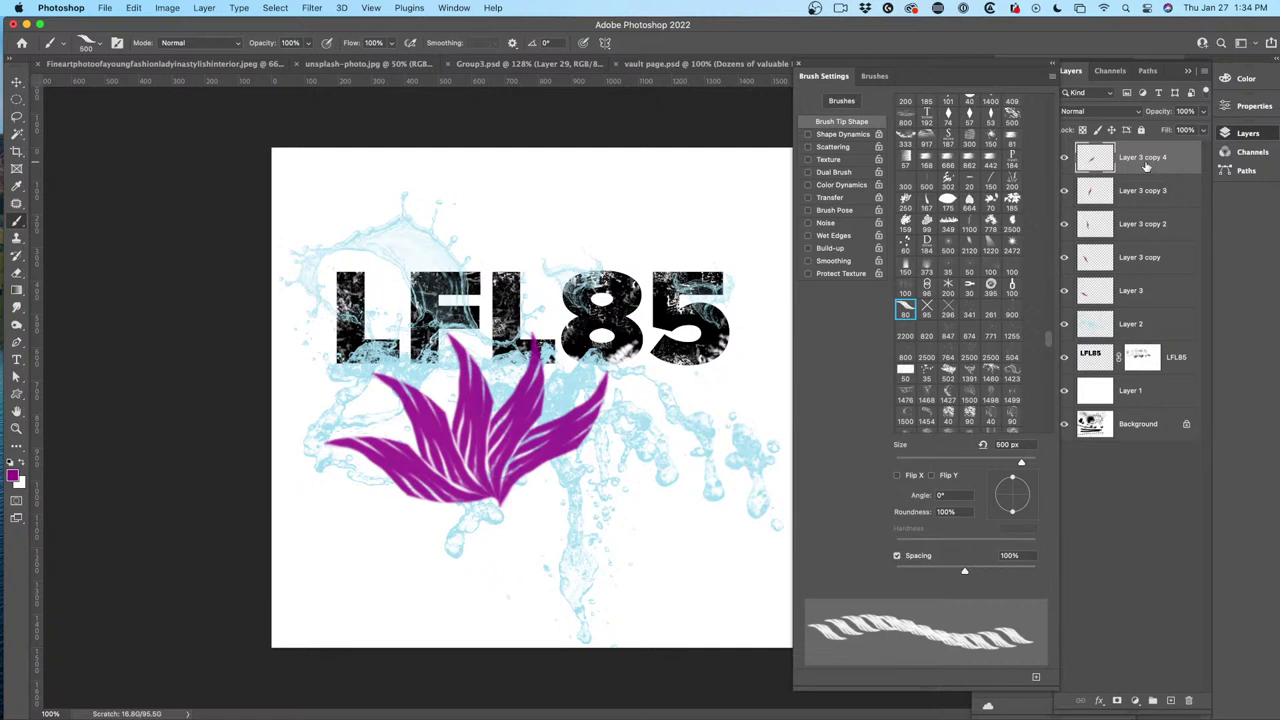
key("super+alt+shift+t")
key("super+alt+shift+t")
key("super+alt+shift+t")
key("super+alt+shift+t")
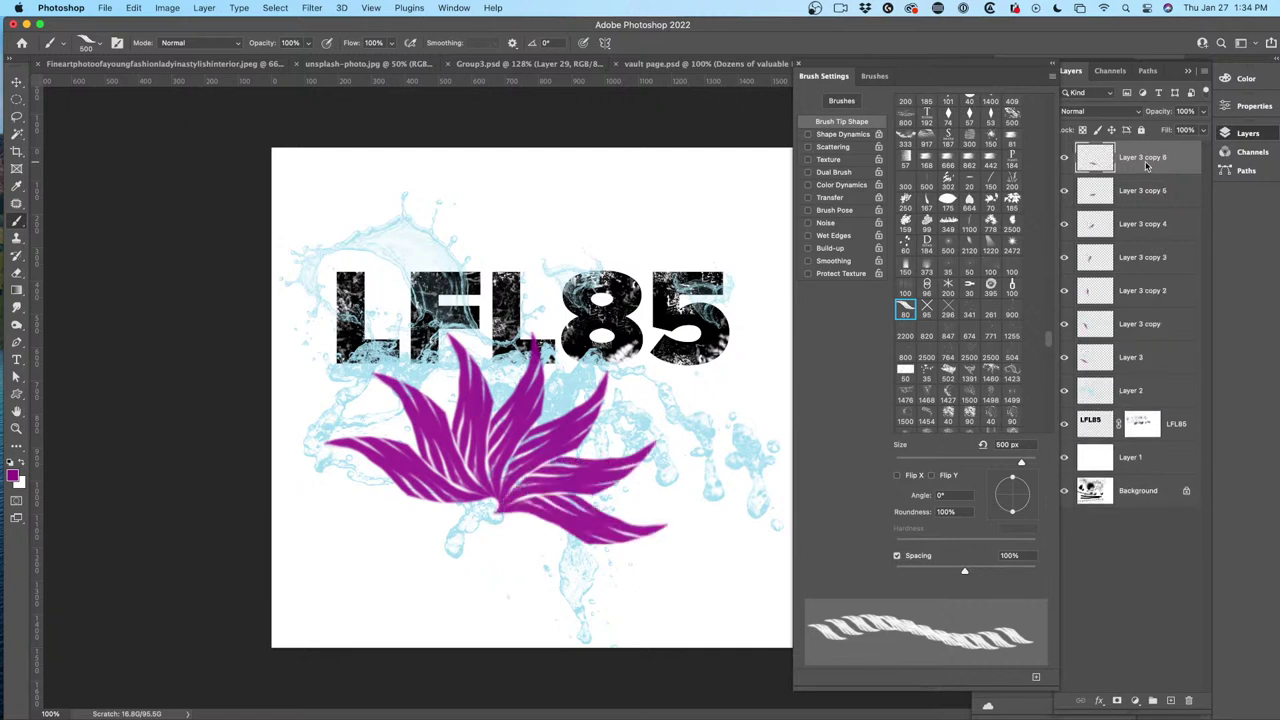
key("super+alt+shift+t")
key("super+alt+shift+t")
key("super+alt+shift+t")
key("super+alt+shift+t")
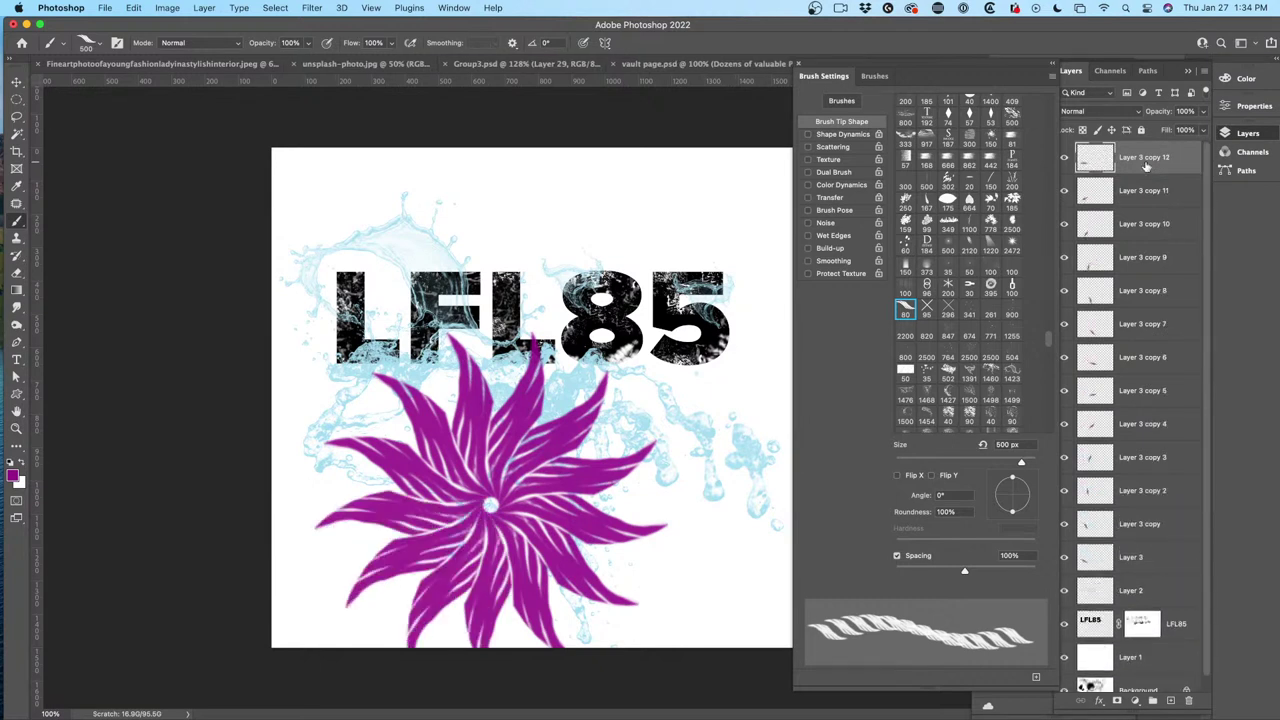
Group all petal layers from Layer 3 through Layer 3 copy 12 and move the flower up over the letters.
left_click(17, 81)
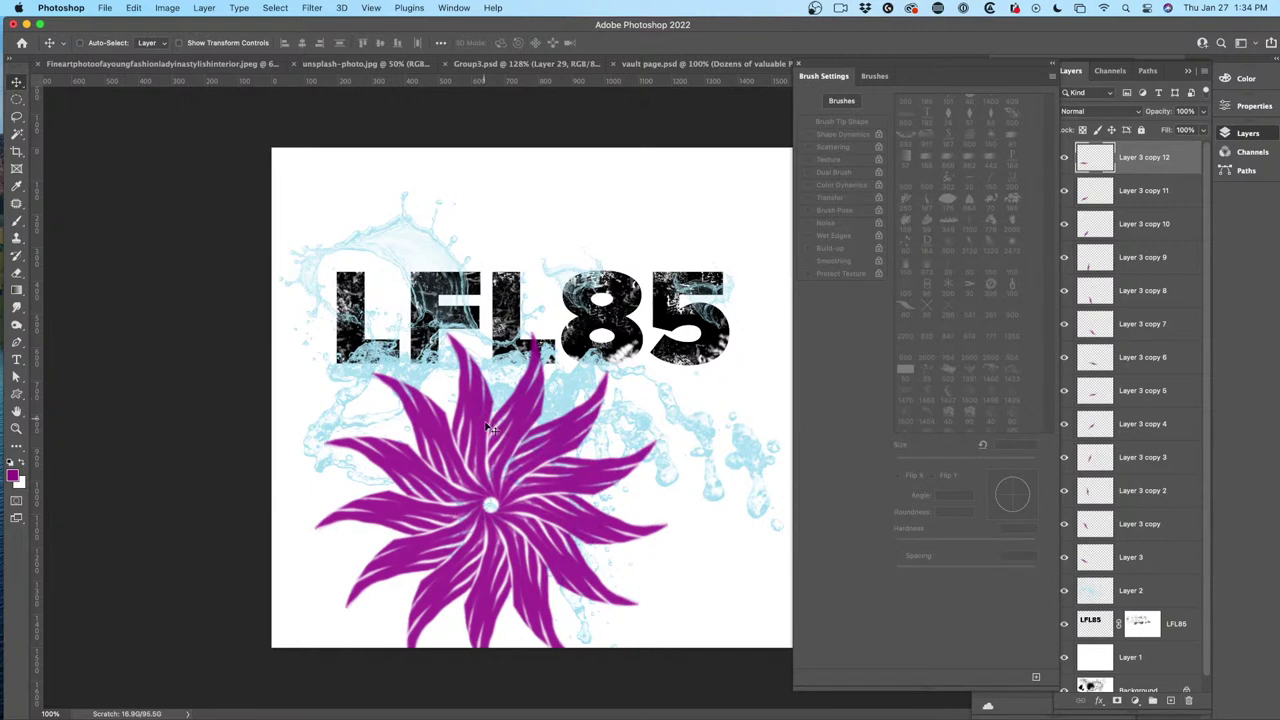
left_click(1146, 557, "shift")
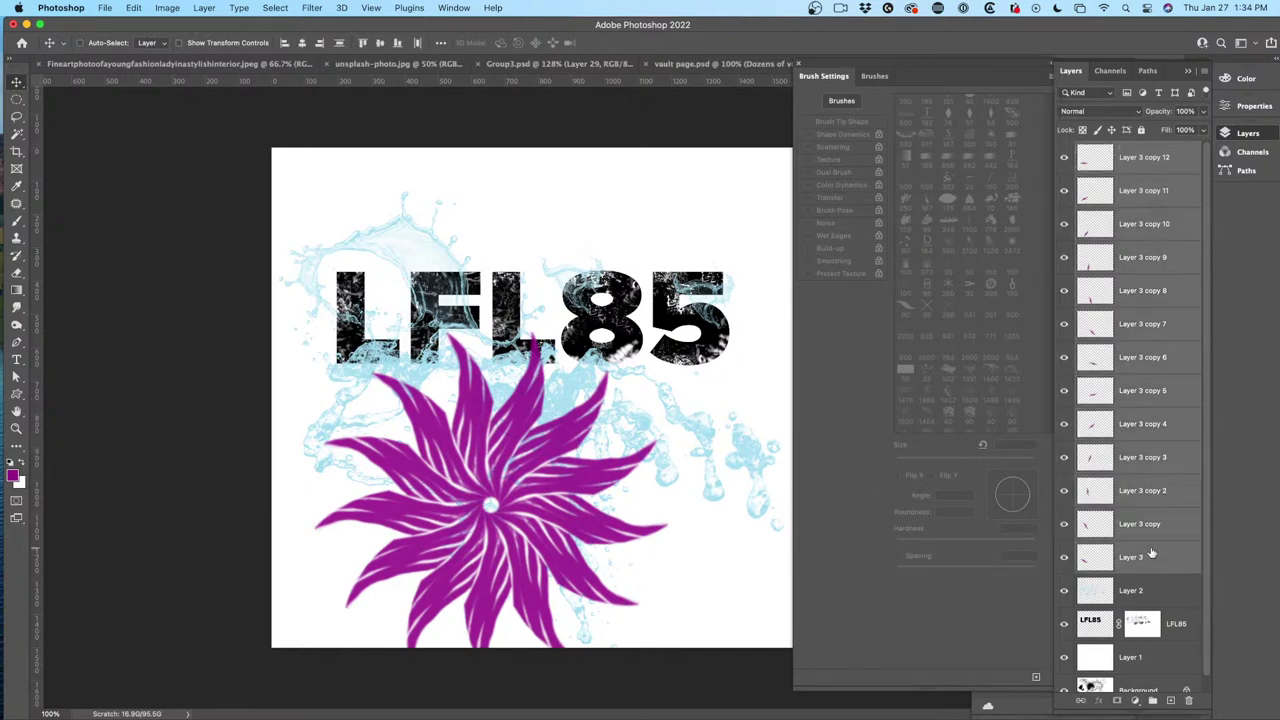
key("super+g")
left_click_drag(542, 462, 528, 365)
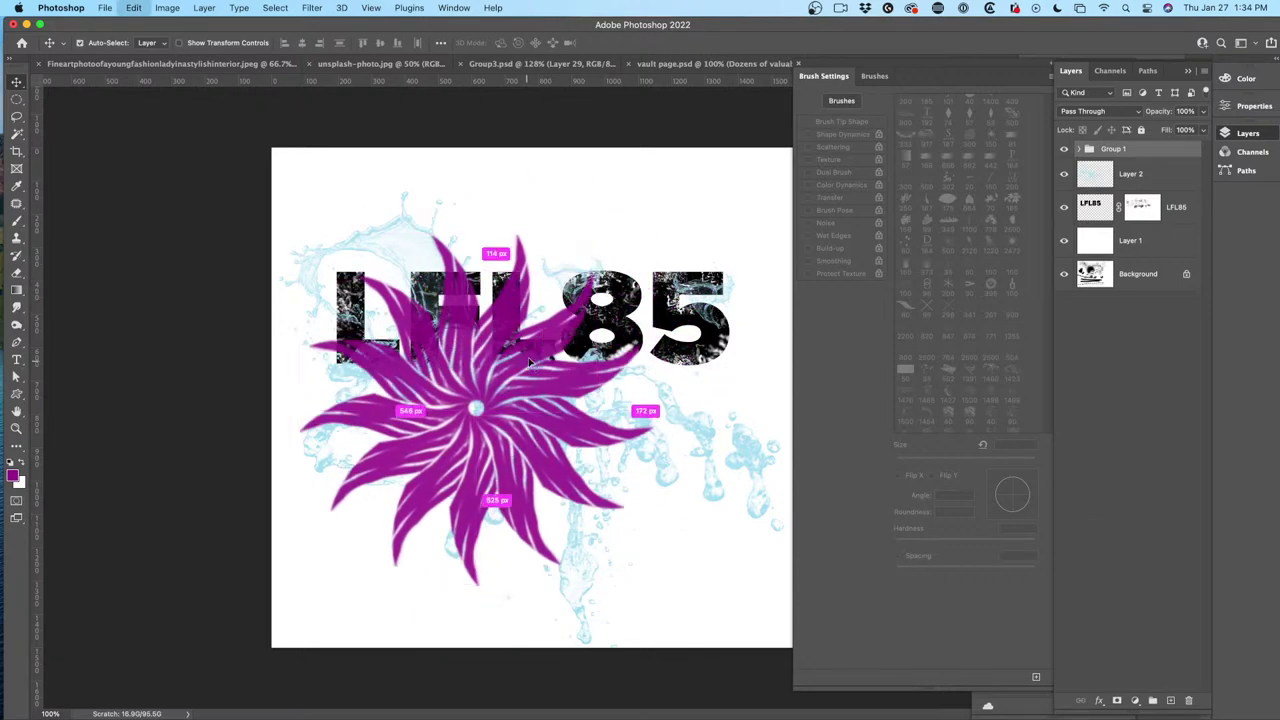
Scale the flower group down, place it below the first L, and merge it into a single layer.
key("super+t")
left_click_drag(655, 232, 446, 482)
key("Return")
left_click_drag(388, 528, 396, 465)
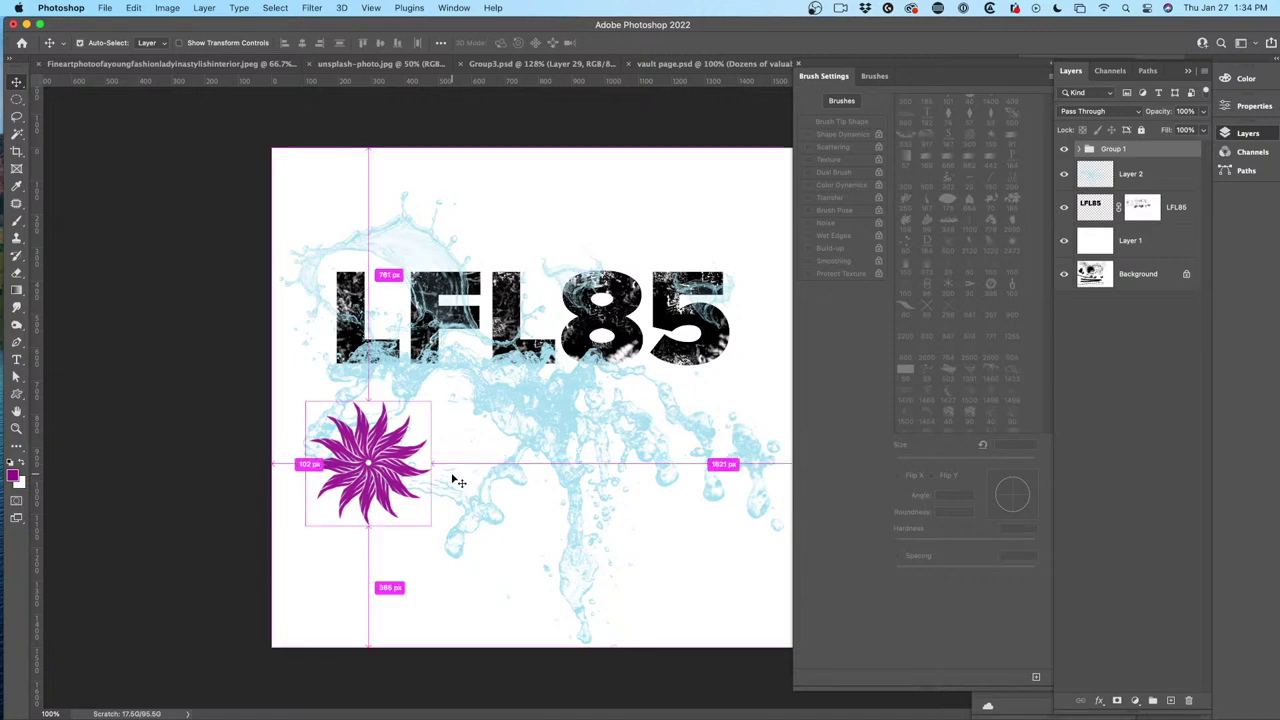
key("super+e")
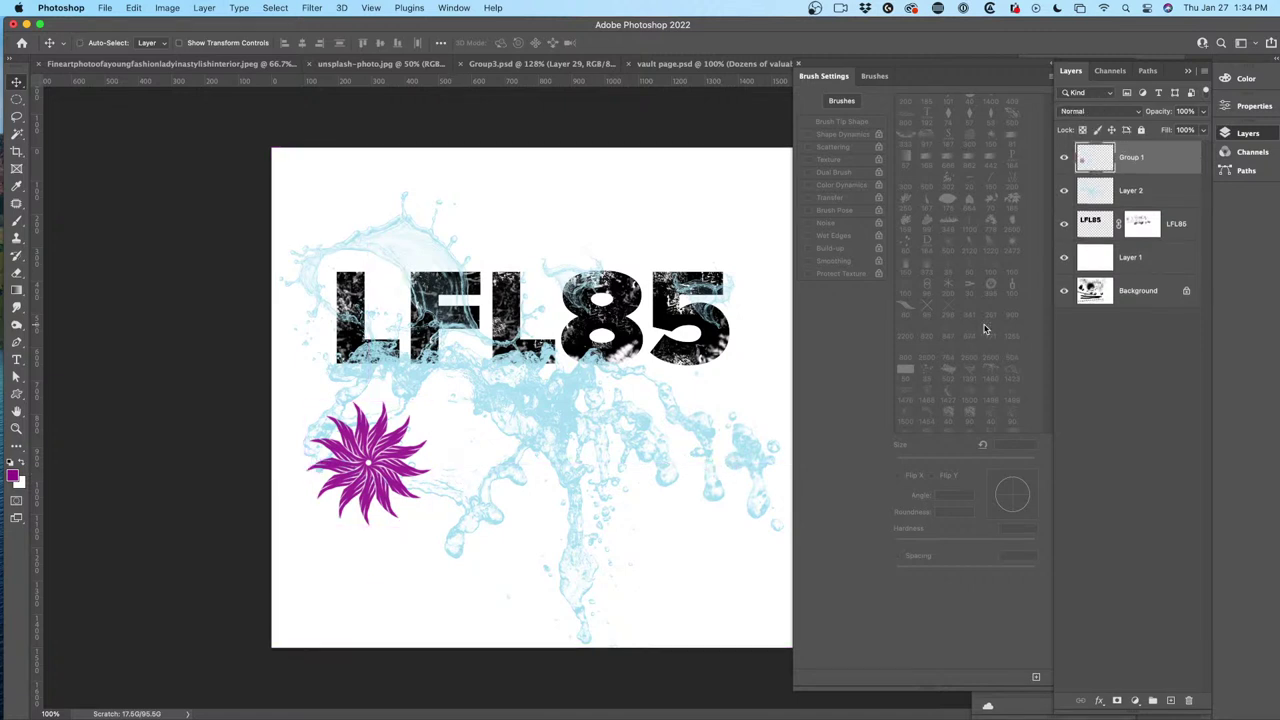
Draw a rectangular selection around the small purple flower, then return to the Move tool.
left_click(17, 88)
left_click(17, 100)
left_click(80, 99)
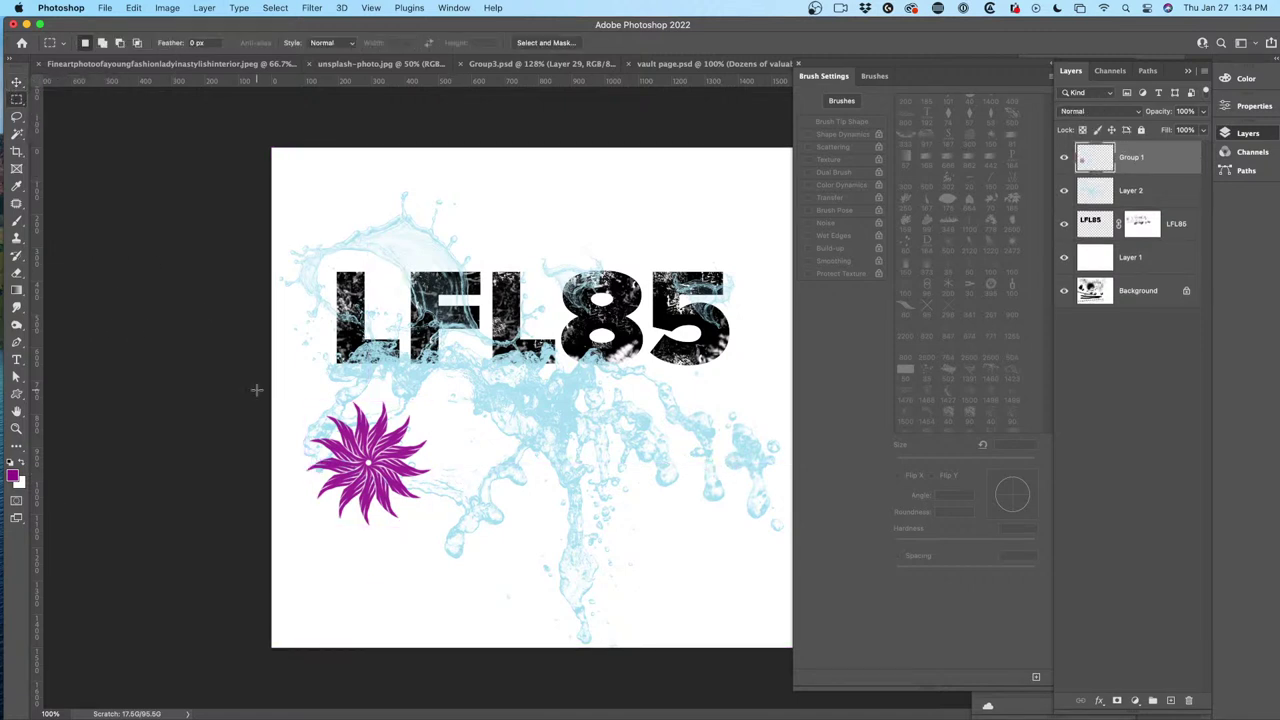
left_click_drag(301, 394, 438, 543)
left_click(16, 81)
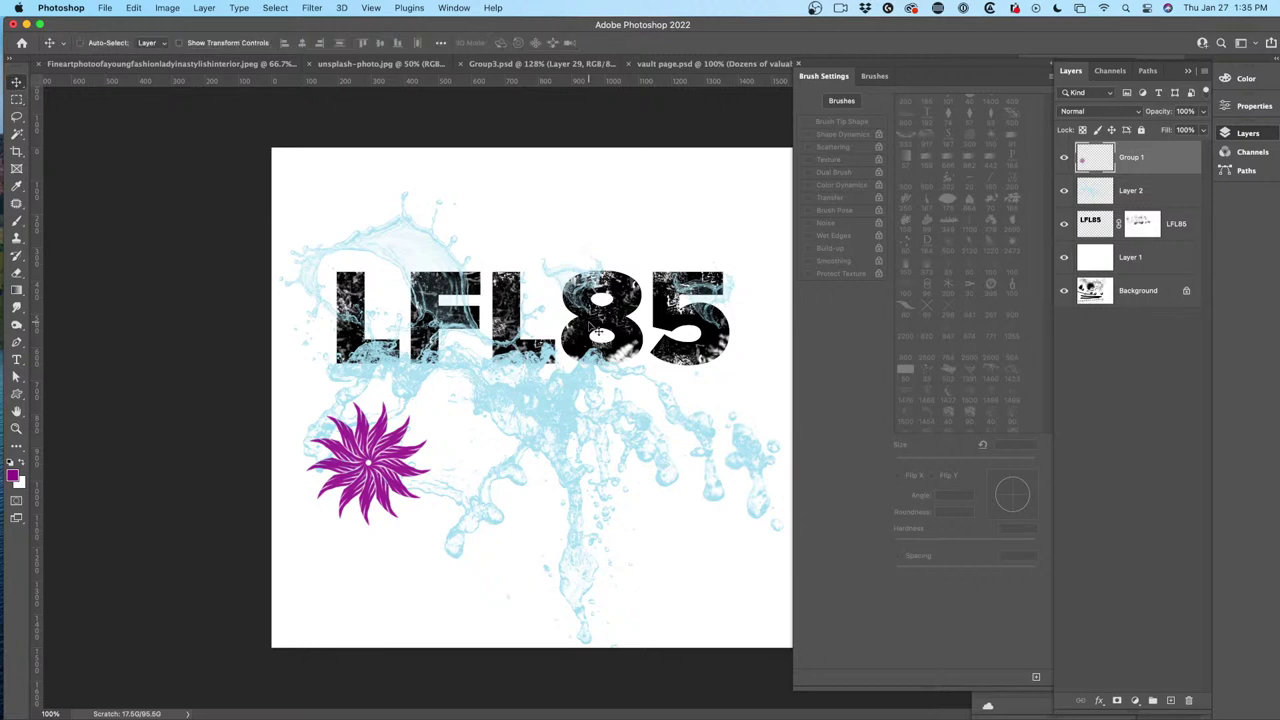
Collapse the Brush Settings, Libraries, and Layers panels to uncover the canvas.
left_click(1048, 70)
left_click(988, 79)
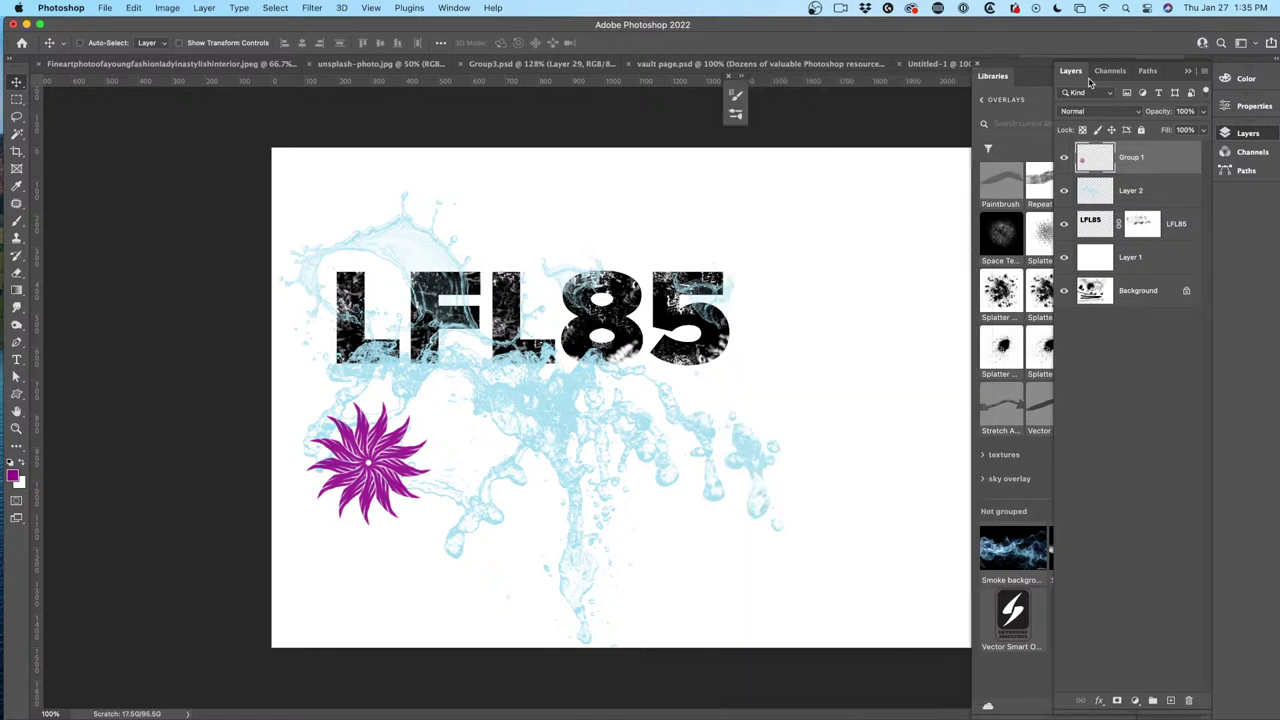
left_click(1186, 72)
left_click_drag(1084, 69, 1110, 99)
left_click(1171, 100)
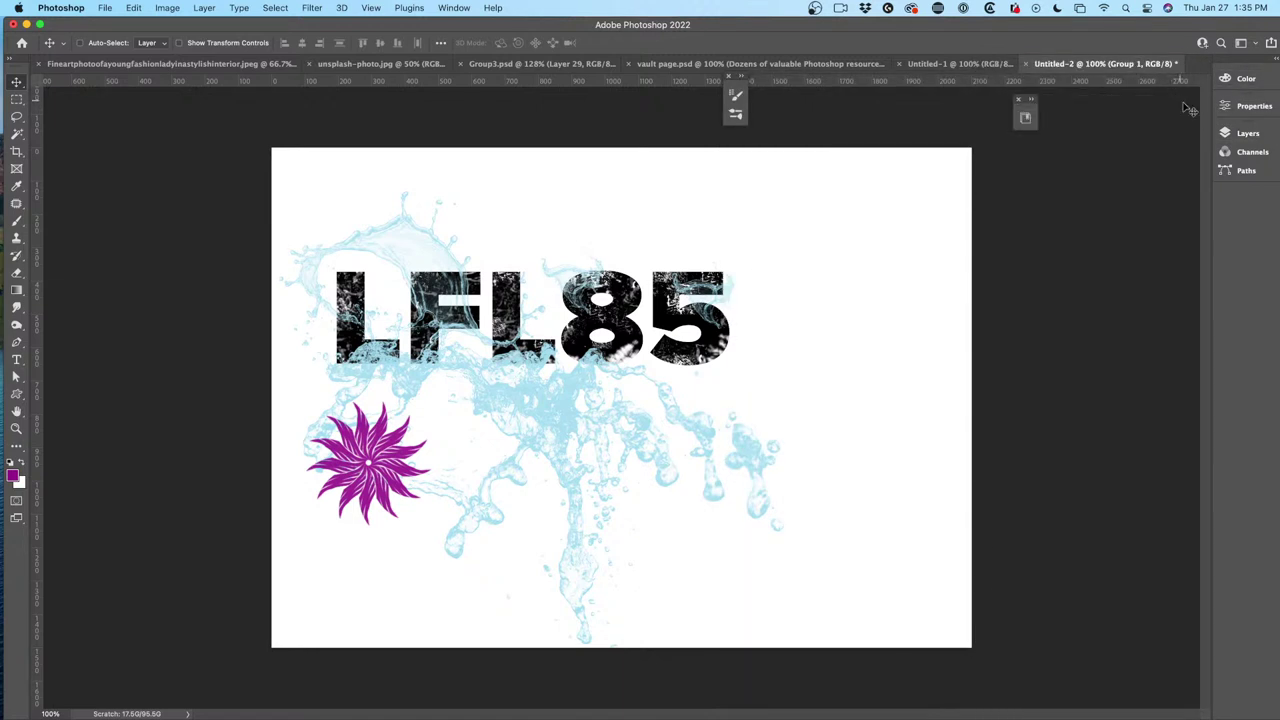
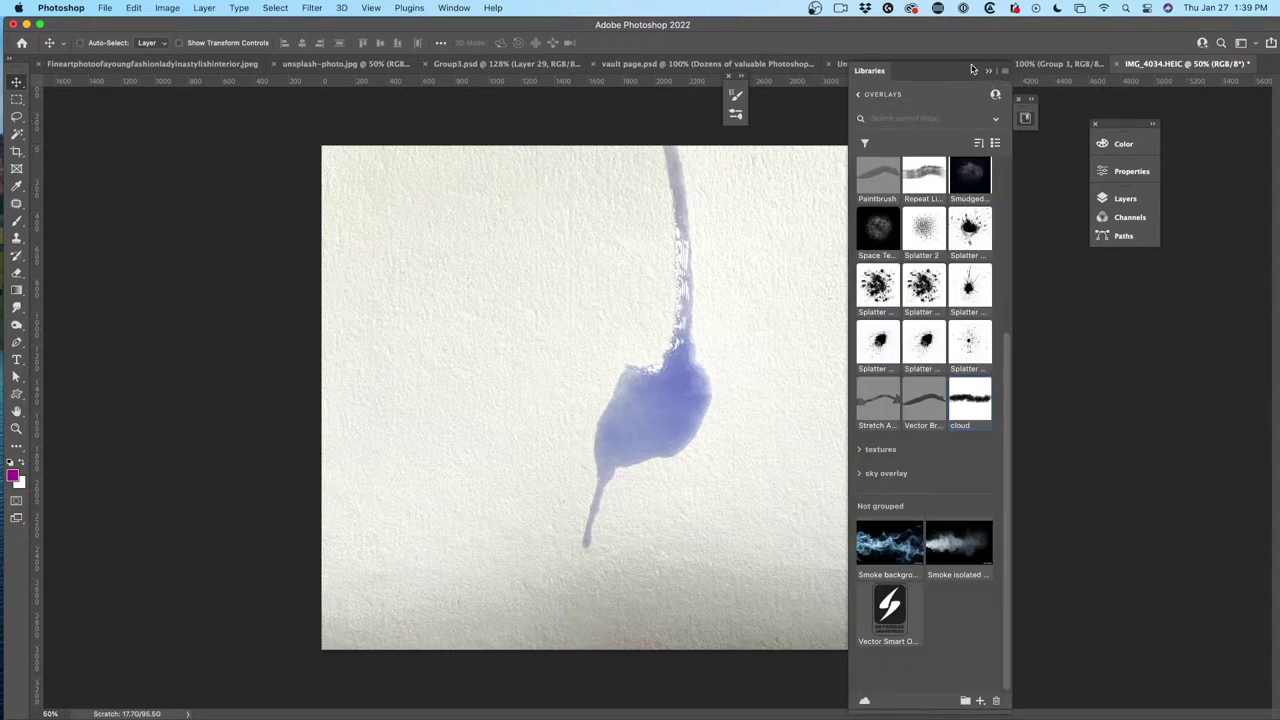
Reopen the OVERLAYS library, reposition it over the right part of the paint drip photo, and show its brush group.
left_click(987, 73)
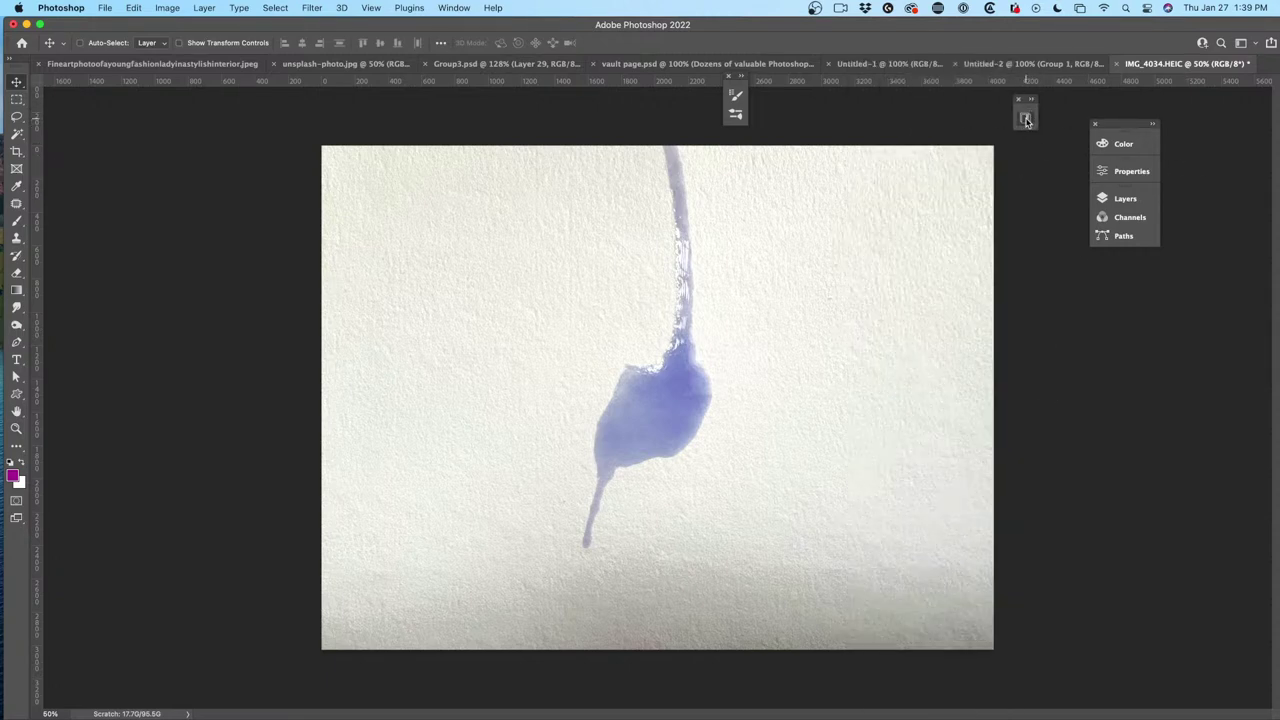
left_click(1025, 119)
left_click_drag(920, 78, 977, 100)
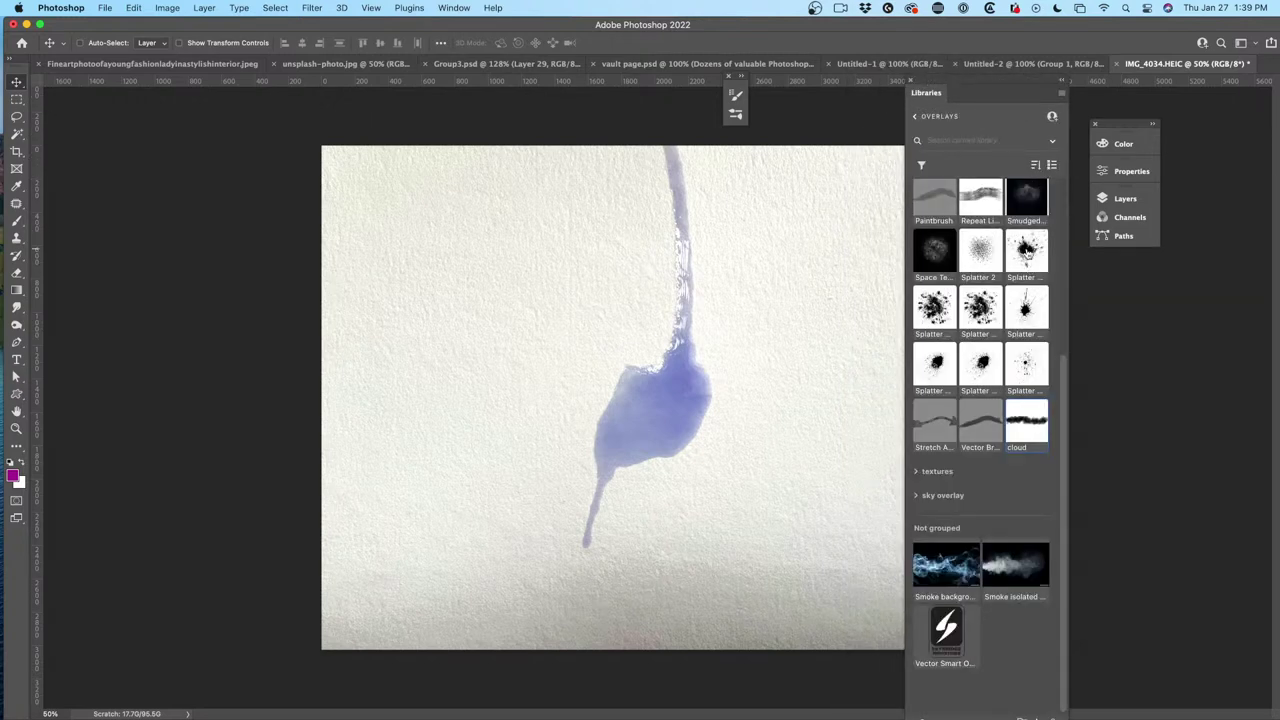
scroll(1010, 270, "up", 5)
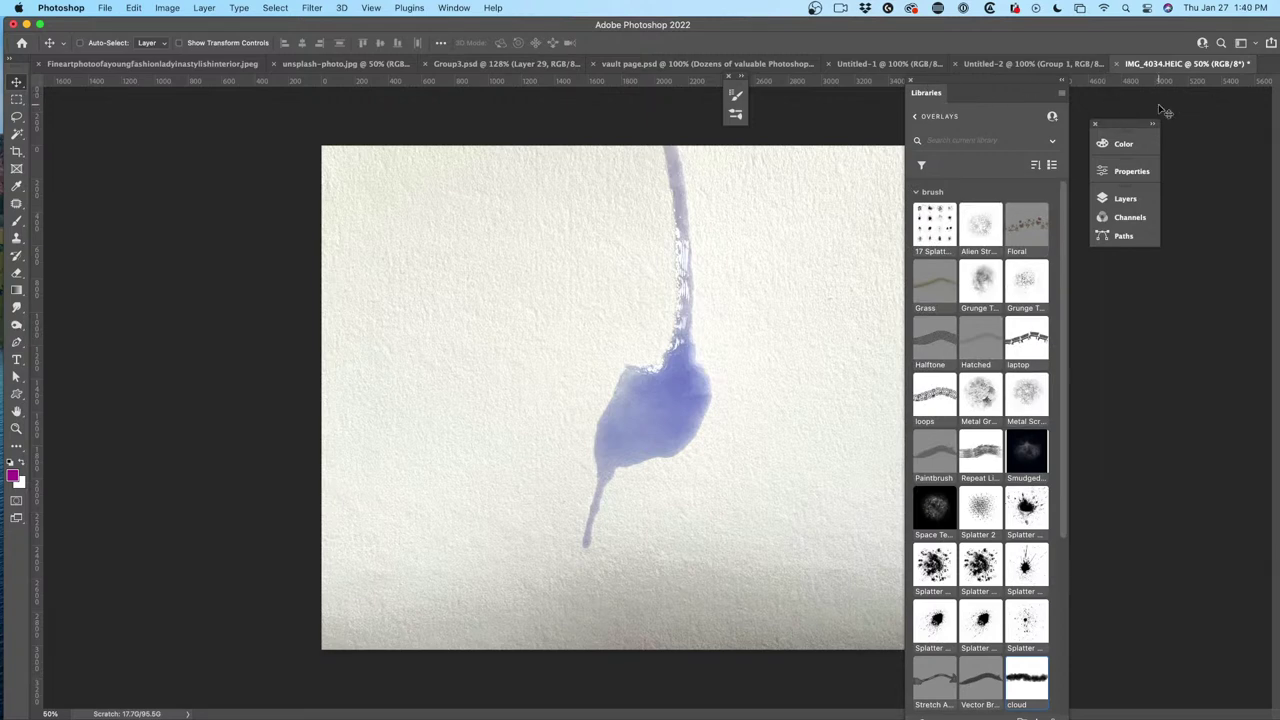
left_click_drag(991, 91, 995, 106)
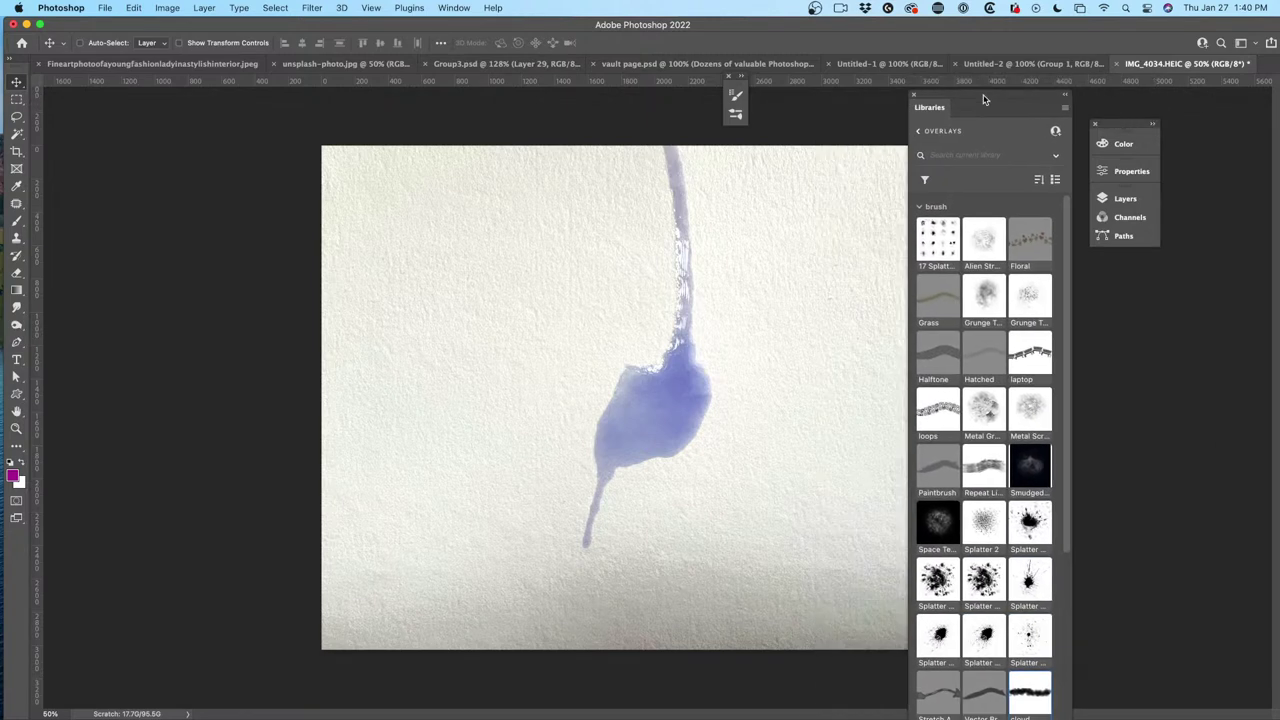
Add a Threshold adjustment above the paint drip photo and set its level to 184.
left_click(1128, 200)
left_click(1012, 700)
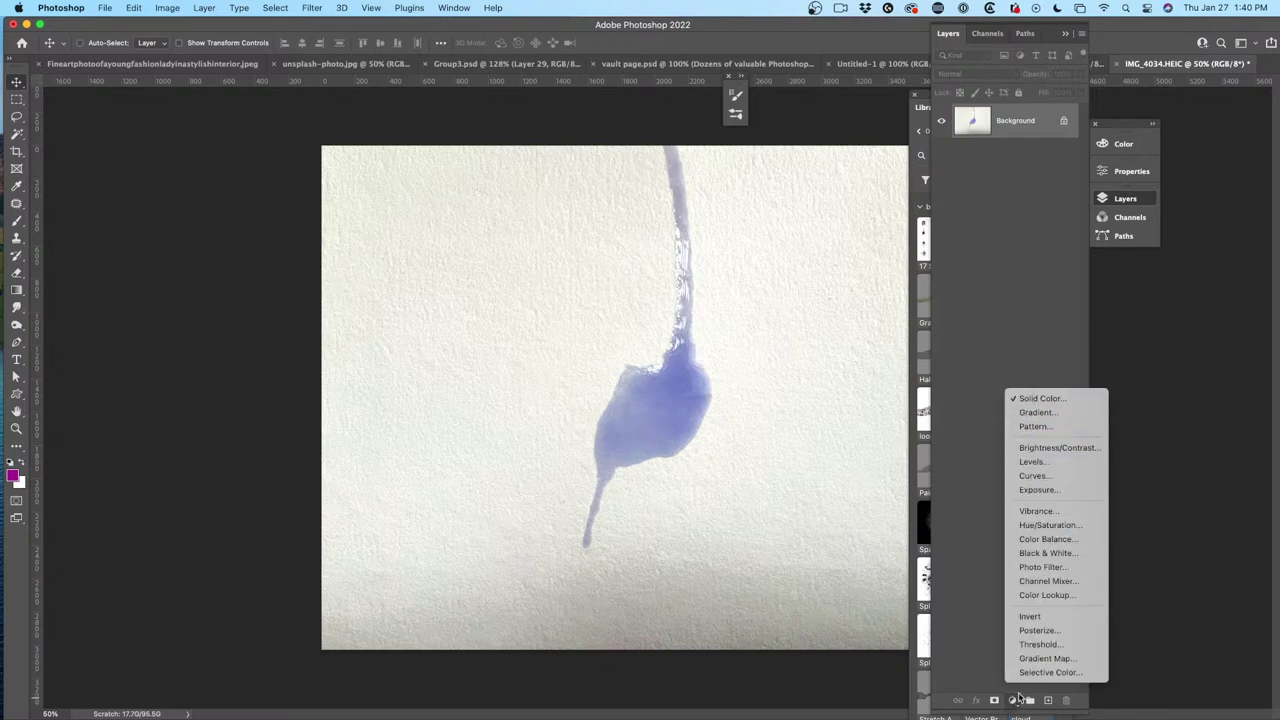
left_click(1043, 646)
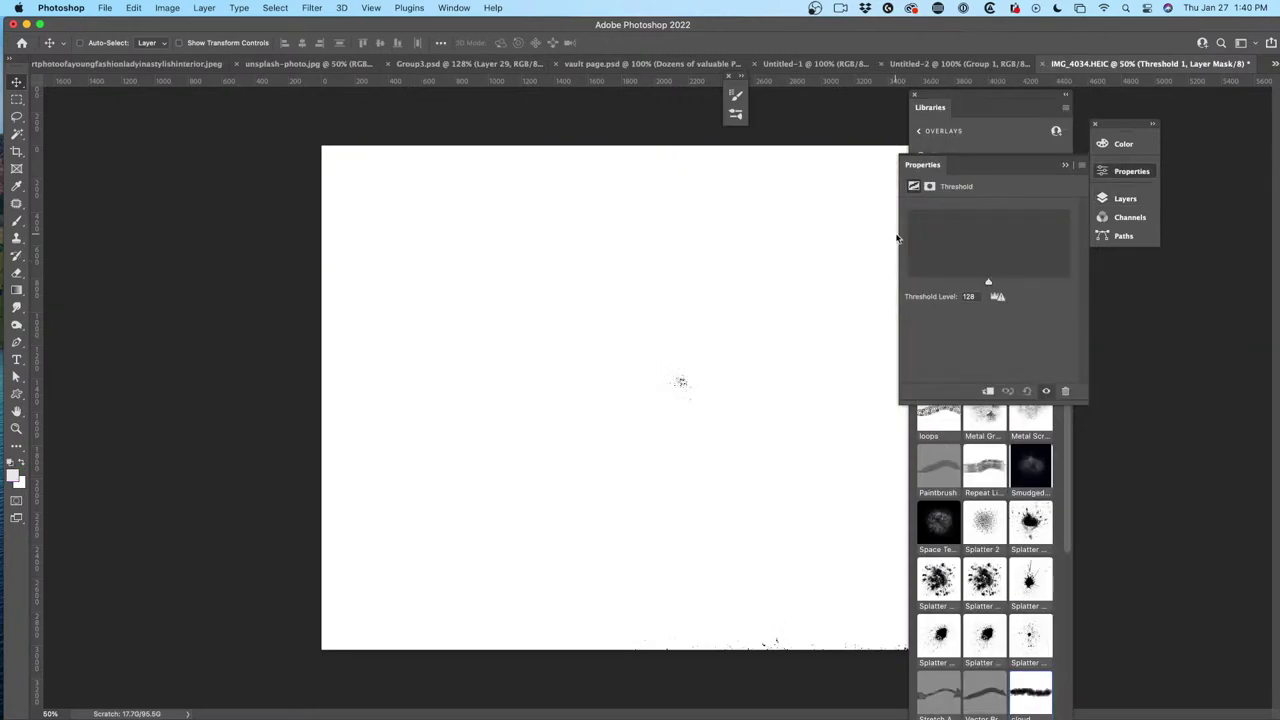
left_click_drag(991, 286, 1025, 272)
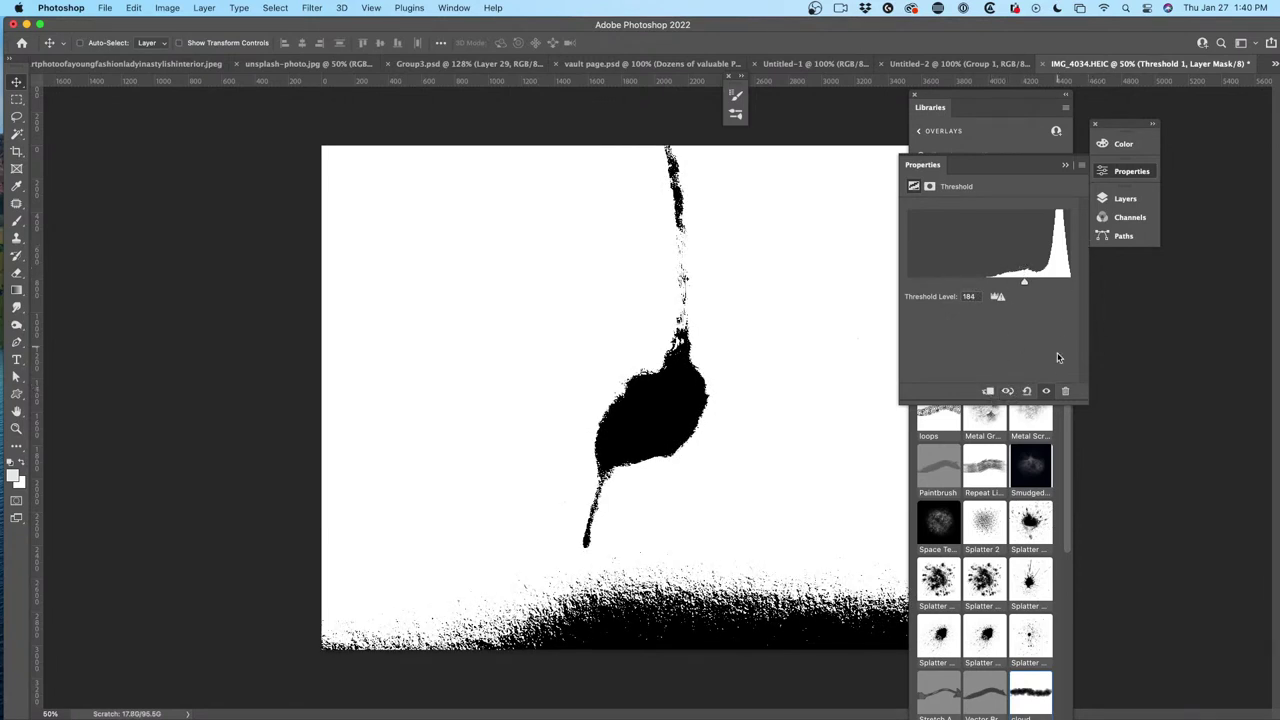
left_click(1066, 165)
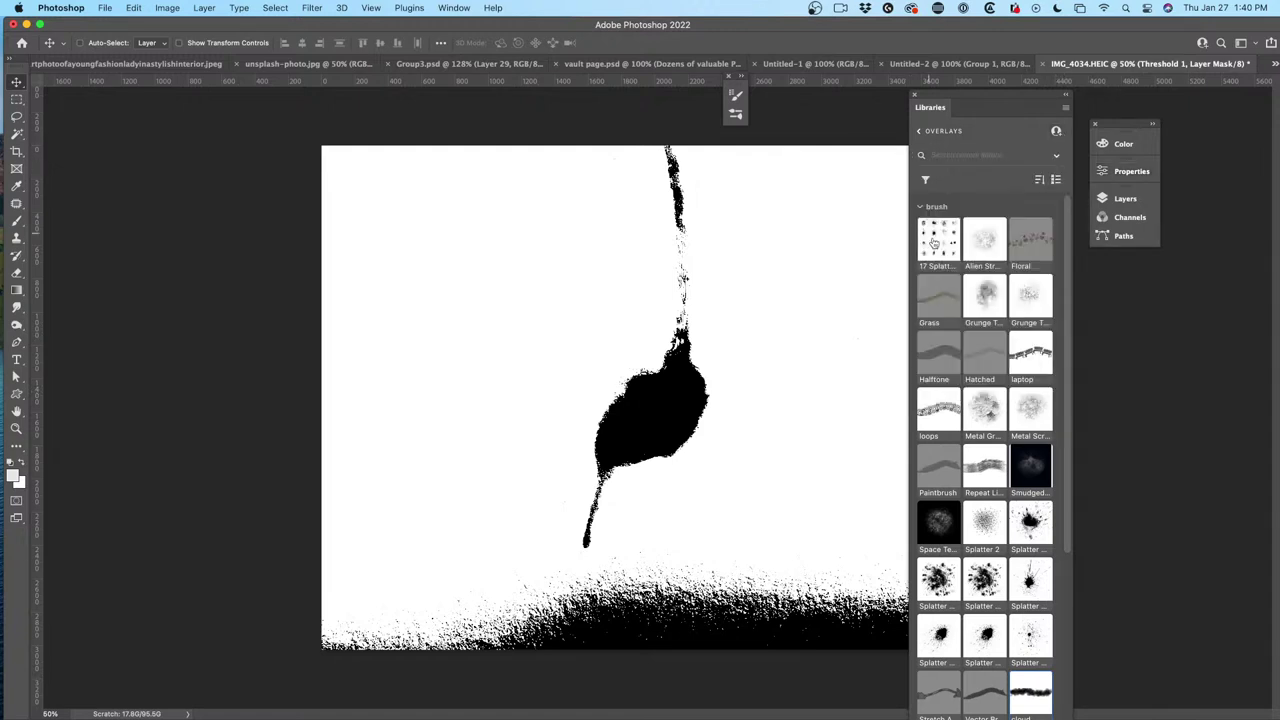
With the Libraries panel moved clear of the photo, set the Threshold layer's blend mode to Hard Light and merge it with the Background.
left_click_drag(990, 96, 1170, 270)
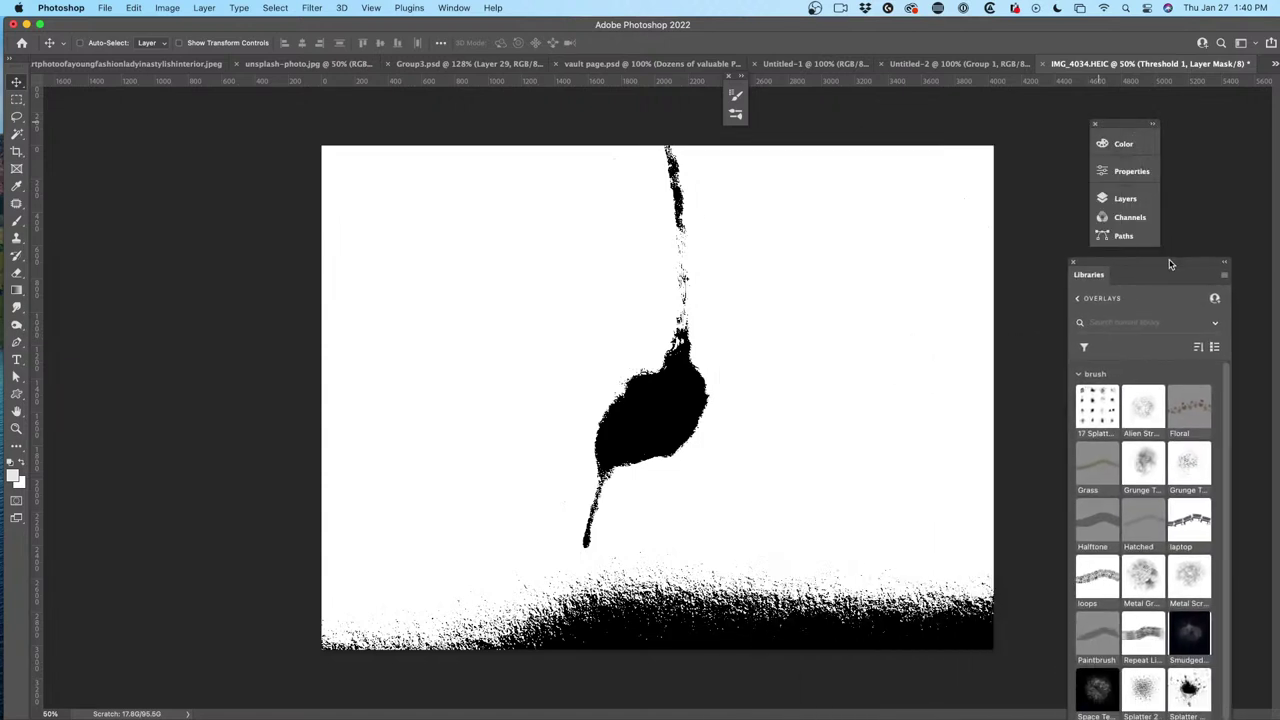
left_click(1130, 198)
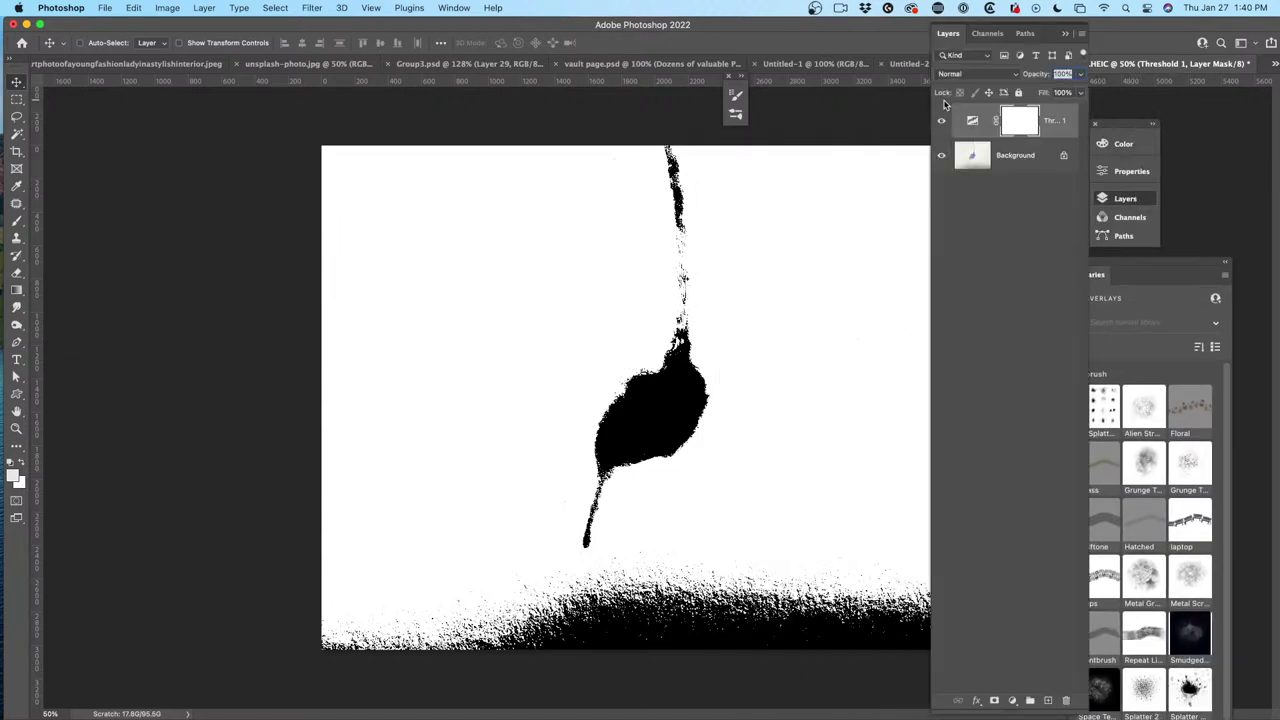
left_click(976, 74)
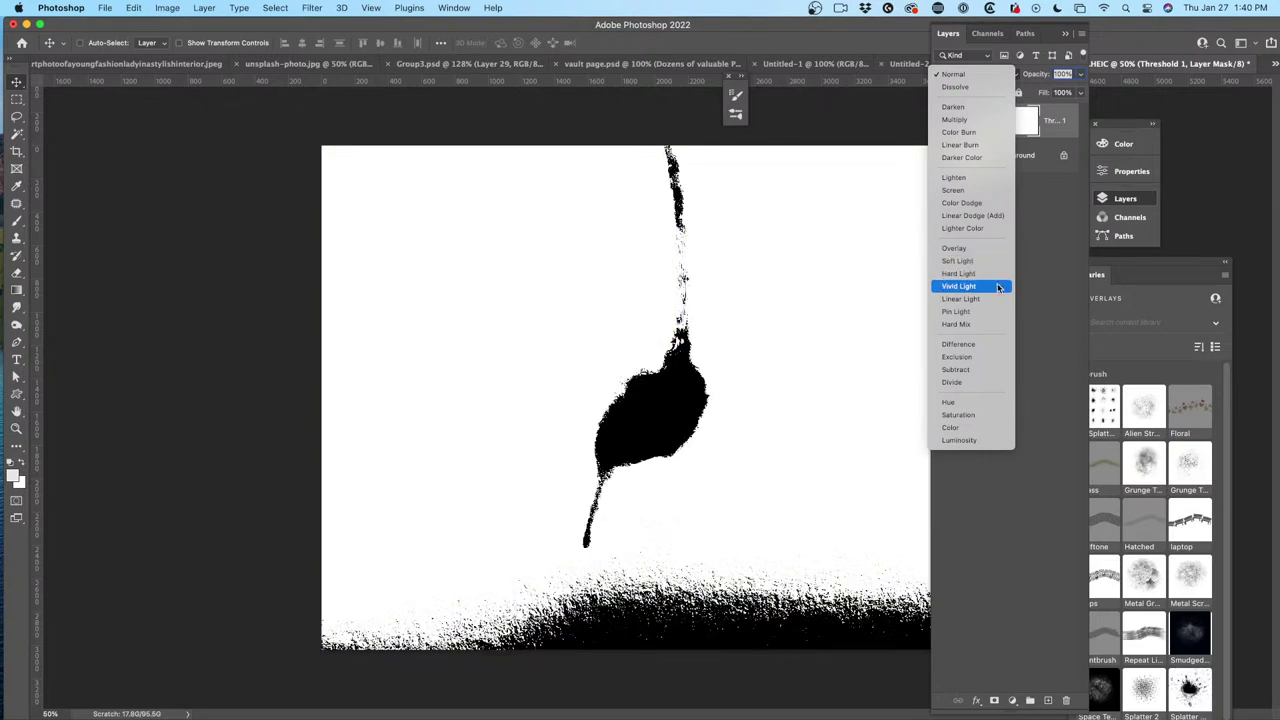
left_click(998, 274)
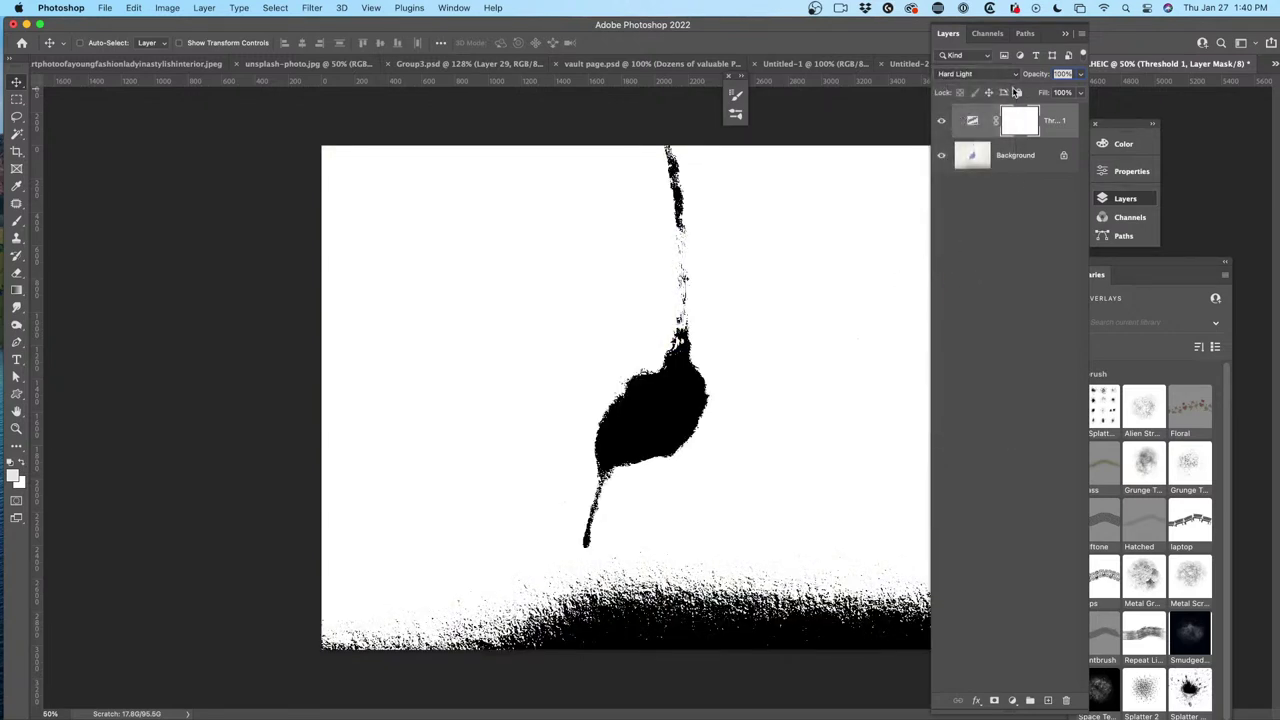
left_click(1018, 156)
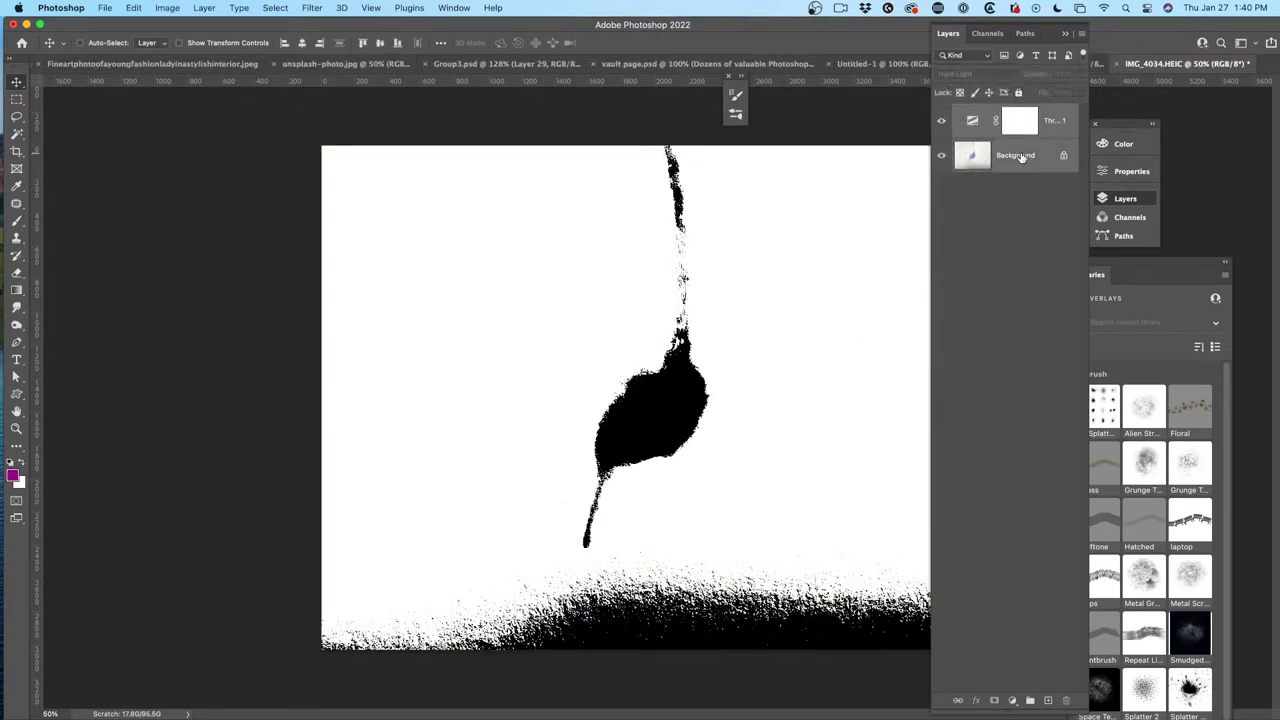
key("super+shift+e")
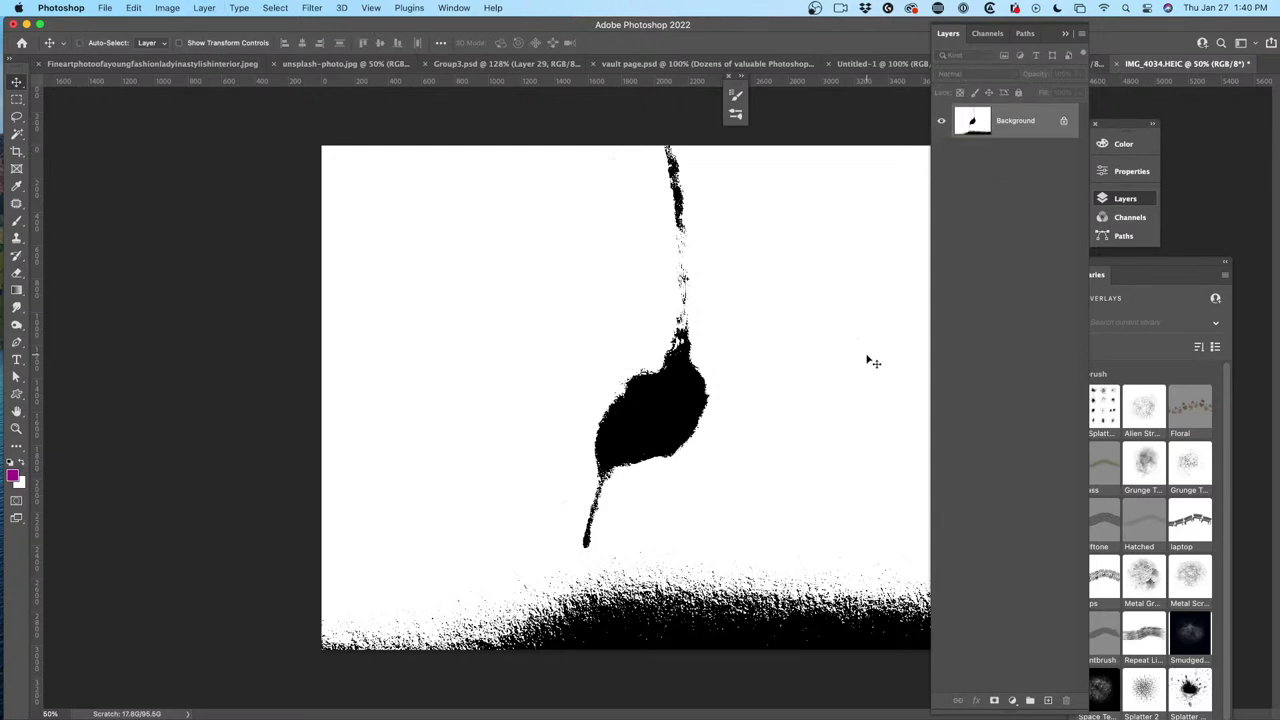
Select the speckled black strip along the photo's lower edge with a rectangular marquee and copy it to a new layer.
left_click(16, 99)
left_click_drag(496, 236, 758, 556)
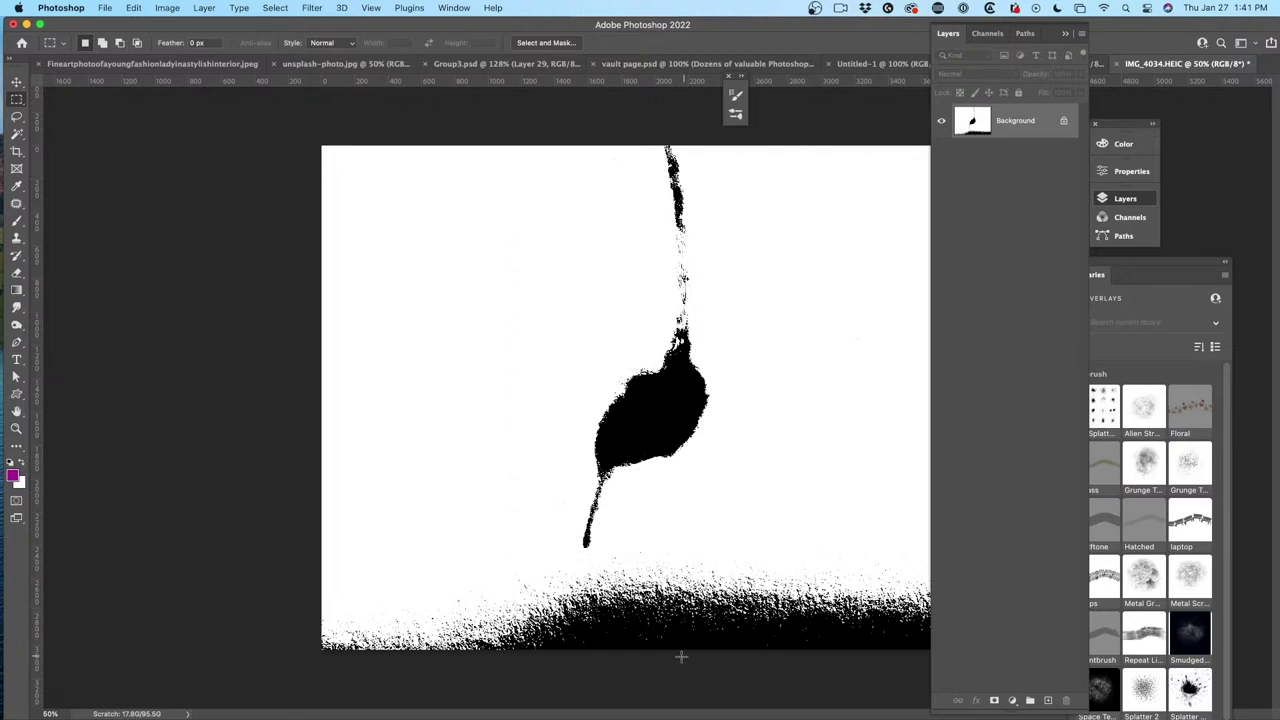
left_click_drag(434, 545, 932, 668)
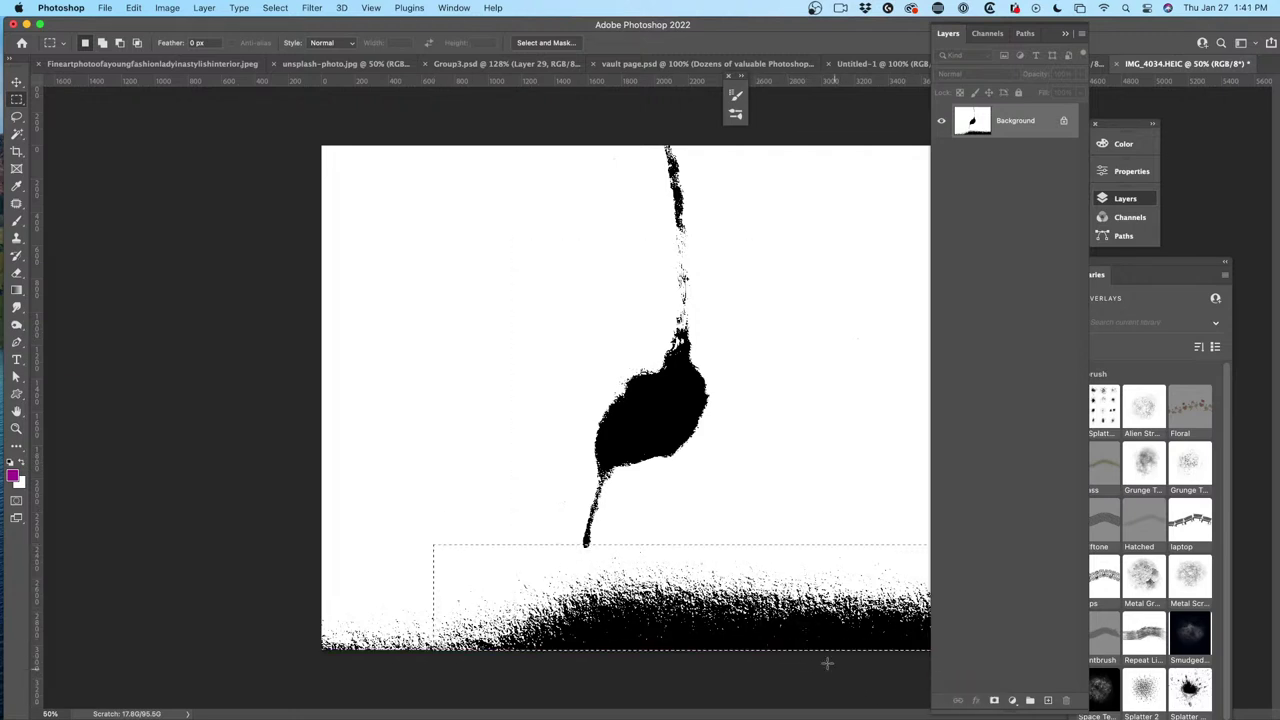
left_click(16, 81)
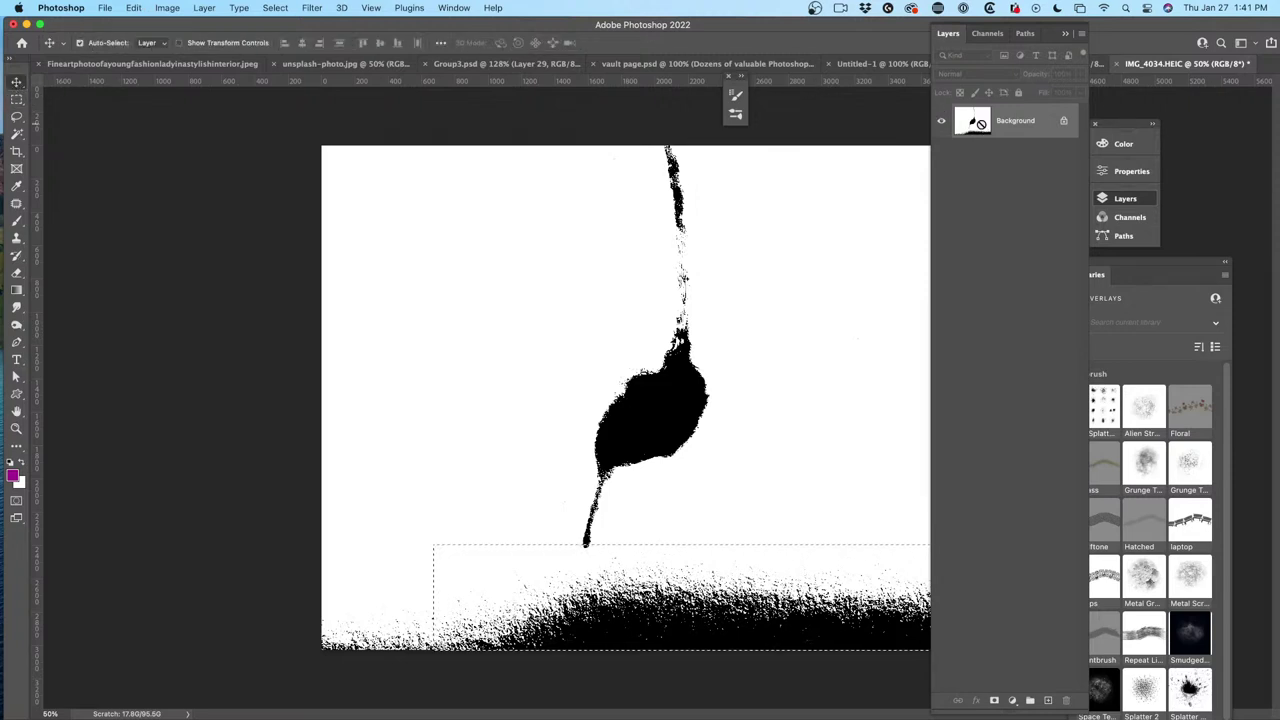
key("super+j")
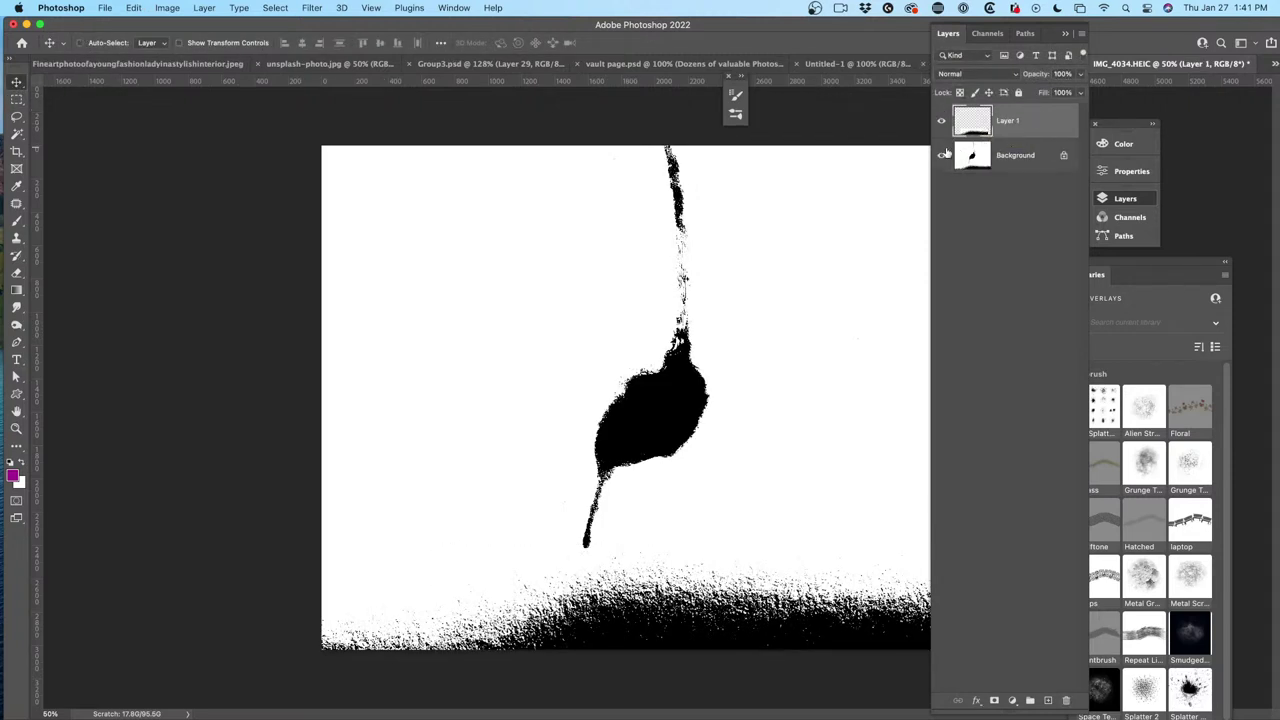
Add a white-filled layer beneath the copied strip and move the strip up to about 755 px below the canvas top.
left_click(1048, 701)
left_click_drag(1008, 122, 1008, 168)
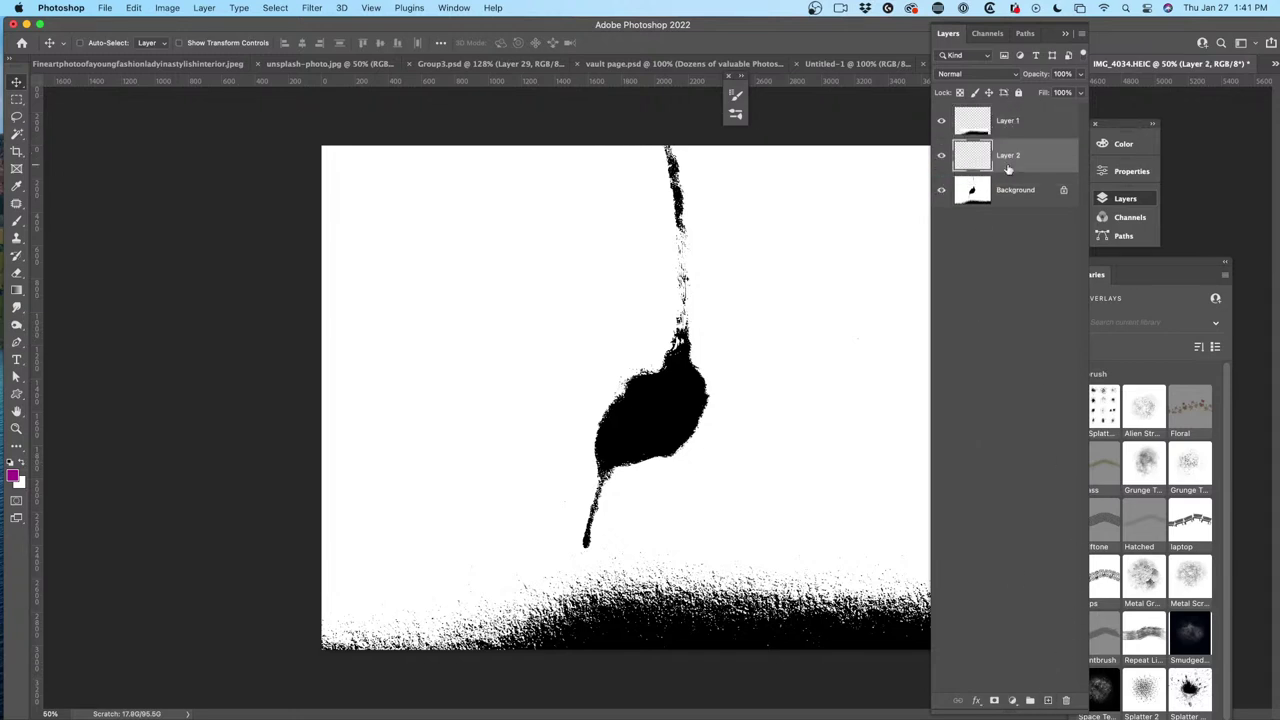
key("super+BackSpace")
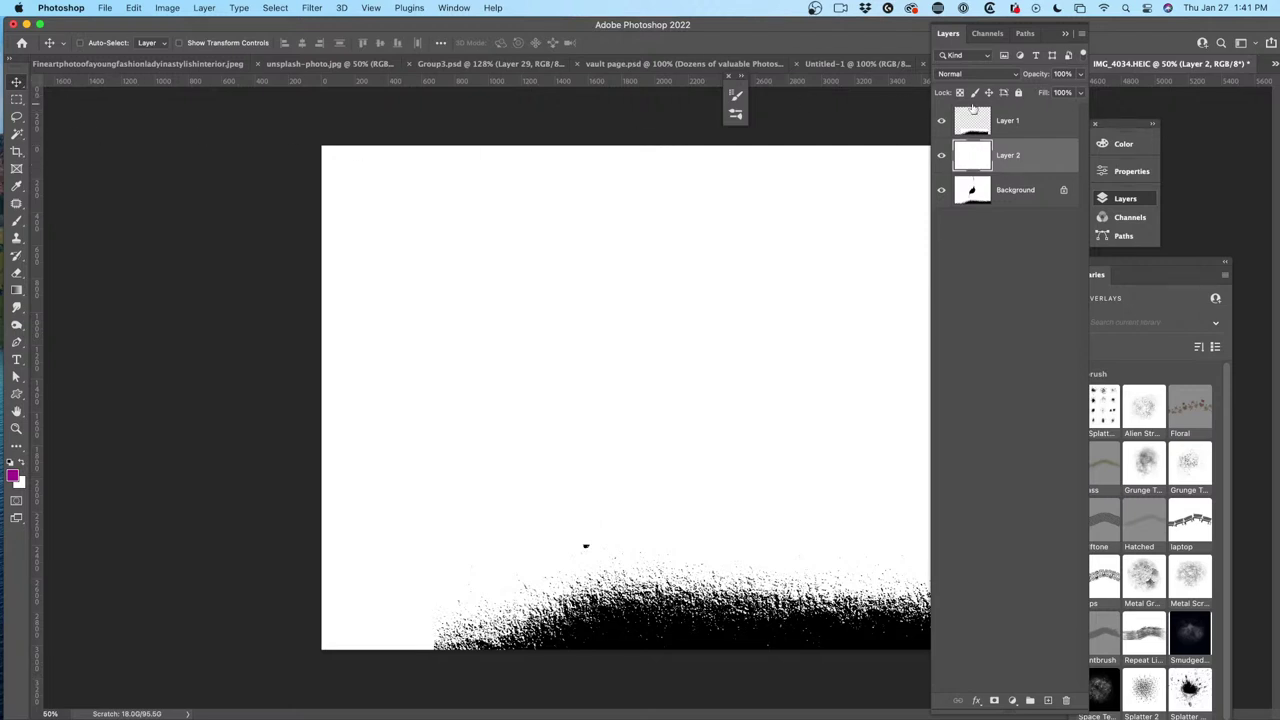
left_click(977, 126)
left_click_drag(692, 482, 634, 240)
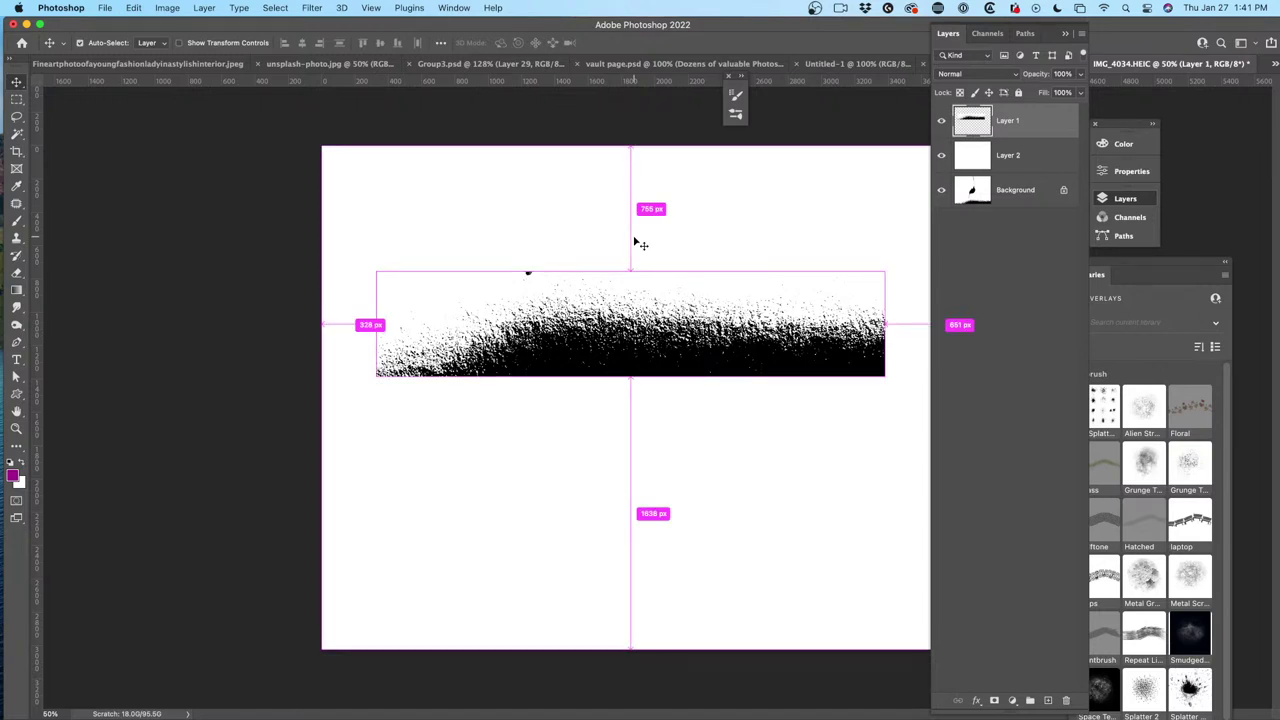
Duplicate the strip, flip the copy vertically, and place it directly below the original to form a mirrored shape.
key("super+j")
key("super+t")
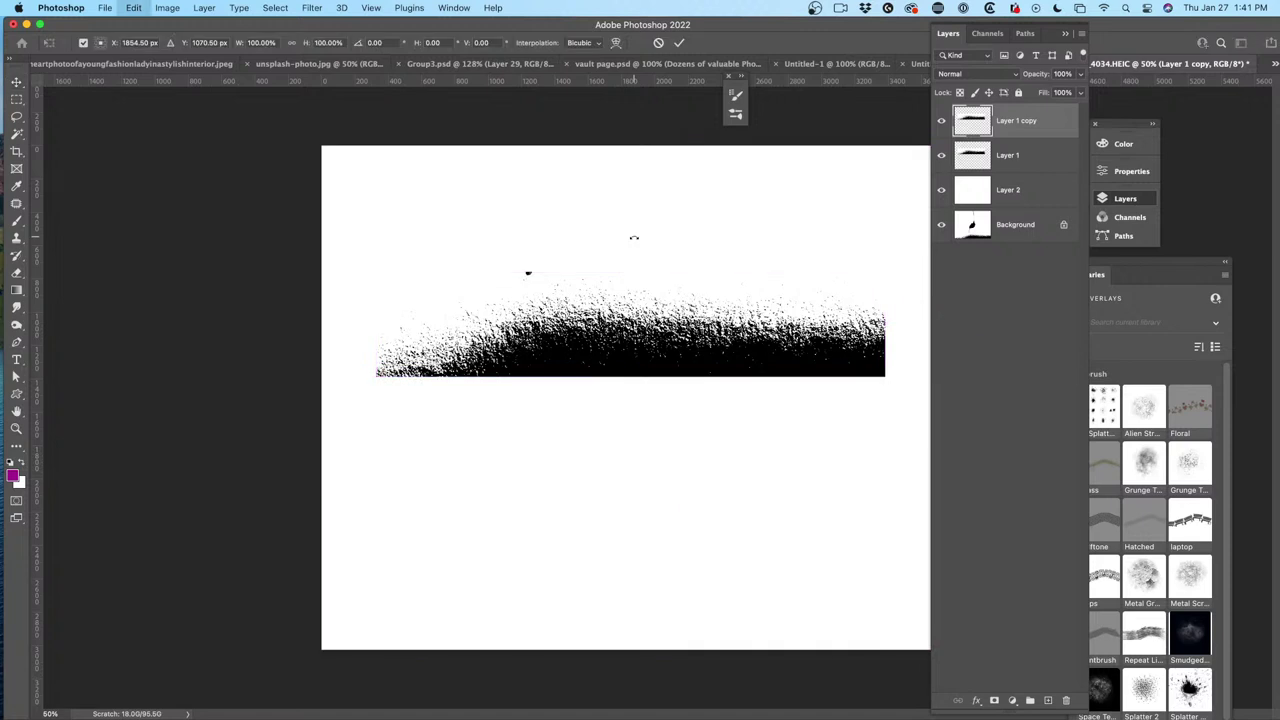
right_click(663, 326)
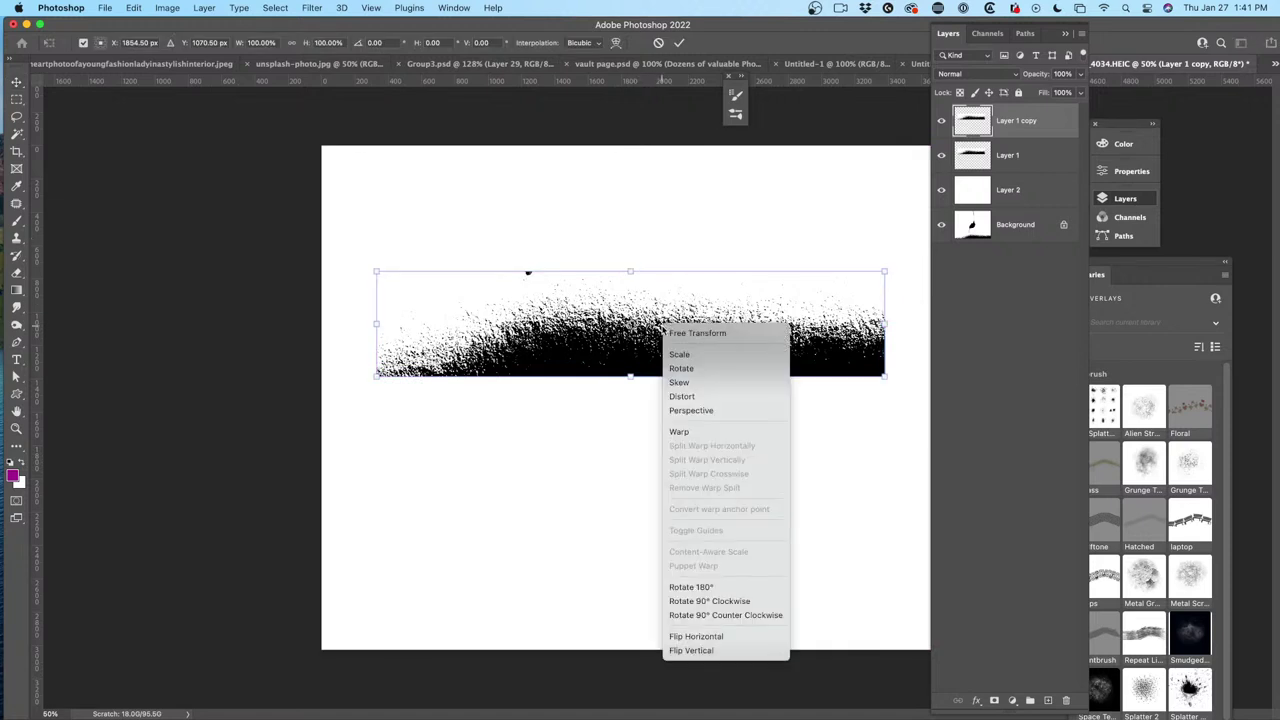
left_click(730, 650)
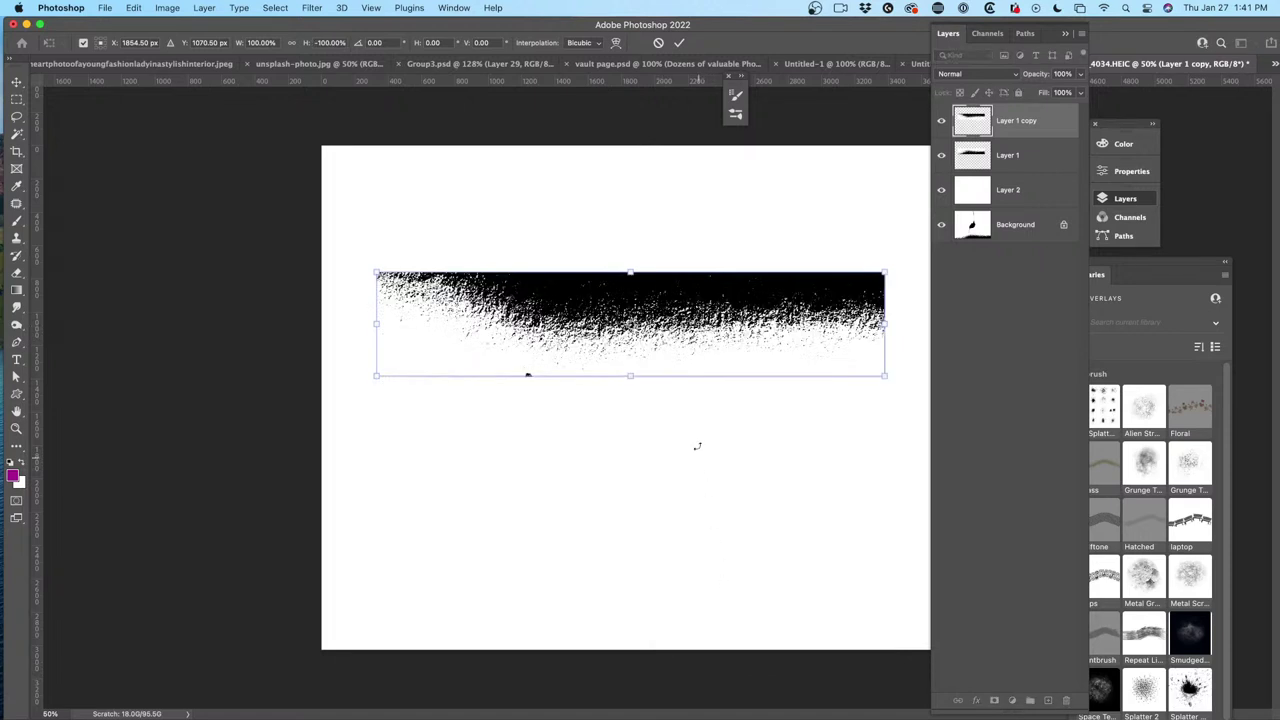
mouse_move(690, 283)
left_mouse_down()
mouse_move(690, 405)
mouse_move(704, 395)
left_mouse_up()
key("Return")
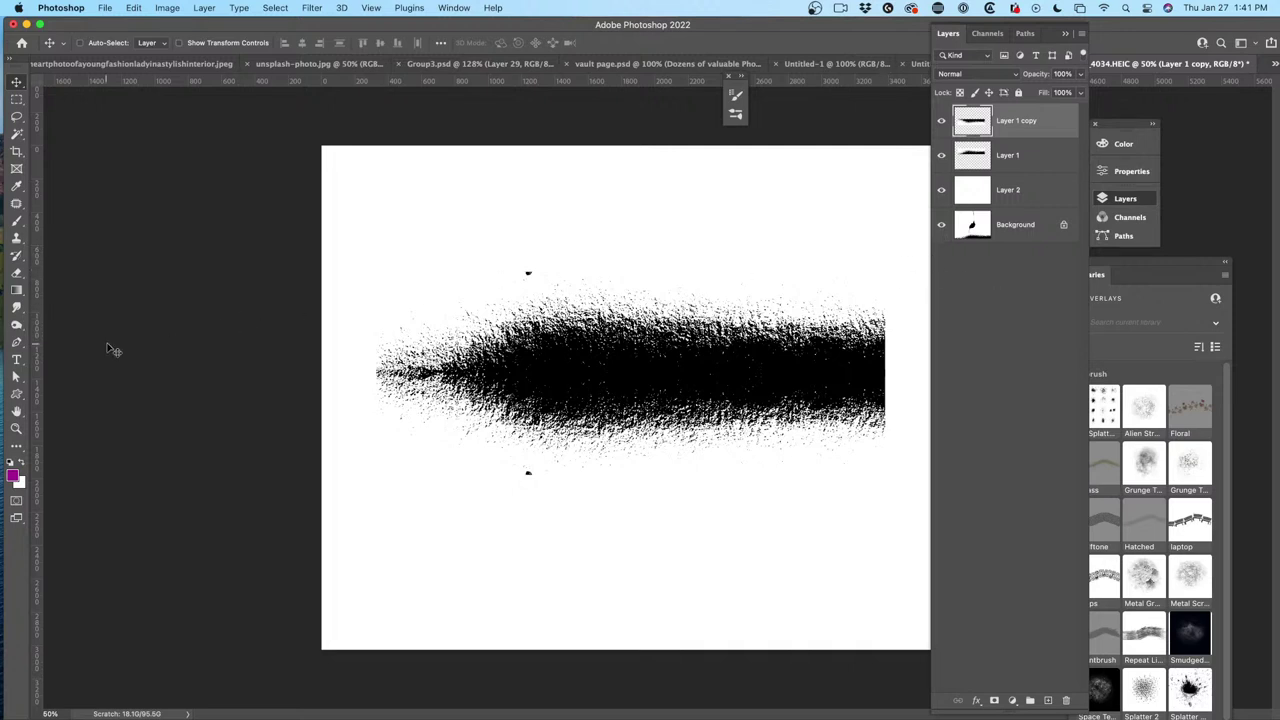
Narrow both strip layers together to about 62% width and merge them into one layer.
left_click(16, 99)
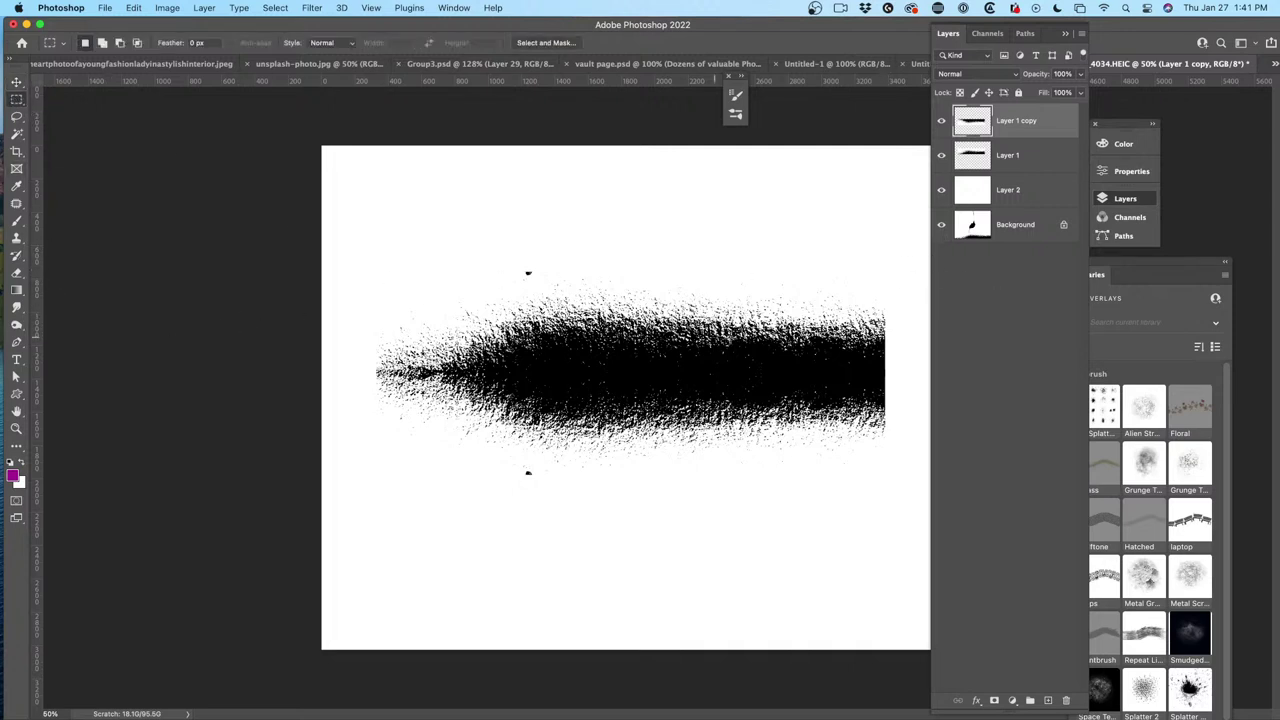
left_click(1019, 157, "shift")
key("super+t")
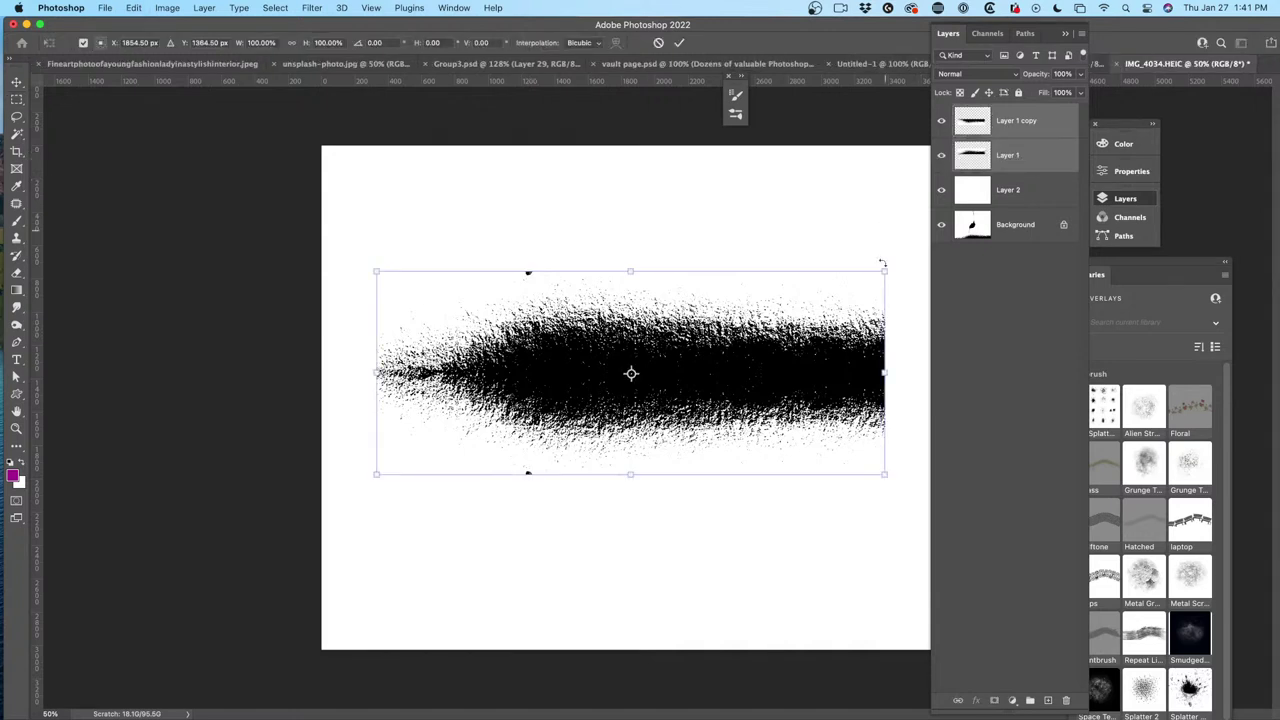
left_click_drag(883, 372, 689, 370)
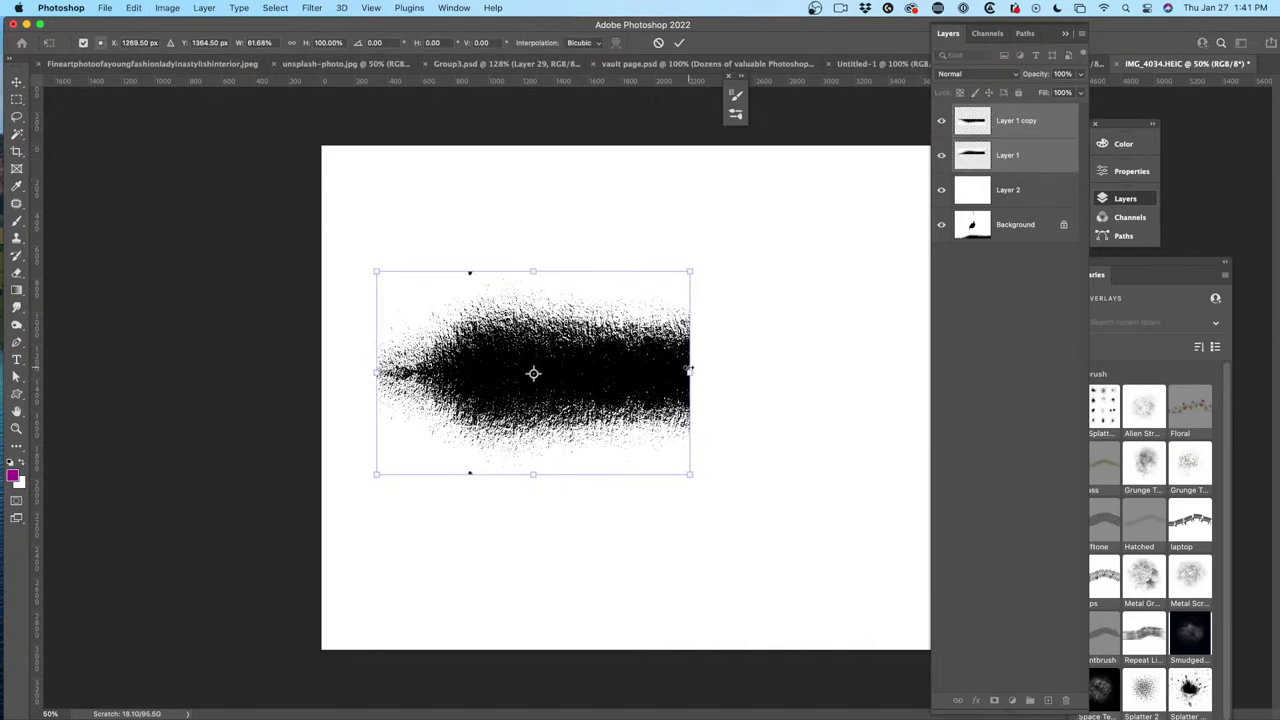
key("Return")
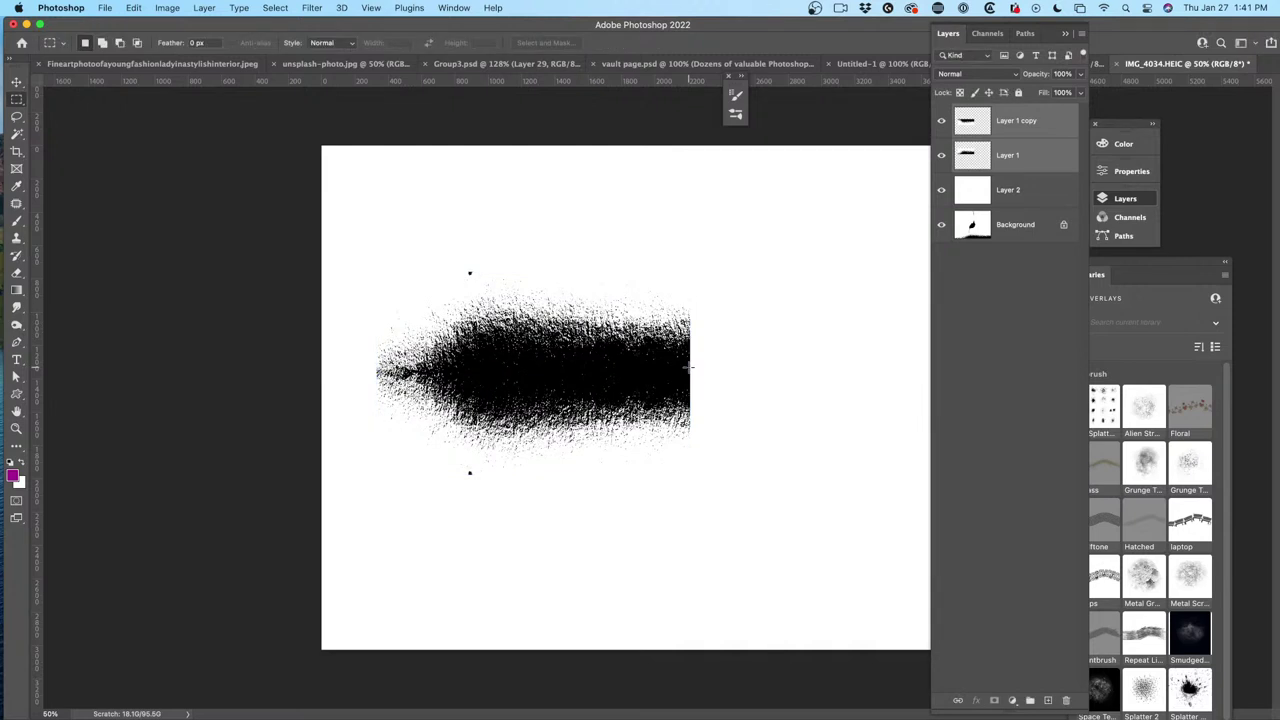
key("super+e")
Duplicate the merged shape, flip the copy horizontally, and join it to the original's right side.
key("super+j")
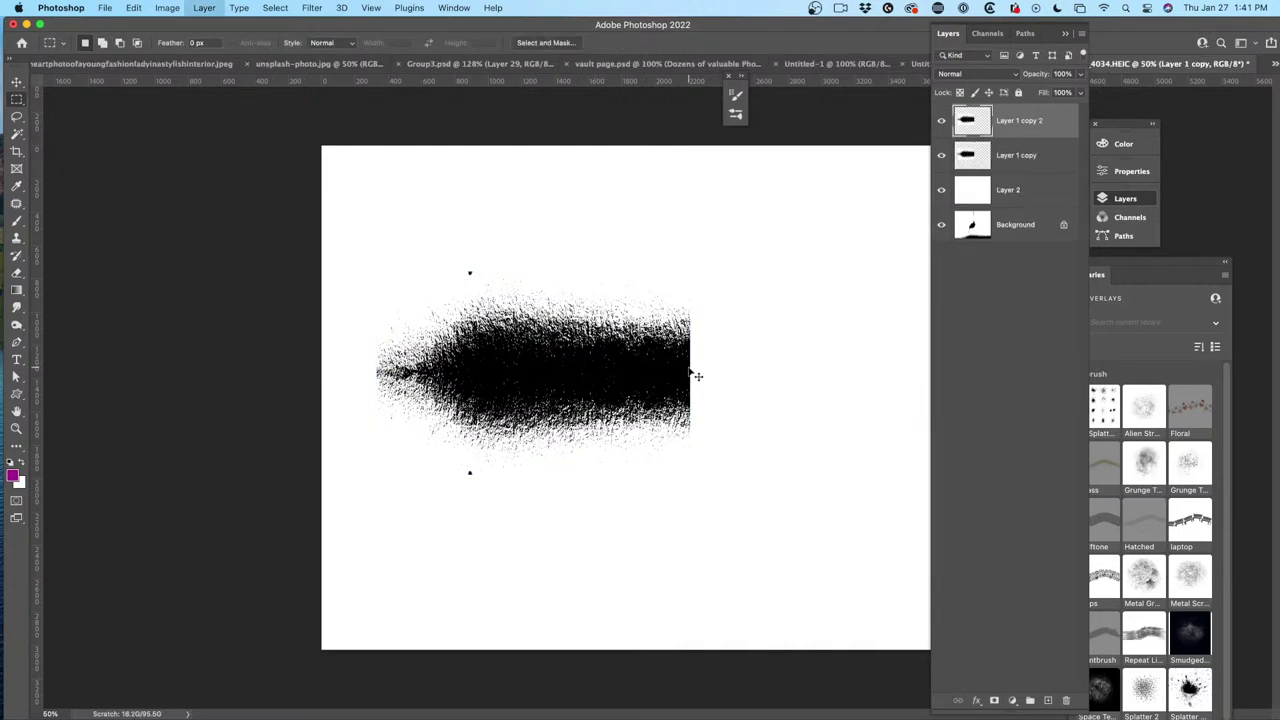
key("super+t")
right_click(556, 325)
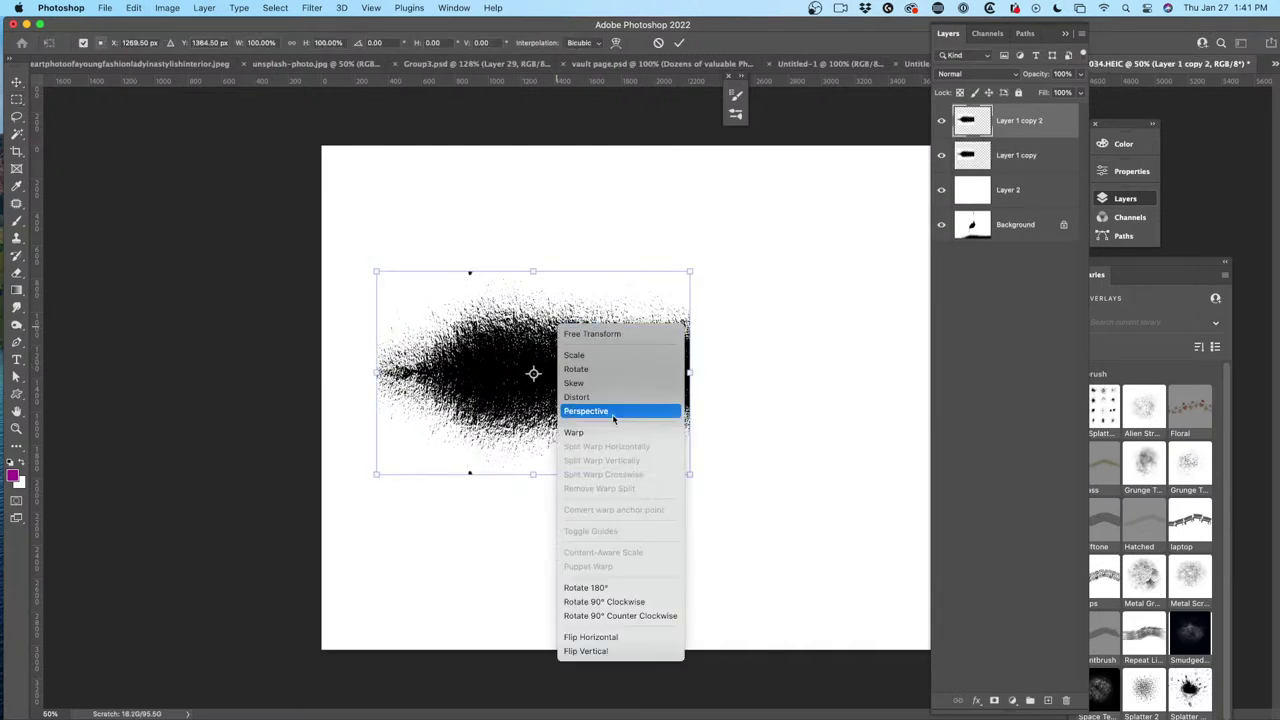
left_click(620, 637)
mouse_move(509, 352)
left_mouse_down()
mouse_move(740, 365)
mouse_move(716, 361)
left_mouse_up()
key("Return")
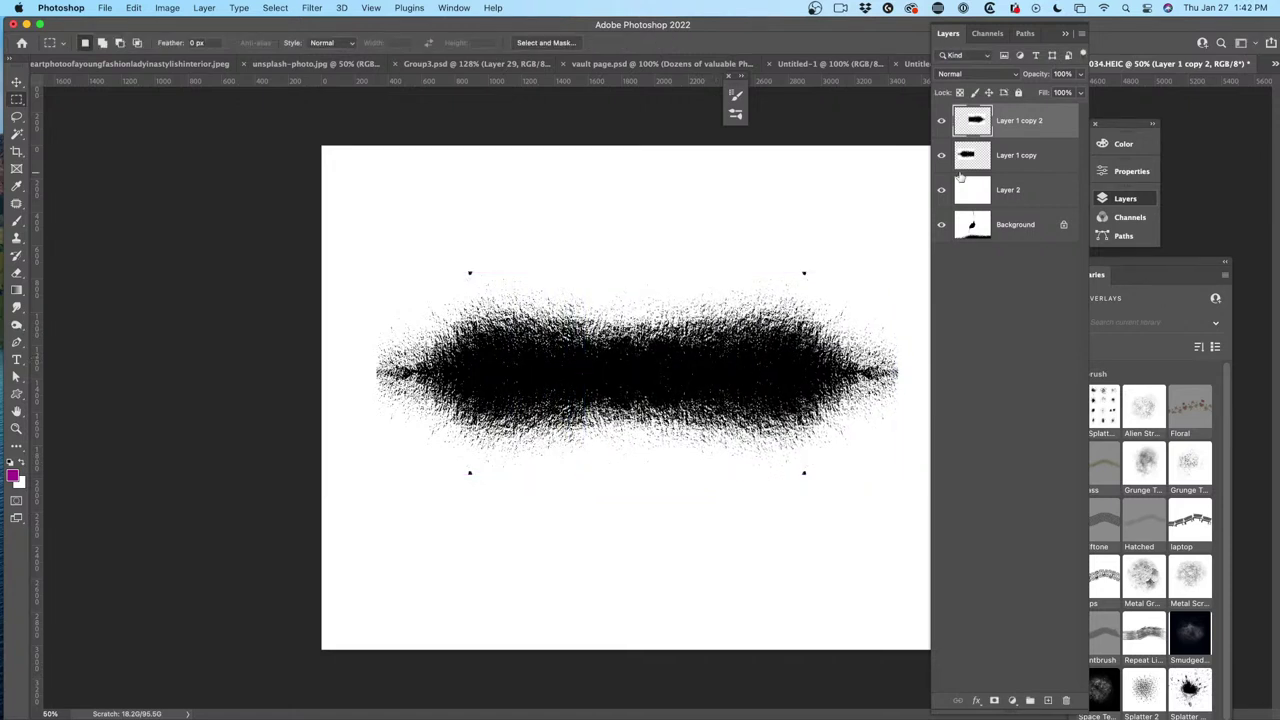
Merge the two mirrored halves, Layer 1 copy and Layer 1 copy 2, into one layer.
left_click(1031, 156)
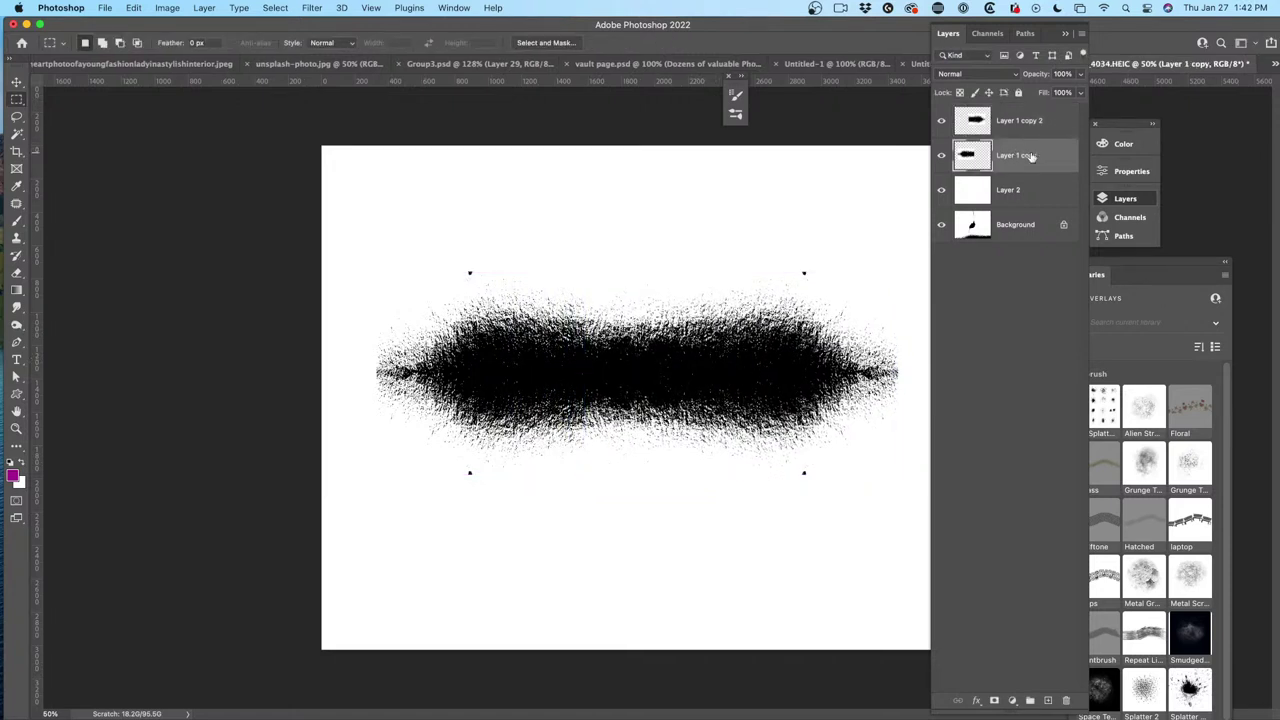
left_click(1038, 121, "shift")
key("super+e")
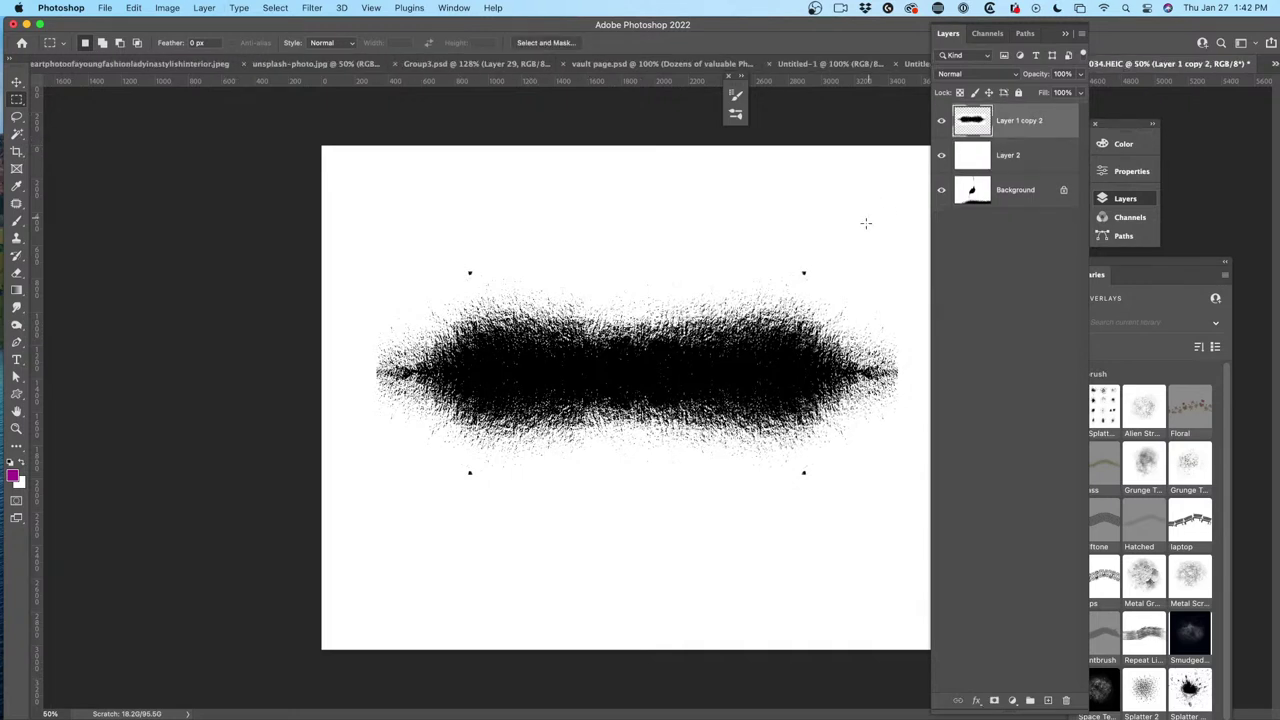
Squeeze the merged splatter horizontally to less than half its width and move it toward the canvas centre.
key("super+t")
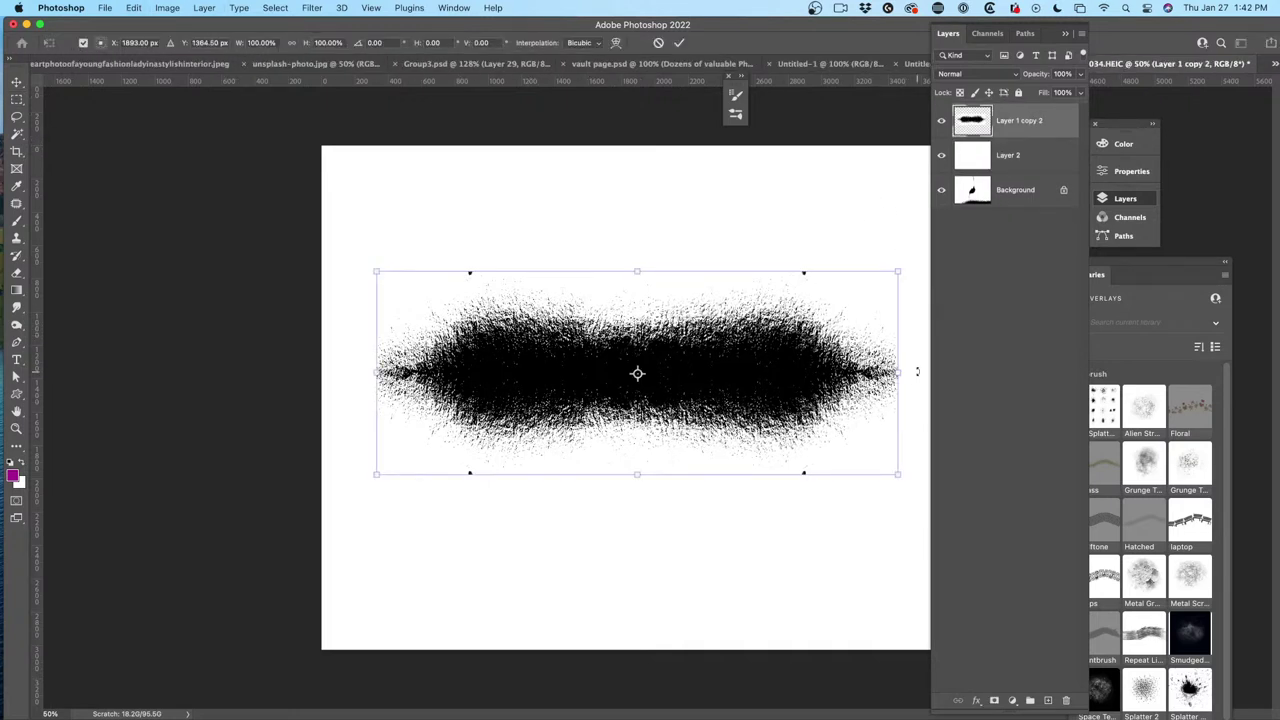
mouse_move(899, 373)
left_mouse_down()
mouse_move(584, 373)
mouse_move(623, 375)
left_mouse_up()
key("Return")
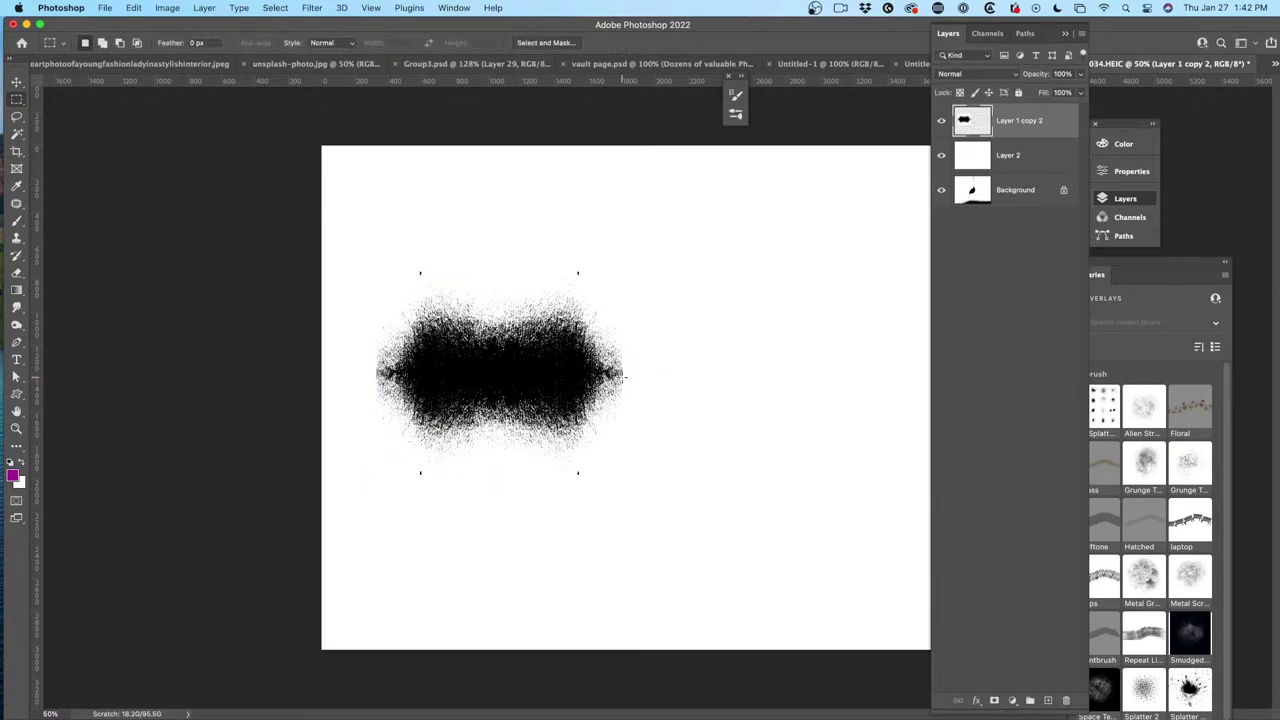
left_click(16, 82)
left_click_drag(545, 395, 638, 392)
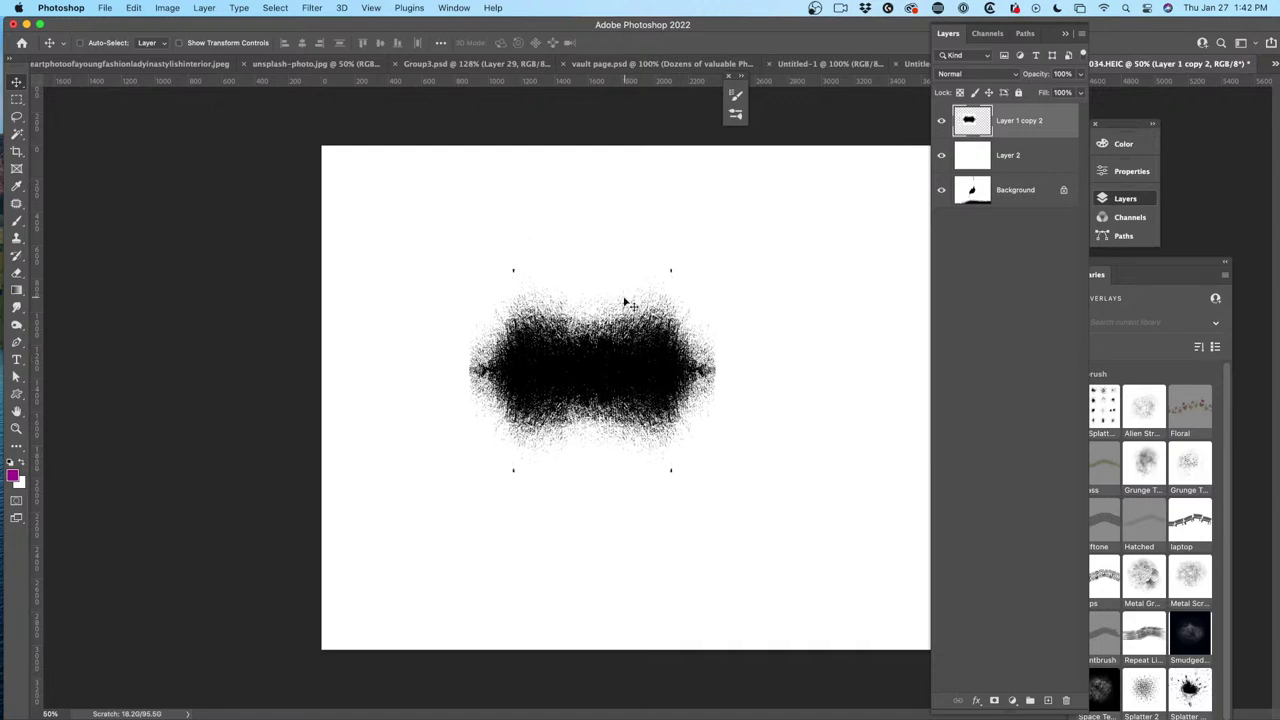
left_click(17, 100)
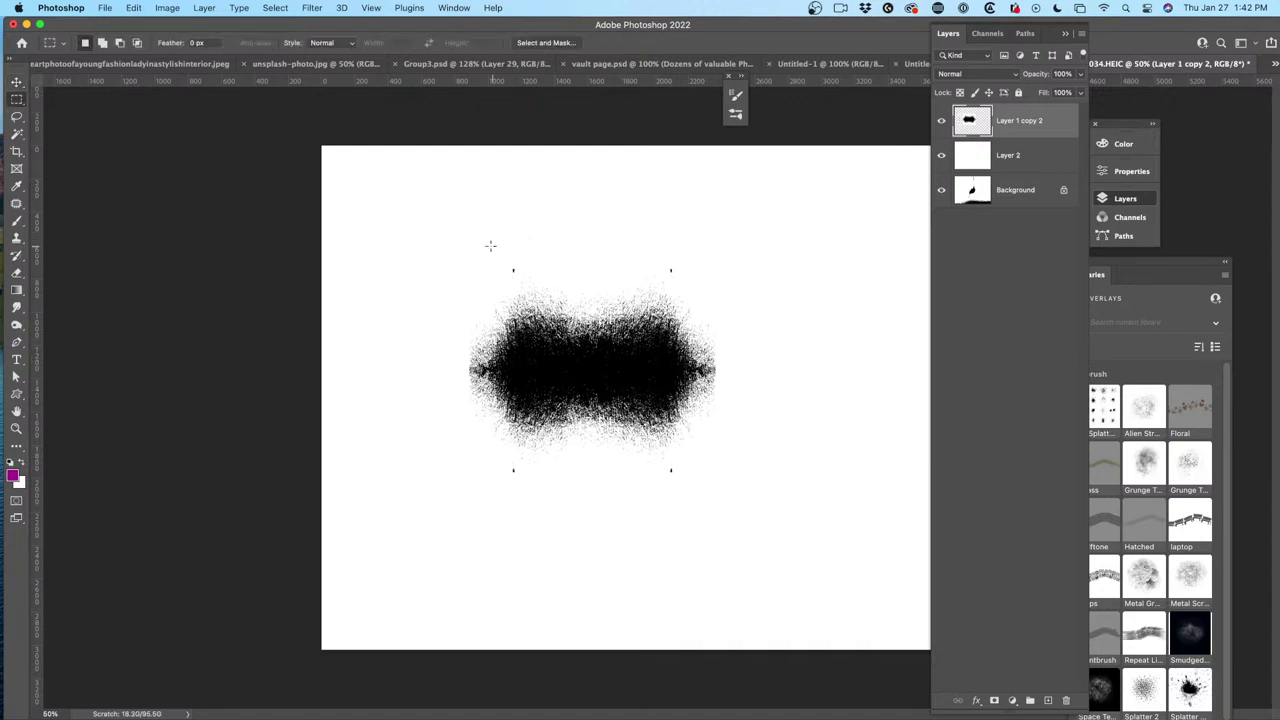
left_click_drag(450, 229, 734, 513)
left_click(385, 265)
Erase the stray specks above the splatter on both sides and below it at the lower right.
key("e")
left_click(512, 269)
left_click(674, 470)
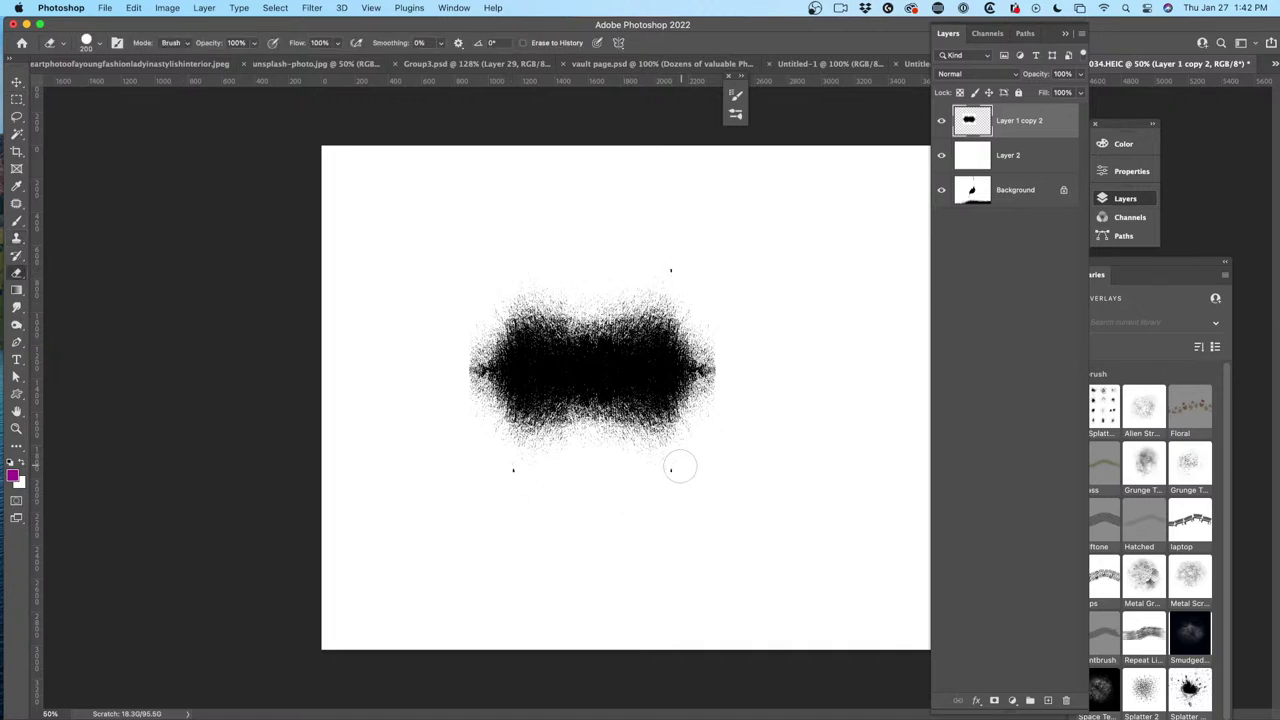
left_click(672, 270)
Select the splatter with a rectangular marquee and define it as a brush preset named "thing".
left_click(17, 100)
left_click_drag(438, 234, 737, 497)
left_click(133, 7)
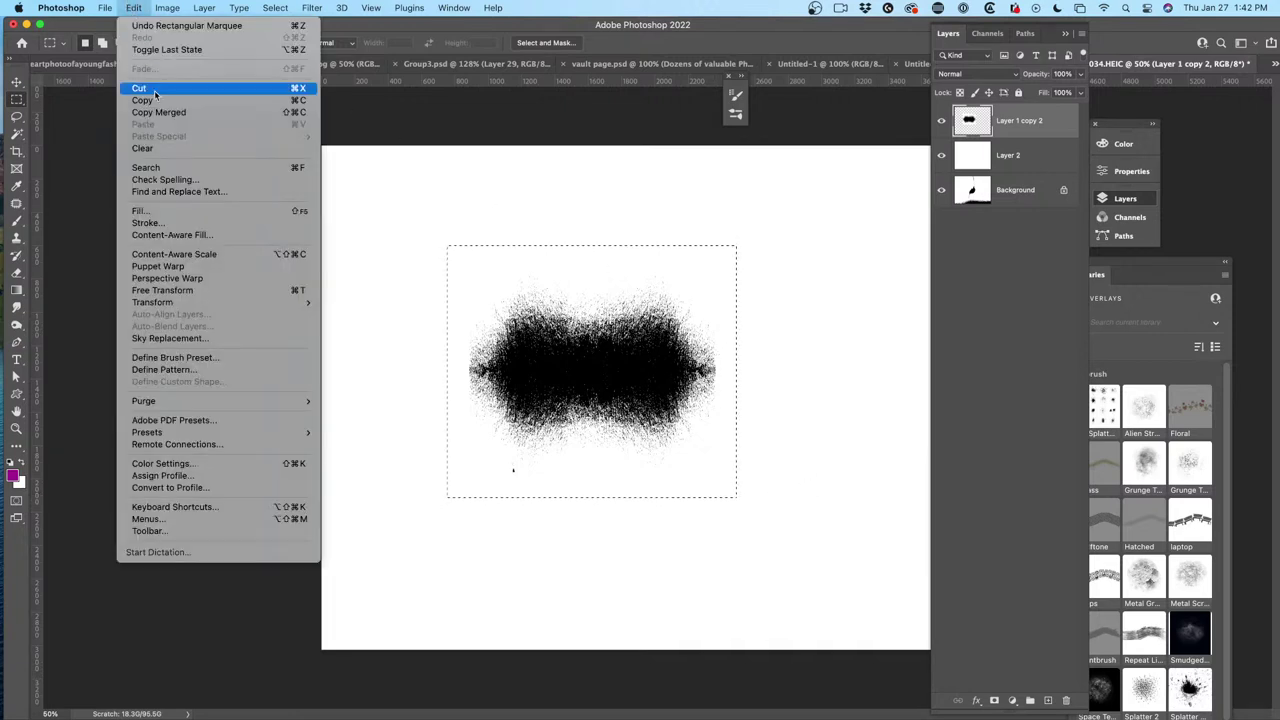
left_click(168, 357)
type("thing")
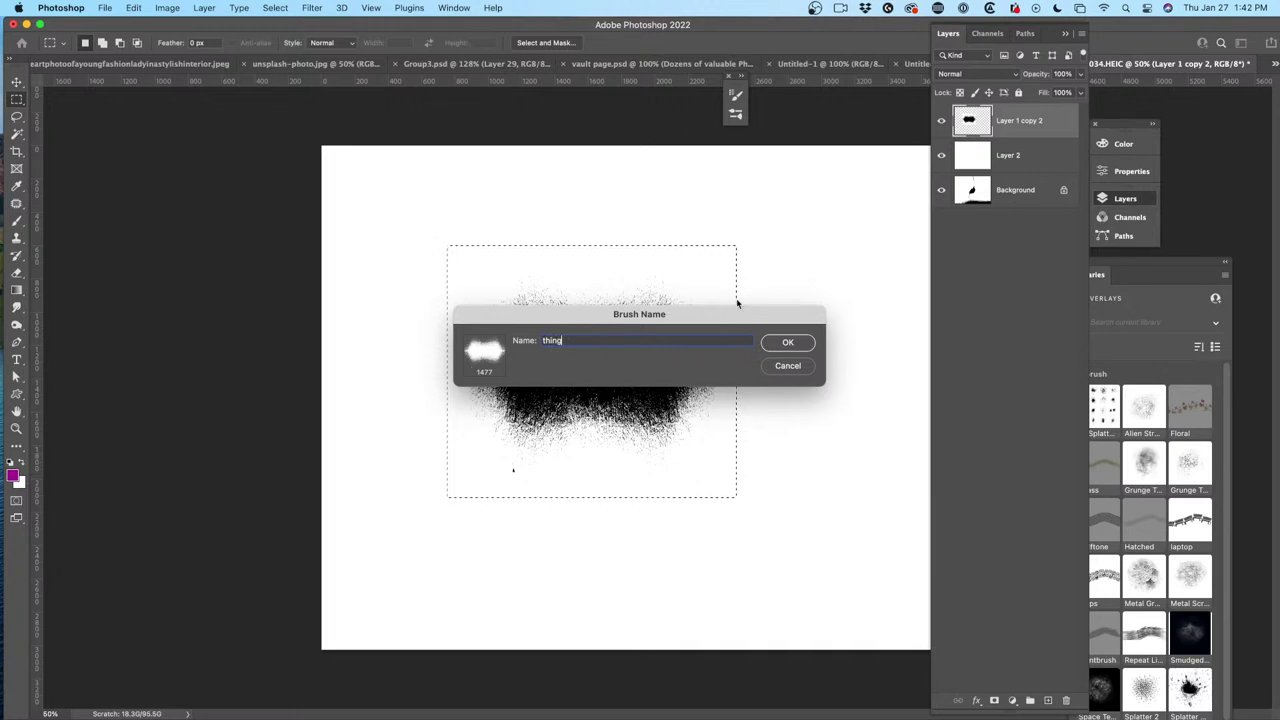
left_click(787, 342)
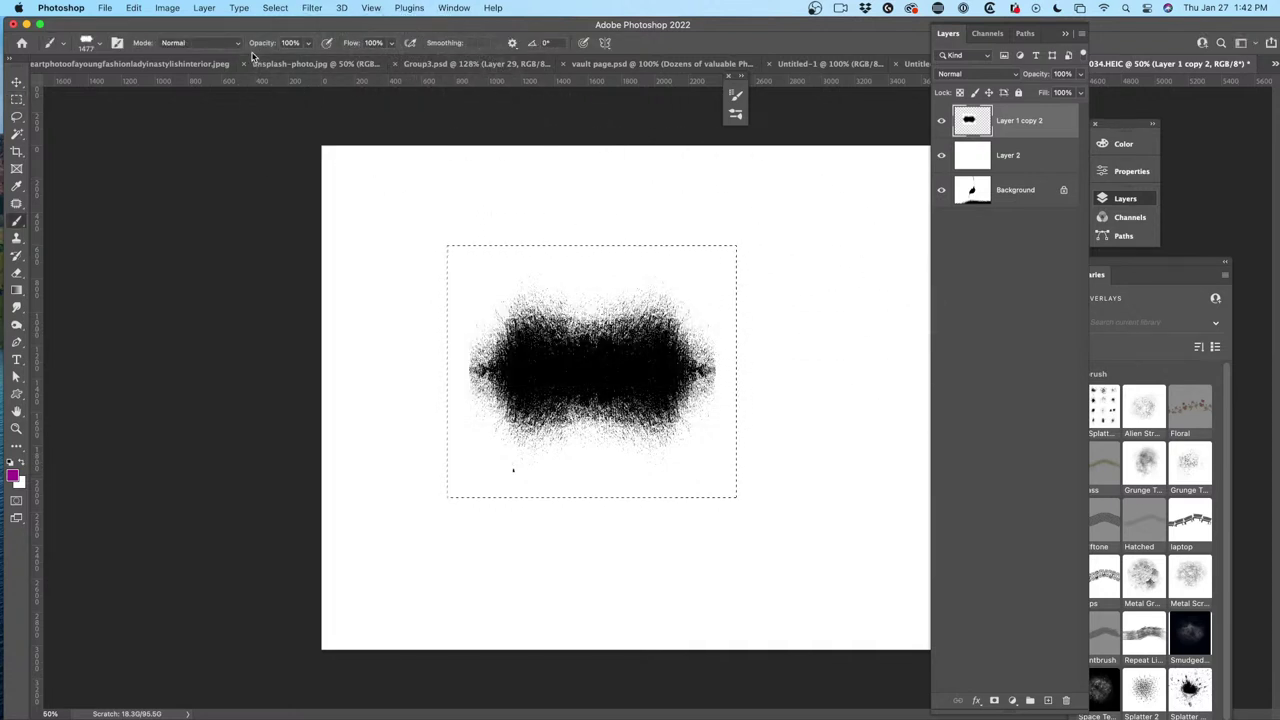
Hide the splatter layer and clear the selection.
left_click(941, 120)
key("super+d")
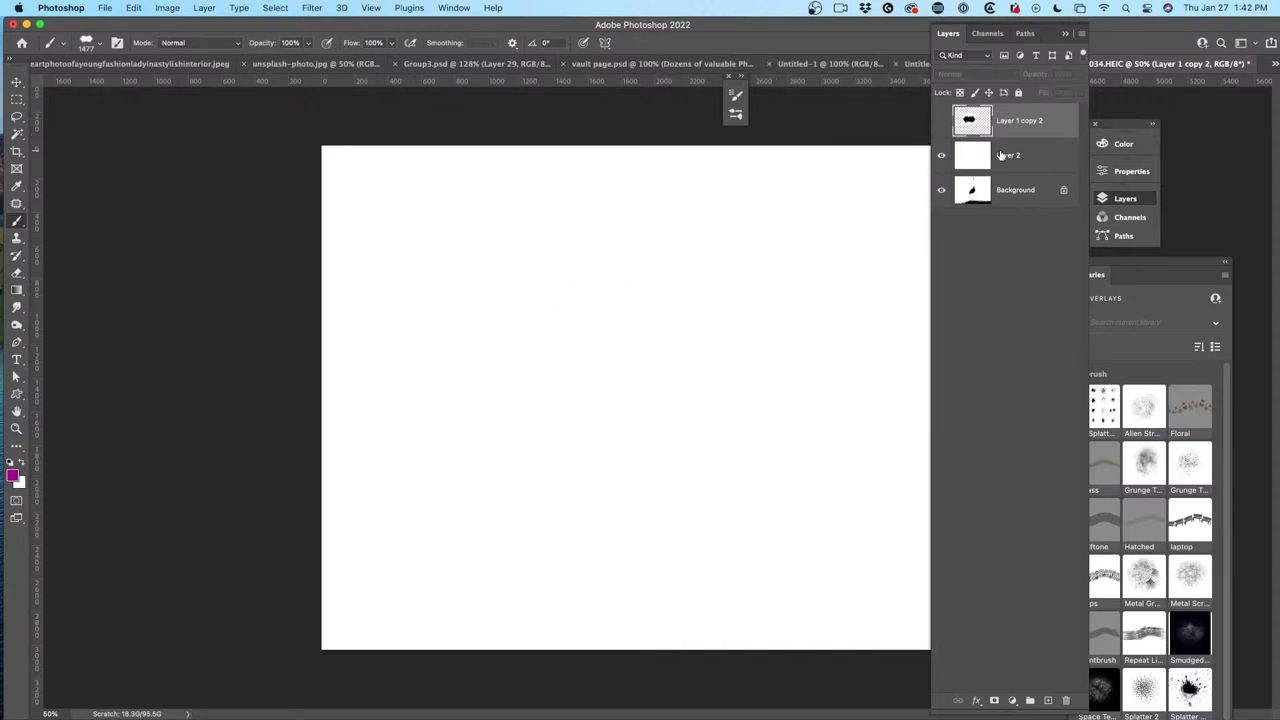
Add a new layer above the hidden splatter, reduce the brush size to 300 px and test a single stamp.
left_click(1048, 700)
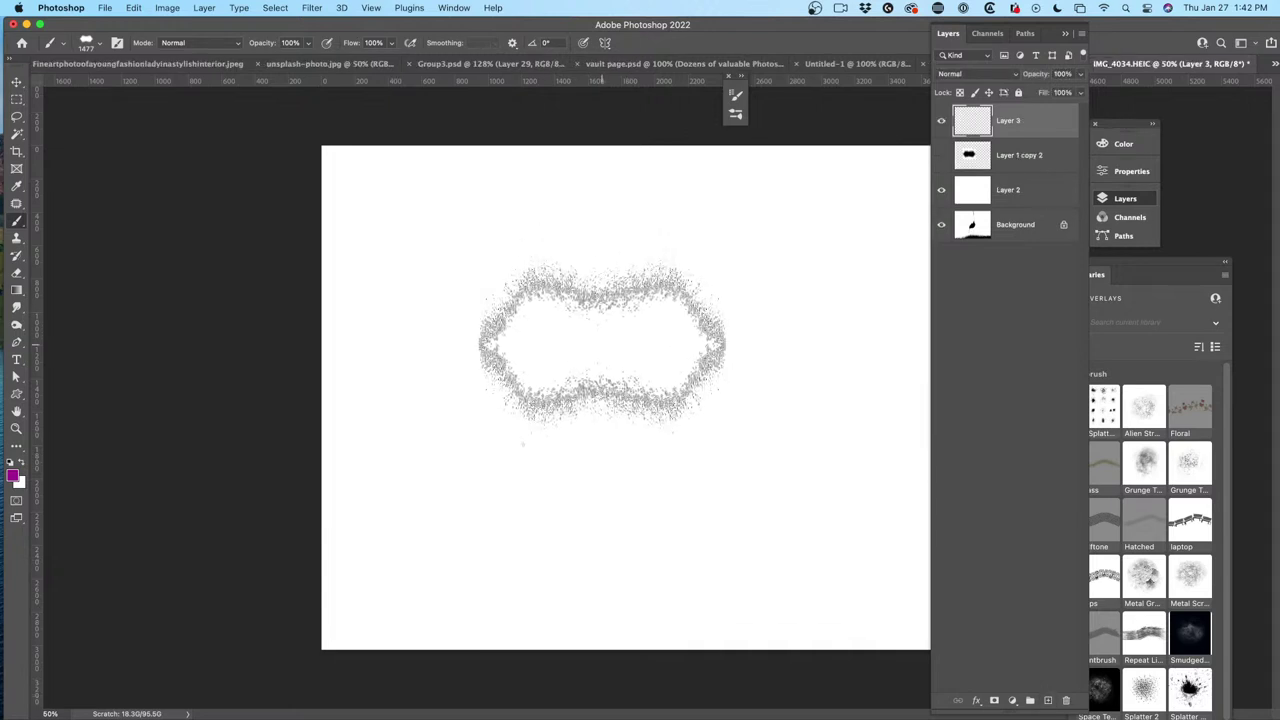
key("bracketleft")
key("bracketleft")
key("bracketleft")
key("bracketleft")
key("bracketleft")
key("bracketleft")
key("bracketleft")
key("bracketleft")
key("bracketleft")
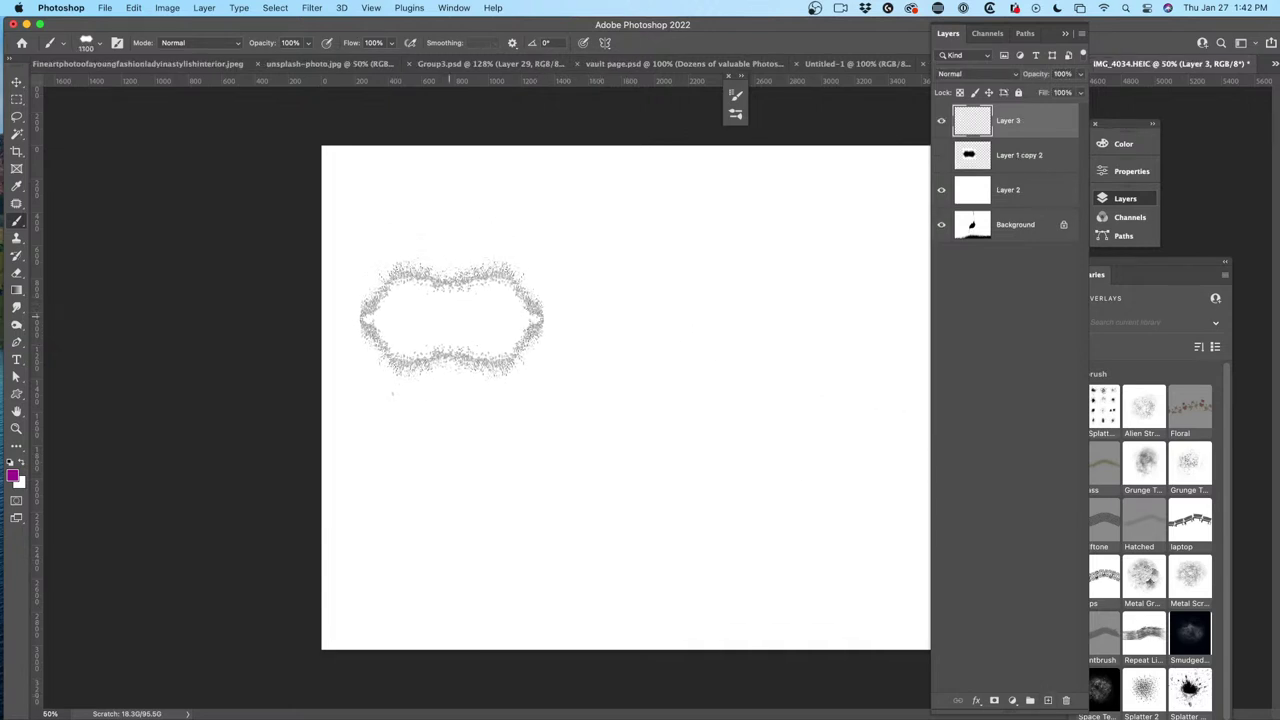
key("bracketleft")
key("bracketleft")
key("bracketleft")
left_click(497, 258)
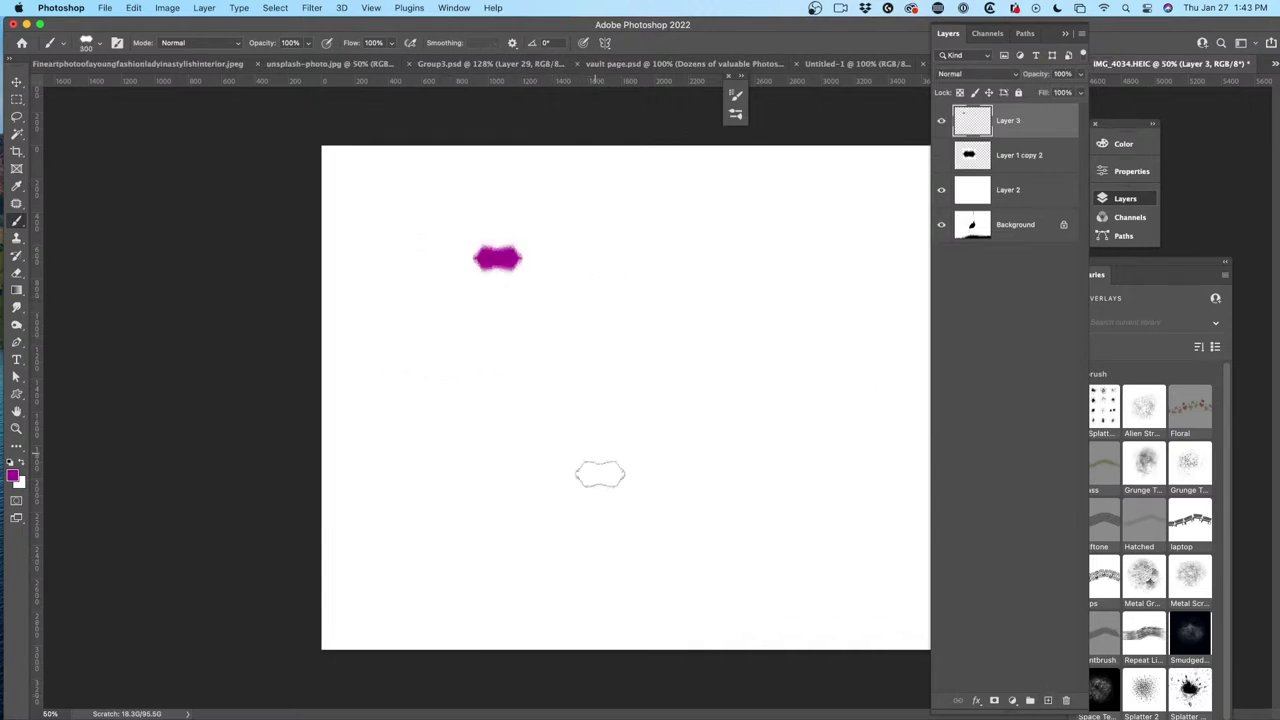
key("super+z")
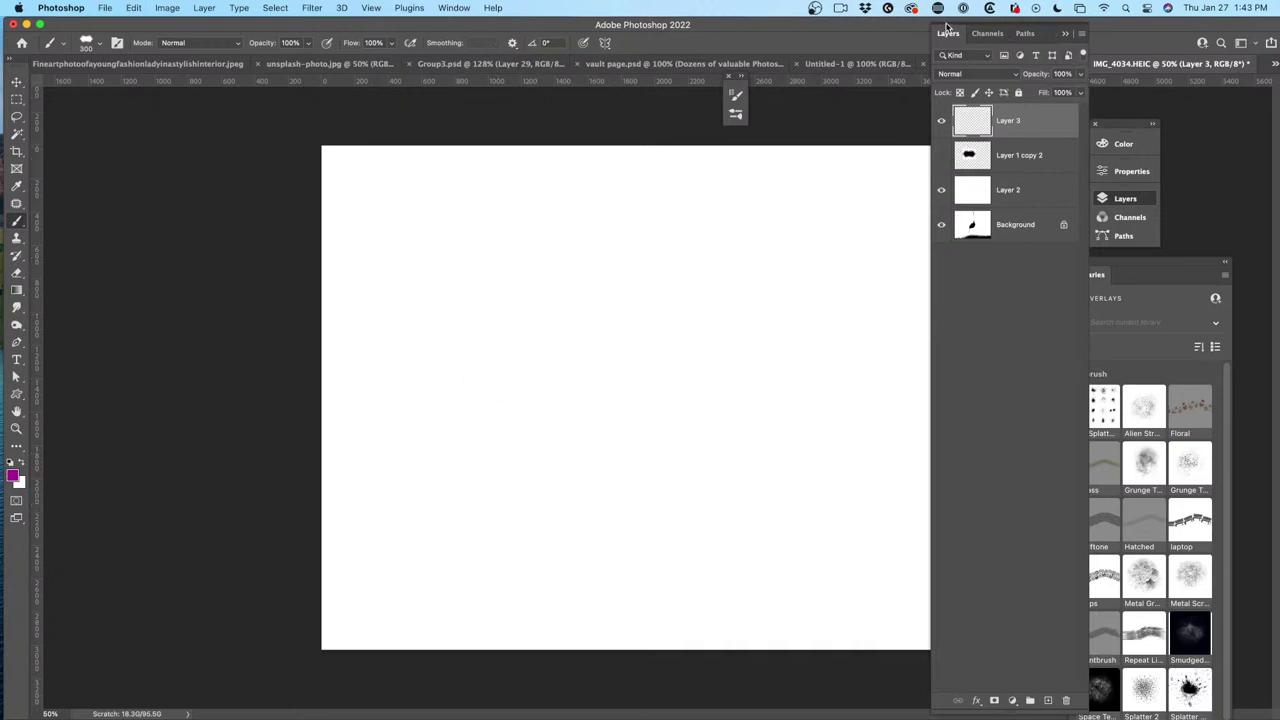
Open the brush settings, enable Scattering and test it with a short curved stroke on the canvas.
left_click_drag(951, 34, 948, 66)
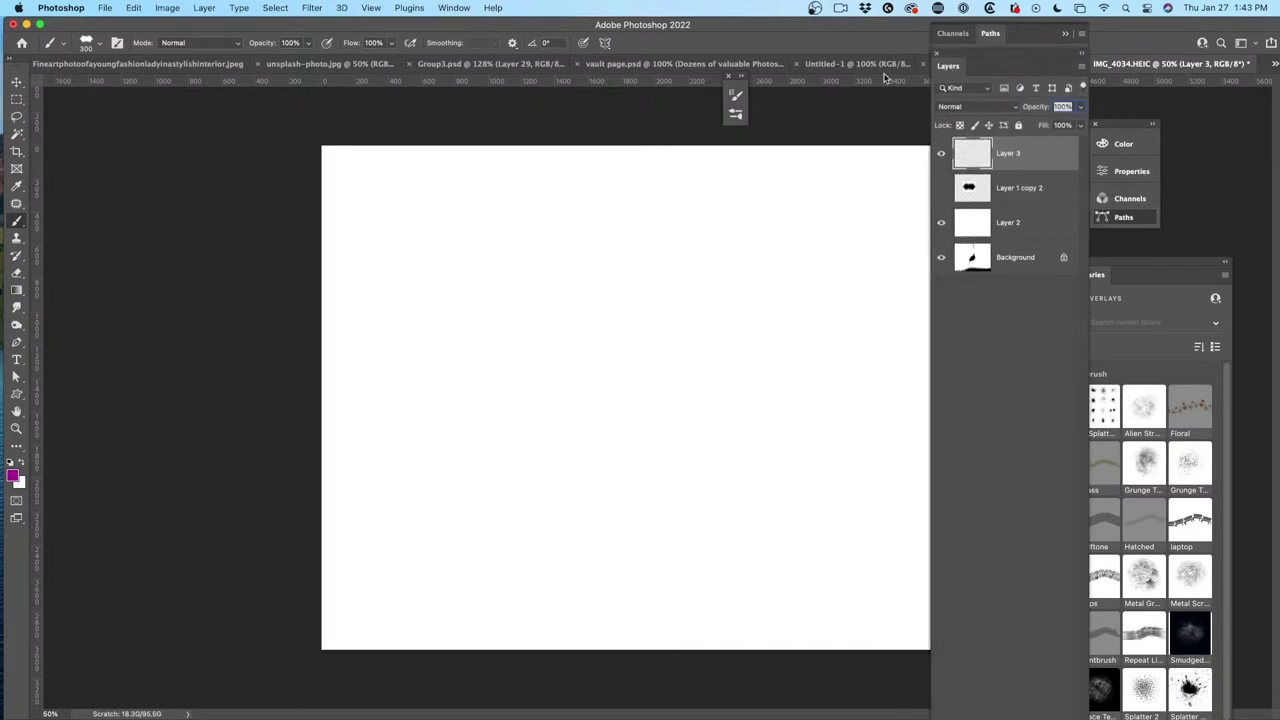
left_click(116, 43)
mouse_move(575, 90)
left_mouse_down()
mouse_move(985, 107)
mouse_move(989, 50)
left_mouse_up()
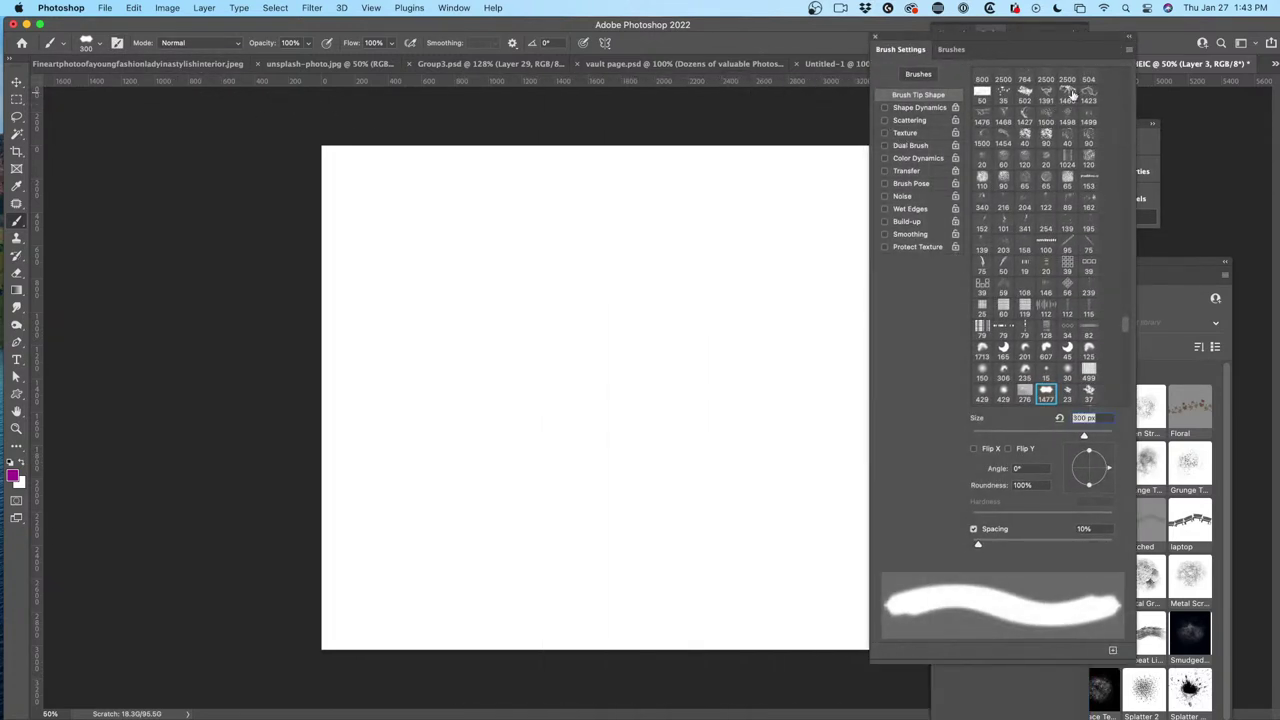
left_click(910, 121)
left_click_drag(497, 334, 562, 301)
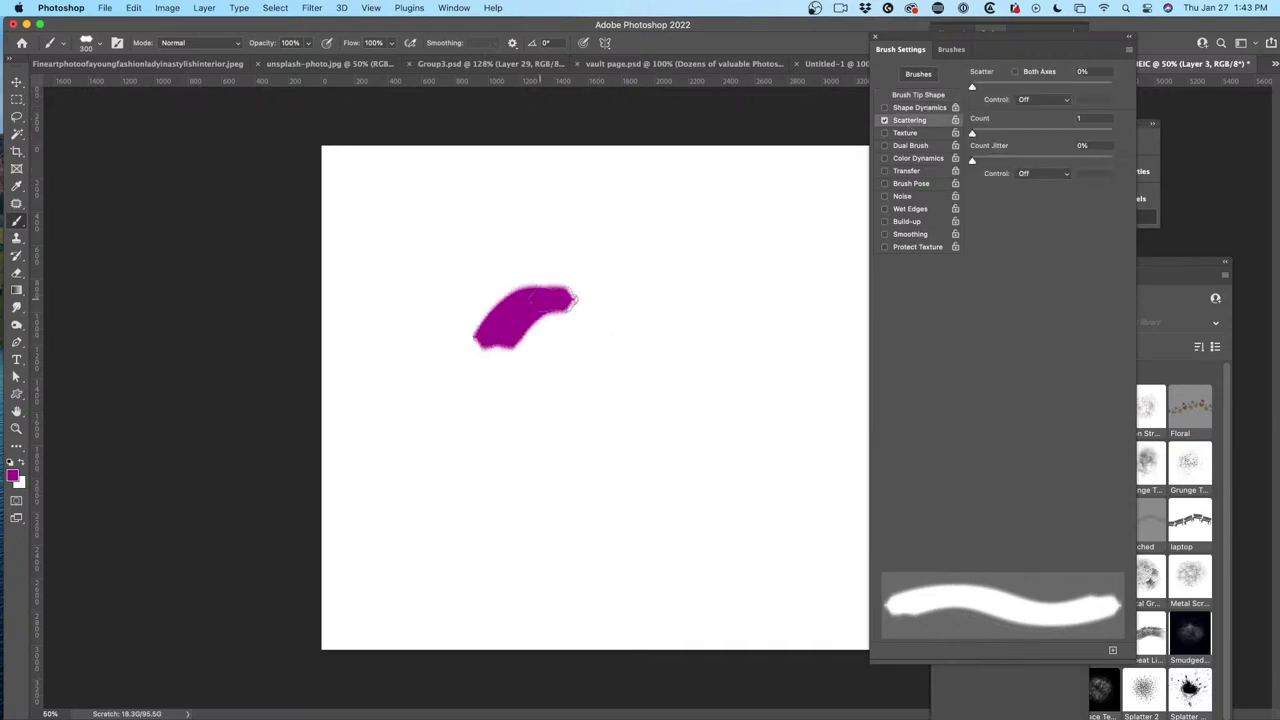
key("super+z")
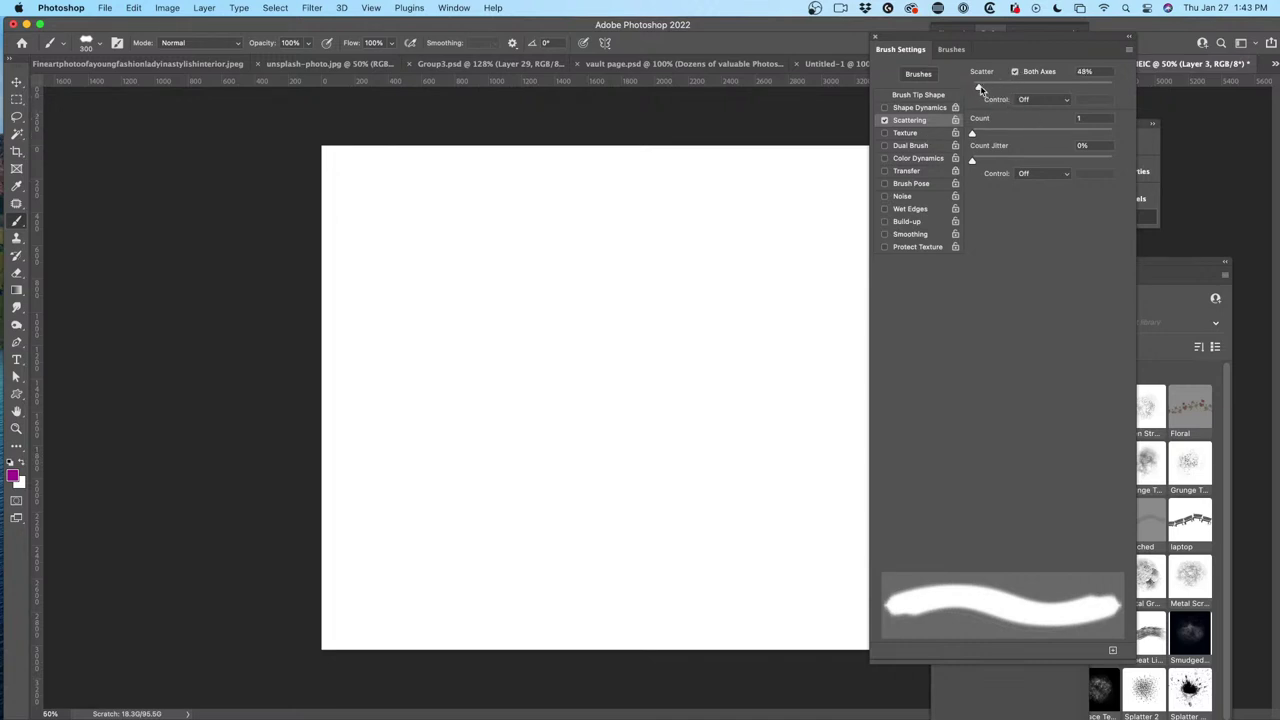
Set Scatter to 233% on both axes, place one stamp in the upper canvas and test a scattered stroke.
left_click_drag(979, 89, 1005, 88)
left_click(526, 278)
mouse_move(571, 356)
left_mouse_down()
mouse_move(527, 324)
mouse_move(590, 258)
left_mouse_up()
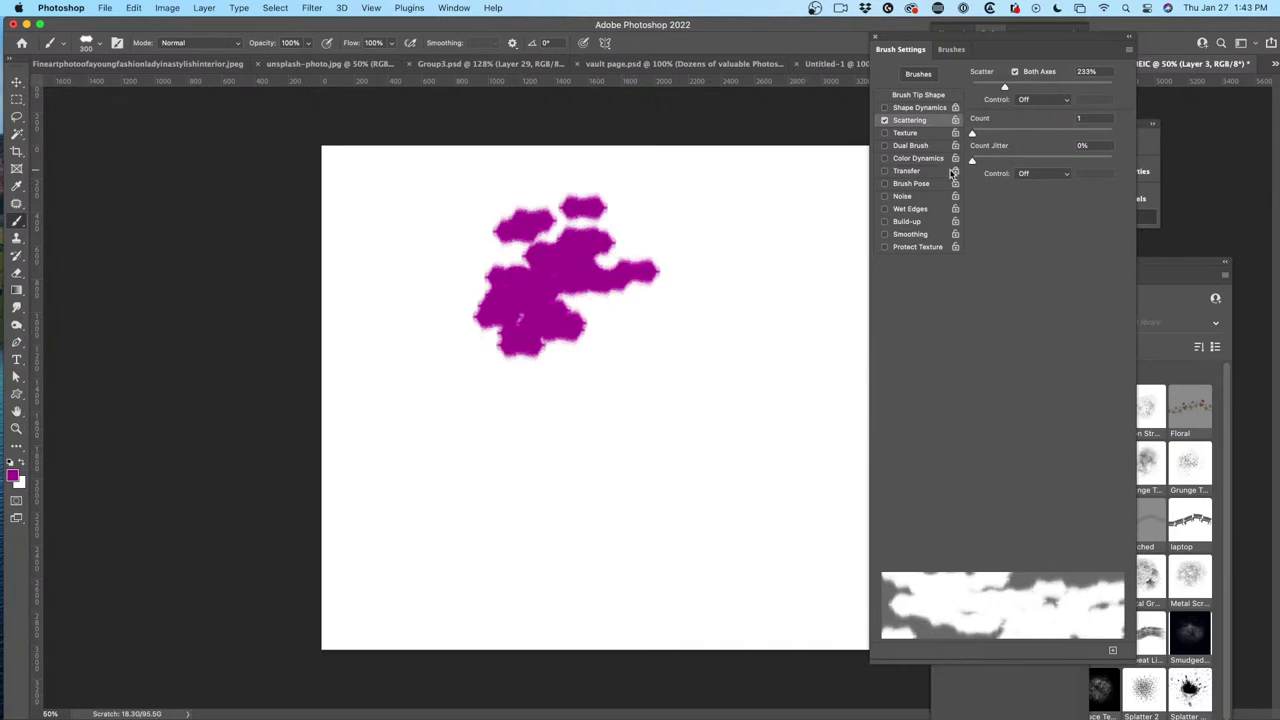
key("super+z")
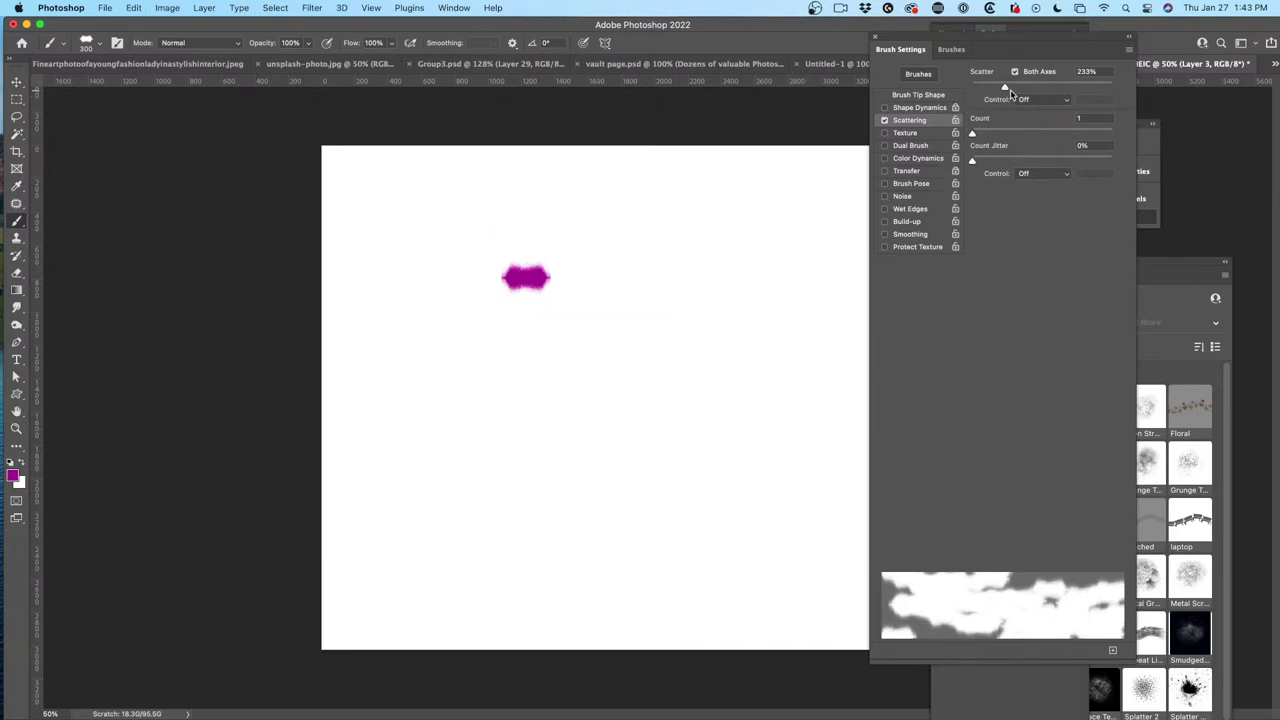
Set the scattering Count to 2 and Count Jitter to 27%, and raise Scatter to 395% after a test stroke.
left_click_drag(1006, 89, 1019, 88)
mouse_move(973, 133)
left_mouse_down()
mouse_move(998, 133)
mouse_move(1009, 160)
mouse_move(979, 135)
left_mouse_up()
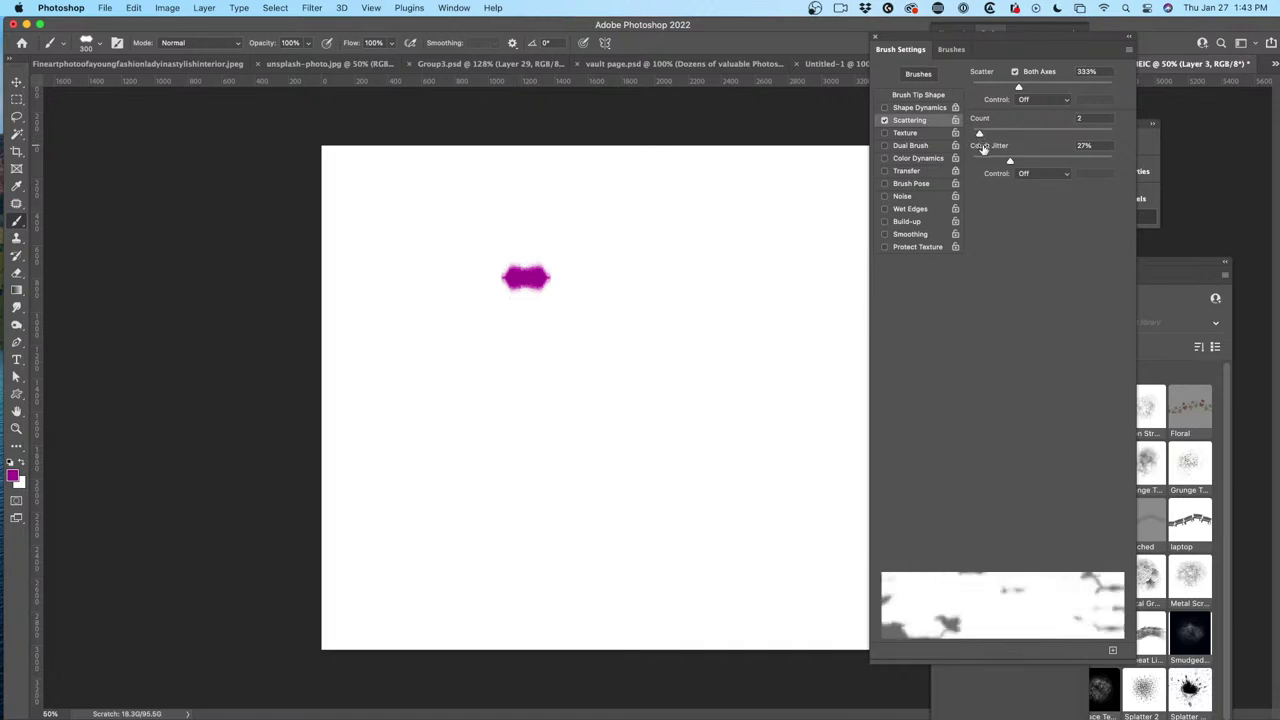
mouse_move(591, 240)
left_mouse_down()
mouse_move(602, 408)
mouse_move(634, 471)
left_mouse_up()
key("super+z")
left_click_drag(1018, 88, 1027, 88)
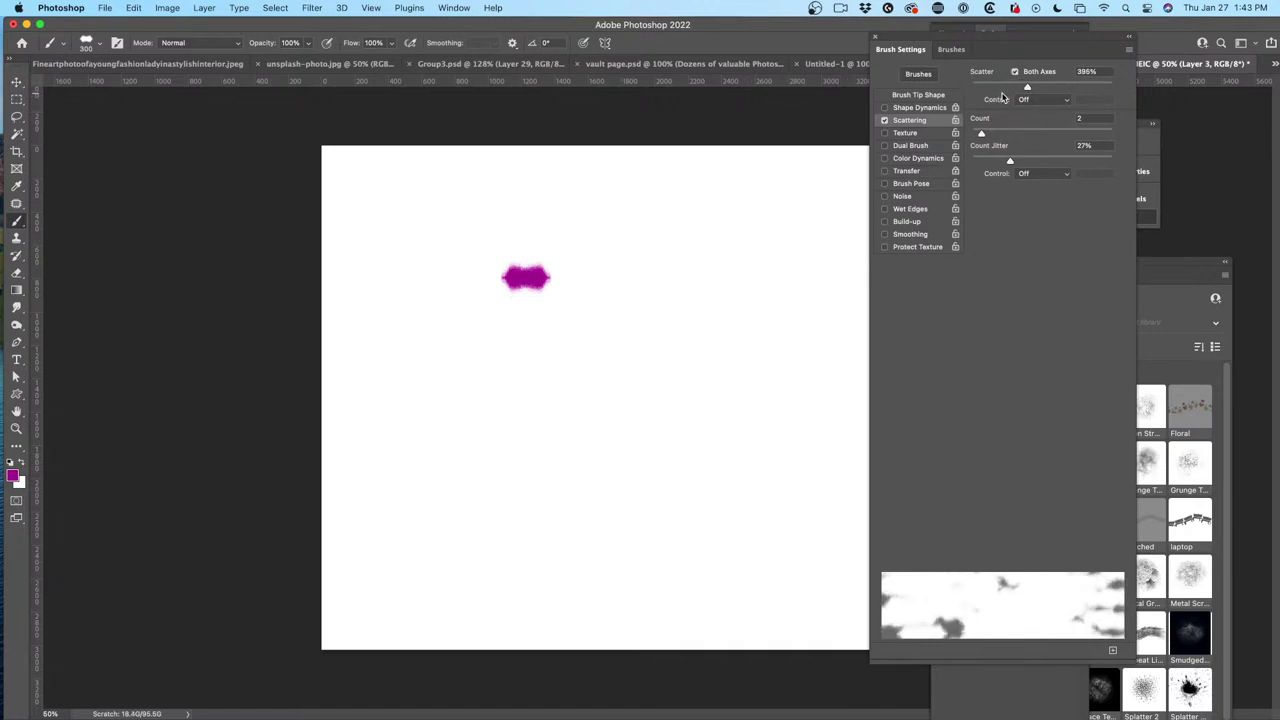
Enable Shape Dynamics with 100% Size Jitter and Transfer with 100% Opacity Jitter, and test the brush with a stroke.
left_click(920, 108)
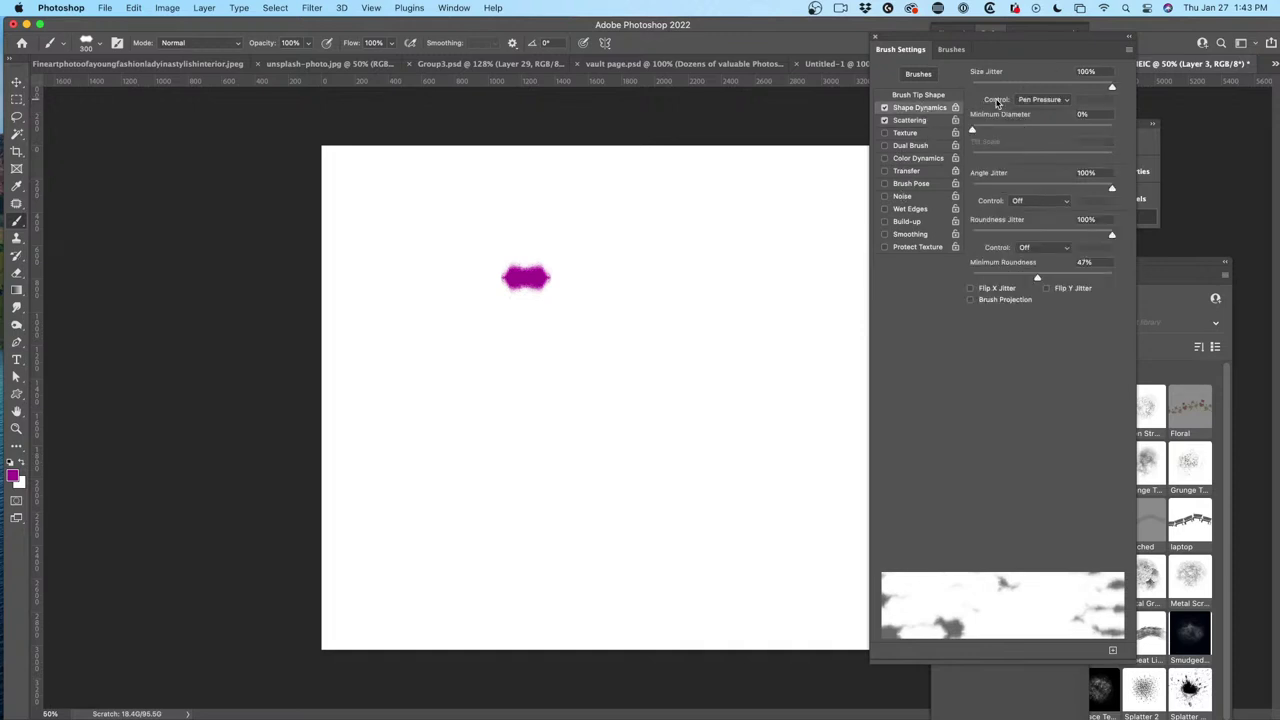
left_click_drag(1115, 90, 1212, 88)
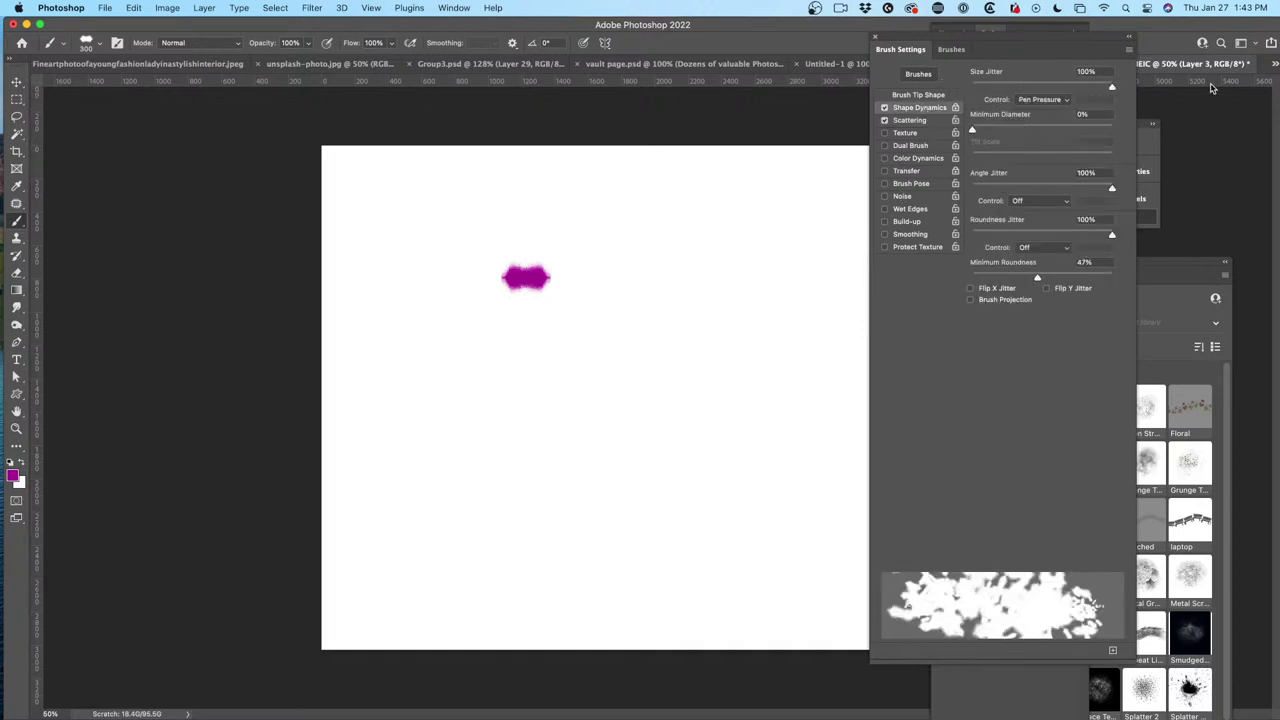
left_click(906, 172)
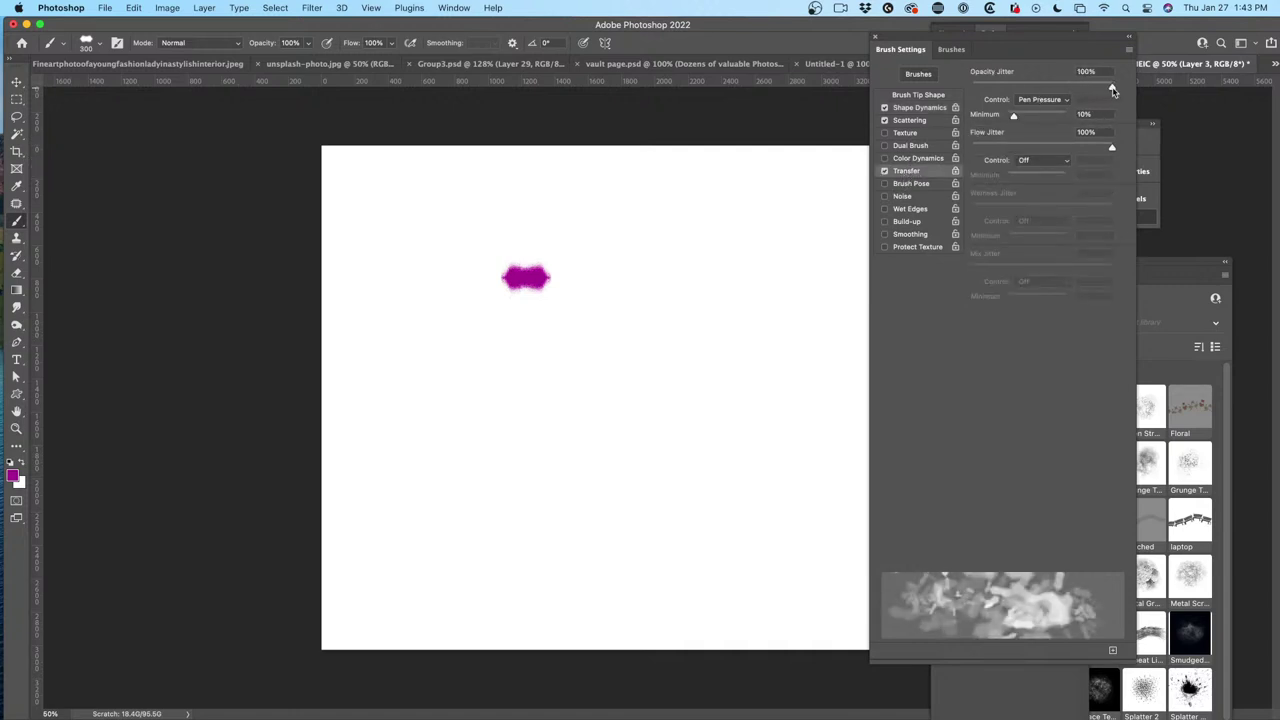
mouse_move(484, 434)
left_mouse_down()
mouse_move(487, 402)
mouse_move(566, 355)
left_mouse_up()
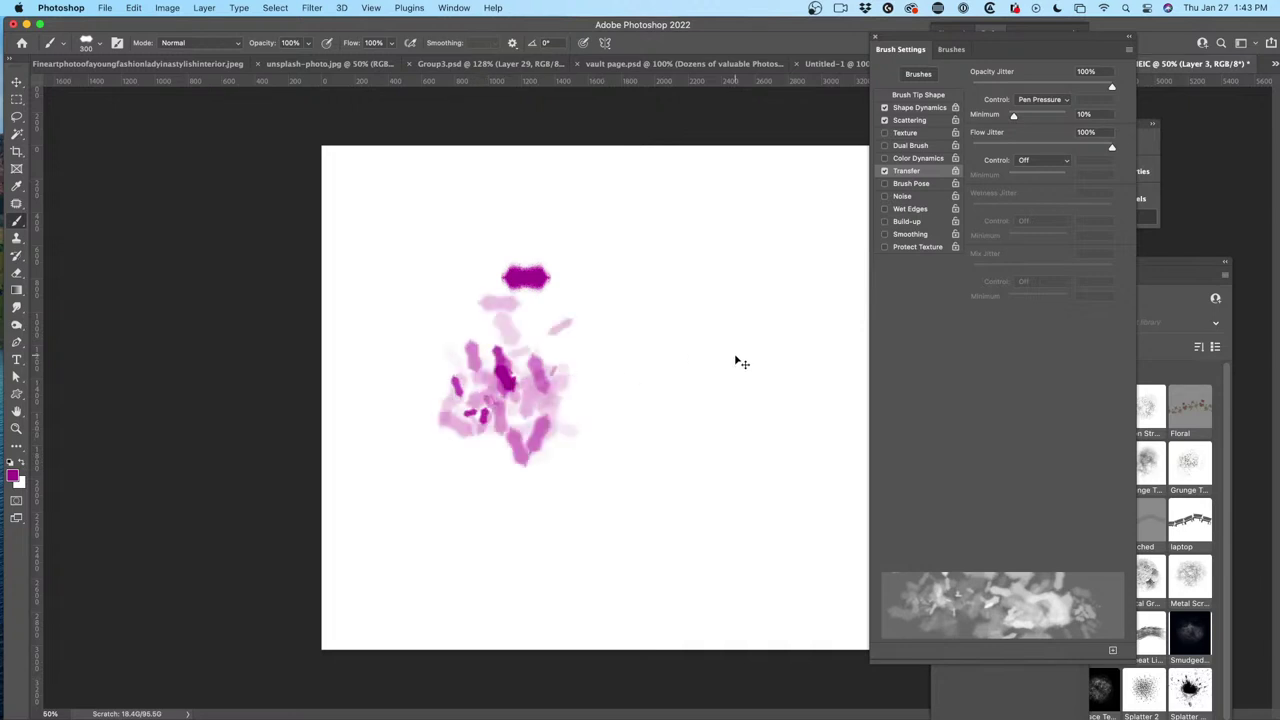
key("super+z")
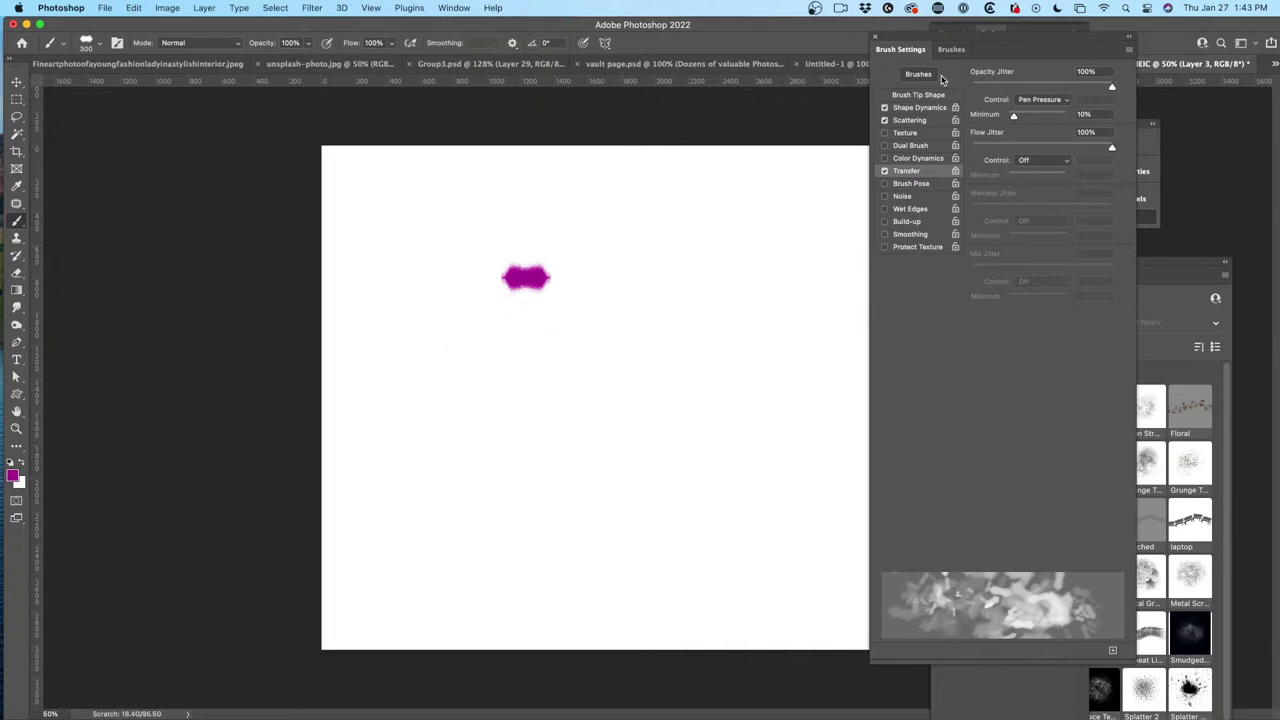
Enable Dual Brush with the 48 px cross-shaped tip in Color Burn mode, increase its Count and paint test strokes.
left_click(912, 146)
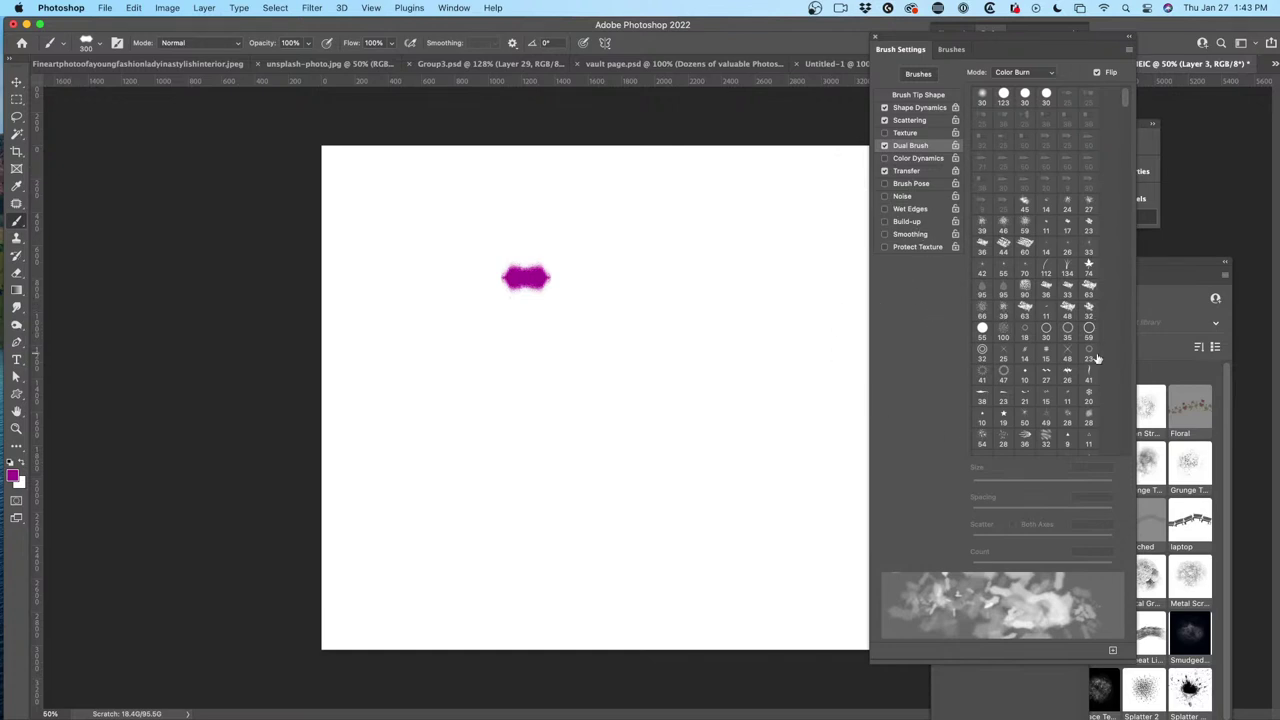
left_click(1067, 352)
mouse_move(465, 435)
left_mouse_down()
mouse_move(675, 324)
mouse_move(428, 305)
mouse_move(620, 452)
mouse_move(665, 455)
left_mouse_up()
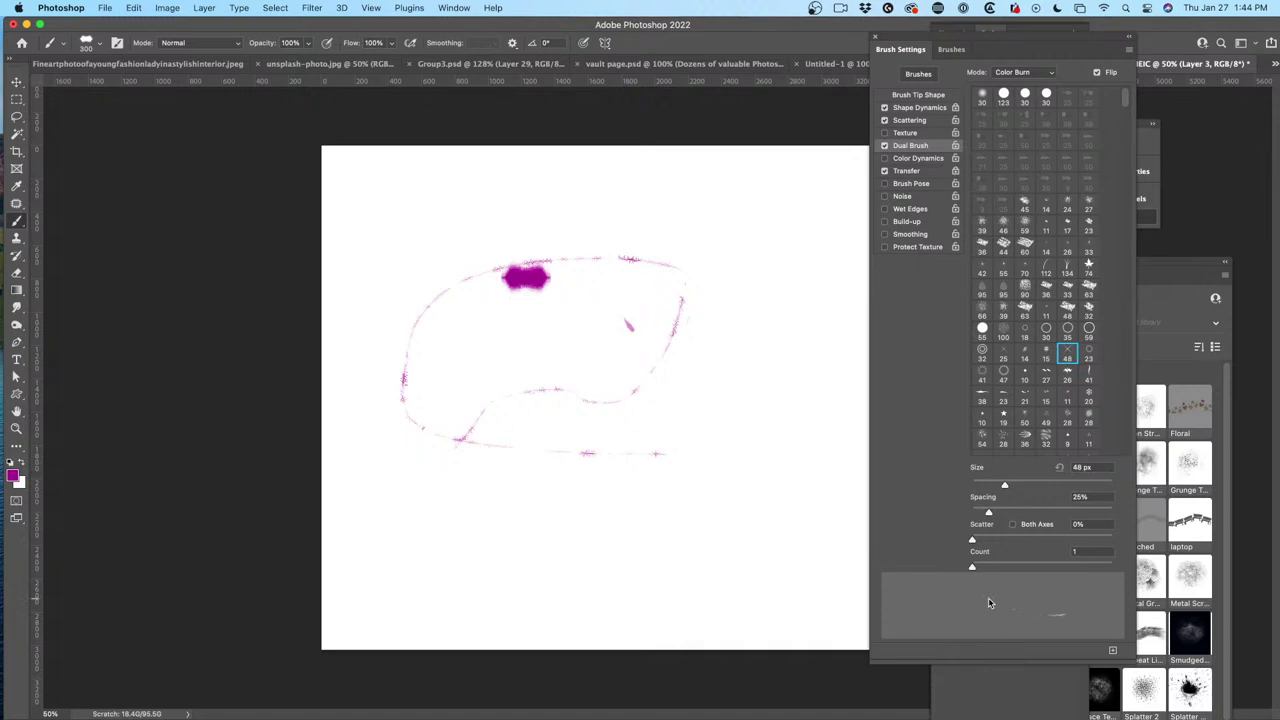
left_click_drag(974, 568, 1012, 566)
mouse_move(463, 575)
left_mouse_down()
mouse_move(606, 468)
mouse_move(600, 418)
left_mouse_up()
Enable Color Dynamics with 54% Hue Jitter and 23% Saturation Jitter, and paint a multicolored stroke across the upper canvas.
left_click(928, 159)
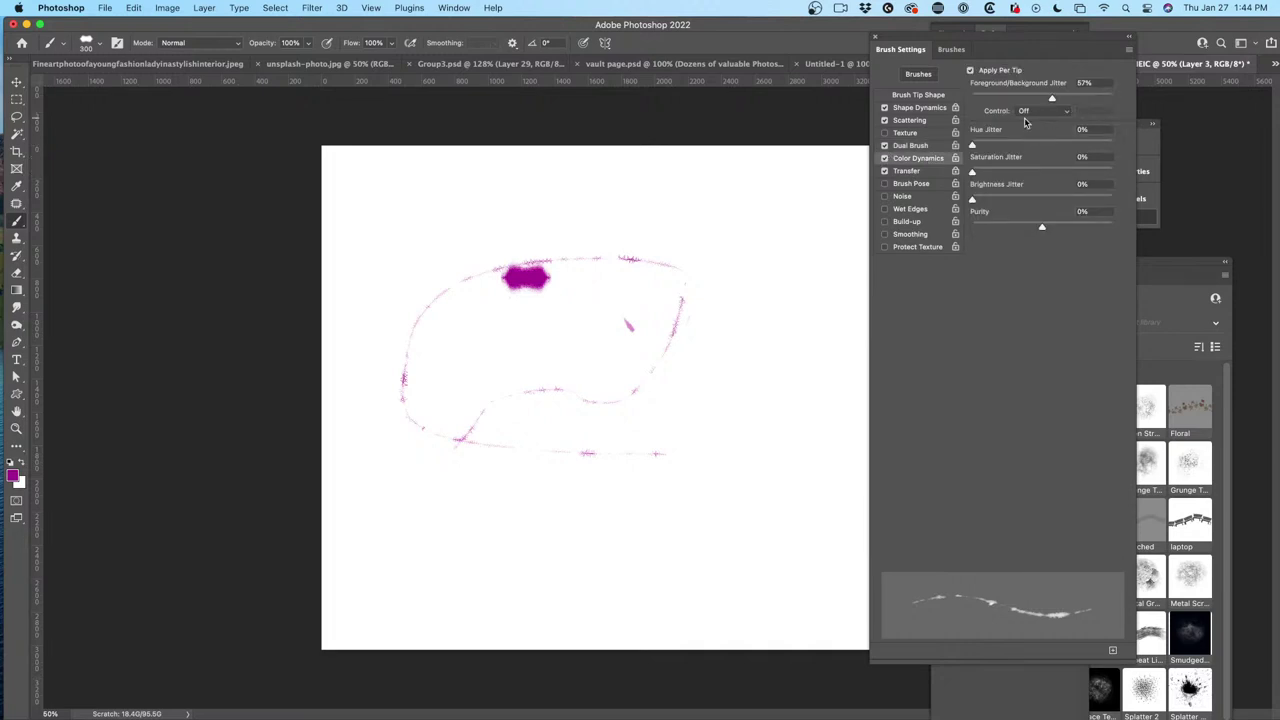
left_click_drag(973, 146, 1048, 145)
mouse_move(428, 236)
left_mouse_down()
mouse_move(466, 227)
mouse_move(599, 247)
mouse_move(862, 200)
left_mouse_up()
key("ctrl+z")
left_click_drag(975, 174, 1004, 172)
mouse_move(476, 238)
left_mouse_down()
mouse_move(615, 209)
mouse_move(698, 216)
left_mouse_up()
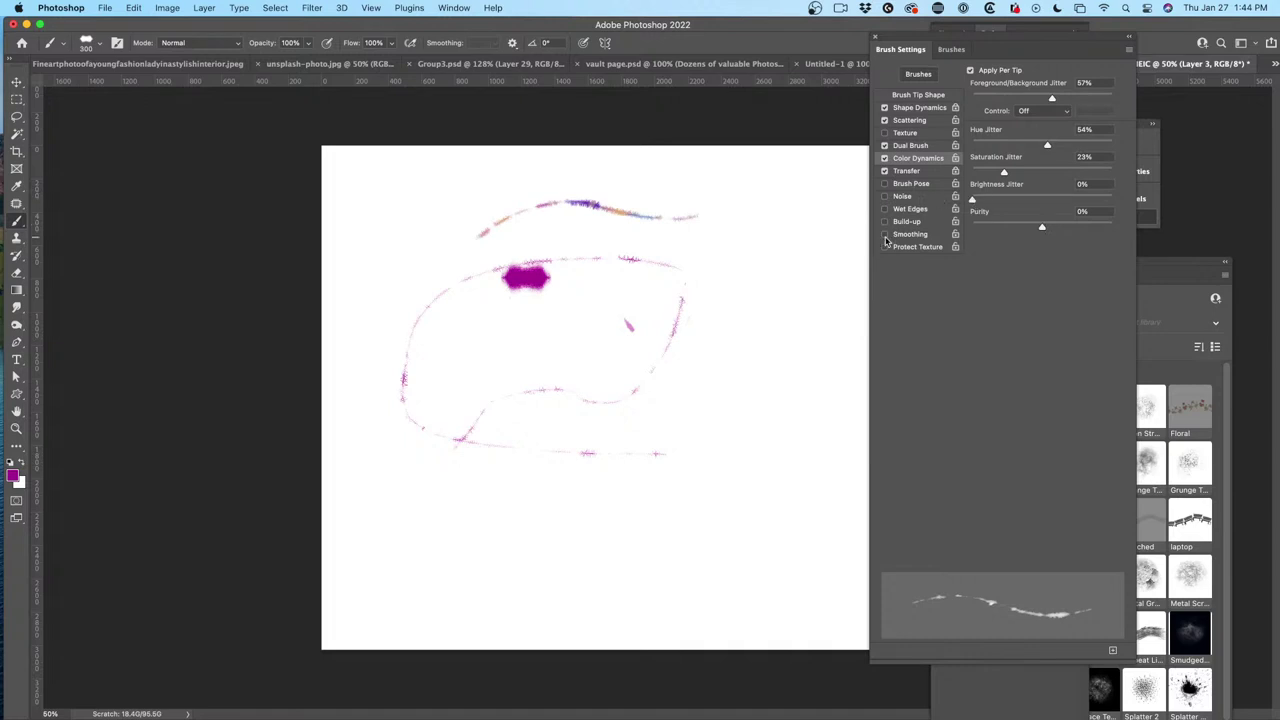
Set the brush tip spacing to 22% and try a stroke in the lower canvas.
left_click(934, 96)
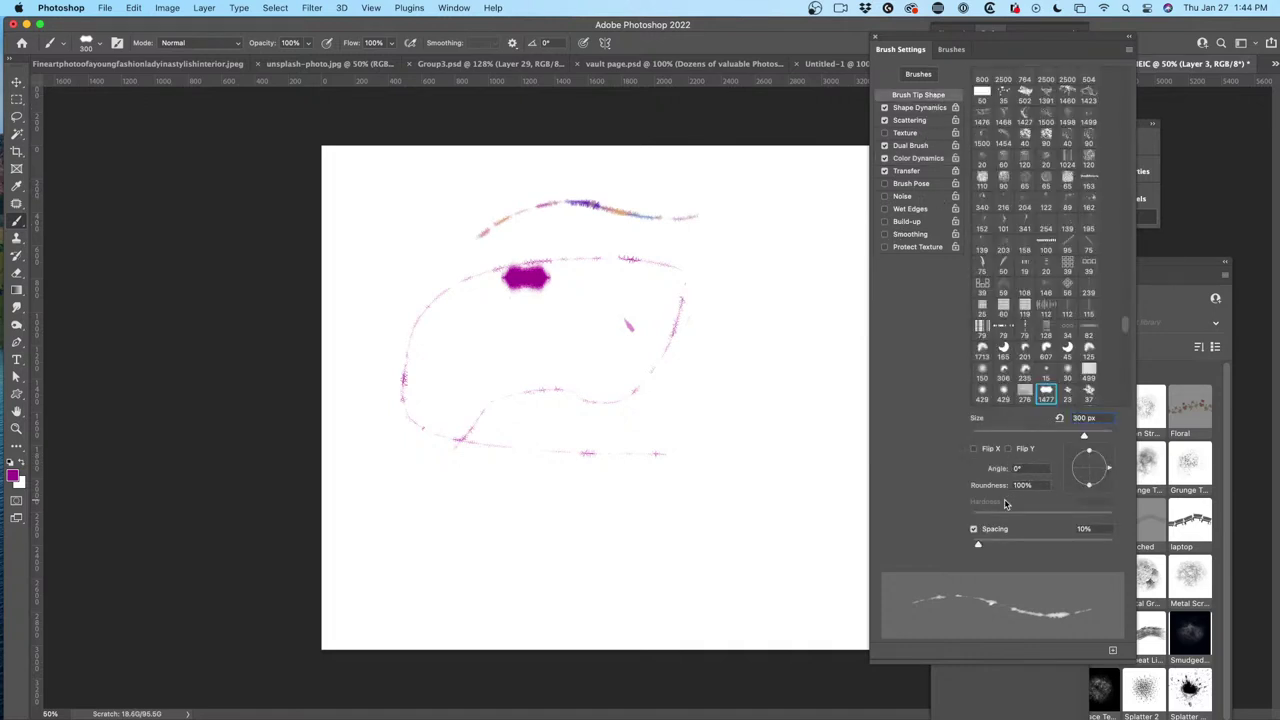
left_click_drag(978, 548, 987, 548)
left_click_drag(531, 548, 707, 423)
key("super+z")
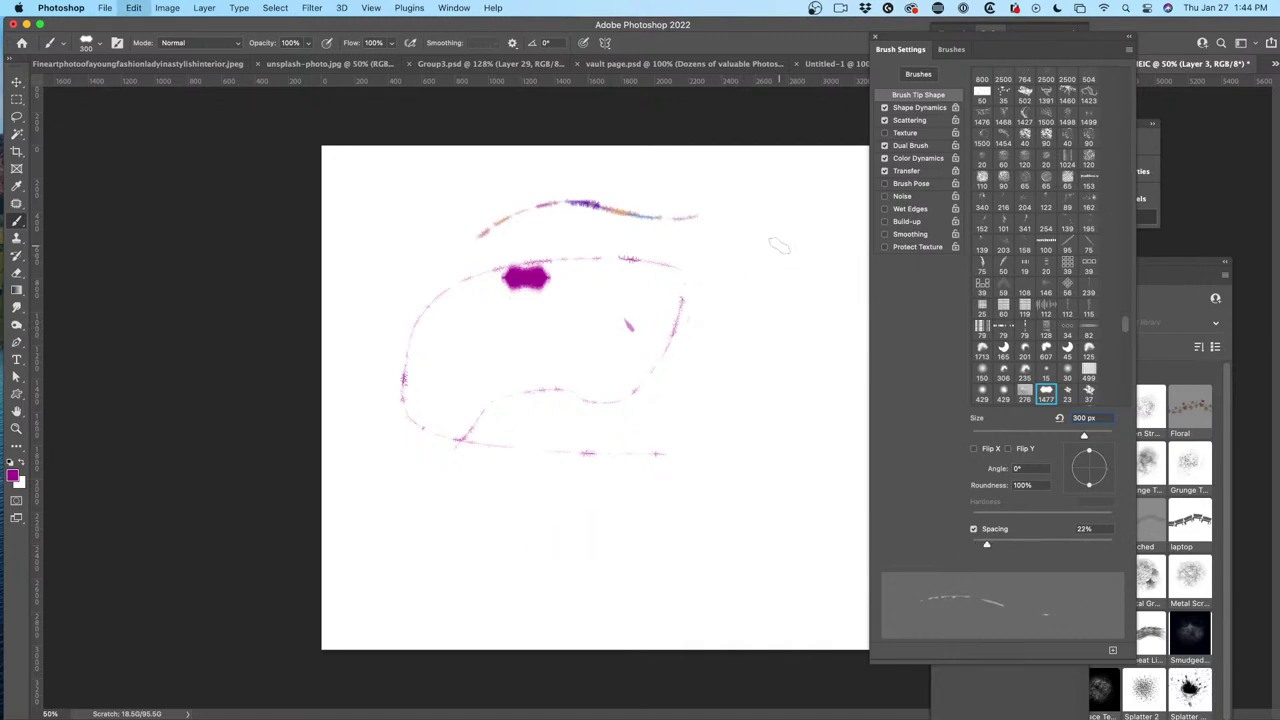
Enlarge the brush to 1000 px and paint long curving multicolored strokes across the canvas.
key("bracketright")
key("bracketright")
key("bracketright")
key("bracketright")
key("bracketright")
key("bracketright")
key("bracketright")
mouse_move(455, 545)
left_mouse_down()
mouse_move(706, 449)
mouse_move(745, 370)
left_mouse_up()
mouse_move(368, 470)
left_mouse_down()
mouse_move(551, 394)
mouse_move(594, 214)
mouse_move(497, 280)
left_mouse_up()
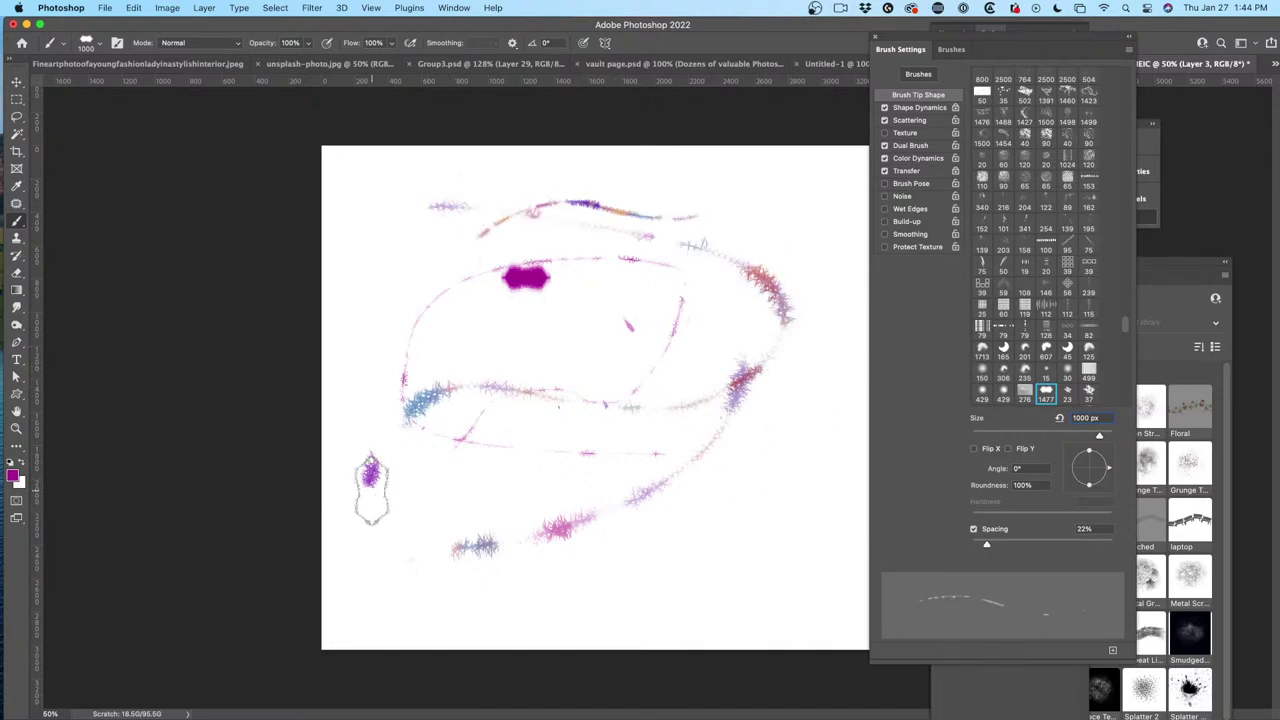
Reduce the brush size to 700 px in stages while painting more short multicolored strokes around the canvas.
key("bracketleft")
left_click_drag(449, 478, 581, 479)
key("bracketleft")
key("bracketleft")
mouse_move(755, 513)
left_mouse_down()
mouse_move(762, 425)
mouse_move(655, 518)
mouse_move(740, 582)
mouse_move(704, 316)
mouse_move(390, 337)
mouse_move(748, 213)
left_mouse_up()
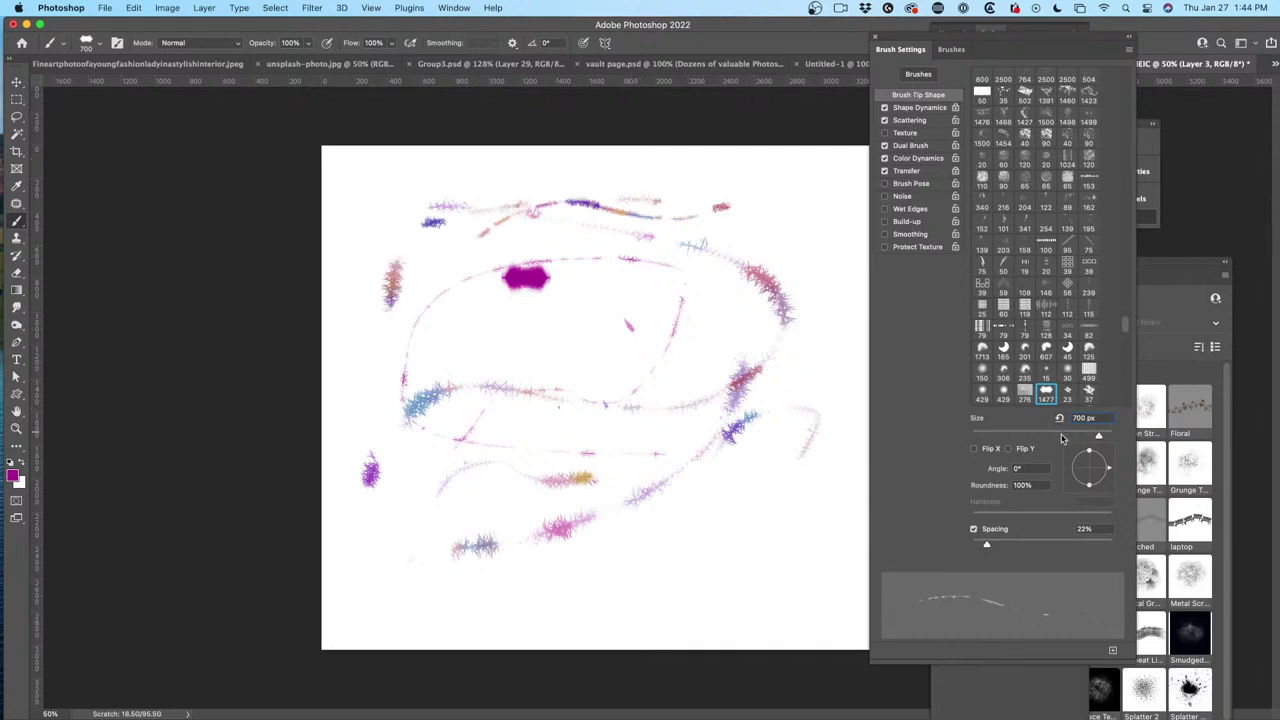
Set the brush tip spacing to 2% and paint a dense curved stroke from the lower left up to the purple stamp.
left_click_drag(987, 545, 974, 548)
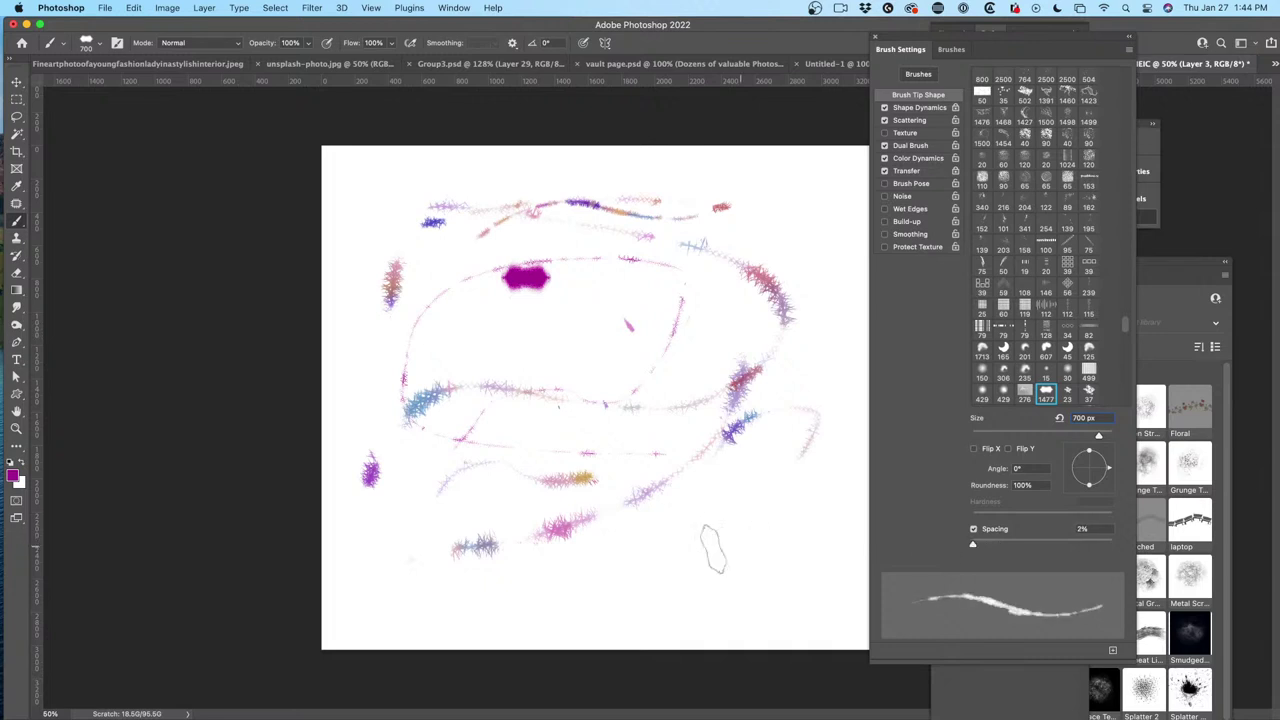
left_click_drag(410, 580, 515, 525)
left_click_drag(580, 418, 530, 272)
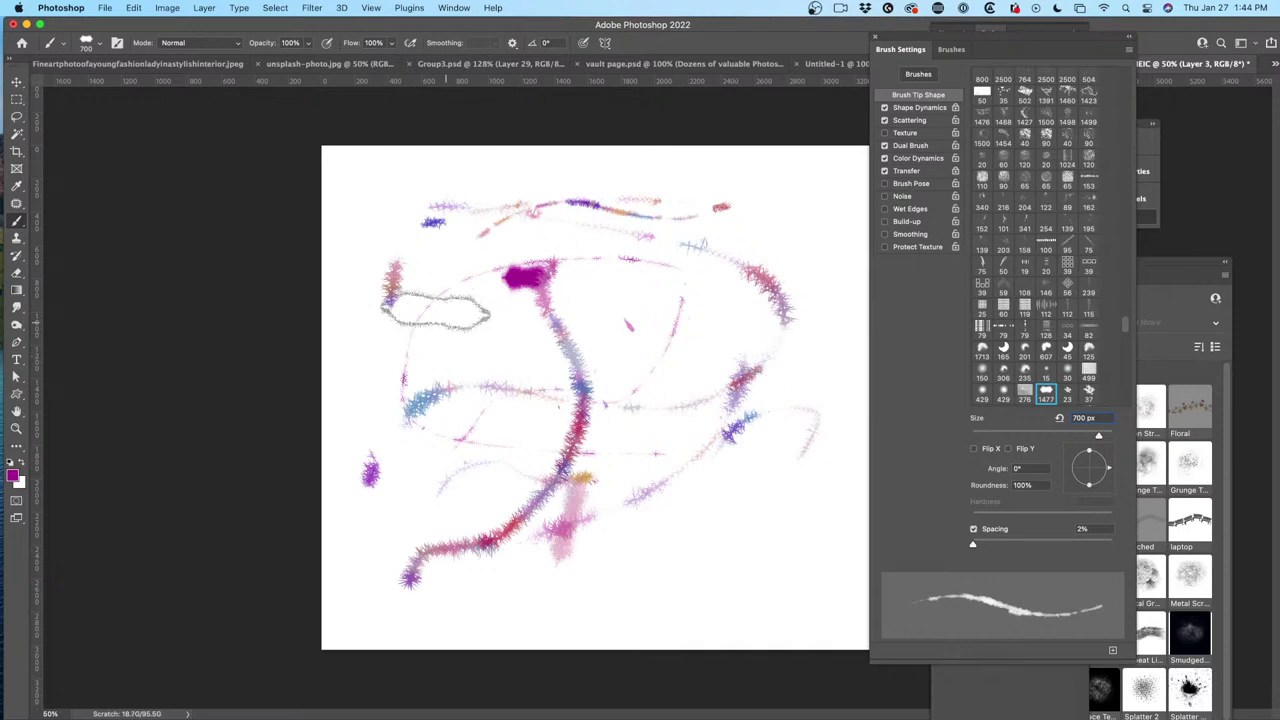
Change the foreground color to bright green (9ff805) and paint a curved stroke through the right half of the canvas.
left_click(15, 477)
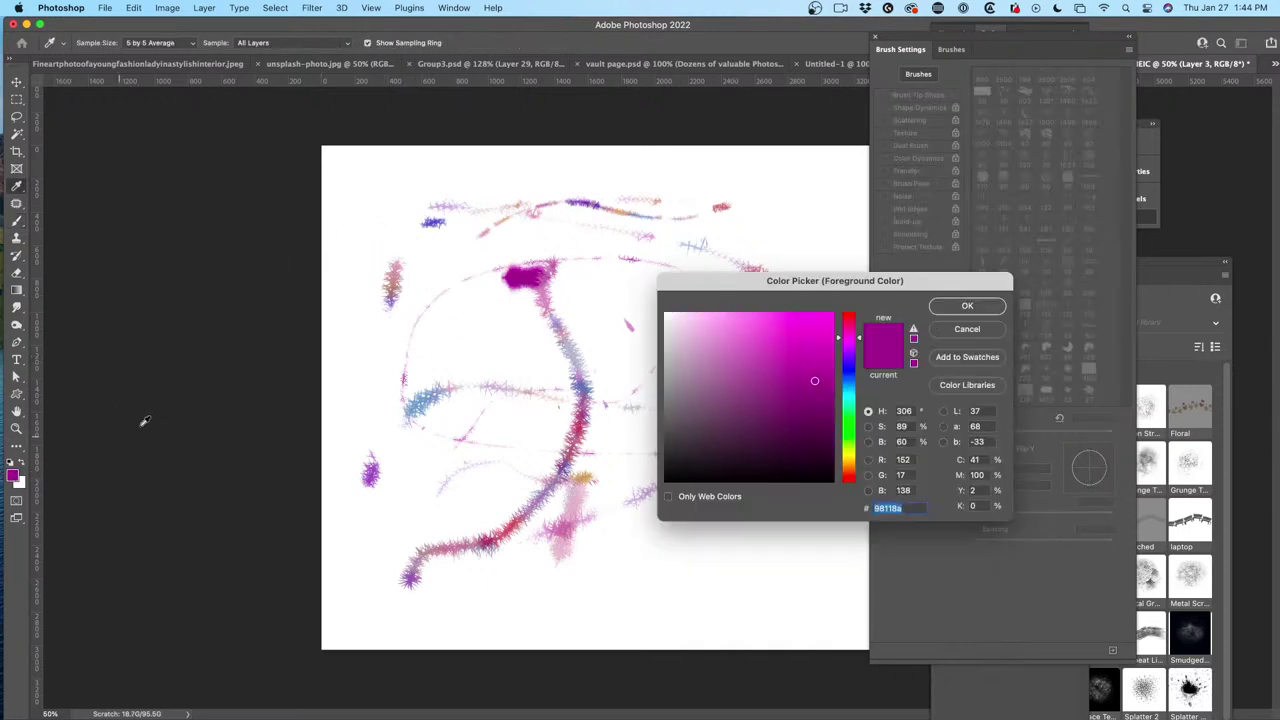
left_click(853, 441)
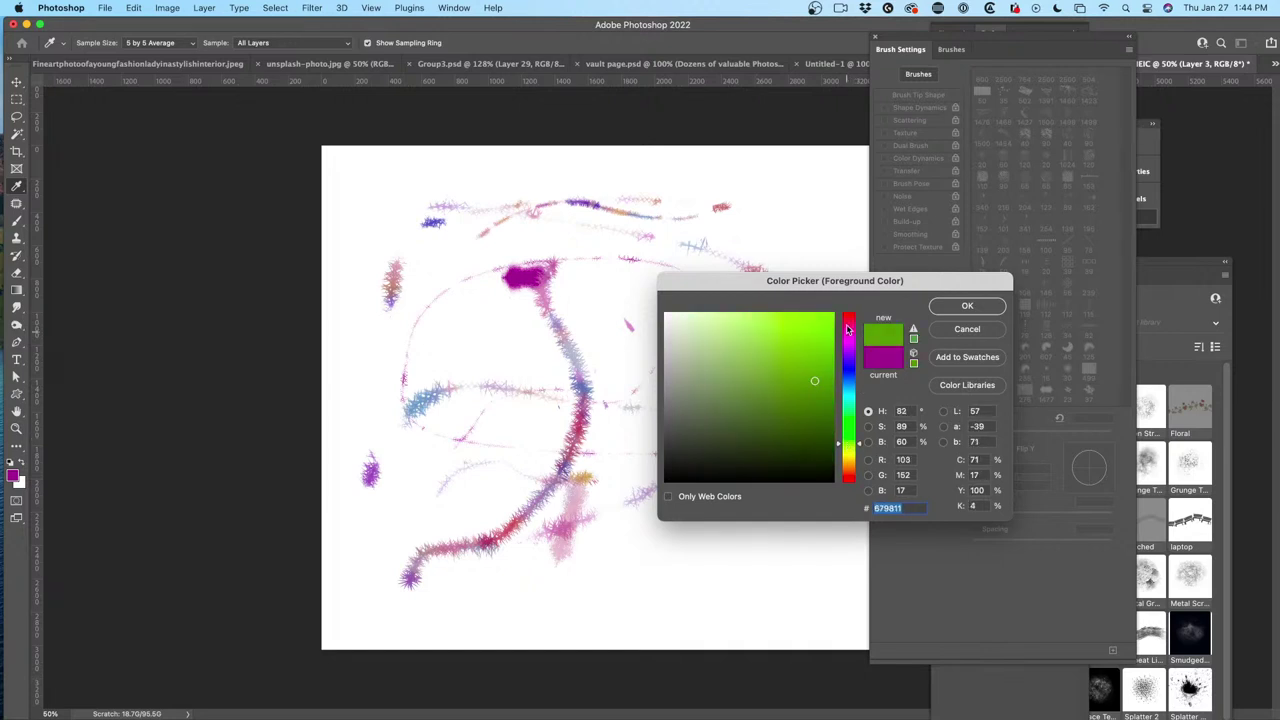
left_click(830, 318)
left_click(966, 307)
key("b")
mouse_move(637, 575)
left_mouse_down()
mouse_move(665, 496)
mouse_move(682, 335)
left_mouse_up()
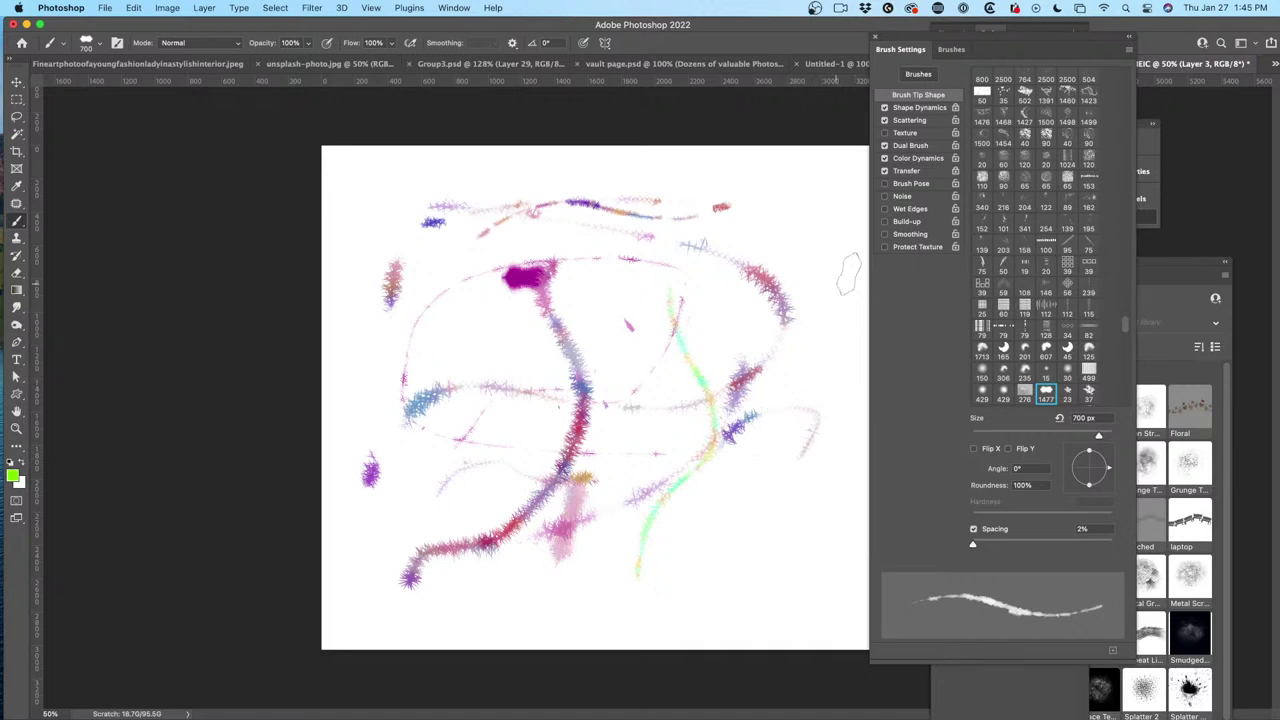
Turn off Color Dynamics and paint two long solid green curves over the right and lower canvas.
left_click(885, 159)
mouse_move(665, 490)
left_mouse_down()
mouse_move(655, 432)
mouse_move(748, 318)
mouse_move(762, 212)
left_mouse_up()
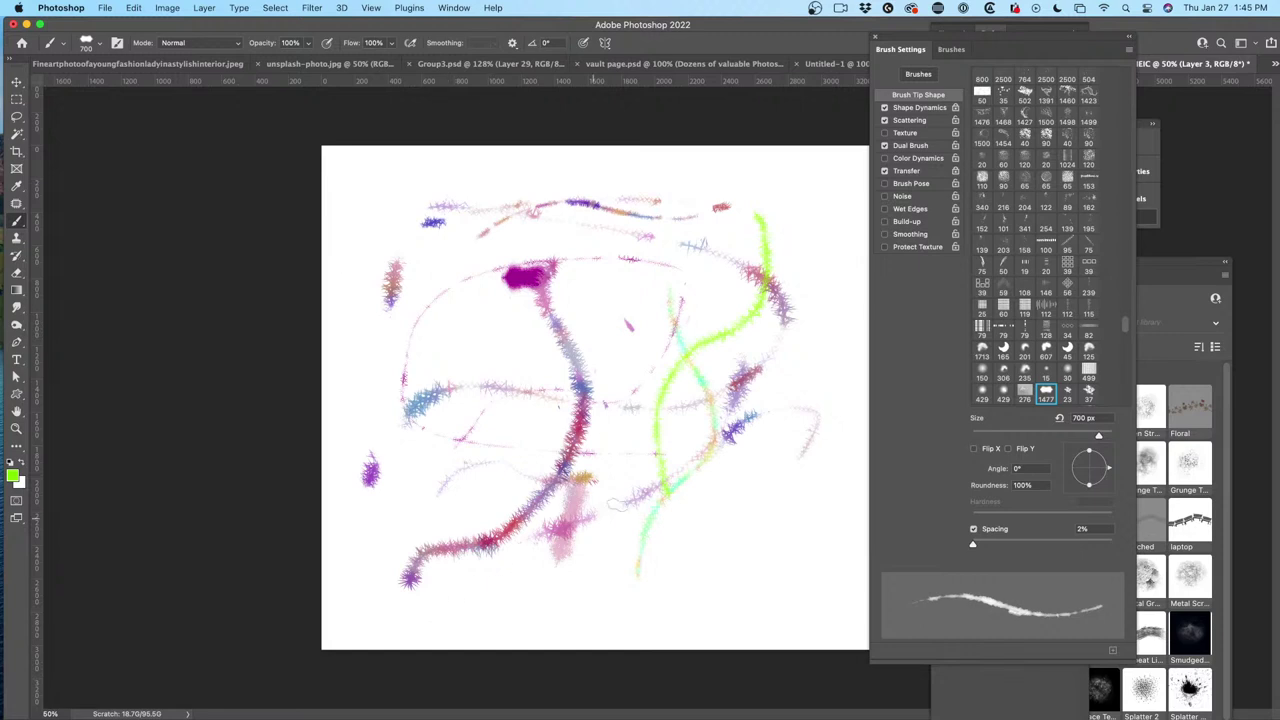
mouse_move(460, 604)
left_mouse_down()
mouse_move(697, 577)
mouse_move(765, 435)
mouse_move(742, 295)
left_mouse_up()
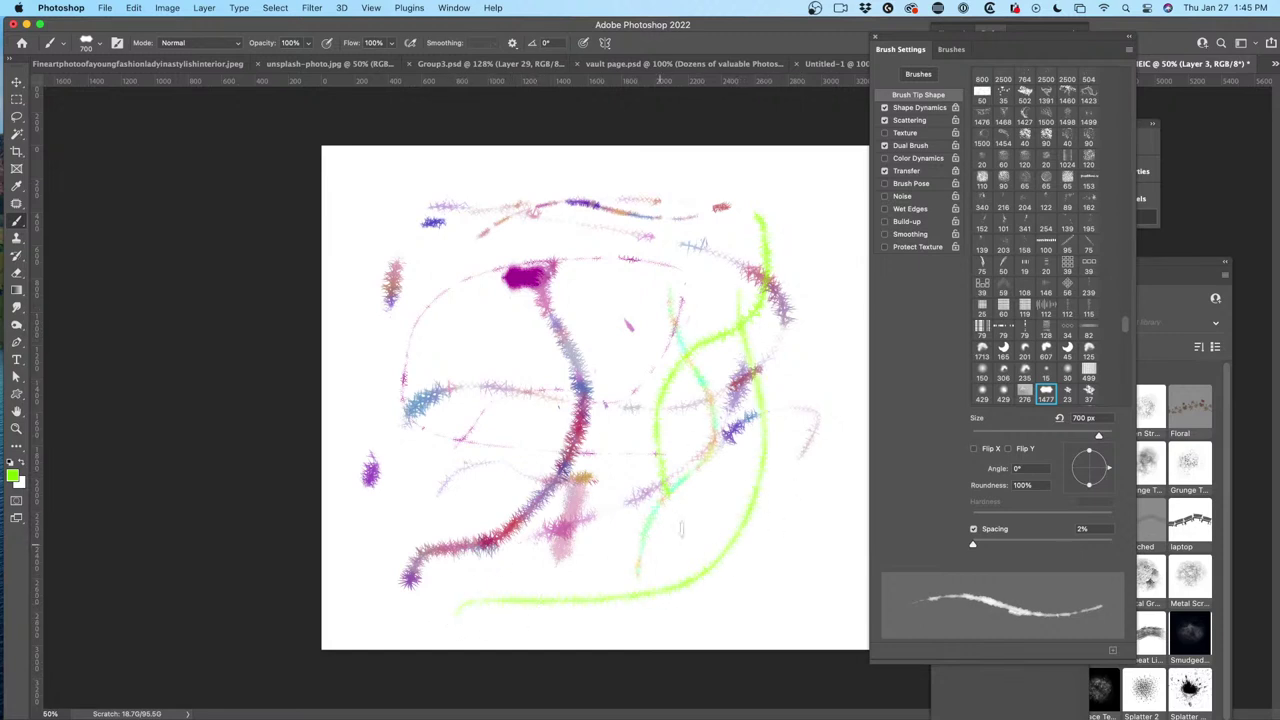
Paint one more test stroke and undo the series of test strokes, keeping only the single purple stamp.
mouse_move(413, 172)
left_mouse_down()
mouse_move(335, 262)
mouse_move(545, 332)
left_mouse_up()
key("super+z")
key("super+z")
key("super+z")
key("super+z")
key("super+z")
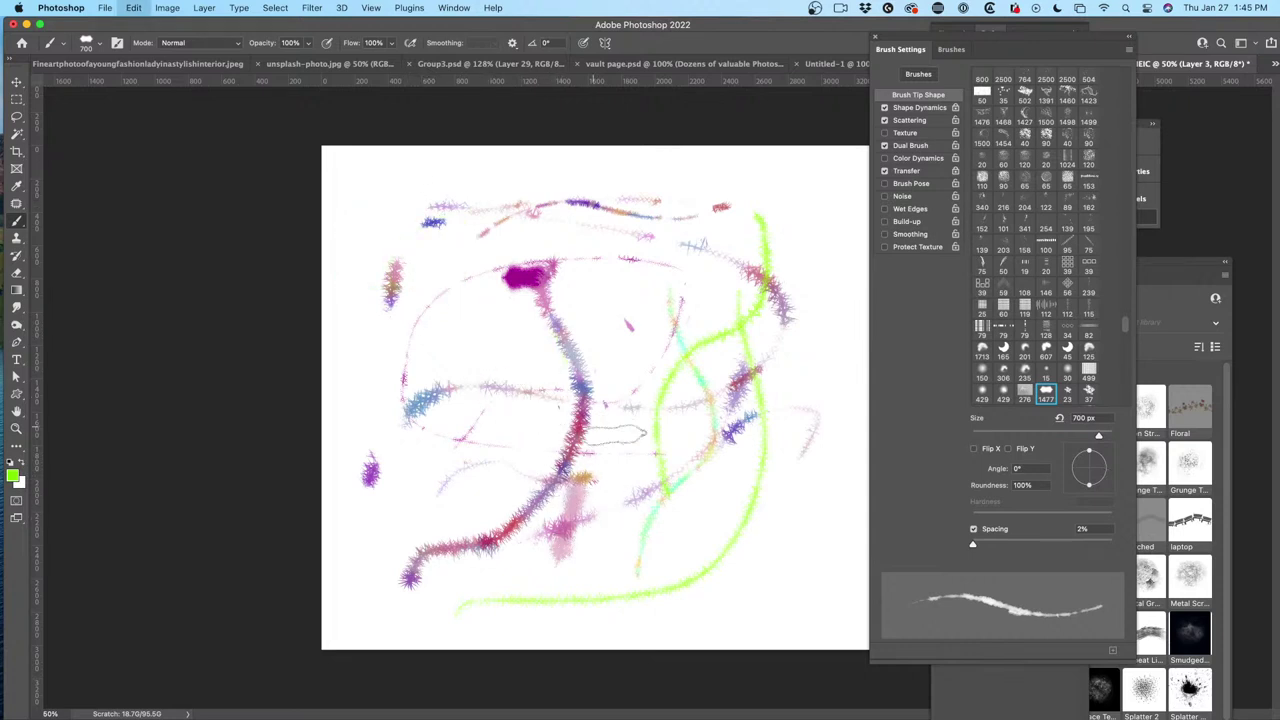
key("super+z")
key("super+z")
key("super+z")
key("super+z")
key("super+z")
key("super+z")
key("super+z")
key("super+z")
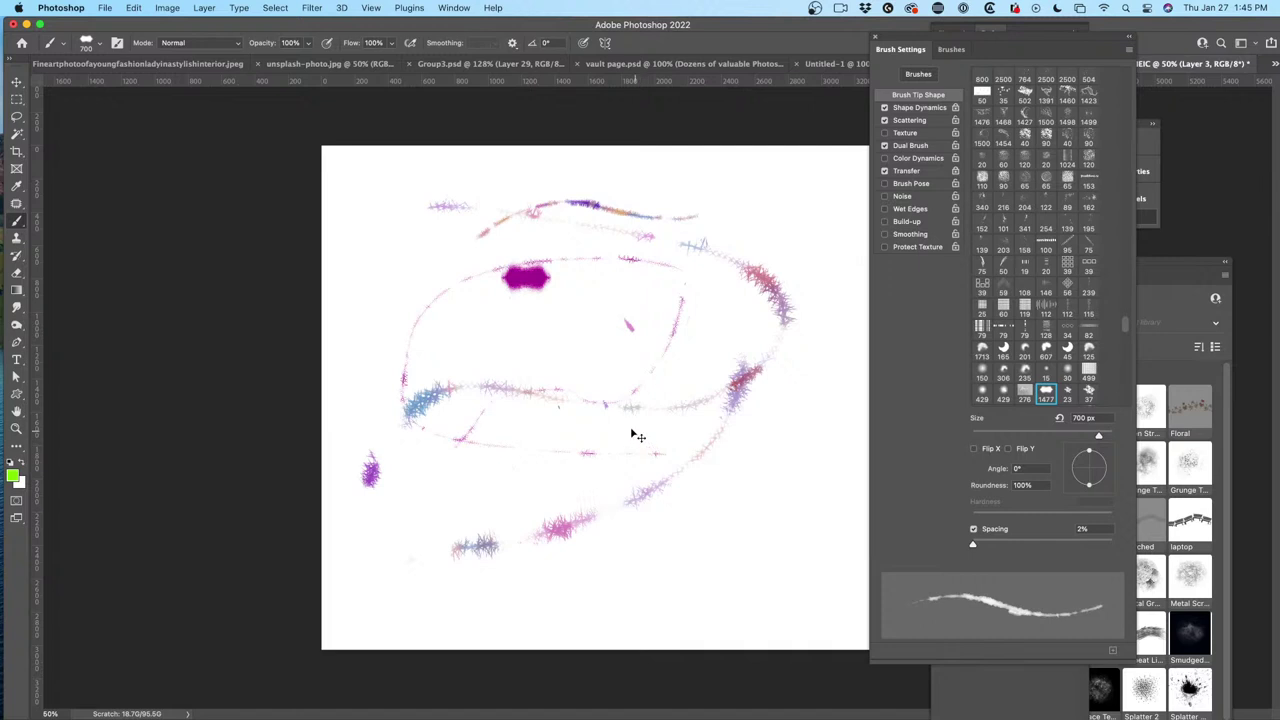
Set the foreground color to a darker medium green and paint upward-fanning strokes forming a leafy plant below the purple stamp.
left_click(14, 476)
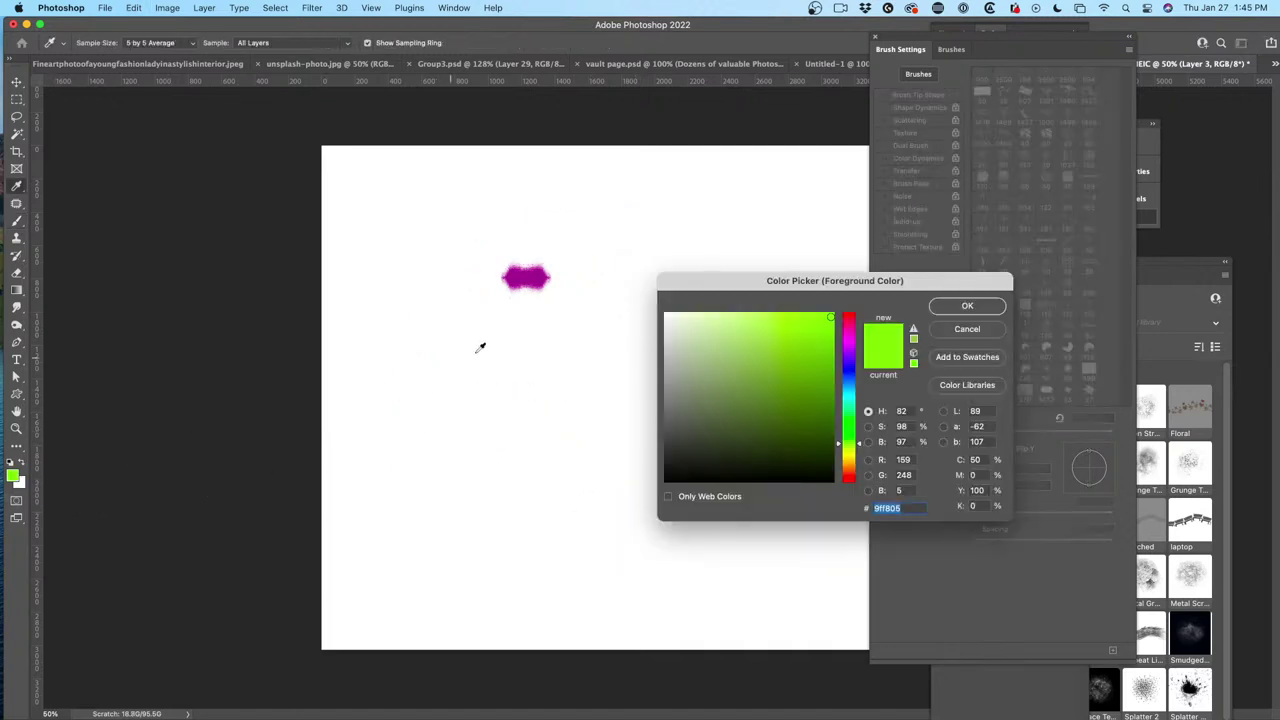
left_click(817, 385)
left_click(960, 306)
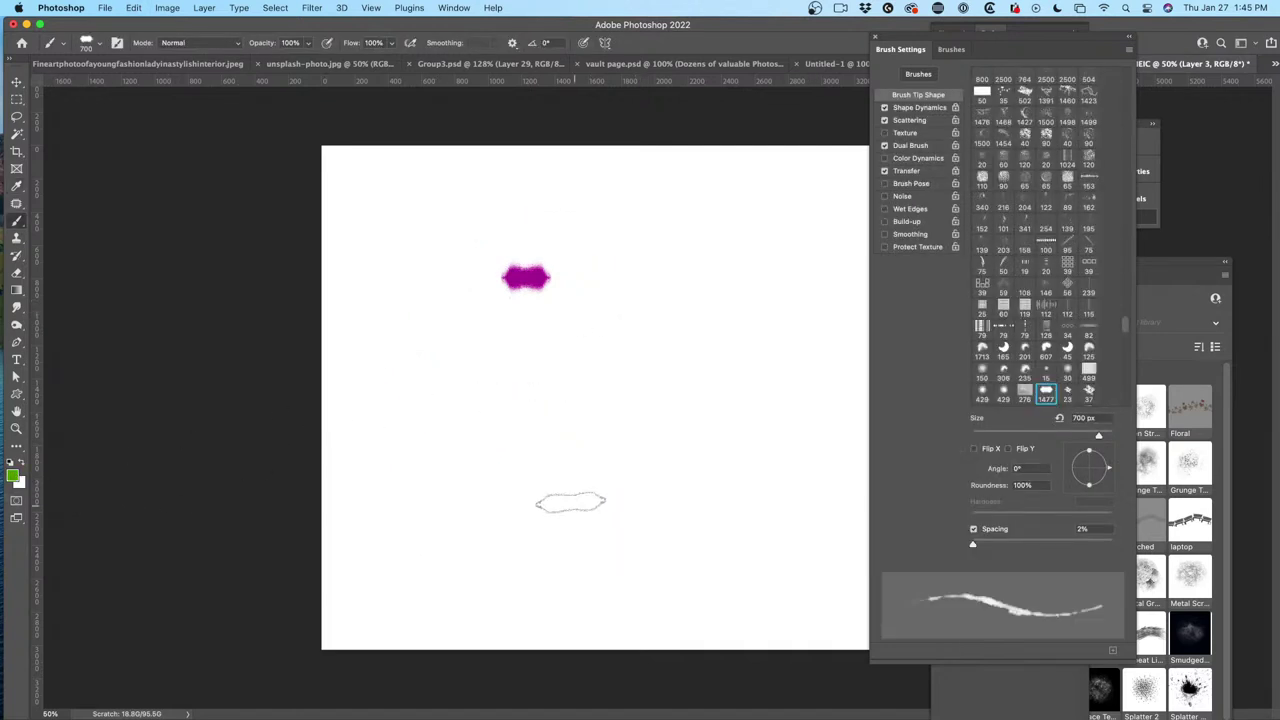
left_click_drag(584, 555, 622, 364)
mouse_move(537, 372)
left_mouse_down()
mouse_move(584, 465)
mouse_move(628, 418)
left_mouse_up()
left_click_drag(596, 505, 658, 470)
mouse_move(522, 420)
left_mouse_down()
mouse_move(575, 528)
mouse_move(527, 513)
mouse_move(593, 541)
mouse_move(648, 405)
left_mouse_up()
left_click_drag(588, 475, 603, 330)
mouse_move(540, 375)
left_mouse_down()
mouse_move(582, 470)
mouse_move(670, 461)
left_mouse_up()
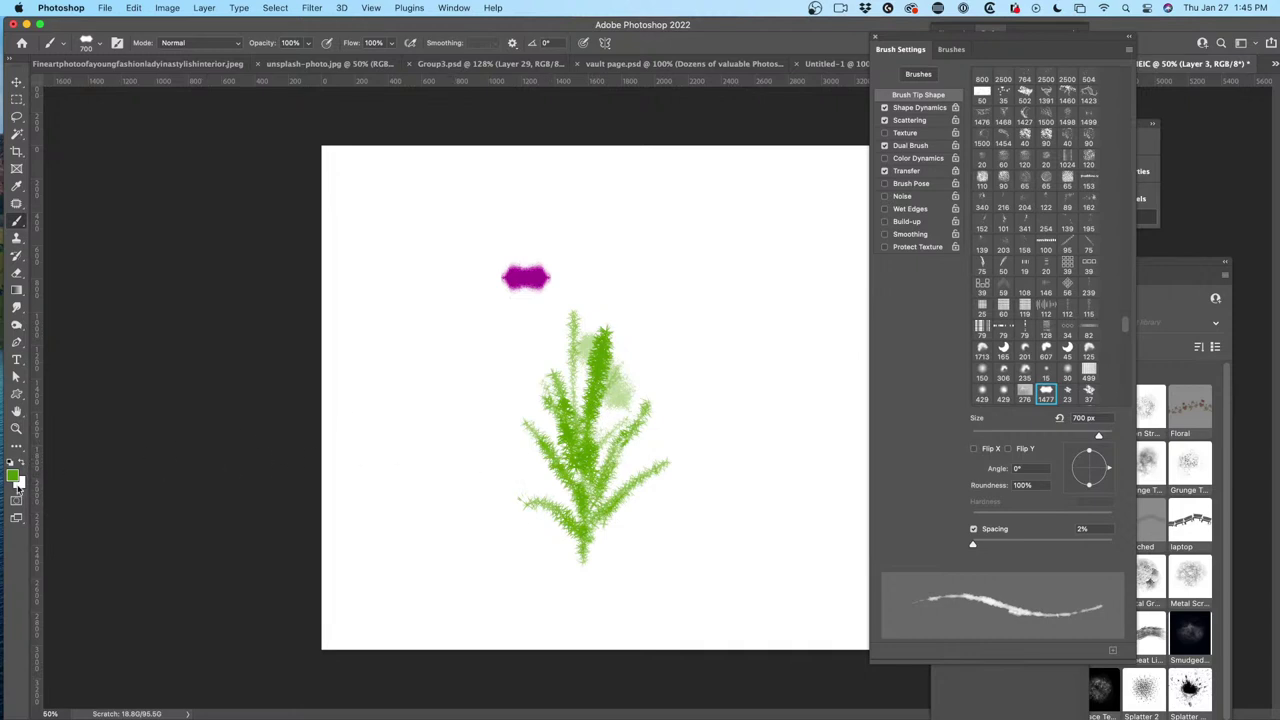
Change the foreground color to dark green (466b05) and layer darker fanning strokes over the plant.
left_click(15, 478)
left_click(826, 411)
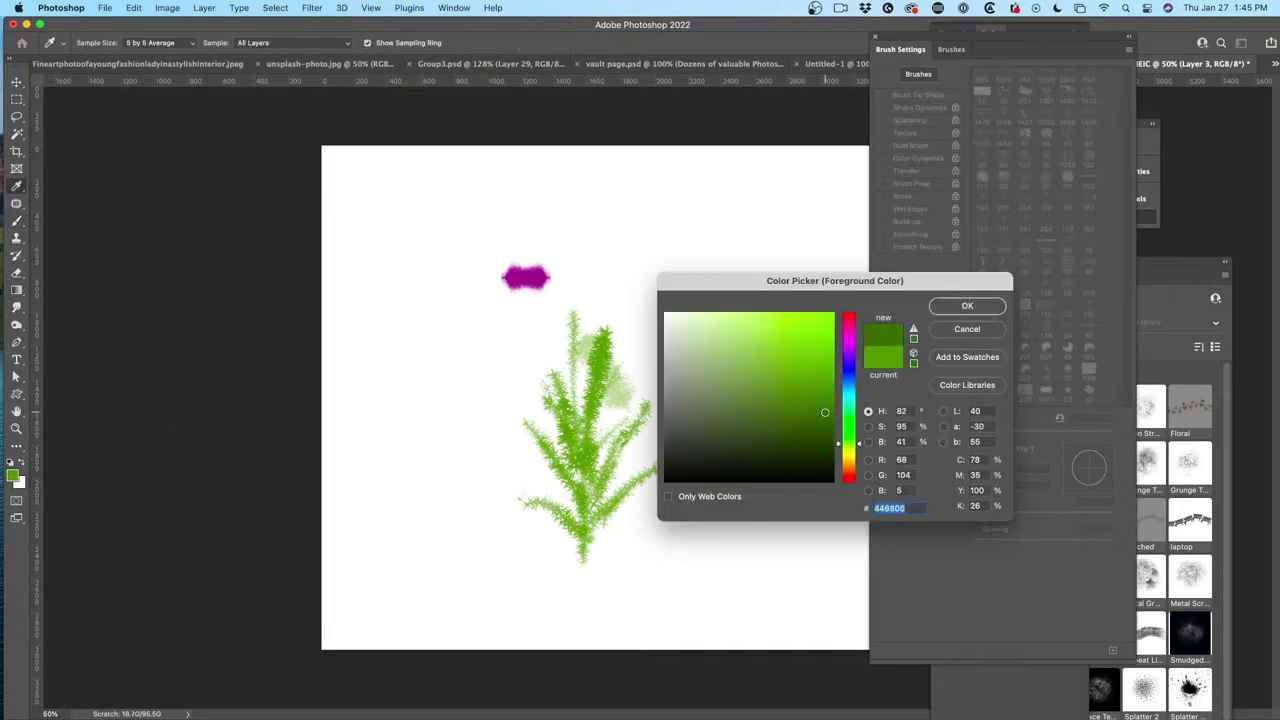
left_click(946, 314)
mouse_move(590, 545)
left_mouse_down()
mouse_move(588, 450)
mouse_move(549, 408)
mouse_move(514, 449)
mouse_move(605, 422)
left_mouse_up()
left_click_drag(600, 505, 655, 440)
mouse_move(590, 470)
left_mouse_down()
mouse_move(585, 385)
mouse_move(560, 360)
left_mouse_up()
mouse_move(592, 525)
left_mouse_down()
mouse_move(640, 410)
mouse_move(665, 420)
left_mouse_up()
left_click_drag(612, 488, 600, 300)
left_click_drag(575, 550, 495, 420)
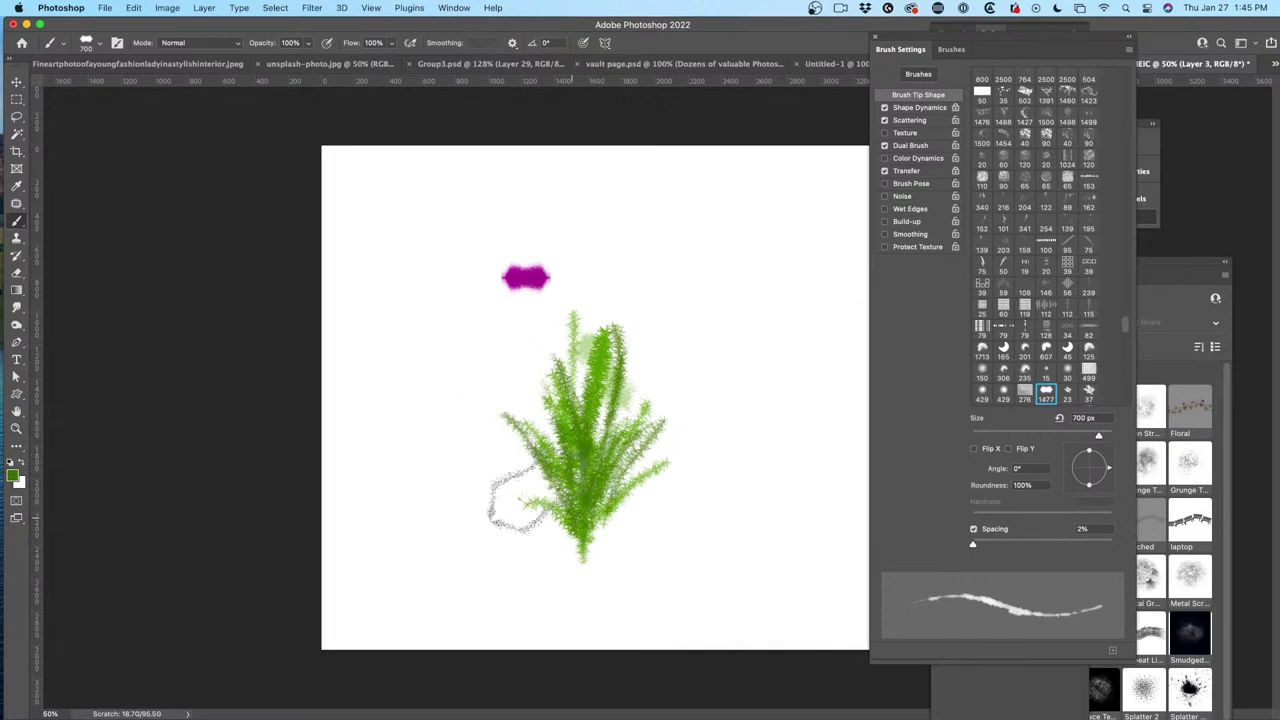
Change the foreground color to a vivid bright green and add bright highlight strokes to the plant.
left_click(13, 475)
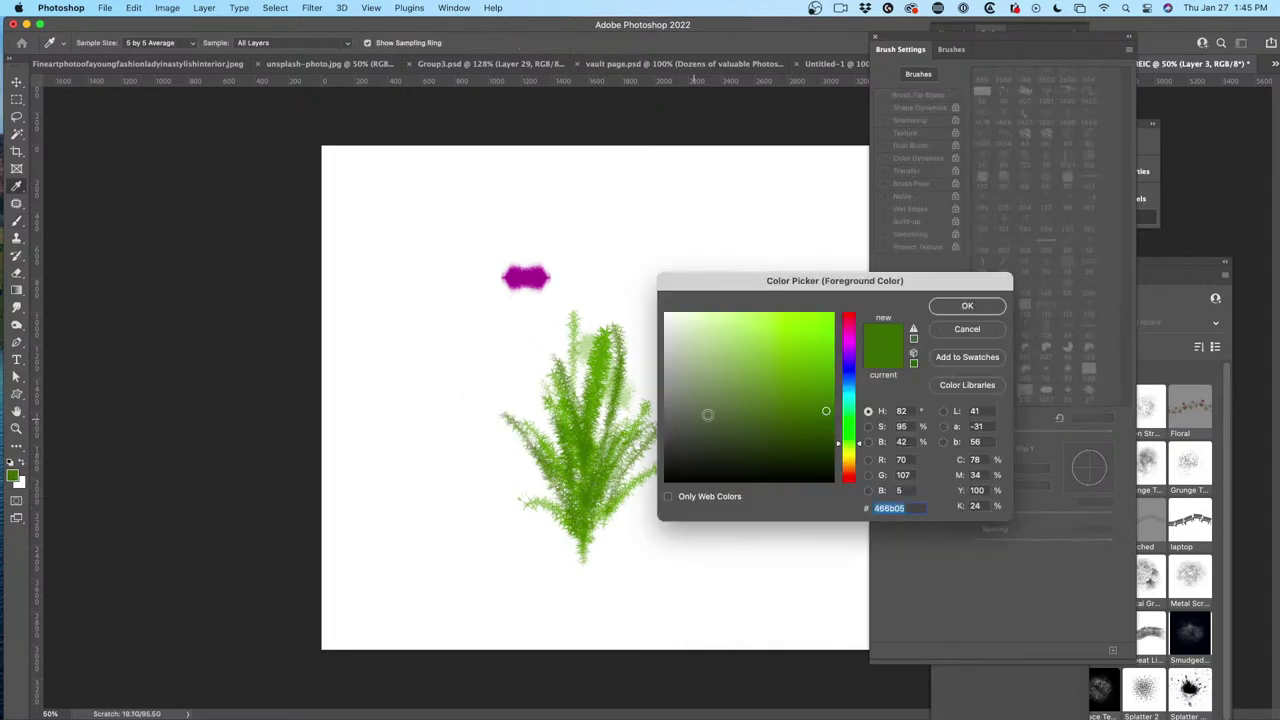
left_click(825, 338)
left_click(965, 308)
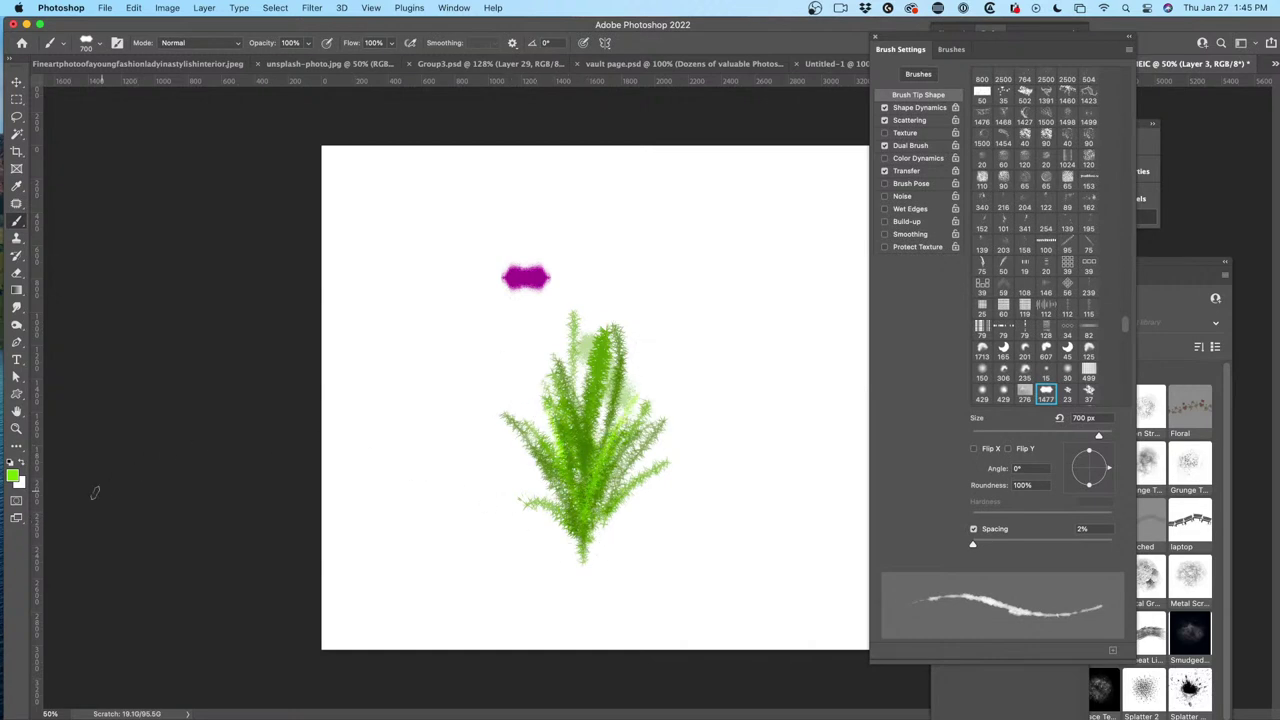
Change the foreground color to pale green (c4e787), reduce the brush size to 500 px, and add light accent strokes to the plant.
left_click(13, 476)
left_click(734, 328)
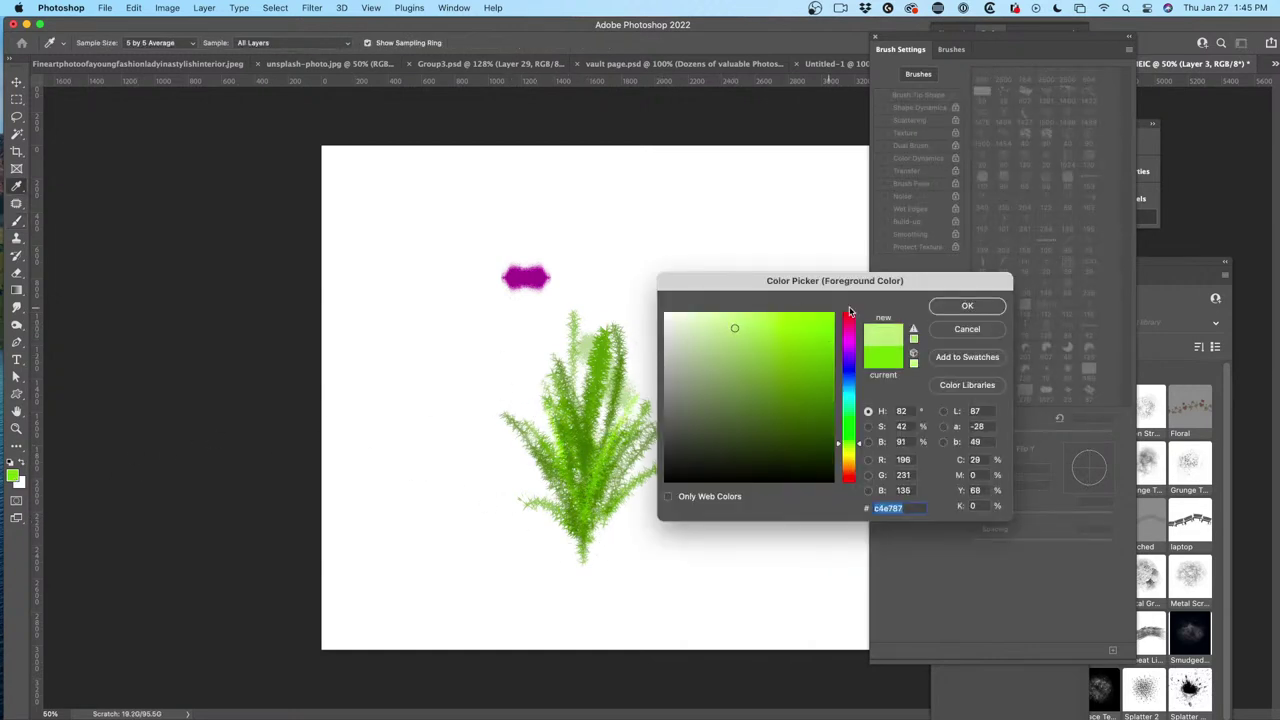
left_click(965, 310)
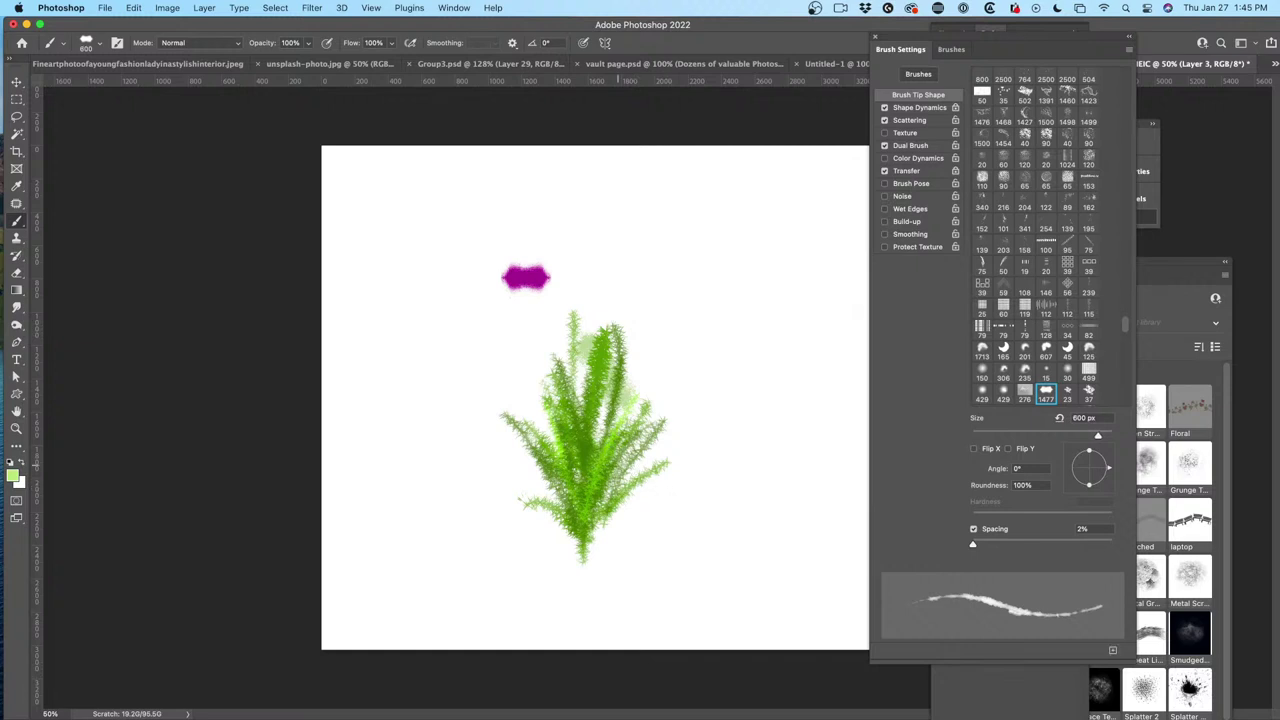
mouse_move(590, 520)
left_mouse_down()
mouse_move(638, 426)
mouse_move(510, 440)
mouse_move(595, 525)
left_mouse_up()
left_click_drag(665, 466, 722, 449)
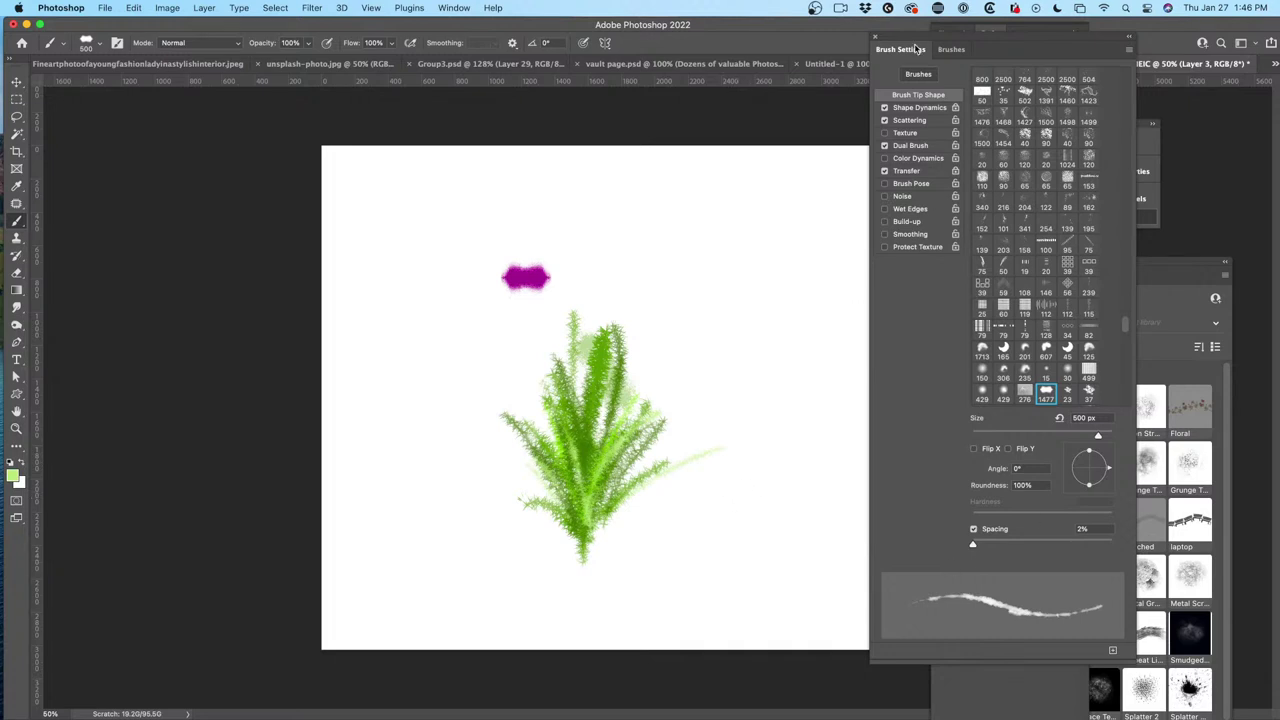
Rearrange the floating Brush Settings and Libraries panels on opposite sides of the plant so both are fully accessible.
mouse_move(928, 47)
left_mouse_down()
mouse_move(672, 104)
mouse_move(58, 184)
mouse_move(72, 150)
mouse_move(118, 147)
left_mouse_up()
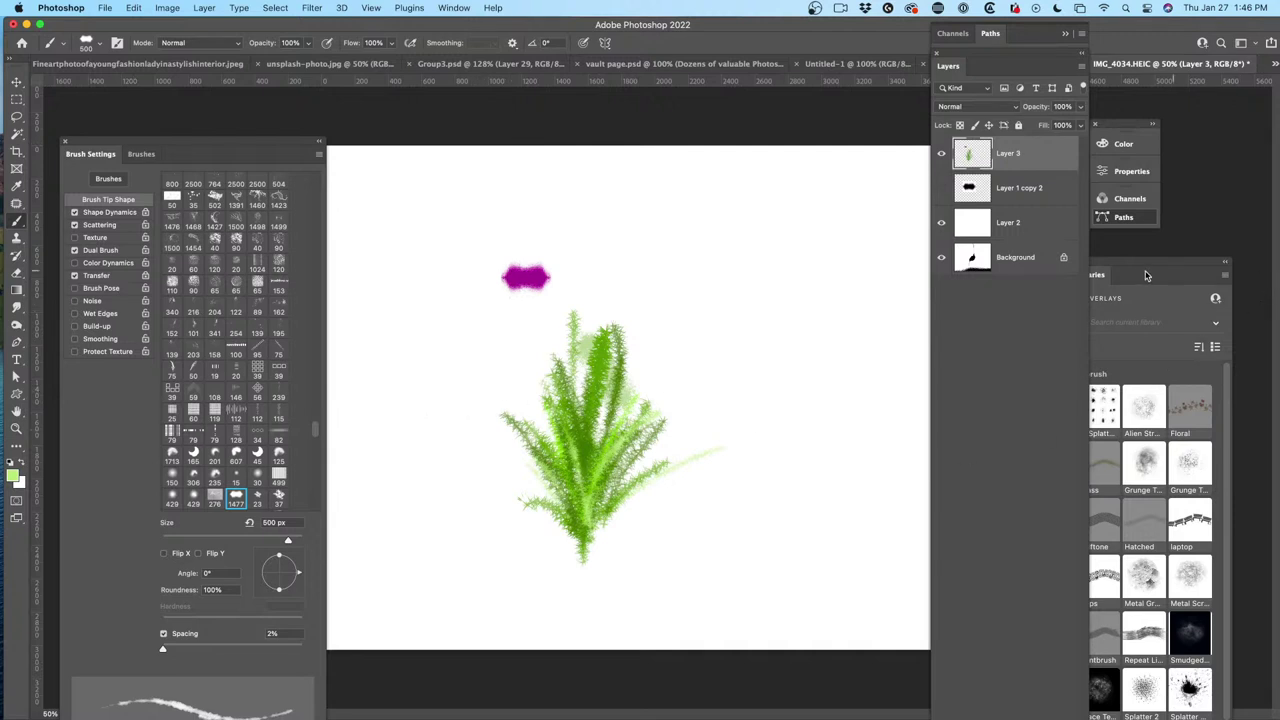
mouse_move(1148, 270)
left_mouse_down()
mouse_move(1044, 168)
mouse_move(800, 108)
mouse_move(844, 107)
left_mouse_up()
left_click_drag(233, 147, 242, 56)
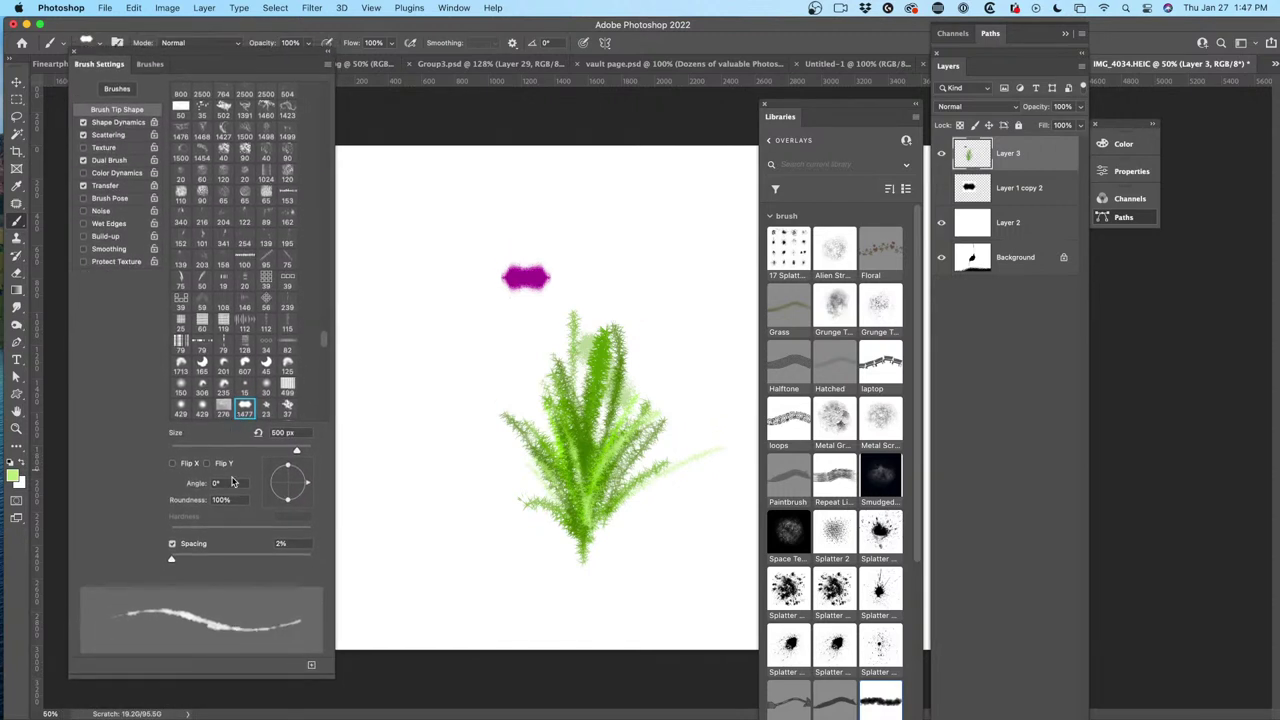
Save the current brush as a new preset named pipecleaner, including its size, tool settings and color.
left_click(311, 664)
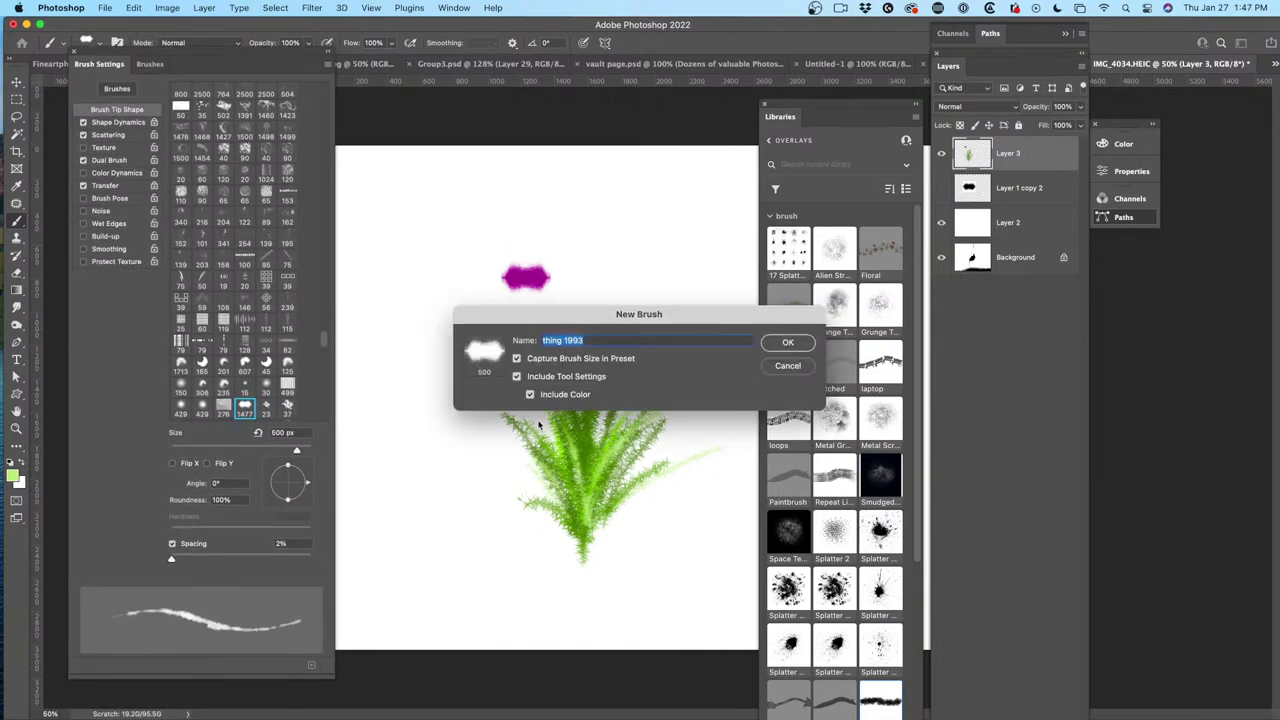
type("pipecleaner")
left_click(788, 343)
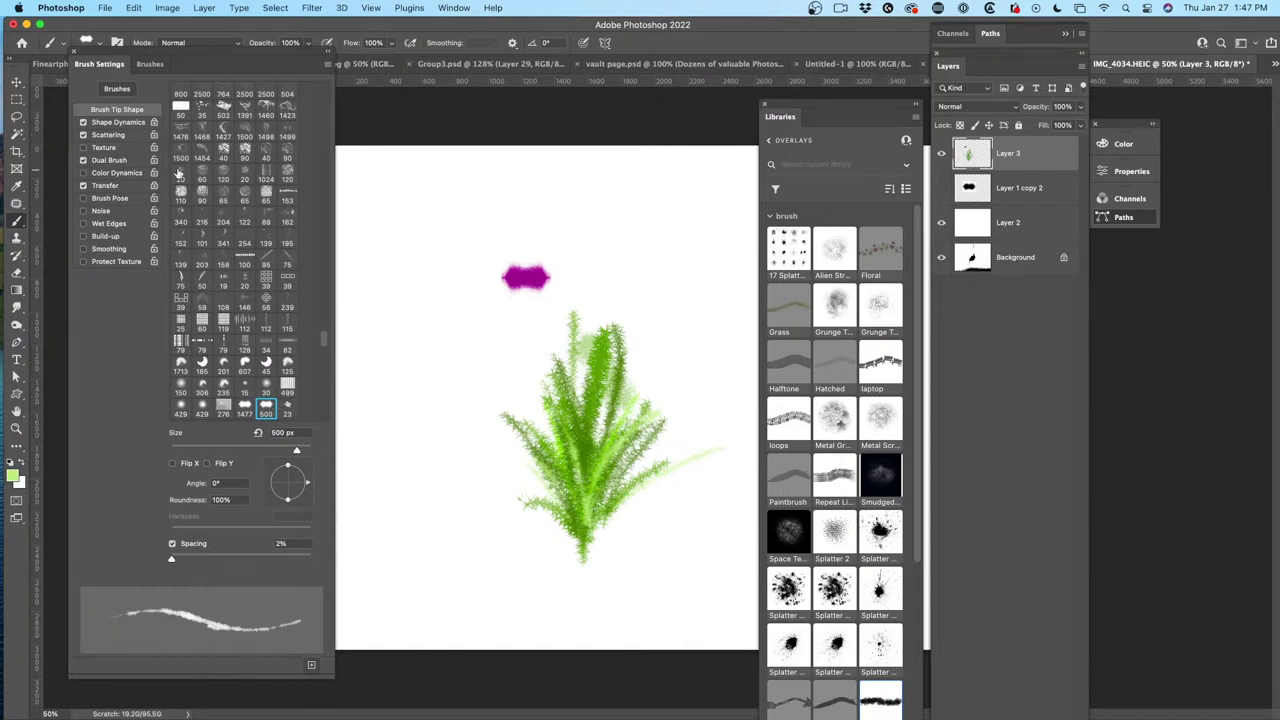
Add the pipecleaner brush preset to the brush group of the overlays library.
left_click(150, 64)
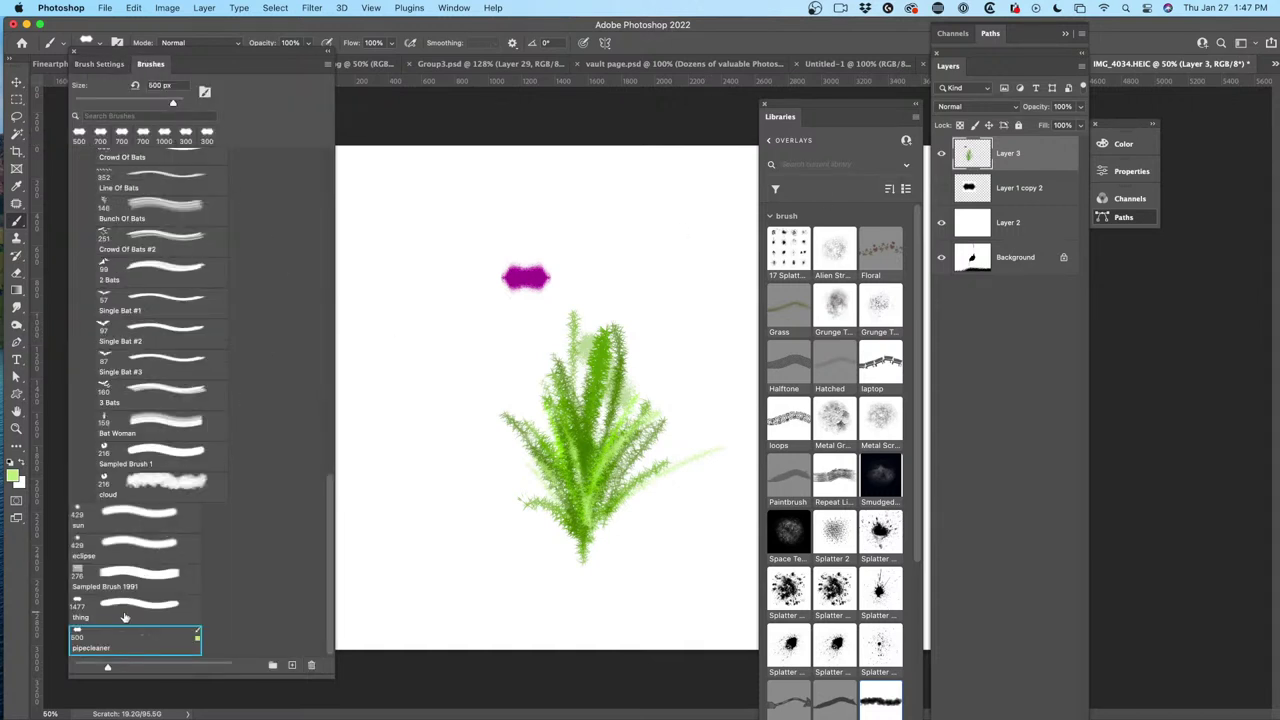
mouse_move(130, 640)
left_mouse_down()
mouse_move(666, 622)
mouse_move(822, 598)
left_mouse_up()
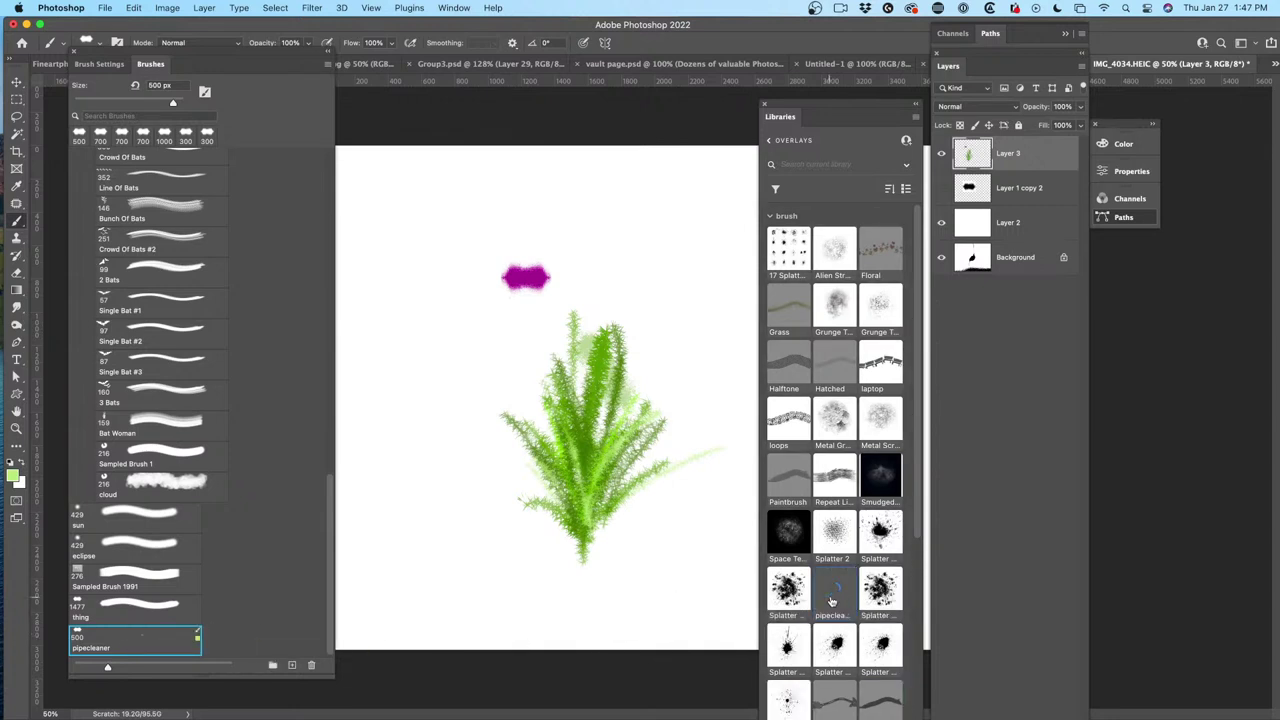
scroll(918, 507, "down", 2)
scroll(870, 503, "down", 5)
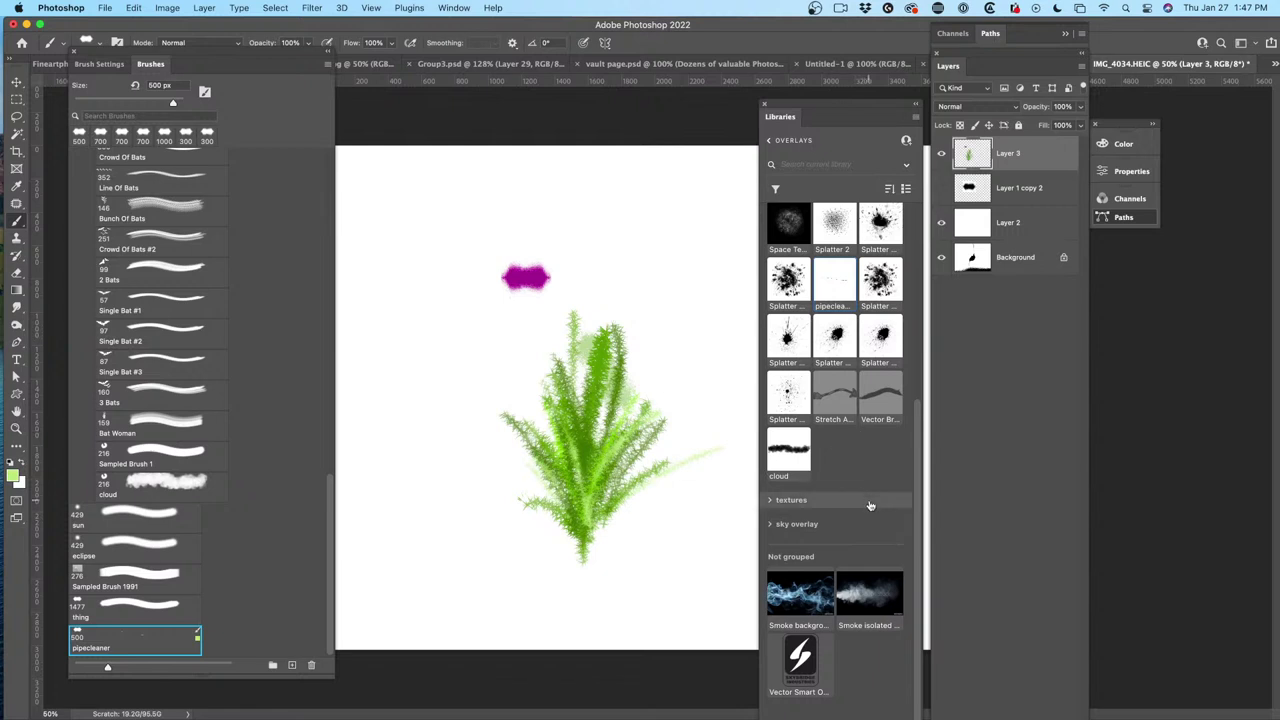
scroll(860, 475, "up", 1)
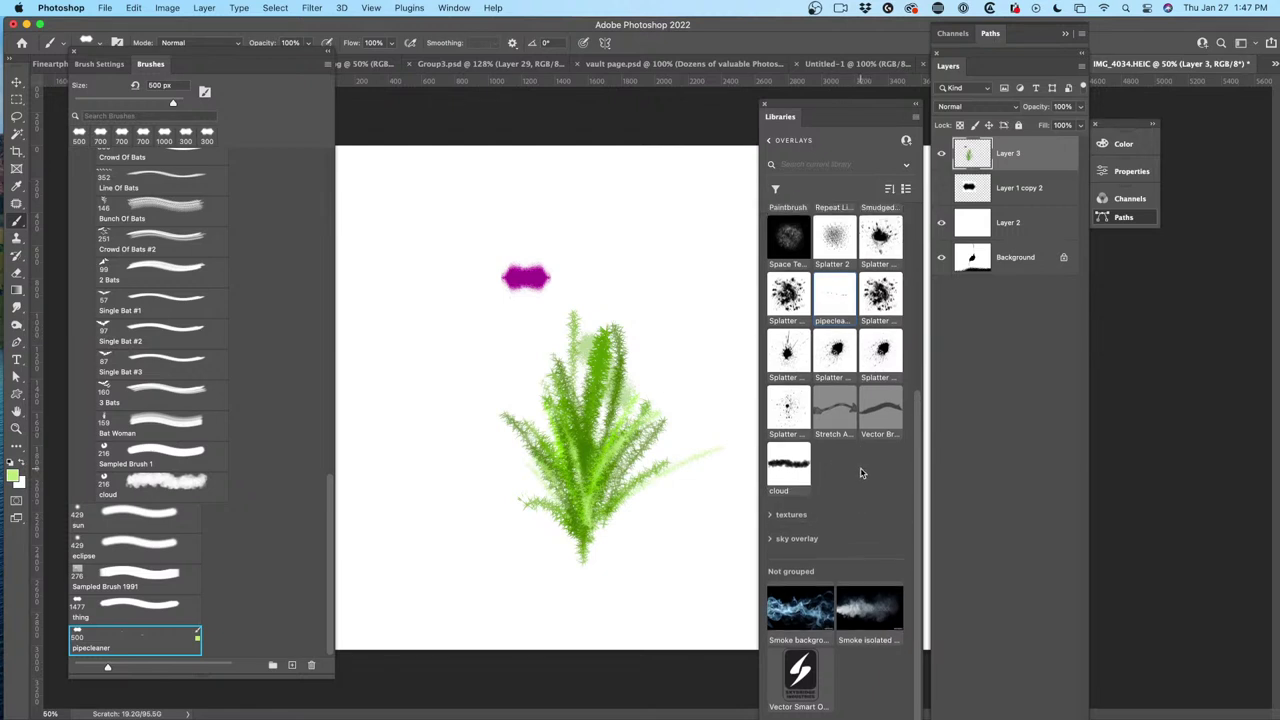
Paint a long arc around the purple stamp with the pipecleaner brush, then reduce its size to 150 px and paint a thin diagonal stroke.
mouse_move(643, 211)
left_mouse_down()
mouse_move(493, 217)
mouse_move(389, 431)
left_mouse_up()
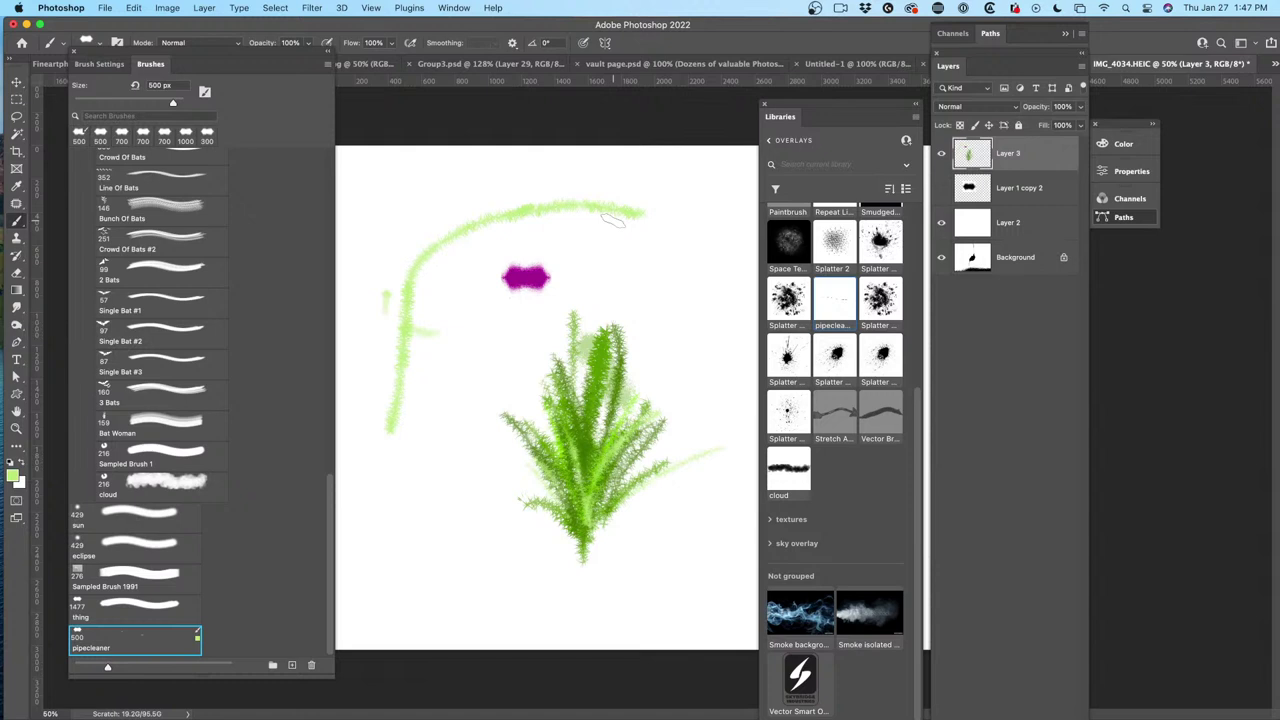
key("bracketleft")
key("bracketleft")
key("bracketleft")
key("bracketleft")
key("bracketleft")
key("bracketleft")
mouse_move(412, 487)
left_mouse_down()
mouse_move(447, 449)
mouse_move(755, 245)
left_mouse_up()
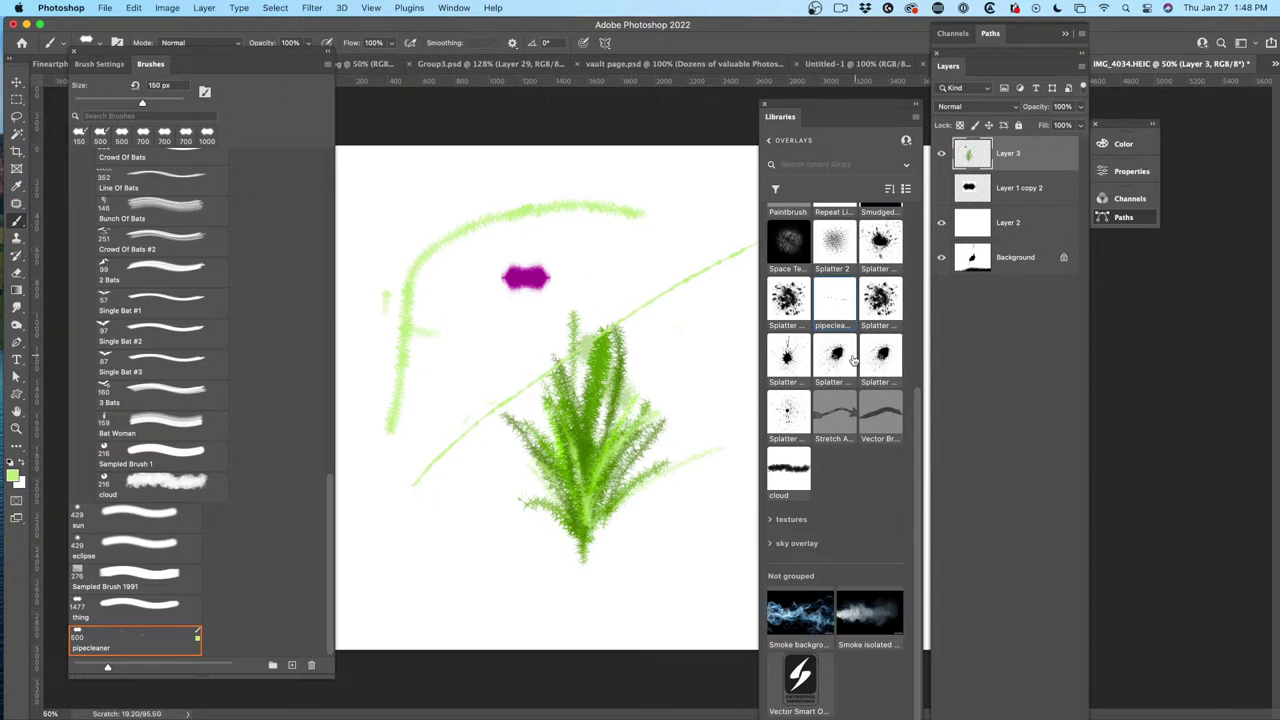
Choose a radiating splatter brush from the overlays library and stamp it once below the purple shape.
left_click(790, 361)
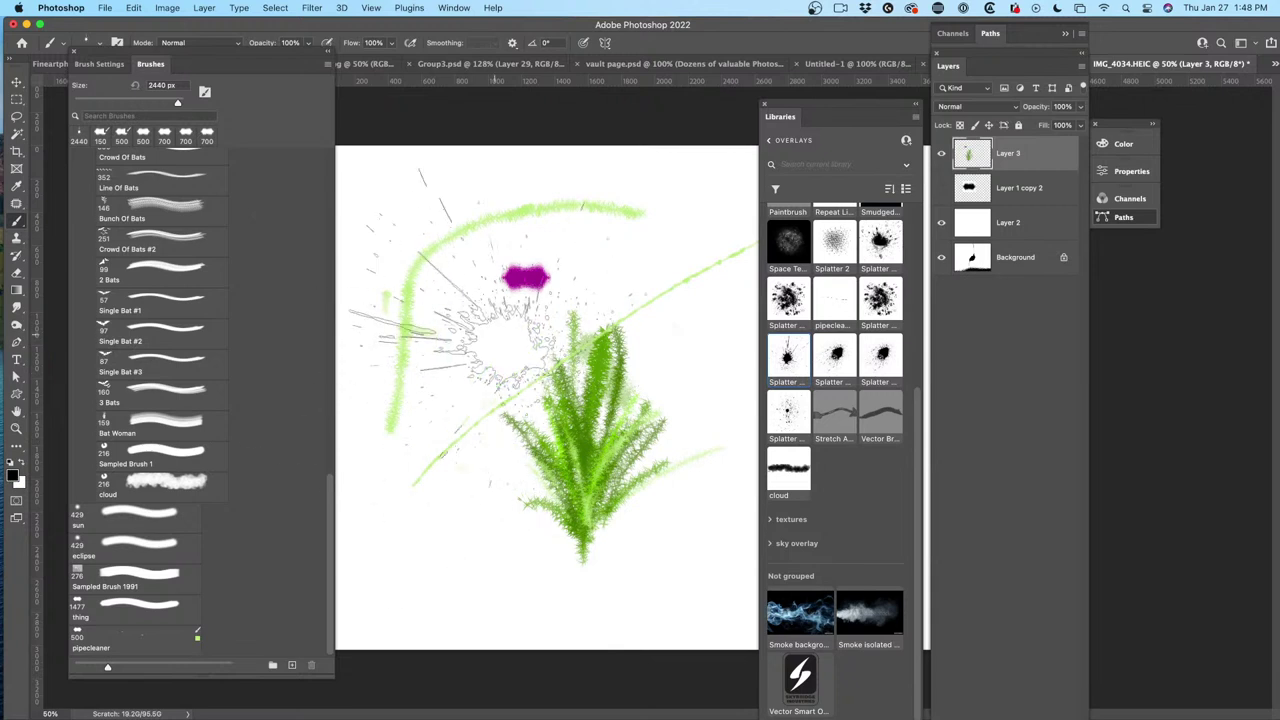
left_click(498, 345)
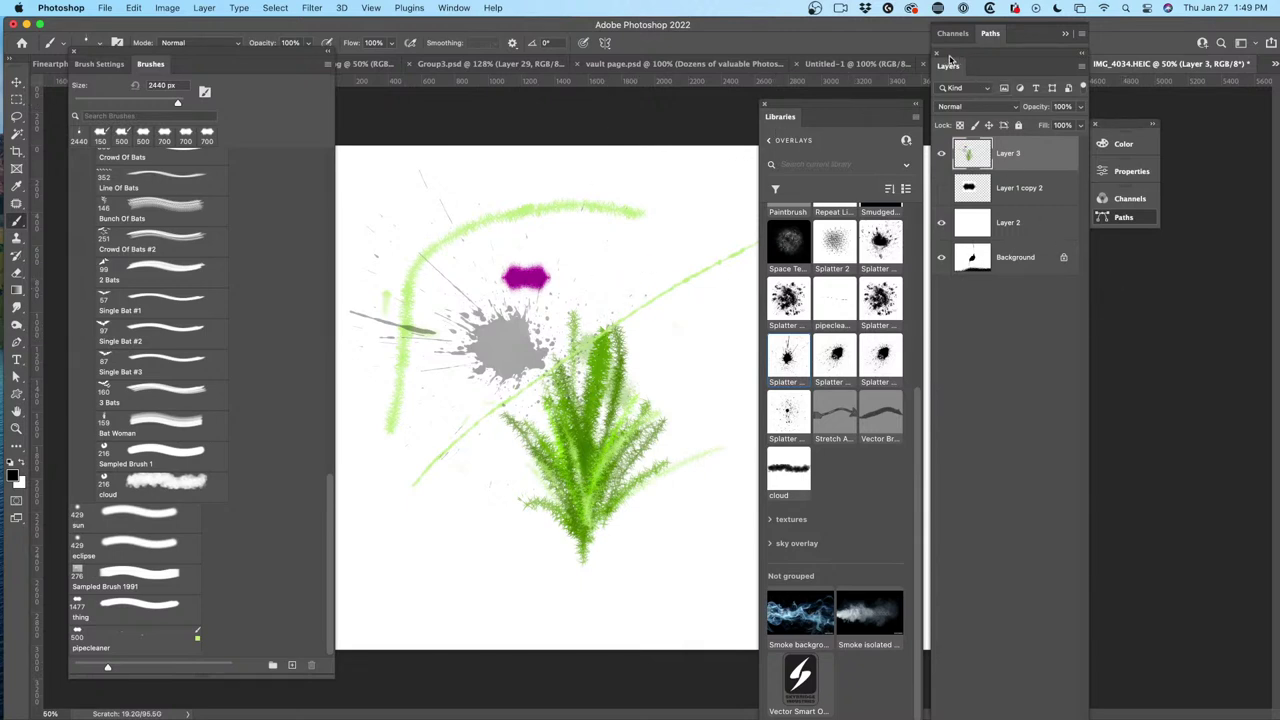
Move the Layers panel clear, switch to the photos library, and place the seagull silhouettes image into the document.
left_click_drag(953, 62, 950, 178)
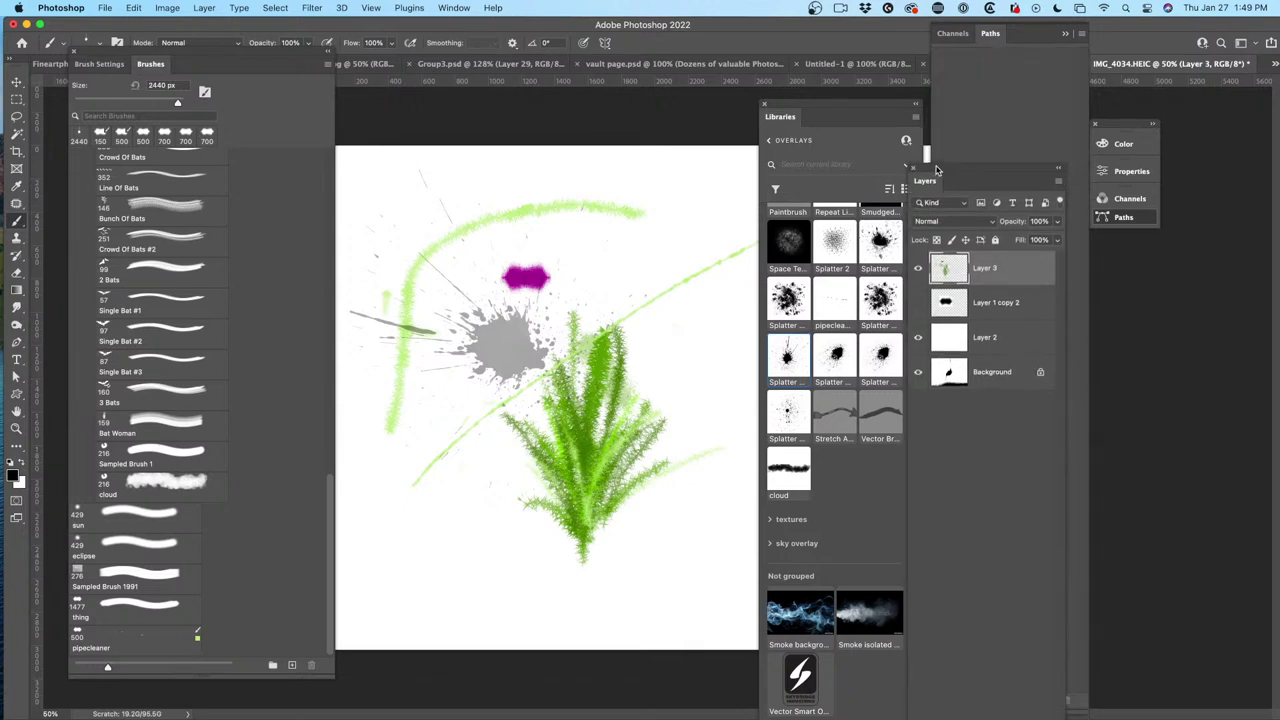
left_click(773, 140)
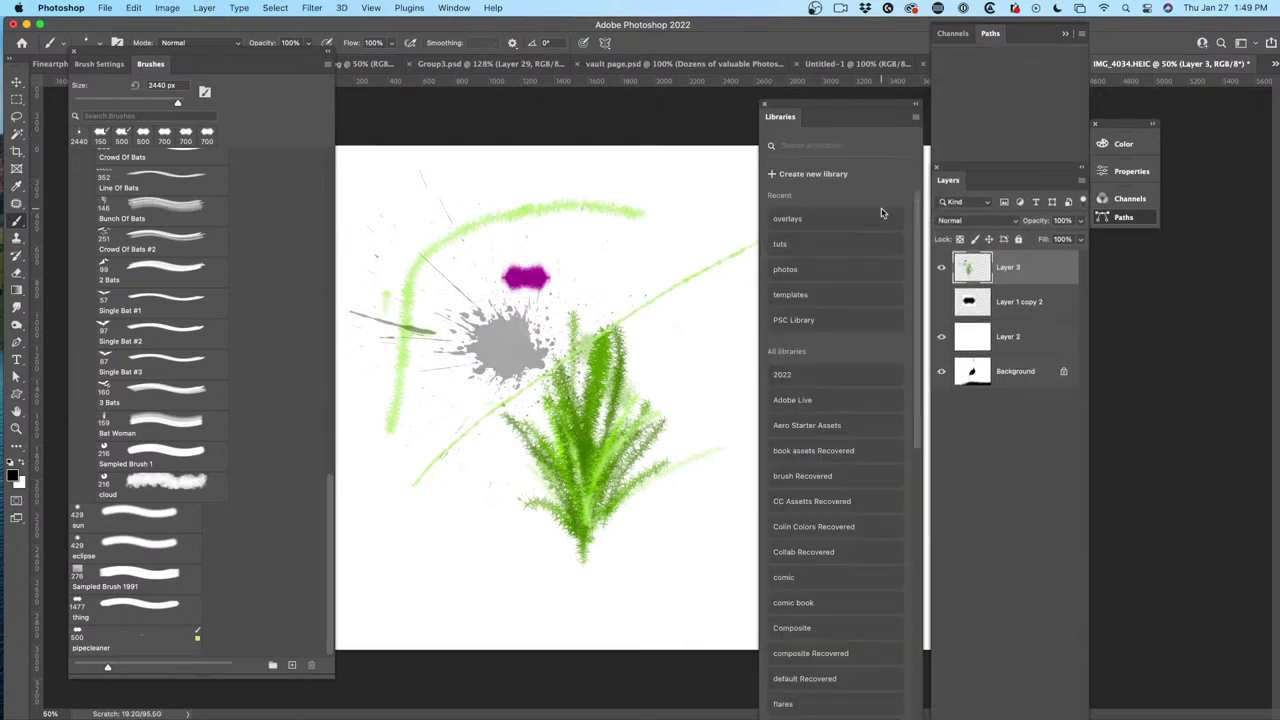
left_click(835, 270)
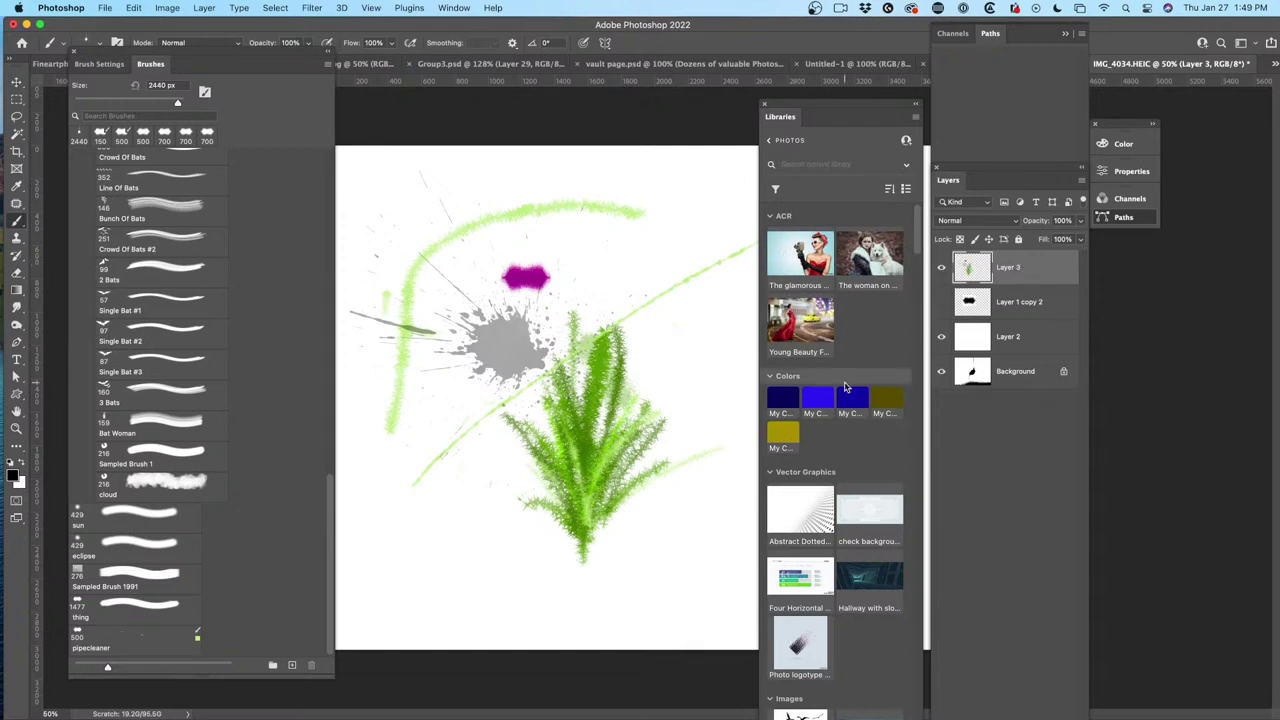
scroll(845, 388, "down", 5)
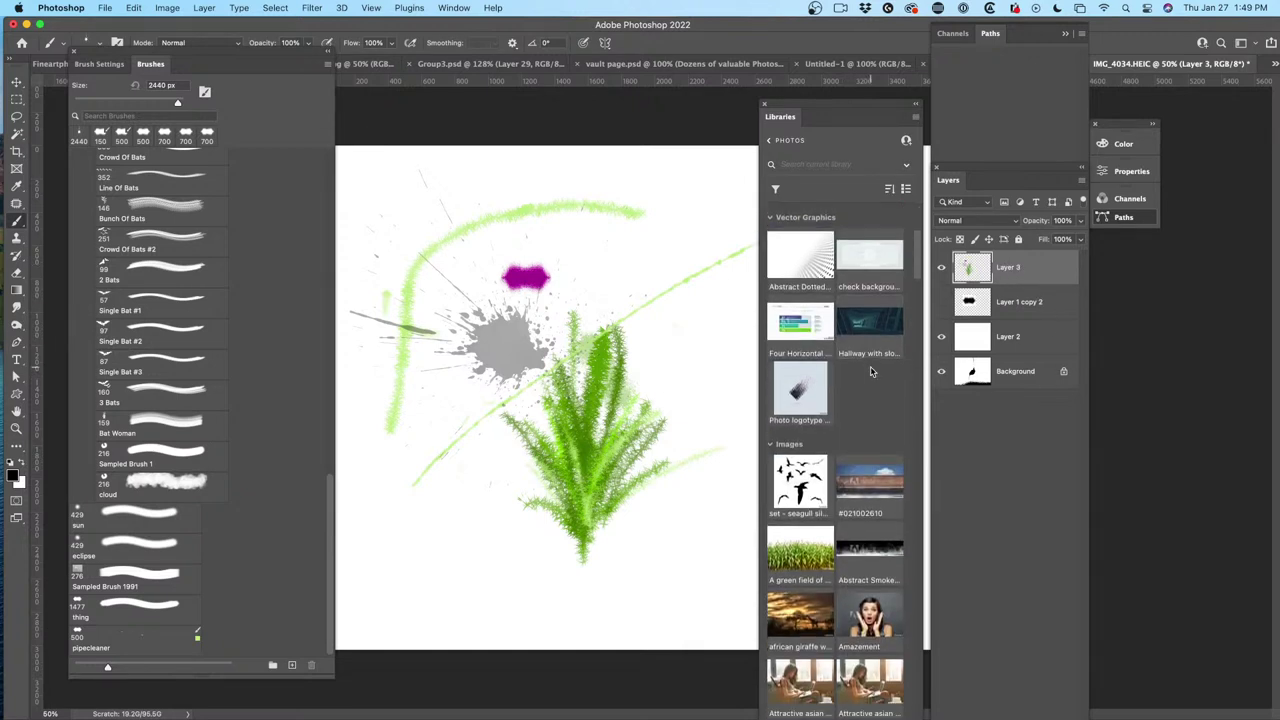
scroll(870, 372, "down", 3)
scroll(873, 394, "down", 3)
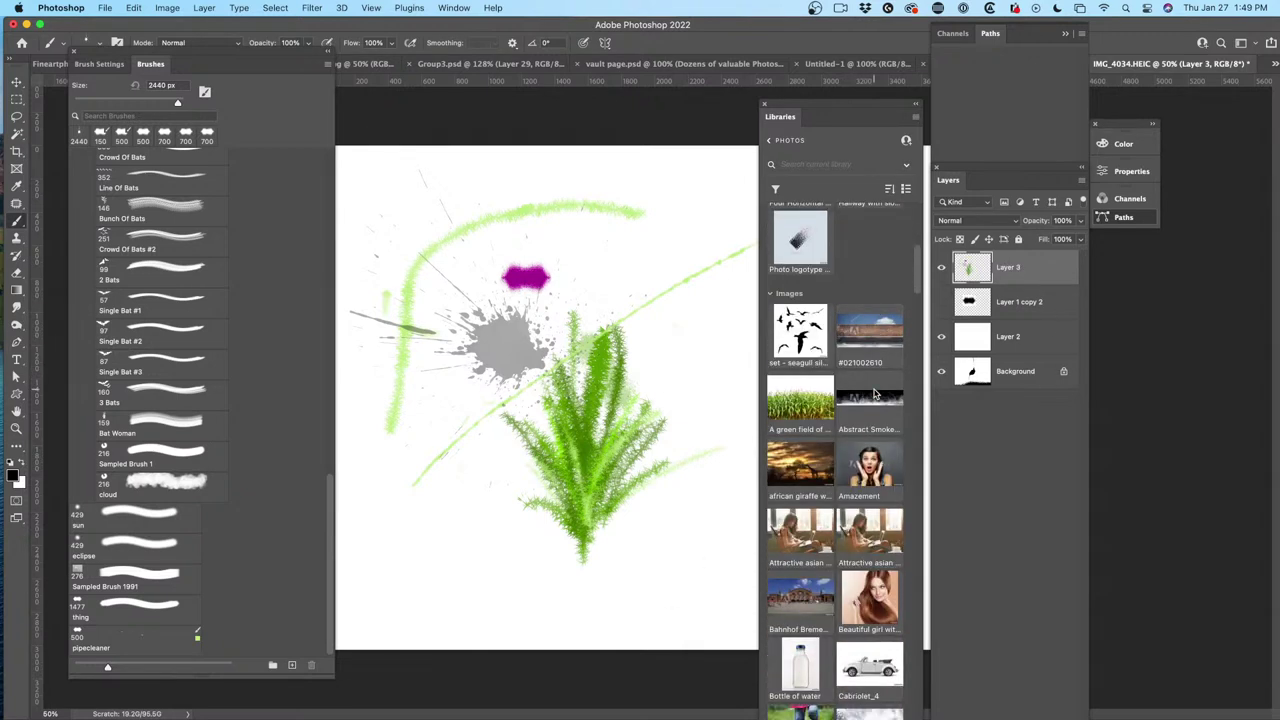
scroll(840, 370, "up", 1)
left_click_drag(812, 340, 549, 326)
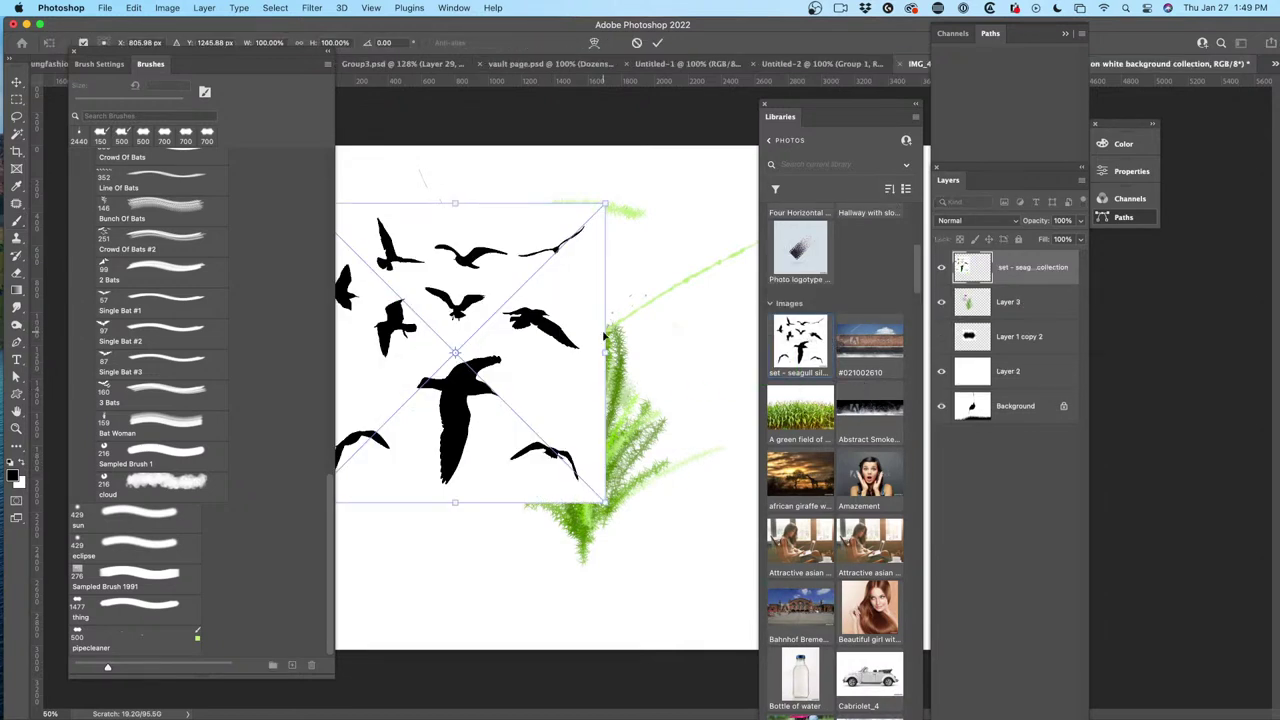
key("Return")
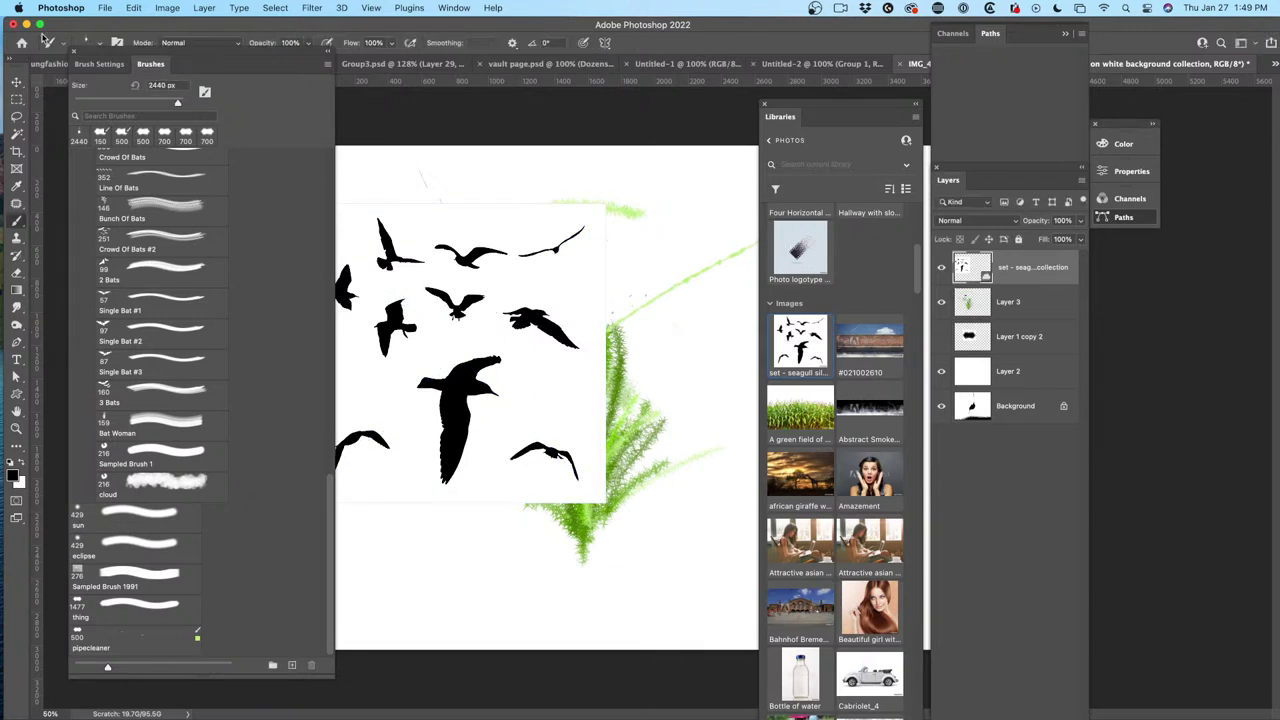
Select the thin-winged bird in the image's upper right corner with a rectangular marquee and define it as a brush named bird.
left_click(16, 98)
left_click_drag(512, 214, 596, 272)
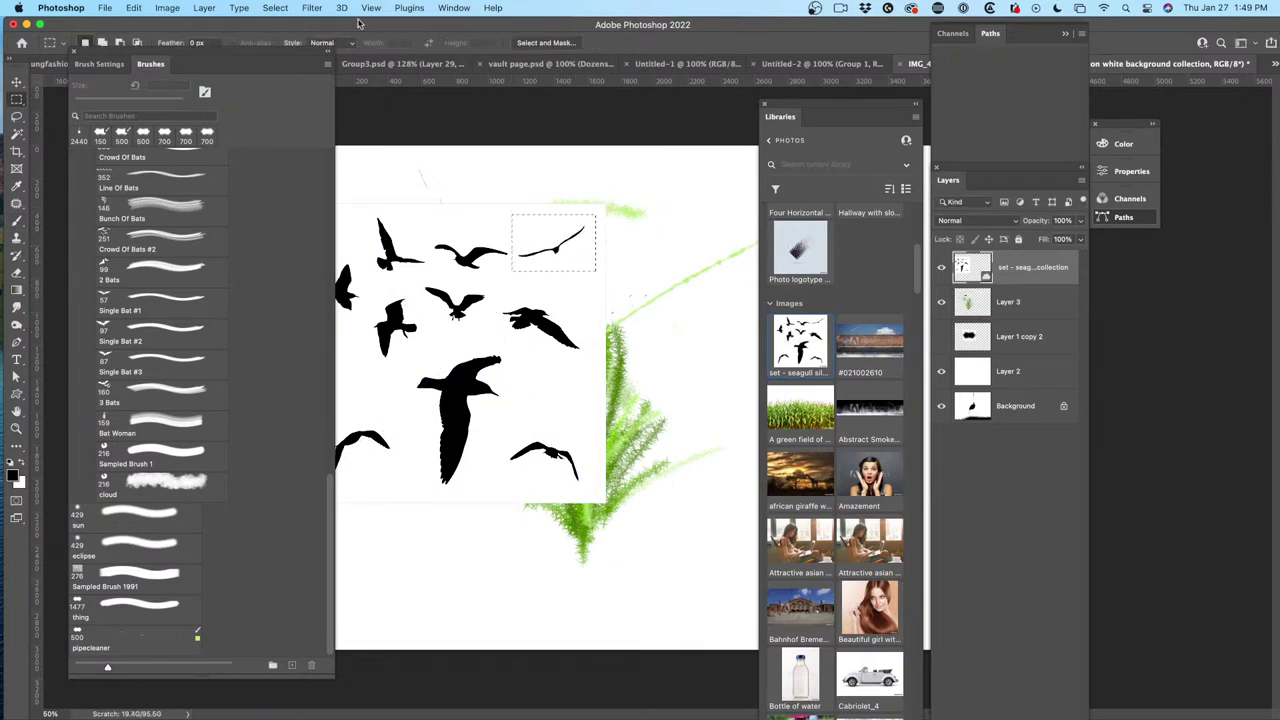
left_click(104, 8)
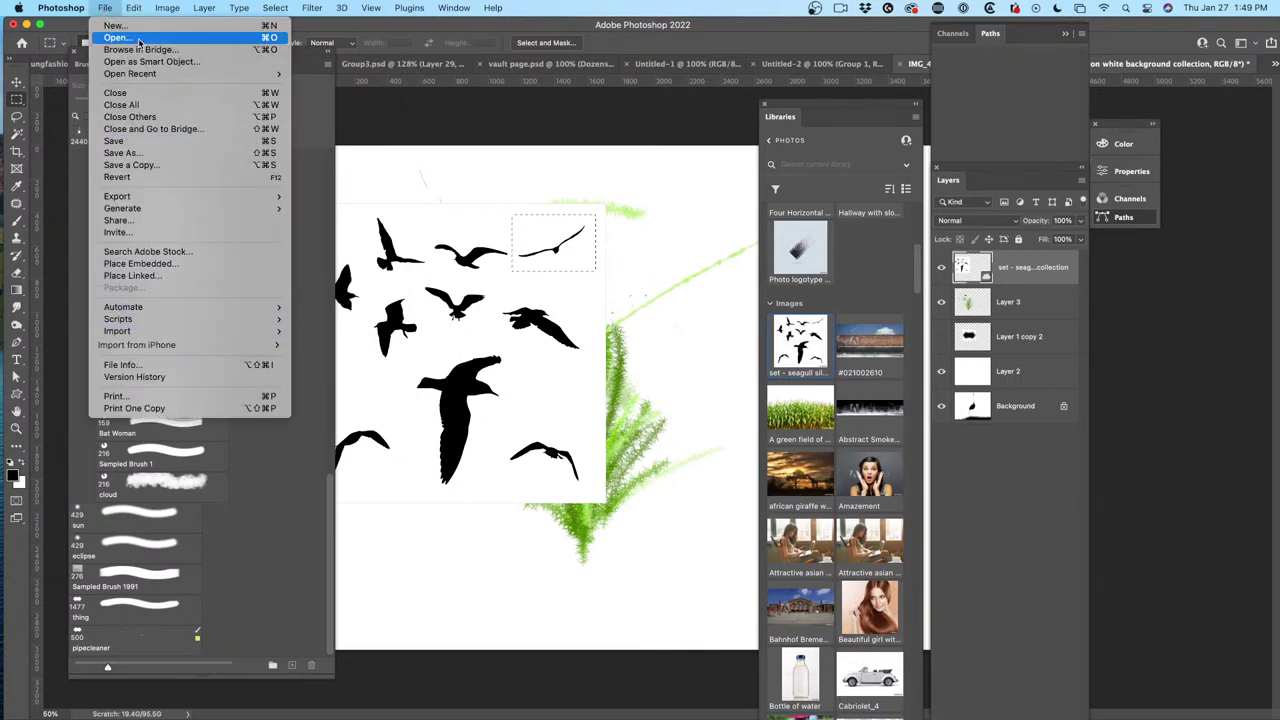
mouse_move(137, 7)
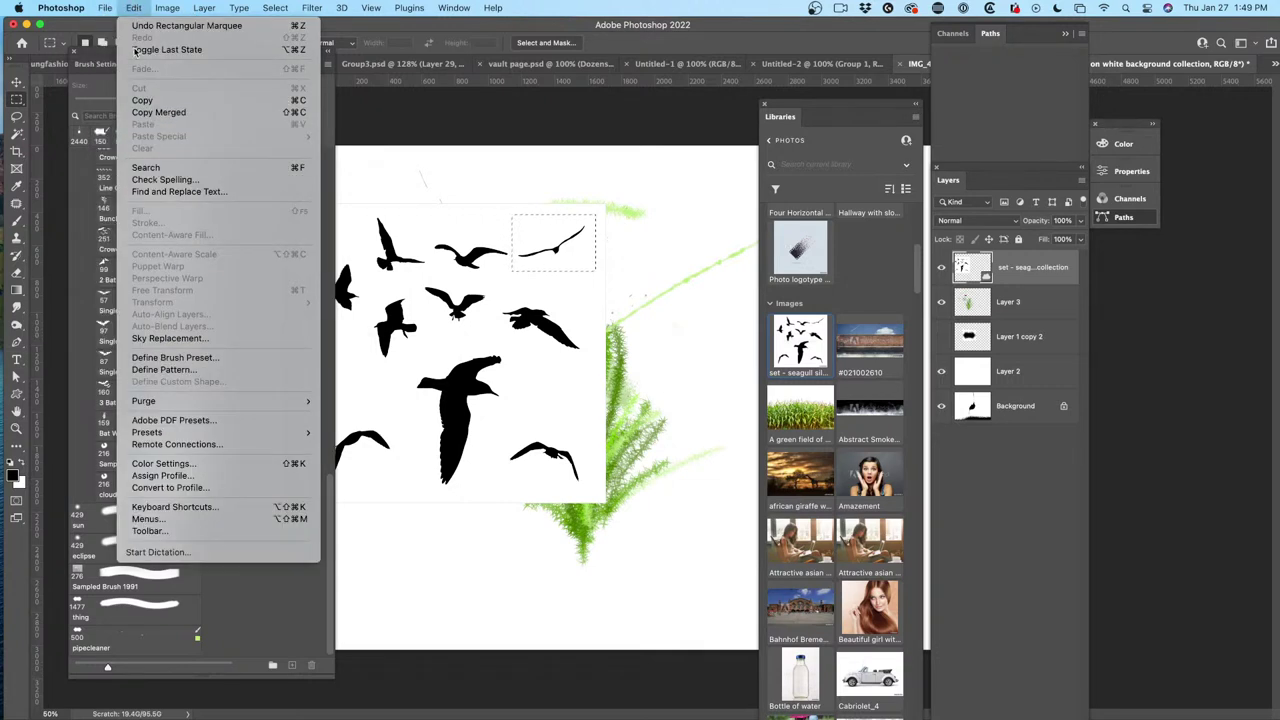
left_click(192, 370)
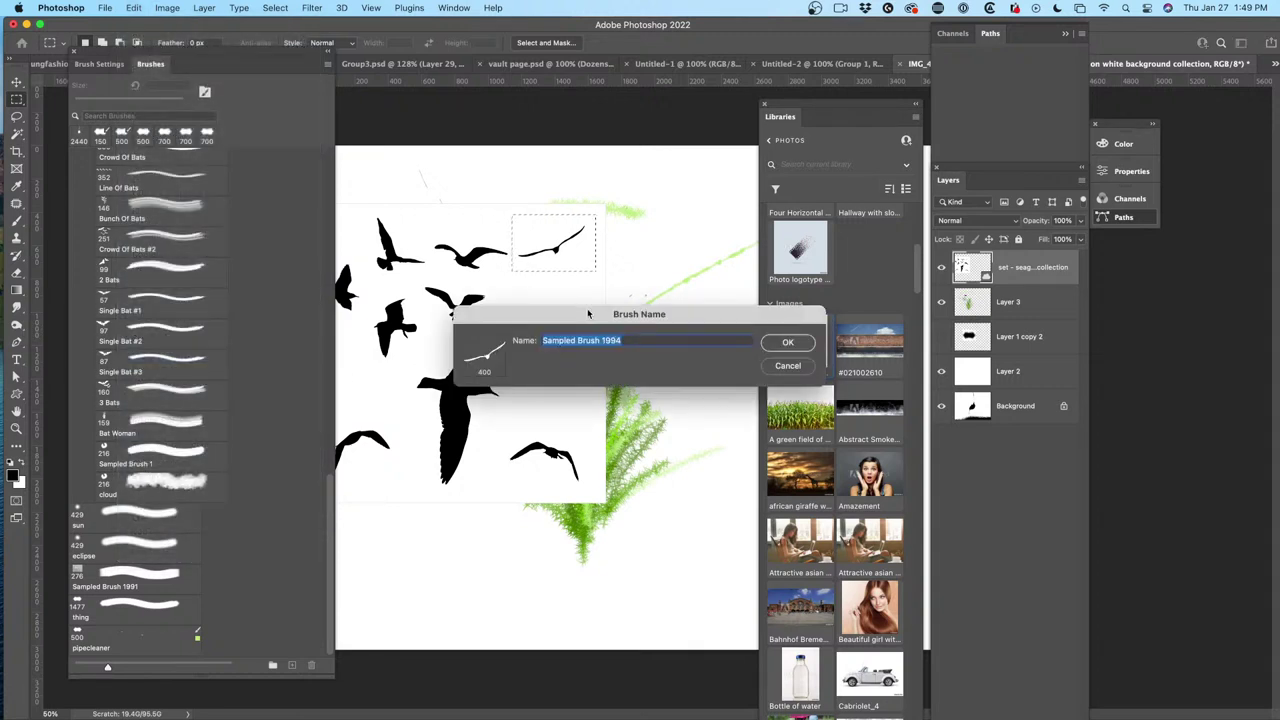
type("bird")
key("Return")
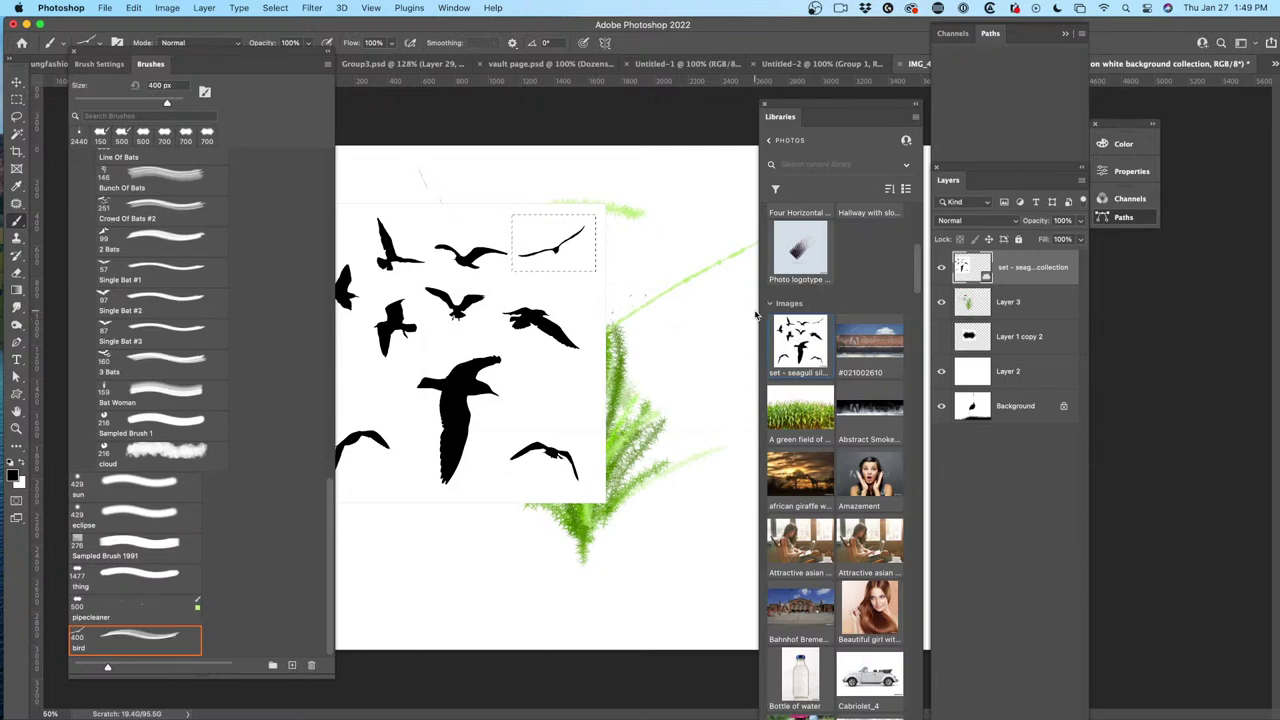
Clear the selection and open the #021002610 brick wall photo from the photos library as its own document.
key("super+d")
double_click(868, 343)
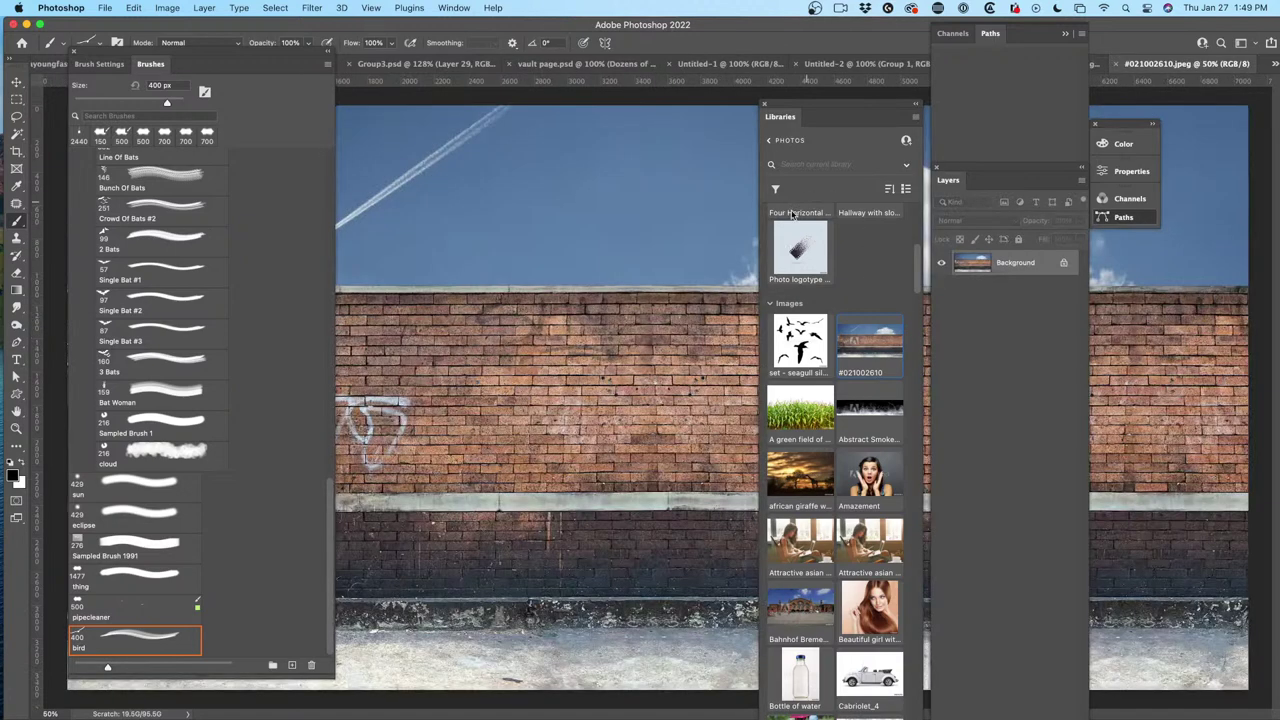
Reset the active custom workspace to its saved panel layout.
left_click_drag(843, 103, 1095, 110)
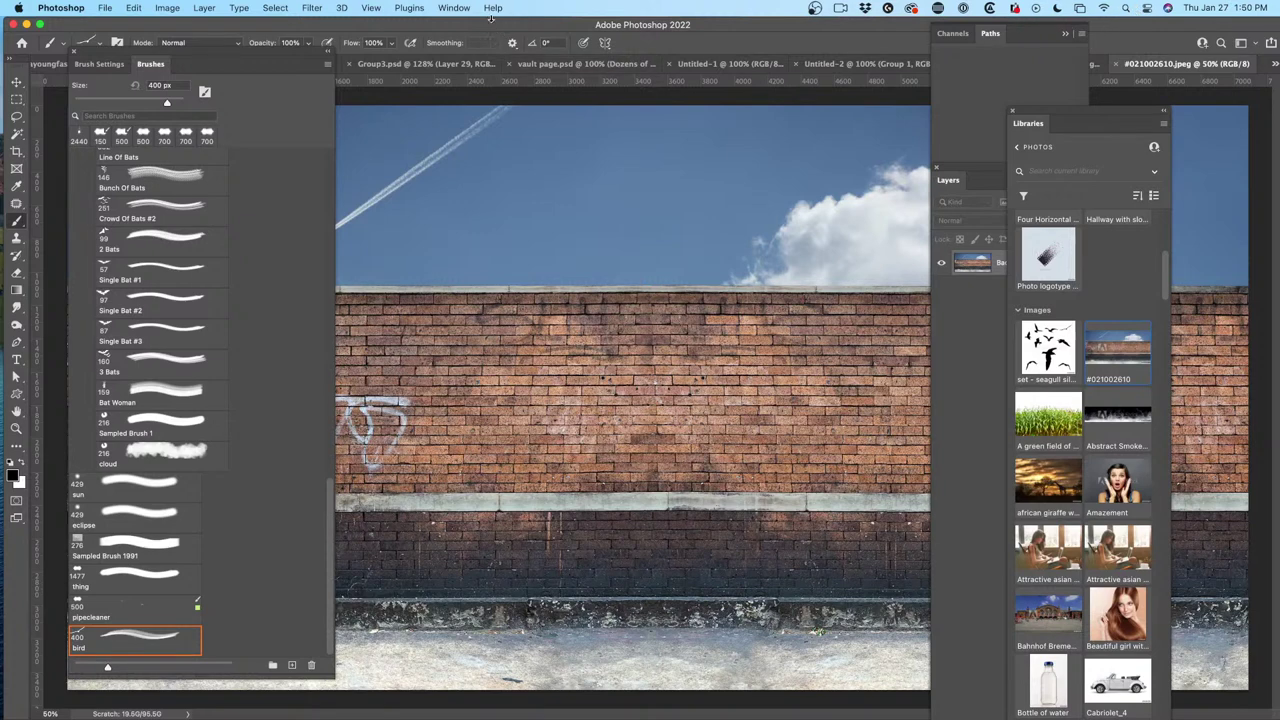
left_click(455, 7)
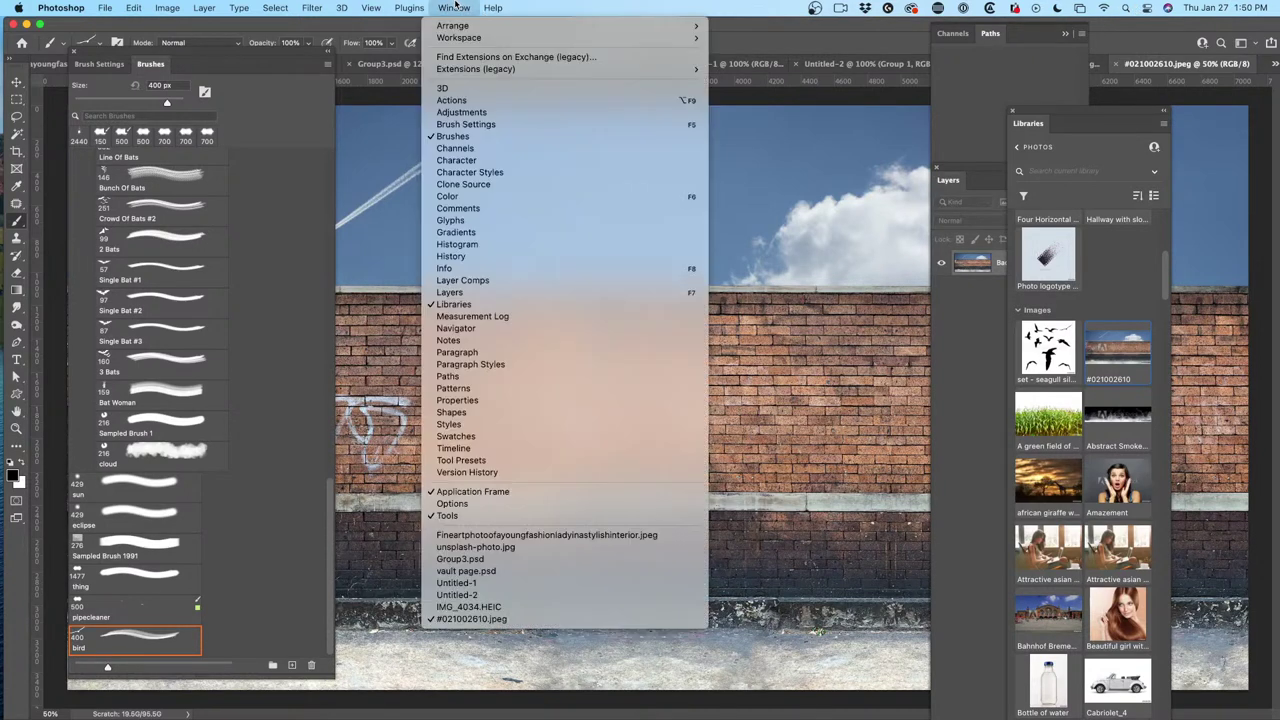
mouse_move(470, 25)
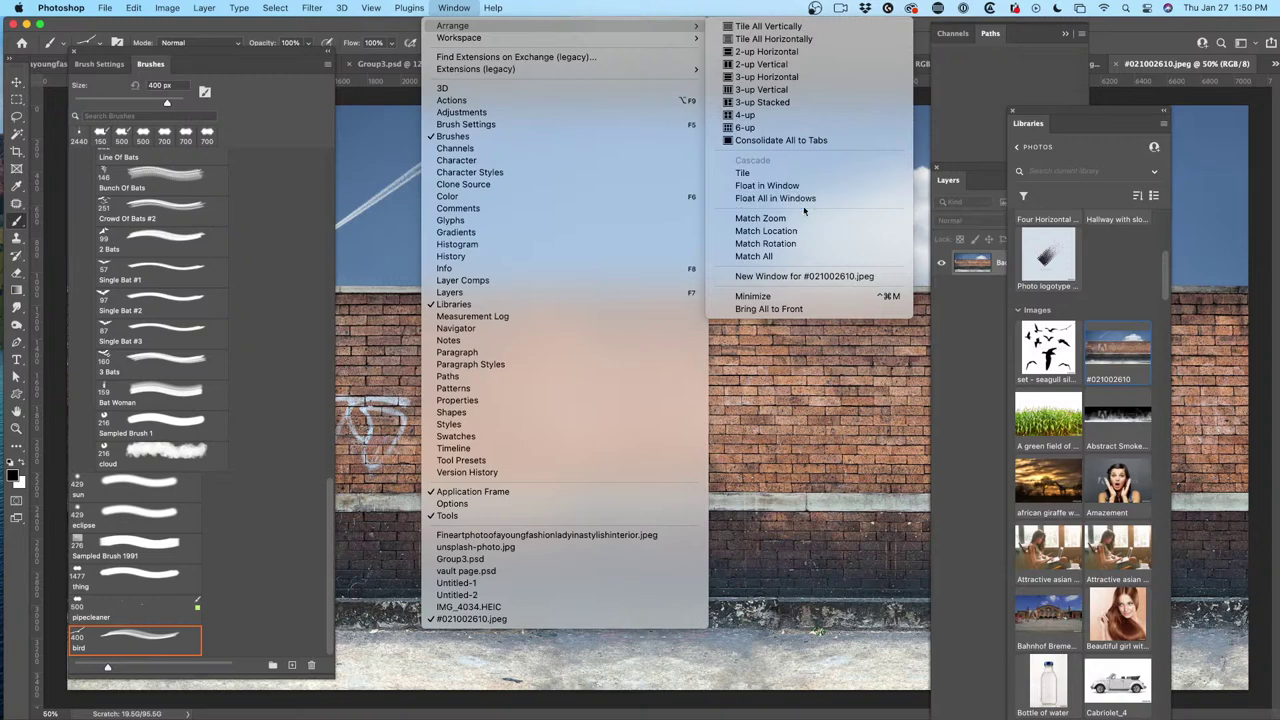
mouse_move(575, 38)
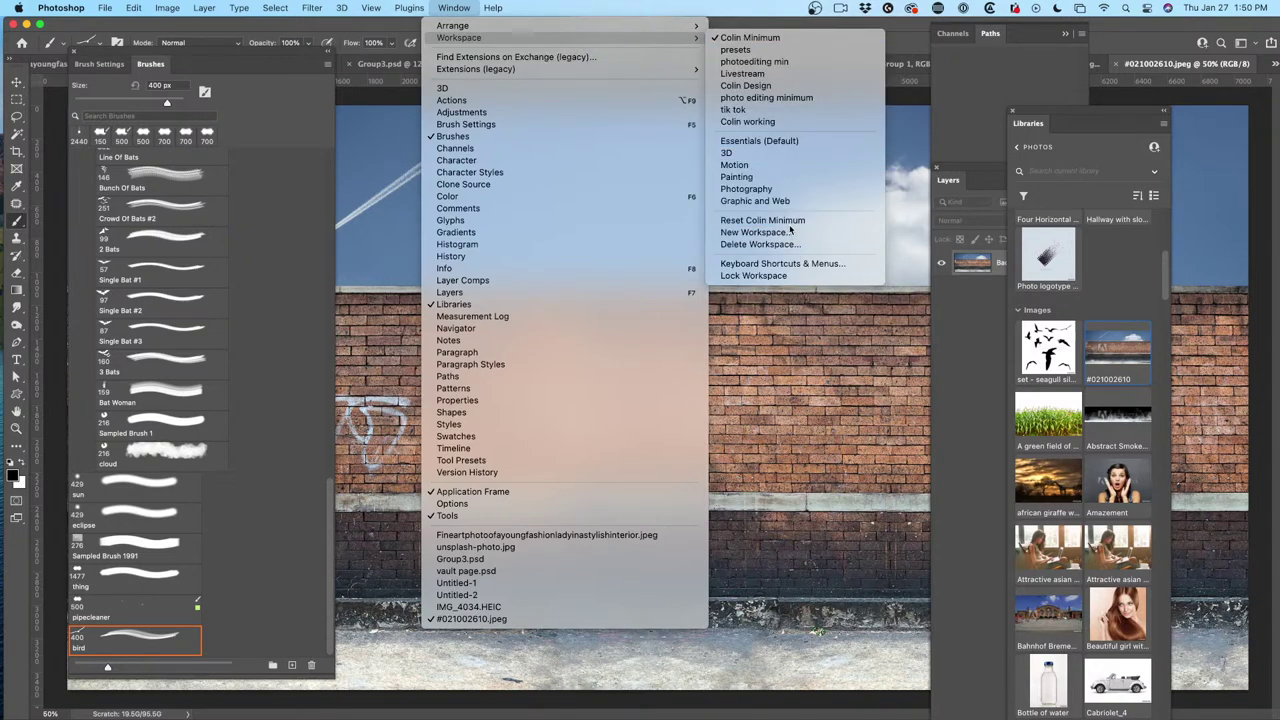
left_click(788, 221)
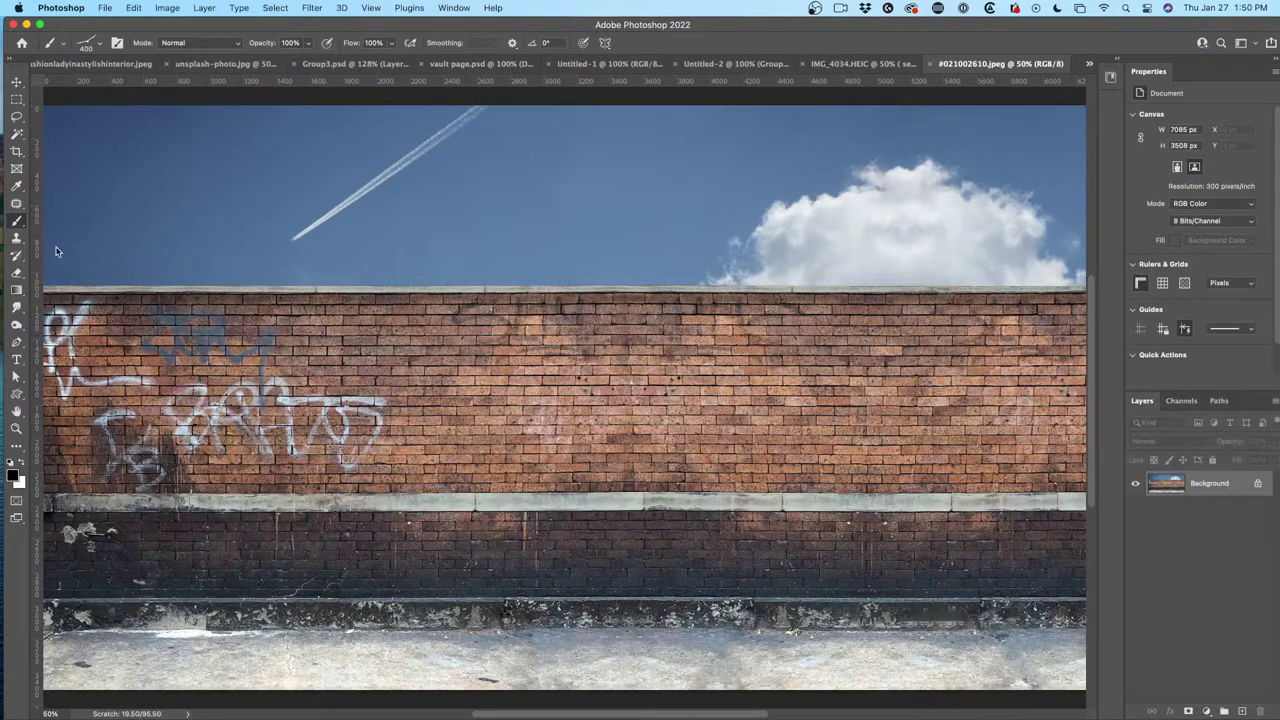
Make white the foreground color, stamp the bird brush in the sky left of the contrail, and enlarge the brush.
left_click(22, 463)
left_click(190, 172)
key("bracketright")
key("bracketright")
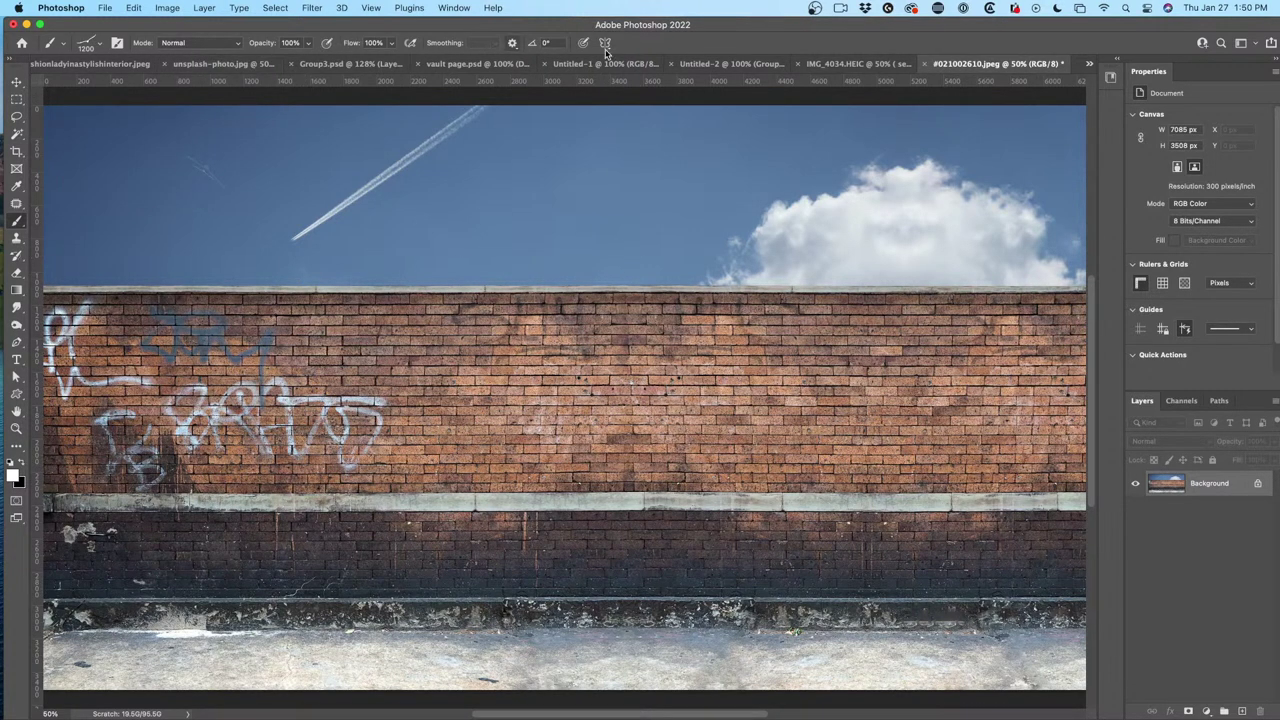
Turn off Shape Dynamics and Transfer for the bird brush, and stamp and undo one large 1200 px test bird in the sky.
left_click(117, 43)
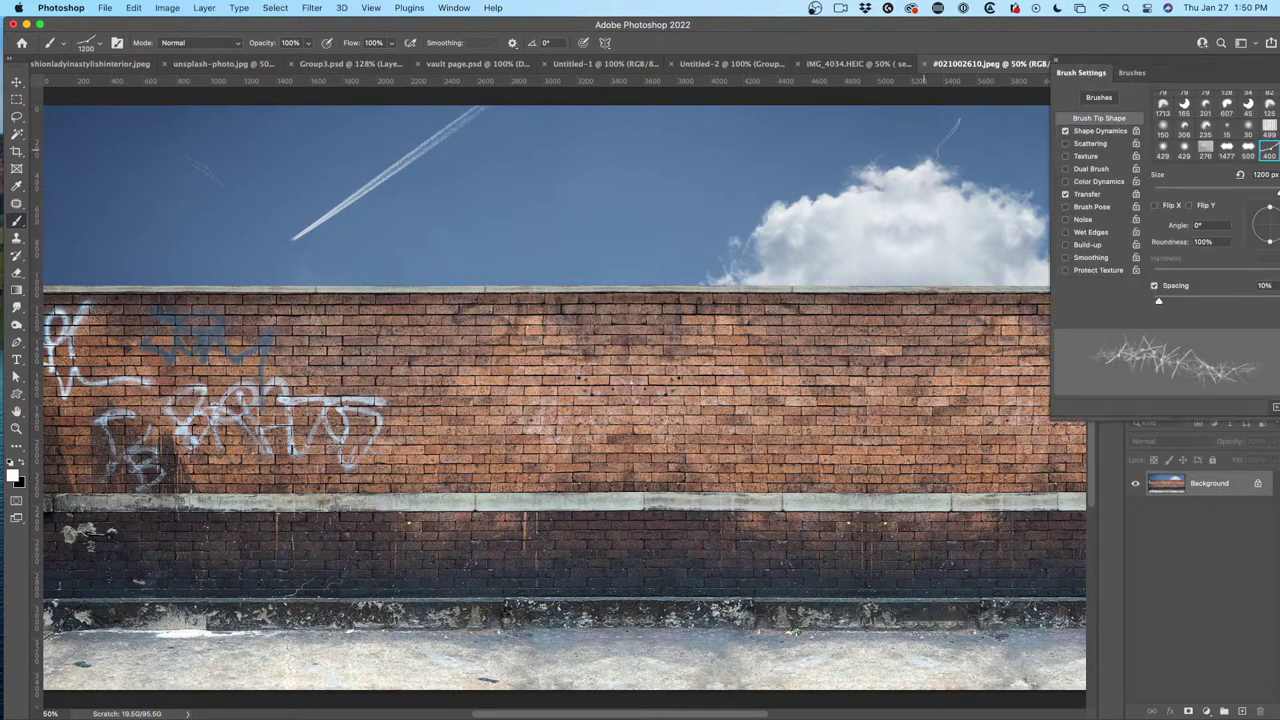
left_click(1066, 131)
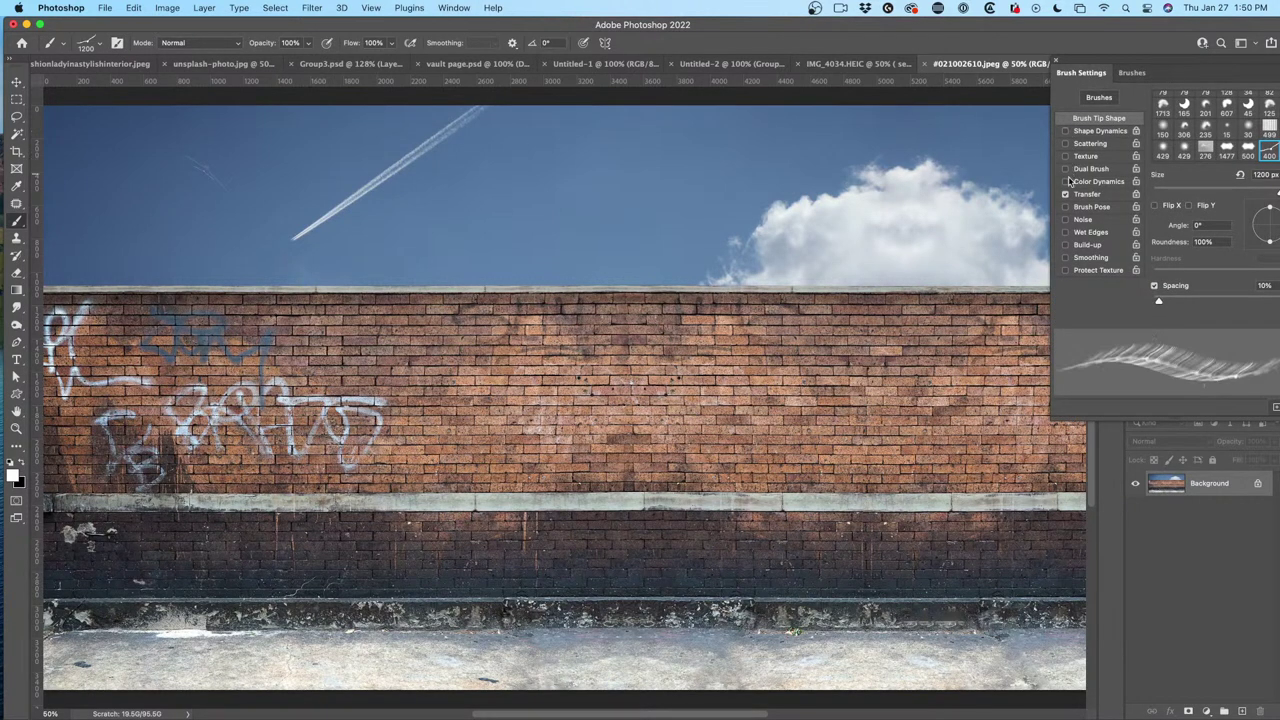
left_click(1066, 194)
left_click(561, 182)
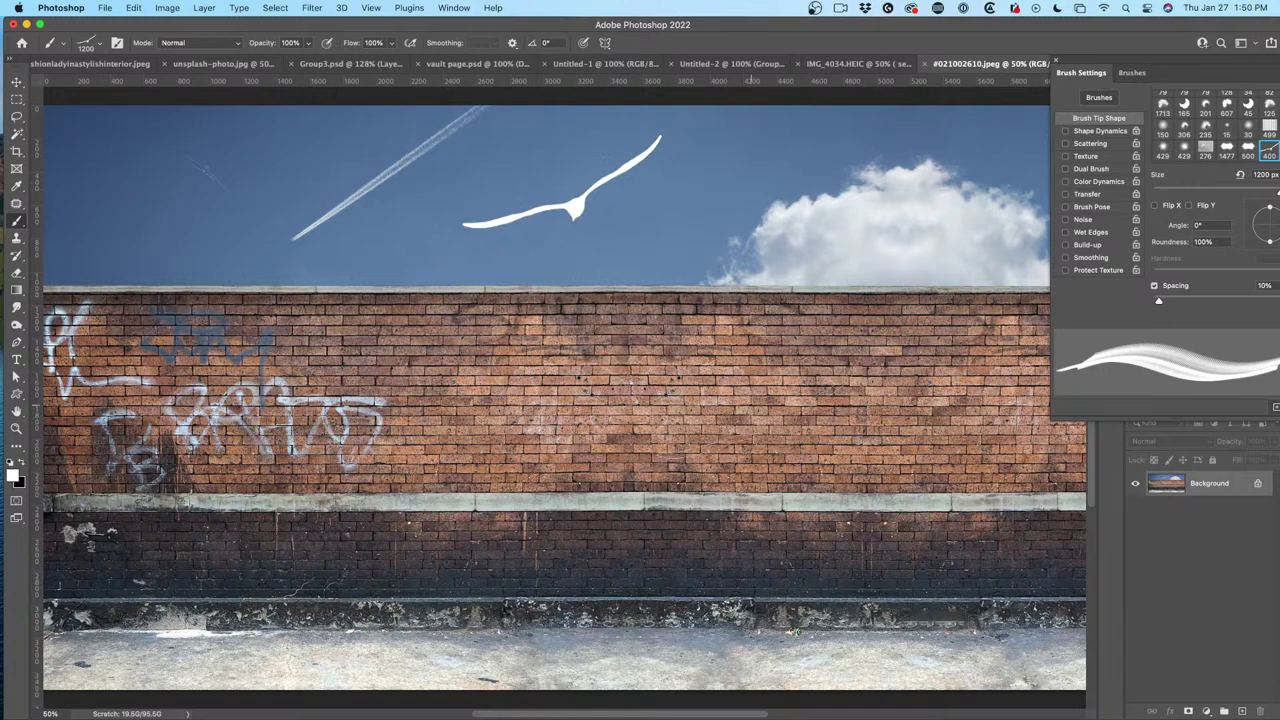
key("cmd+z")
Reduce the bird brush to 200 px, and stamp and undo one small white test bird beside the contrail.
key("bracketleft")
key("bracketleft")
key("bracketleft")
key("bracketleft")
key("bracketleft")
key("bracketleft")
key("bracketleft")
key("bracketleft")
key("bracketleft")
key("bracketleft")
left_click(488, 149)
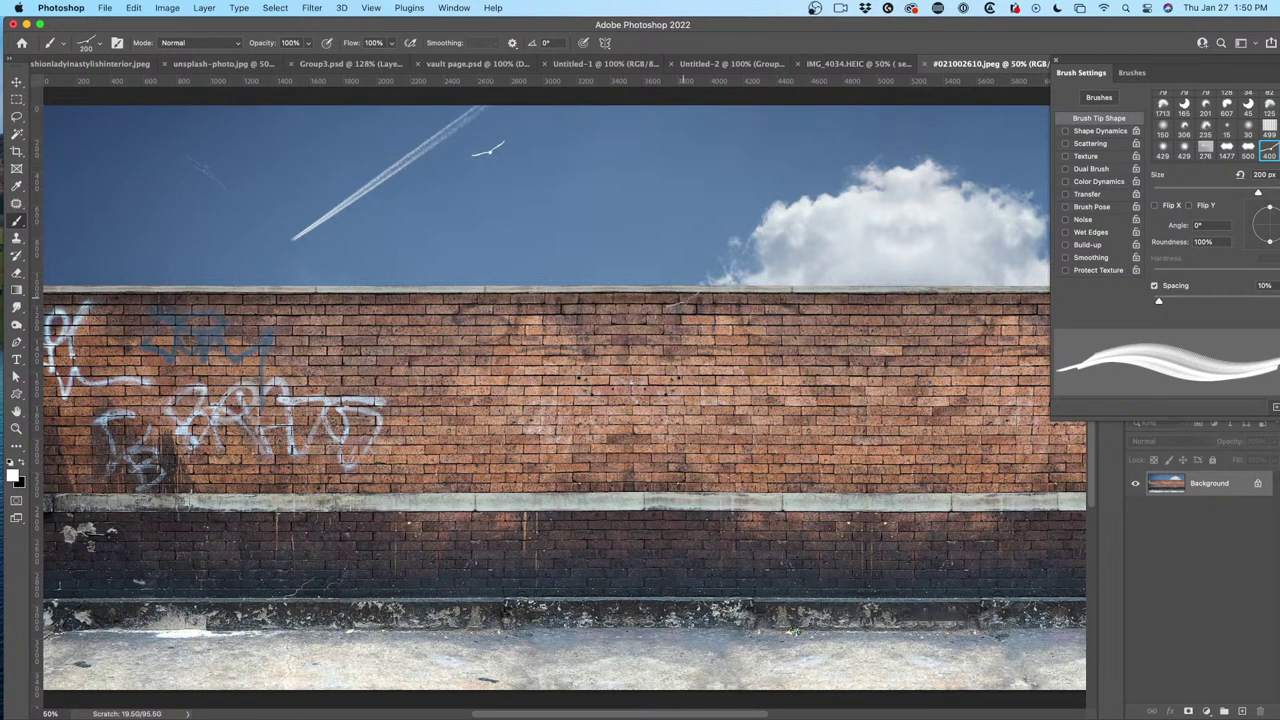
key("cmd+z")
Set the foreground color to light gray and stamp a few small birds between the contrail and the cloud at reduced opacity.
left_click(12, 473)
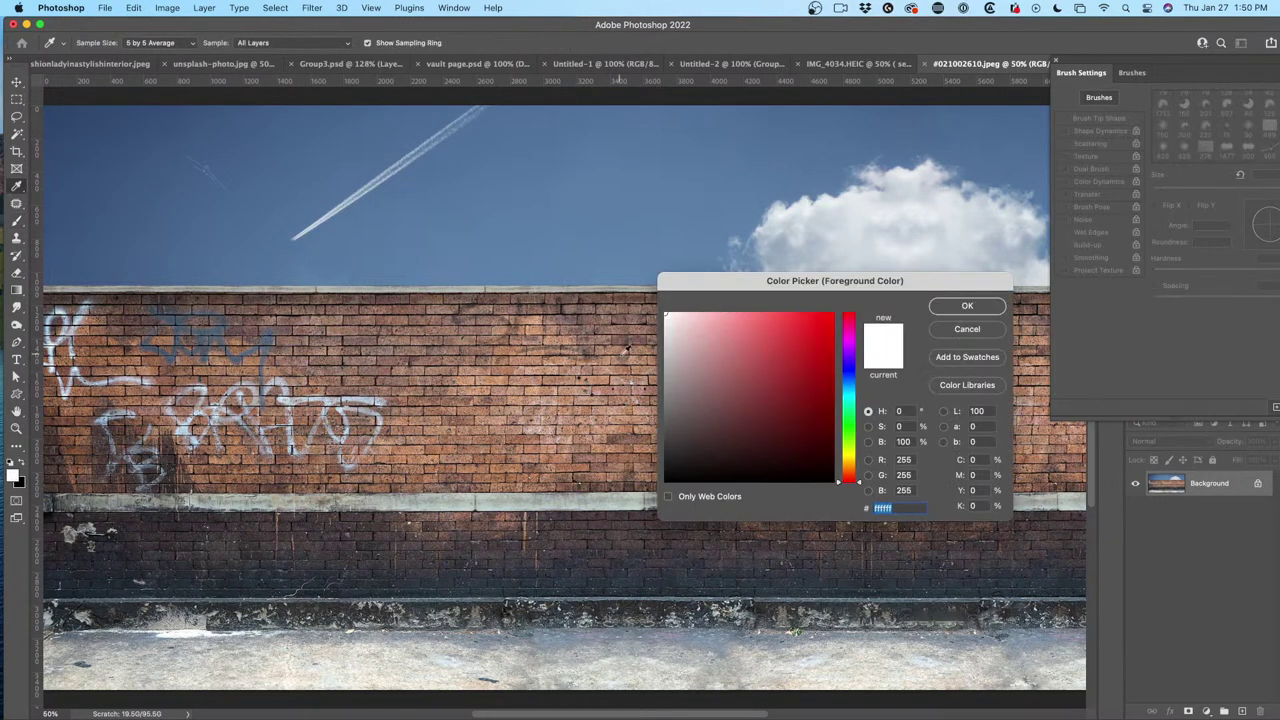
left_click(967, 305)
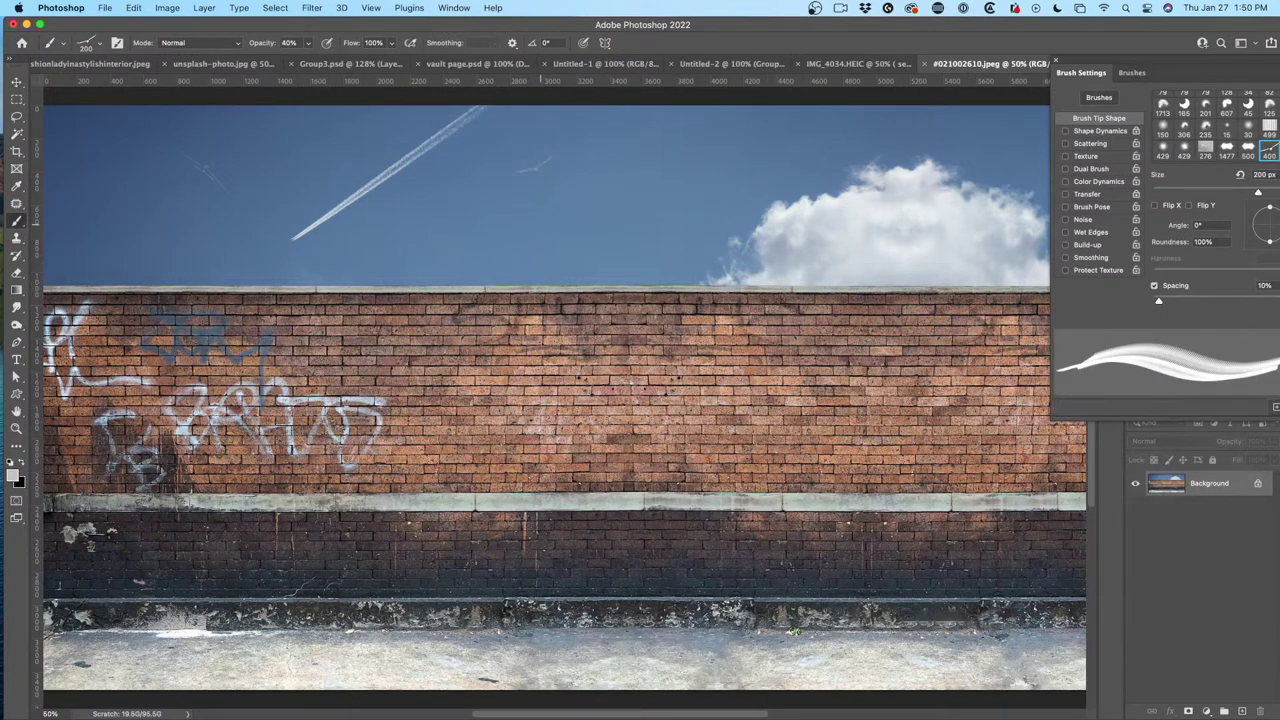
left_click(492, 197)
Enable brush Scattering with 233% scatter, count 3 and 31% count jitter, and enable Shape Dynamics with 24% size jitter.
left_click_drag(1172, 64, 905, 67)
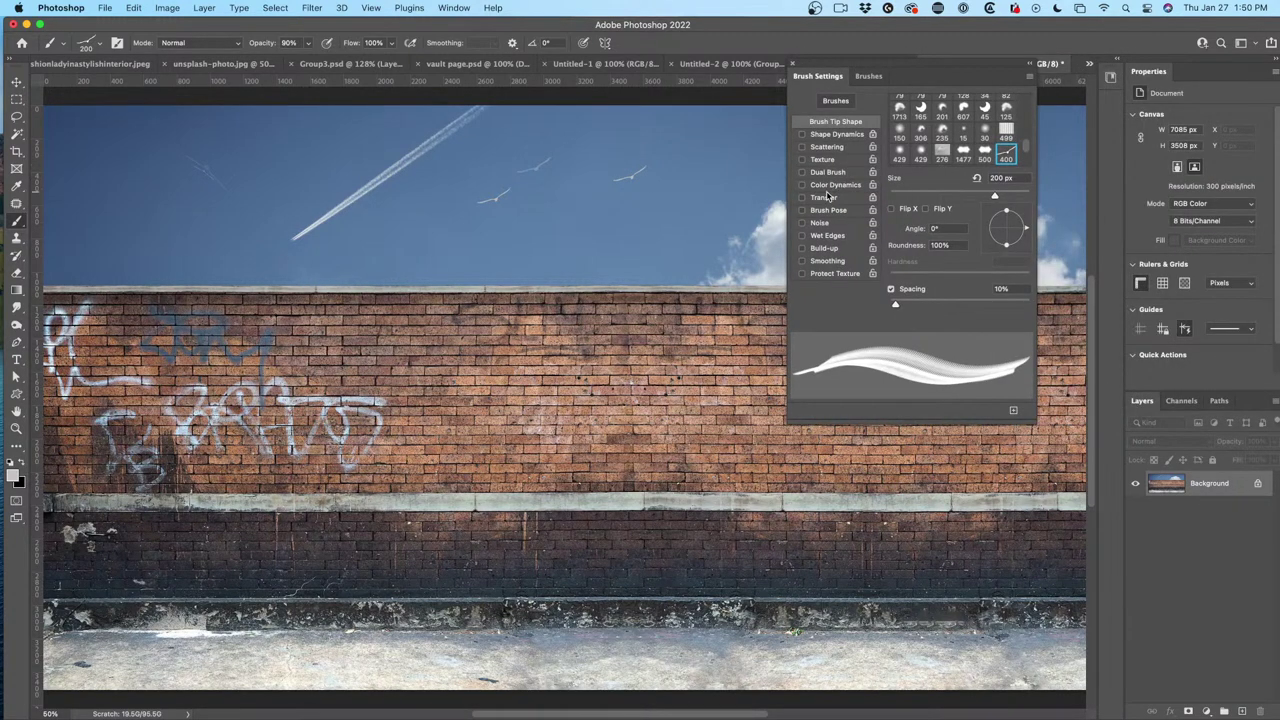
left_click(826, 147)
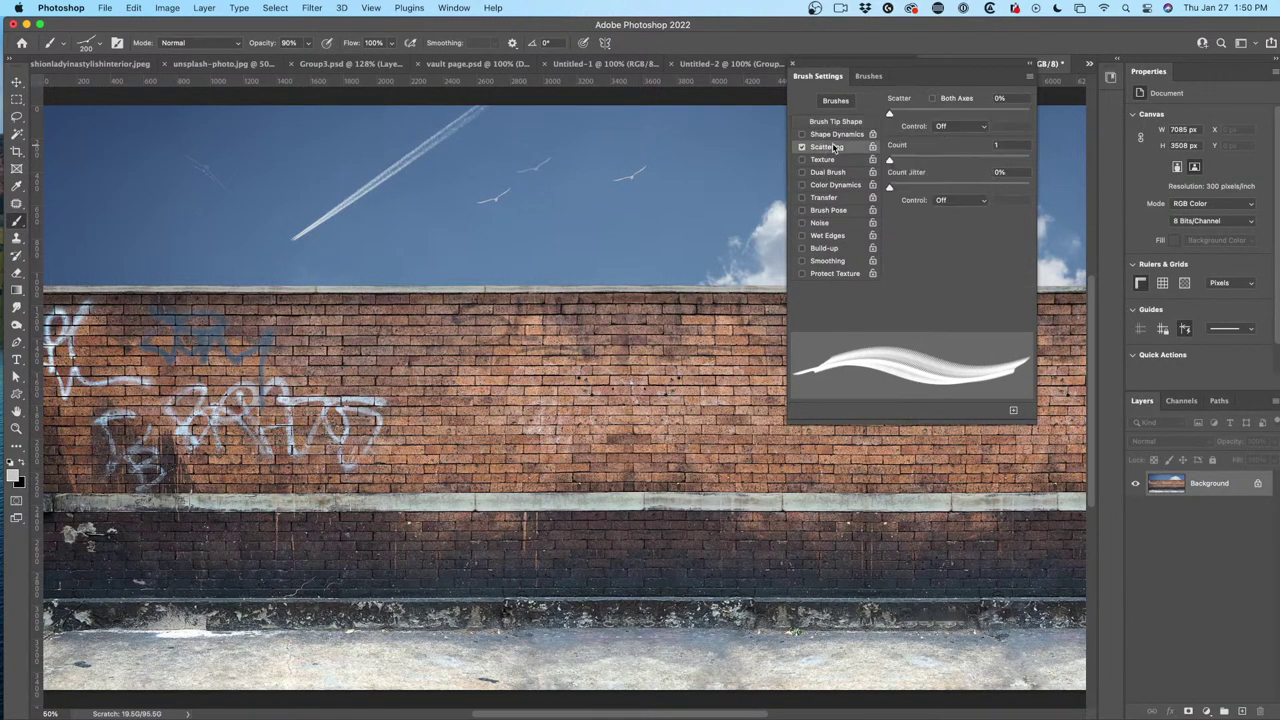
left_click_drag(893, 111, 960, 113)
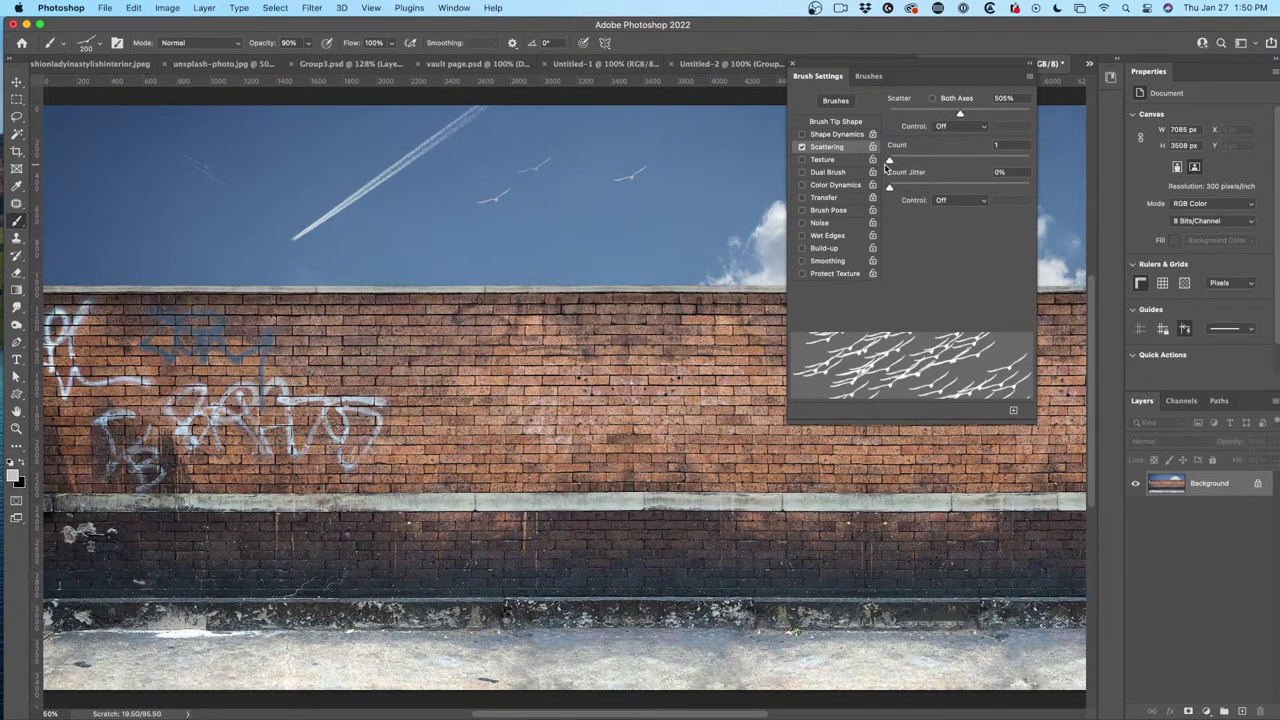
mouse_move(889, 160)
left_mouse_down()
mouse_move(906, 160)
mouse_move(893, 188)
mouse_move(933, 188)
left_mouse_up()
left_click_drag(960, 113, 925, 115)
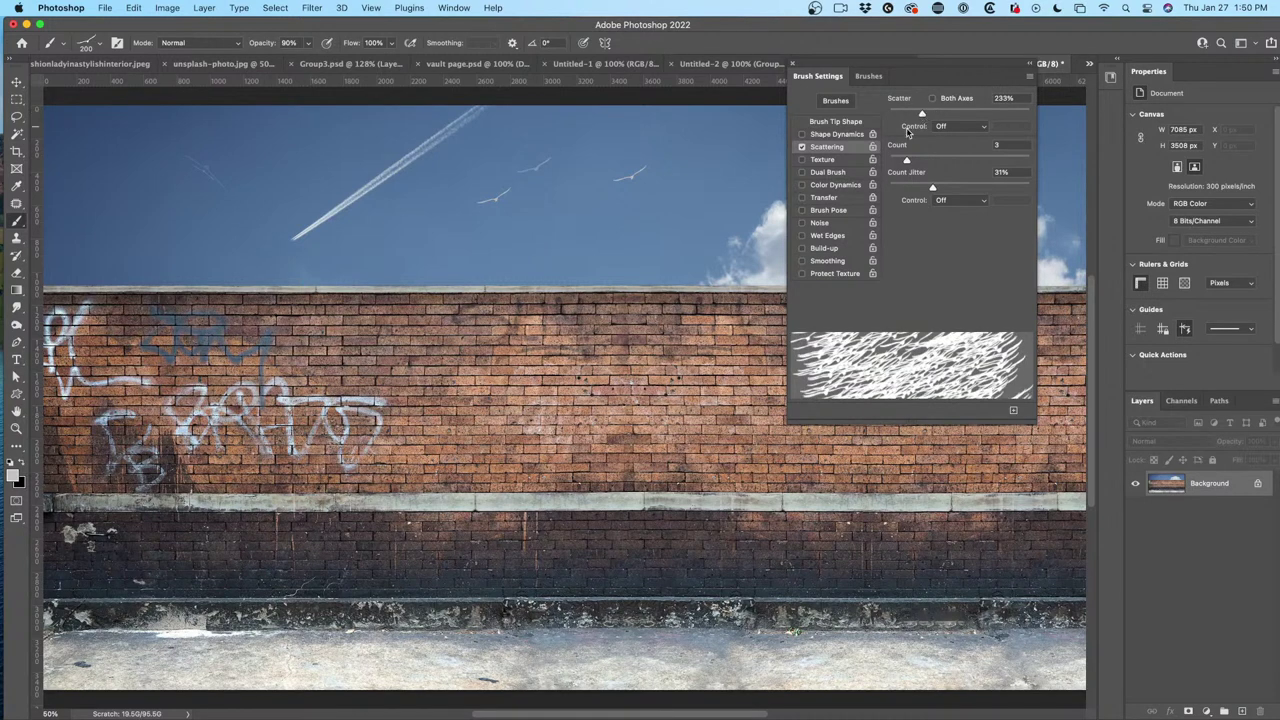
left_click(838, 134)
left_click_drag(1029, 113, 922, 114)
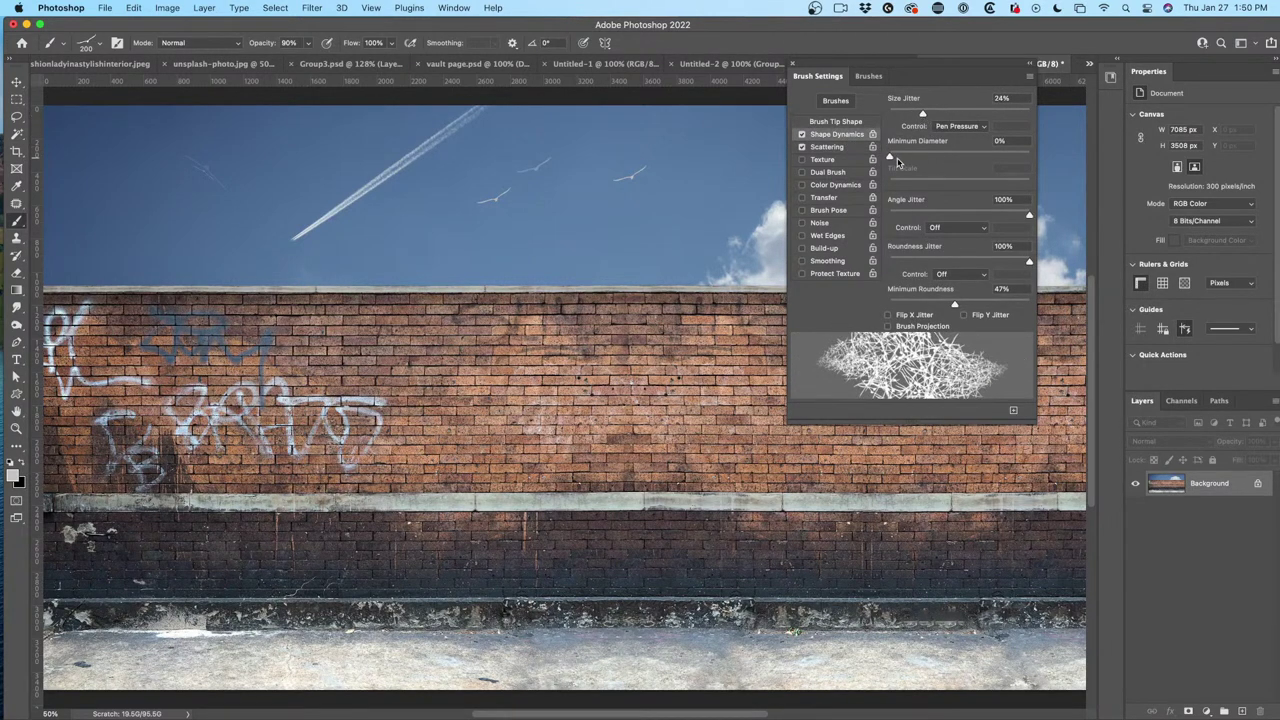
Set scattering to 748% on both axes with count 3 and 16% count jitter, and paint a flock of birds across the sky.
left_click(828, 147)
left_click_drag(908, 162, 901, 160)
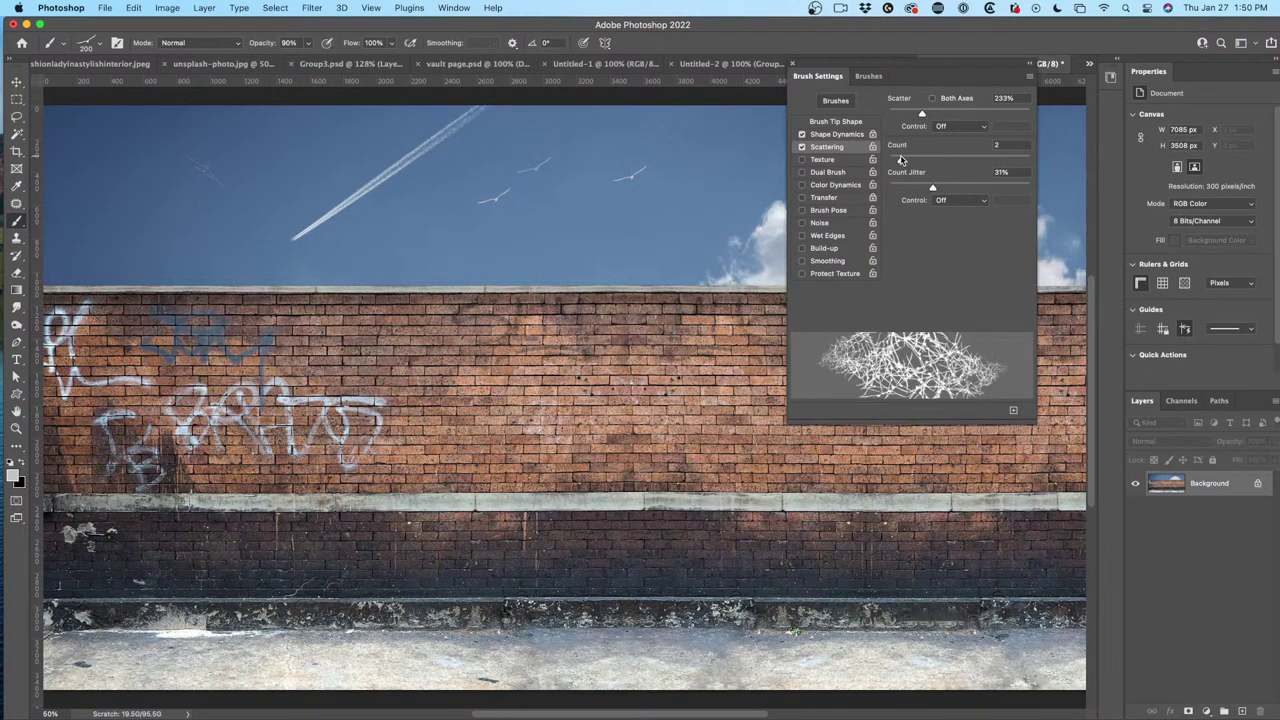
left_click_drag(924, 114, 994, 113)
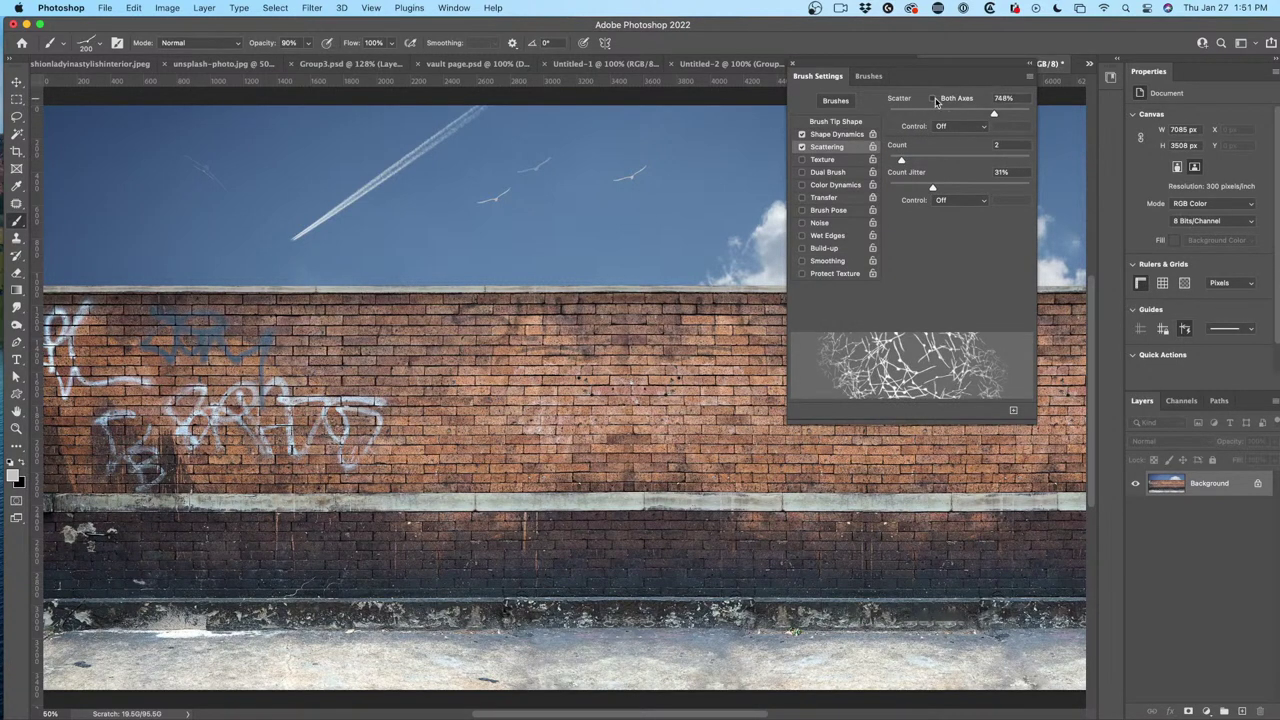
left_click(932, 98)
left_click_drag(901, 160, 911, 188)
left_click(550, 190)
mouse_move(225, 190)
left_mouse_down()
mouse_move(305, 205)
mouse_move(720, 195)
left_mouse_up()
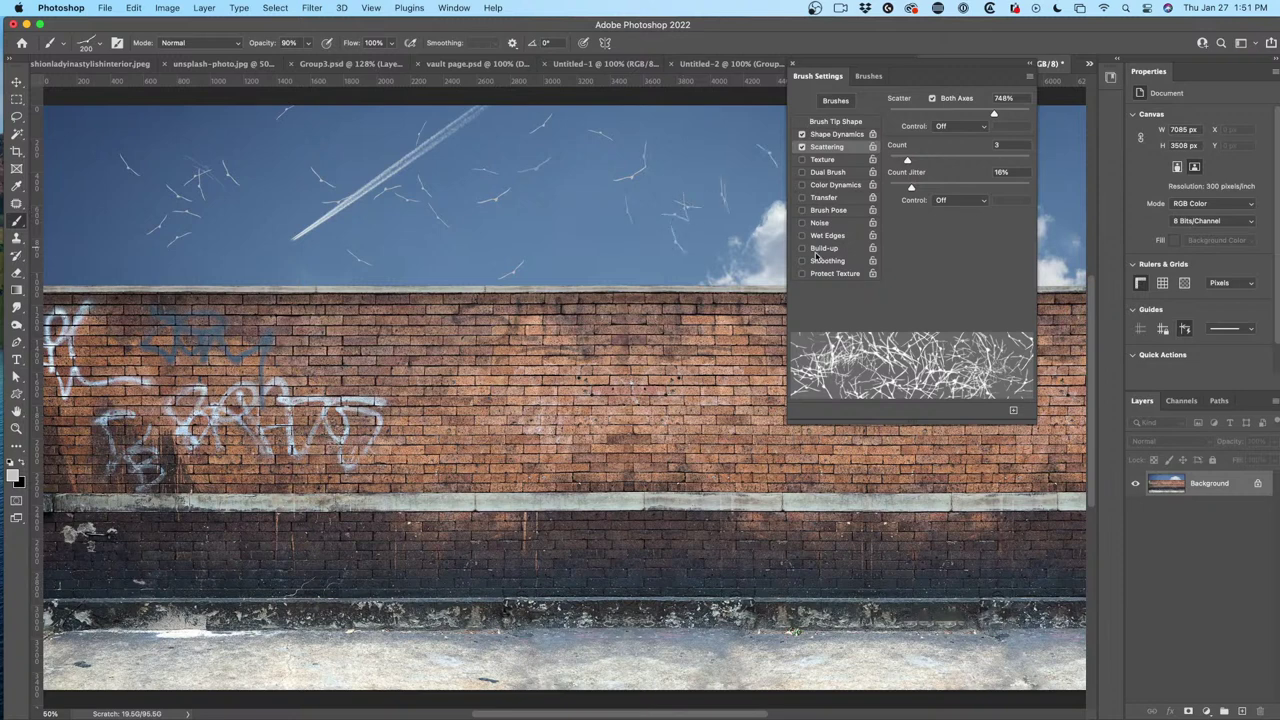
Add more birds mid-sky with size jitter at 28% and its control off, and set the brush's angle jitter to 37%.
left_click(830, 134)
mouse_move(923, 115)
left_mouse_down()
mouse_move(993, 113)
mouse_move(928, 113)
left_mouse_up()
left_click(945, 127)
left_click(977, 103)
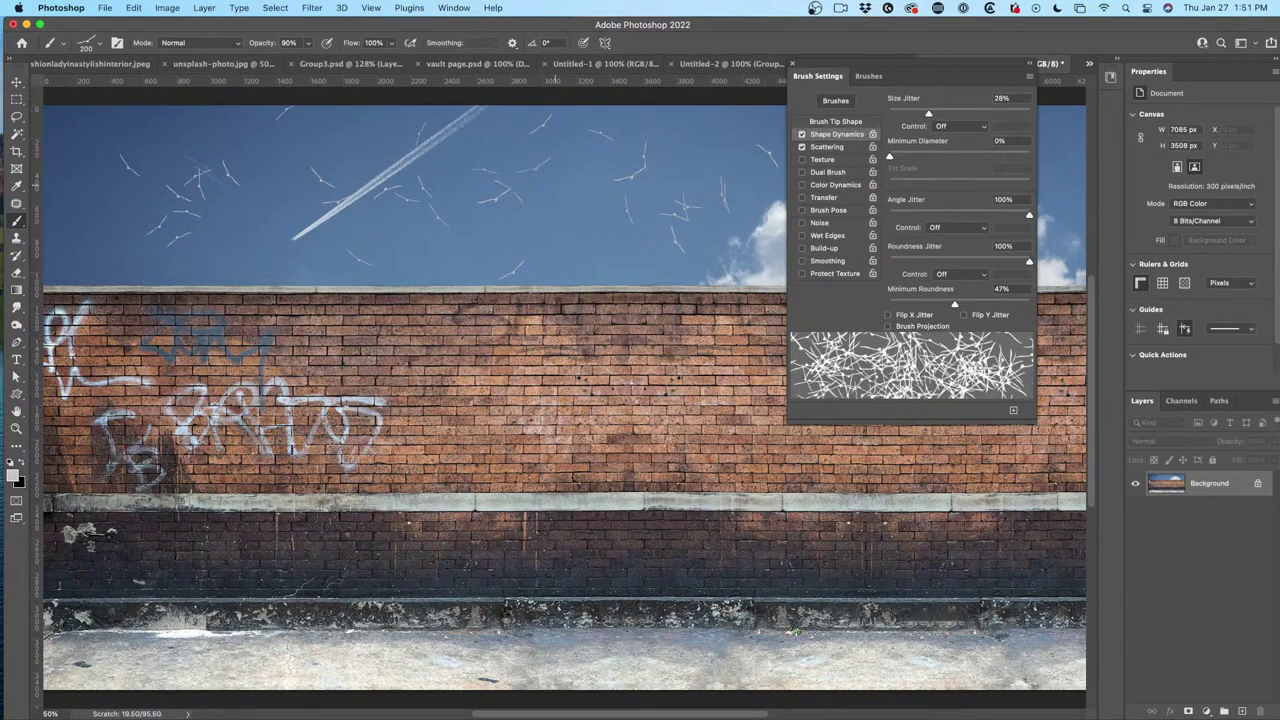
left_click(565, 200)
mouse_move(1028, 217)
left_mouse_down()
mouse_move(908, 216)
mouse_move(941, 215)
left_mouse_up()
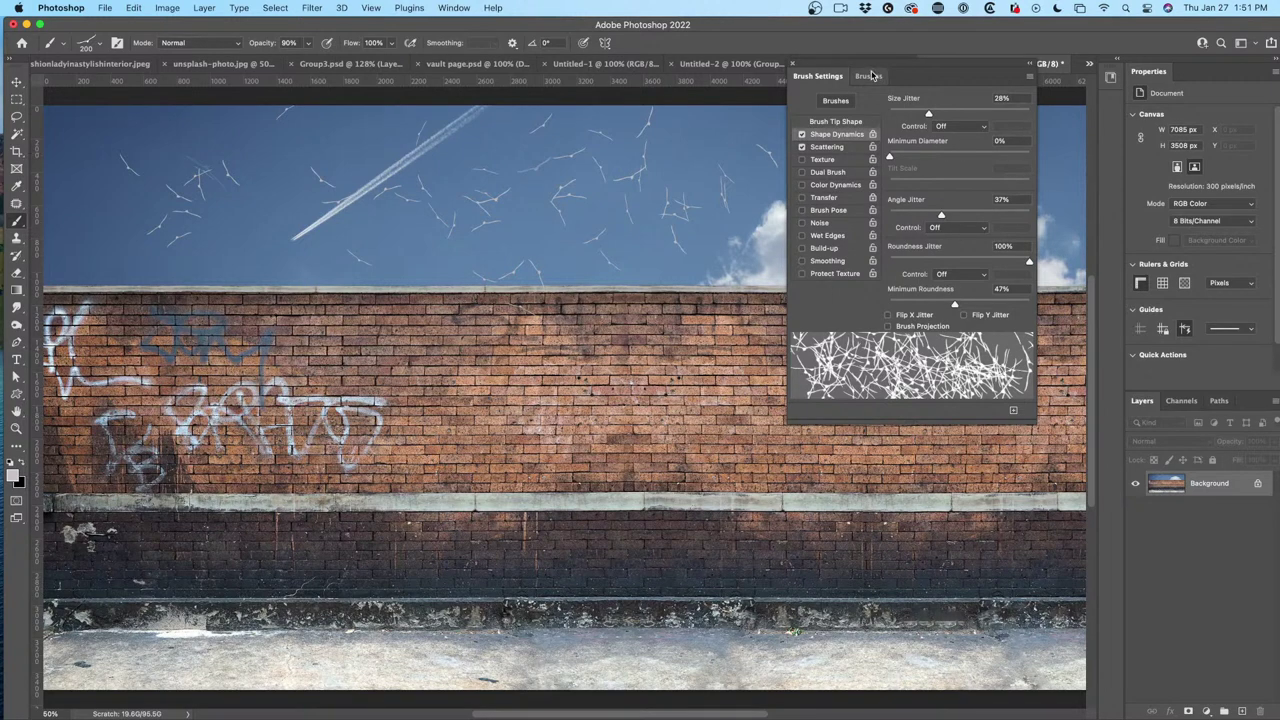
mouse_move(883, 66)
left_mouse_down()
mouse_move(643, 252)
mouse_move(933, 302)
mouse_move(1124, 20)
left_mouse_up()
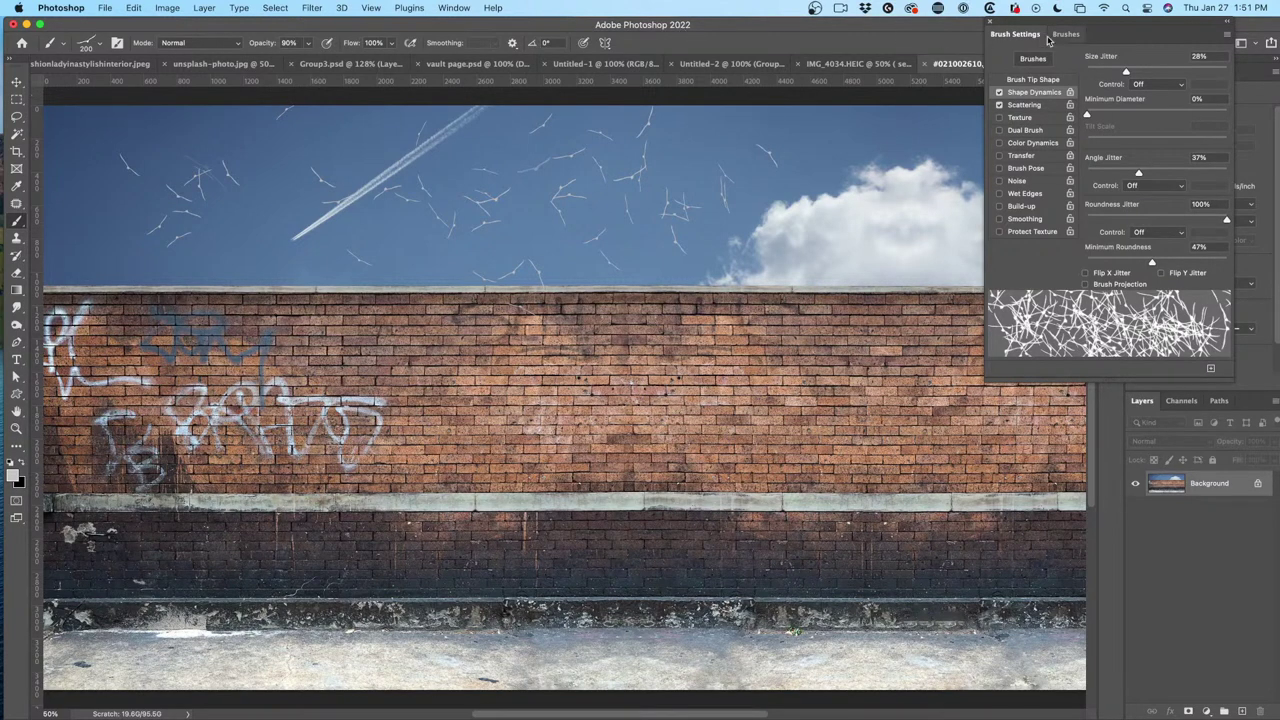
mouse_move(1063, 20)
left_mouse_down()
mouse_move(957, 52)
mouse_move(963, 140)
left_mouse_up()
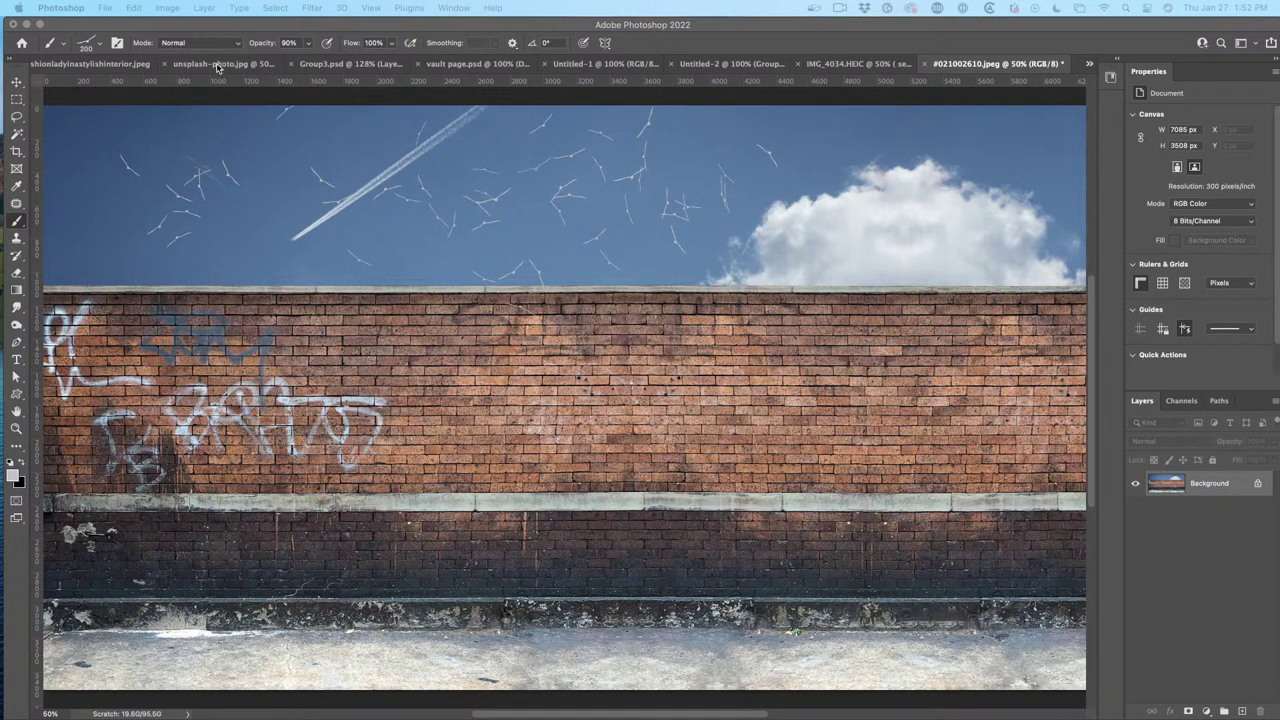
key("F5")
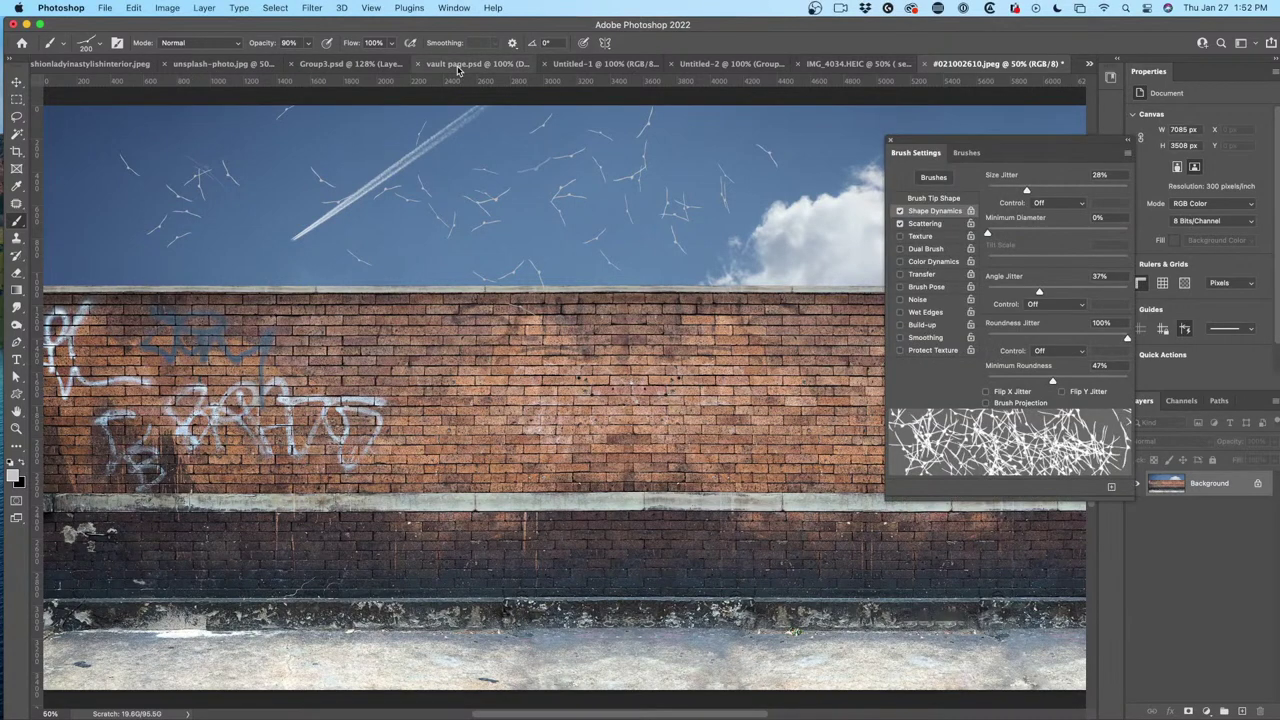
Switch to the vault page.psd document and look over its free resources, moving the Brush Settings panel off the page.
left_click(472, 64)
scroll(759, 414, "down", 10)
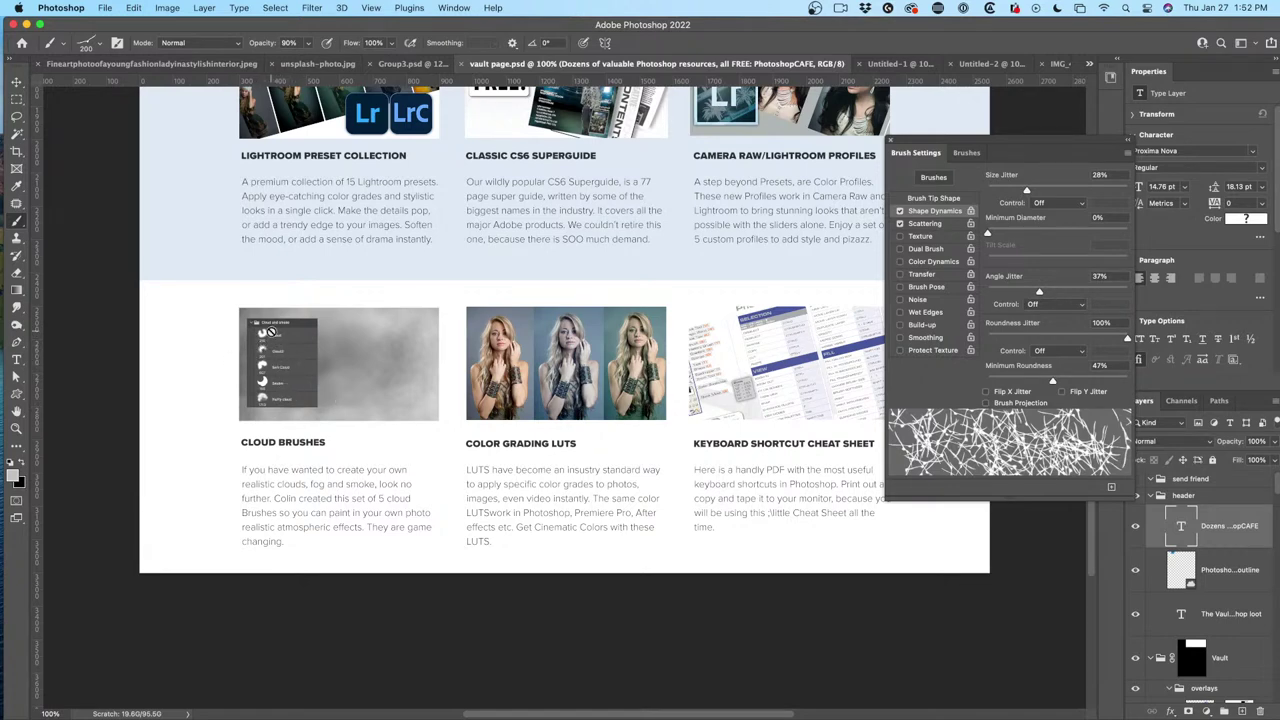
scroll(448, 443, "up", 10)
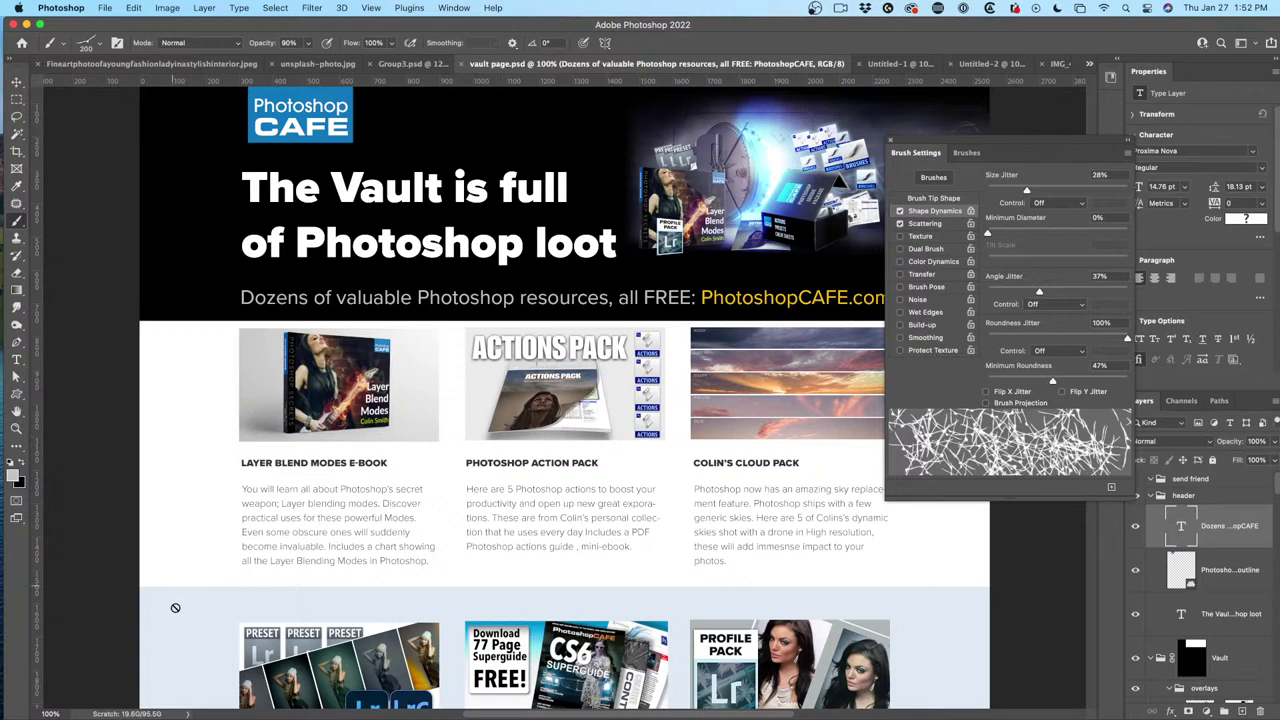
scroll(643, 549, "down", 3)
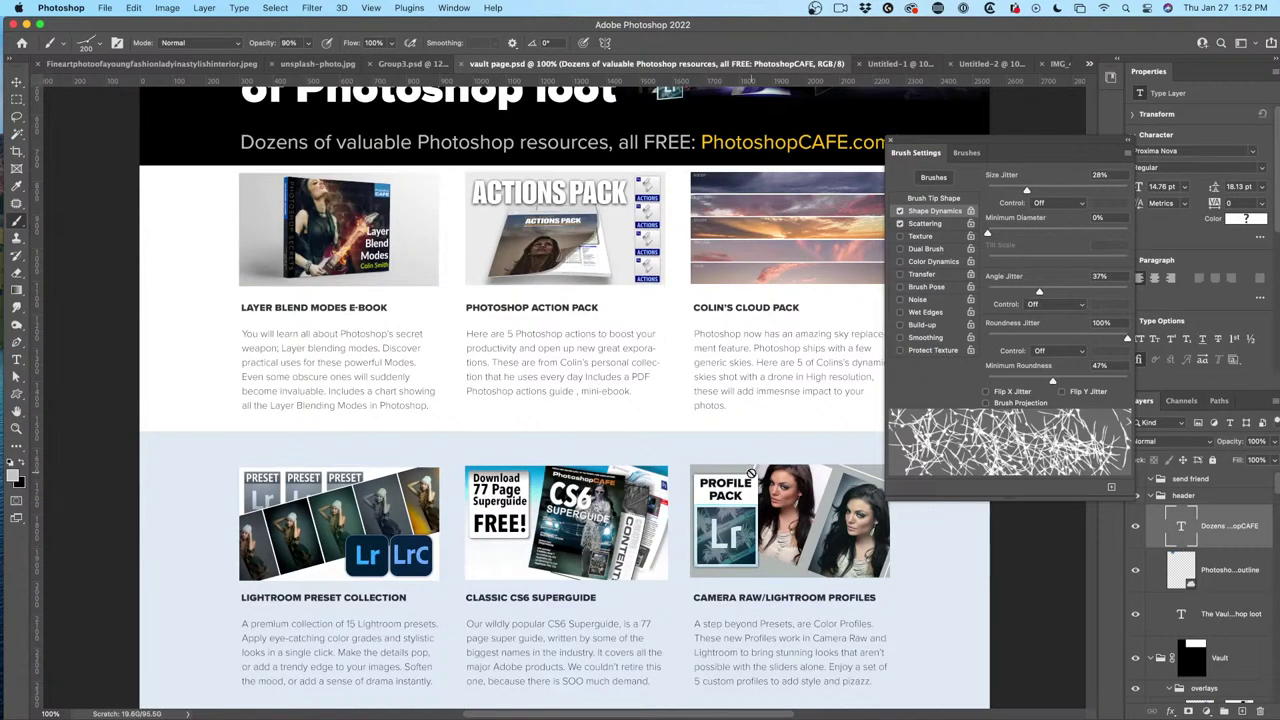
scroll(750, 471, "up", 3)
left_click_drag(1007, 135, 1262, 117)
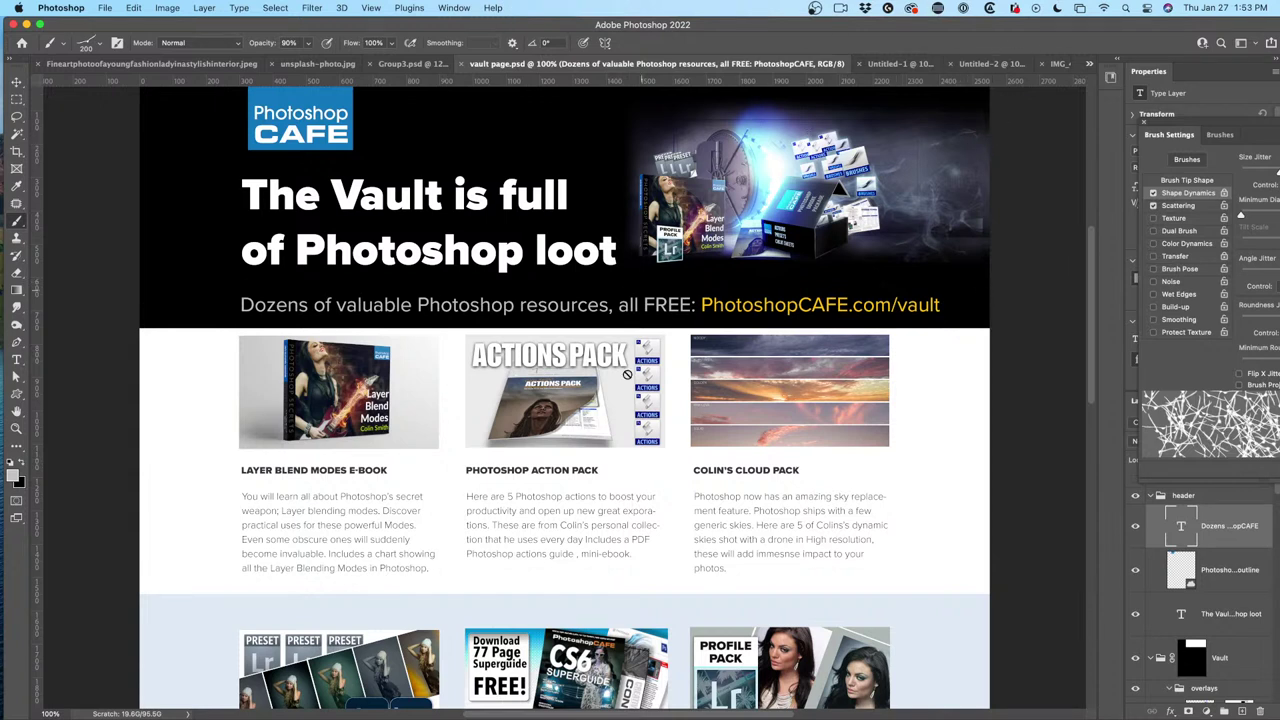
Switch to Finder, preview the selected image Screen Shot 2022-01-27 at 12.15.07 PM.png in folder 15, and position the preview window.
mouse_move(530, 712)
key("super+Tab")
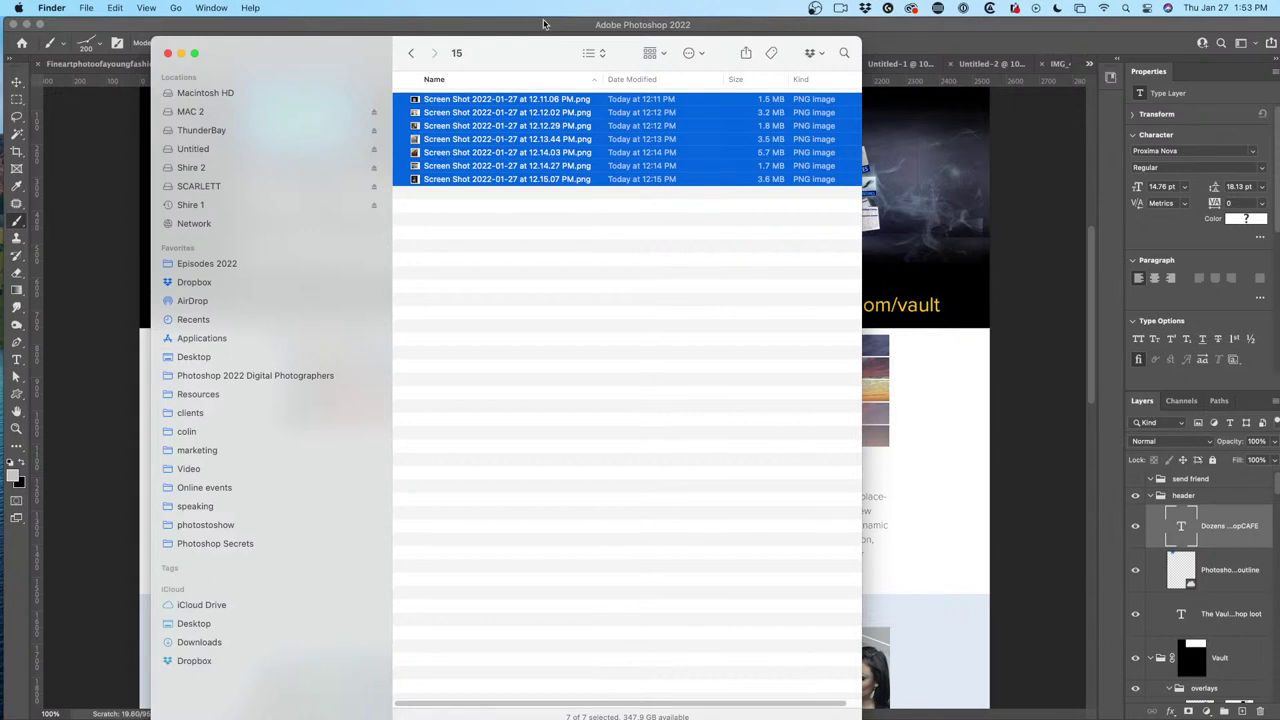
left_click_drag(534, 53, 520, 37)
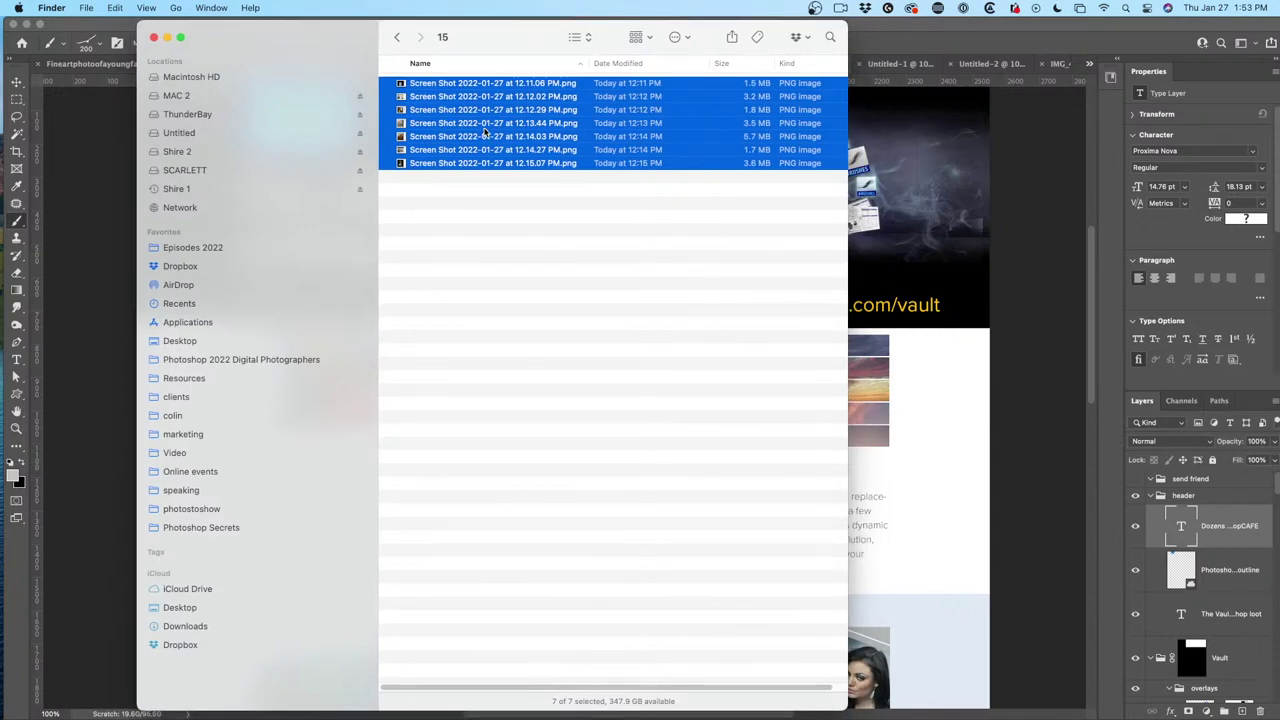
key("space")
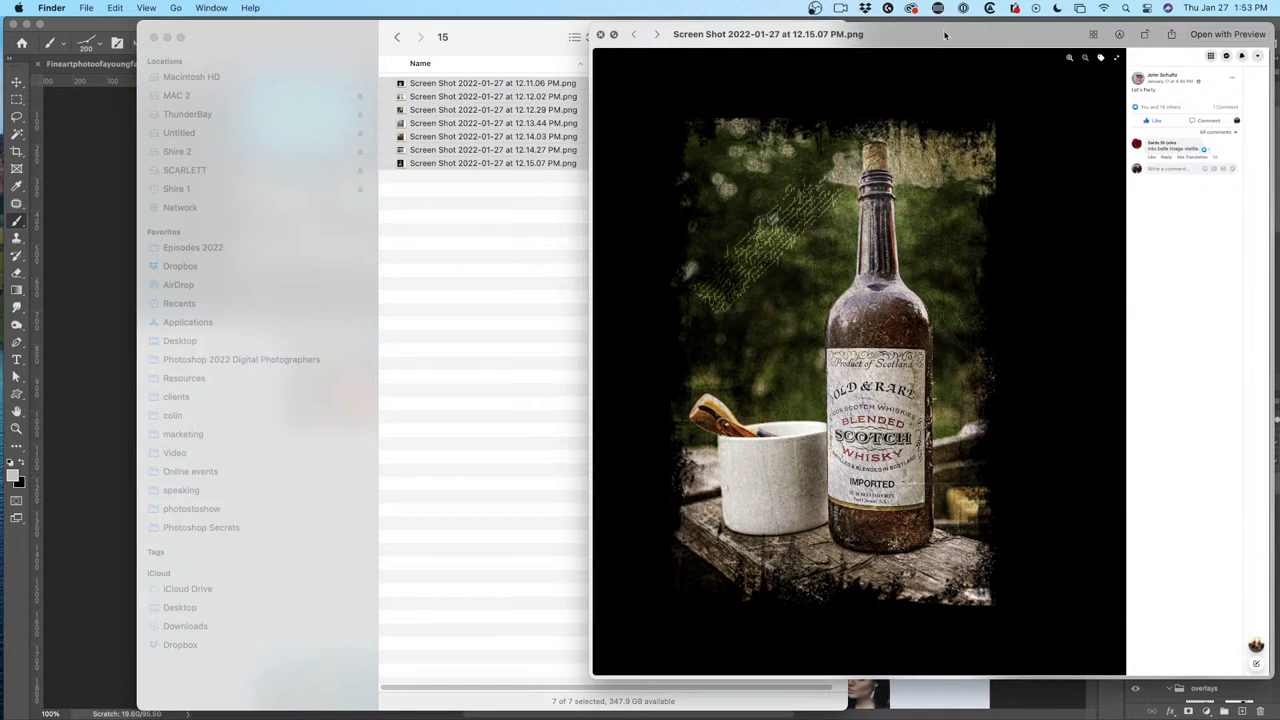
left_click_drag(944, 32, 658, 5)
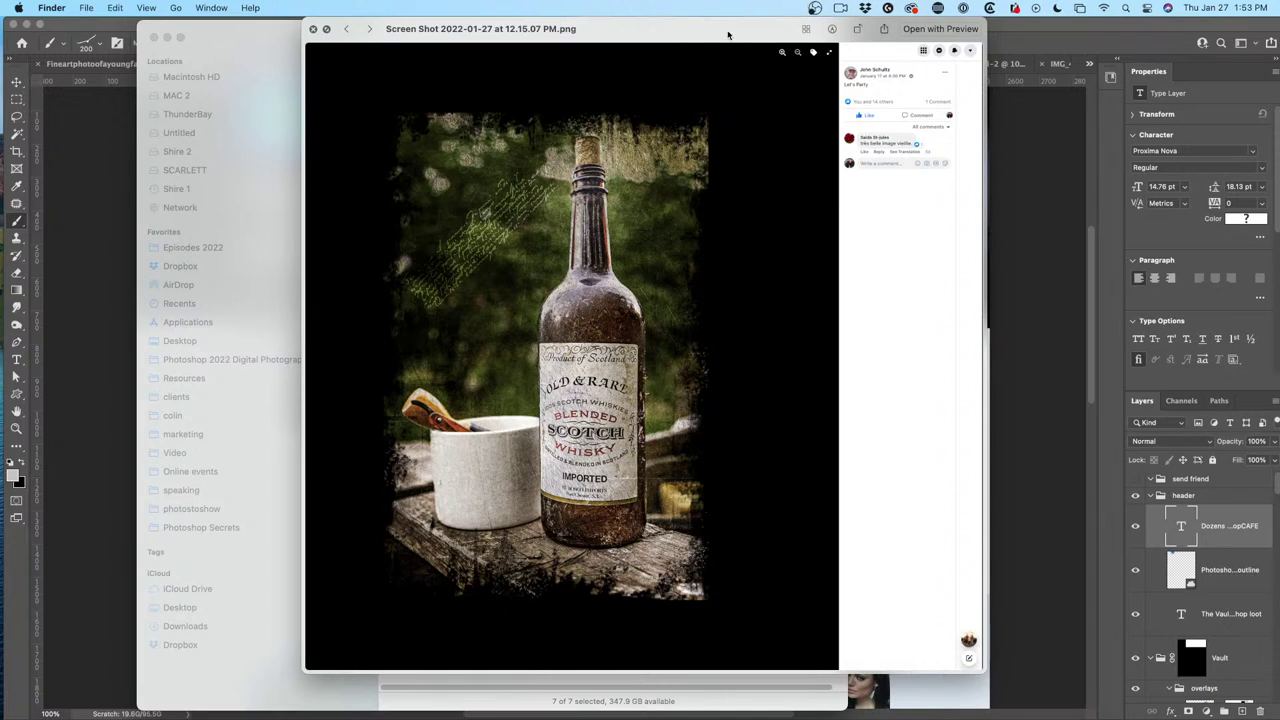
left_click_drag(730, 33, 808, 67)
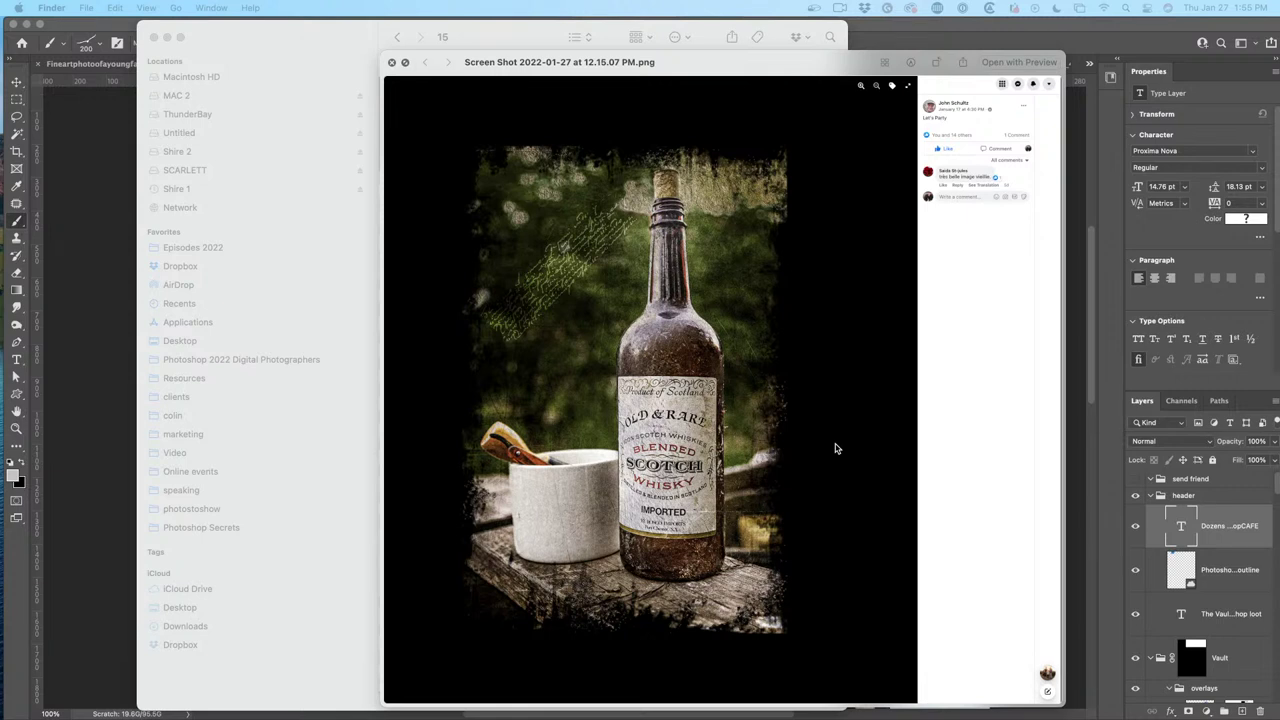
left_click_drag(695, 65, 682, 39)
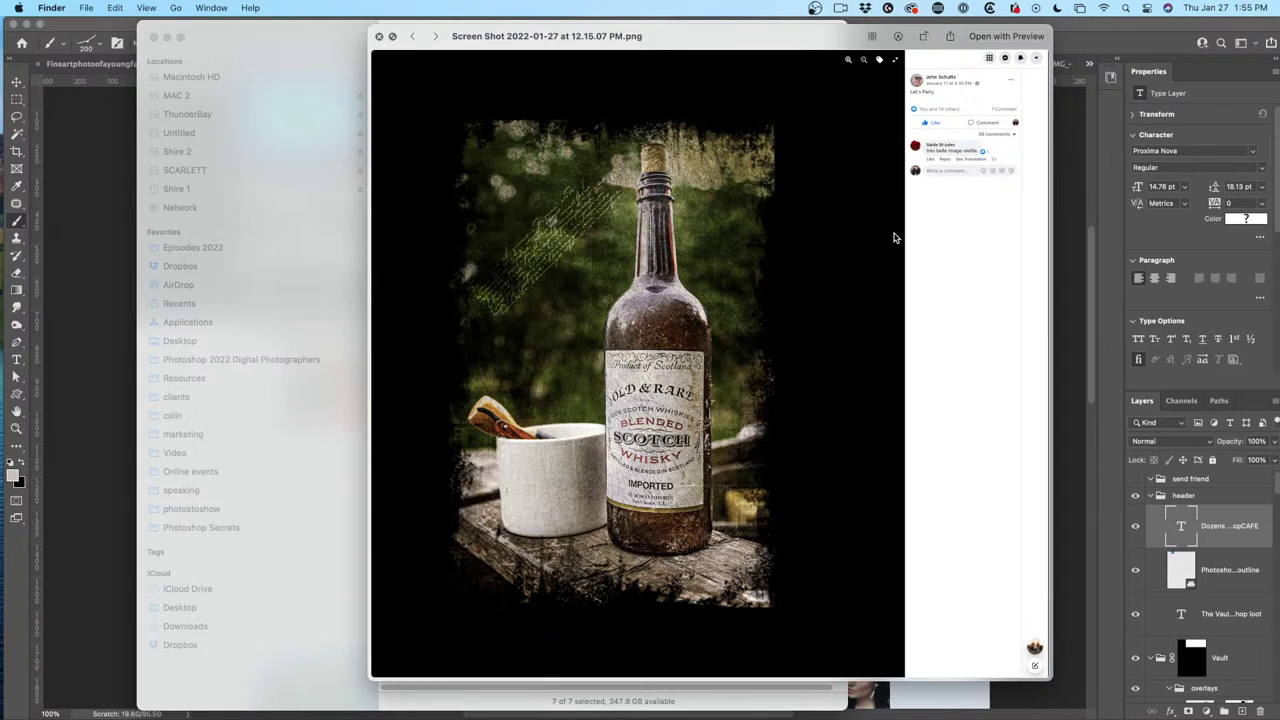
Browse the previewed community images from the framed pictures through to the bear composite, moving the preview window clear of the Properties panel.
key("Left")
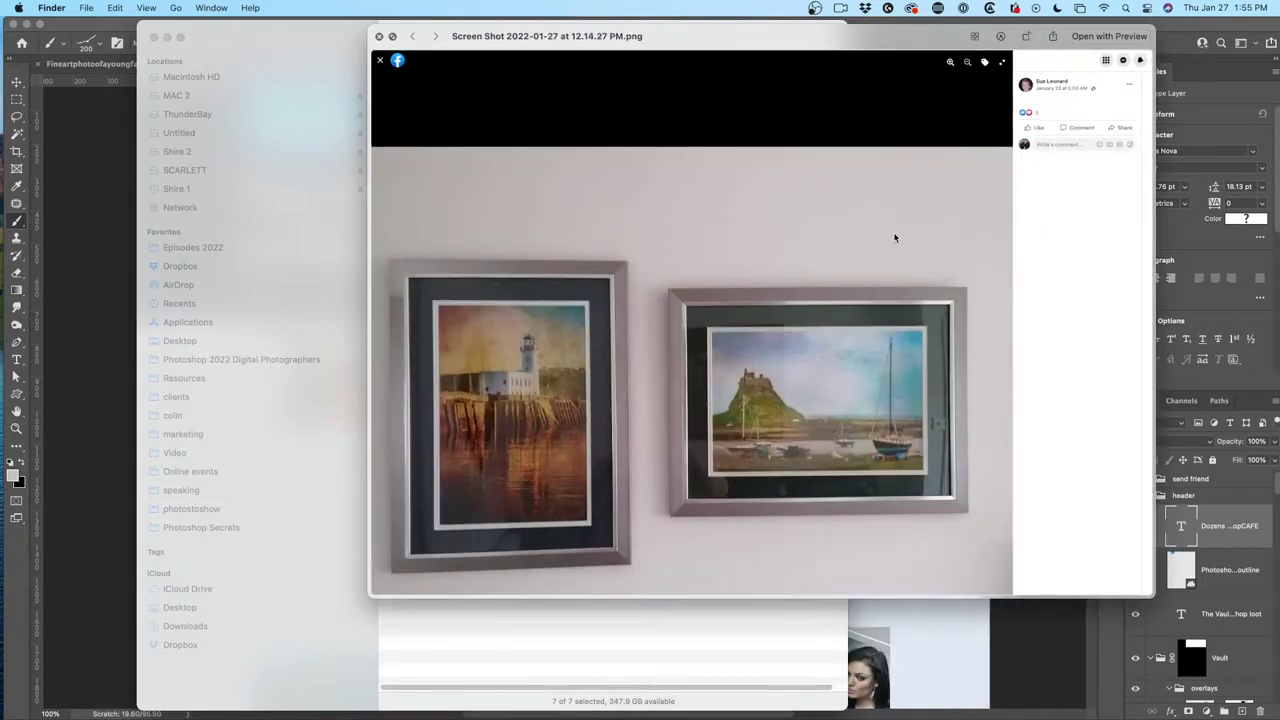
left_click_drag(880, 38, 779, 54)
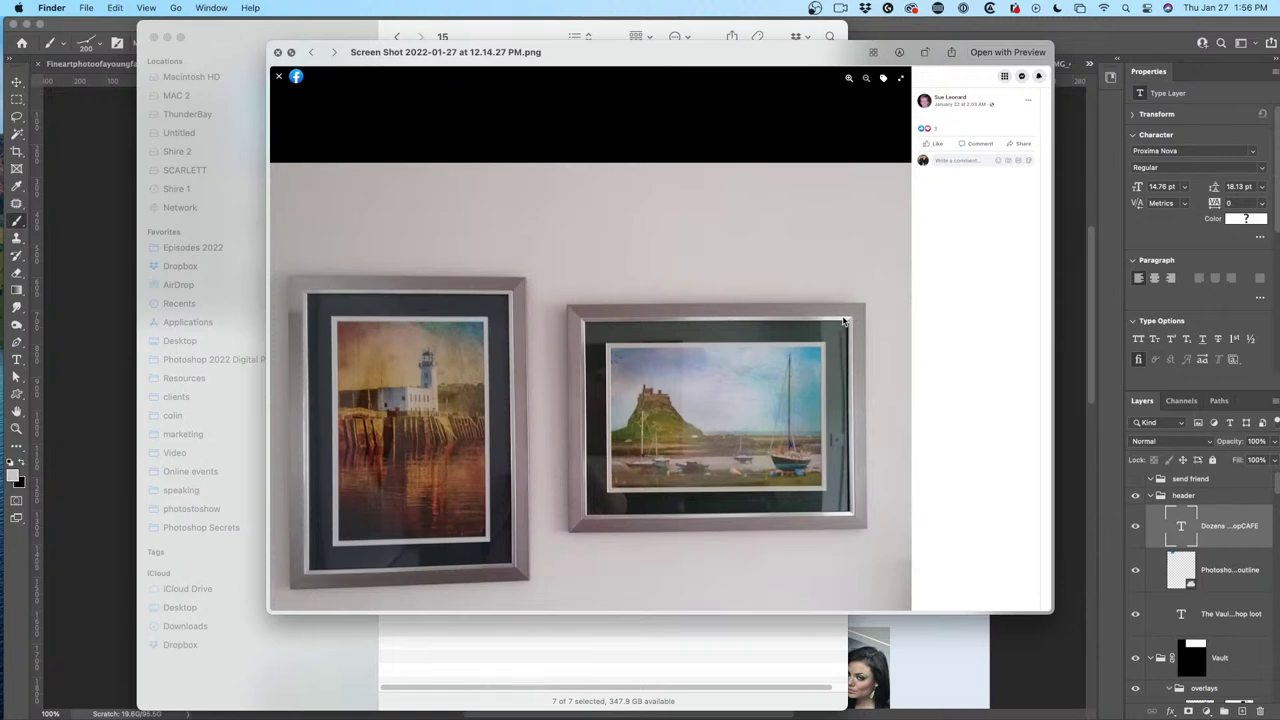
key("Left")
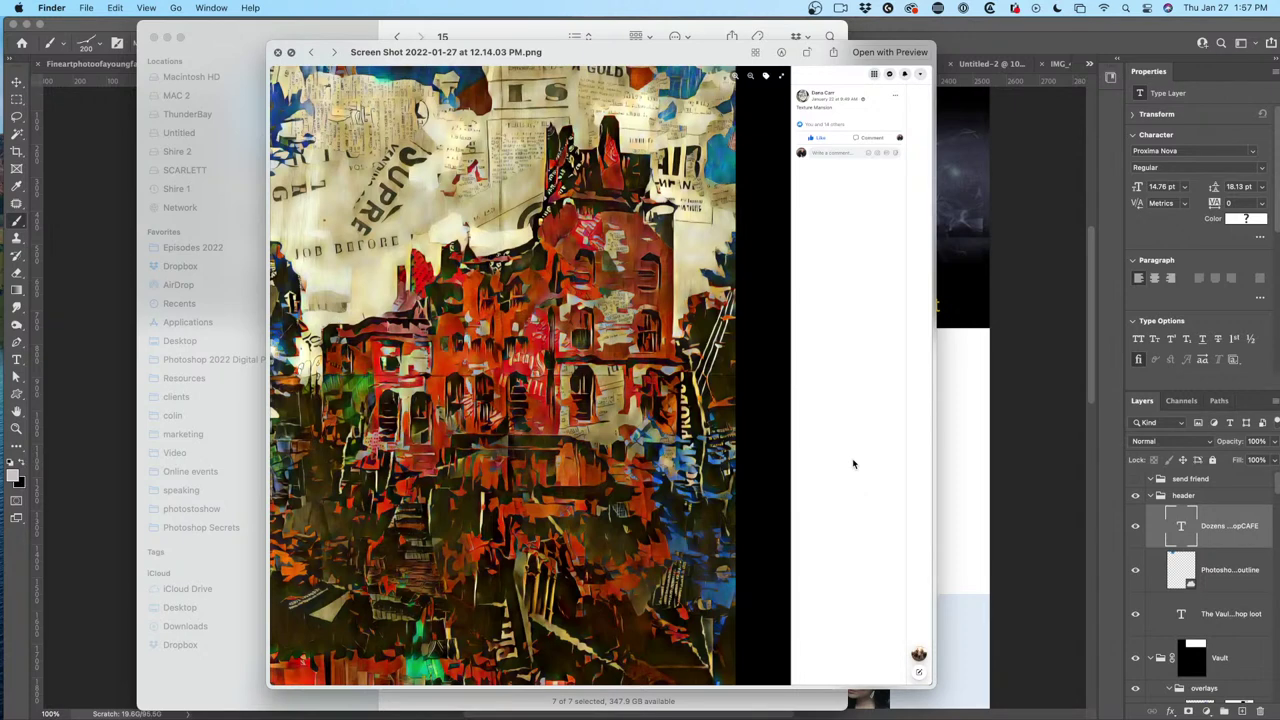
key("Left")
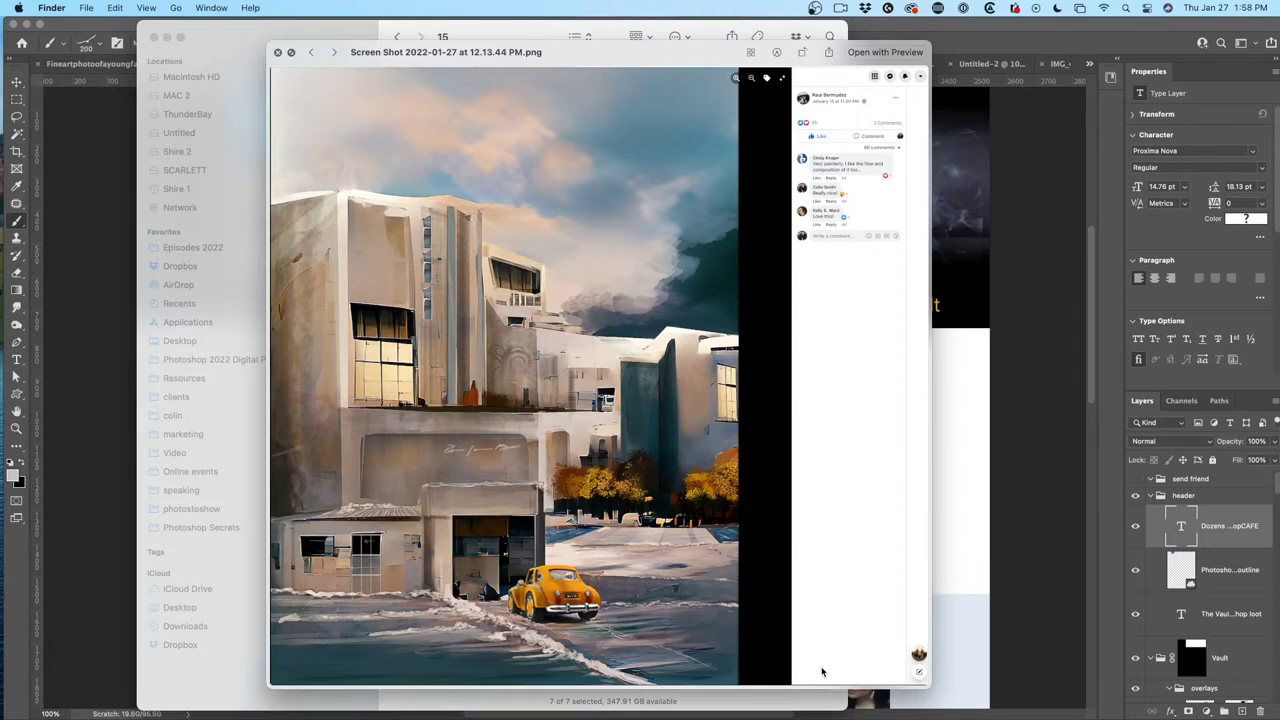
key("Left")
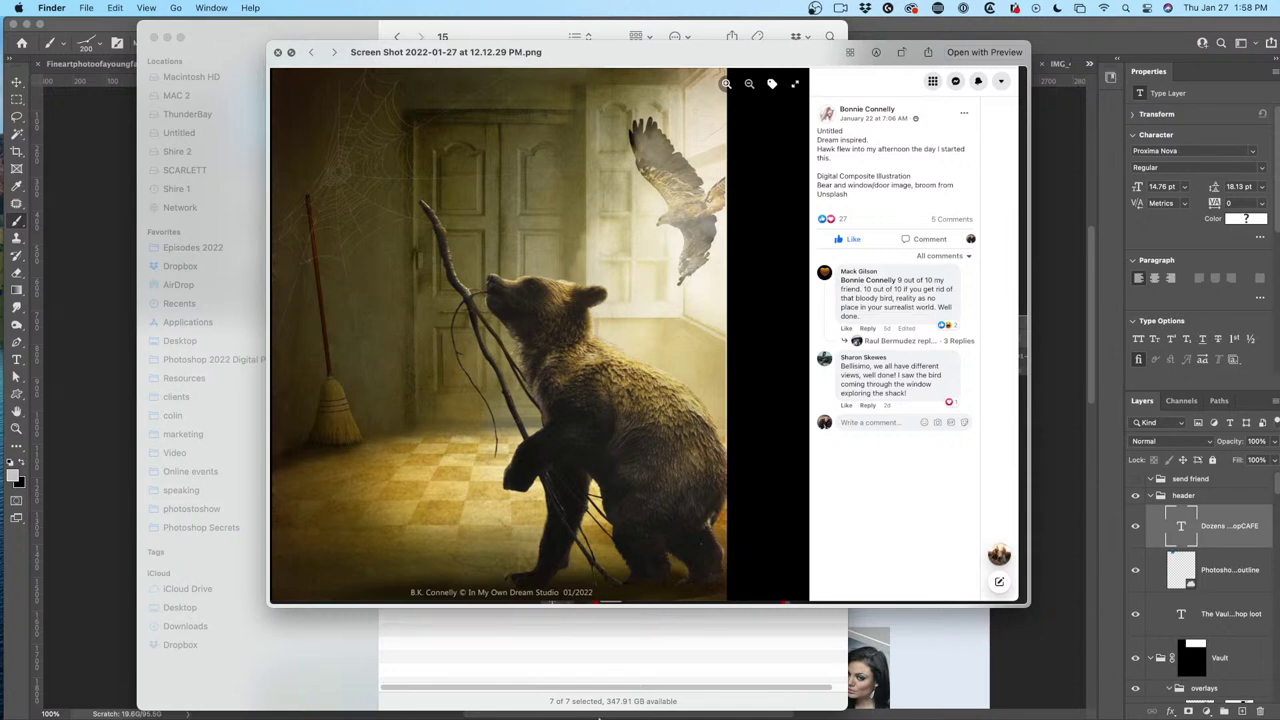
Preview the waterfall dam and silver-haired portrait images, and return to the whisky bottle image Screen Shot 2022-01-27 at 12.15.07 PM.png.
mouse_move(598, 717)
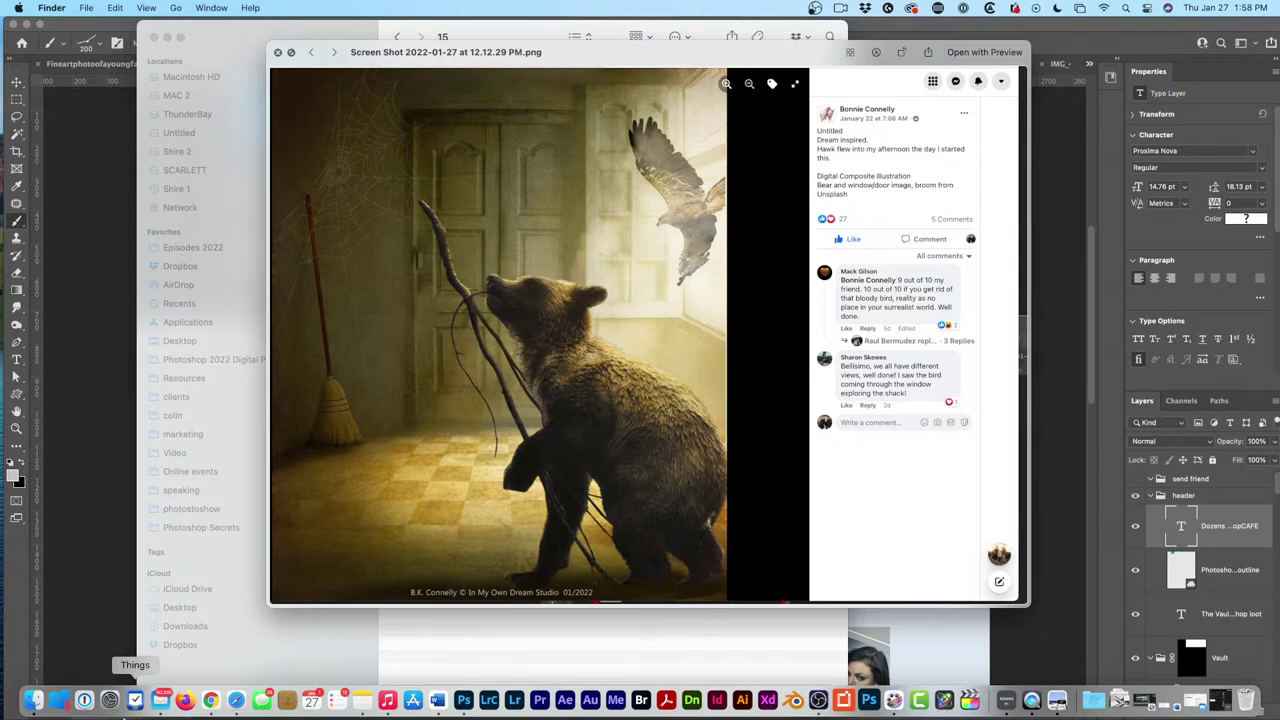
key("Up")
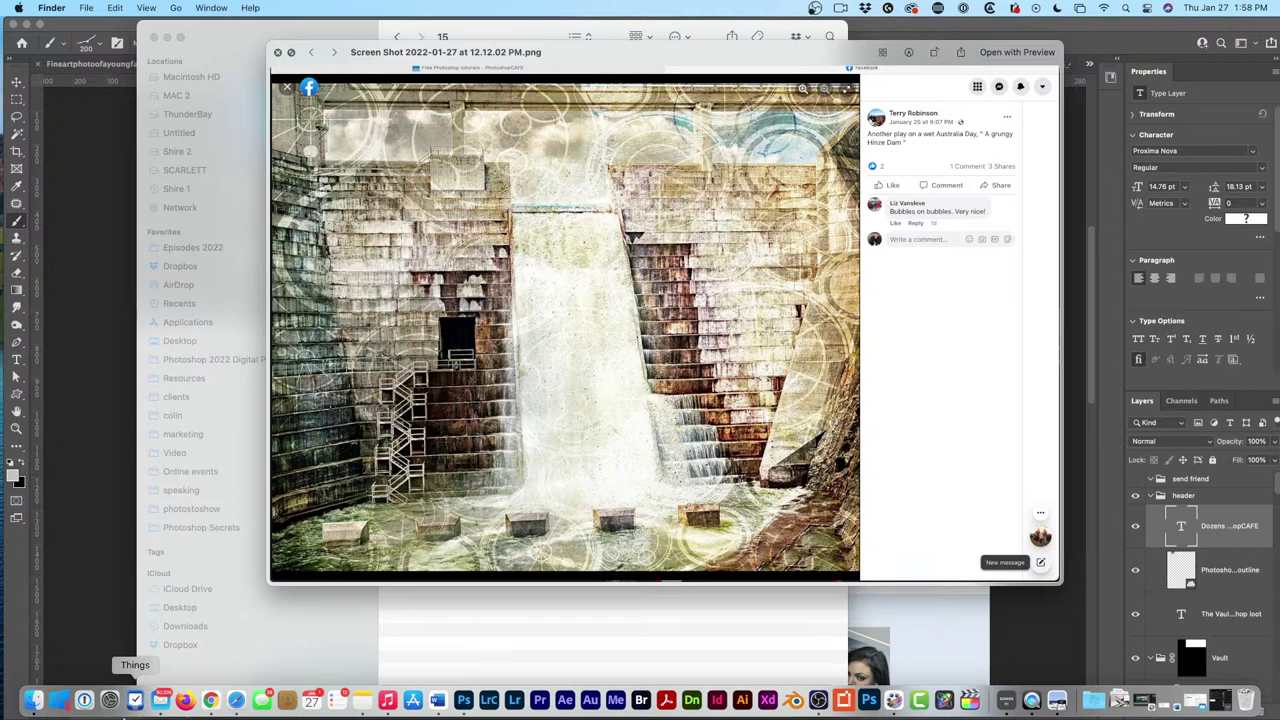
key("Right")
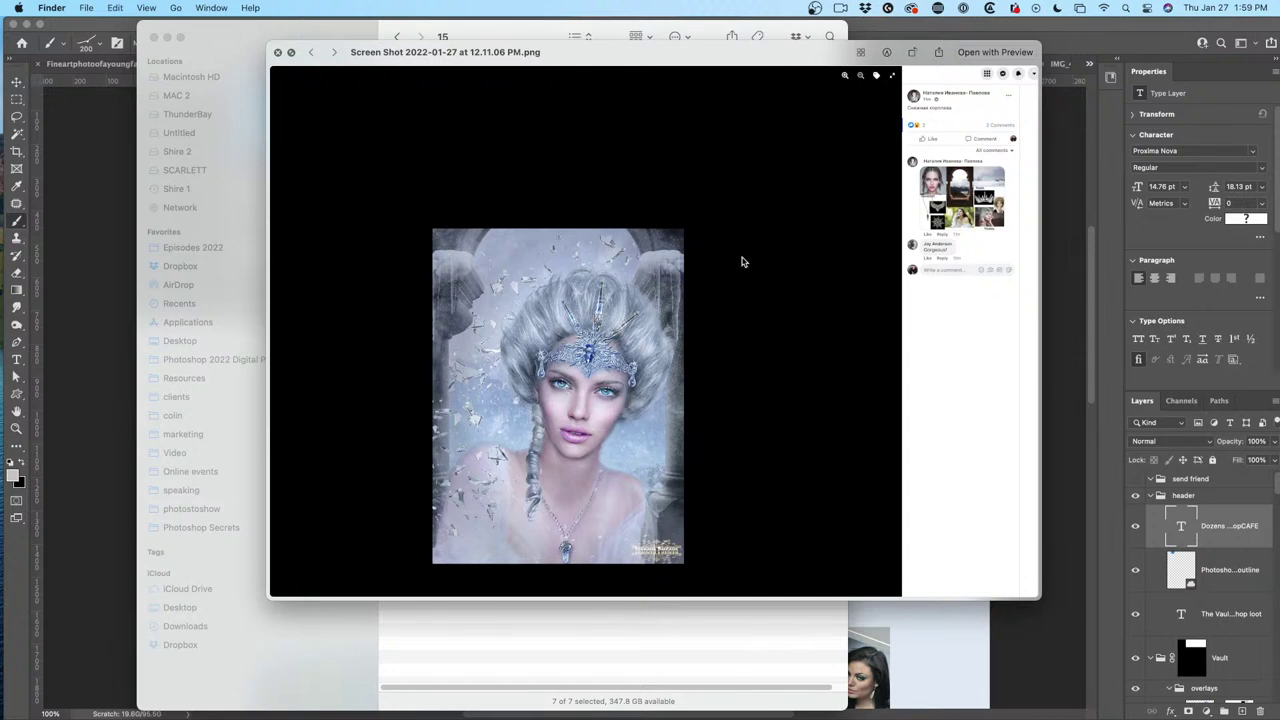
key("Right")
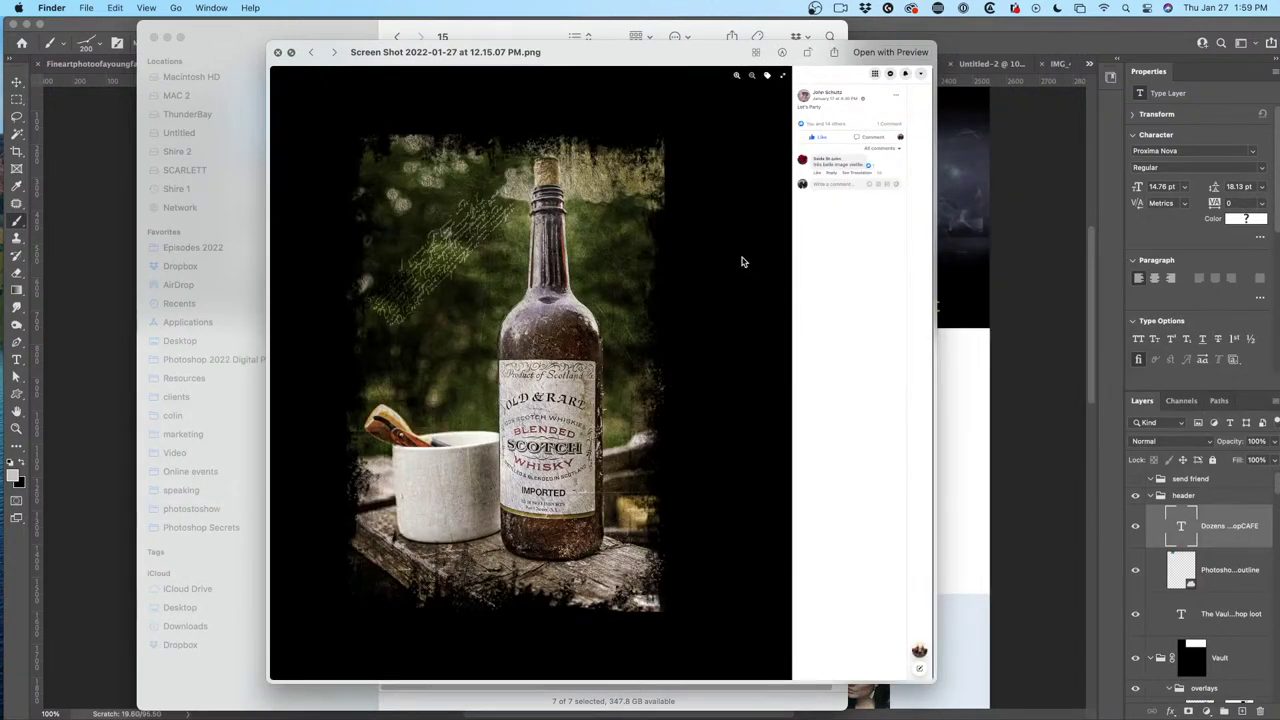